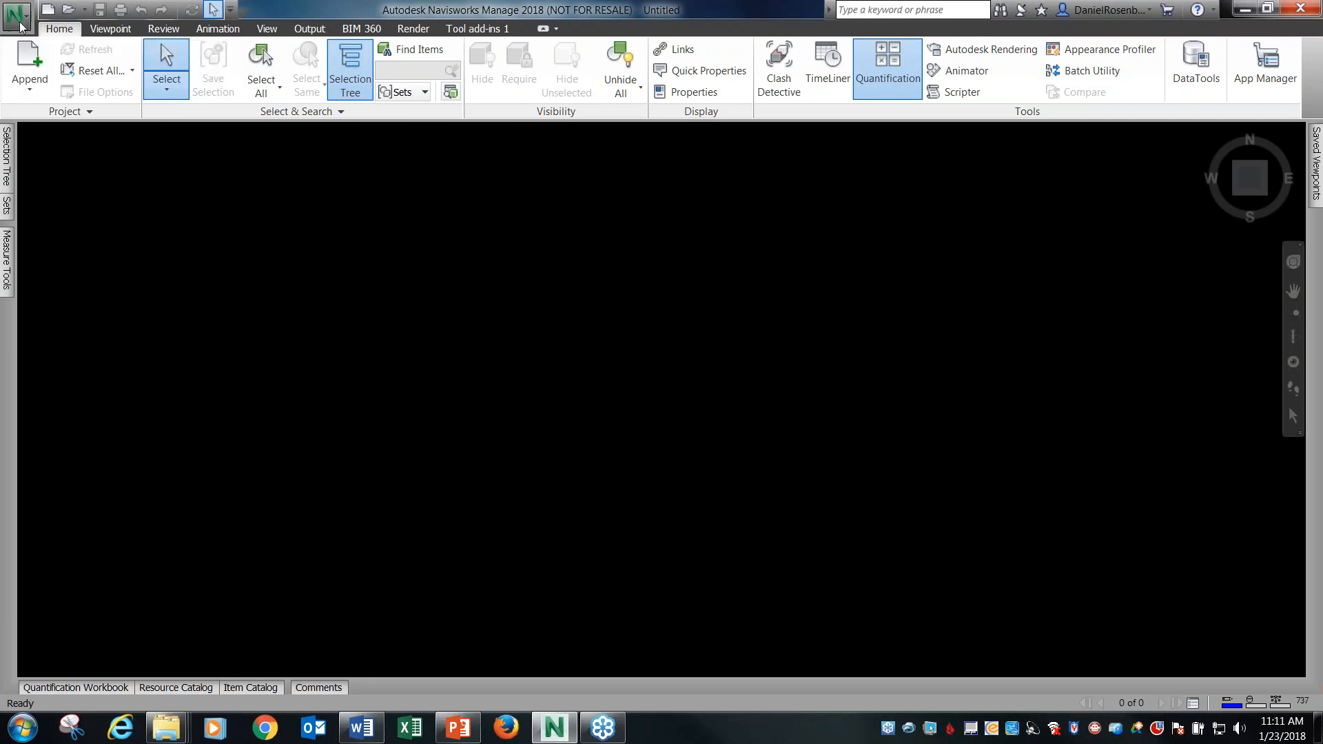
pyautogui.click(17, 14)
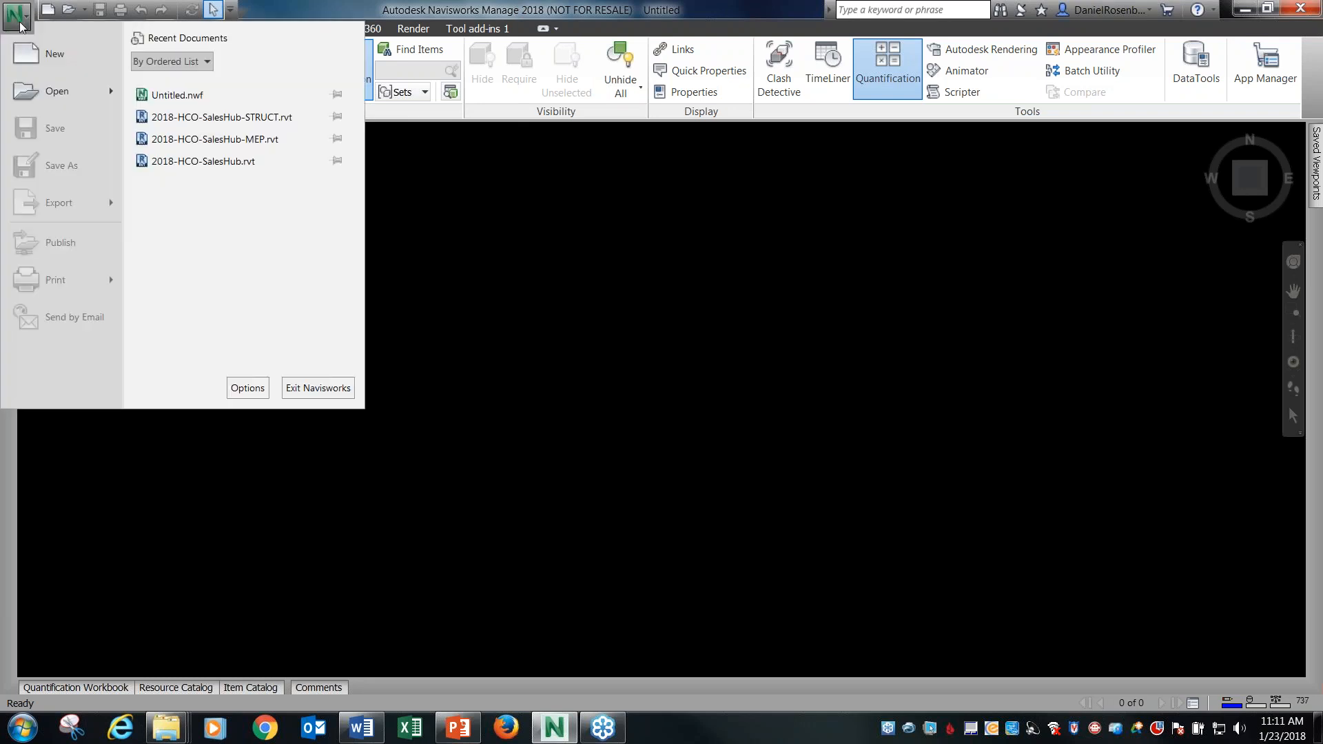
pyautogui.click(303, 8)
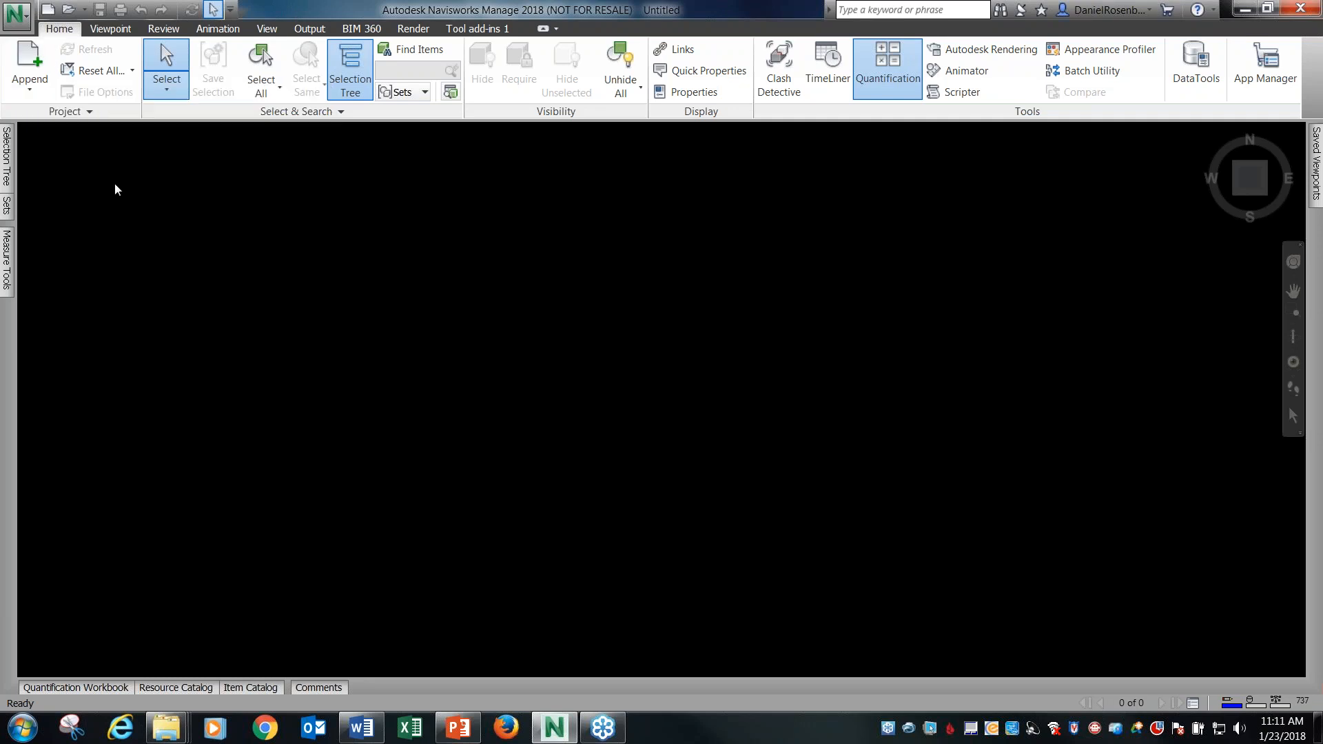
# Start appending files and browse to the 01 Model Compare folder within 01 JAN NAVIS FOR REVIT USERS.
pyautogui.click(28, 65)
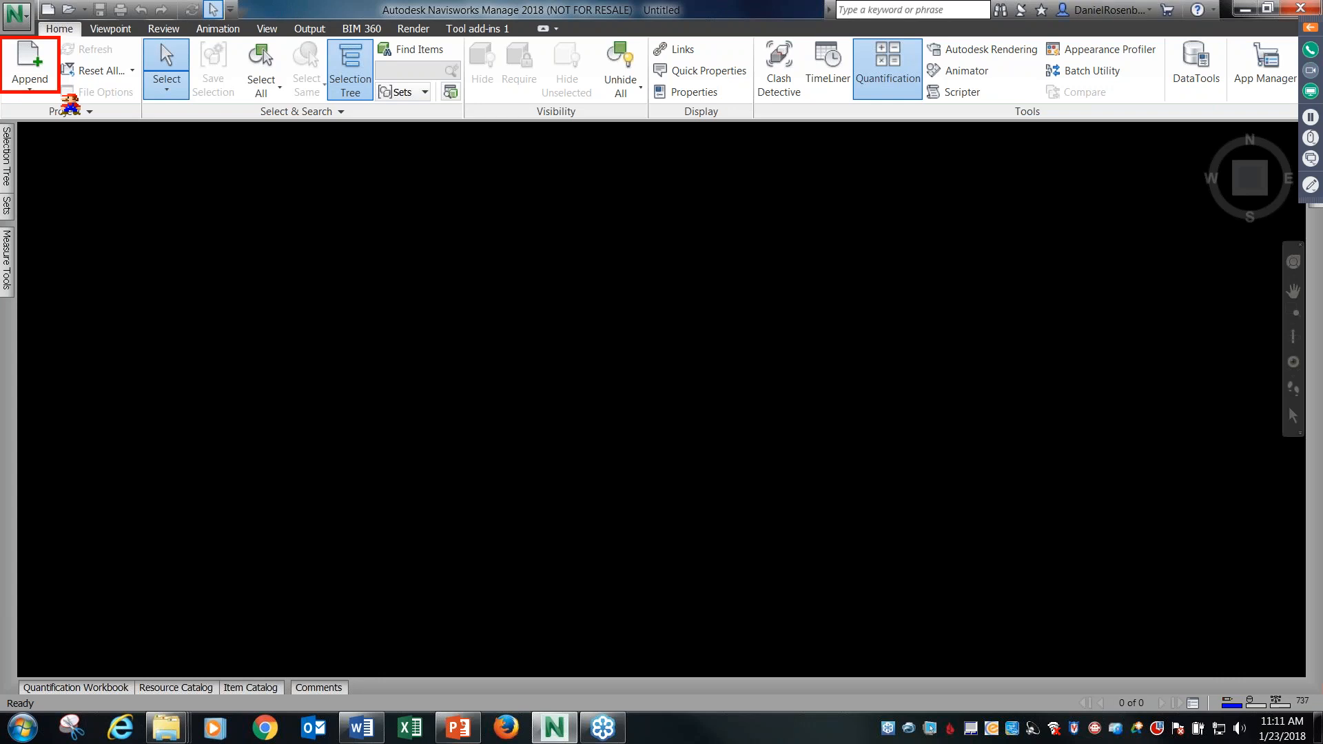
pyautogui.click(38, 60)
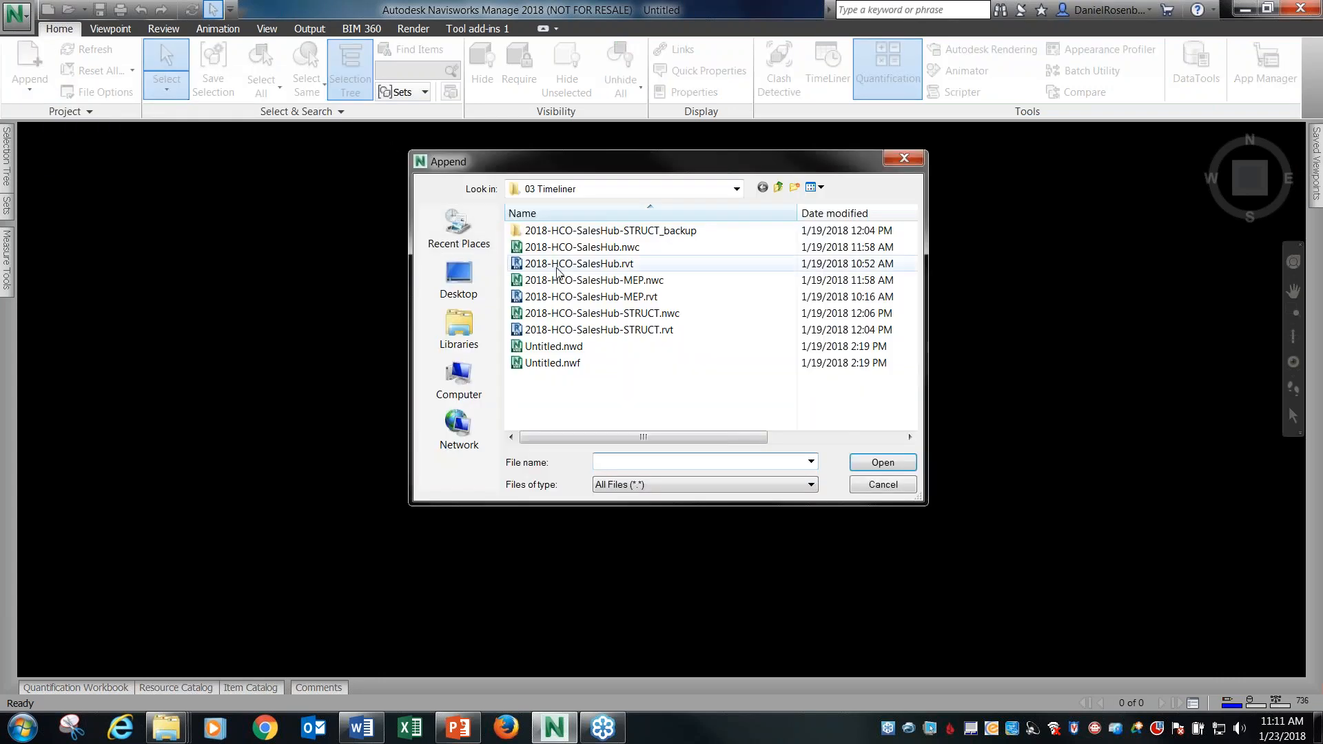
pyautogui.click(736, 188)
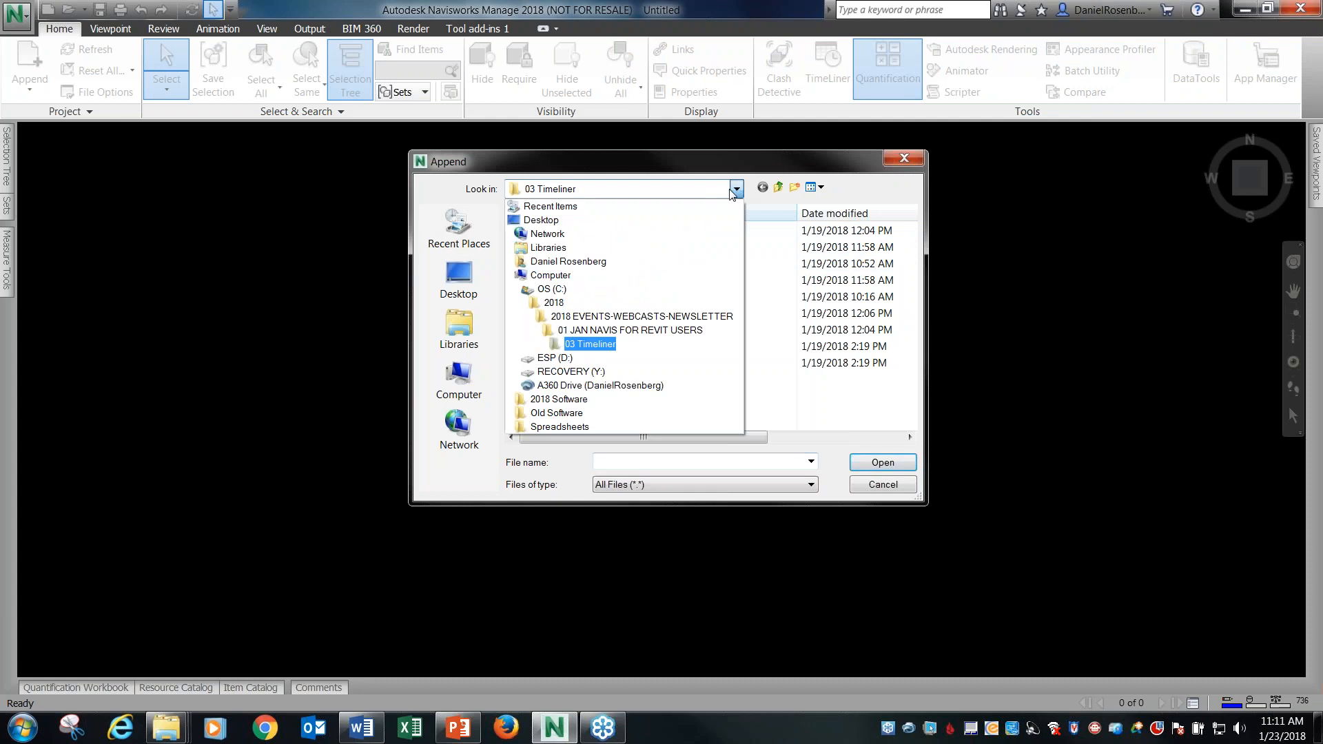
pyautogui.click(579, 331)
pyautogui.doubleClick(556, 231)
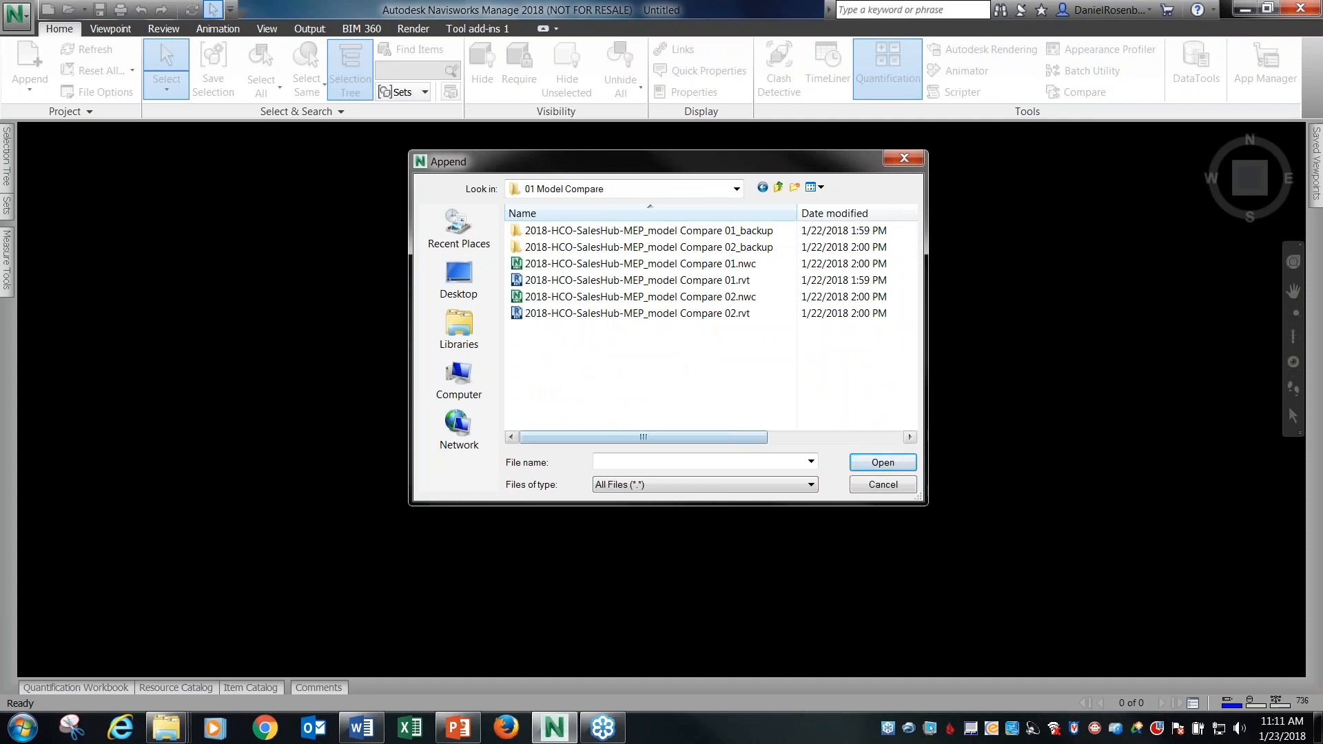
# Review the list of file formats that can be appended, keeping All Files as the filter.
pyautogui.click(799, 484)
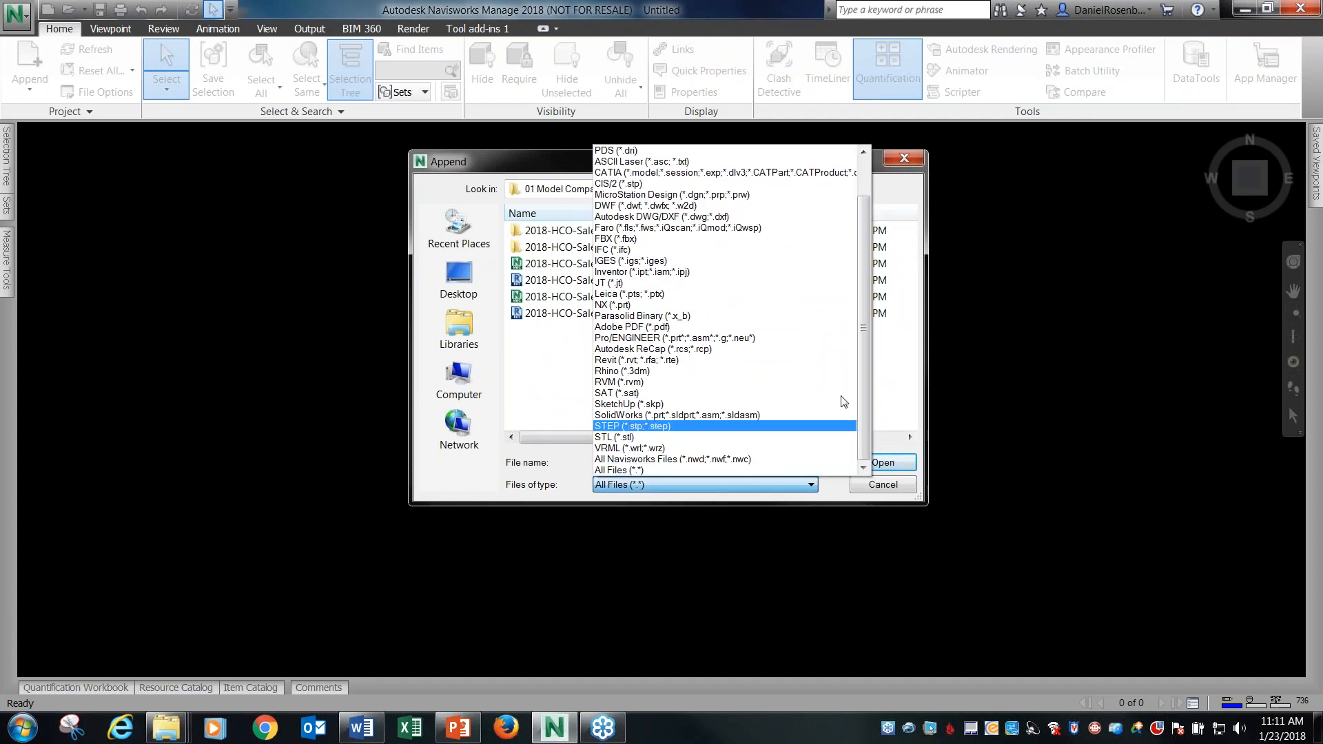
pyautogui.scroll(2, 866, 336)
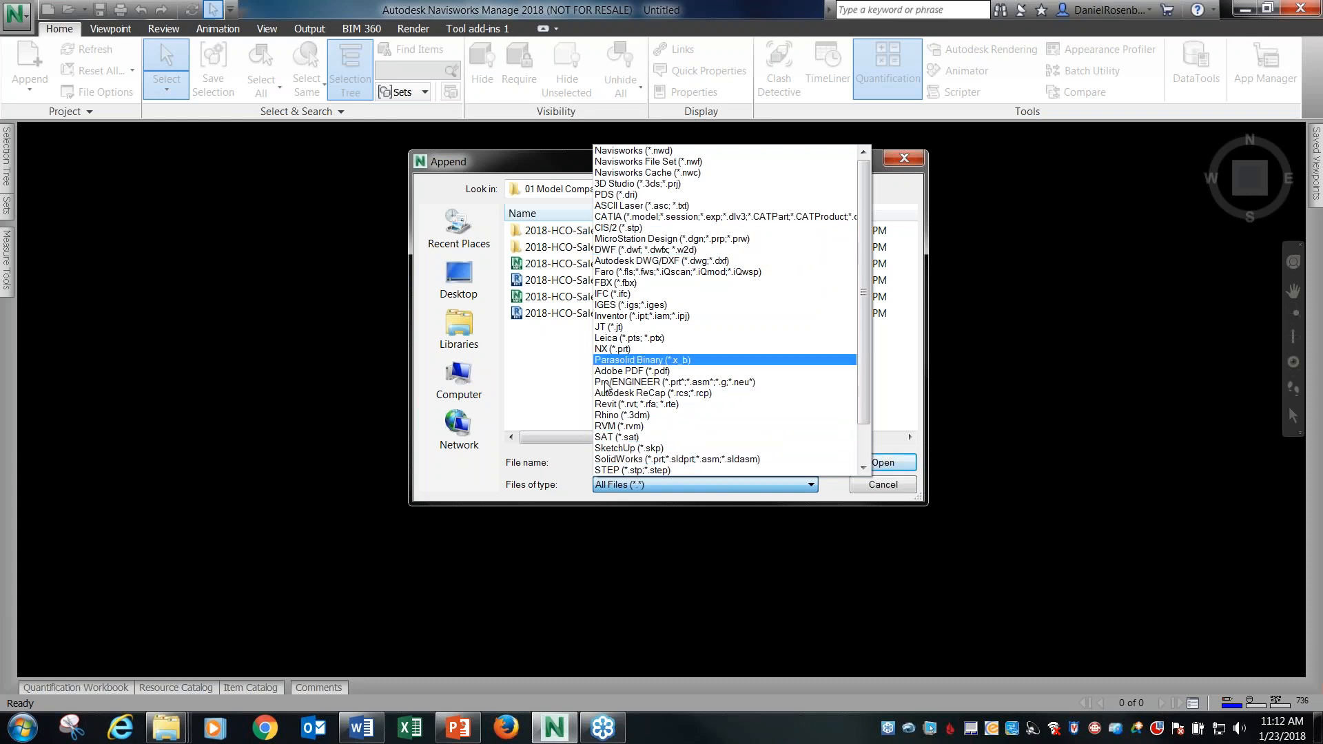
pyautogui.click(551, 408)
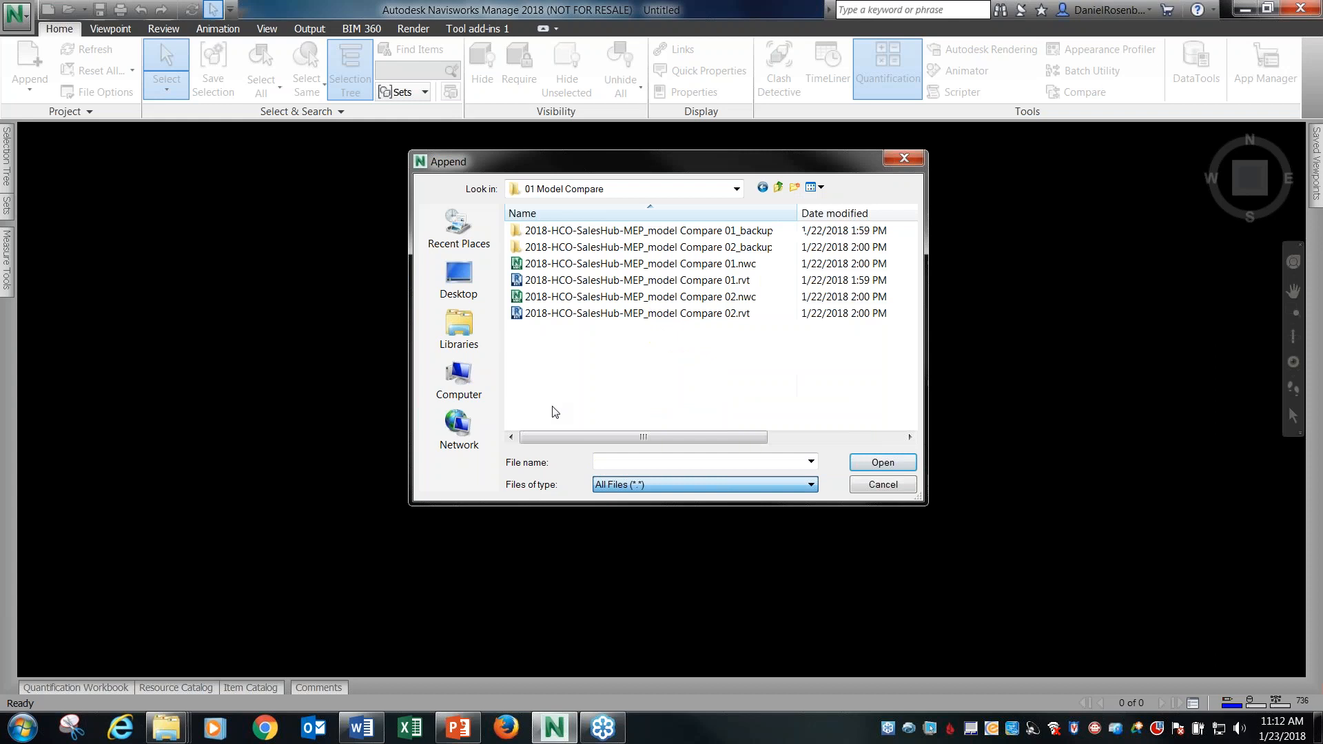
# Append both 2018-HCO-SalesHub-MEP_model Compare 01.rvt and 2018-HCO-SalesHub-MEP_model Compare 02.rvt to the scene.
pyautogui.click(674, 284)
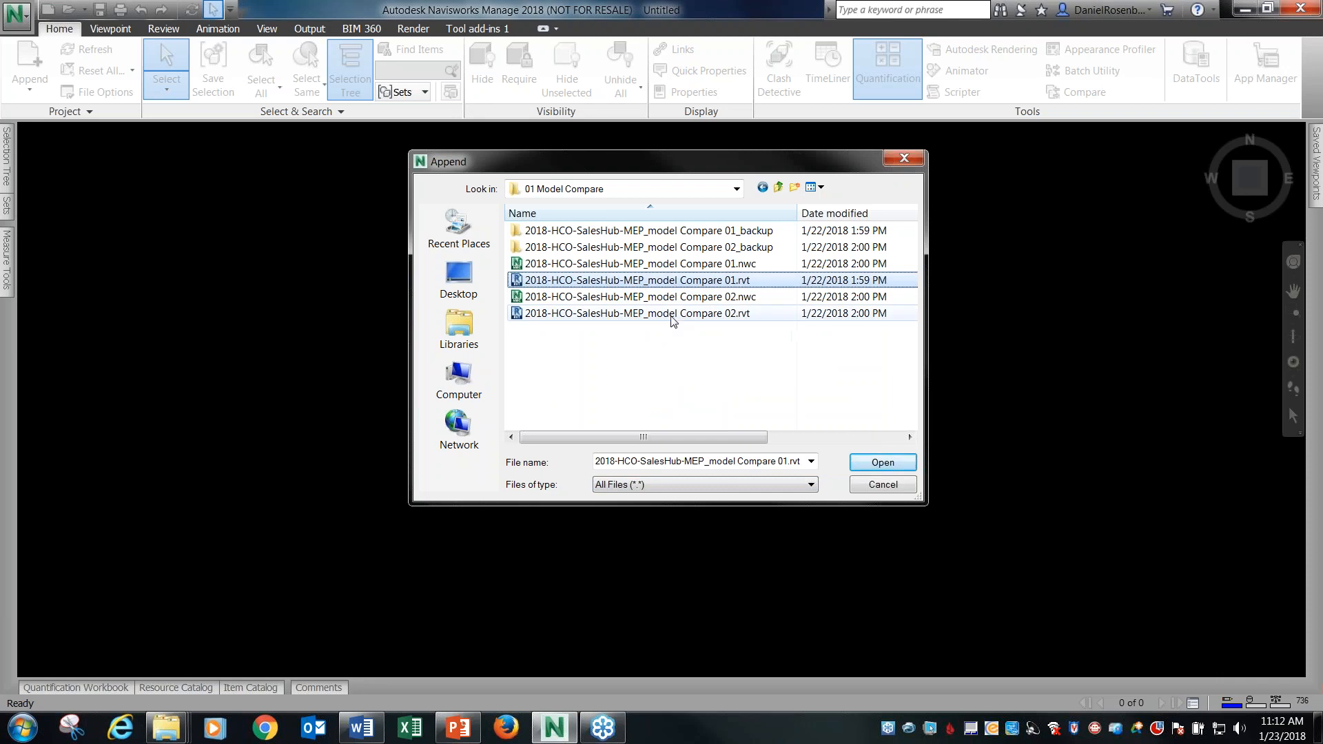
pyautogui.keyDown('ctrl'); pyautogui.click(675, 315); pyautogui.keyUp('ctrl')
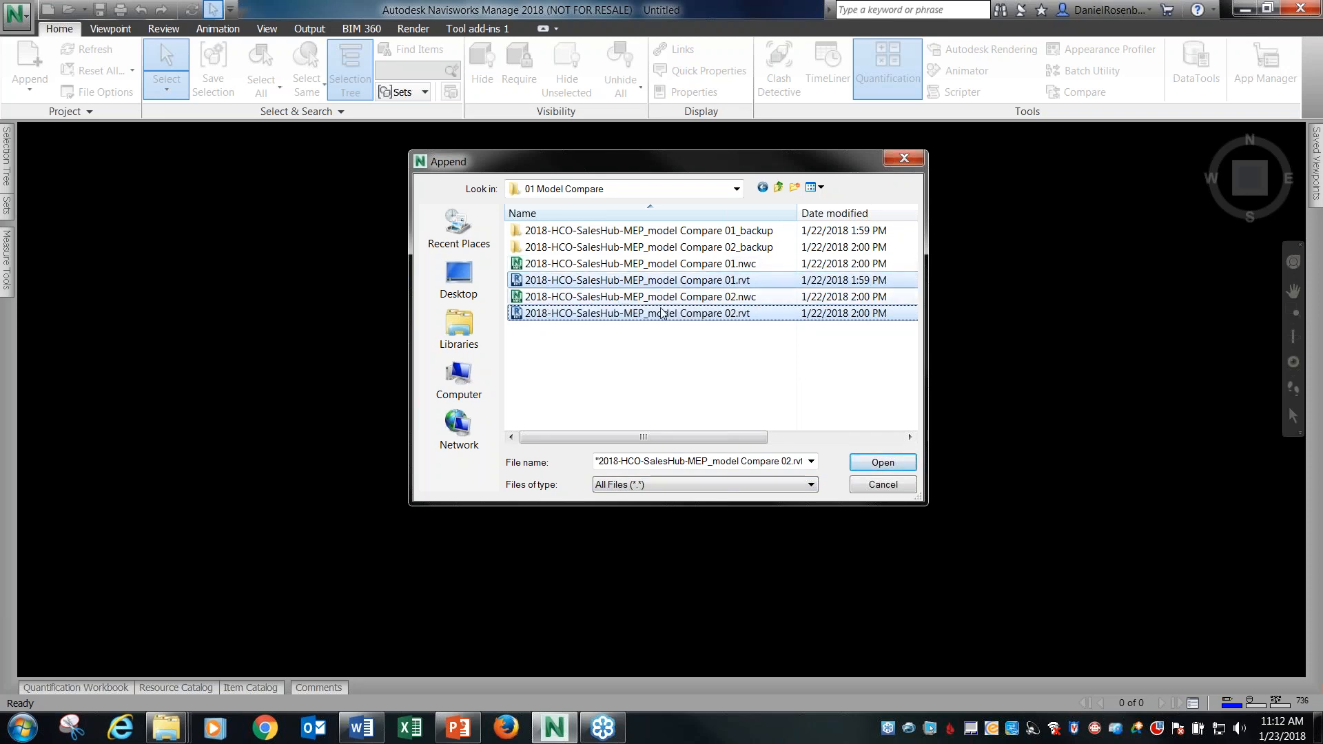
pyautogui.click(869, 465)
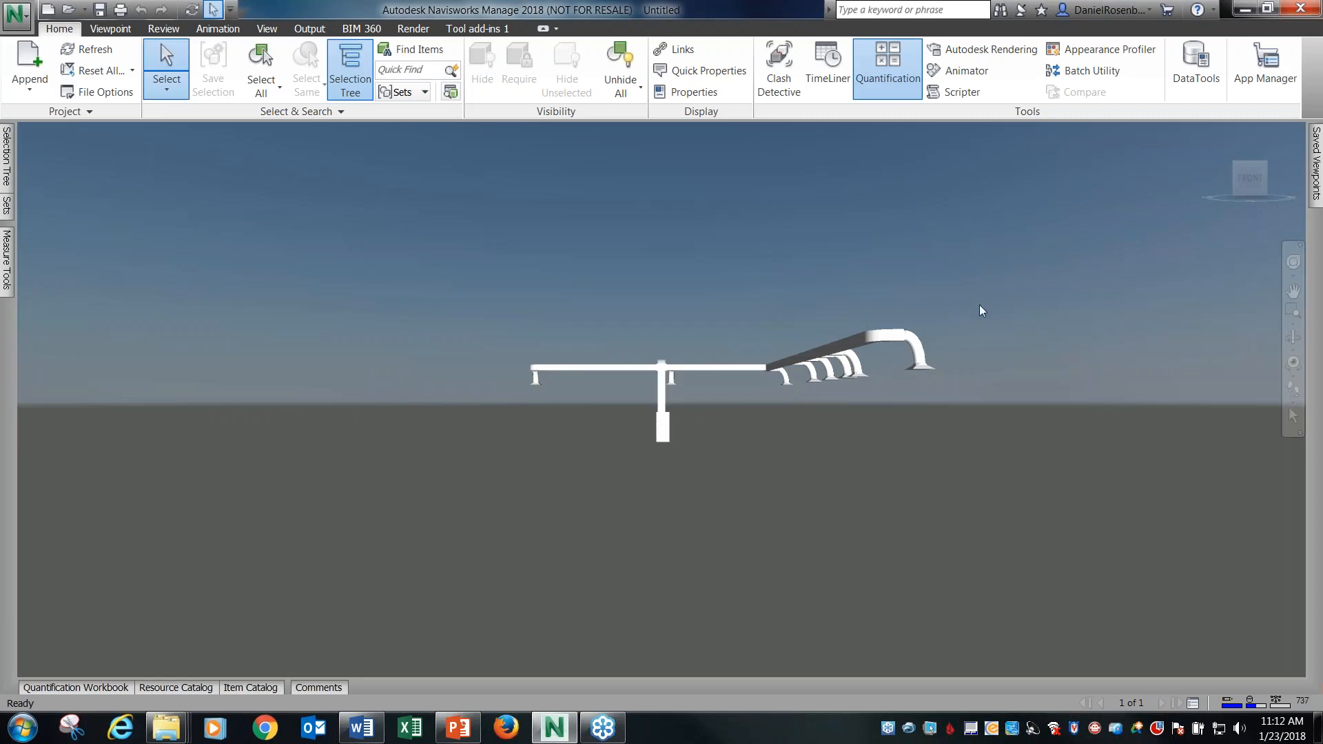
# Show the selection tree and widen it until the full names of both appended models fit.
pyautogui.keyDown('shift'); pyautogui.moveTo(979, 306); pyautogui.dragTo(790, 339, button='middle'); pyautogui.keyUp('shift')
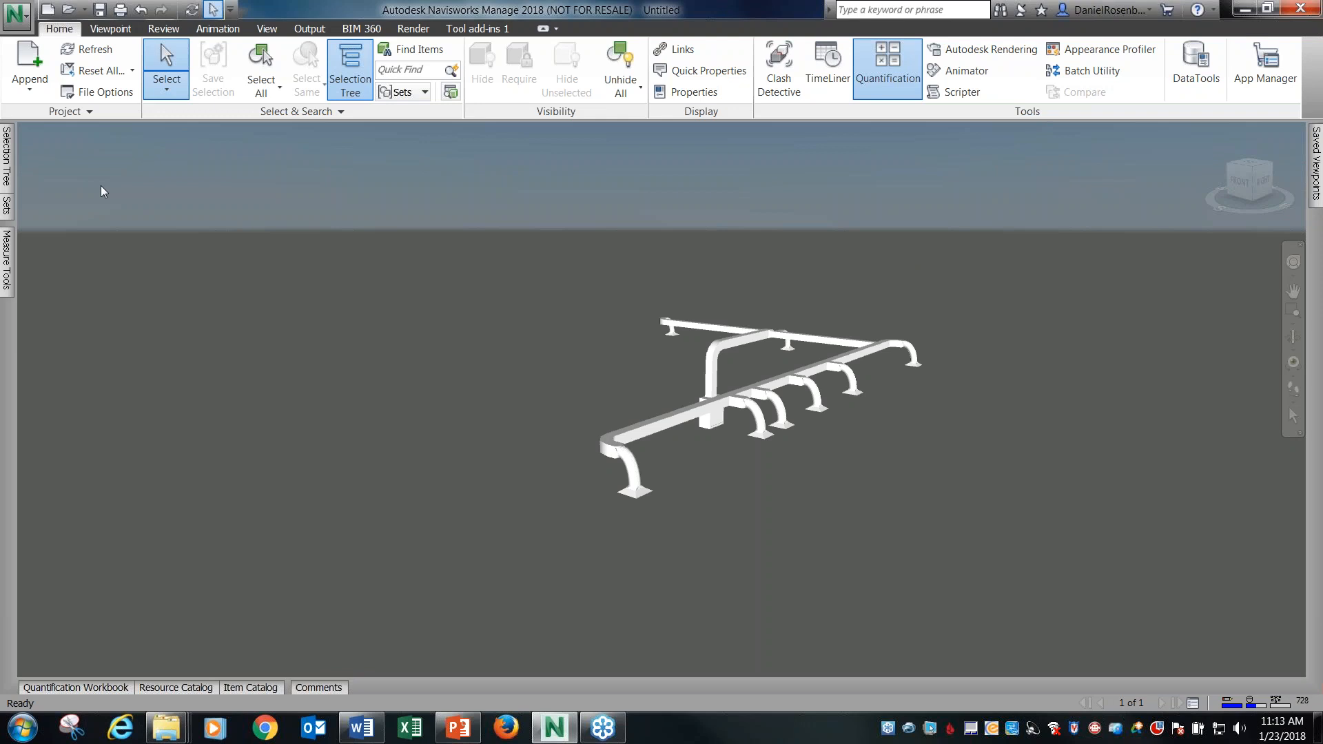
pyautogui.moveTo(6, 157)
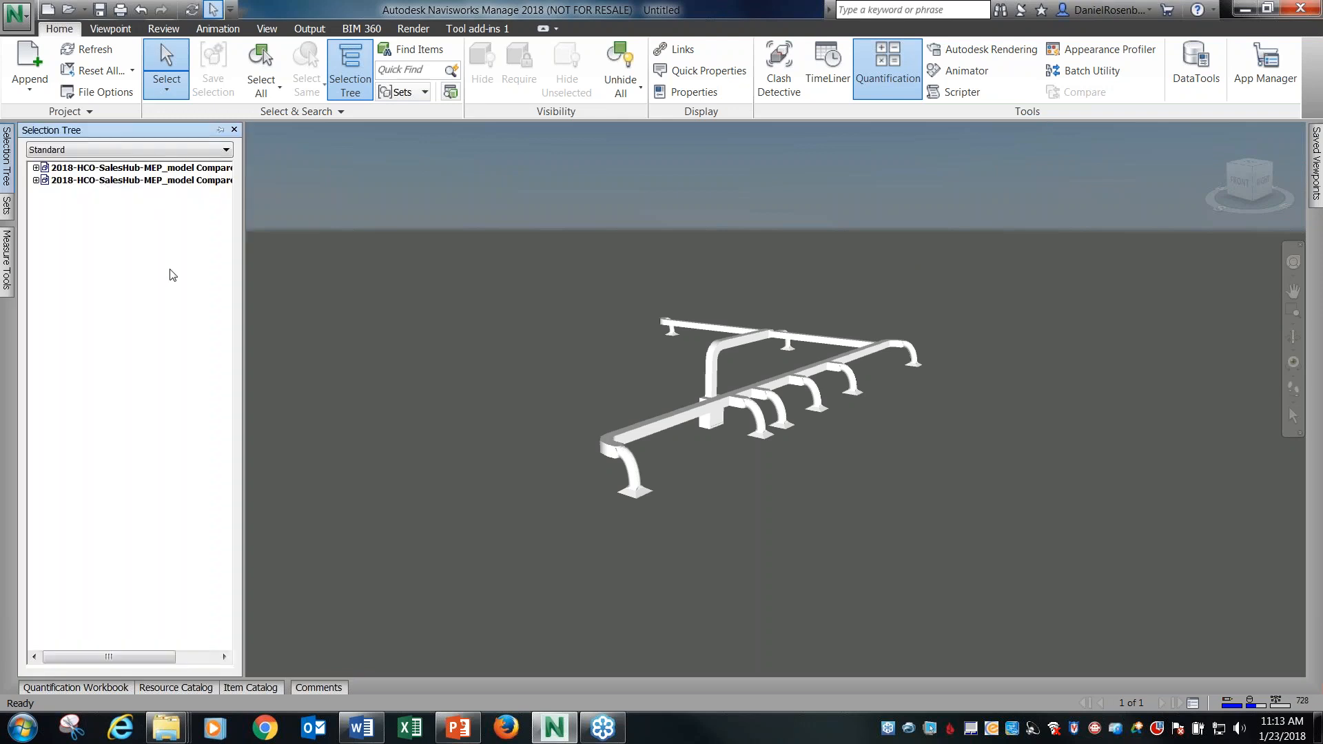
pyautogui.hotkey('ctrl', '1')
pyautogui.moveTo(16, 148)
pyautogui.mouseDown()
pyautogui.moveTo(208, 212)
pyautogui.moveTo(257, 206)
pyautogui.mouseUp()
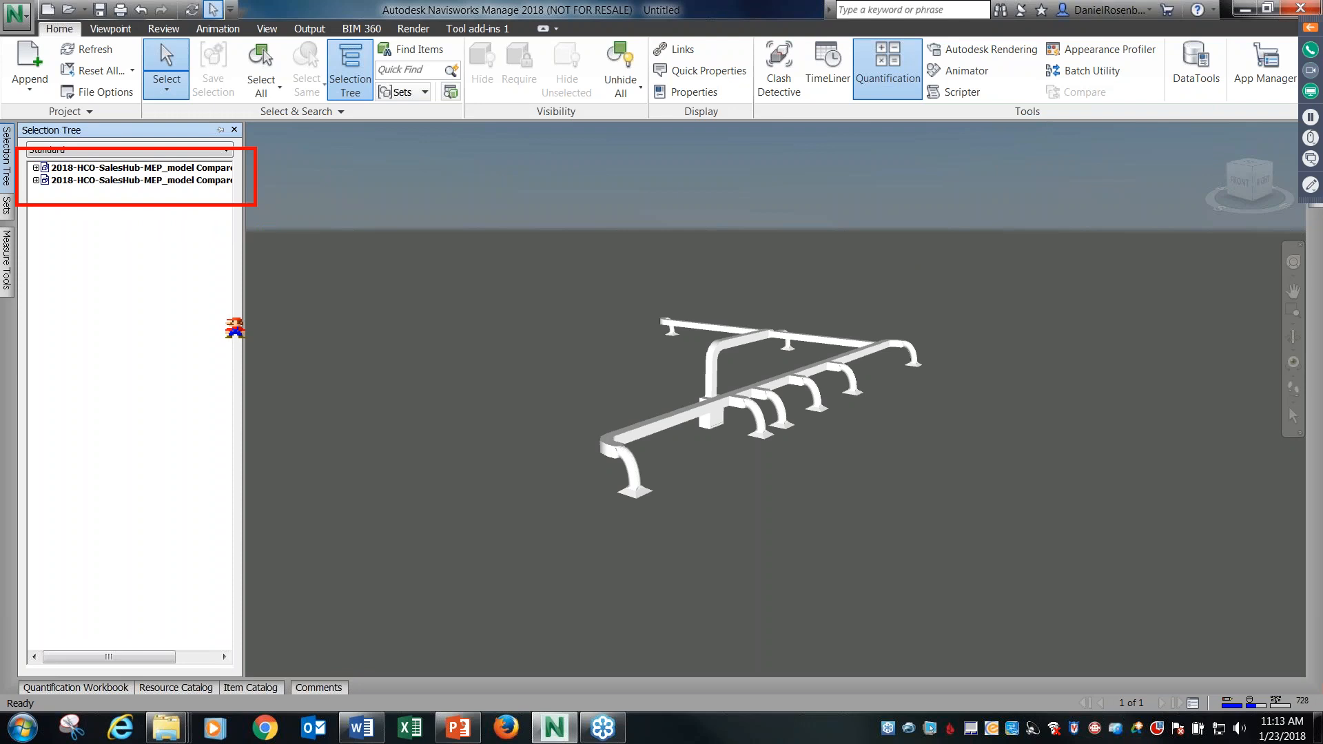
pyautogui.press('Escape')
pyautogui.moveTo(6, 172)
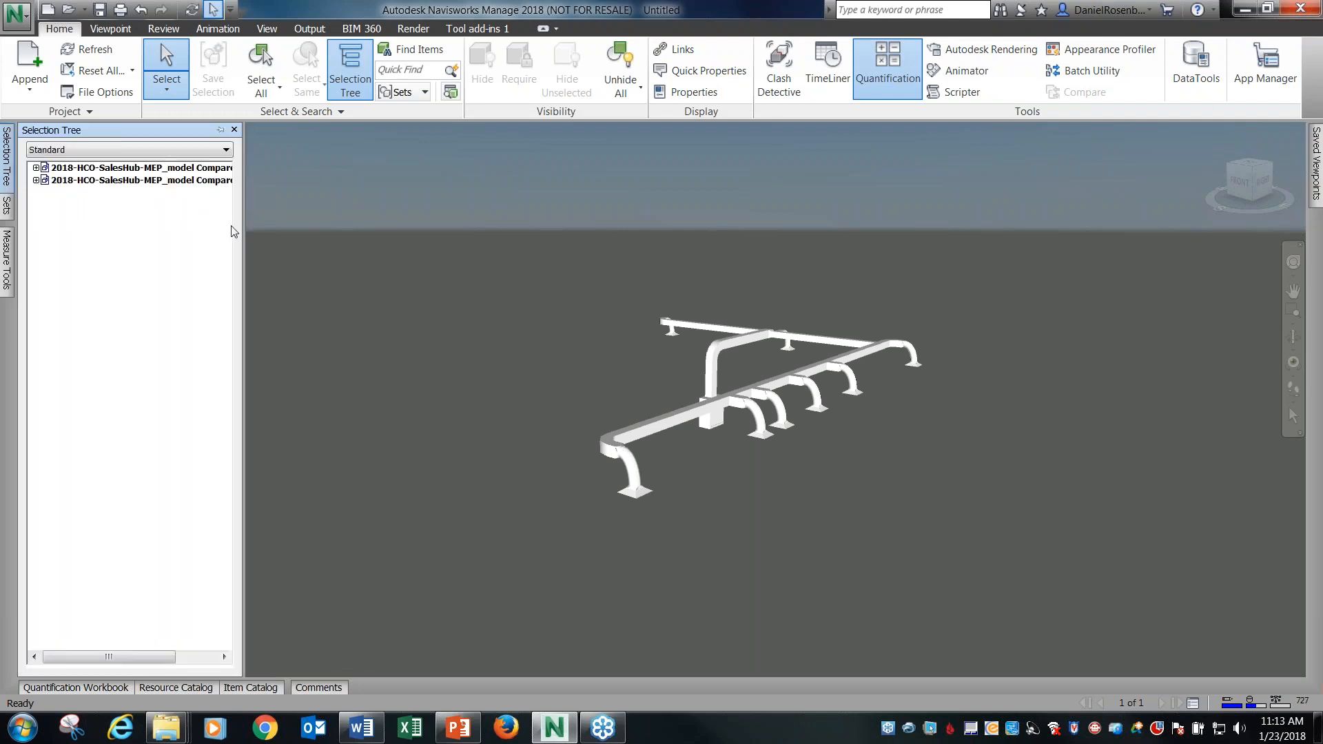
pyautogui.moveTo(243, 238); pyautogui.dragTo(315, 232)
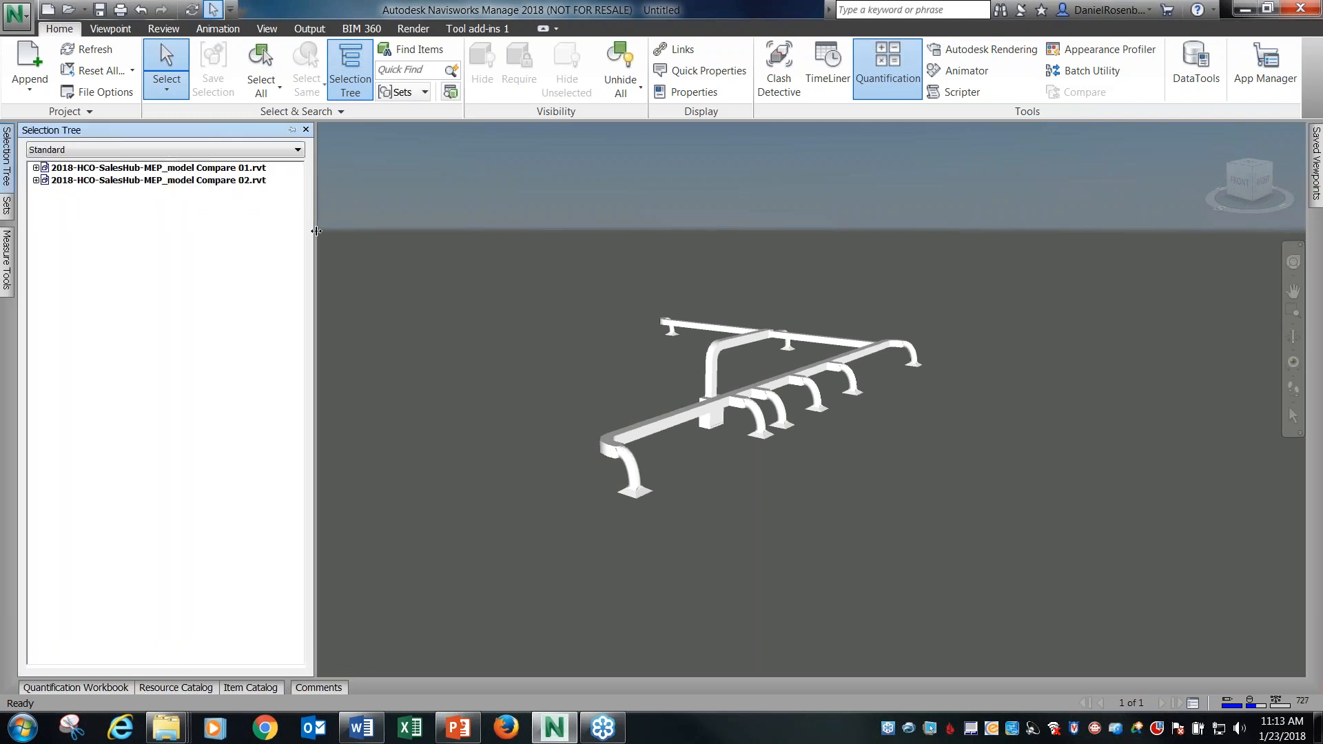
# Select the Compare 01 and Compare 02 models alternately to view which ductwork belongs to each.
pyautogui.click(197, 169)
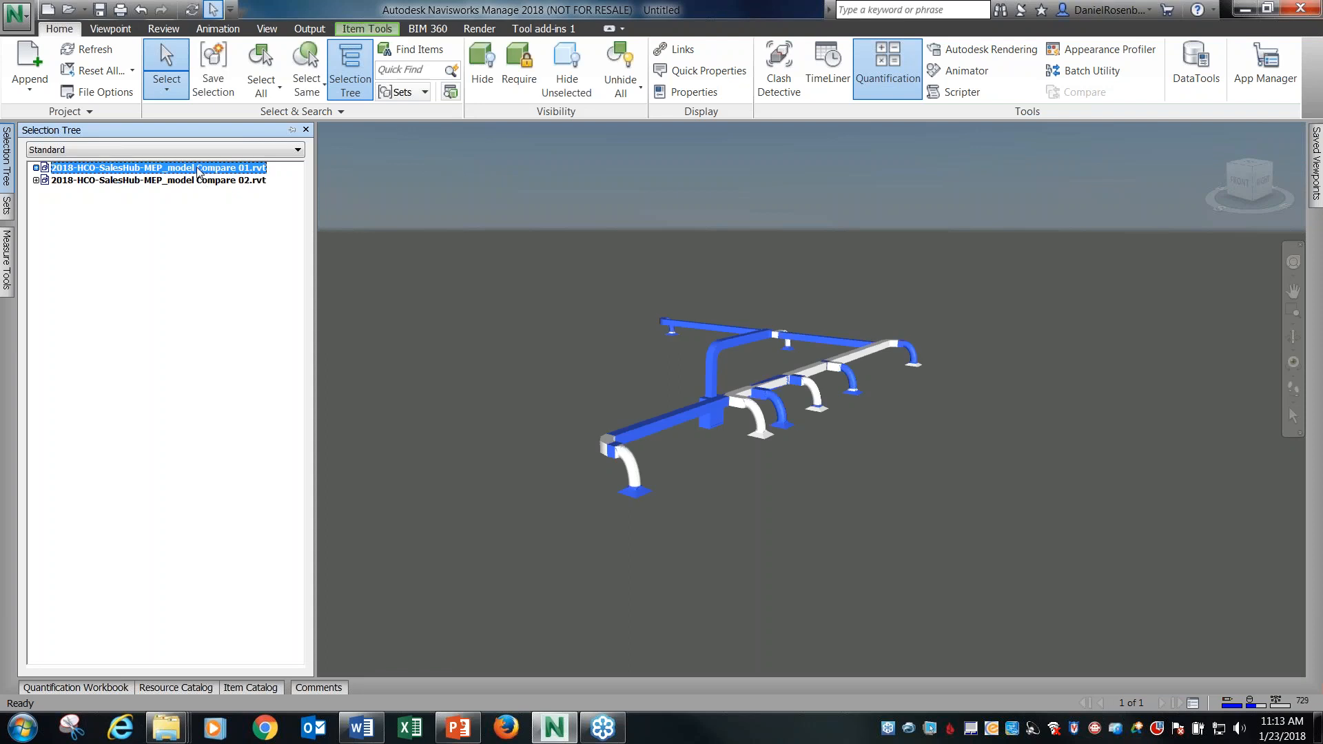
pyautogui.click(199, 181)
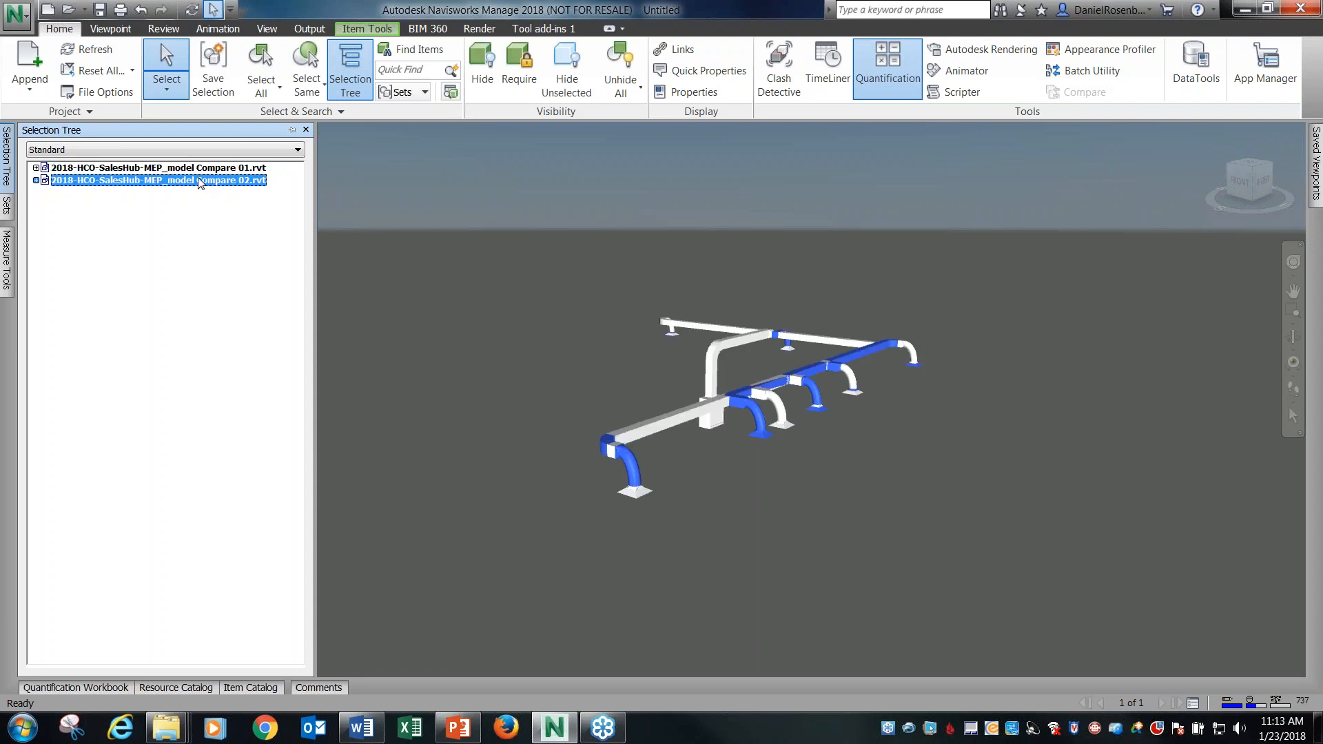
pyautogui.click(200, 169)
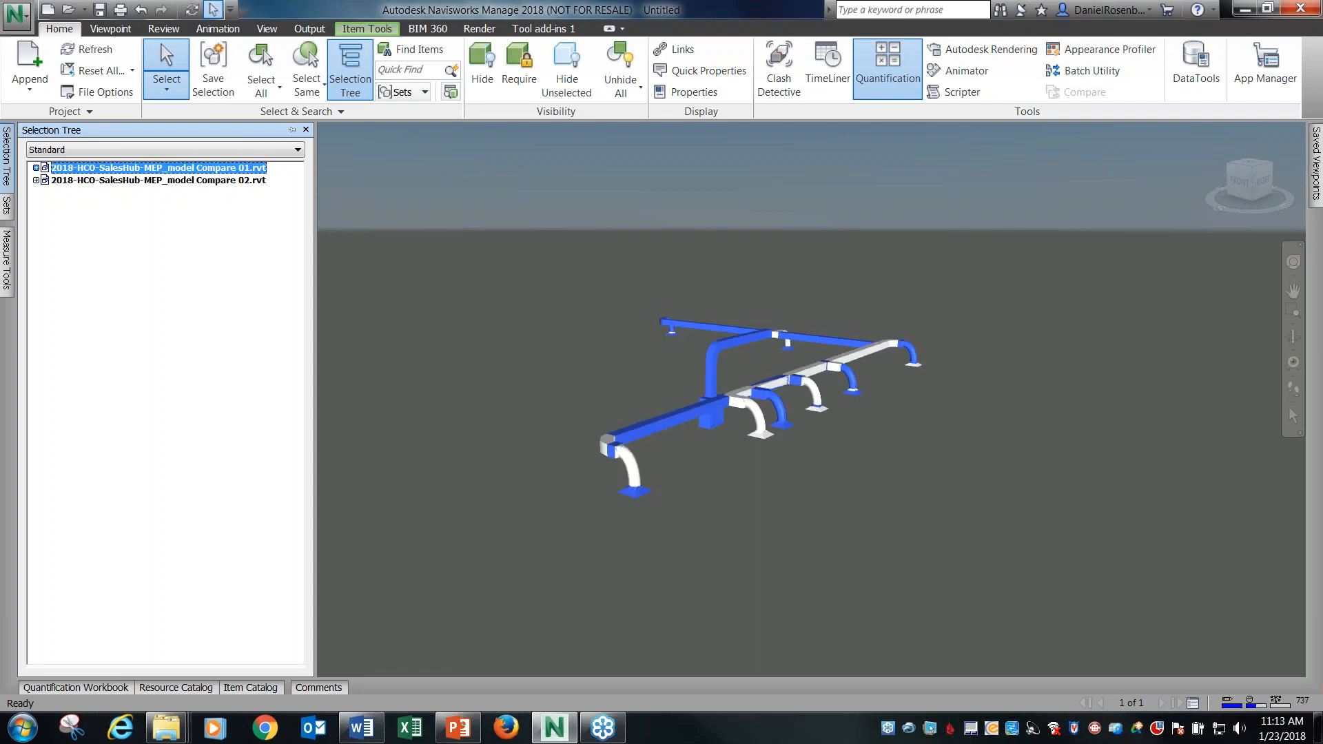
pyautogui.click(199, 181)
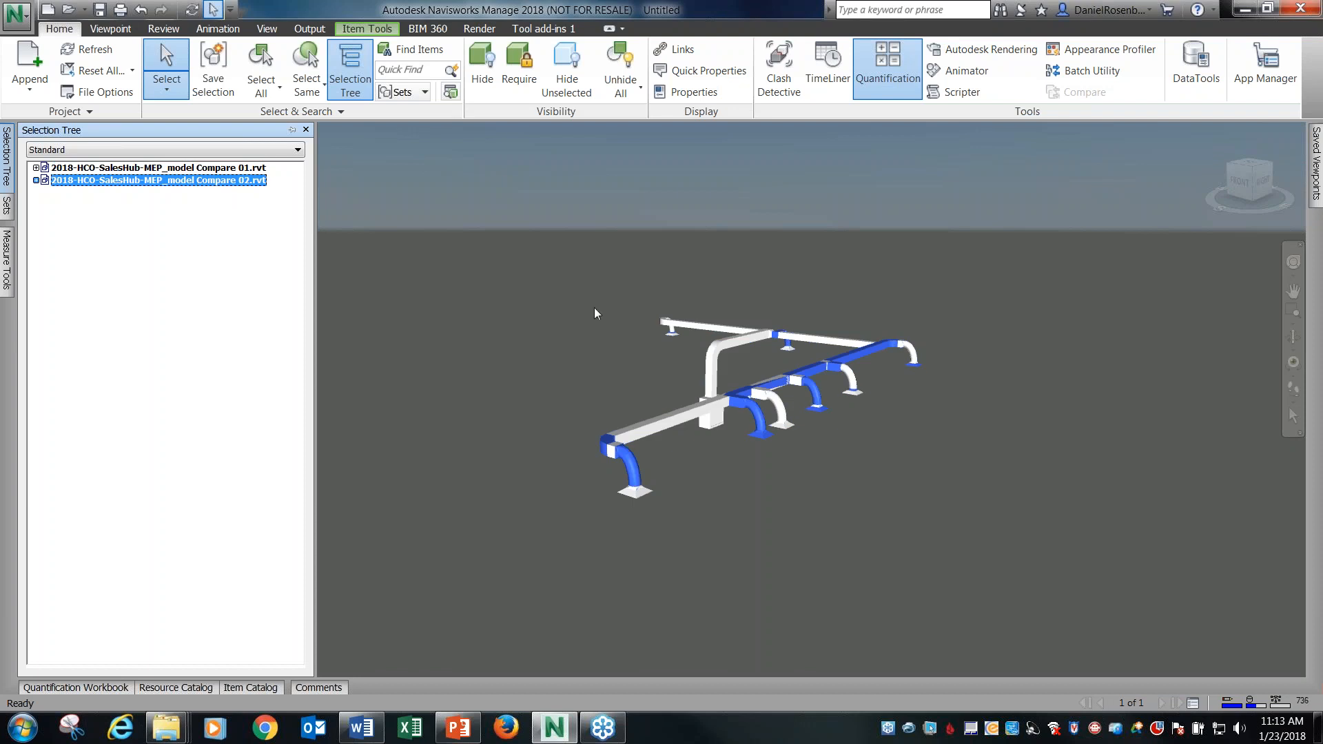
# Select both appended models together and run Compare on them with the preset difference and result options.
pyautogui.click(230, 169)
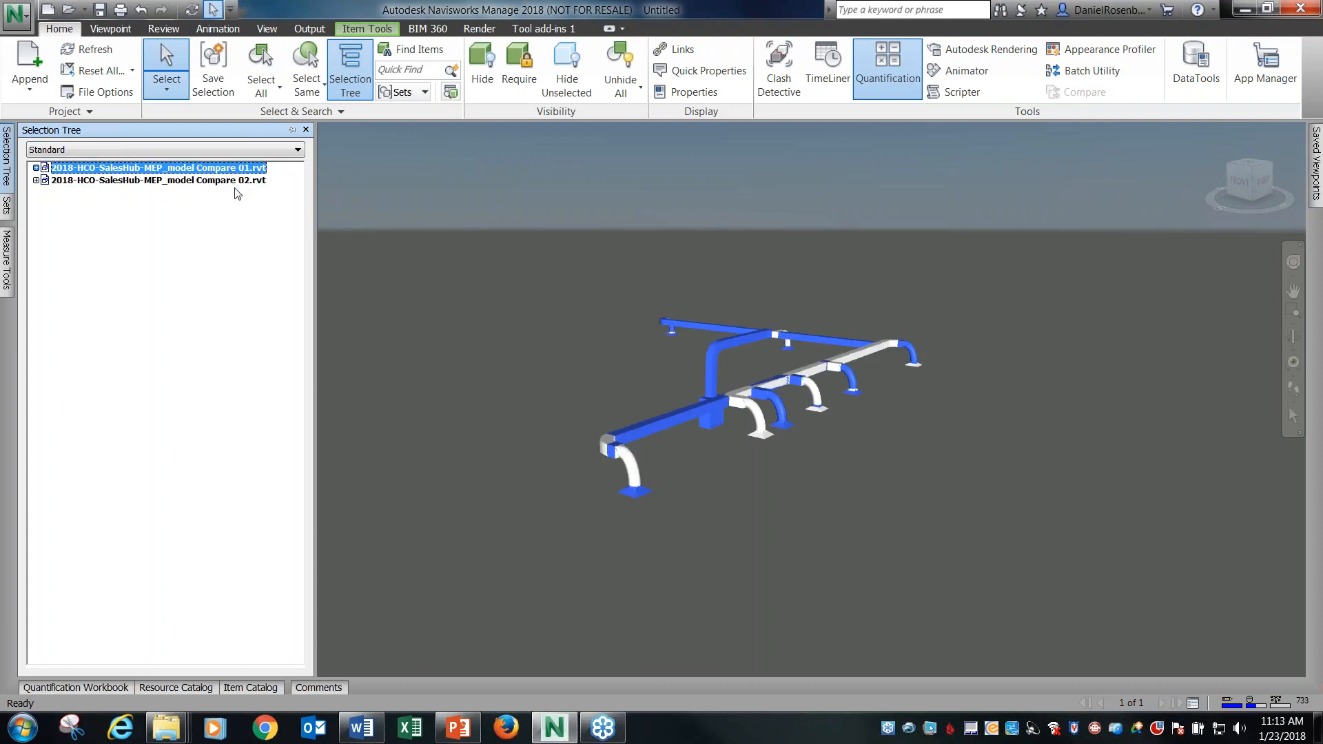
pyautogui.keyDown('ctrl'); pyautogui.click(236, 180); pyautogui.keyUp('ctrl')
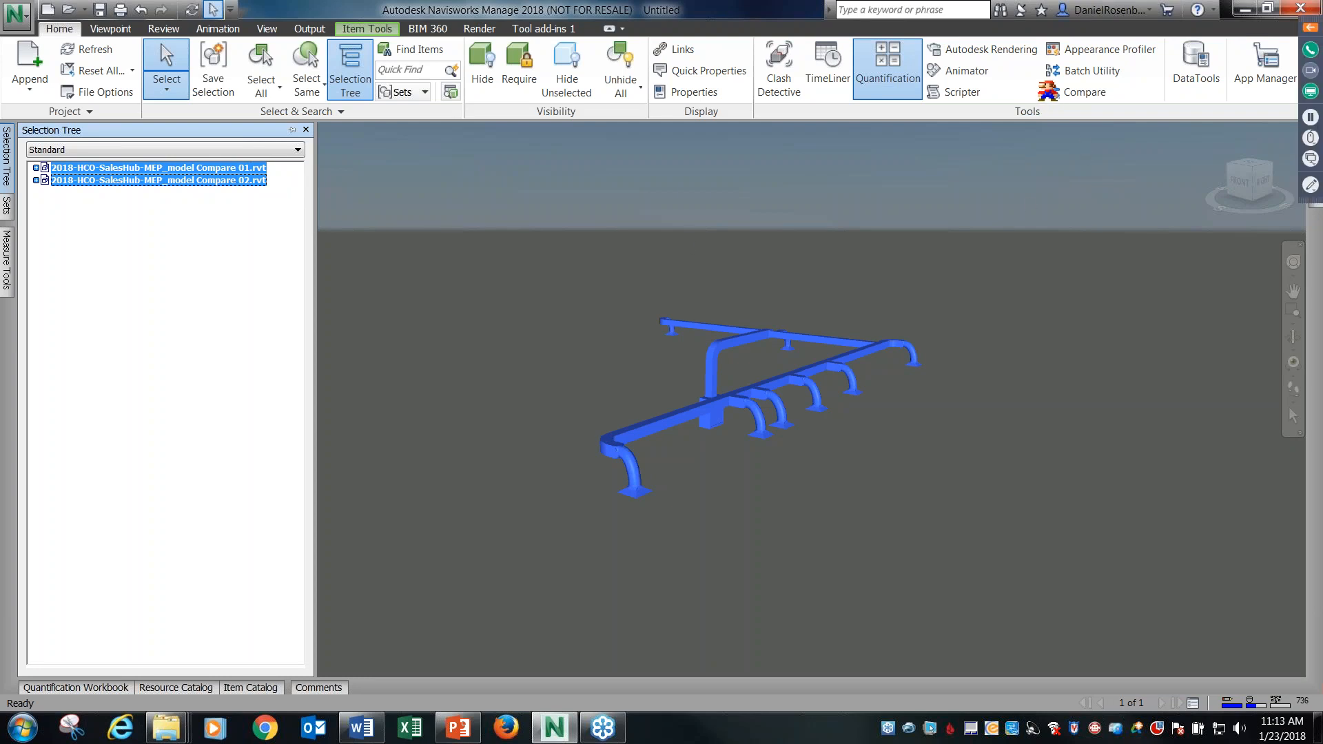
pyautogui.moveTo(1035, 81); pyautogui.dragTo(1114, 109)
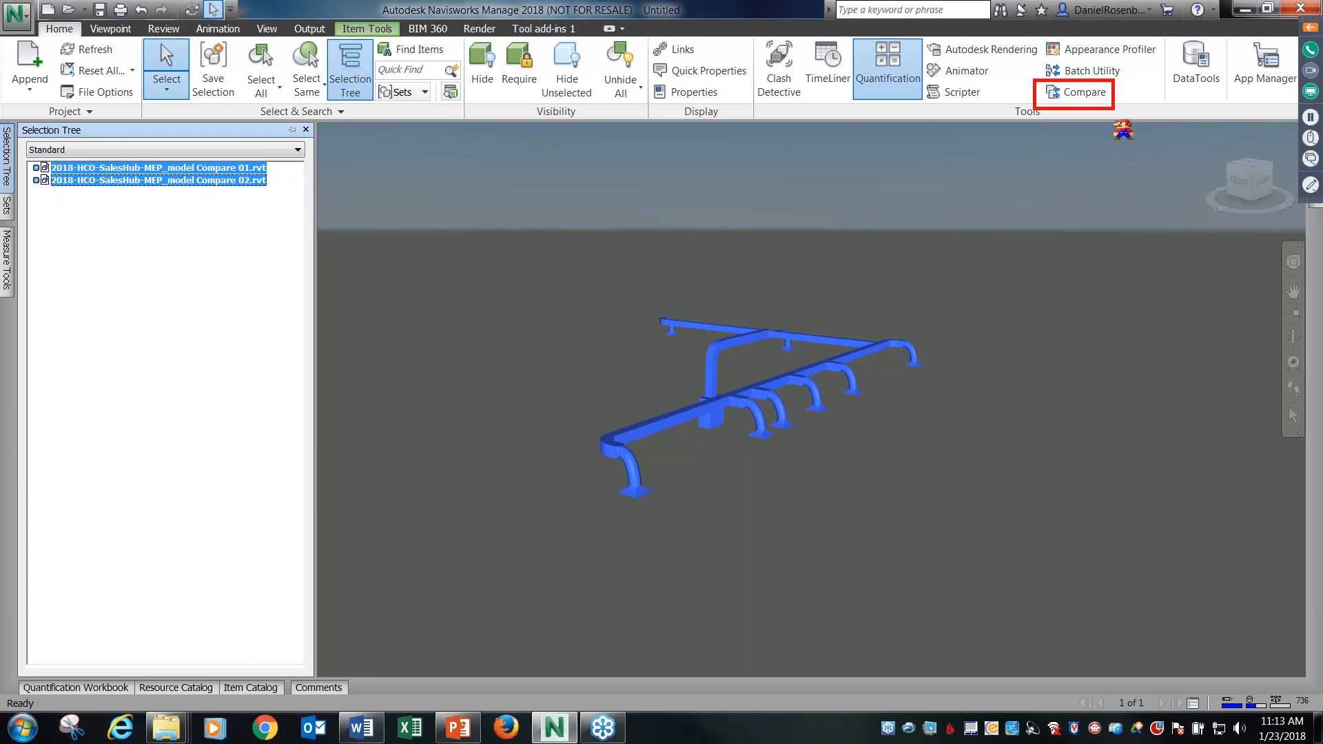
pyautogui.click(1084, 92)
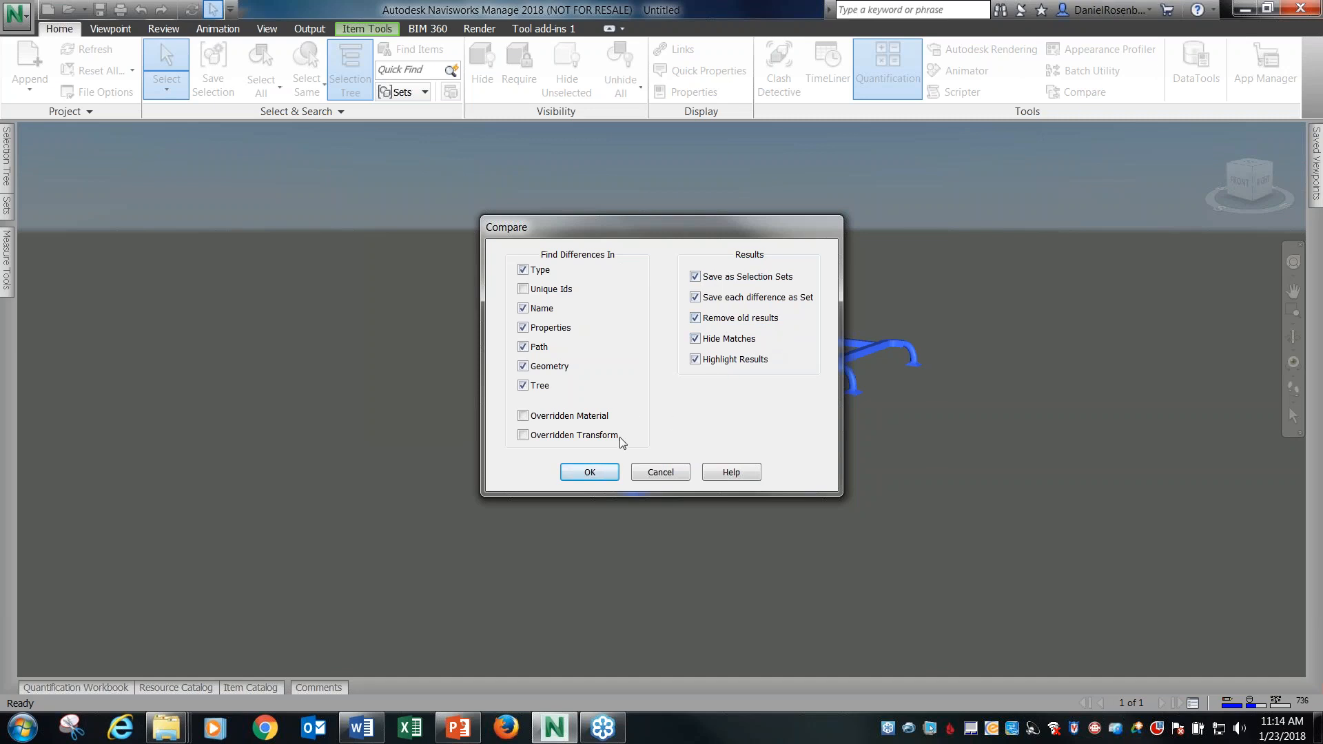
pyautogui.click(590, 473)
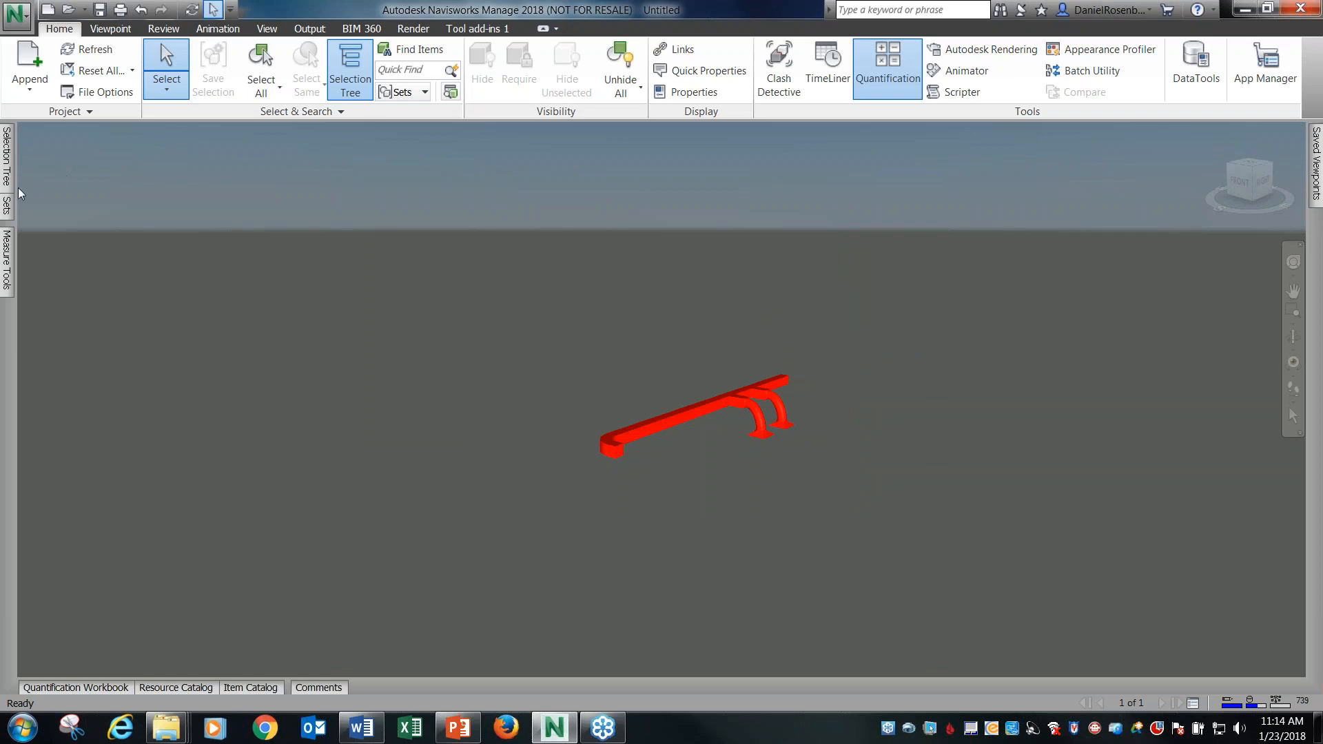
# Examine the highlighted duct differences by selecting the Compare 01 and Compare 02 models in turn.
pyautogui.keyDown('shift'); pyautogui.moveTo(643, 420); pyautogui.dragTo(611, 420, button='middle'); pyautogui.keyUp('shift')
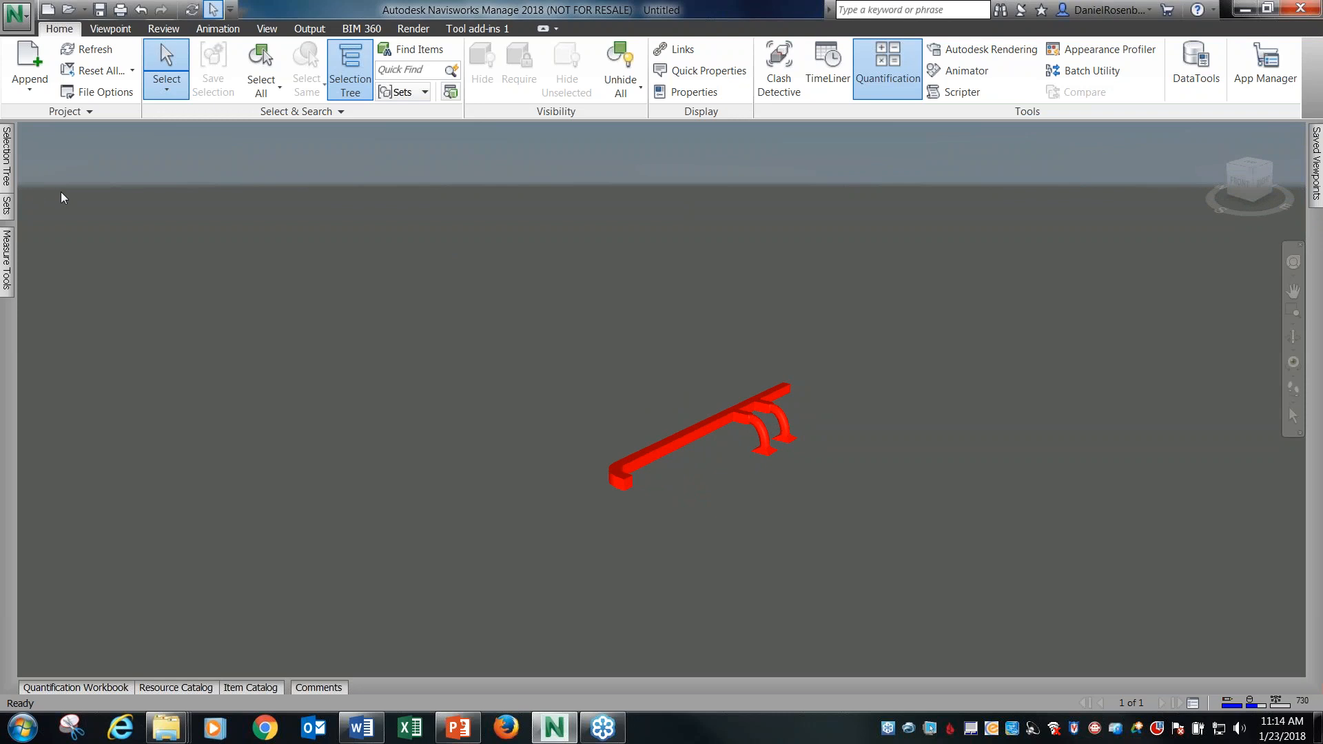
pyautogui.moveTo(8, 165)
pyautogui.click(129, 170)
pyautogui.click(137, 181)
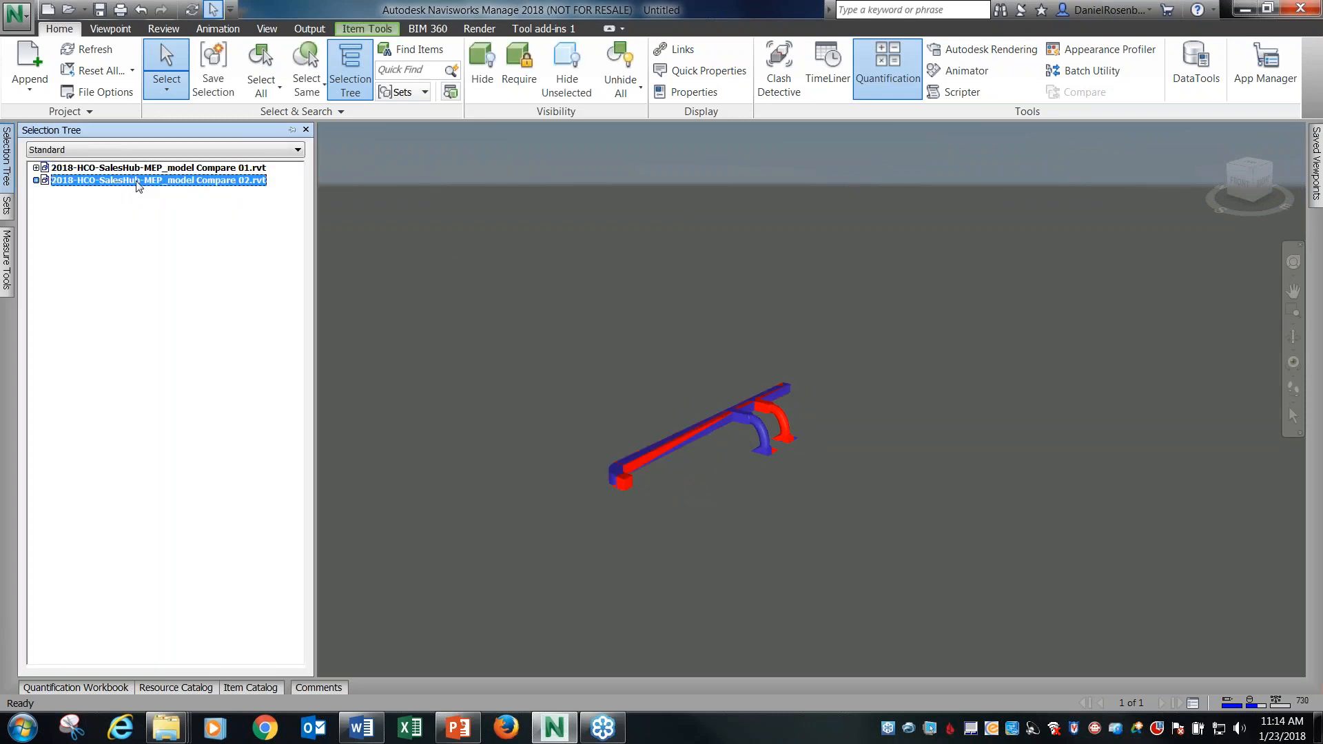
pyautogui.click(146, 170)
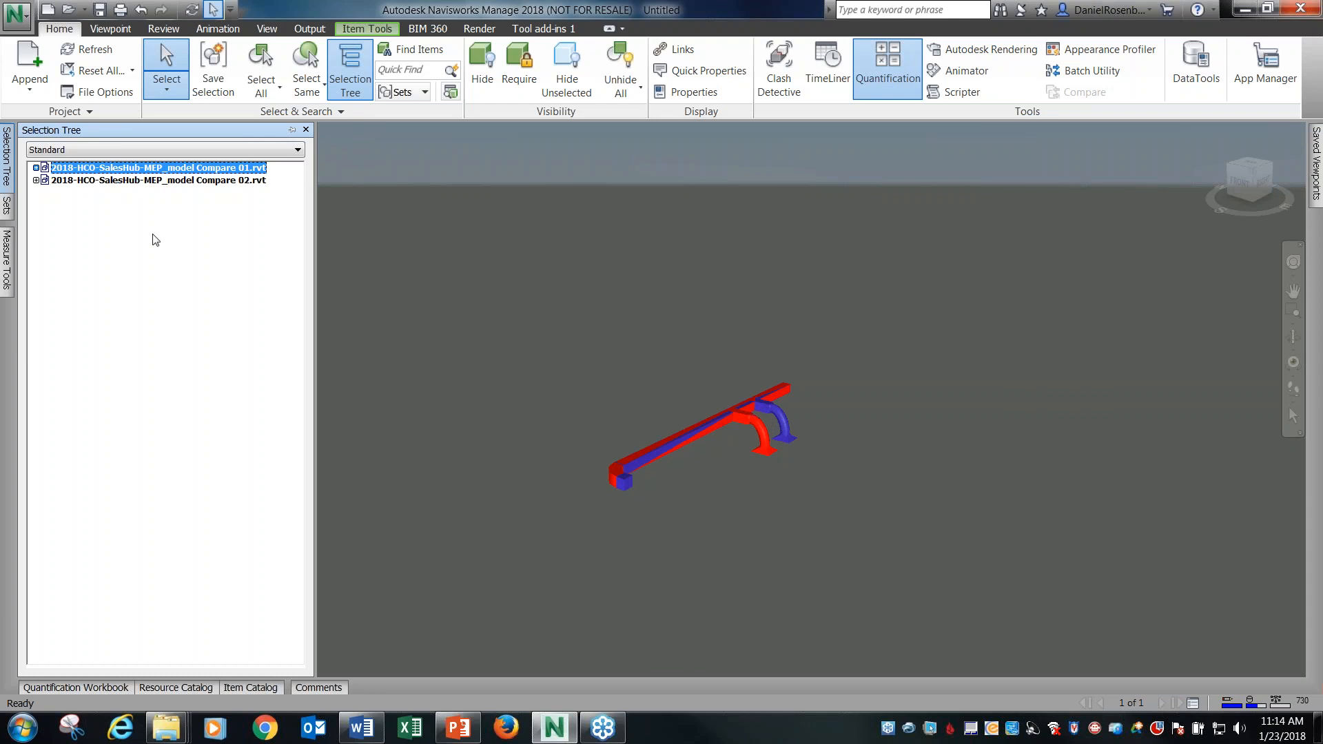
pyautogui.click(172, 181)
pyautogui.click(183, 168)
pyautogui.click(179, 181)
pyautogui.click(187, 169)
# Unhide all objects in the scene and reset all appearances to the original design file colors.
pyautogui.click(614, 78)
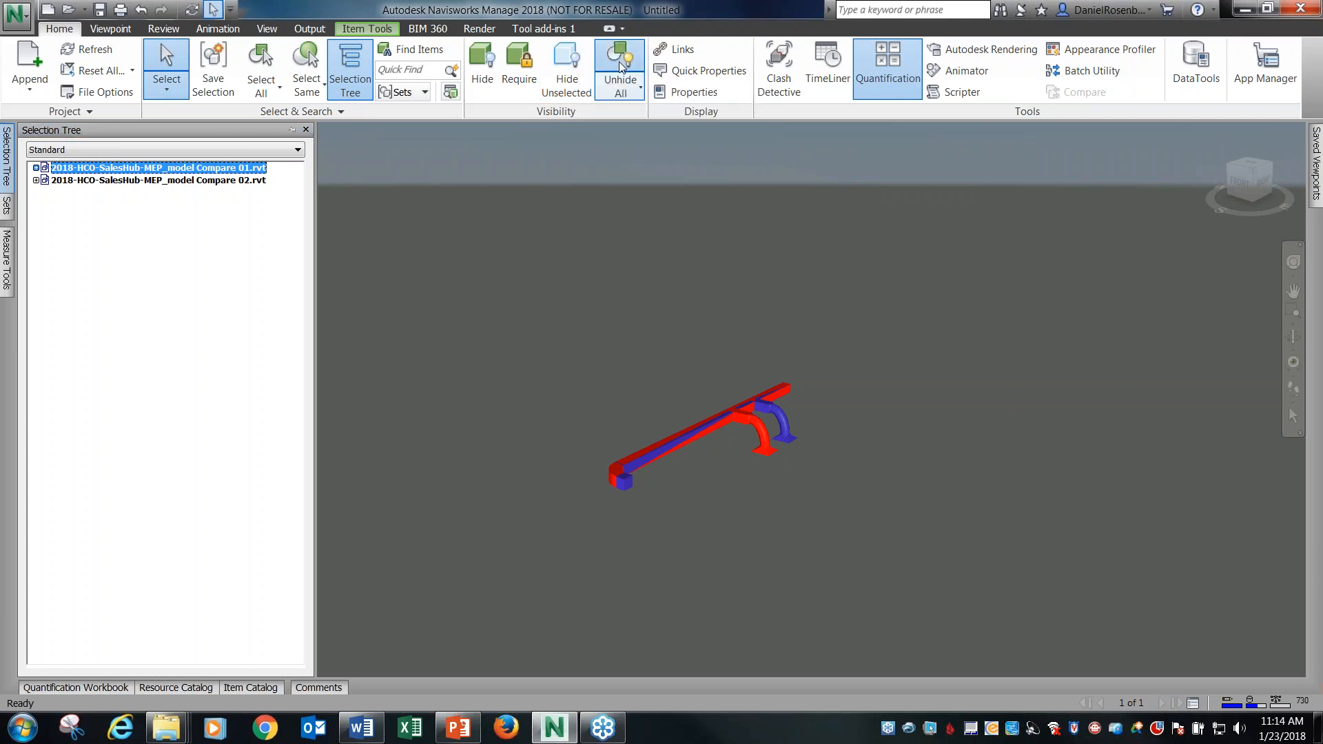
pyautogui.click(749, 165)
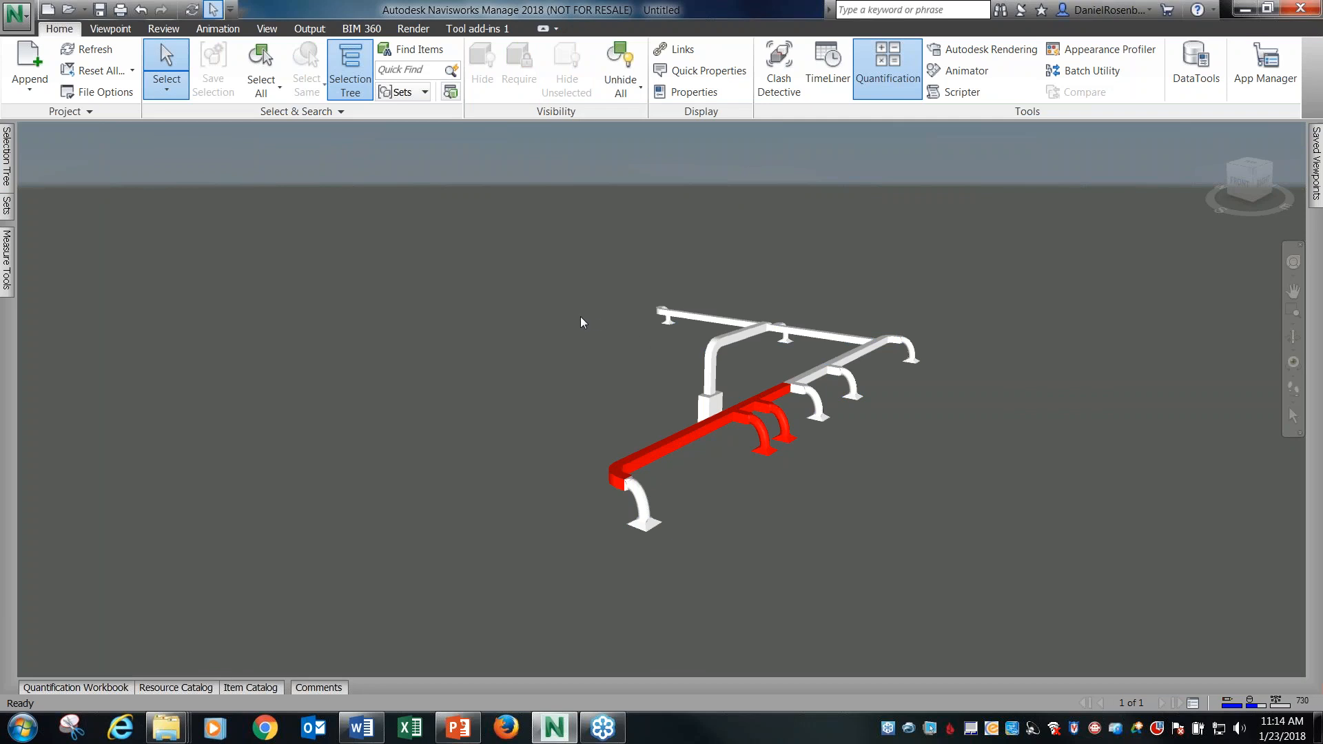
pyautogui.moveTo(6, 166)
pyautogui.click(120, 72)
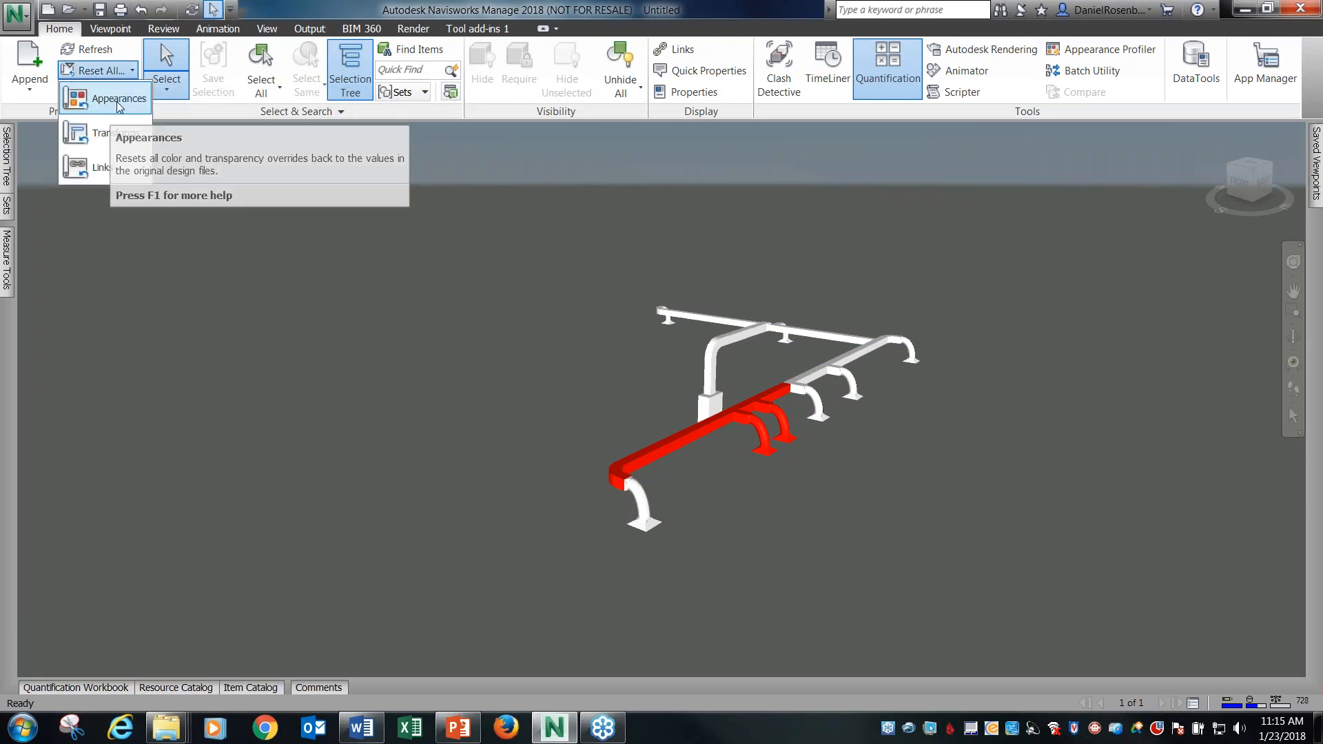
pyautogui.click(112, 133)
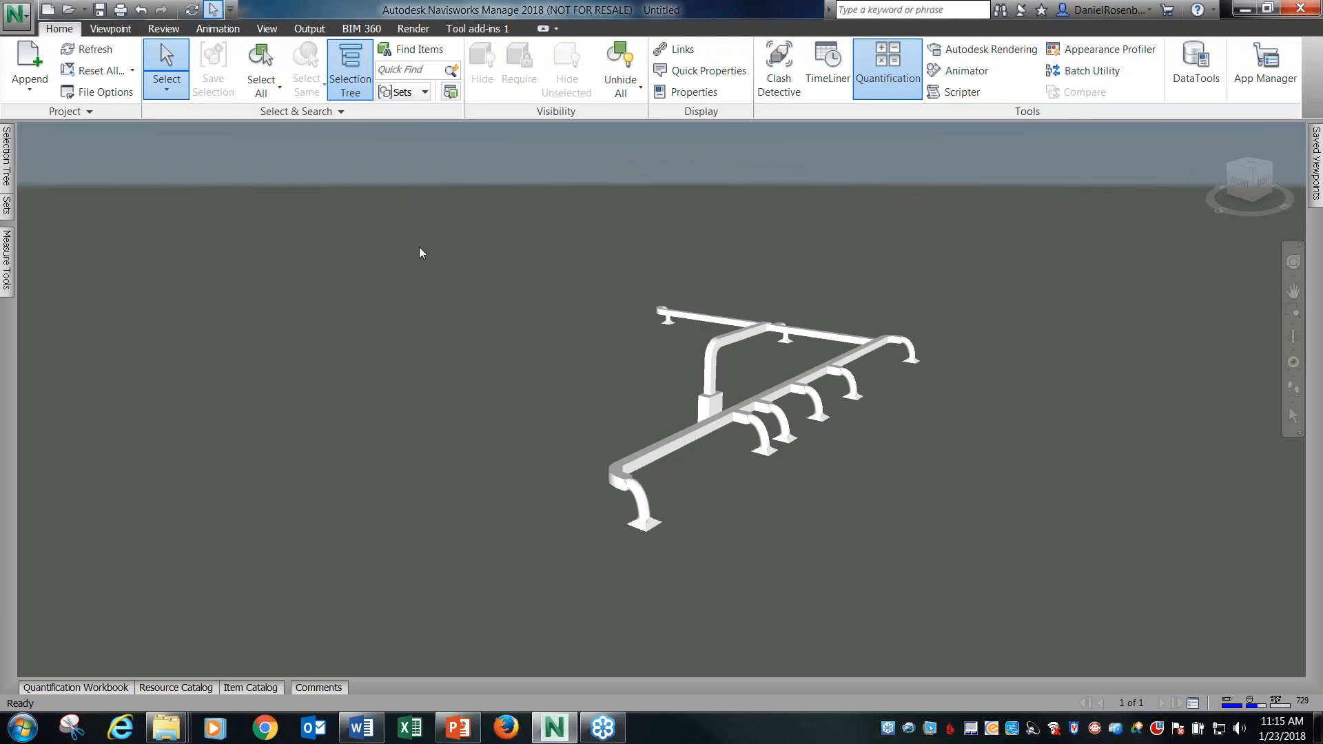
# Open the saved sets and select both Compare:Matched sets and the first Compare:Differences set to examine their ductwork.
pyautogui.click(7, 206)
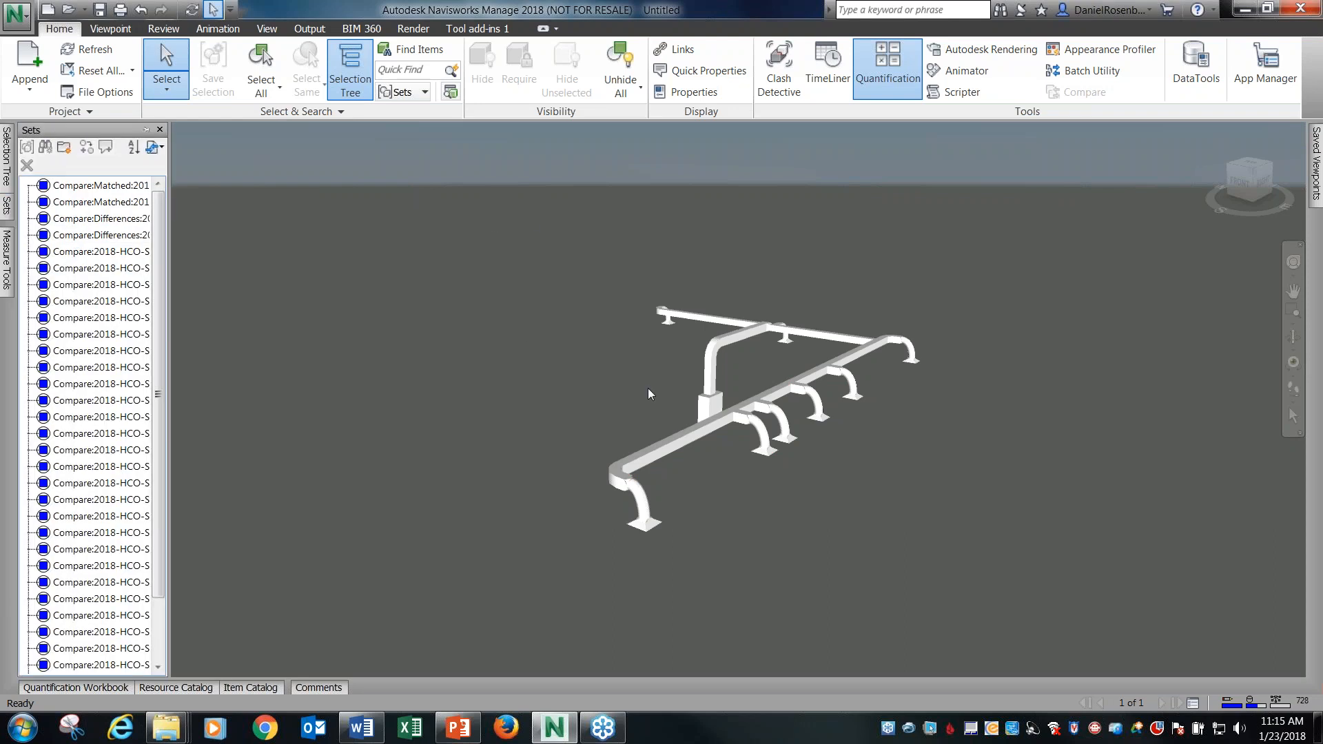
pyautogui.click(5, 208)
pyautogui.click(5, 208)
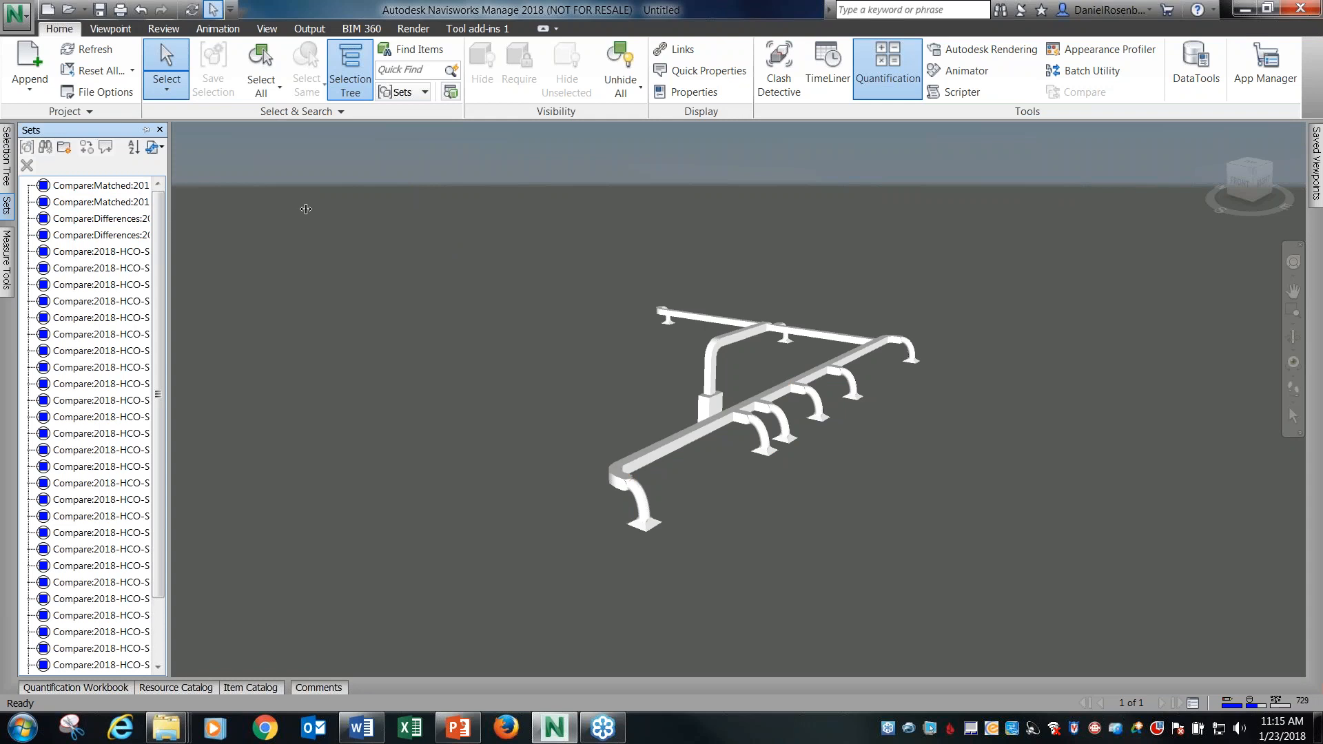
pyautogui.moveTo(169, 208); pyautogui.dragTo(306, 208)
pyautogui.click(158, 172)
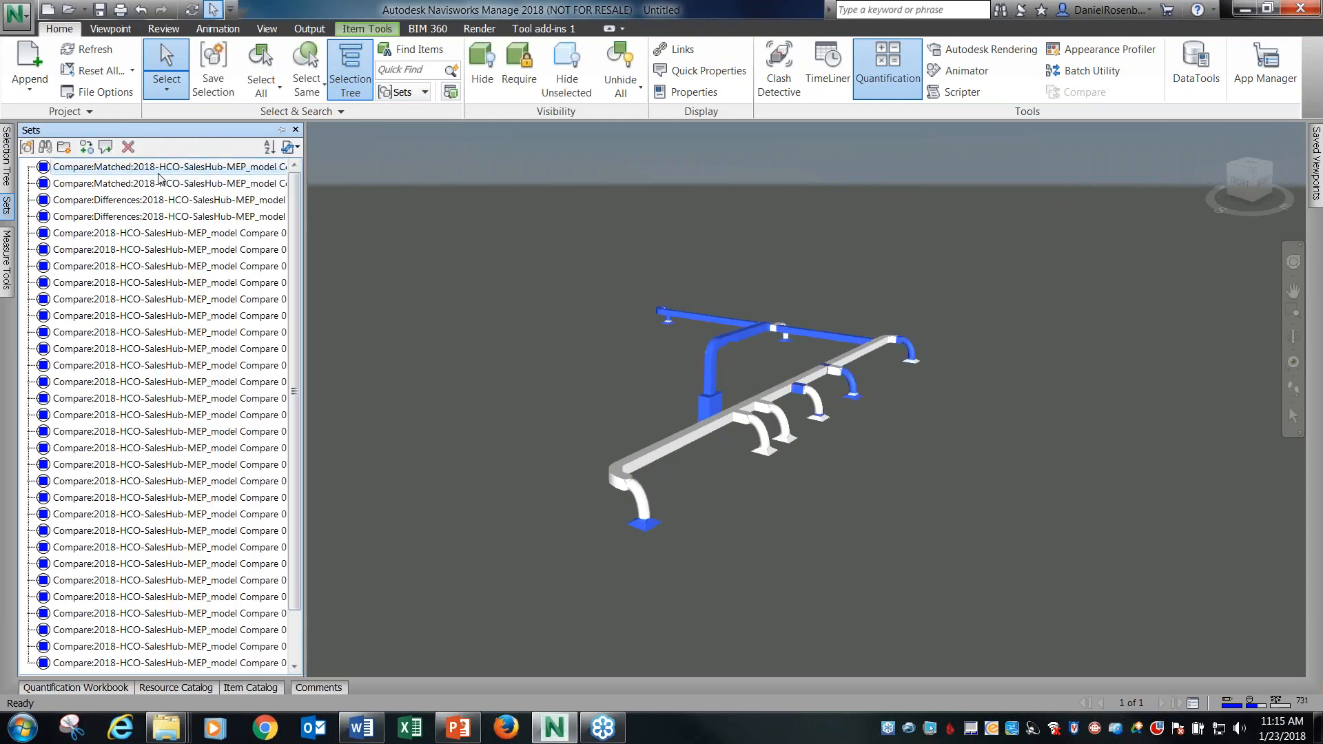
pyautogui.click(159, 183)
pyautogui.click(158, 200)
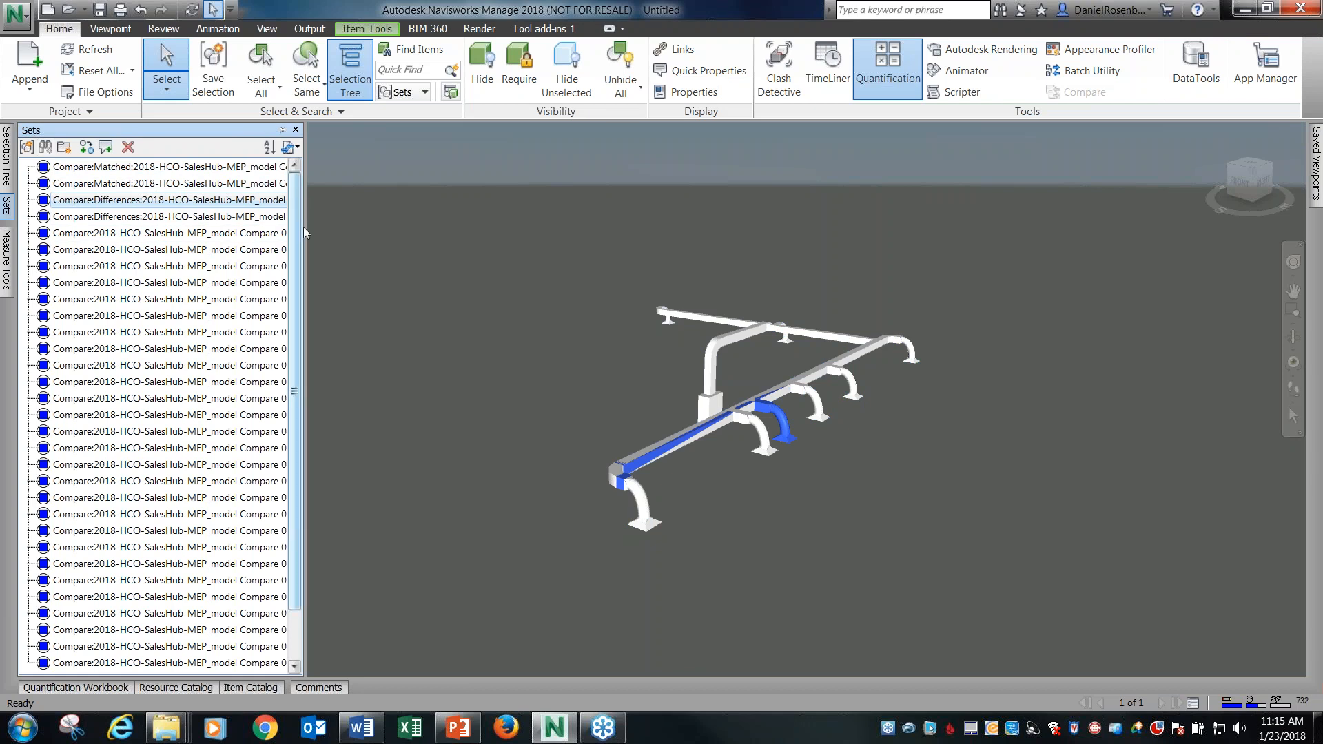
pyautogui.moveTo(306, 232); pyautogui.dragTo(355, 228)
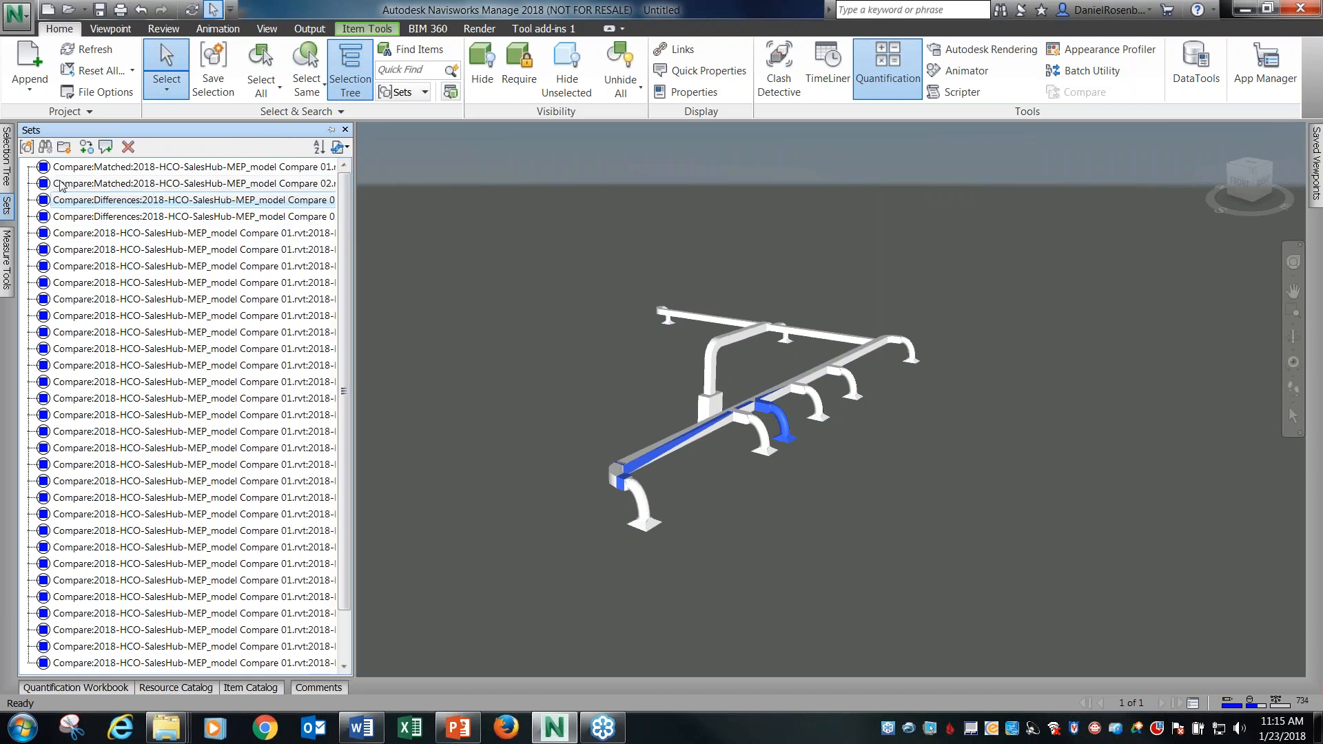
# Select the Compare 01 model in the Selection Tree to view its ductwork, collapse its branch and clear the selection.
pyautogui.click(7, 165)
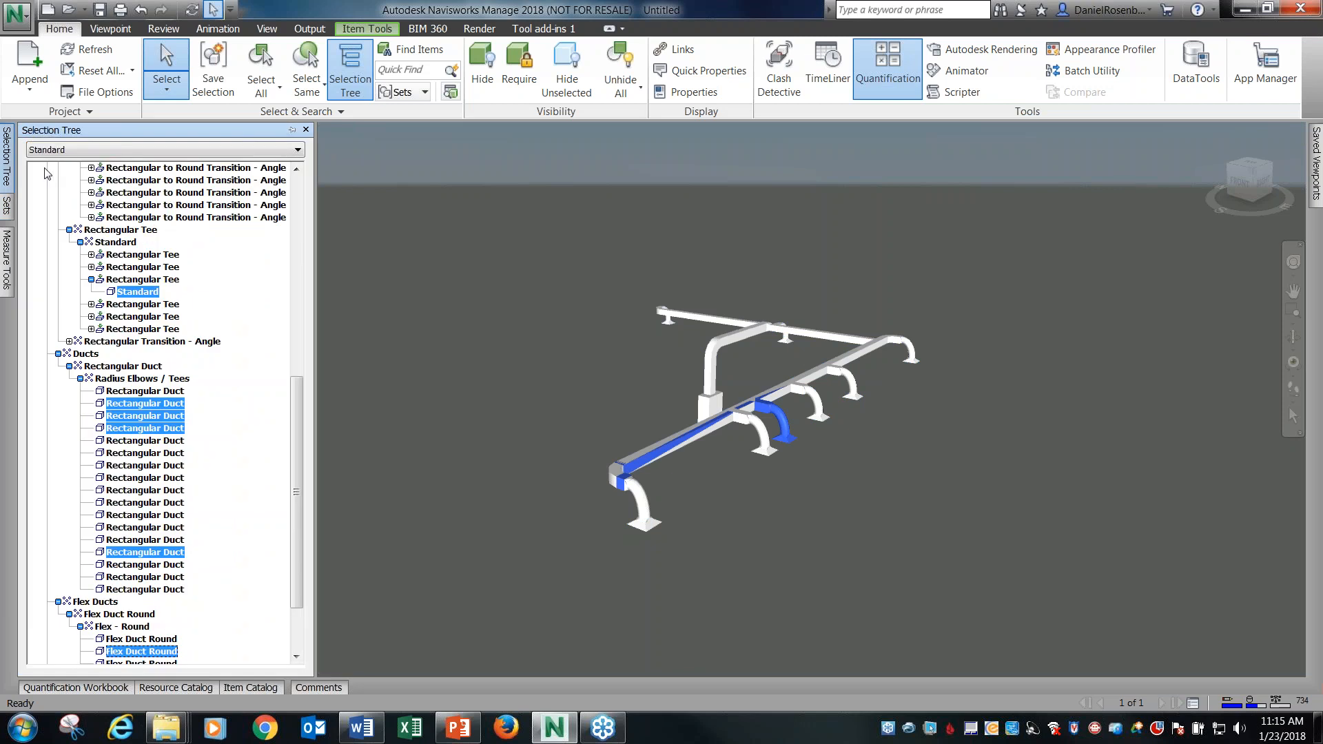
pyautogui.moveTo(299, 417); pyautogui.dragTo(258, 182)
pyautogui.click(87, 168)
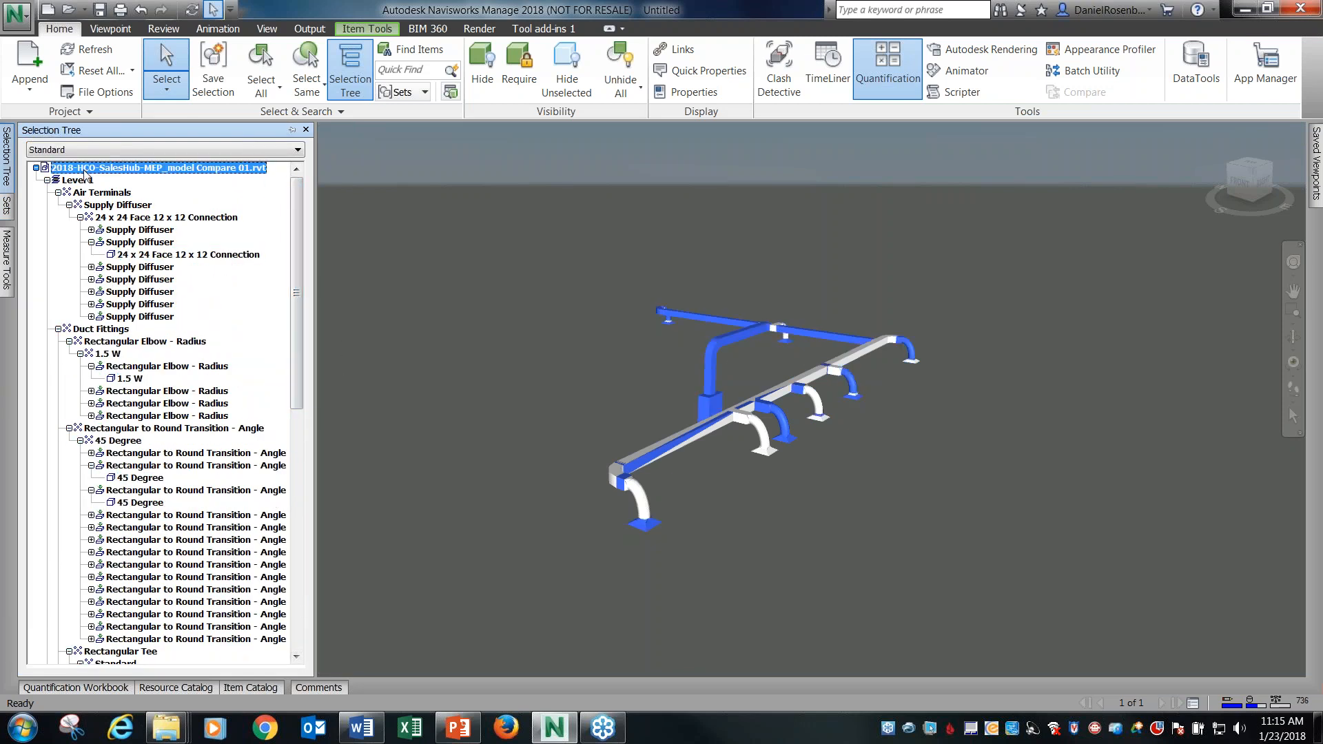
pyautogui.click(36, 168)
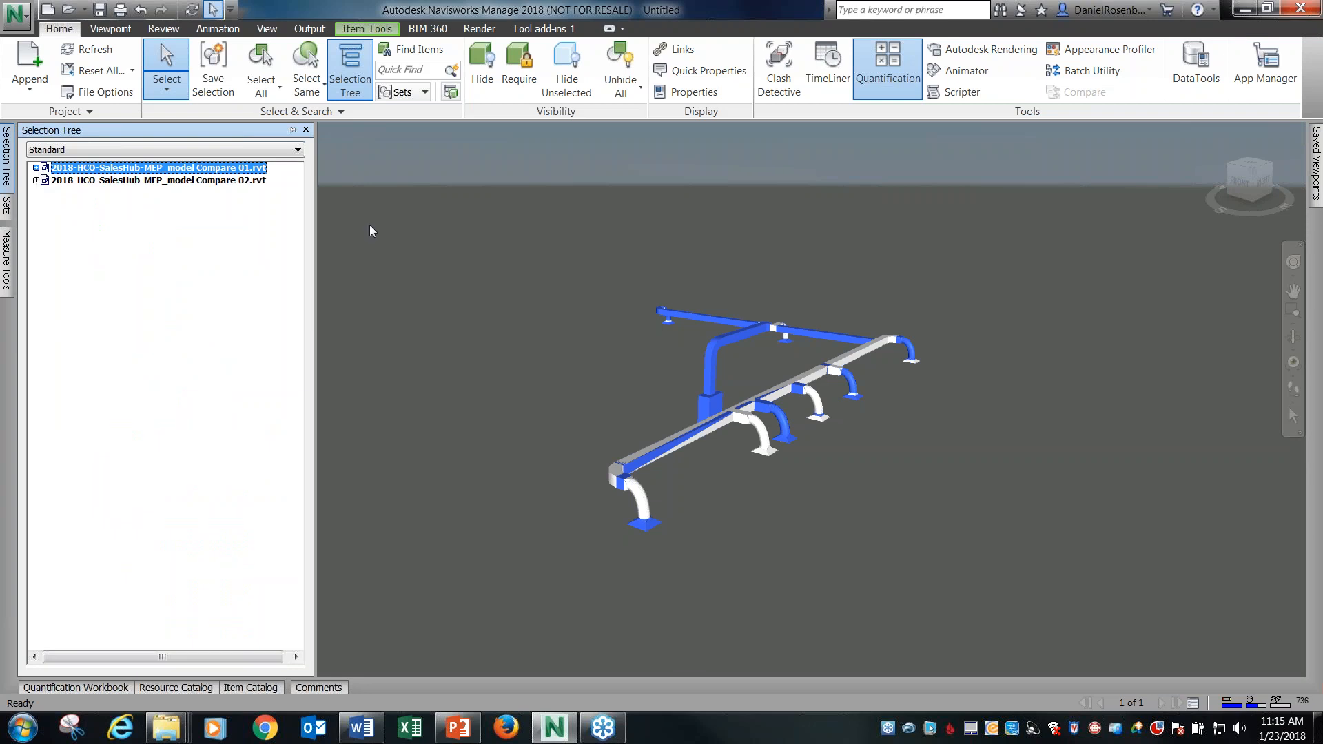
pyautogui.click(369, 227)
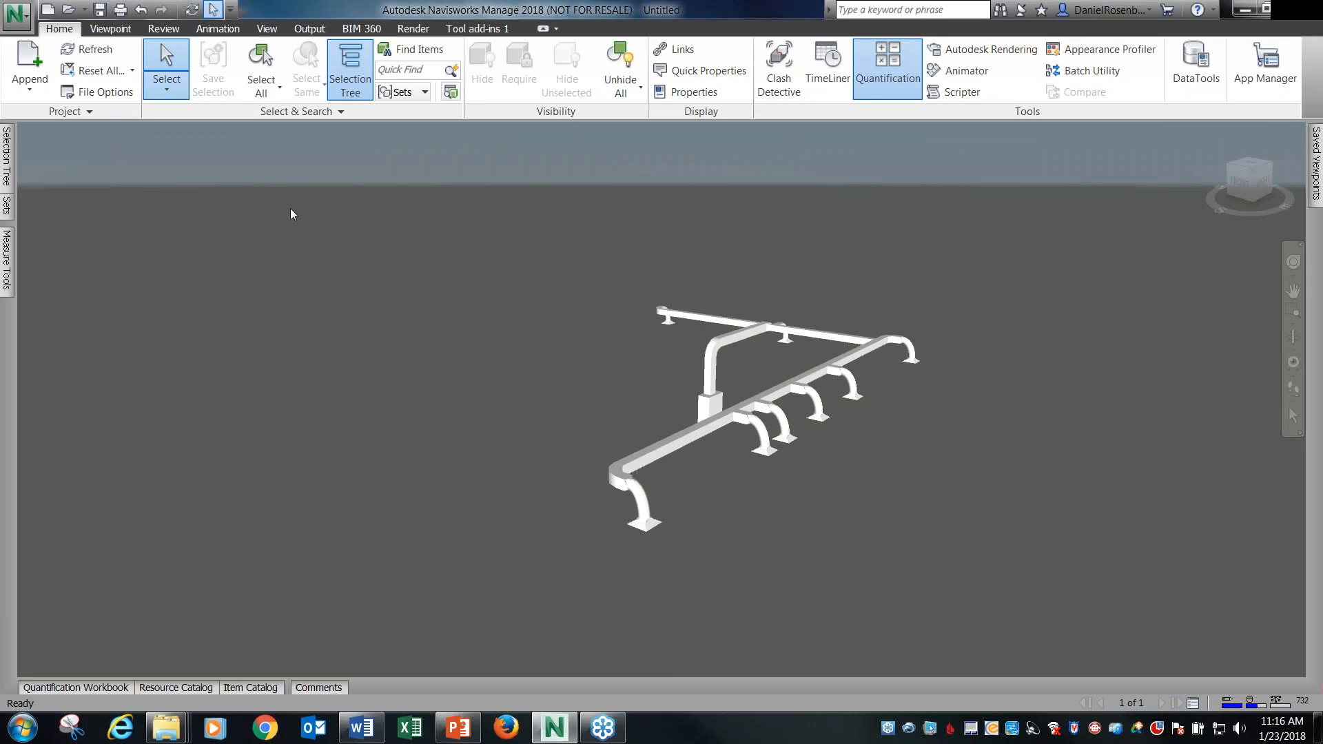
# Start a new project without saving the changes to Untitled.nwf.
pyautogui.click(20, 26)
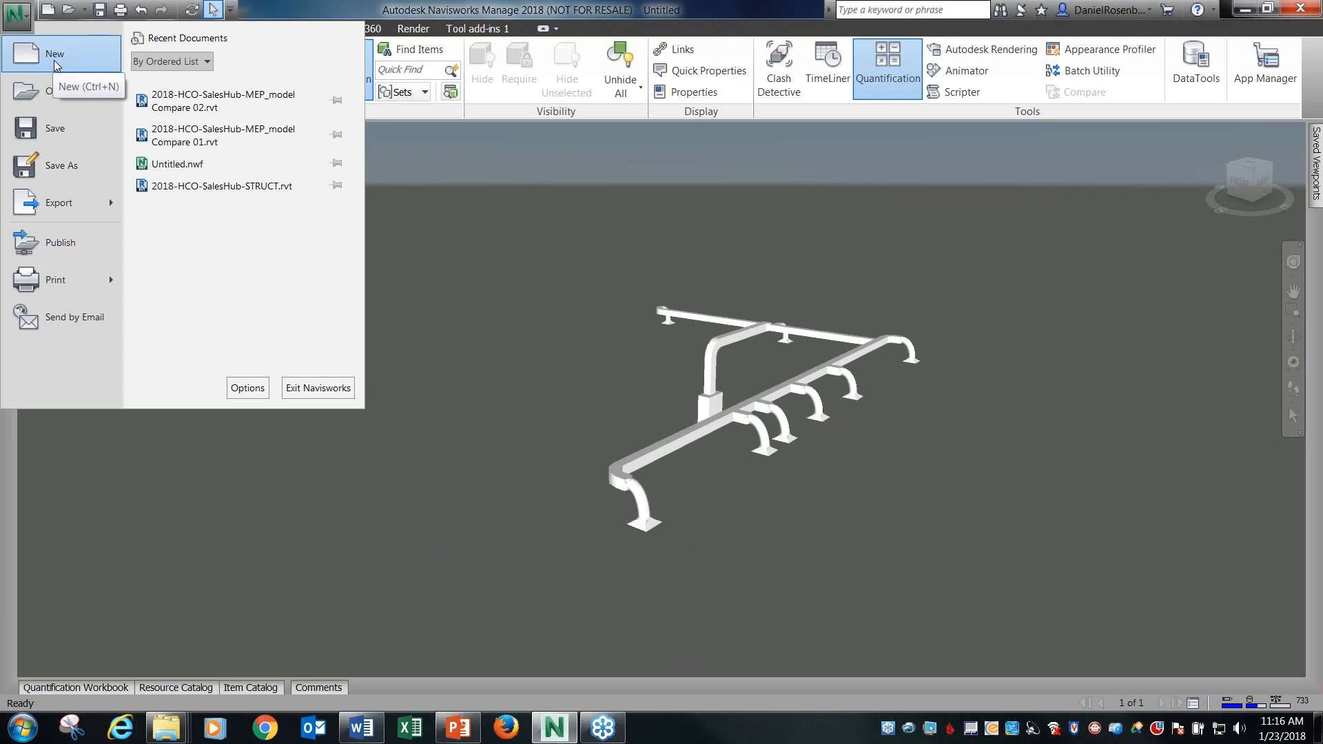
pyautogui.click(55, 66)
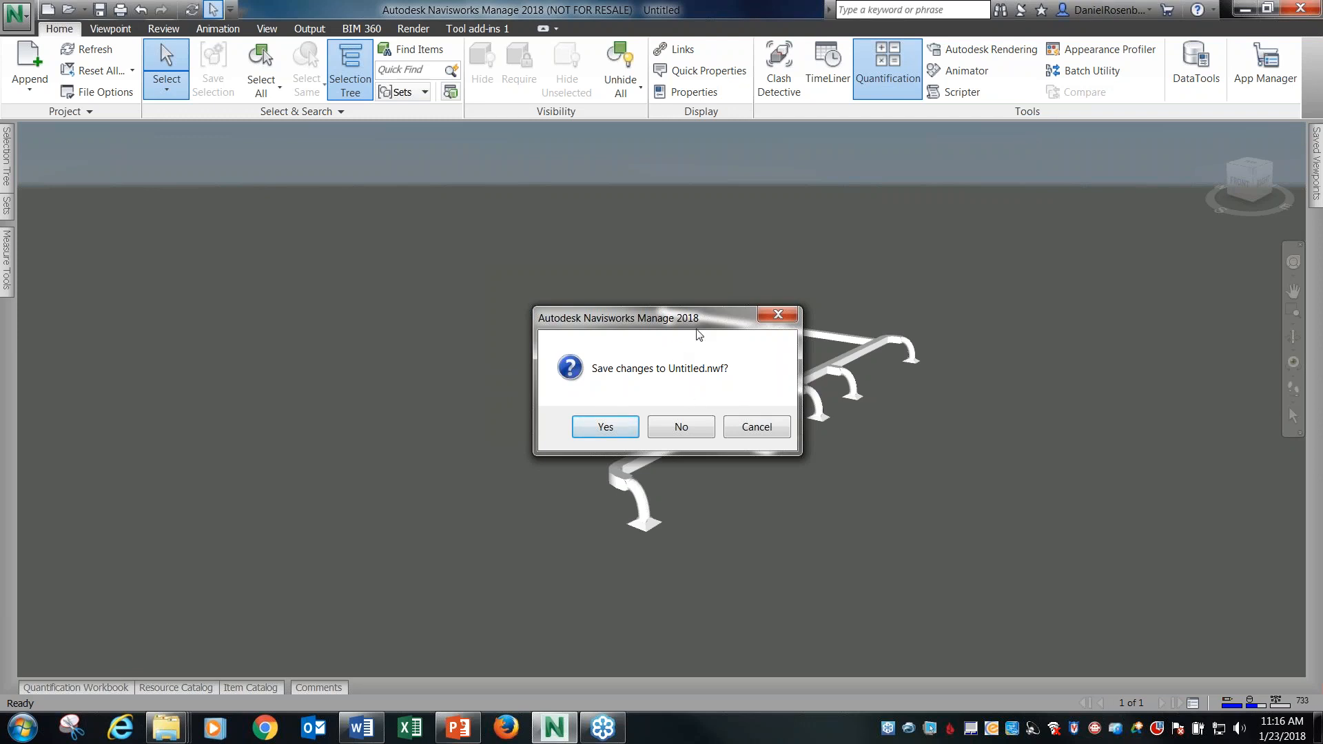
pyautogui.moveTo(697, 324); pyautogui.dragTo(697, 309)
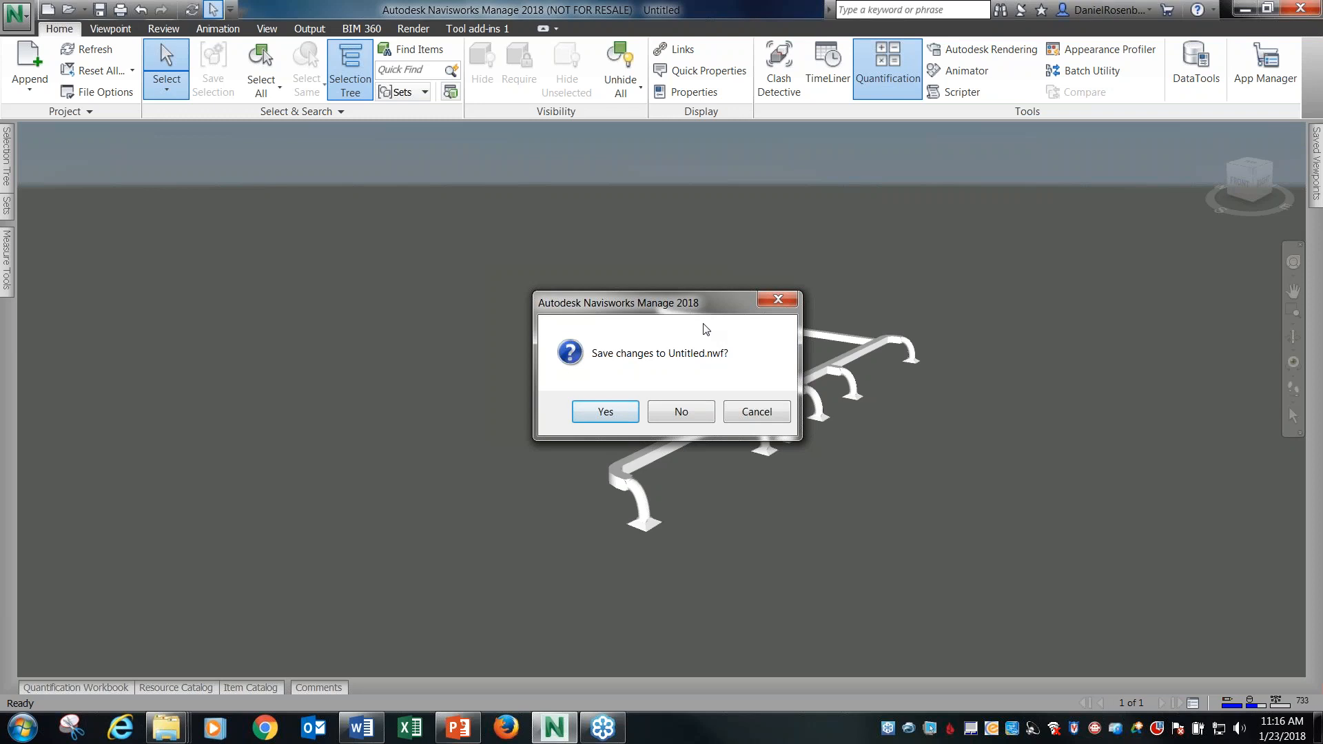
pyautogui.click(701, 414)
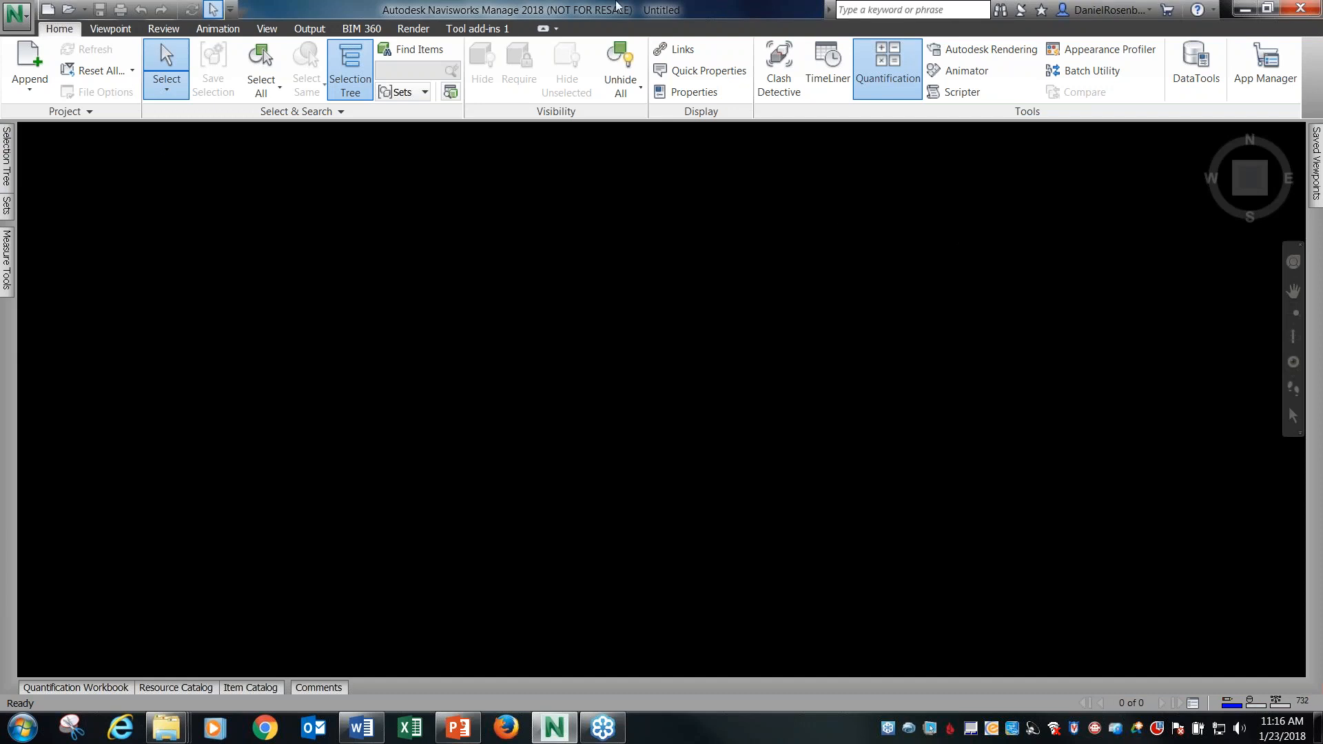
pyautogui.click(21, 17)
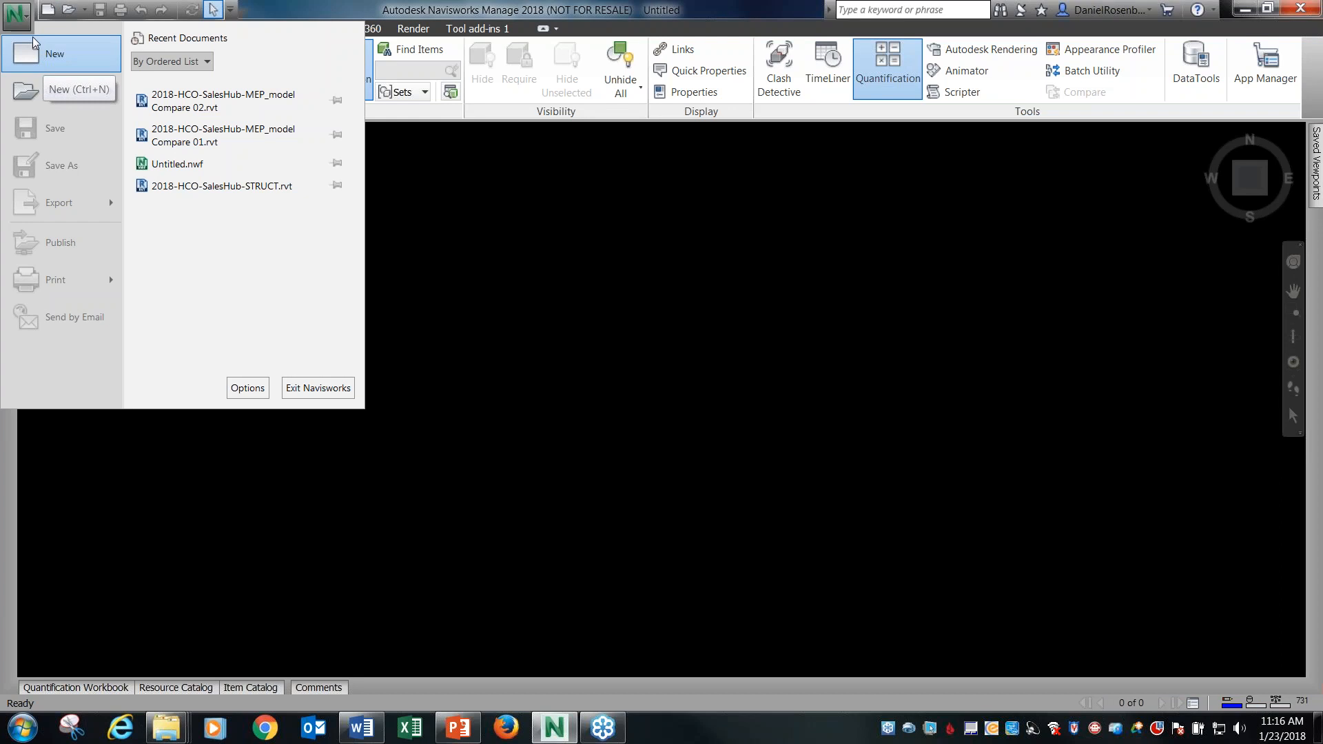
pyautogui.moveTo(55, 92)
pyautogui.click(417, 6)
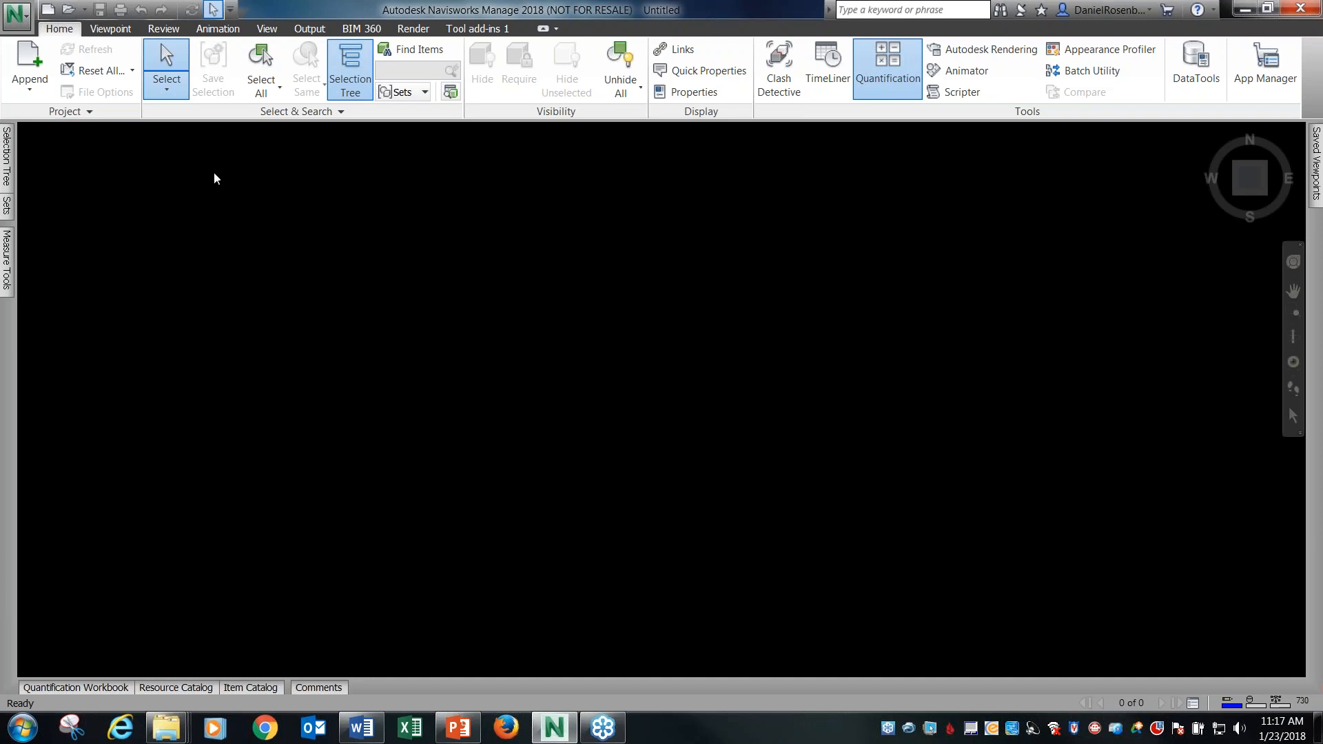
# Append the Revit model 2018-HCO-SalesHub.rvt from the 02 Animator folder.
pyautogui.click(30, 65)
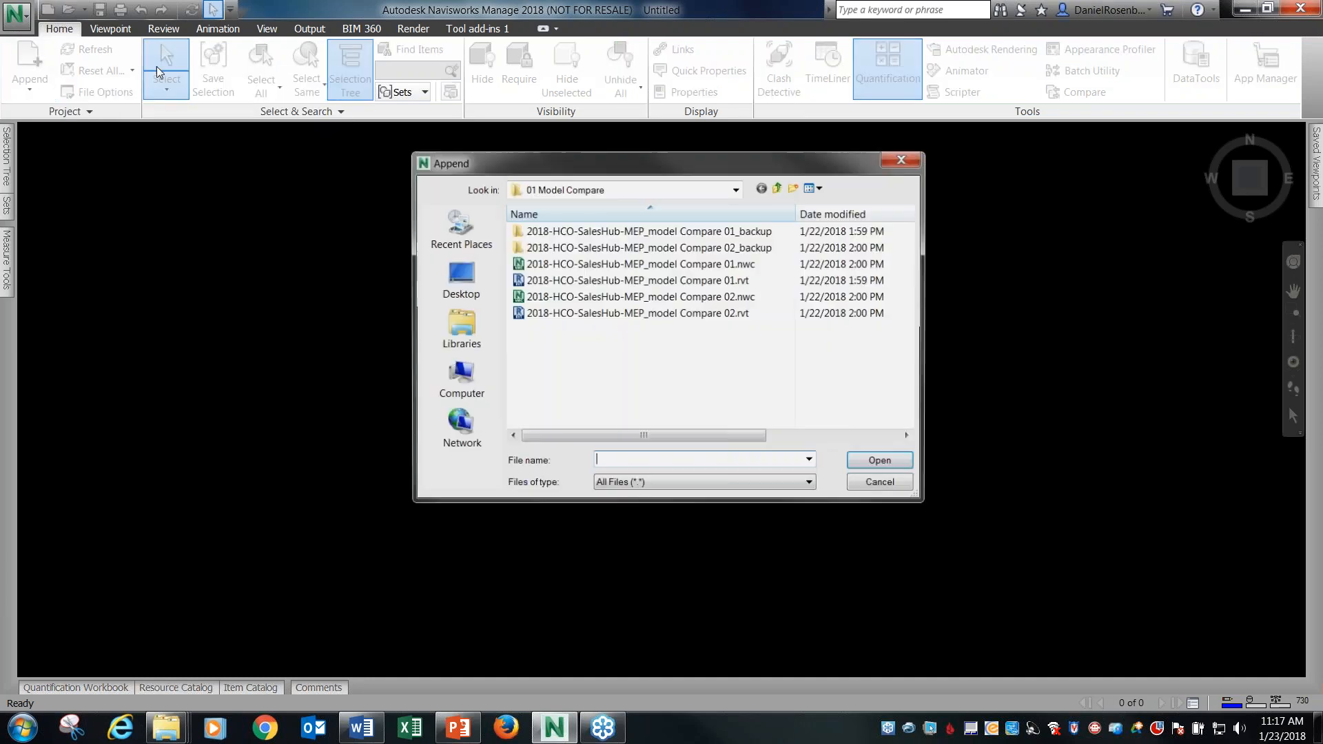
pyautogui.click(778, 188)
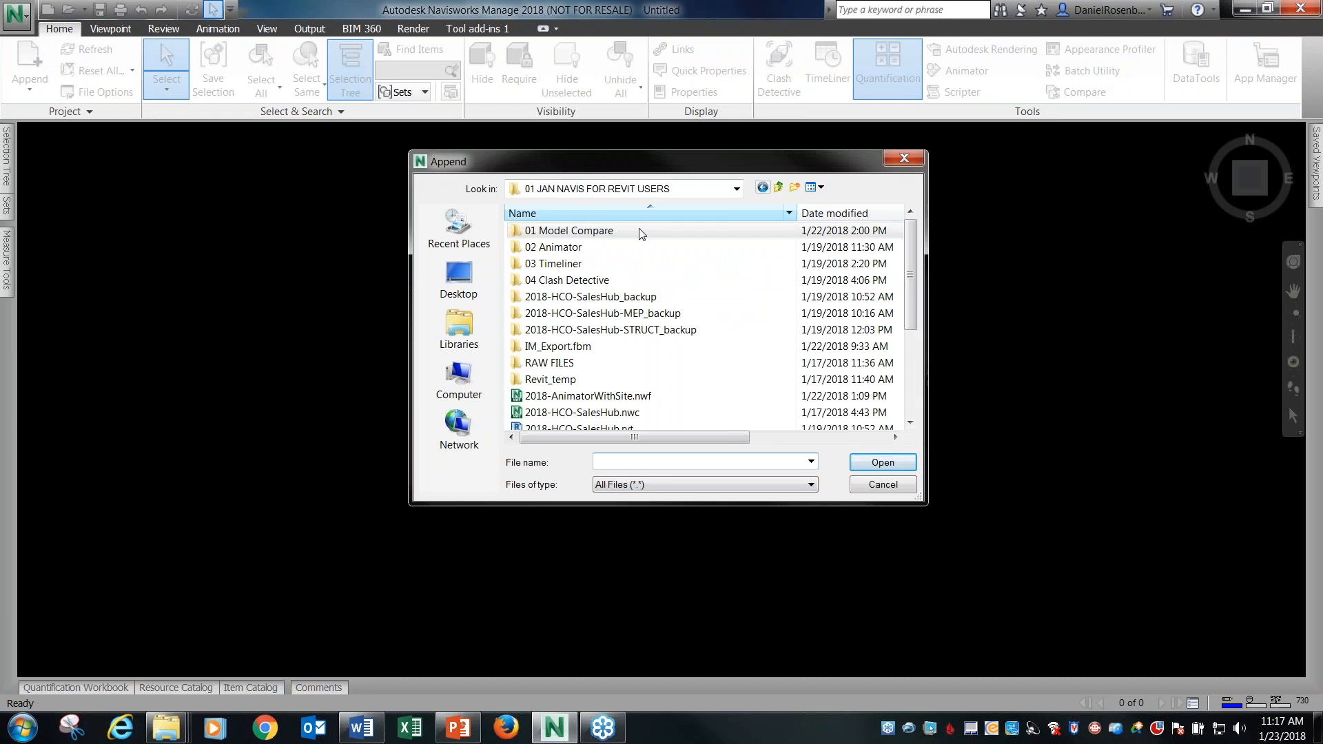
pyautogui.doubleClick(565, 247)
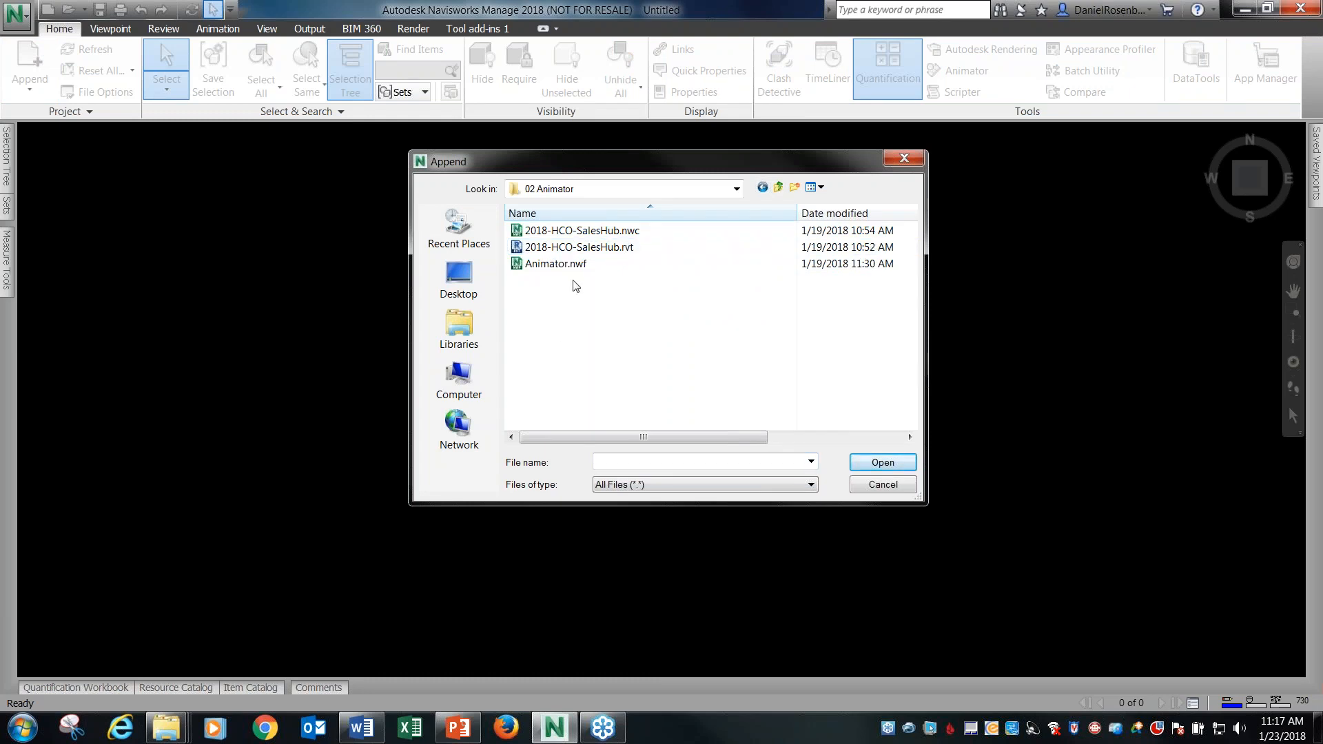
pyautogui.click(590, 249)
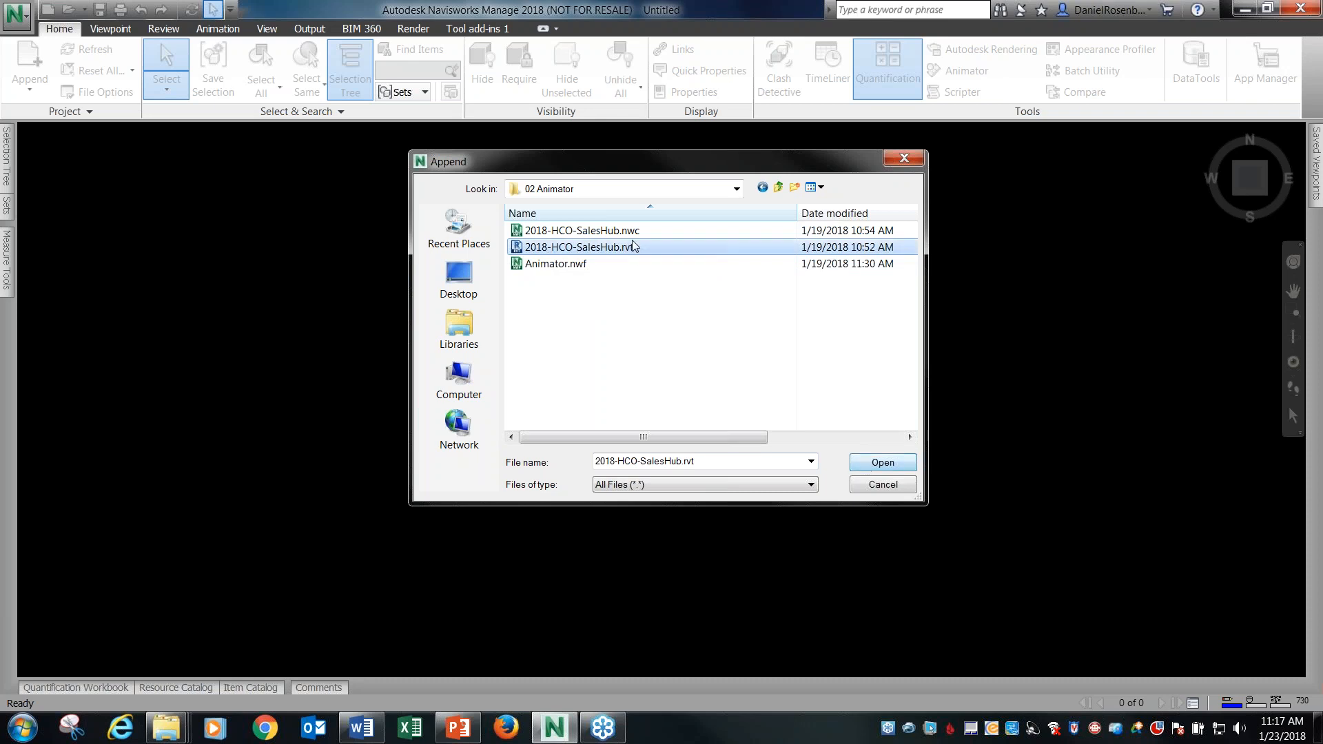
pyautogui.click(878, 462)
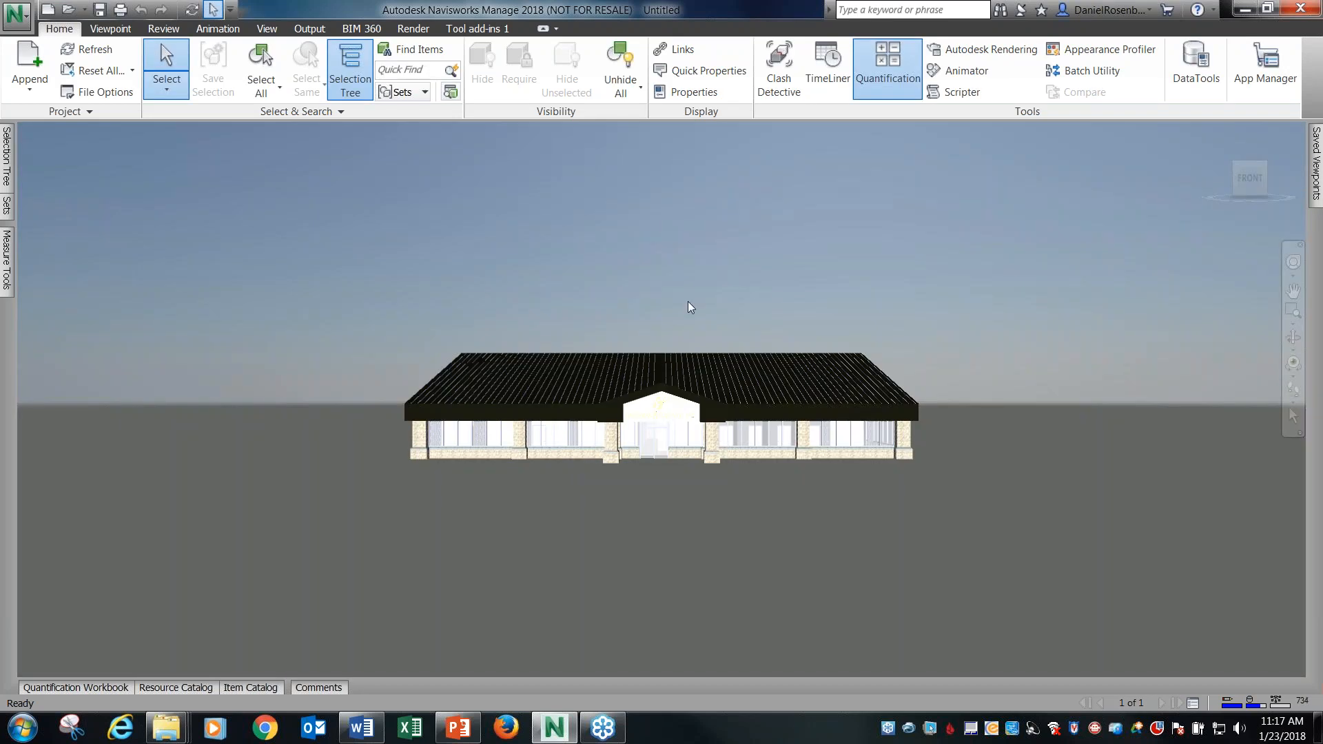
# Examine the exterior of the appended SalesHub building from several angles and distances.
pyautogui.moveTo(668, 307)
pyautogui.keyDown('shift'); pyautogui.mouseDown(button='middle')
pyautogui.moveTo(747, 328)
pyautogui.moveTo(852, 319)
pyautogui.mouseUp(button='middle'); pyautogui.keyUp('shift')
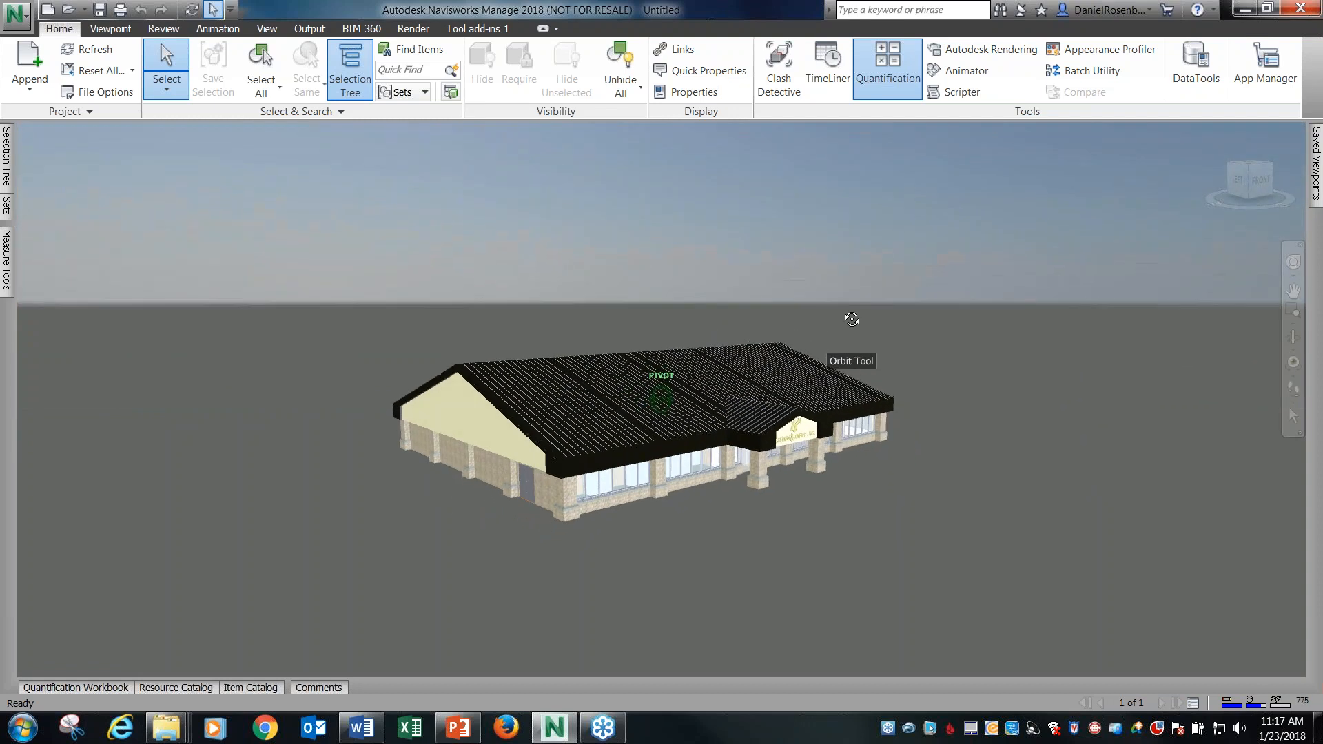
pyautogui.scroll(3, 512, 510)
pyautogui.scroll(2, 680, 429)
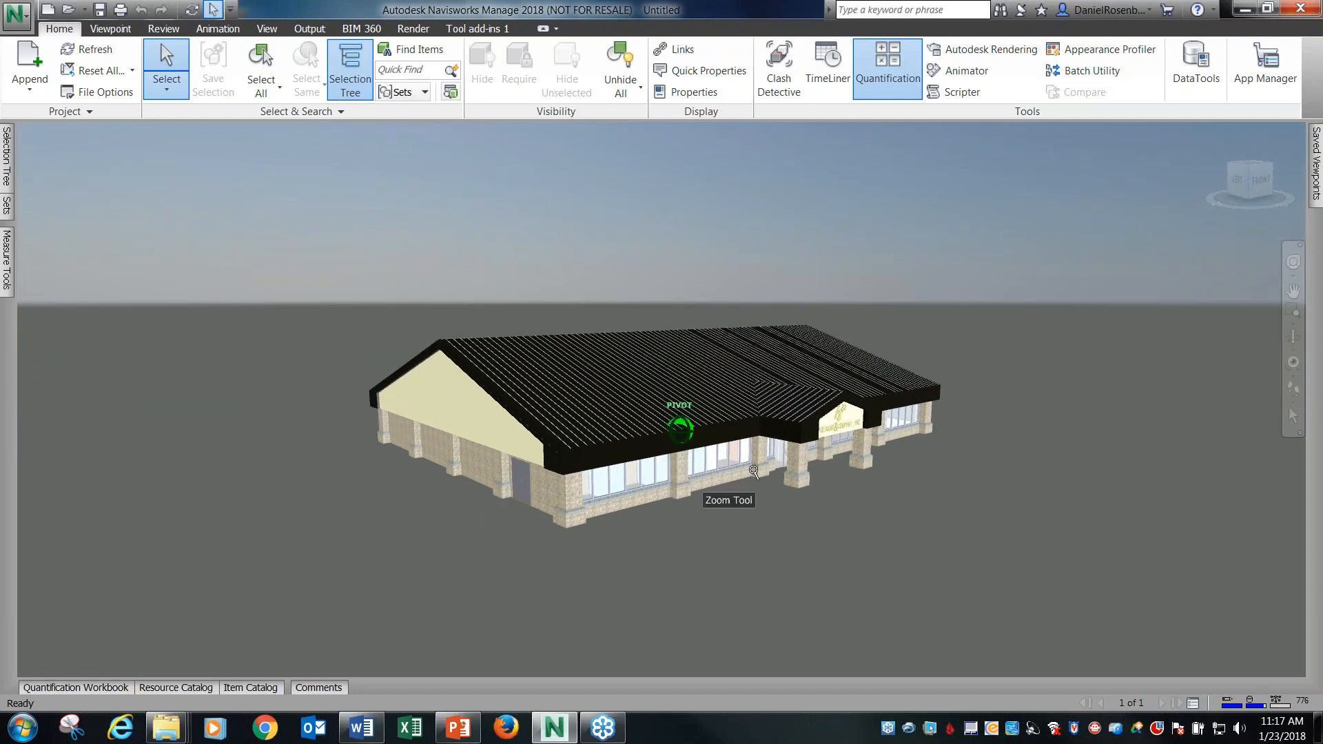
pyautogui.scroll(2, 758, 472)
pyautogui.keyDown('shift'); pyautogui.moveTo(859, 488); pyautogui.dragTo(561, 473, button='middle'); pyautogui.keyUp('shift')
pyautogui.scroll(-2, 859, 458)
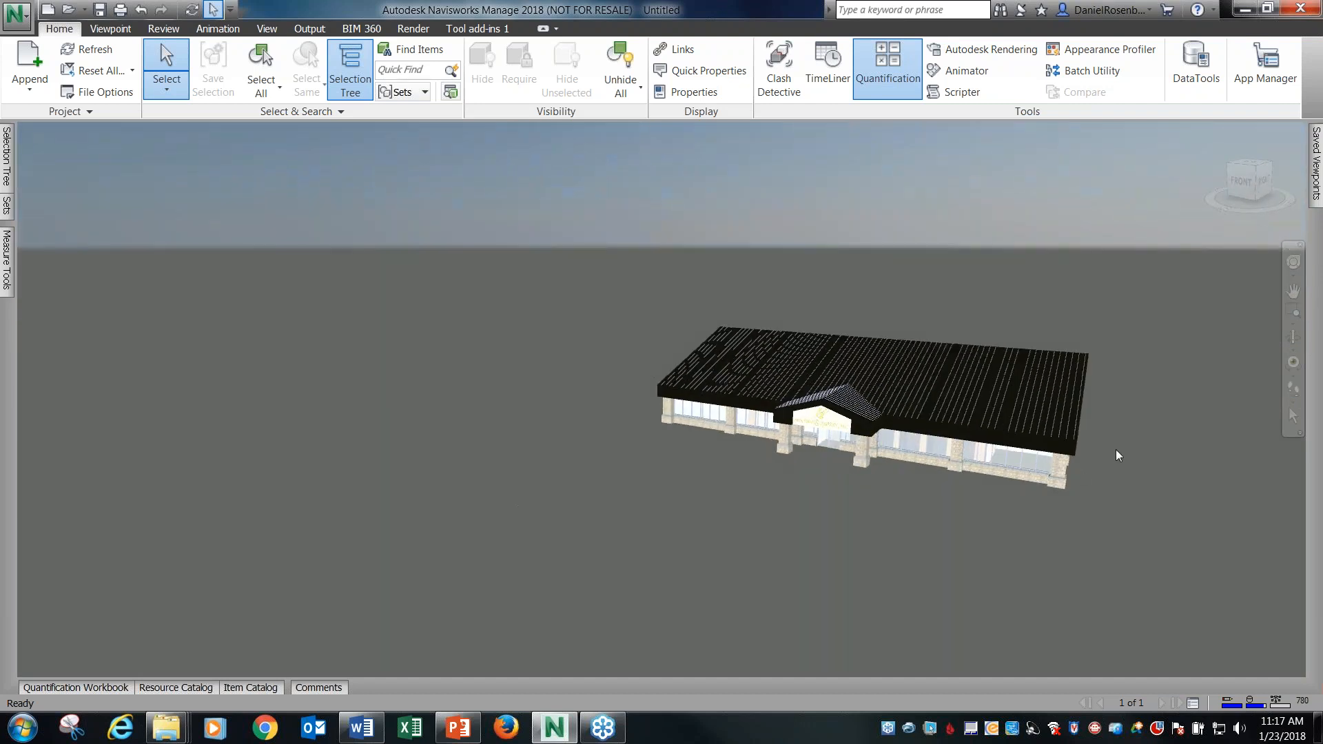
pyautogui.keyDown('shift'); pyautogui.moveTo(1105, 447); pyautogui.dragTo(1096, 441, button='middle'); pyautogui.keyUp('shift')
pyautogui.keyDown('shift'); pyautogui.moveTo(732, 532); pyautogui.dragTo(1028, 487, button='middle'); pyautogui.keyUp('shift')
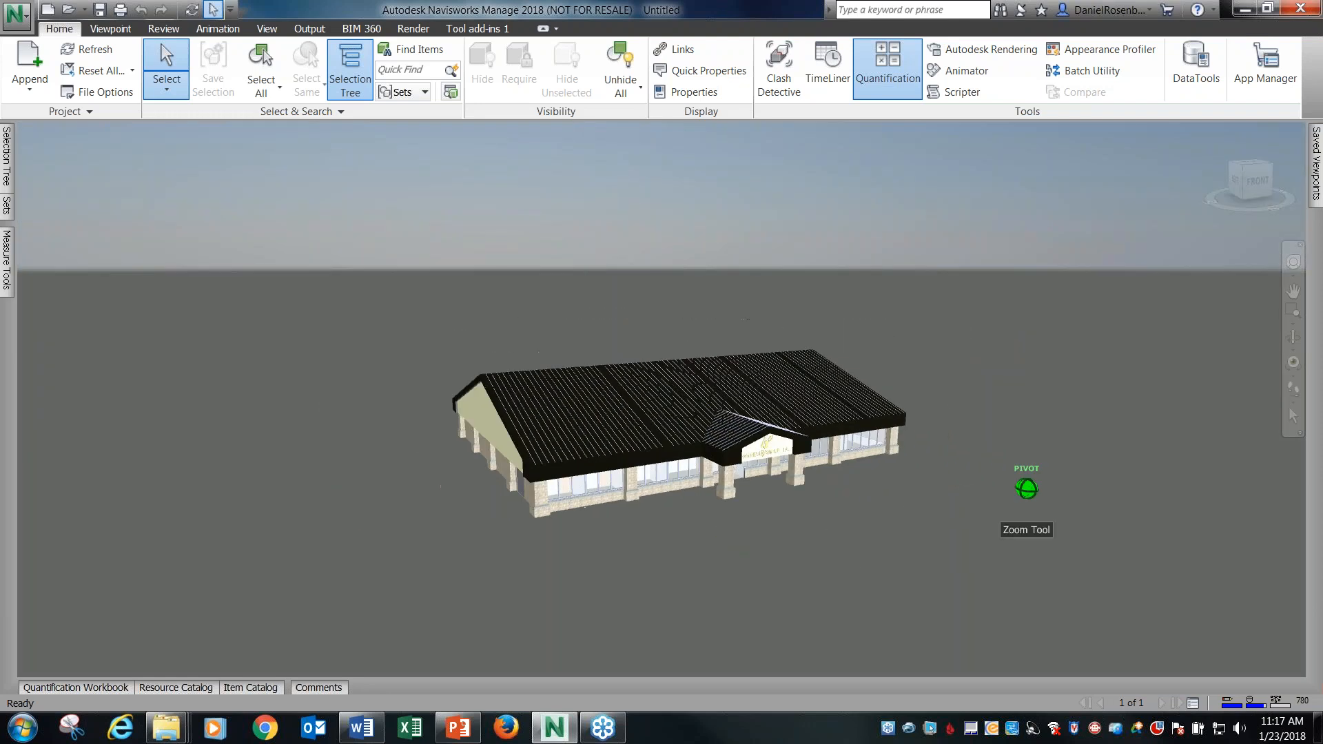
pyautogui.scroll(3, 493, 482)
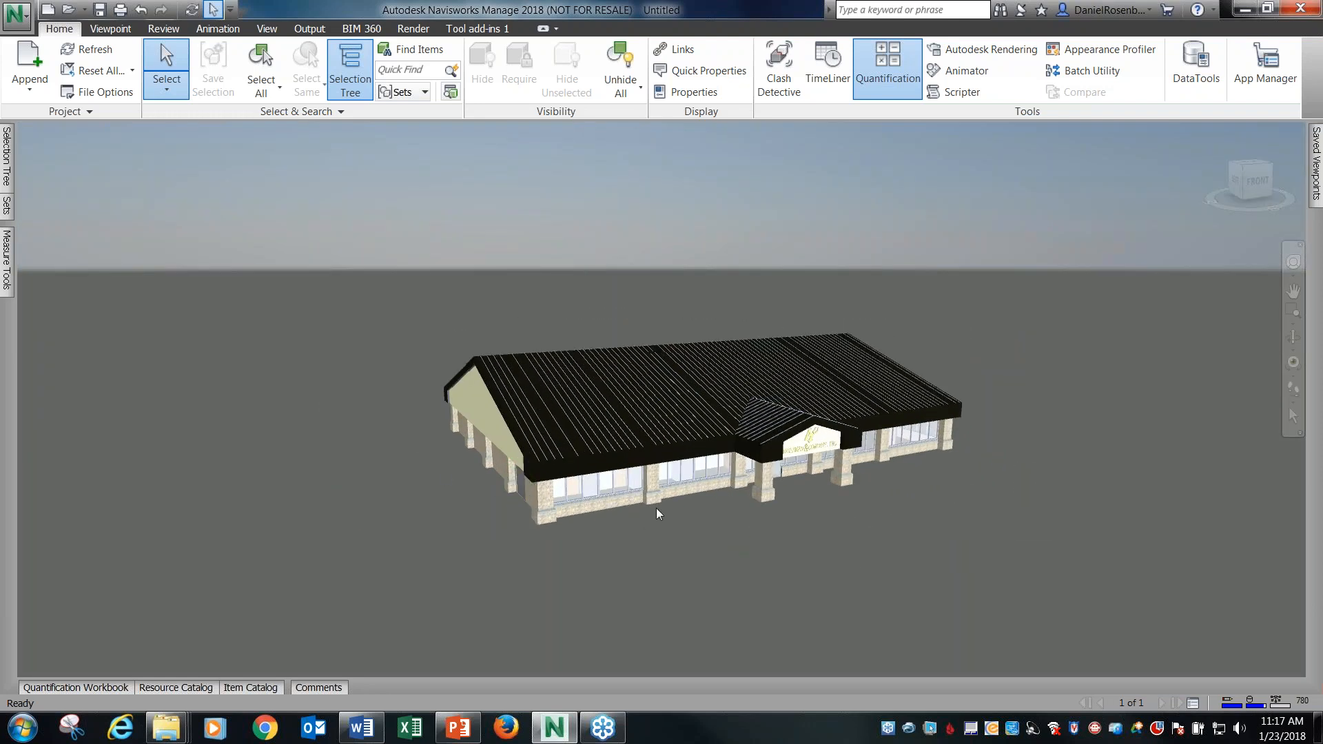
pyautogui.scroll(2, 679, 529)
pyautogui.scroll(1, 678, 530)
pyautogui.scroll(-2, 608, 506)
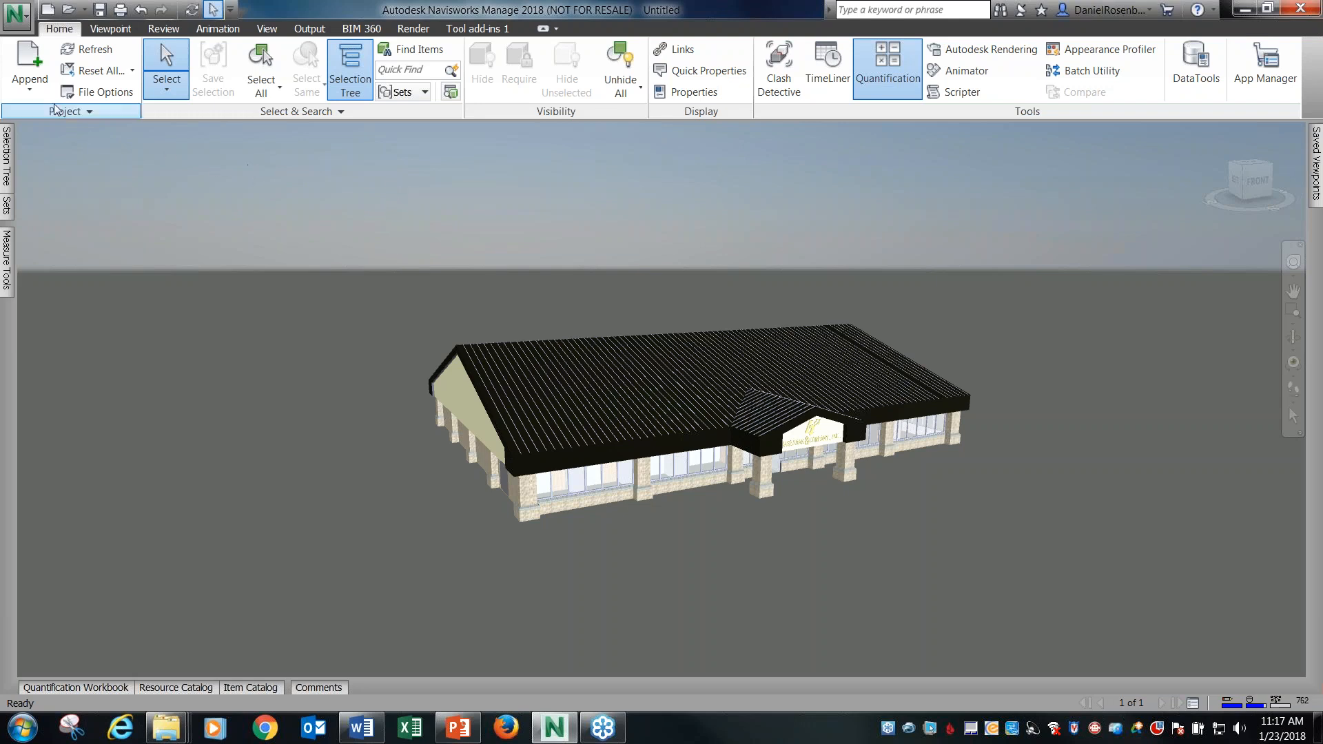
# Append the site file IM_Export.fbx from the 01 JAN NAVIS FOR REVIT USERS folder.
pyautogui.click(39, 60)
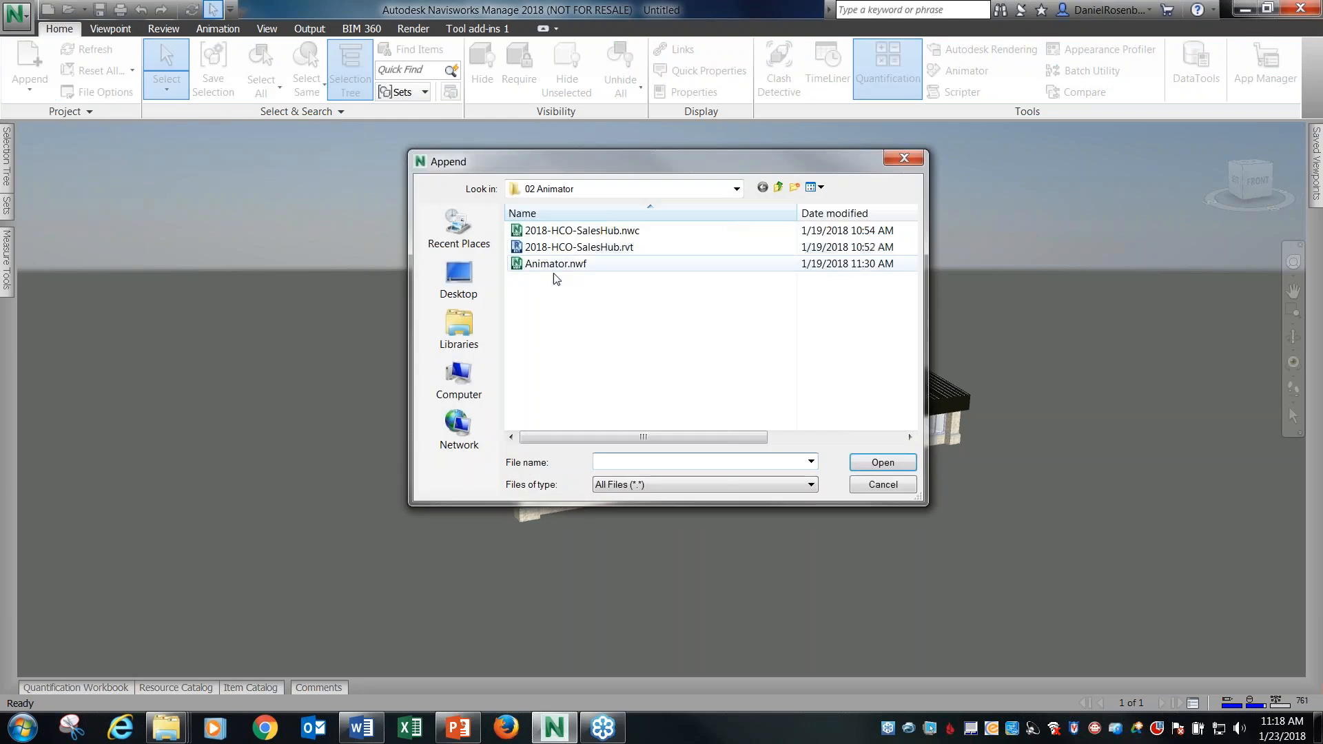
pyautogui.click(778, 187)
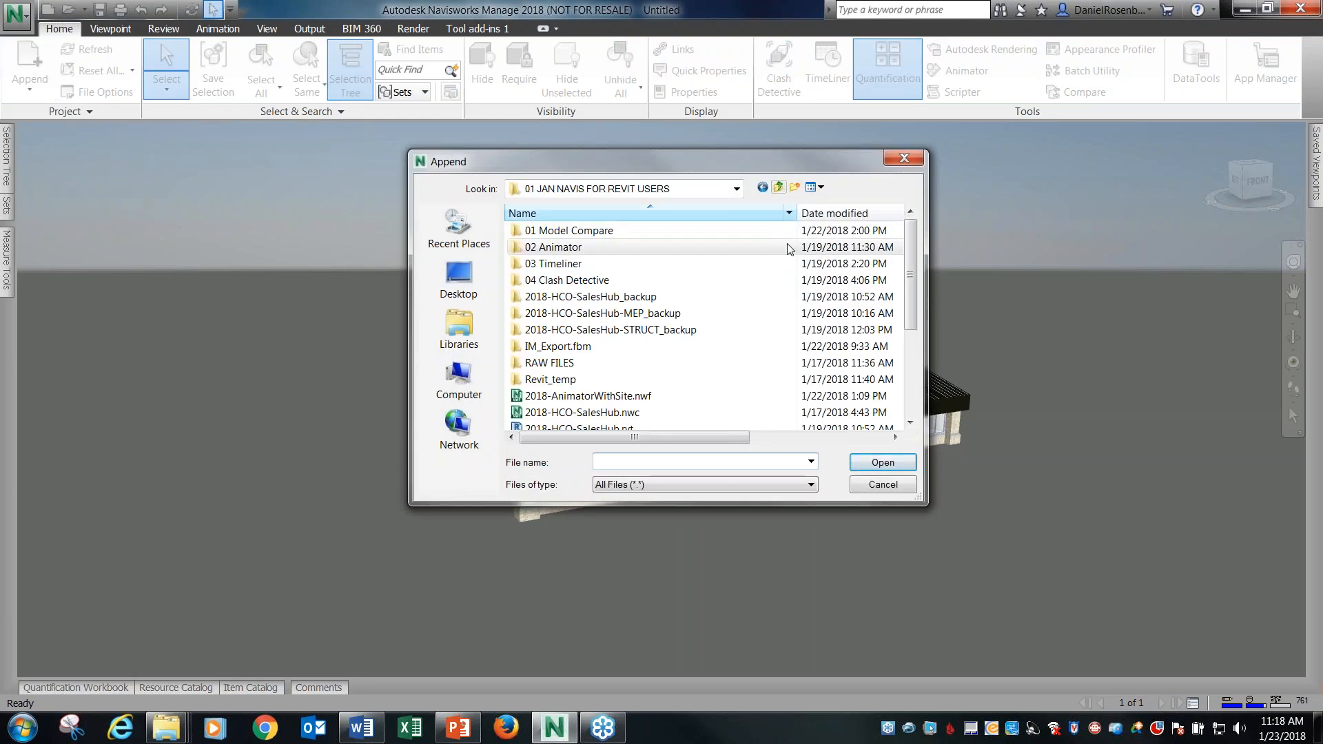
pyautogui.moveTo(905, 271); pyautogui.dragTo(912, 332)
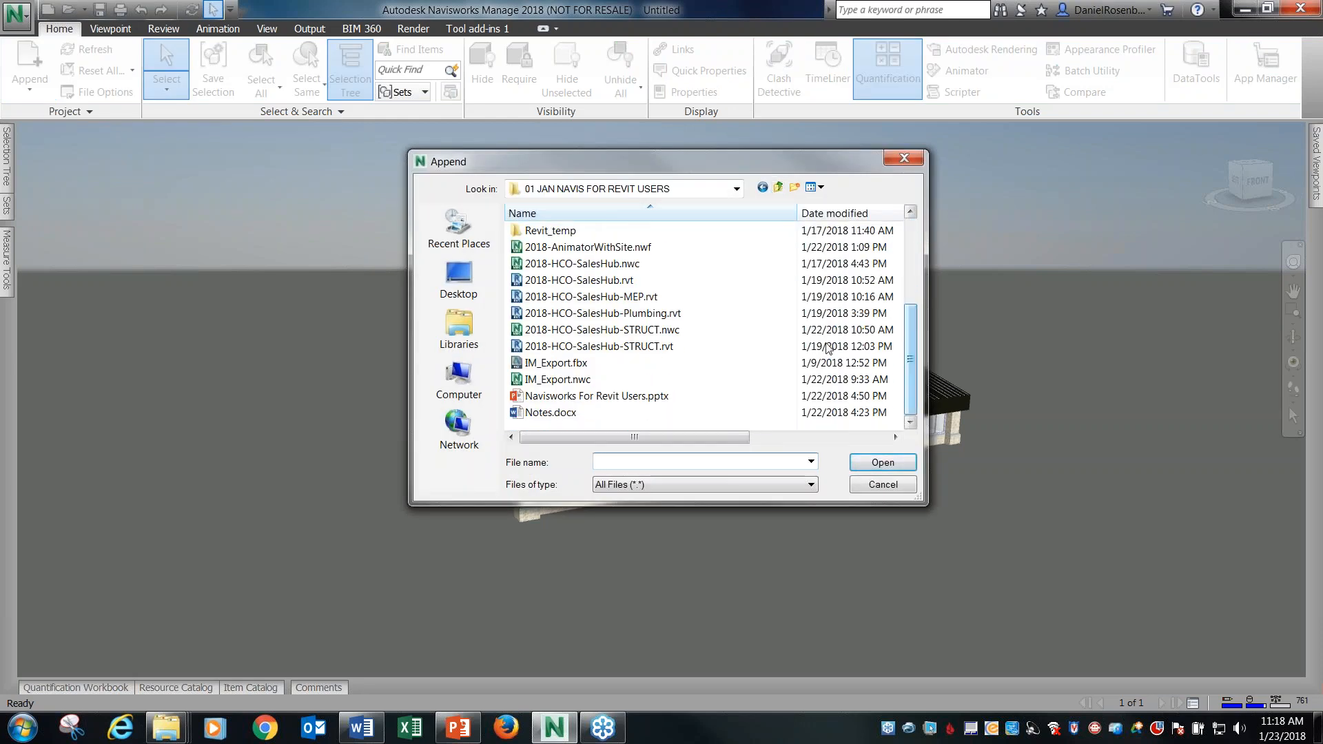
pyautogui.click(596, 365)
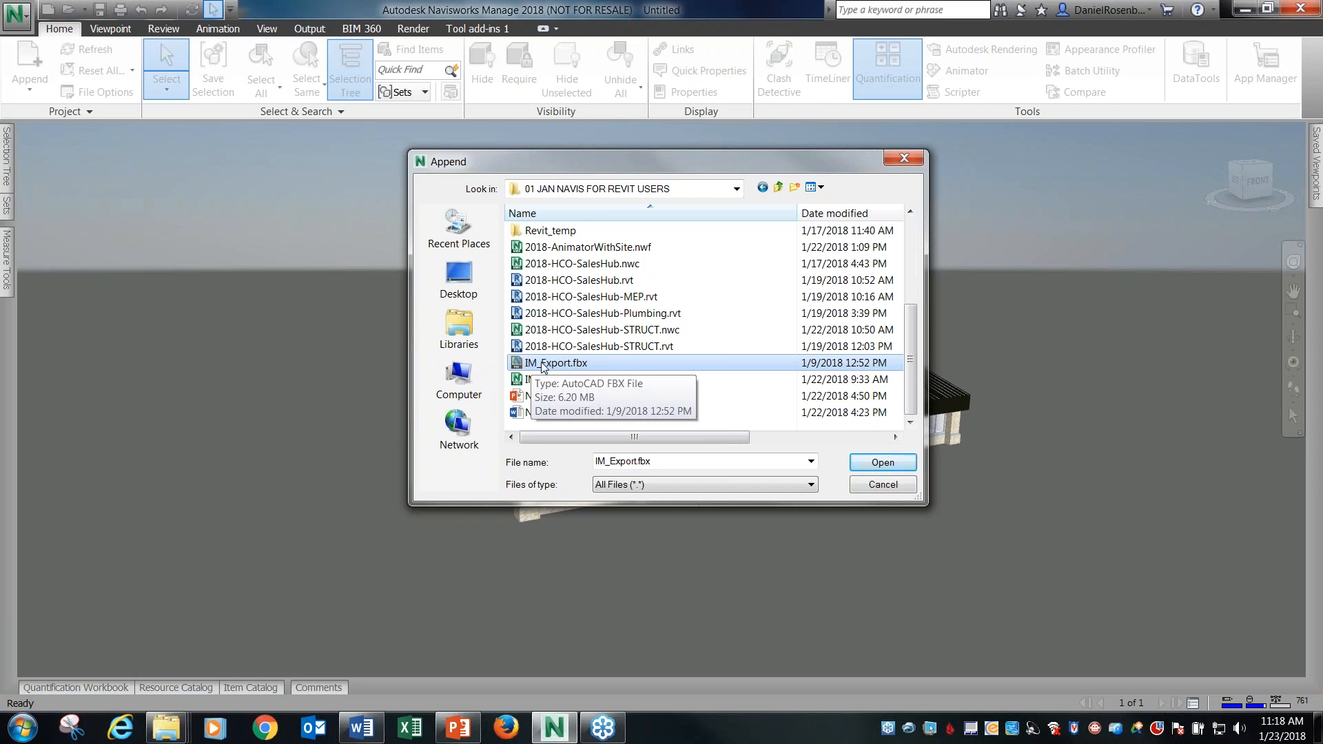
pyautogui.click(869, 464)
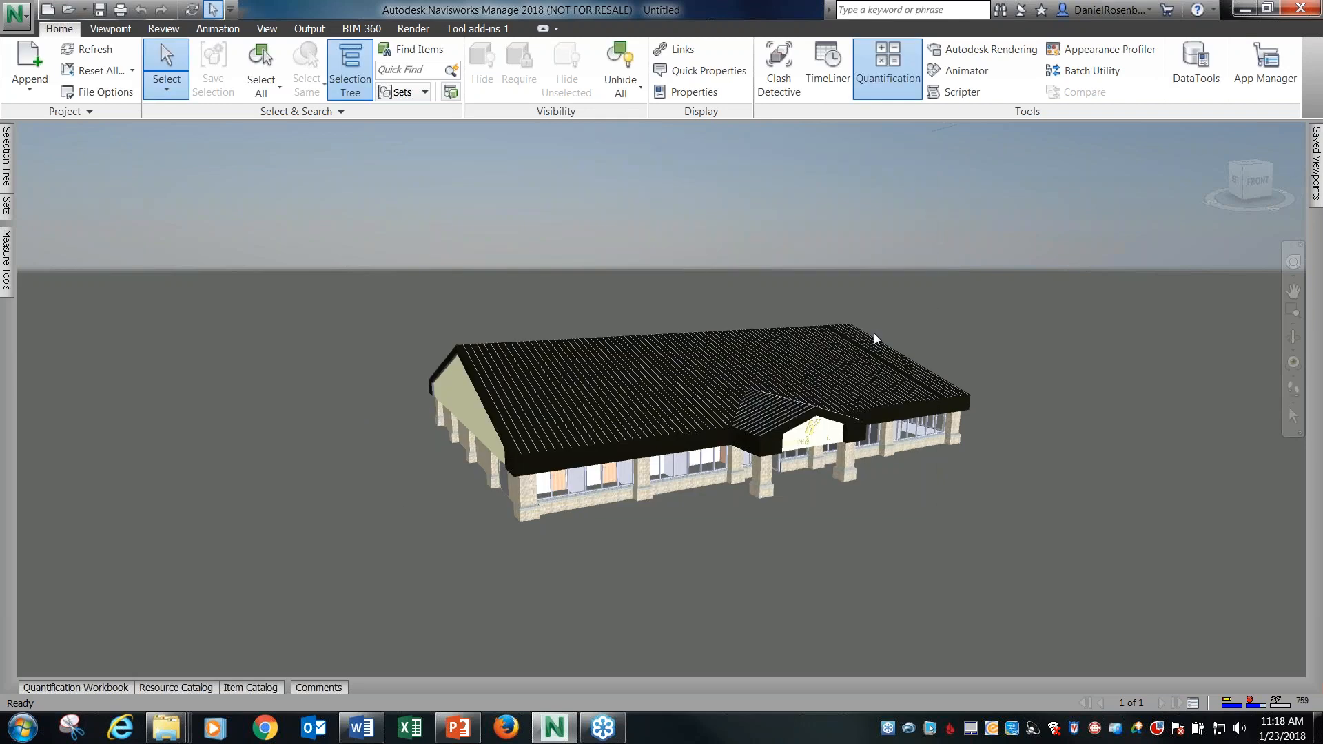
# Examine the position of the appended site terrain relative to the SalesHub building.
pyautogui.scroll(-1, 685, 421)
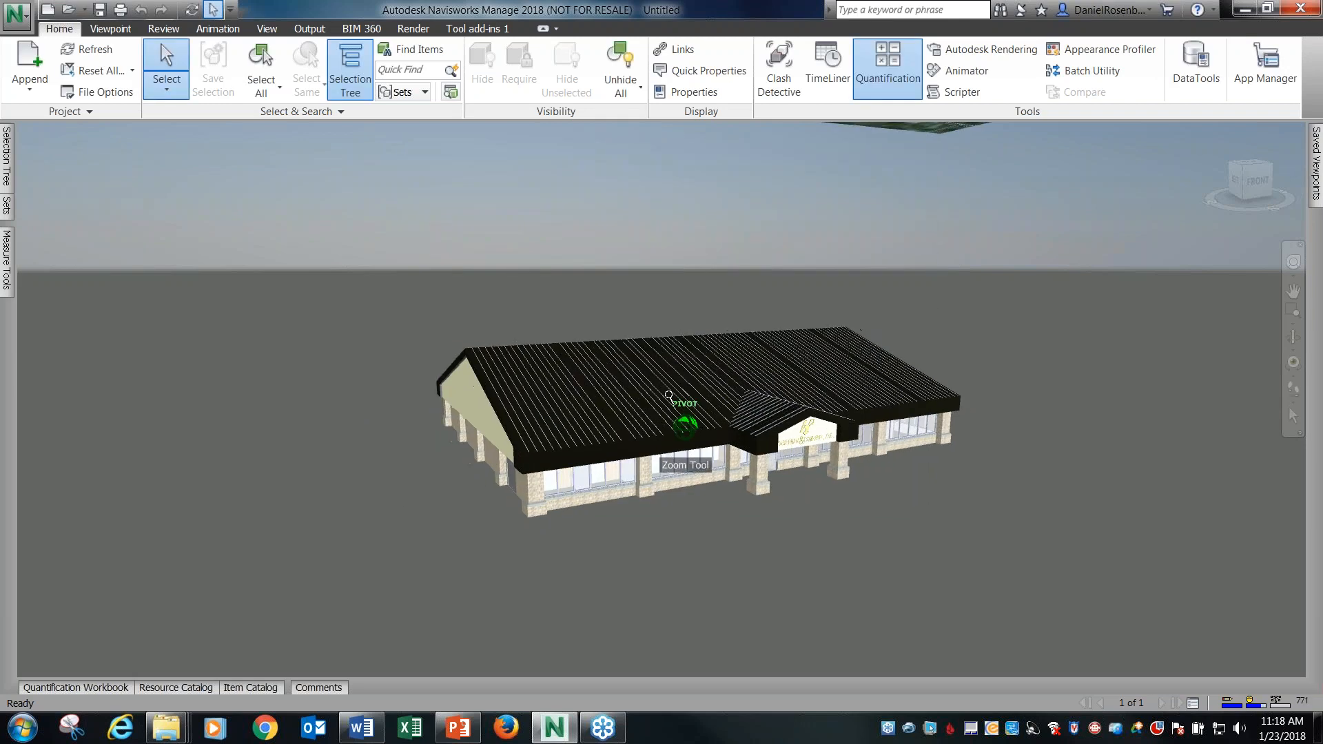
pyautogui.scroll(-3, 592, 262)
pyautogui.scroll(-2, 593, 262)
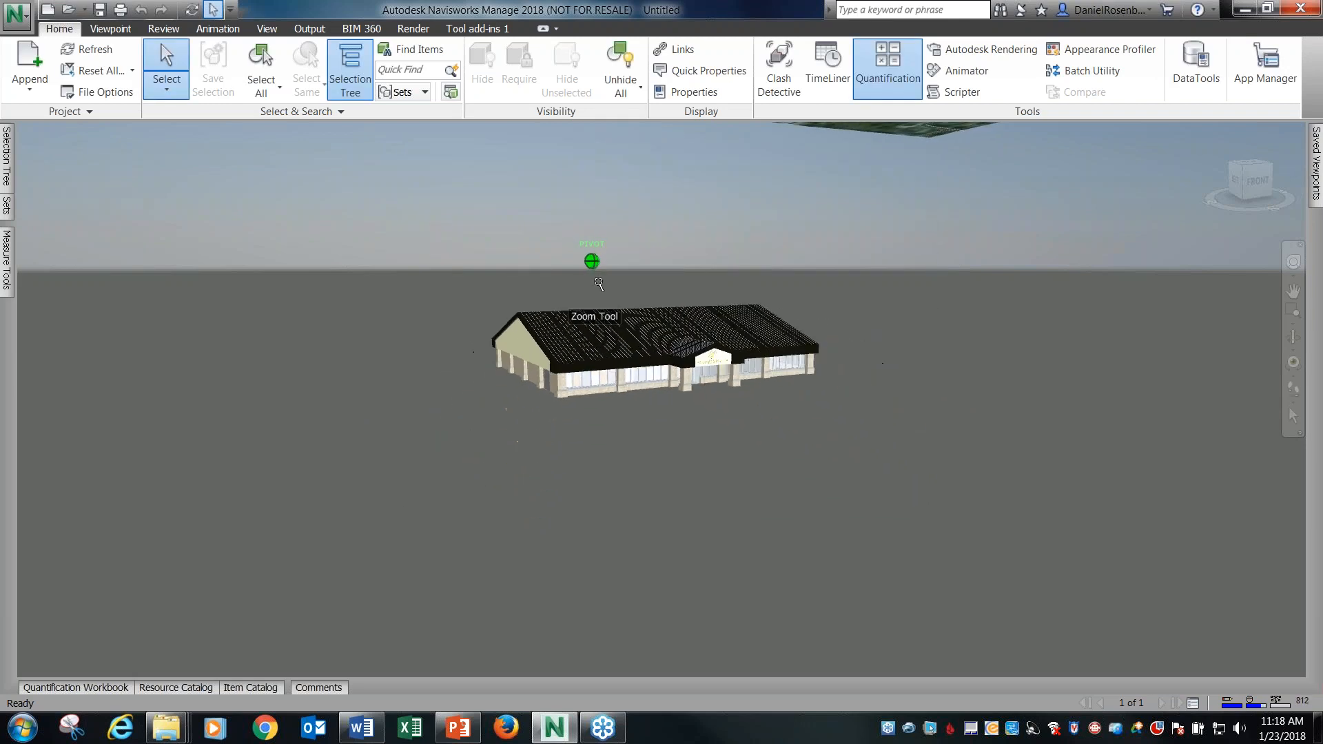
pyautogui.keyDown('shift'); pyautogui.moveTo(769, 319); pyautogui.dragTo(675, 450, button='middle'); pyautogui.keyUp('shift')
pyautogui.scroll(-3, 676, 449)
pyautogui.scroll(-3, 677, 450)
pyautogui.keyDown('shift'); pyautogui.moveTo(809, 415); pyautogui.dragTo(620, 434, button='middle'); pyautogui.keyUp('shift')
pyautogui.scroll(-3, 488, 386)
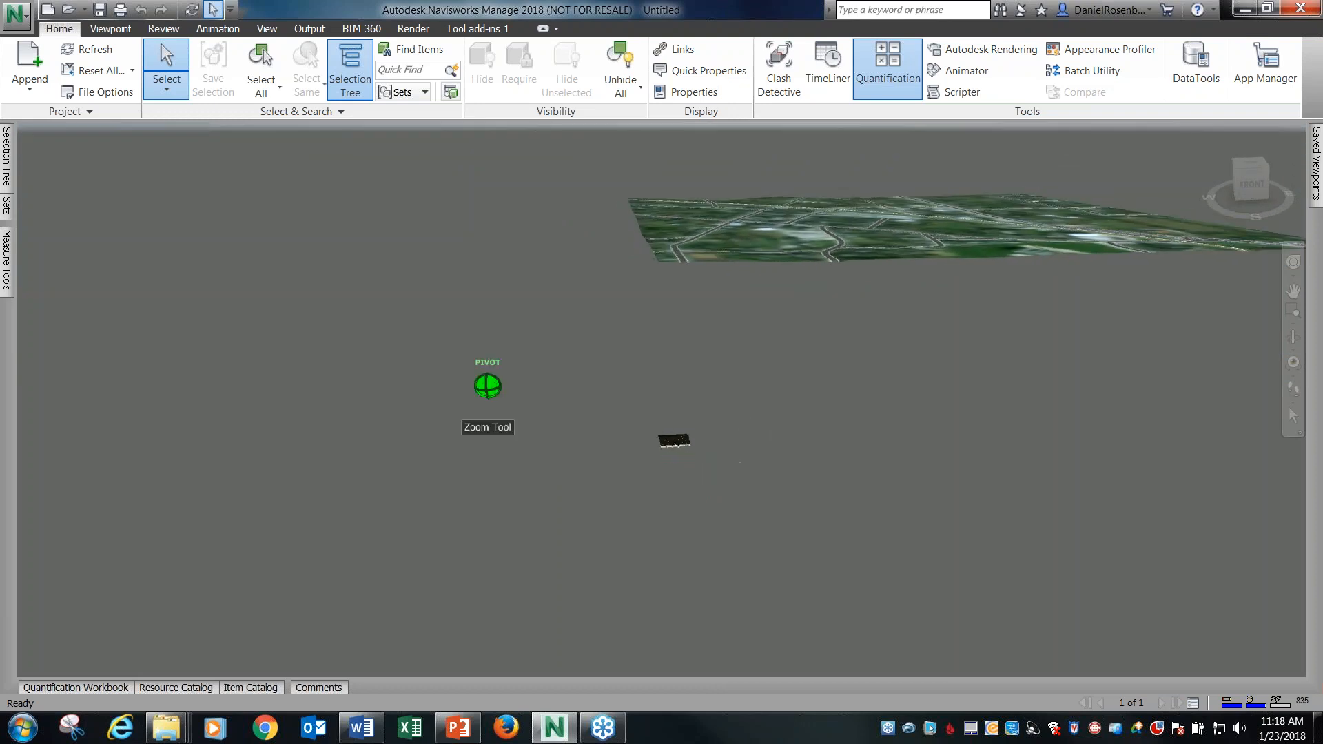
pyautogui.keyDown('shift'); pyautogui.moveTo(883, 429); pyautogui.dragTo(847, 437, button='middle'); pyautogui.keyUp('shift')
pyautogui.keyDown('shift'); pyautogui.moveTo(753, 366); pyautogui.dragTo(800, 377, button='middle'); pyautogui.keyUp('shift')
pyautogui.scroll(2, 917, 265)
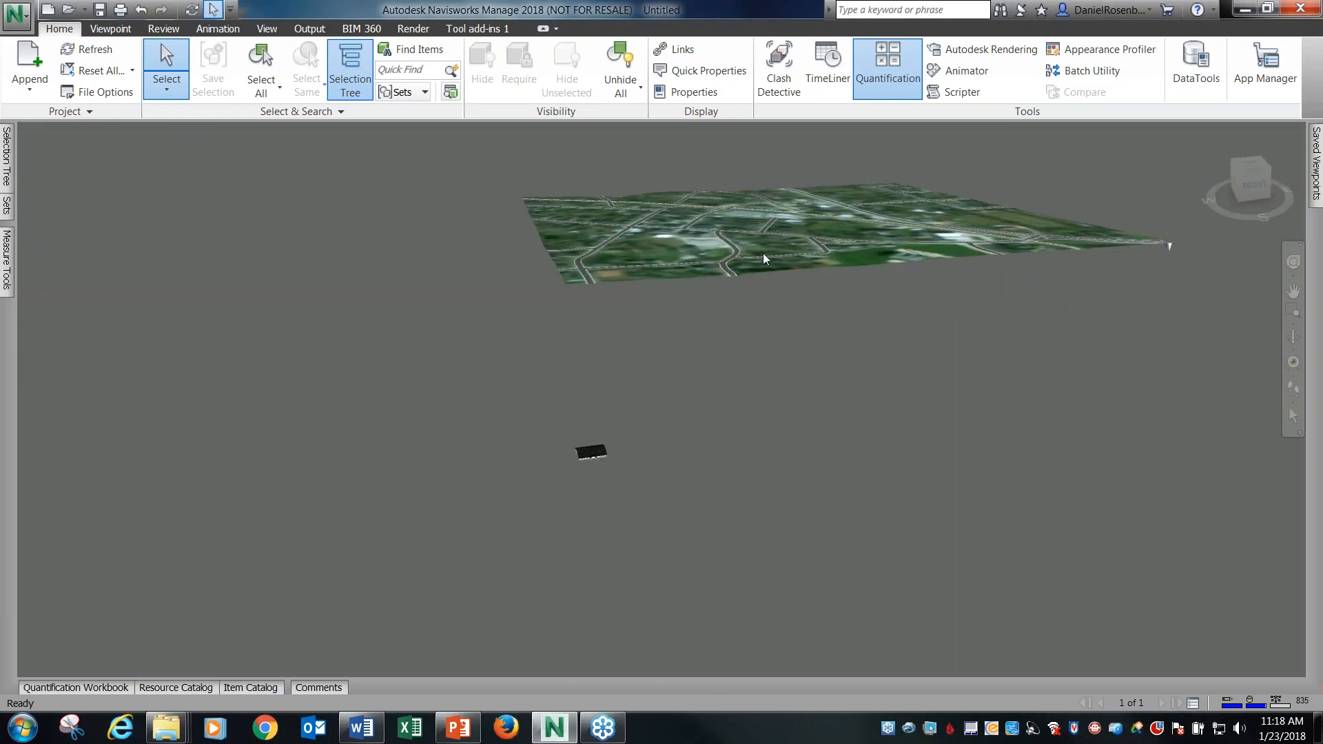
# Select roads and individual ground sections of the site terrain to check how its geometry is divided.
pyautogui.moveTo(7, 158)
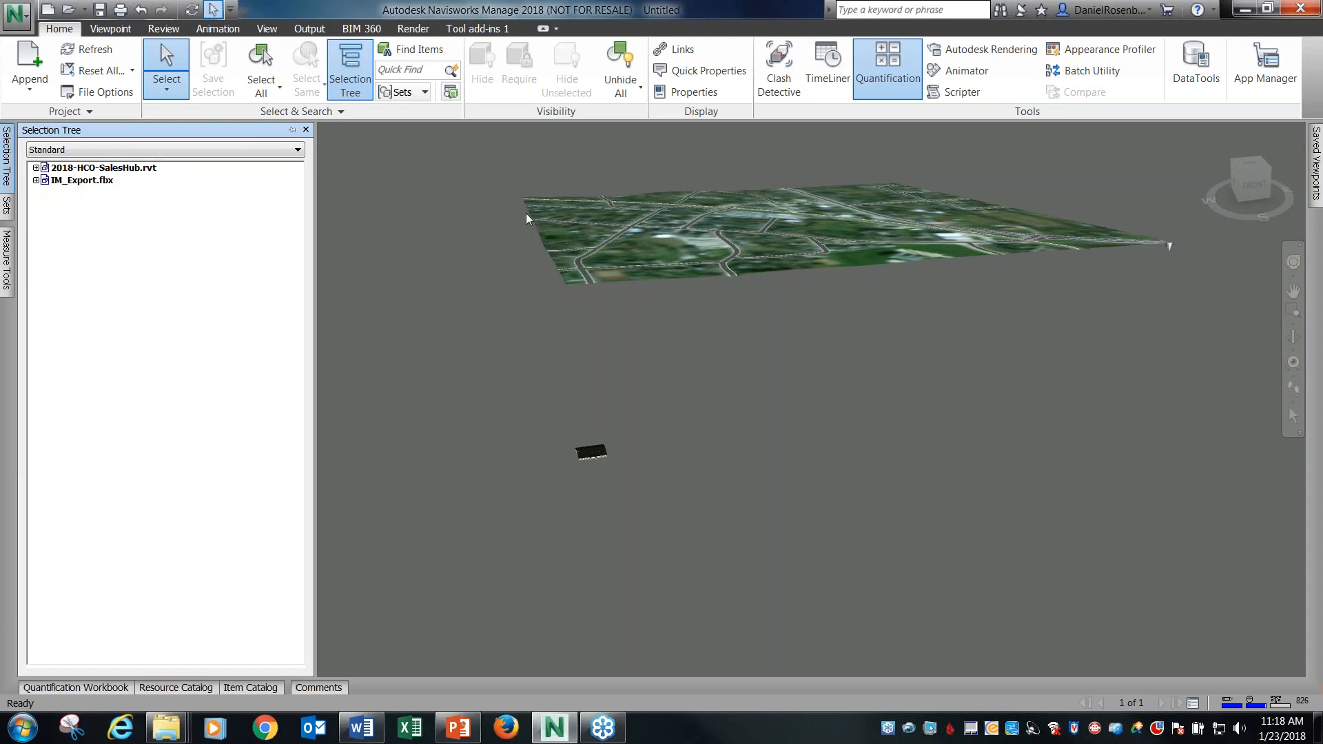
pyautogui.click(596, 209)
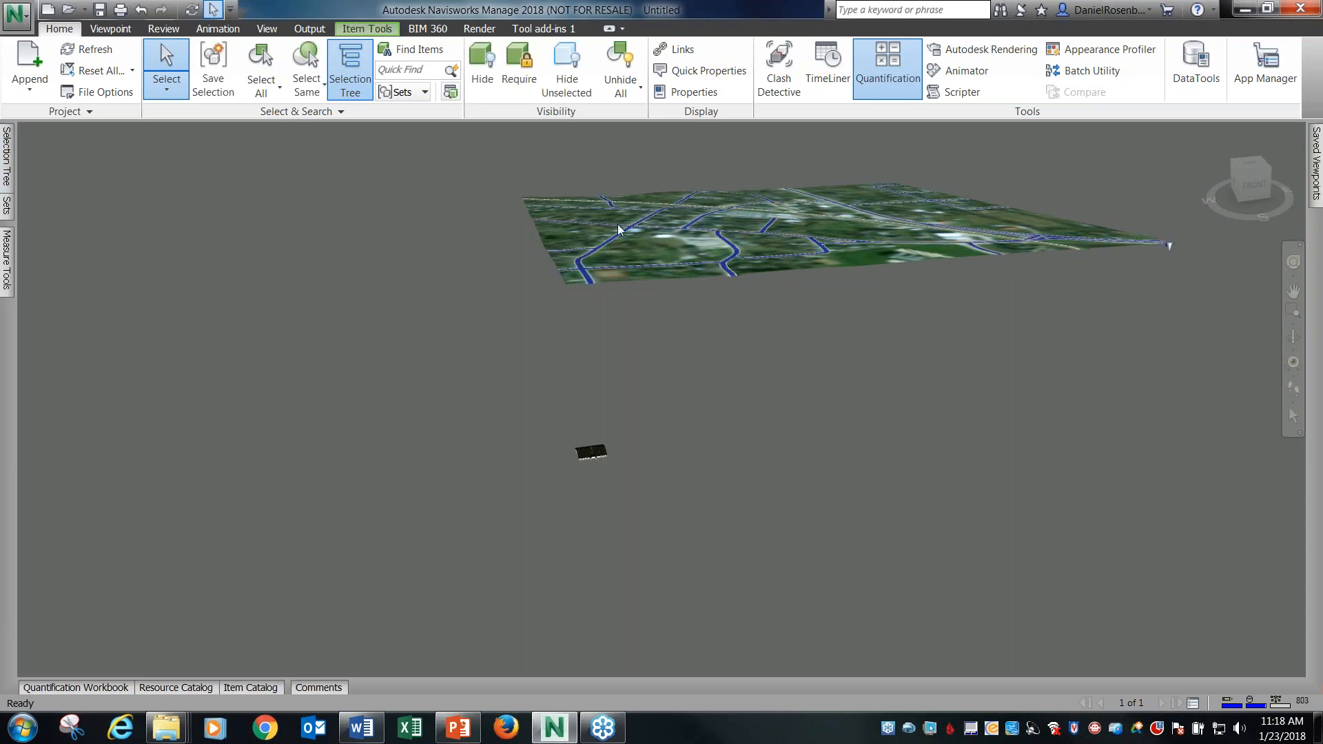
pyautogui.click(578, 235)
pyautogui.click(641, 241)
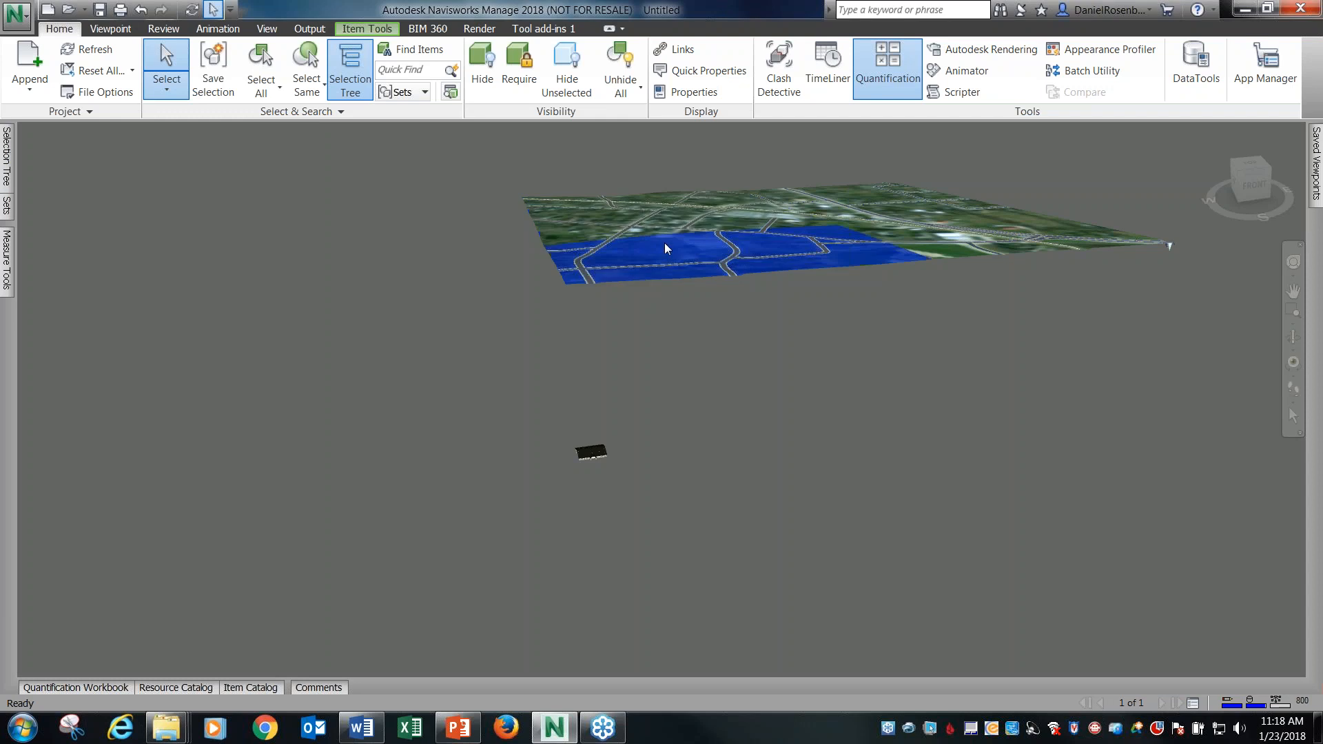
pyautogui.click(913, 232)
pyautogui.click(866, 200)
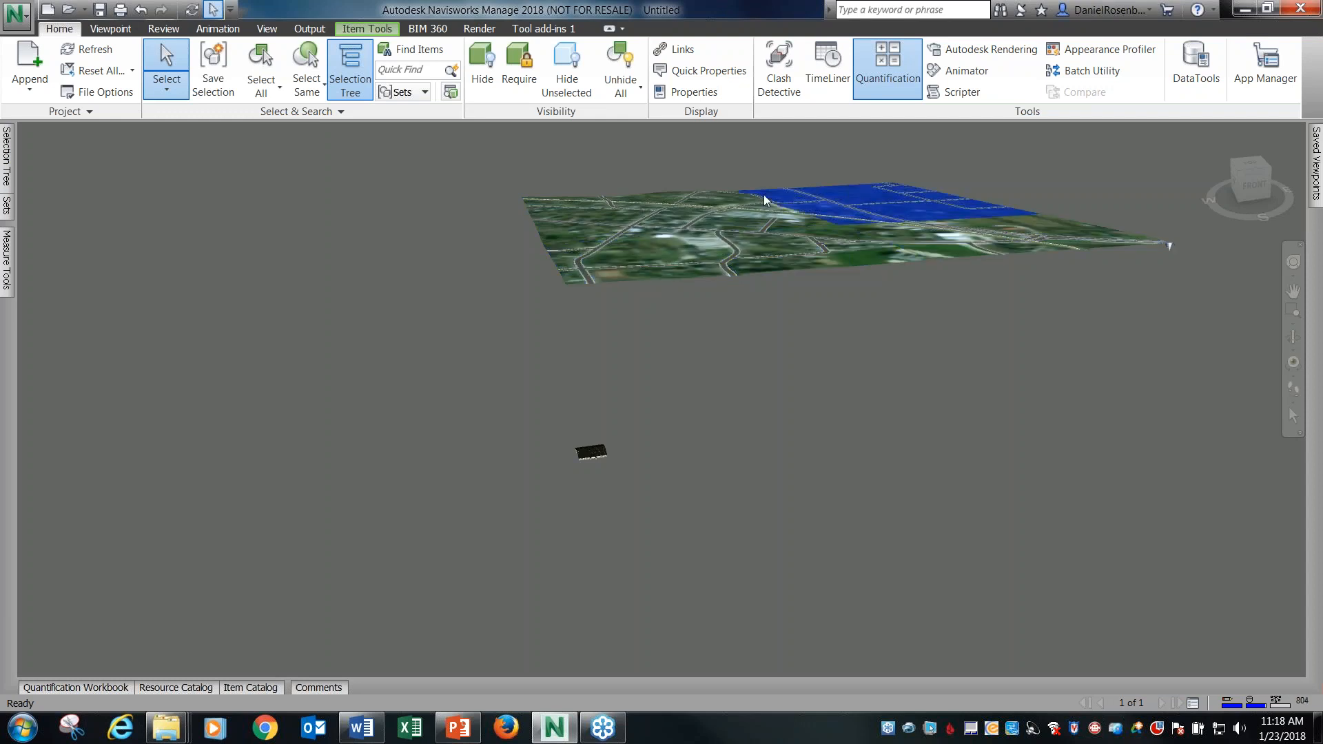
pyautogui.click(657, 207)
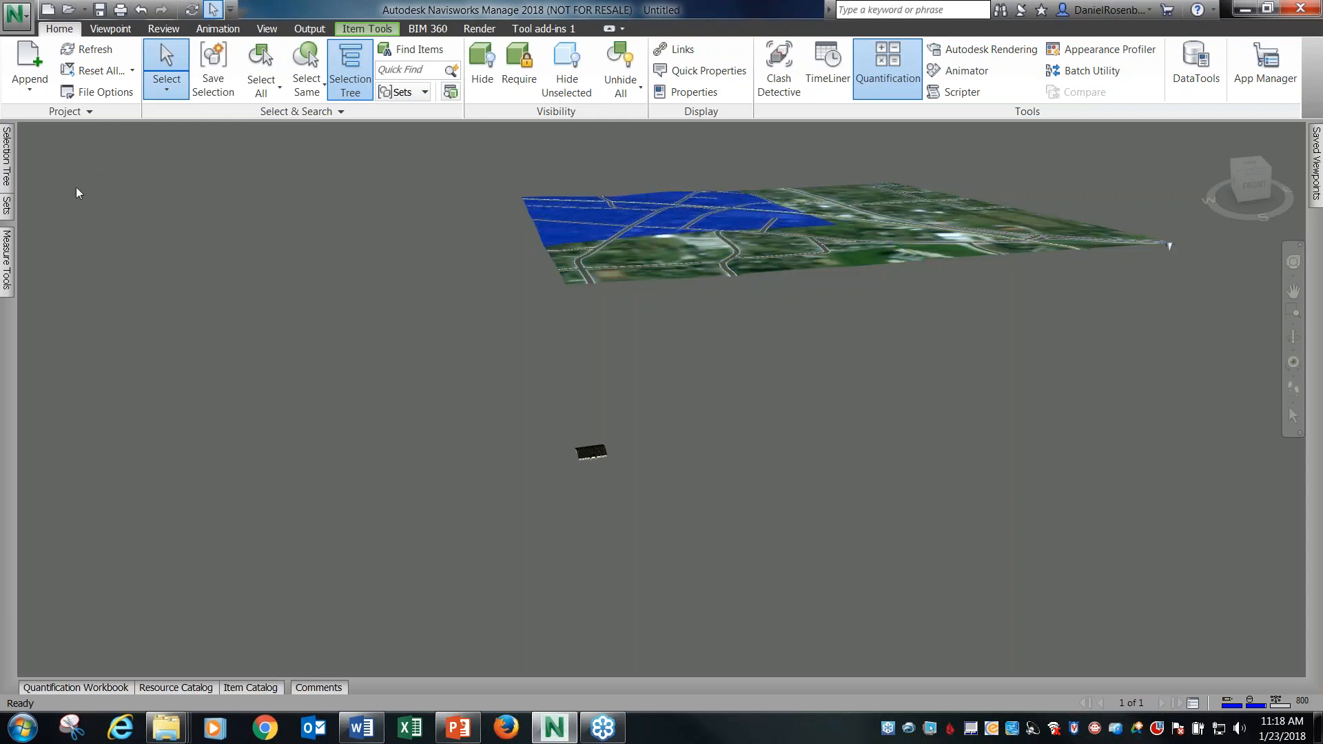
pyautogui.click(764, 251)
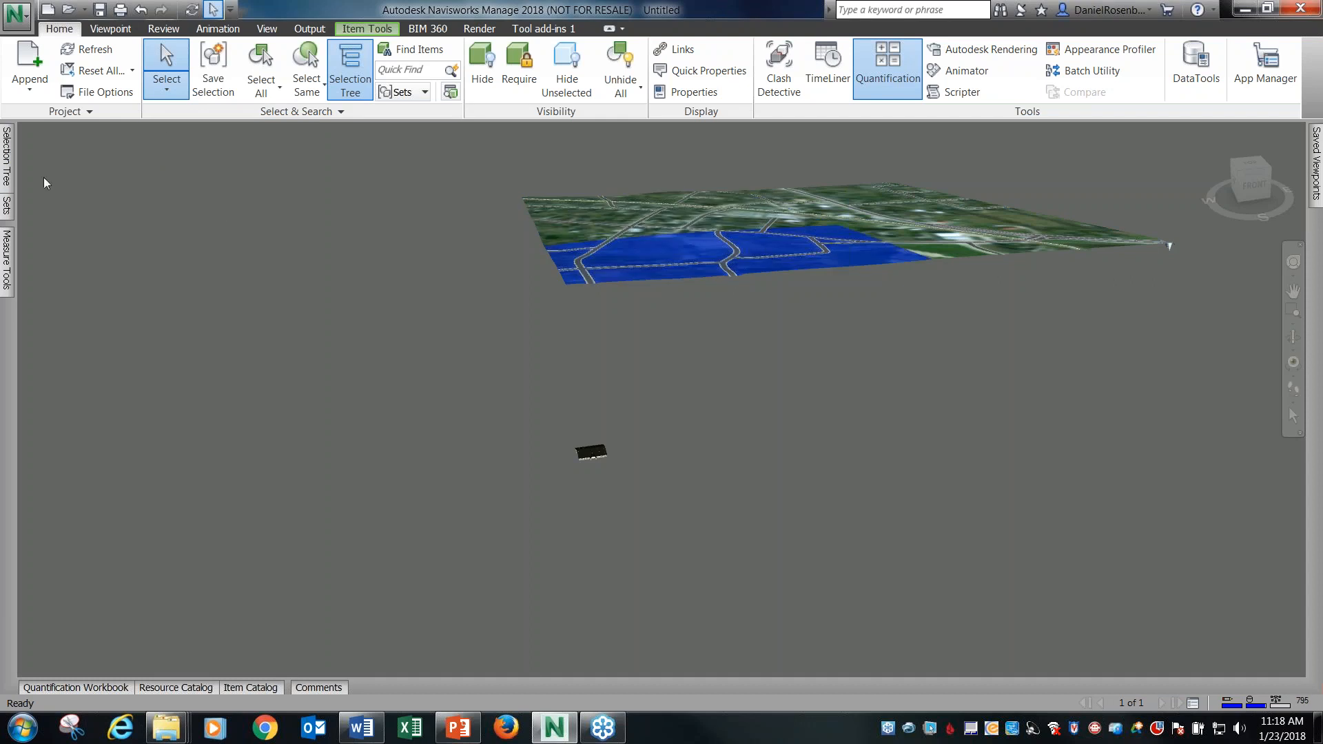
# Select the complete IM_Export.fbx file with its meshes listed, and set the selection resolution to File.
pyautogui.moveTo(7, 157)
pyautogui.click(96, 181)
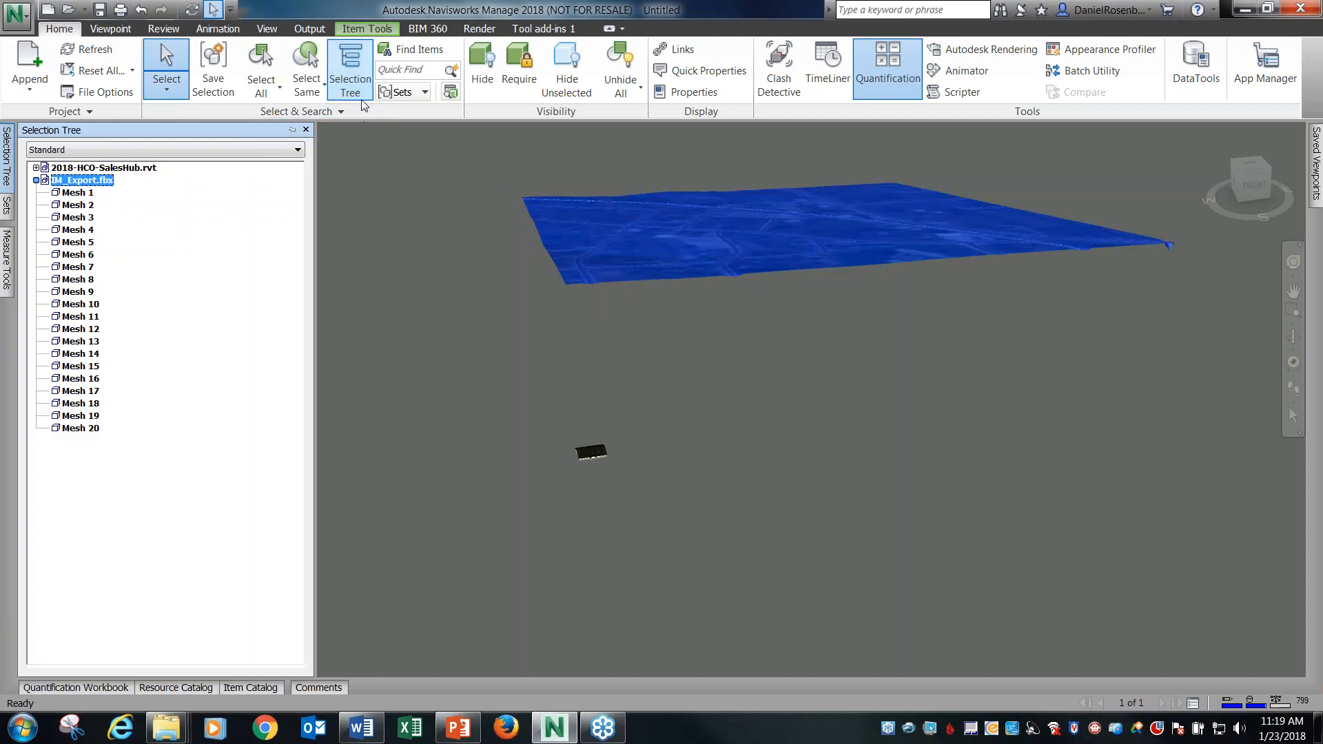
pyautogui.click(354, 117)
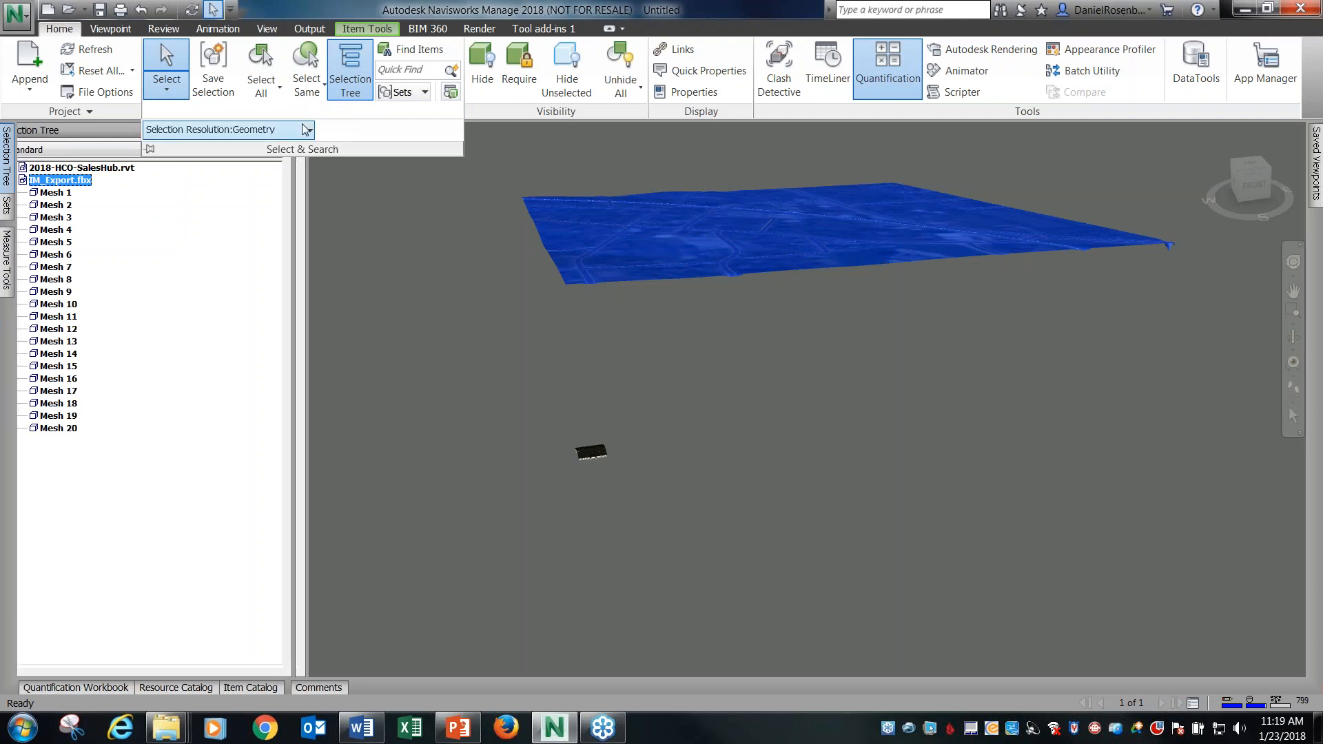
pyautogui.click(309, 129)
pyautogui.click(250, 148)
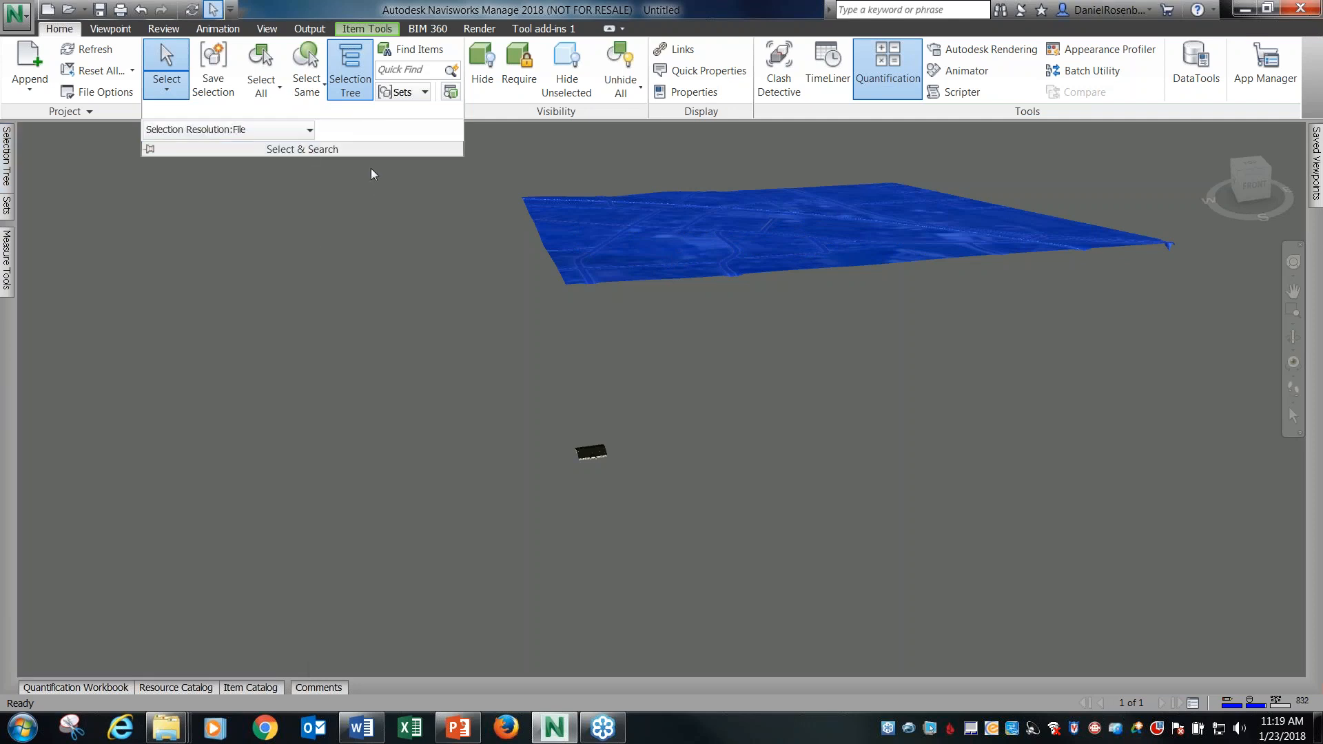
# Test whole-file selection on the site terrain and the SalesHub building, ending with the terrain selected.
pyautogui.click(683, 190)
pyautogui.click(686, 194)
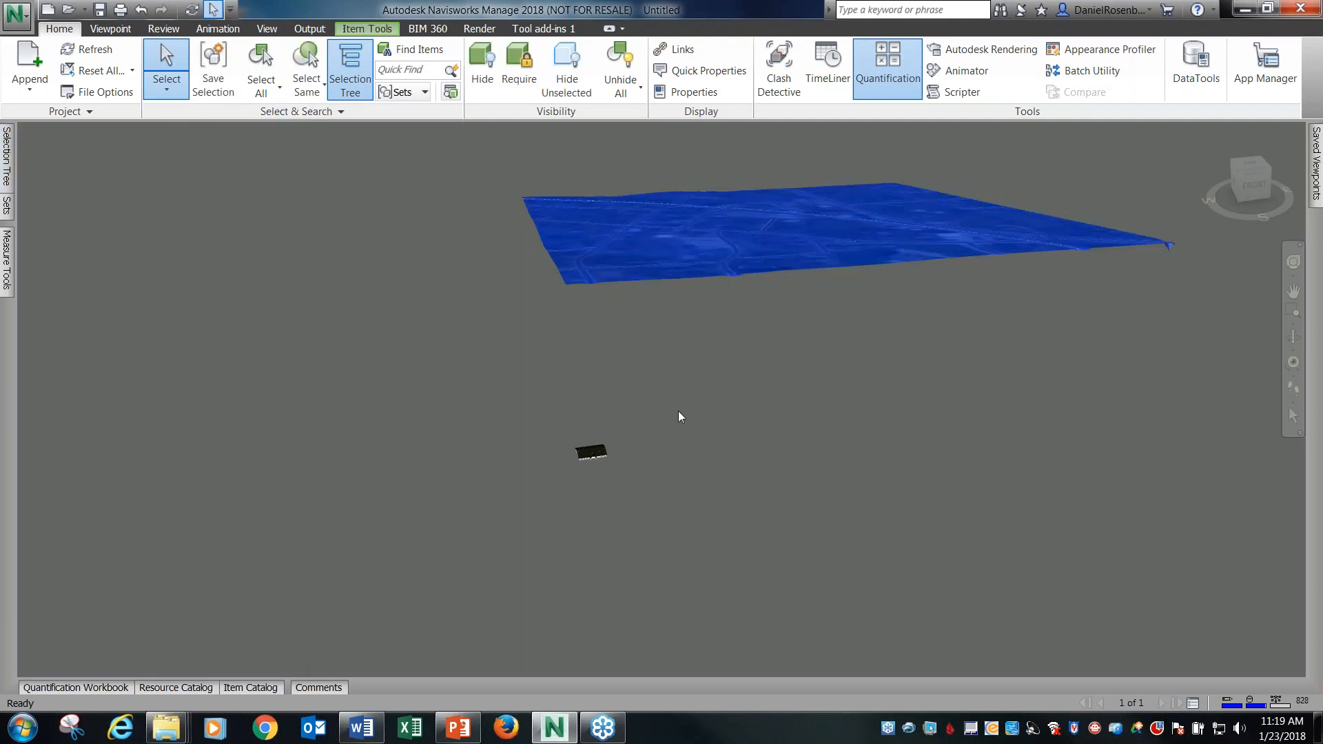
pyautogui.click(603, 450)
pyautogui.click(683, 252)
# Activate the Move gizmo on the selected IM_Export.fbx terrain.
pyautogui.moveTo(8, 167)
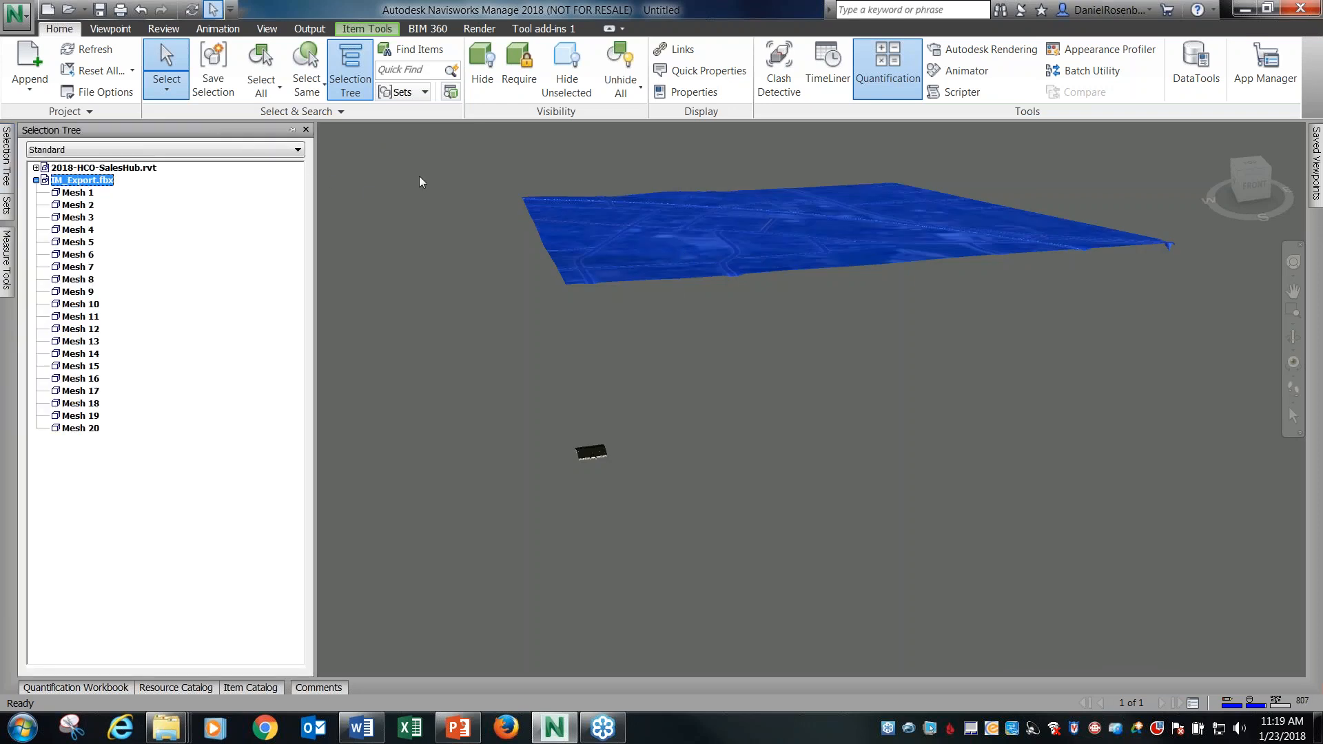
pyautogui.click(366, 28)
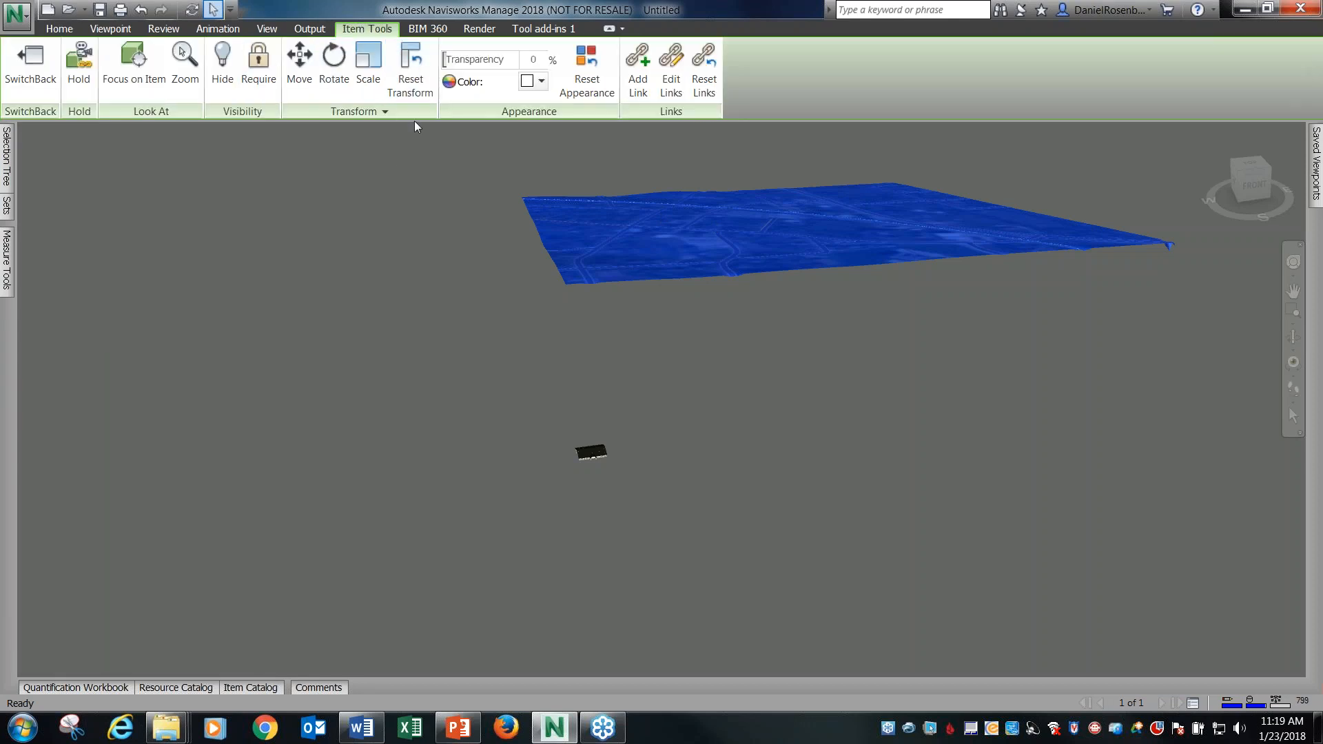
pyautogui.hotkey('ctrl', '1')
pyautogui.moveTo(263, 25); pyautogui.dragTo(355, 120)
pyautogui.press('Escape')
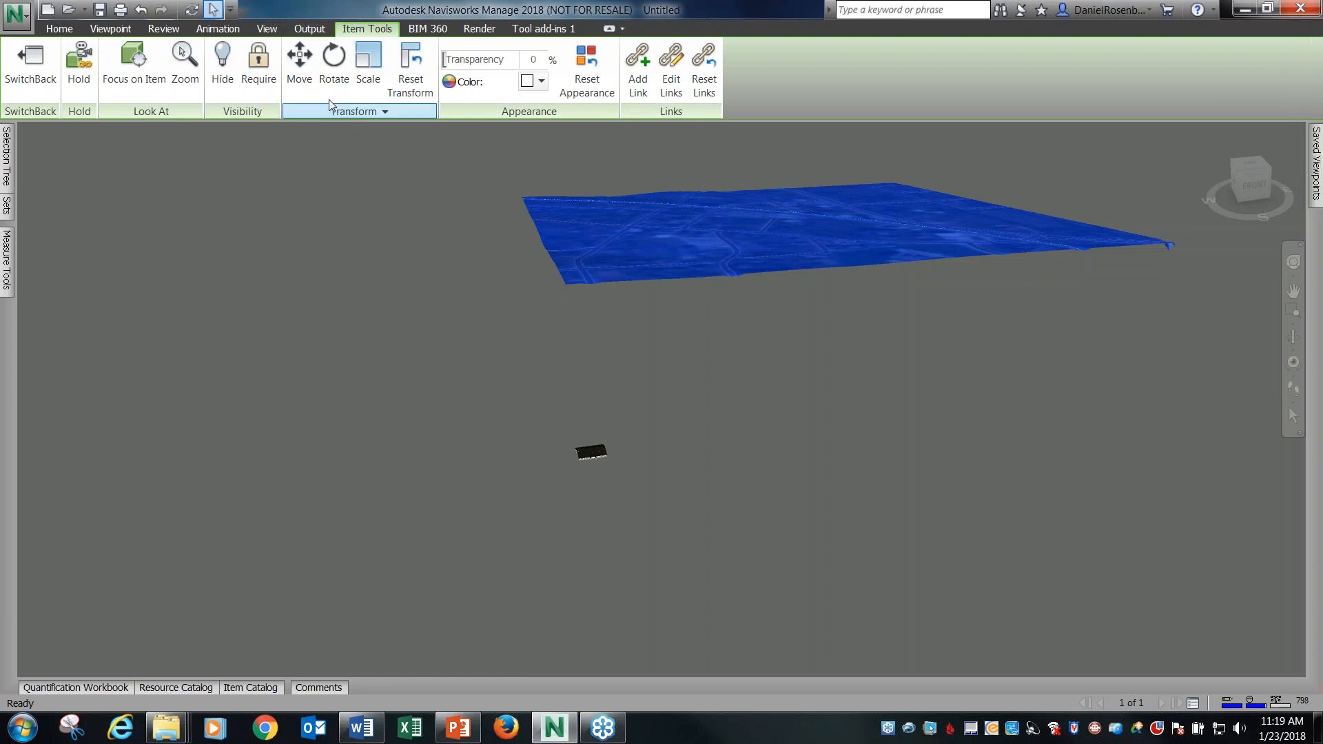
pyautogui.click(299, 61)
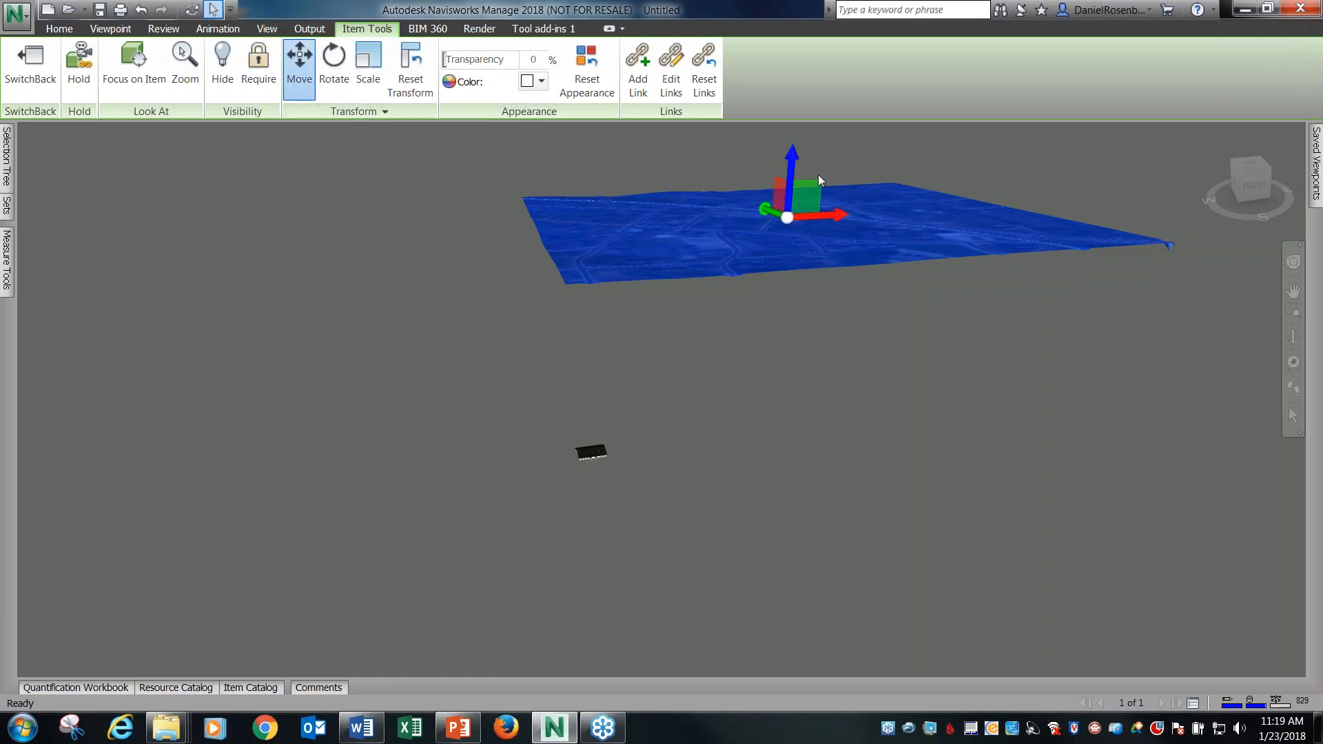
# Examine the site terrain from above and locate the SalesHub building relative to its edges.
pyautogui.click(1248, 169)
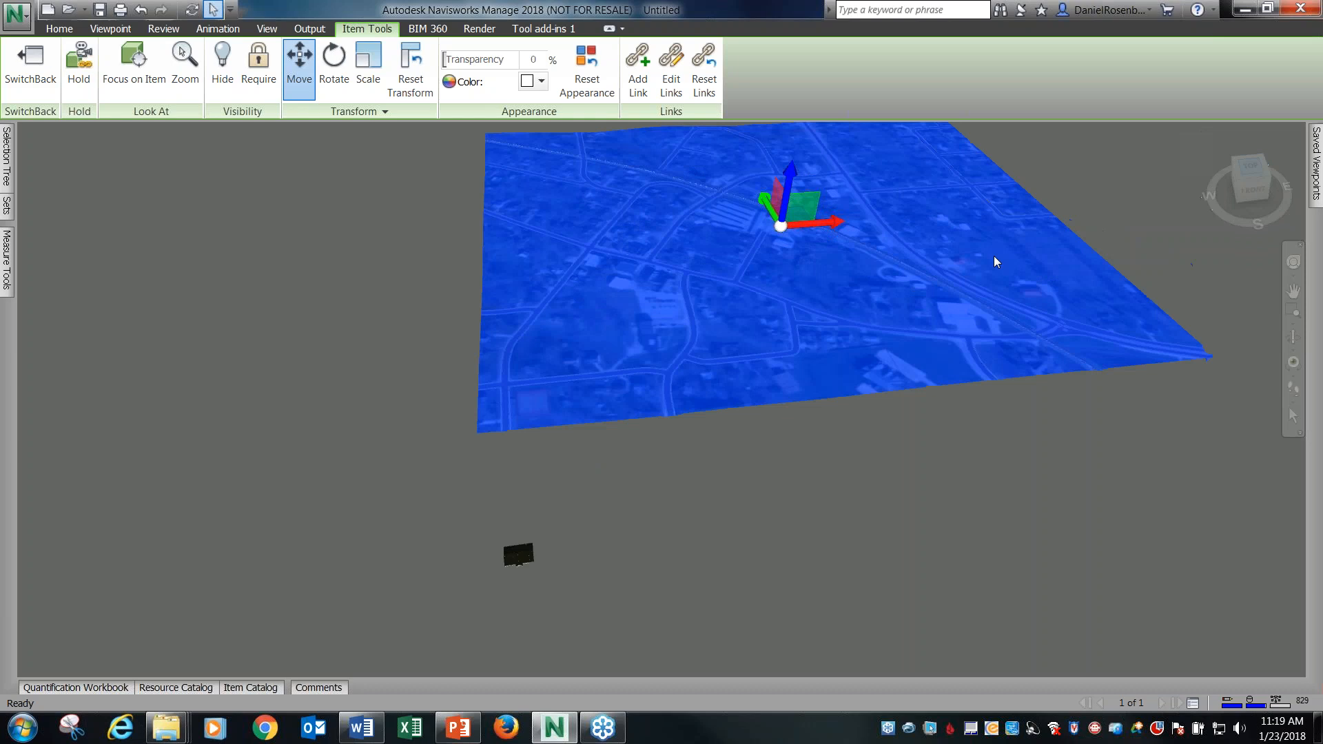
pyautogui.click(1069, 258)
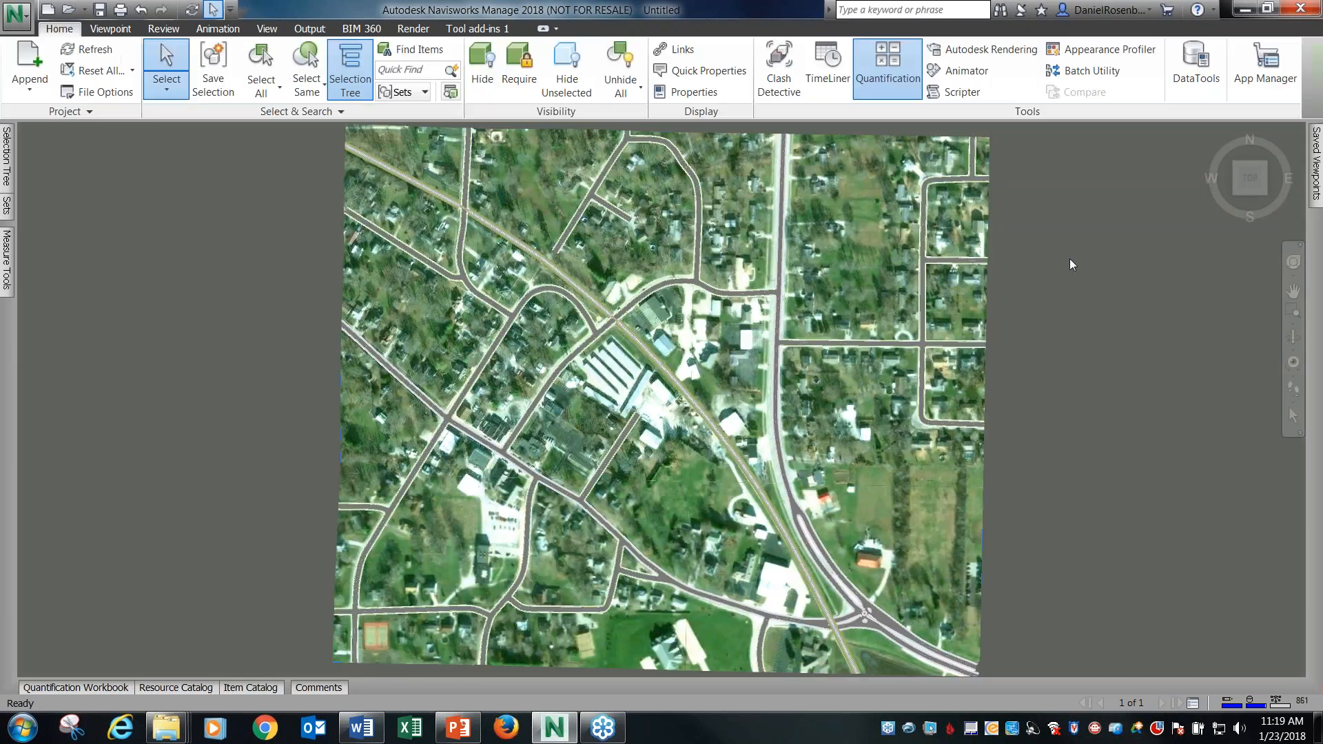
pyautogui.scroll(-2, 751, 235)
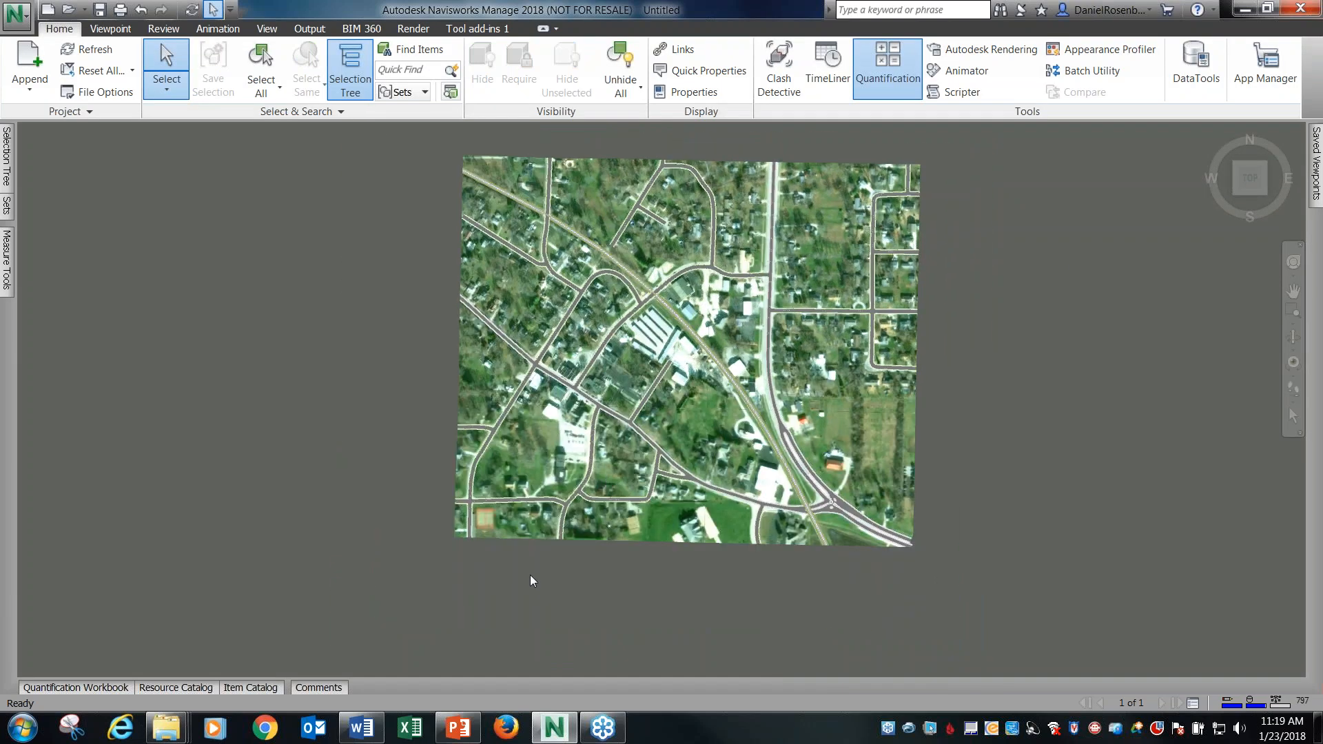
pyautogui.scroll(2, 530, 575)
pyautogui.scroll(1, 527, 552)
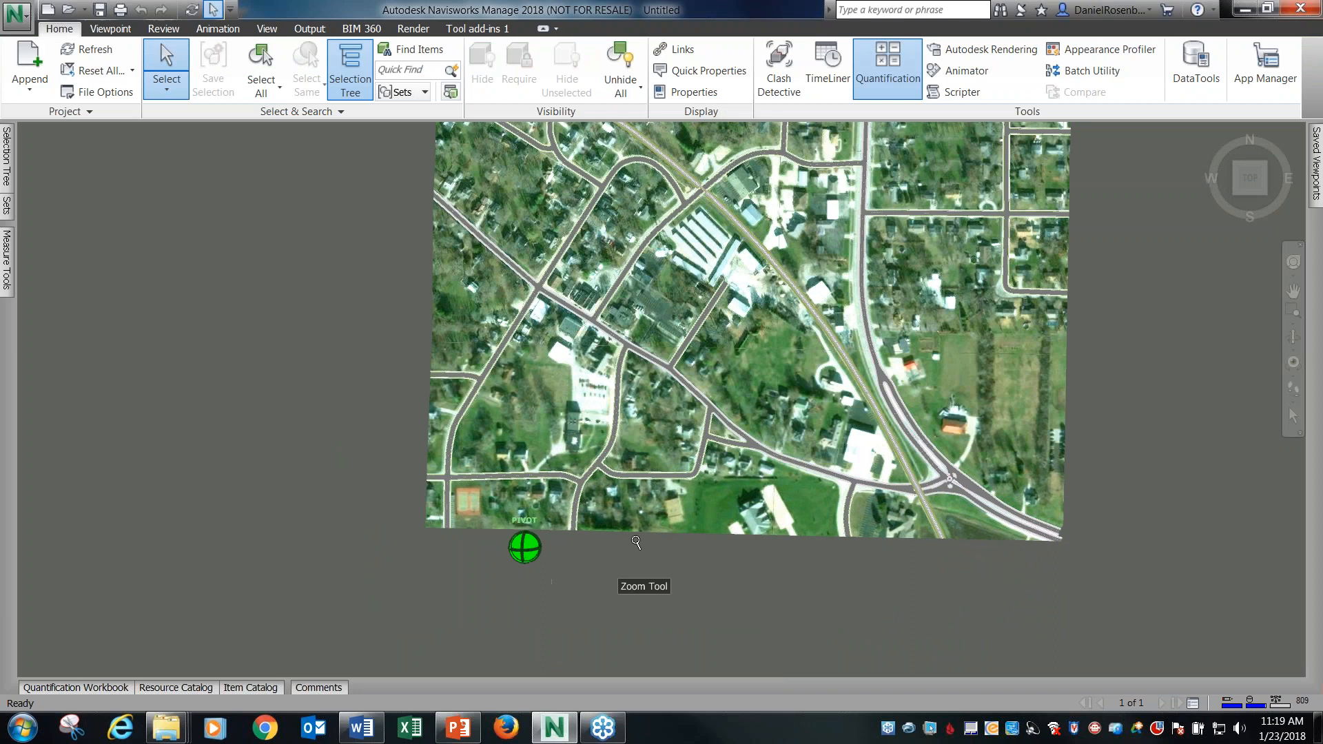
pyautogui.scroll(1, 577, 532)
pyautogui.scroll(-1, 578, 533)
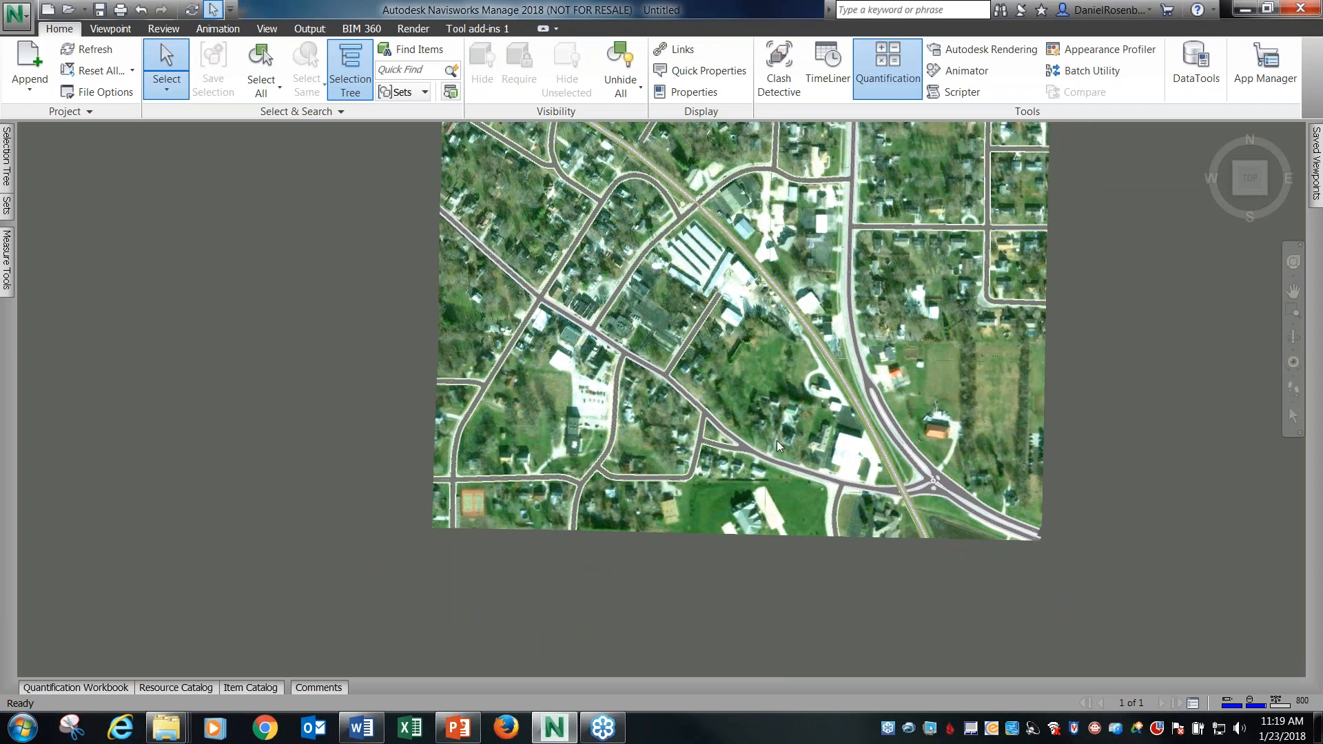
pyautogui.keyDown('shift'); pyautogui.moveTo(689, 528); pyautogui.dragTo(715, 503, button='middle'); pyautogui.keyUp('shift')
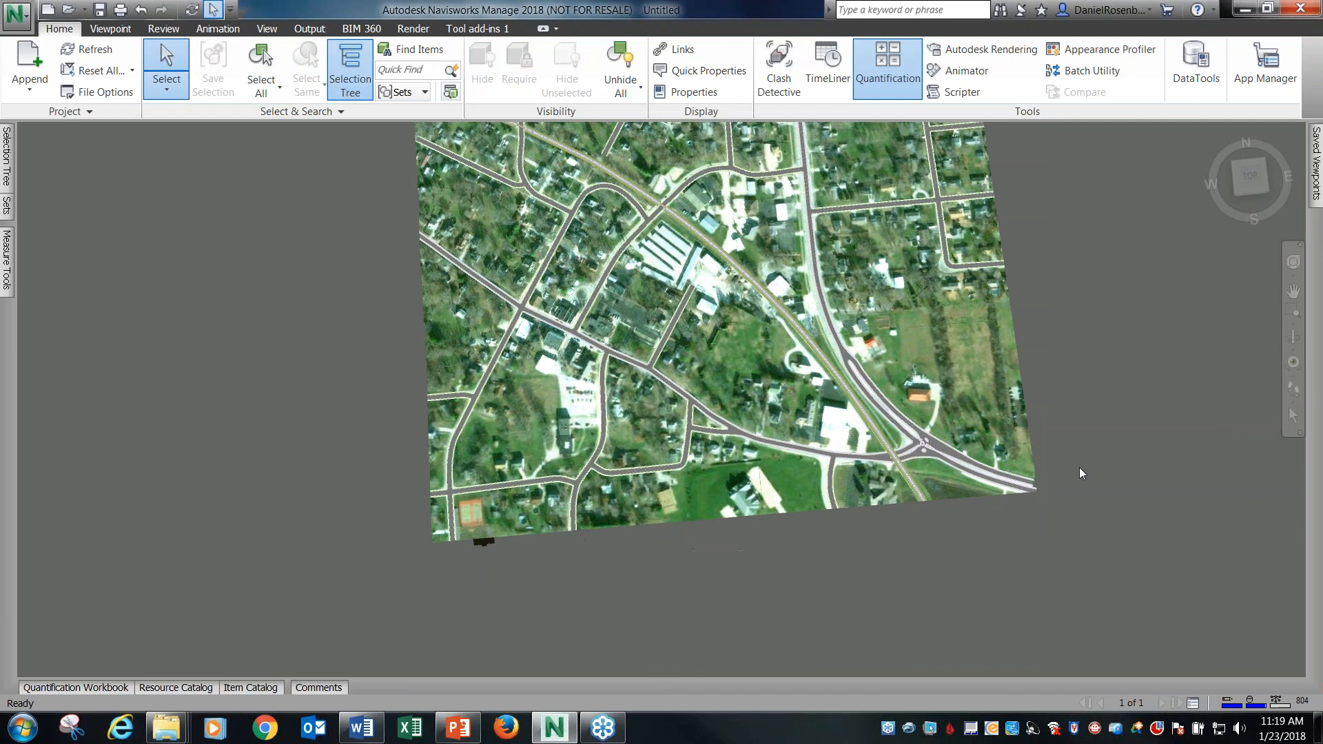
pyautogui.scroll(-1, 1080, 464)
pyautogui.keyDown('shift'); pyautogui.moveTo(865, 423); pyautogui.dragTo(853, 409, button='middle'); pyautogui.keyUp('shift')
pyautogui.click(770, 345)
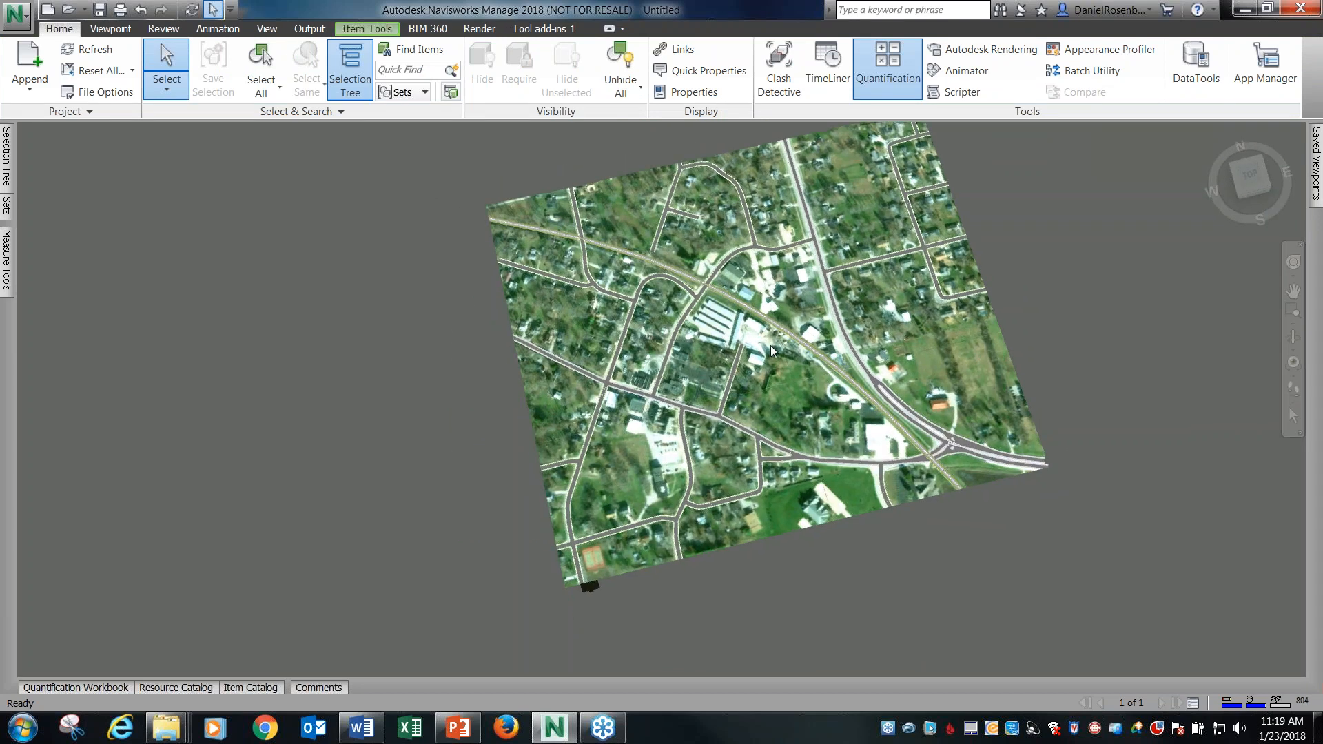
pyautogui.click(1071, 329)
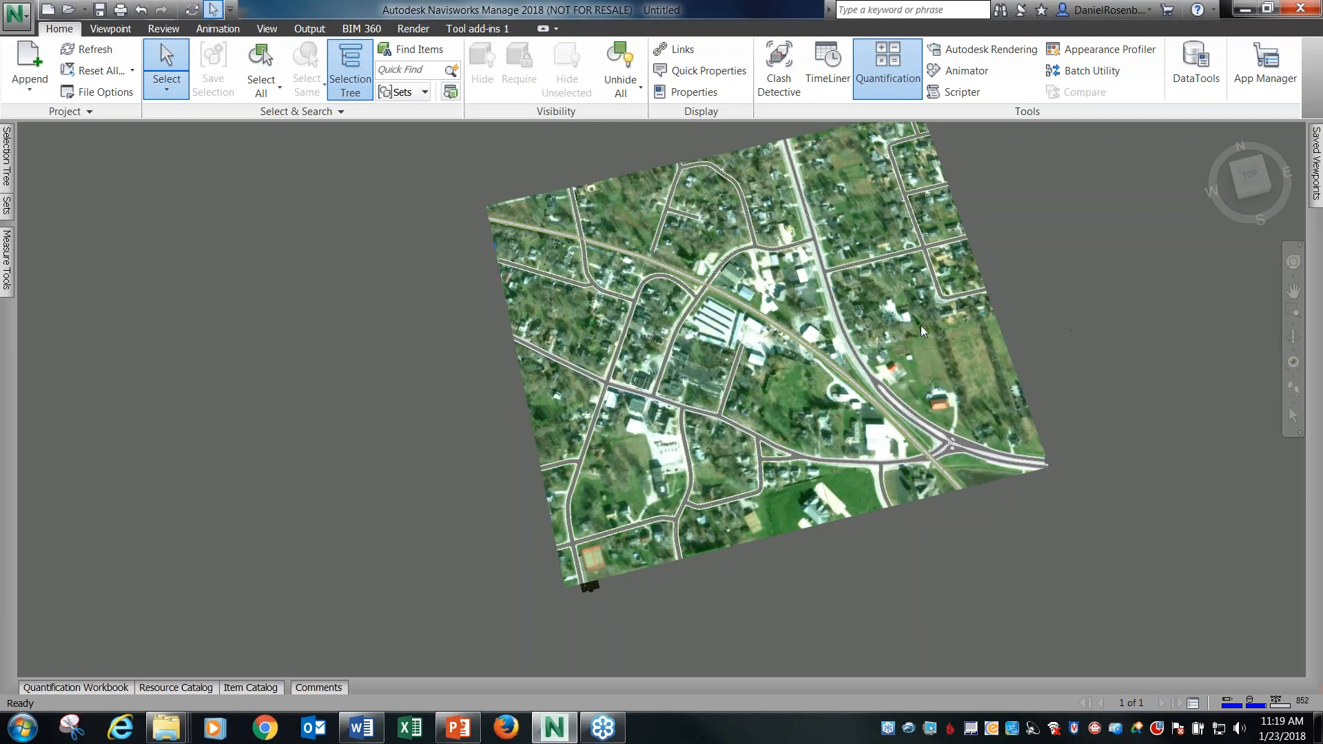
# Select the whole site terrain and rotate it clockwise in plan by more than a quarter turn.
pyautogui.click(803, 379)
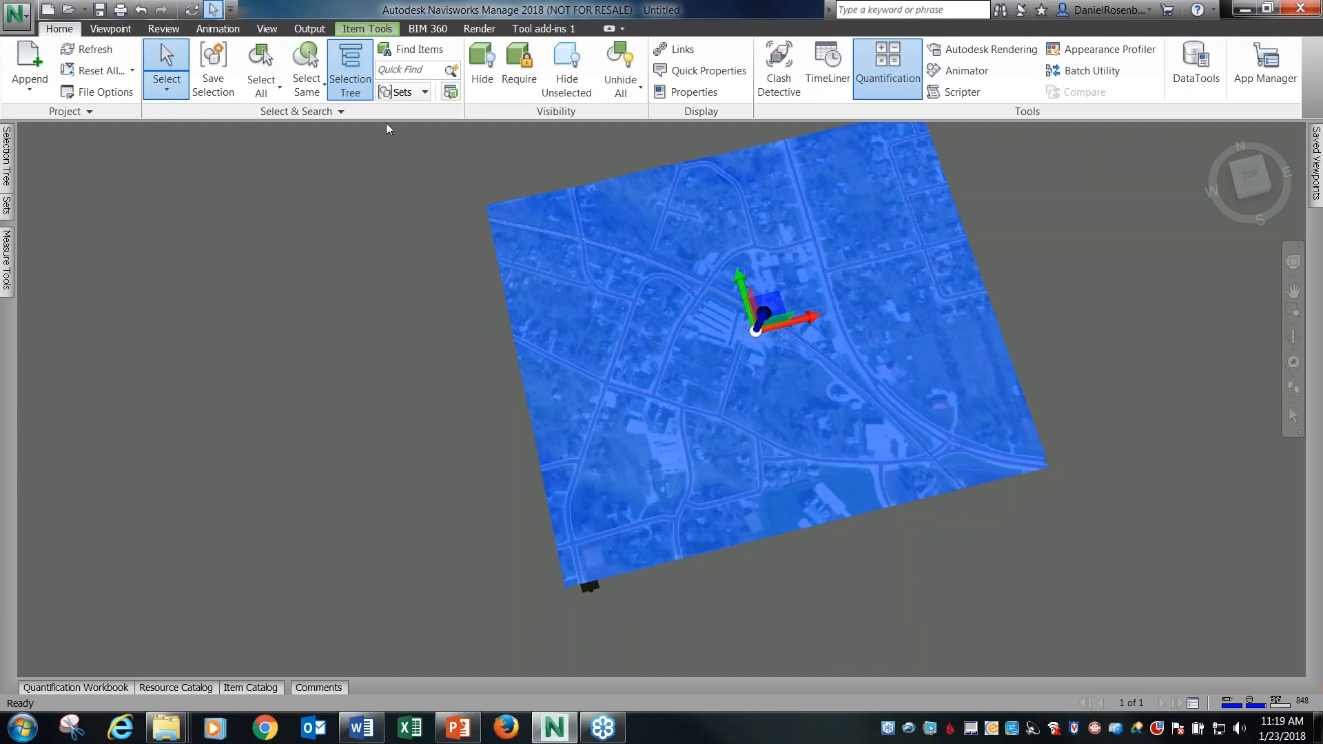
pyautogui.click(366, 28)
pyautogui.click(334, 69)
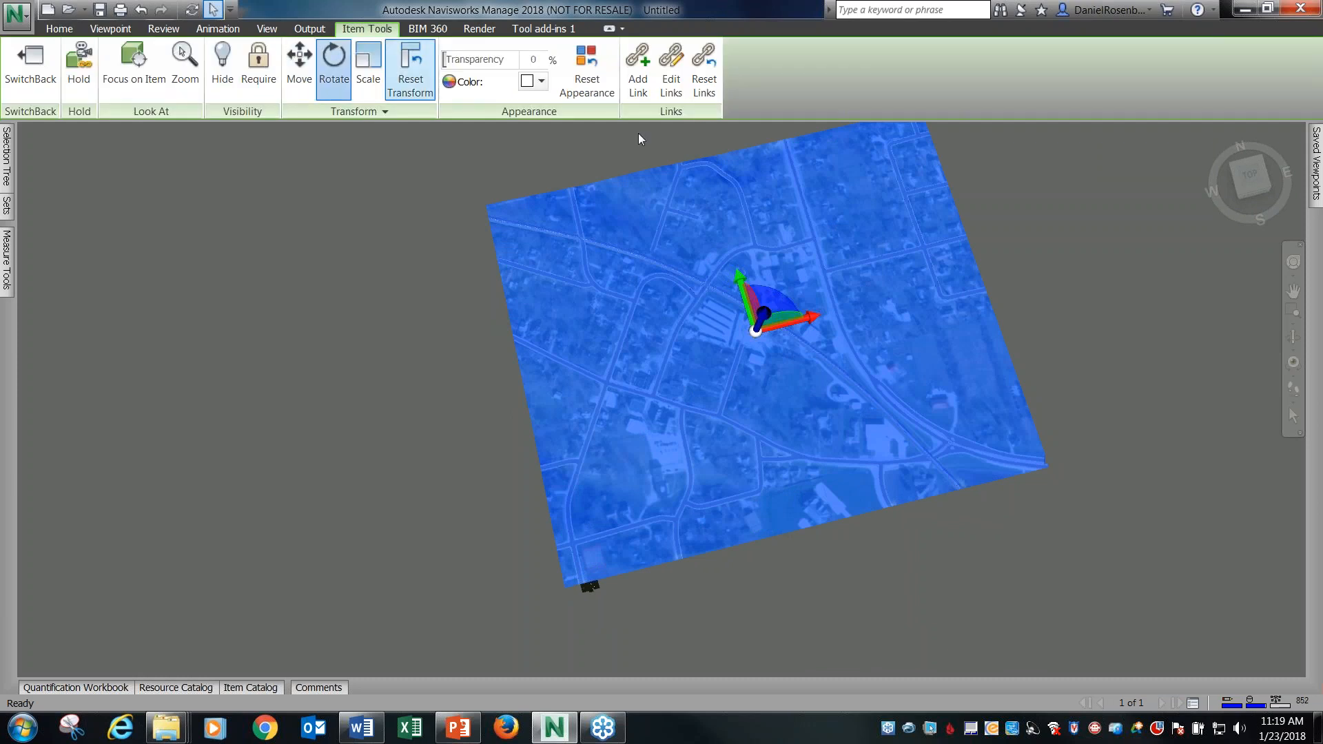
pyautogui.moveTo(785, 298); pyautogui.dragTo(820, 411)
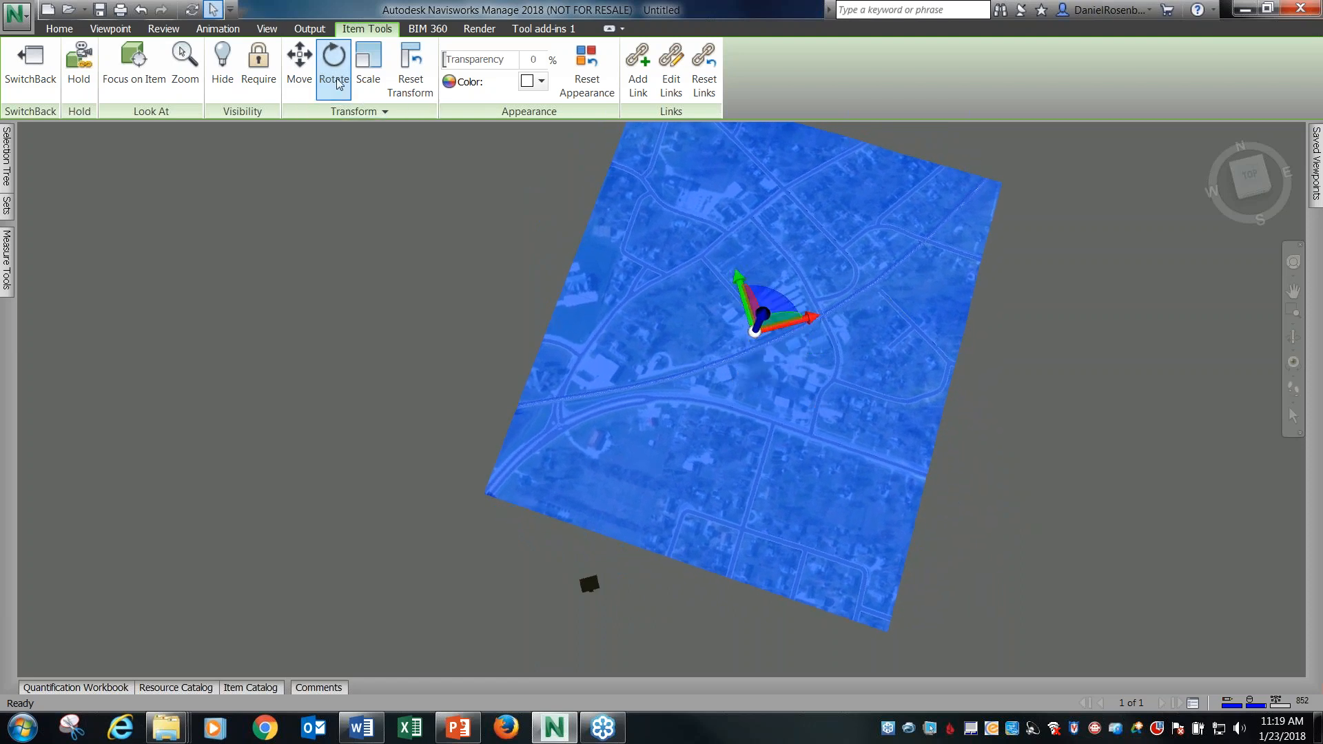
# Move the terrain horizontally over the SalesHub building and lower it towards the building's level.
pyautogui.click(299, 69)
pyautogui.moveTo(775, 303); pyautogui.dragTo(633, 510)
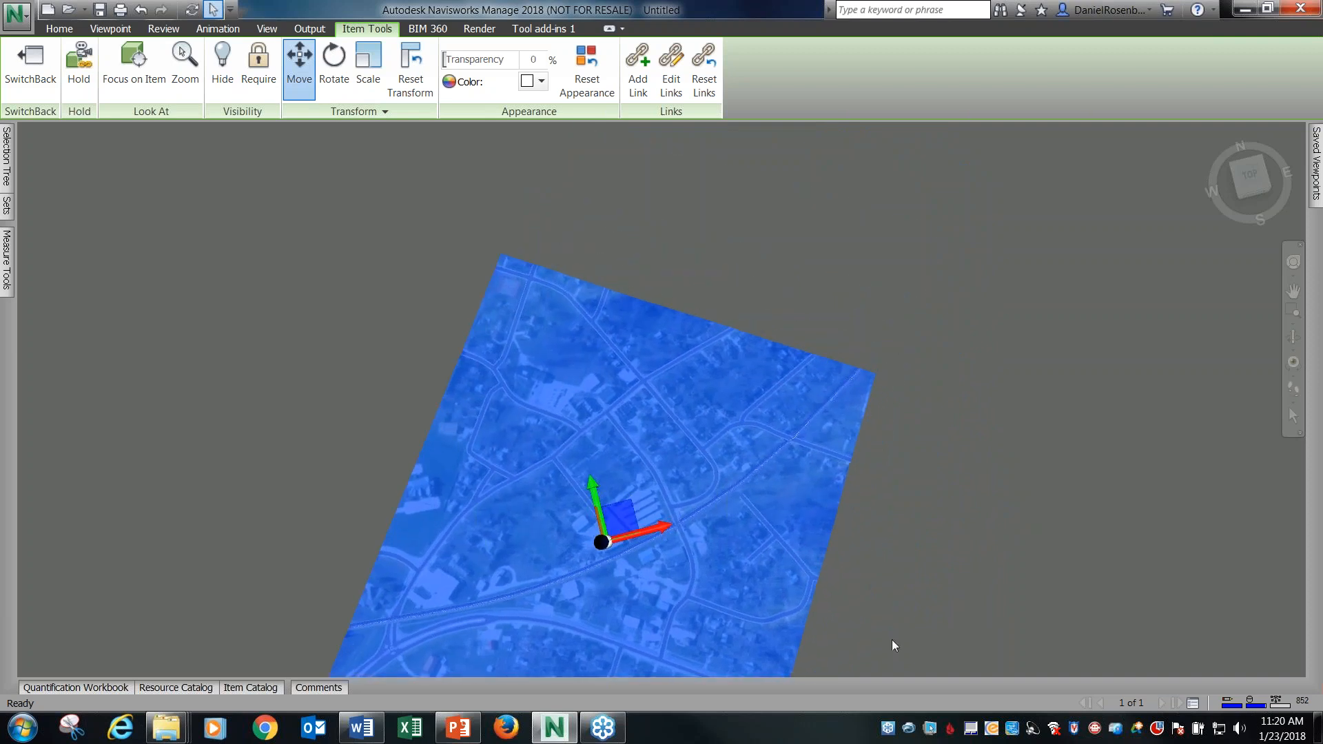
pyautogui.keyDown('shift'); pyautogui.moveTo(874, 557); pyautogui.dragTo(869, 397, button='middle'); pyautogui.keyUp('shift')
pyautogui.scroll(-3, 695, 282)
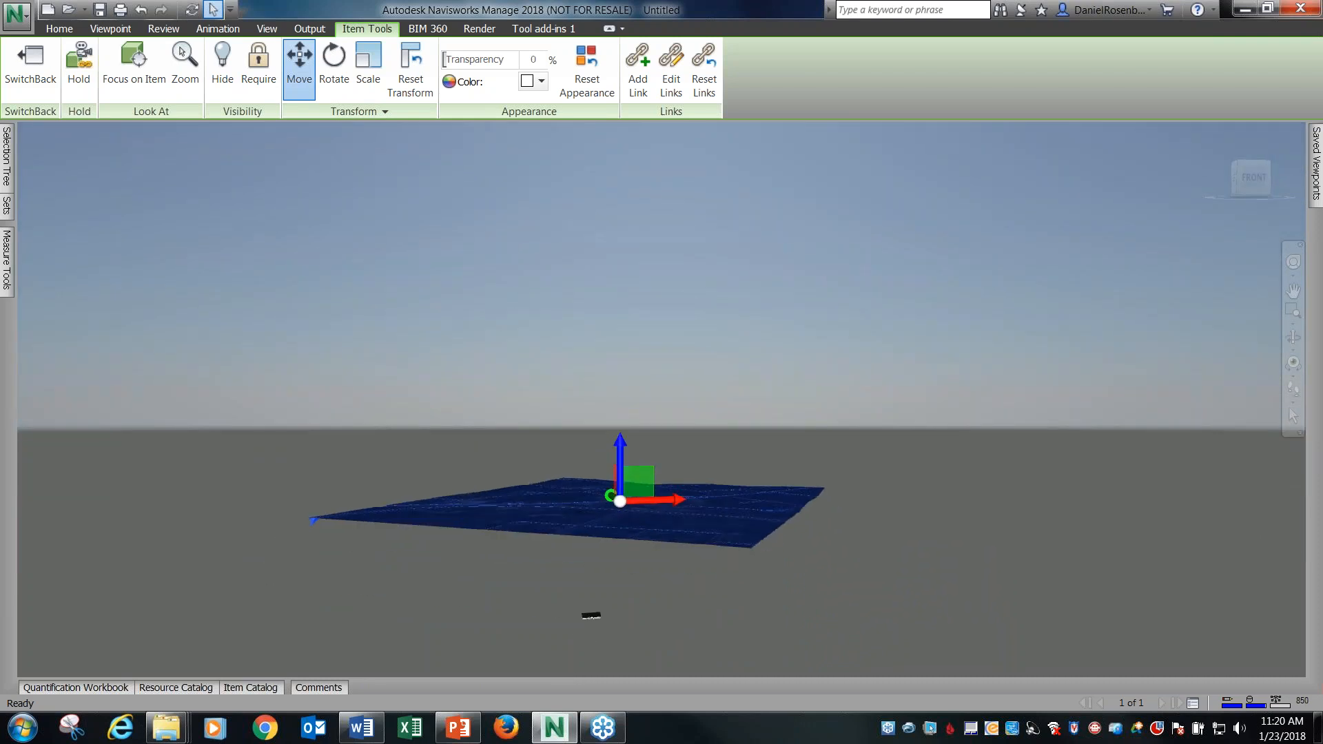
pyautogui.moveTo(608, 447); pyautogui.dragTo(603, 562)
# Shift the terrain horizontally so the building sits between the railway line and the curved road.
pyautogui.keyDown('shift'); pyautogui.moveTo(806, 310); pyautogui.dragTo(830, 232, button='middle'); pyautogui.keyUp('shift')
pyautogui.scroll(-3, 829, 232)
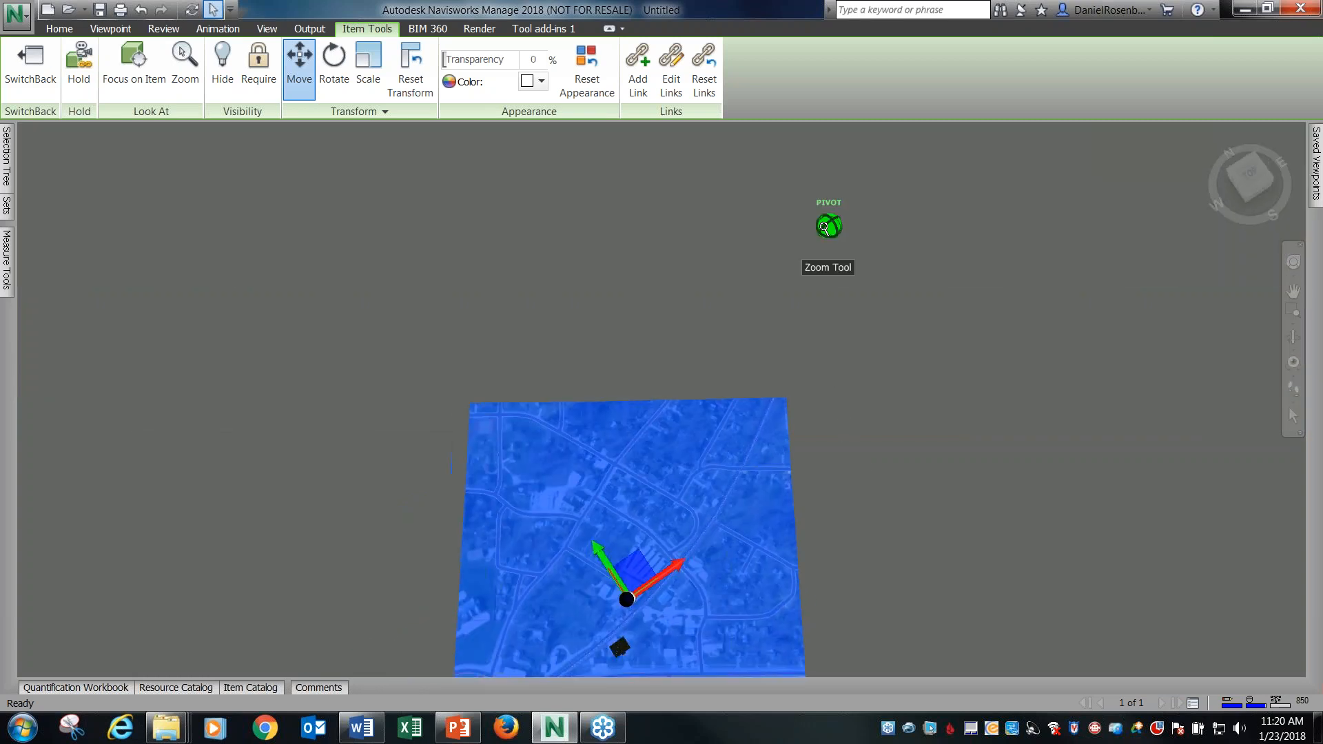
pyautogui.scroll(3, 680, 635)
pyautogui.scroll(5, 664, 636)
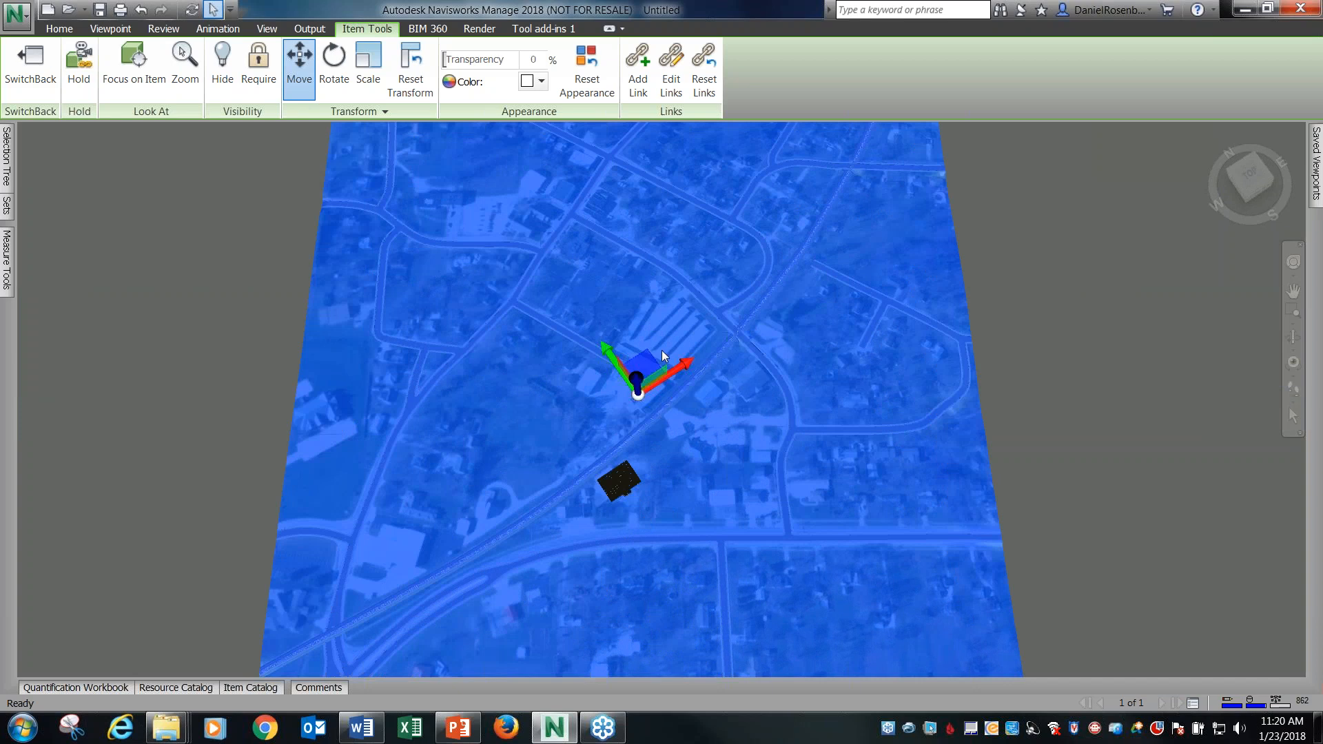
pyautogui.moveTo(658, 357); pyautogui.dragTo(514, 456)
# Rotate the terrain slightly in plan to fine-tune the roads' alignment with the SalesHub building.
pyautogui.click(332, 66)
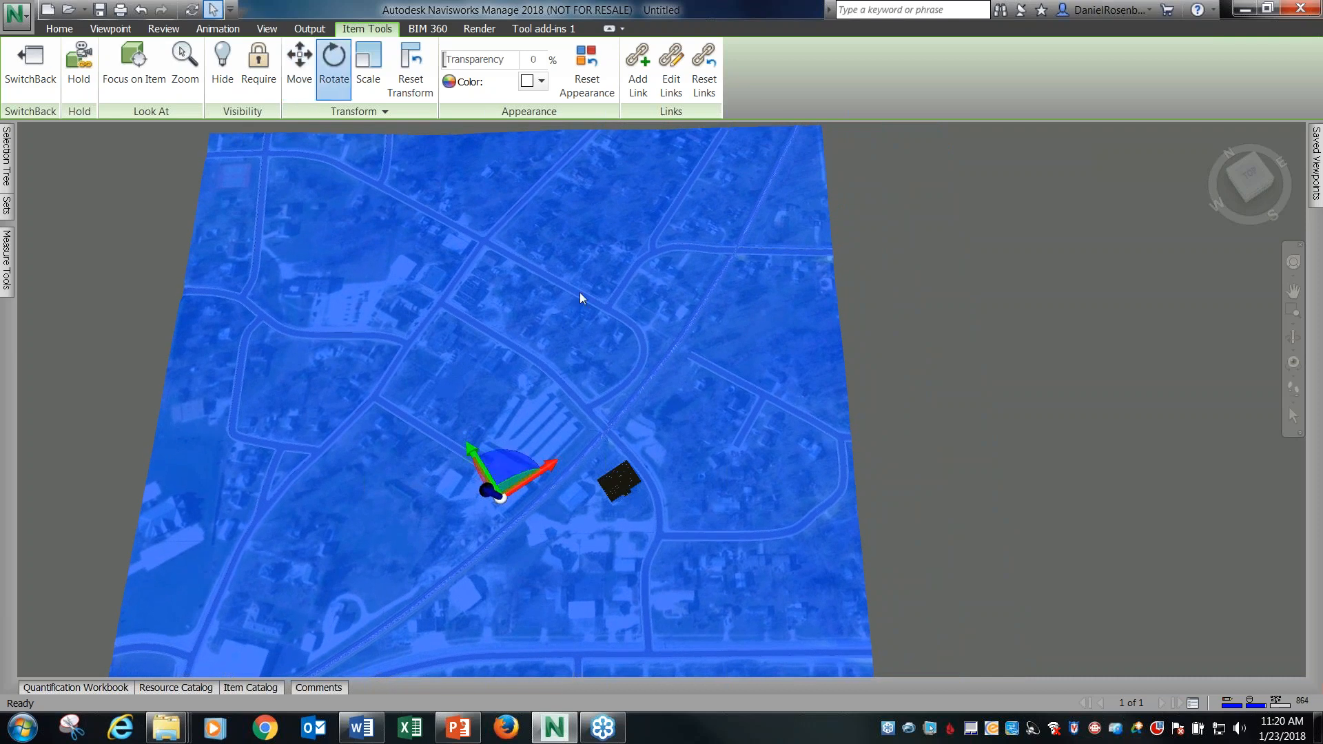
pyautogui.moveTo(509, 461); pyautogui.dragTo(511, 460)
pyautogui.moveTo(511, 460); pyautogui.dragTo(502, 458)
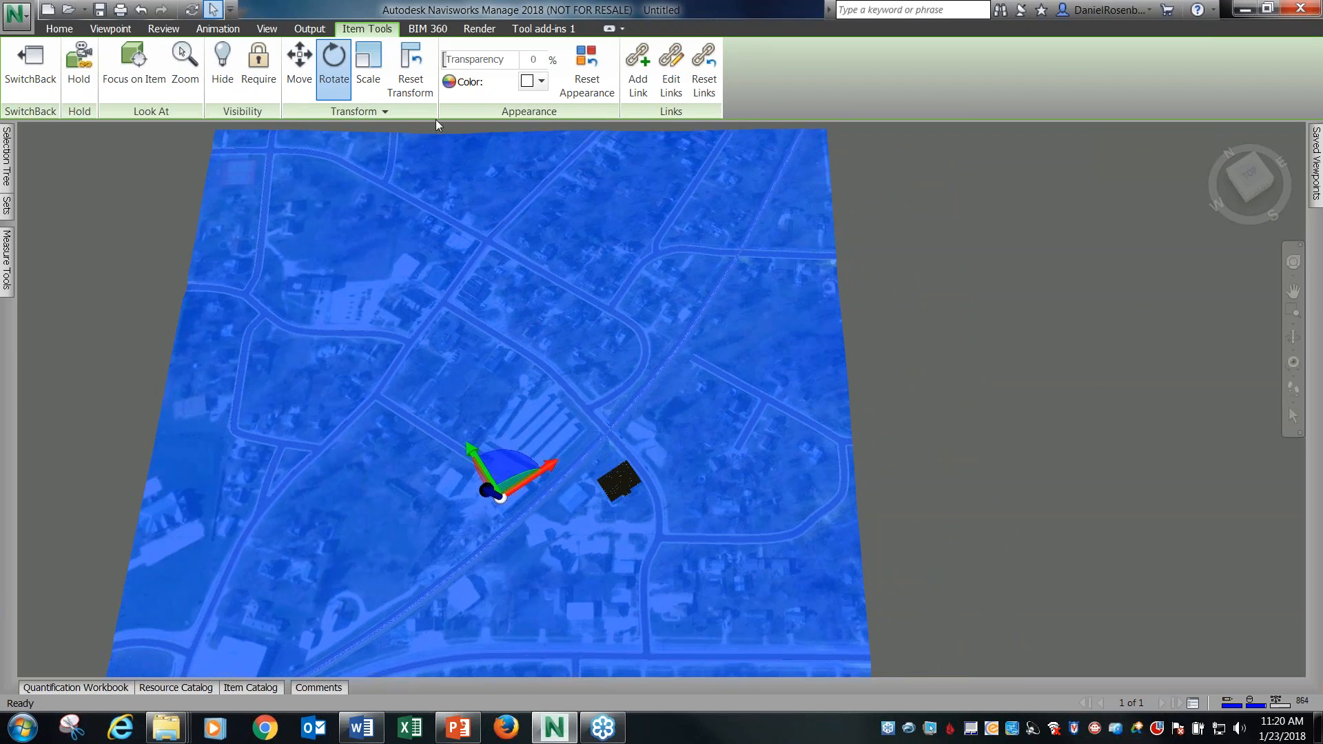
# Raise the terrain slightly to meet the SalesHub building's base, clear the selection, and inspect the fit.
pyautogui.click(299, 69)
pyautogui.keyDown('shift'); pyautogui.moveTo(891, 480); pyautogui.dragTo(889, 335, button='middle'); pyautogui.keyUp('shift')
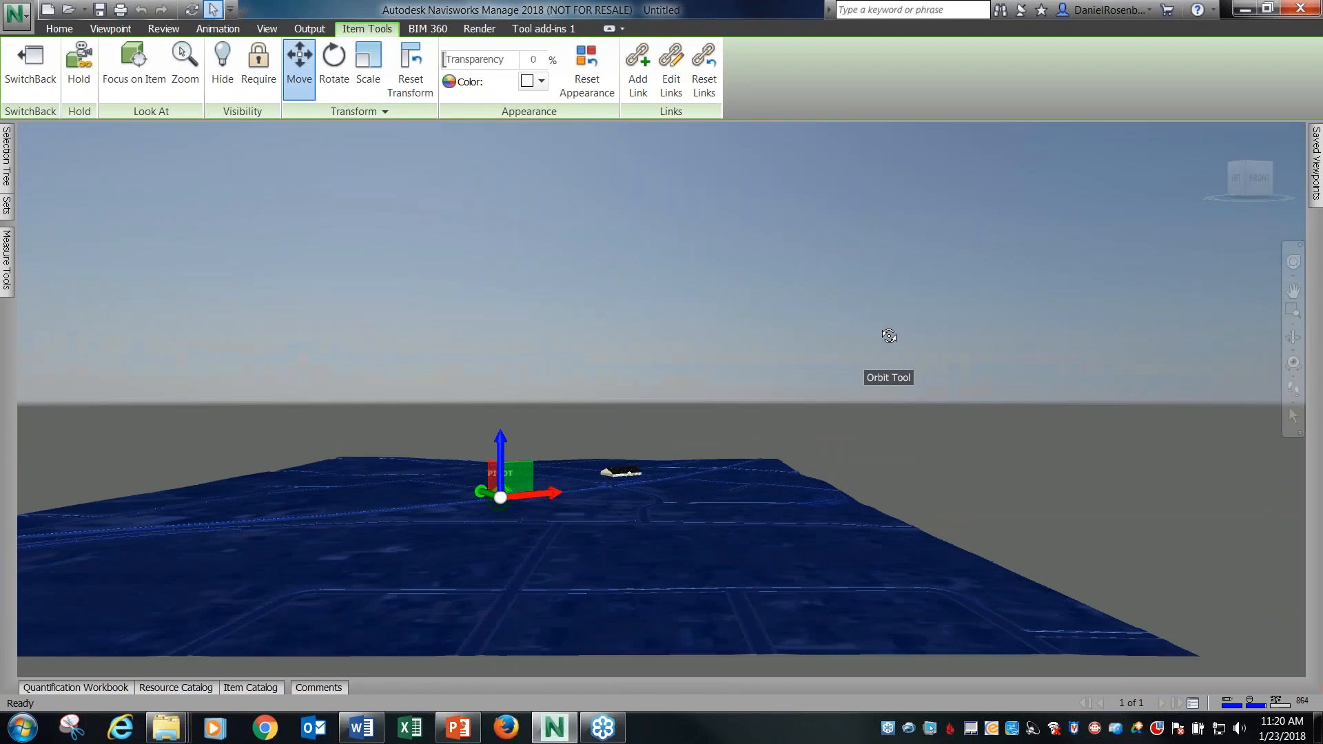
pyautogui.scroll(5, 564, 471)
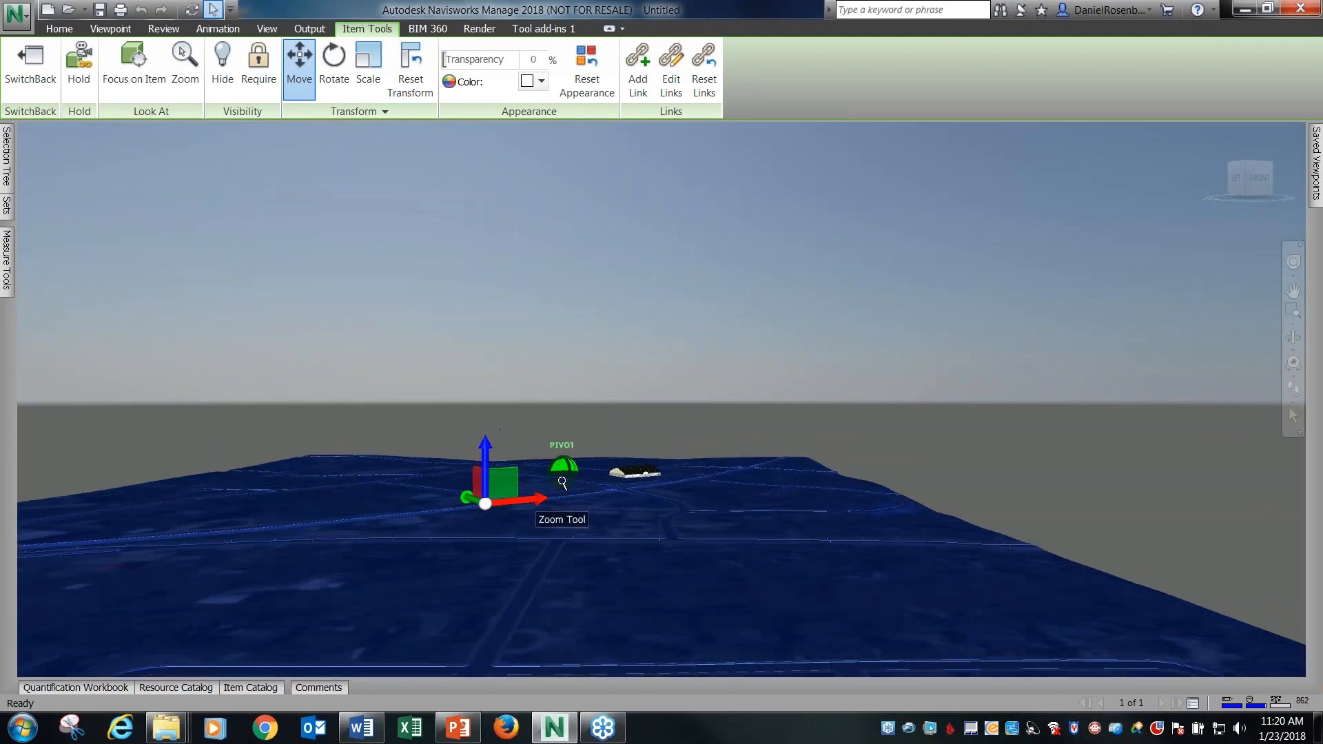
pyautogui.moveTo(442, 468); pyautogui.dragTo(439, 432)
pyautogui.click(634, 365)
pyautogui.scroll(5, 610, 469)
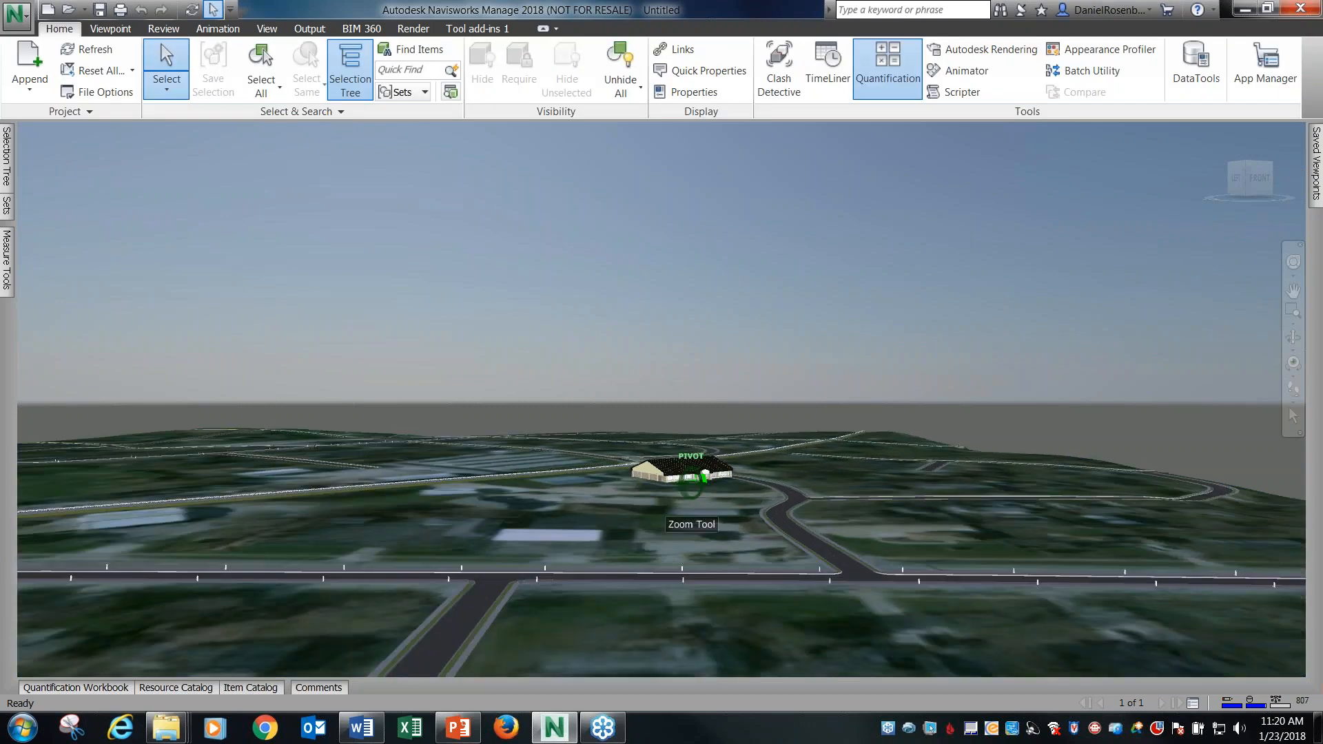
pyautogui.scroll(5, 610, 469)
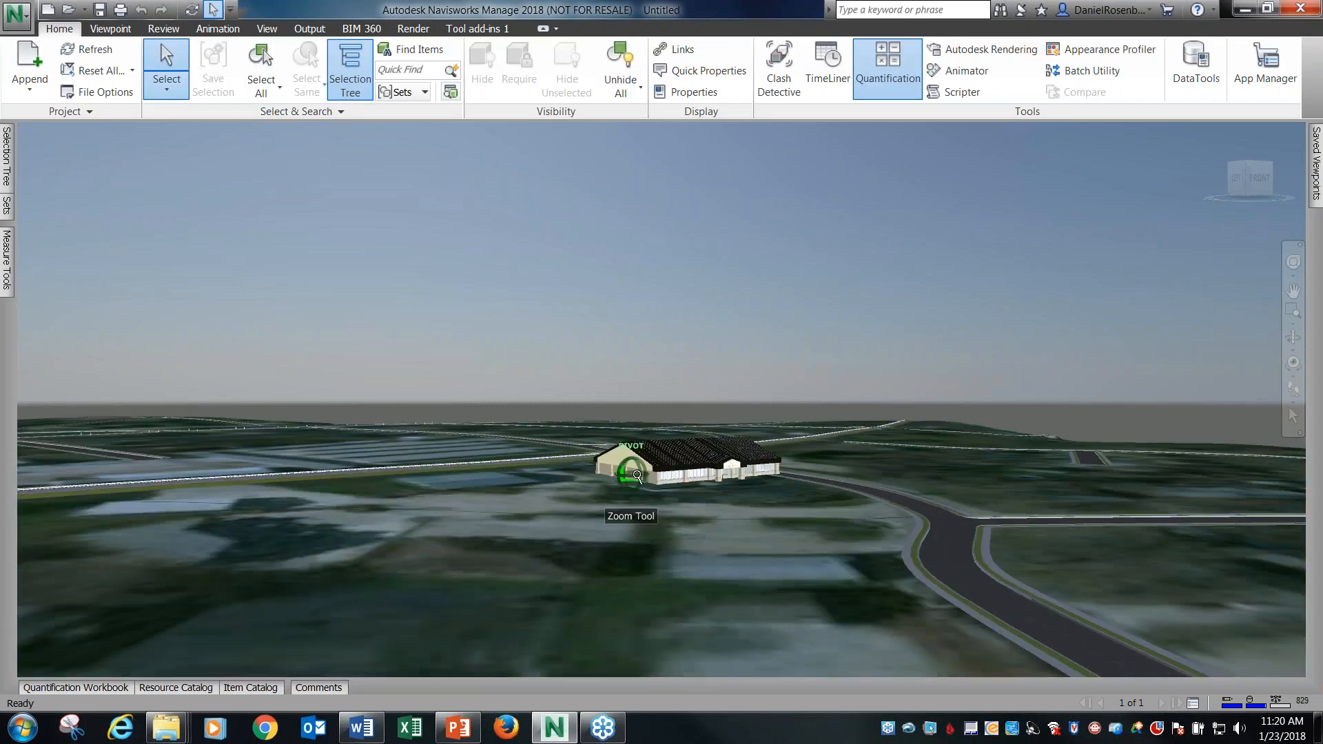
# Examine up close and from a low angle how the SalesHub building's base meets the terrain.
pyautogui.scroll(5, 563, 458)
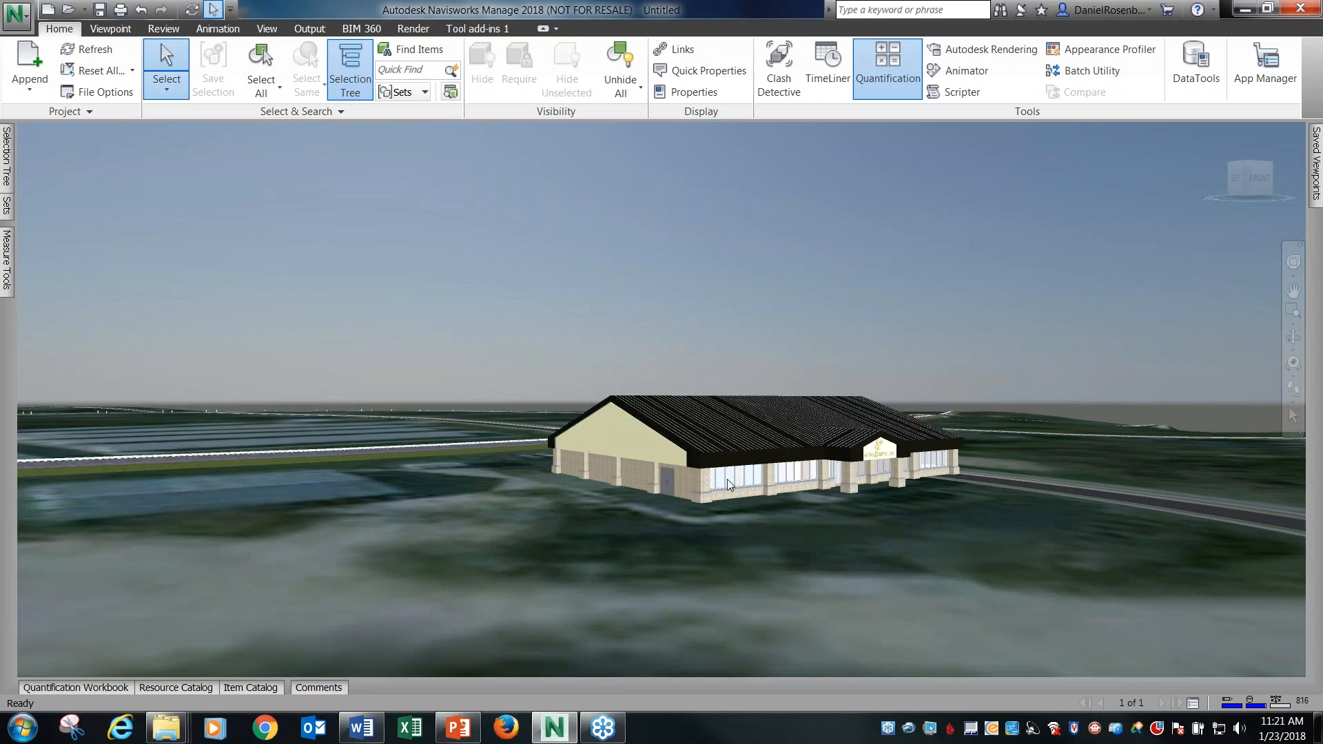
pyautogui.scroll(-5, 732, 480)
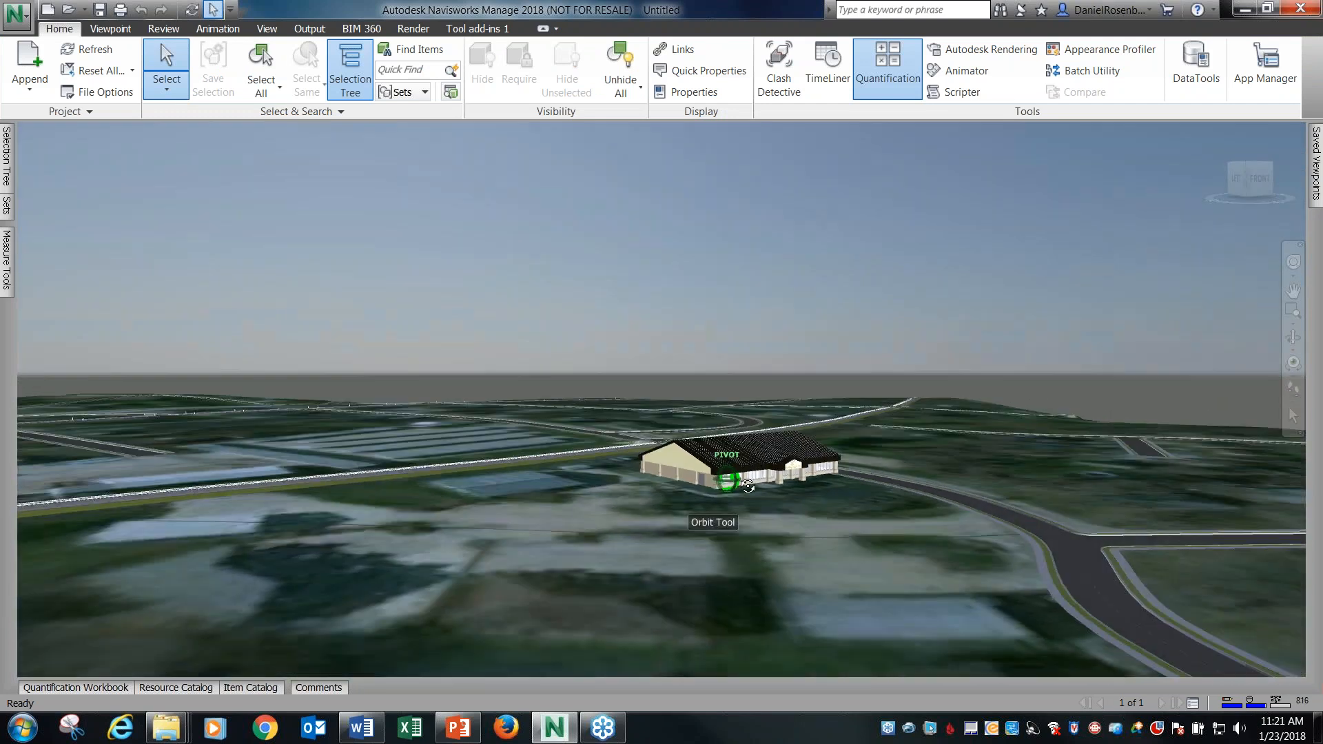
pyautogui.keyDown('shift'); pyautogui.moveTo(729, 482); pyautogui.dragTo(815, 490, button='middle'); pyautogui.keyUp('shift')
pyautogui.scroll(3, 844, 453)
pyautogui.scroll(1, 844, 453)
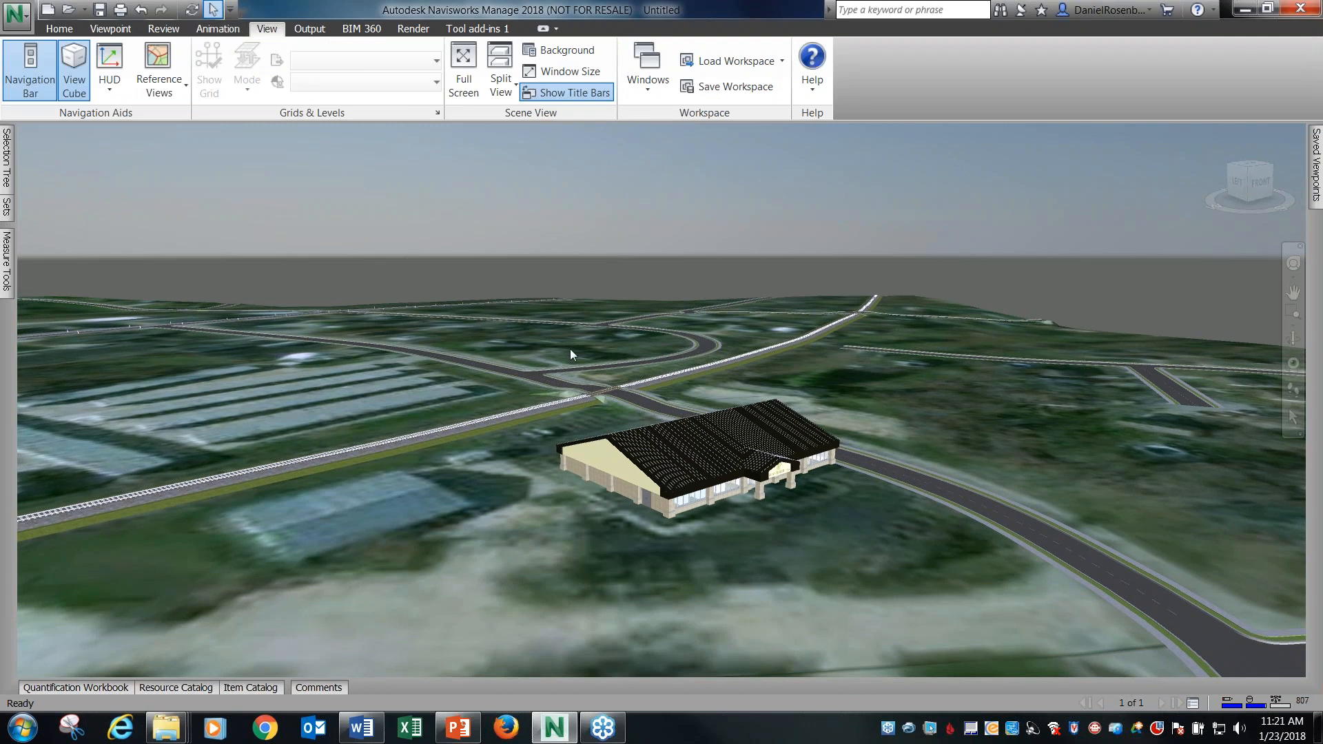
pyautogui.click(572, 353)
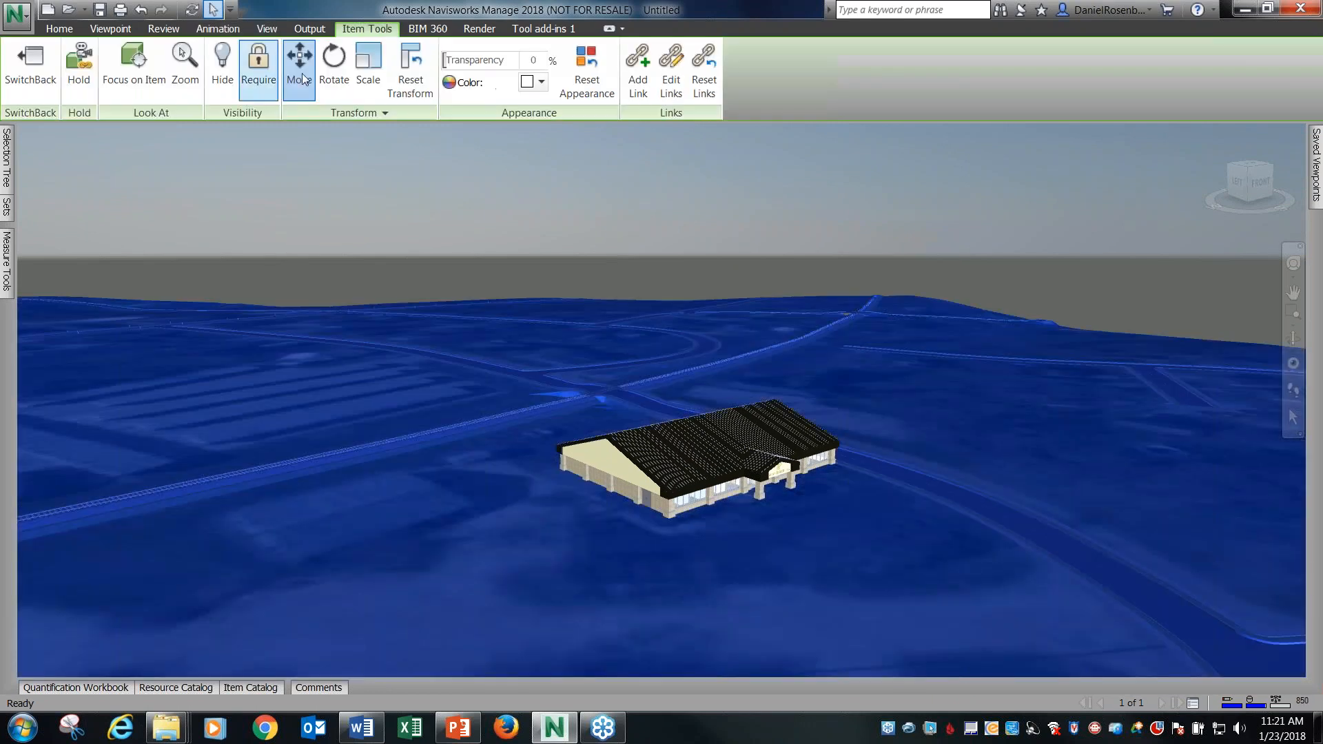
pyautogui.click(689, 277)
pyautogui.scroll(-5, 712, 275)
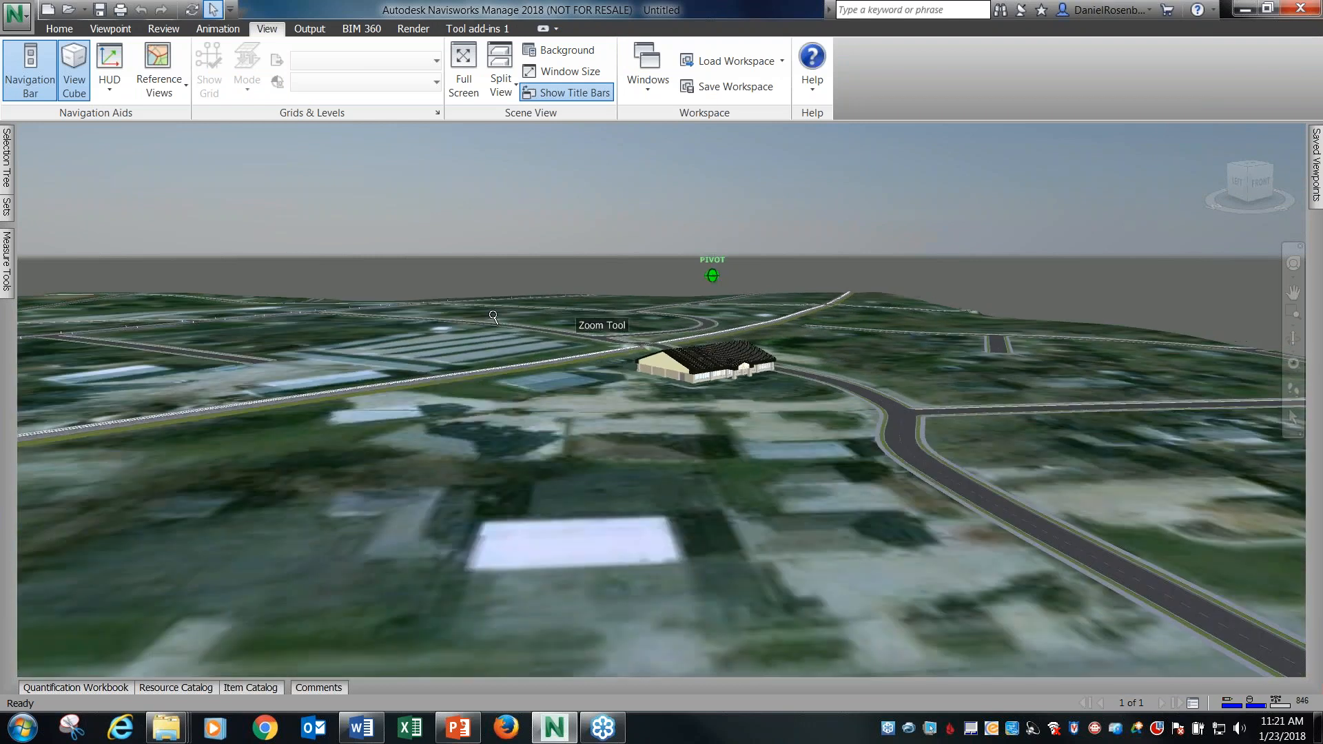
# Nudge the terrain slightly along the railway's direction with Move, clear the selection and check the building's placement beside the curved road.
pyautogui.scroll(-5, 804, 353)
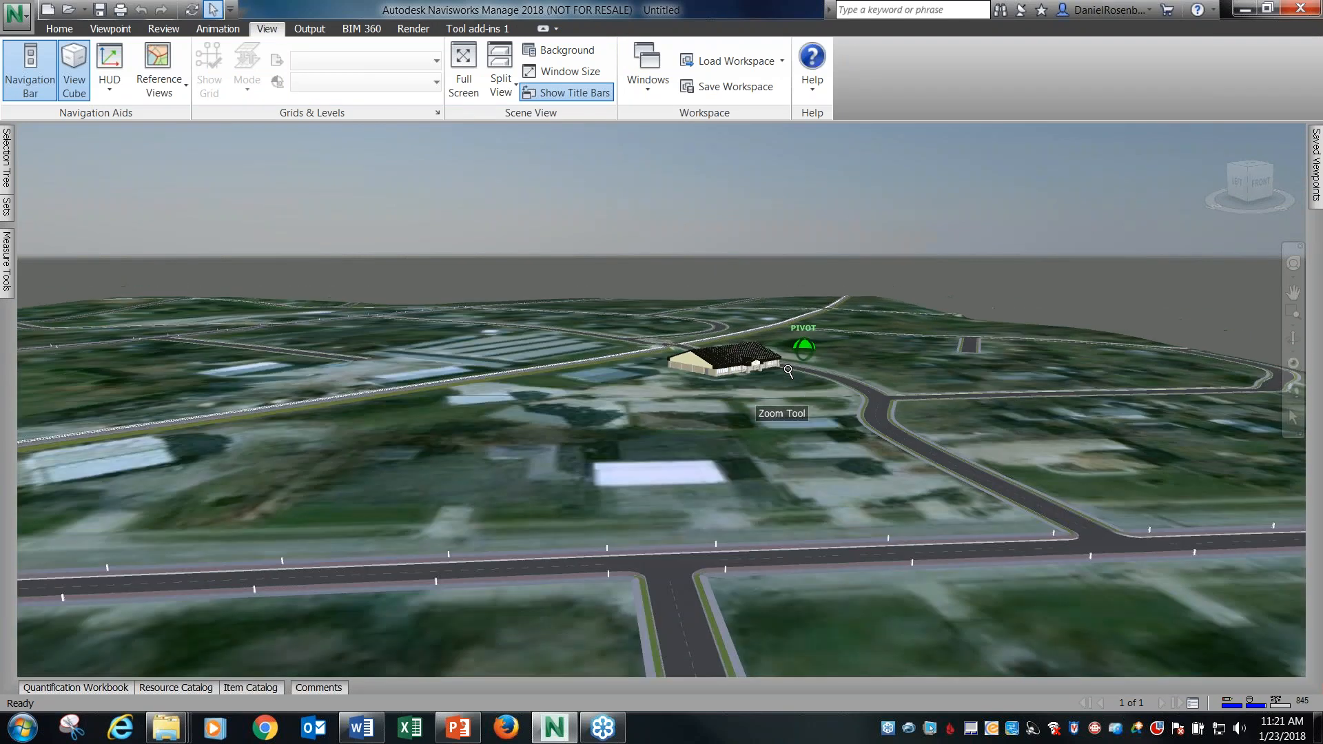
pyautogui.keyDown('shift'); pyautogui.moveTo(805, 395); pyautogui.dragTo(822, 447, button='middle'); pyautogui.keyUp('shift')
pyautogui.click(813, 441)
pyautogui.click(366, 28)
pyautogui.click(300, 69)
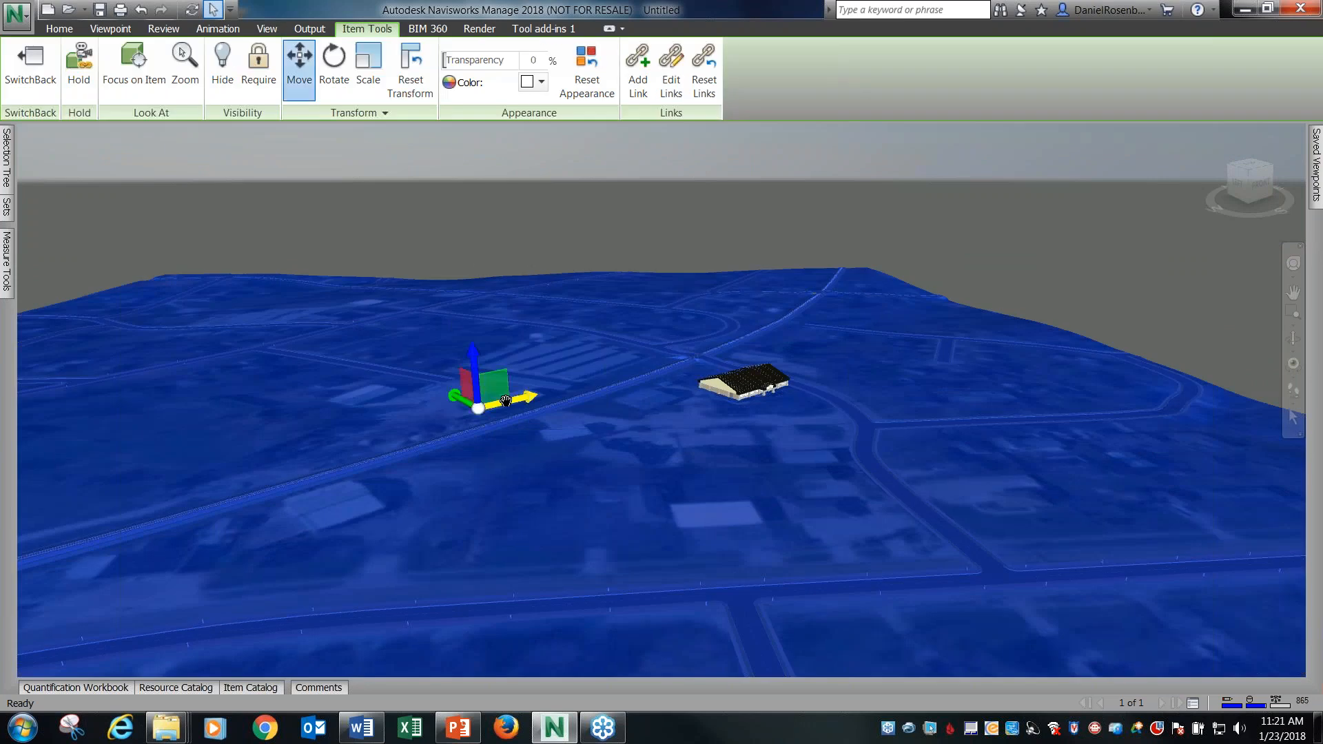
pyautogui.moveTo(507, 401); pyautogui.dragTo(518, 399)
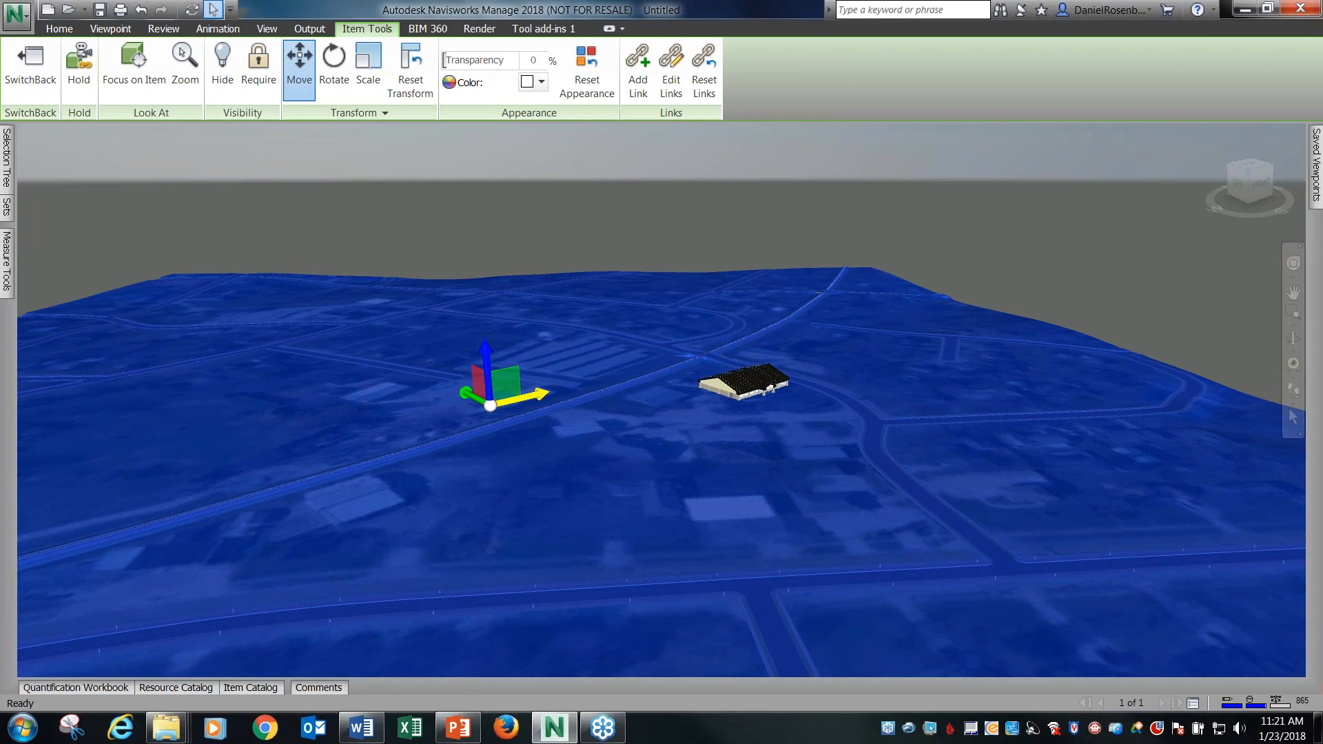
pyautogui.click(499, 187)
pyautogui.scroll(3, 809, 429)
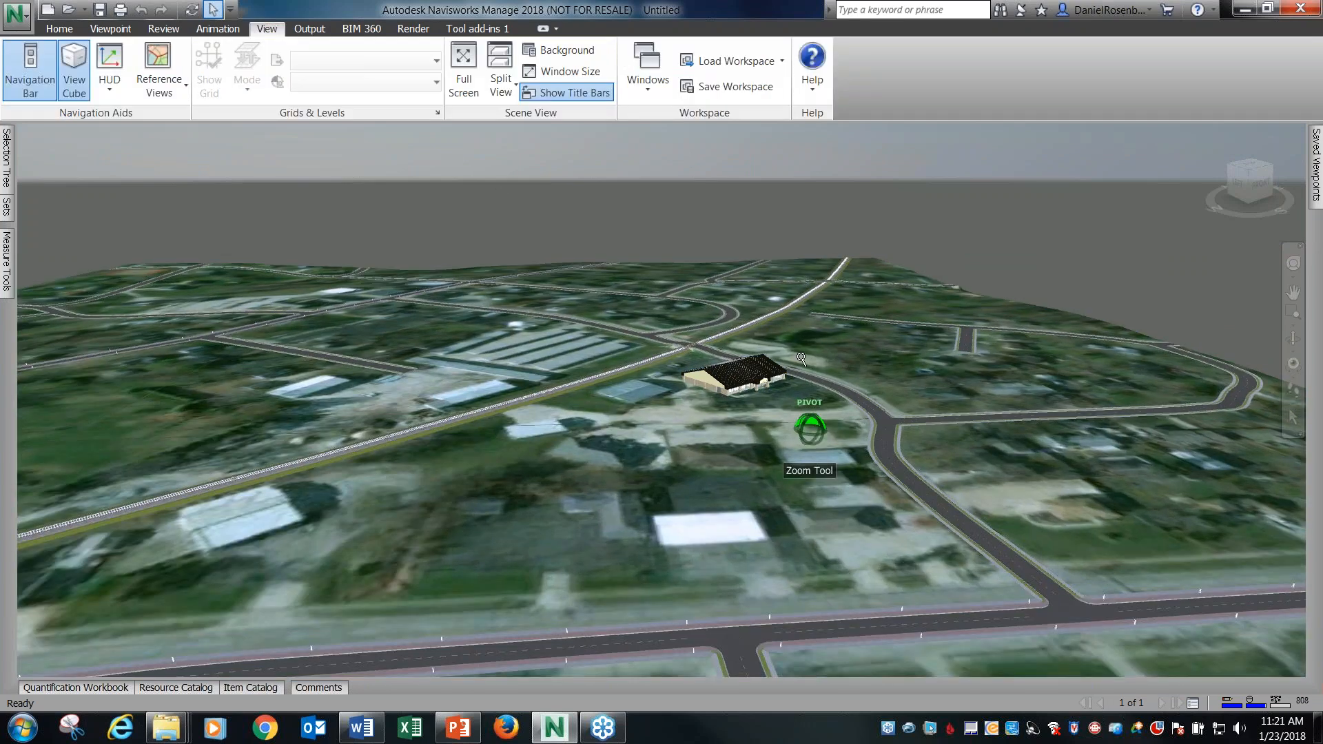
pyautogui.keyDown('shift'); pyautogui.moveTo(827, 353); pyautogui.dragTo(845, 387, button='middle'); pyautogui.keyUp('shift')
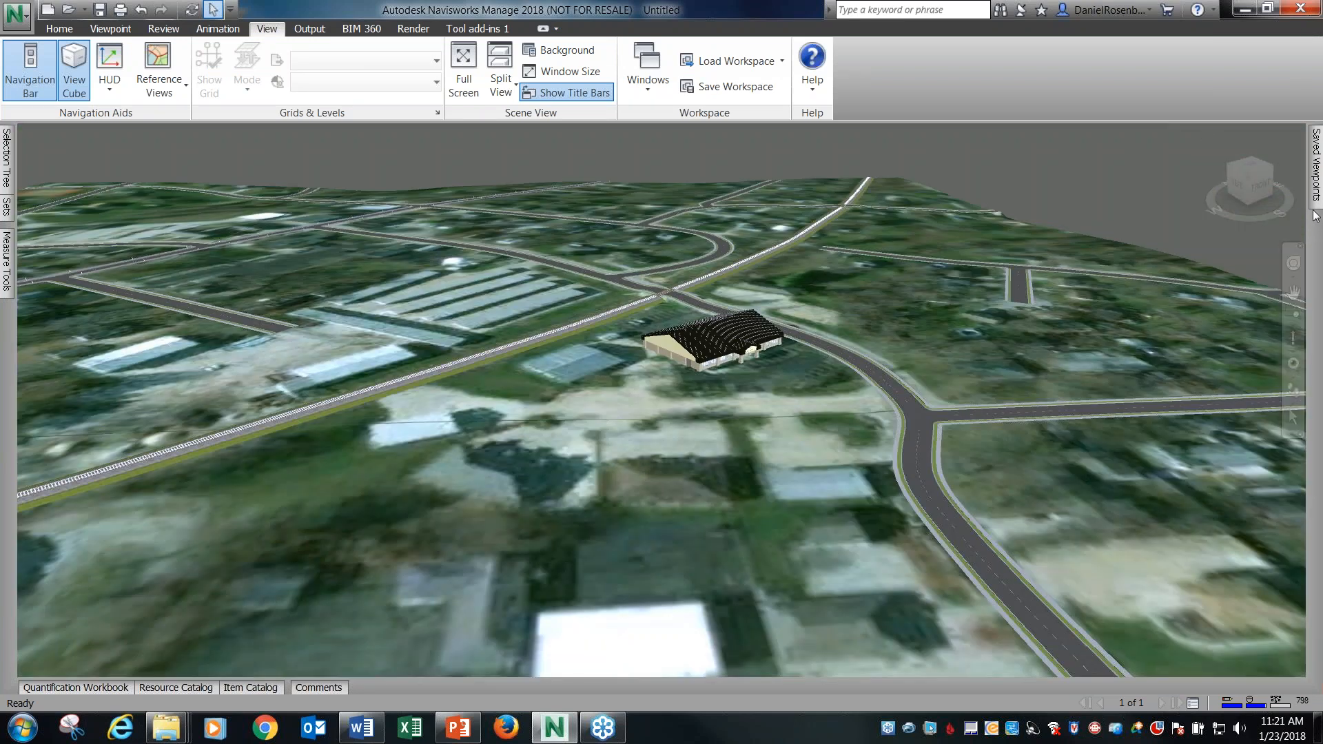
# Review the building on the terrain through the saved BE viewpoints in the 3D View folder, up to BE 08 Left Front.
pyautogui.moveTo(779, 10); pyautogui.dragTo(689, 0)
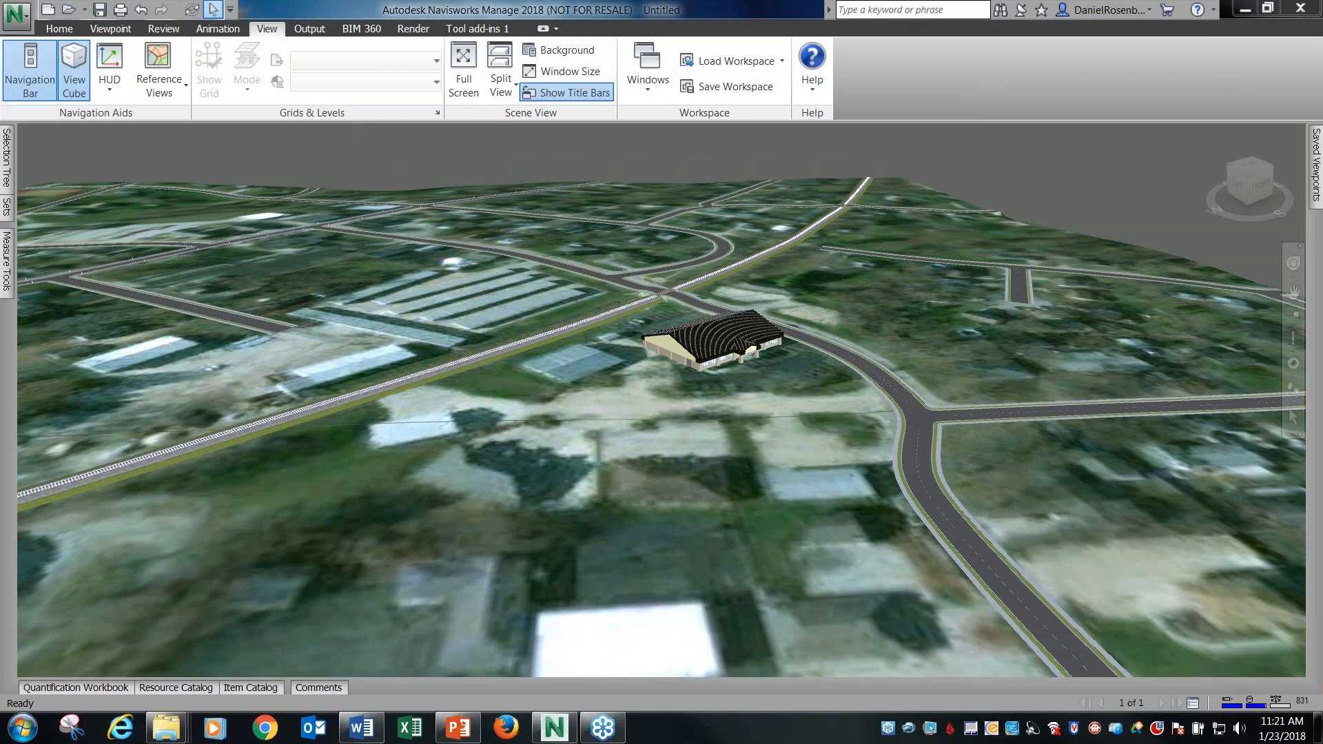
pyautogui.moveTo(1315, 166)
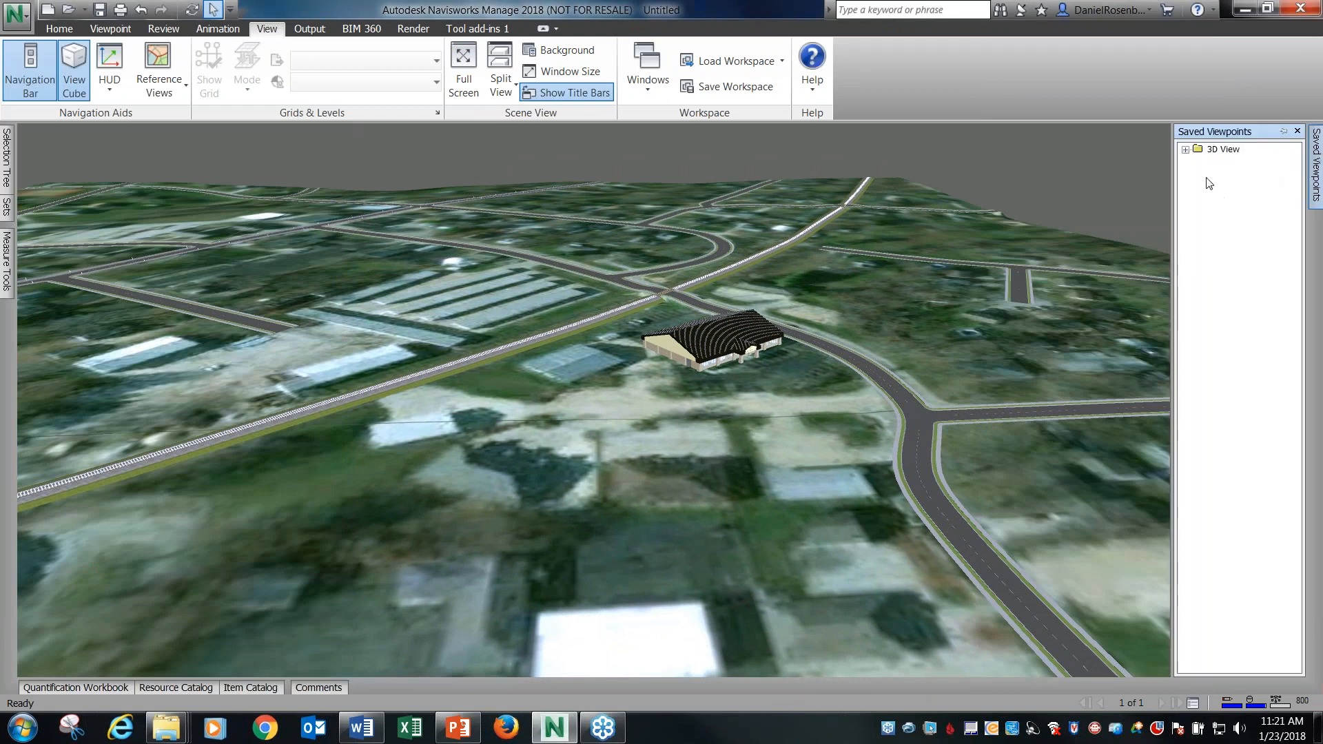
pyautogui.click(1185, 150)
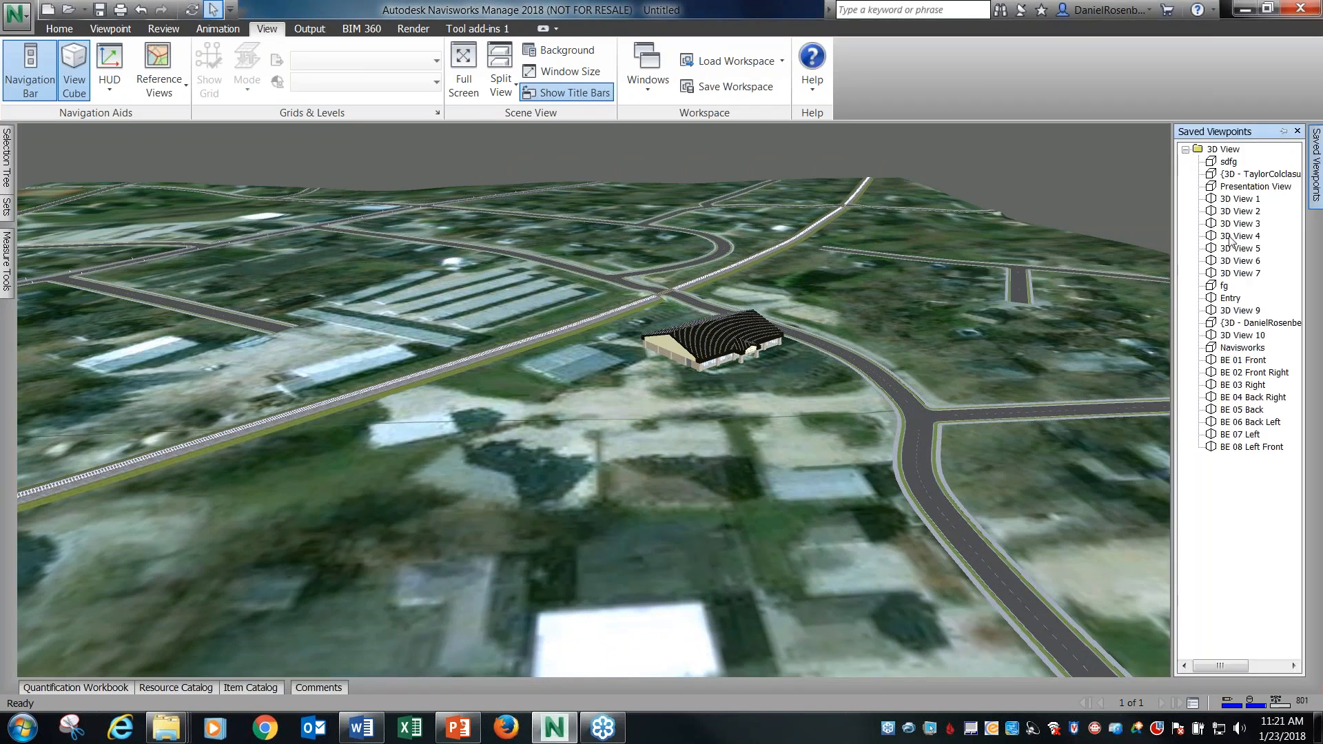
pyautogui.click(1249, 360)
pyautogui.click(1244, 373)
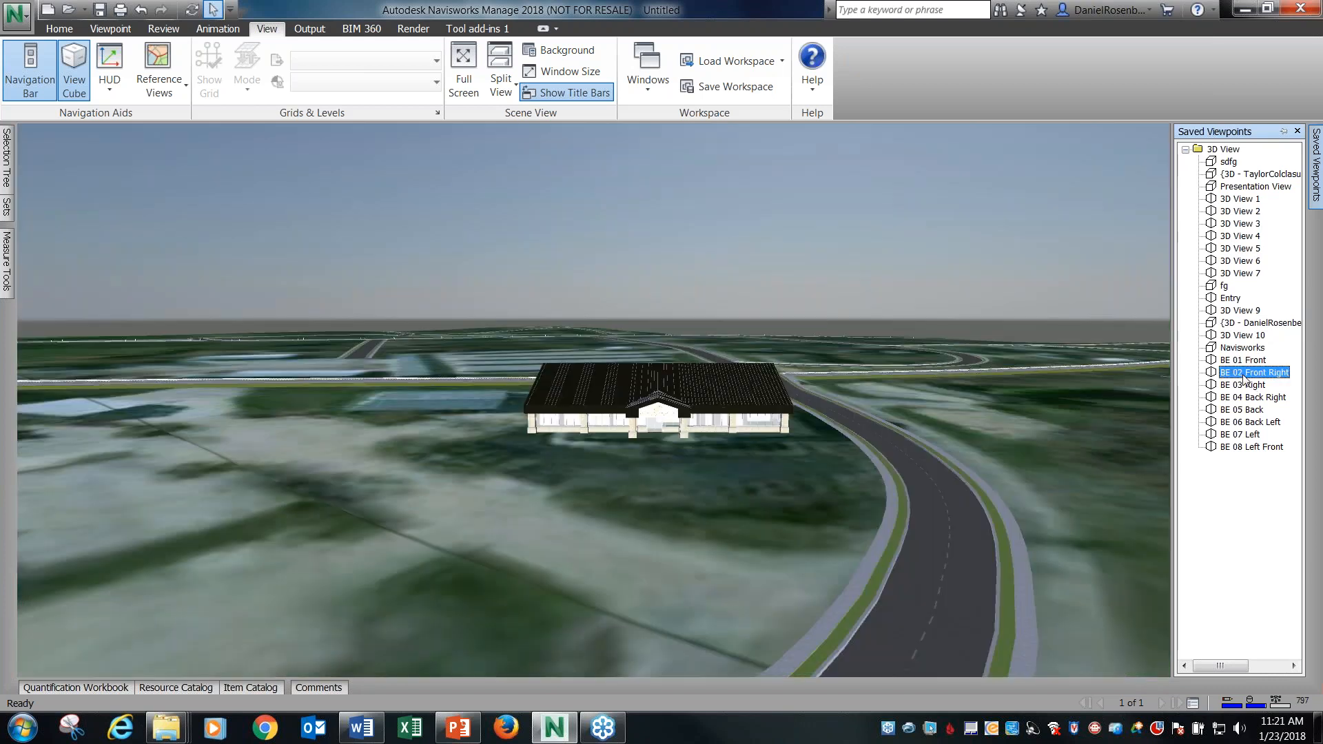
pyautogui.click(1247, 385)
pyautogui.click(1244, 398)
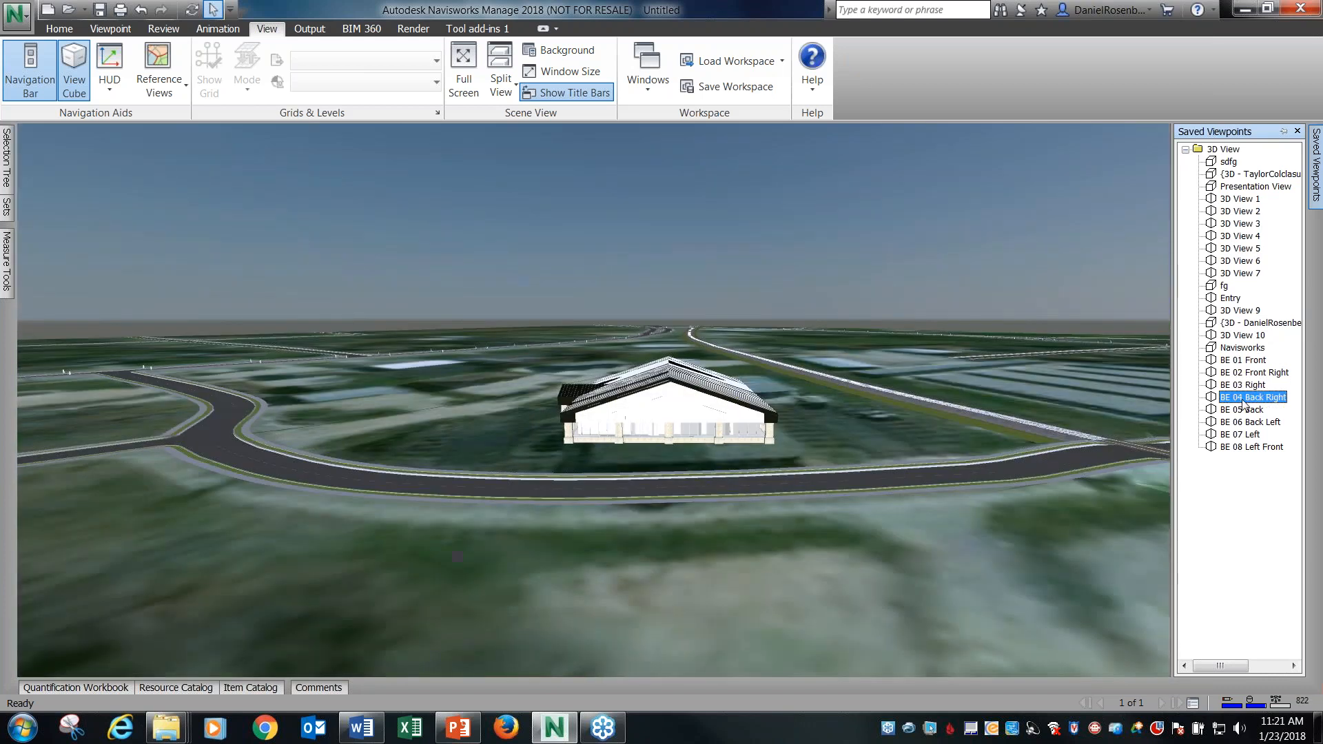
pyautogui.click(1241, 410)
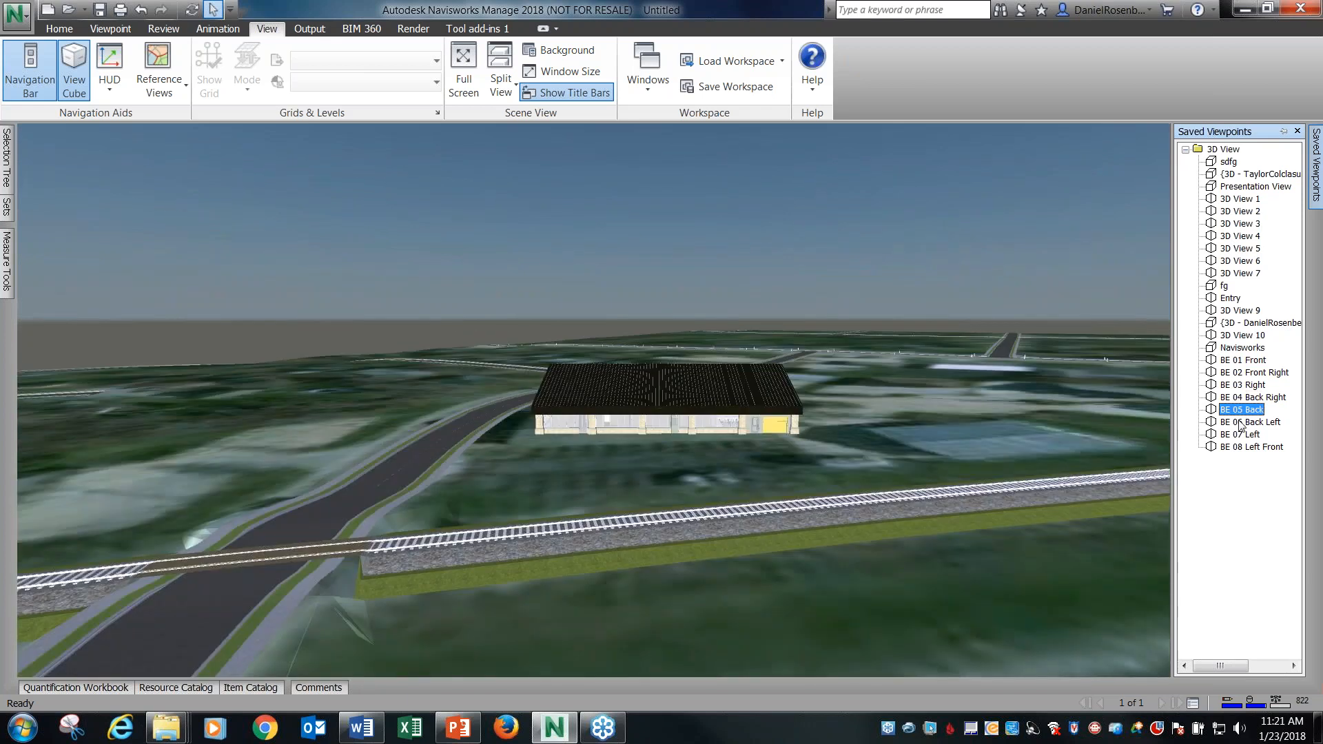
pyautogui.click(1243, 421)
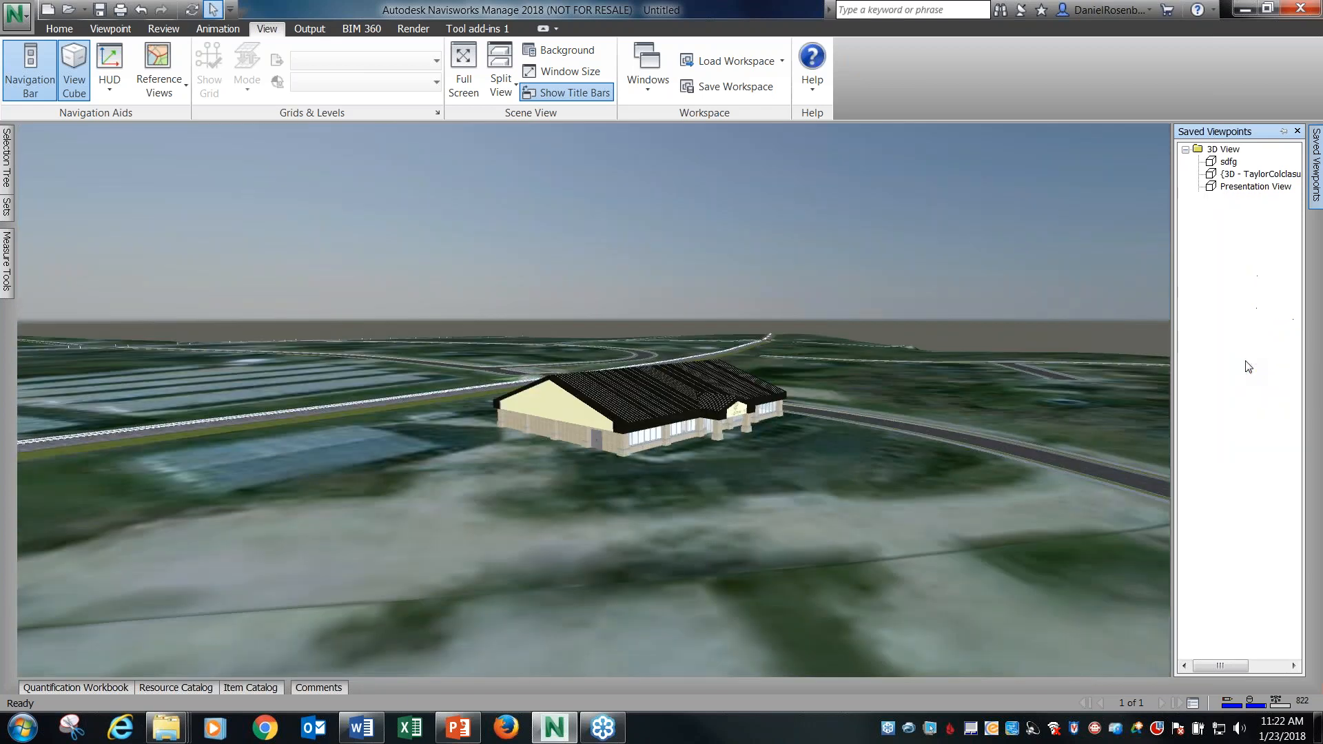
# Restore the BE 01 Front saved viewpoint and add a new scene in the Animator.
pyautogui.click(1244, 361)
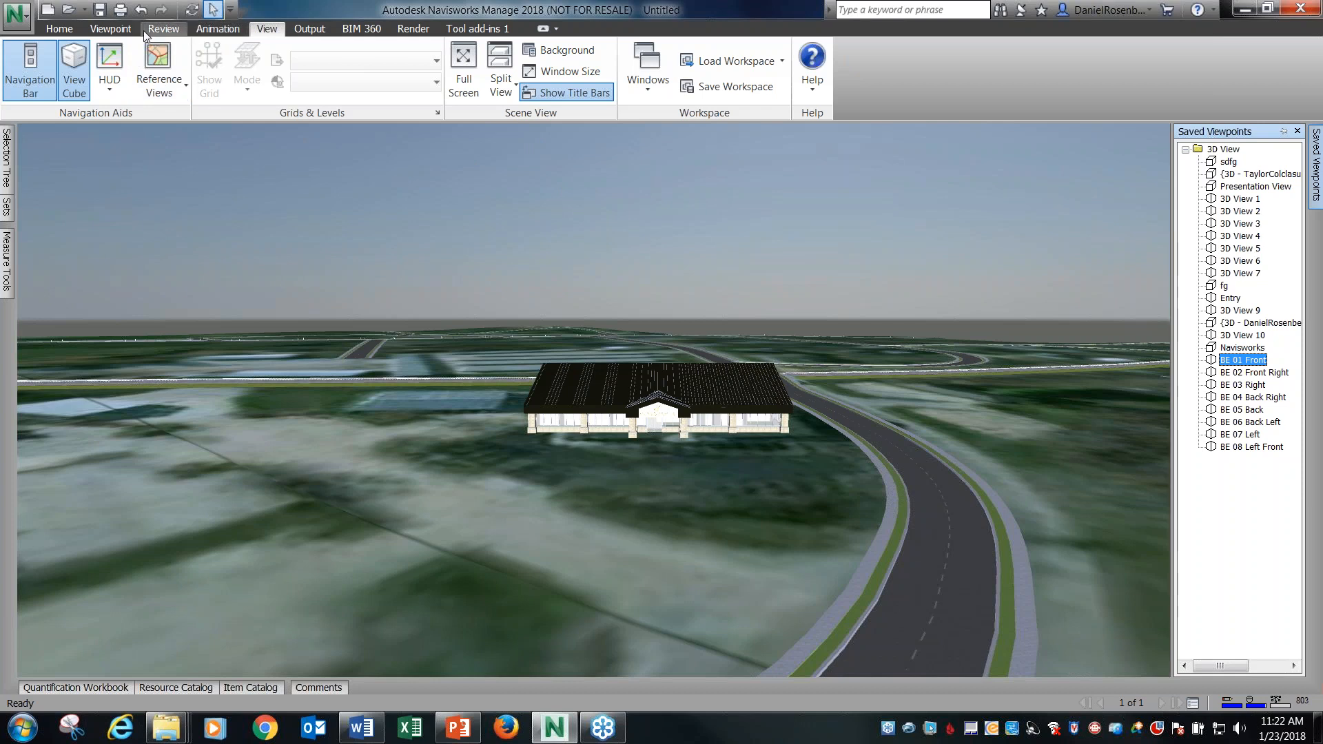
pyautogui.click(60, 29)
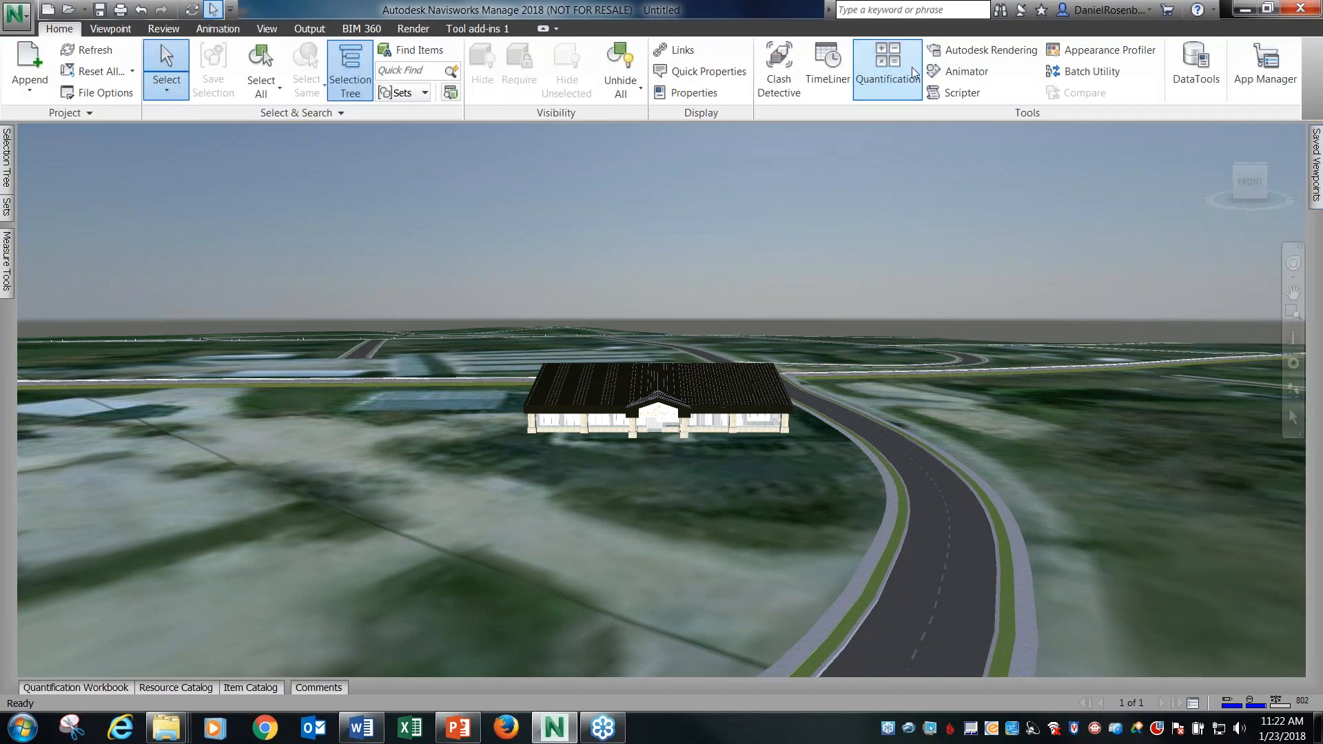
pyautogui.click(975, 71)
pyautogui.moveTo(614, 412); pyautogui.dragTo(619, 356)
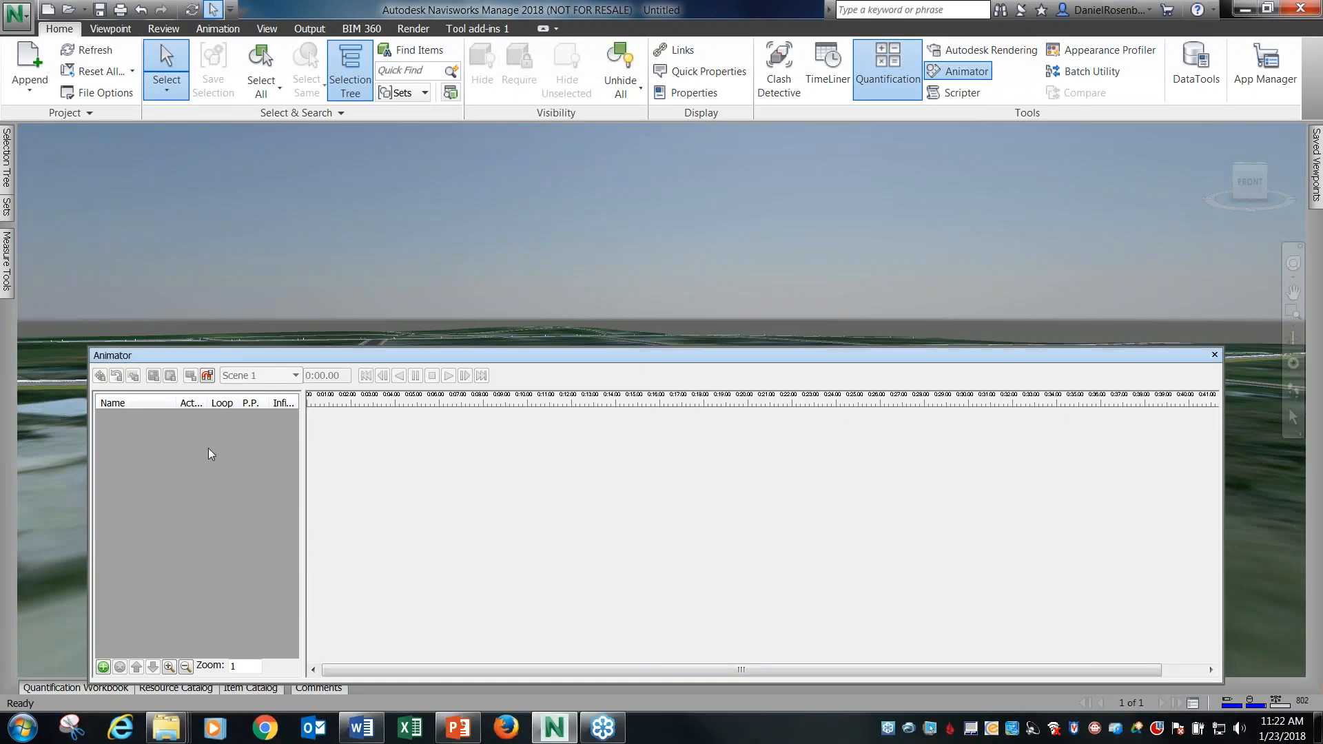
pyautogui.click(104, 669)
pyautogui.click(138, 678)
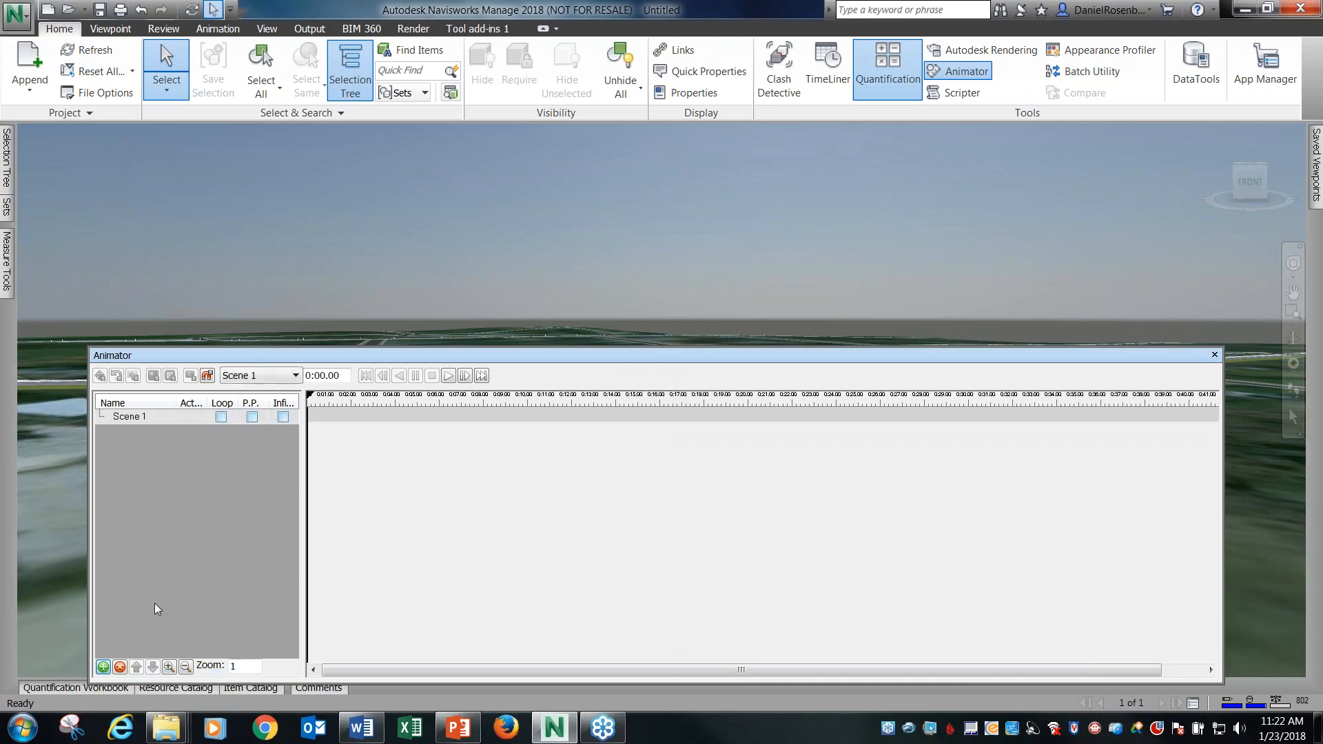
# Add a blank camera to Scene 1 and keep its default name.
pyautogui.rightClick(156, 416)
pyautogui.moveTo(184, 443)
pyautogui.click(329, 448)
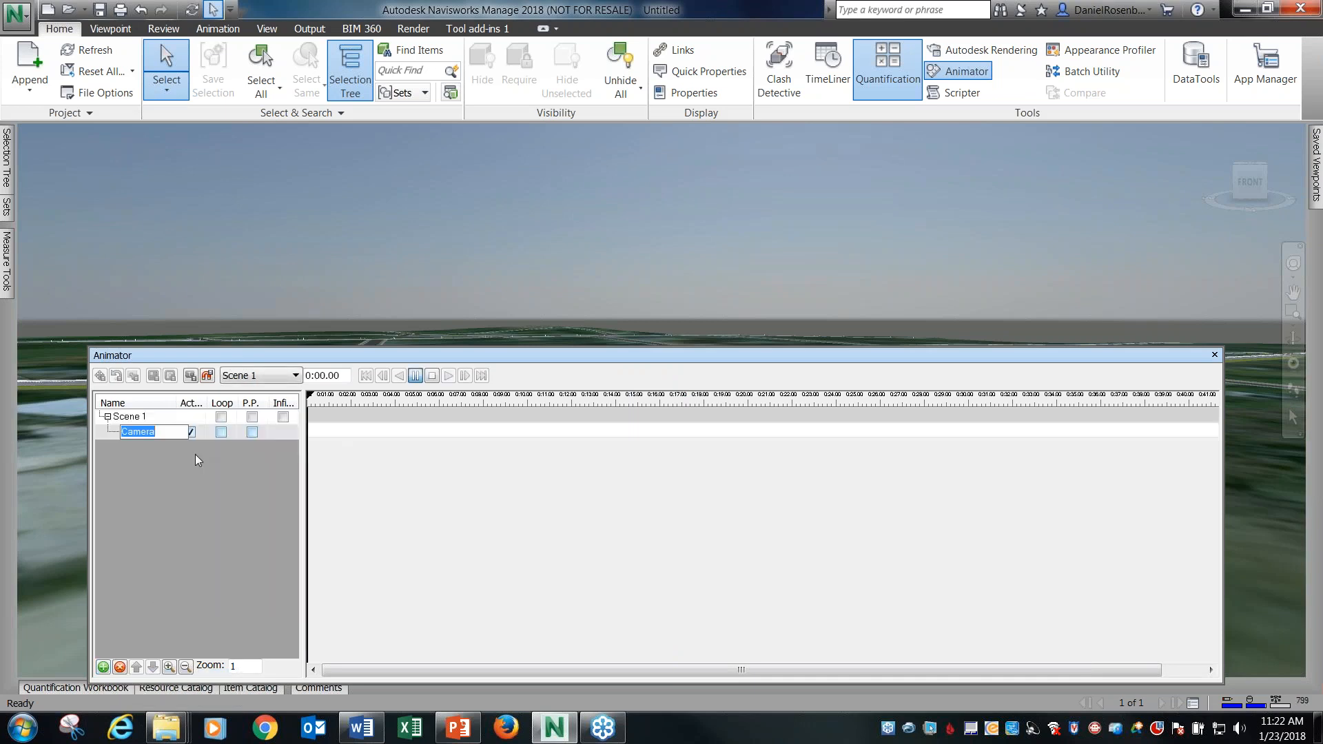
pyautogui.click(226, 468)
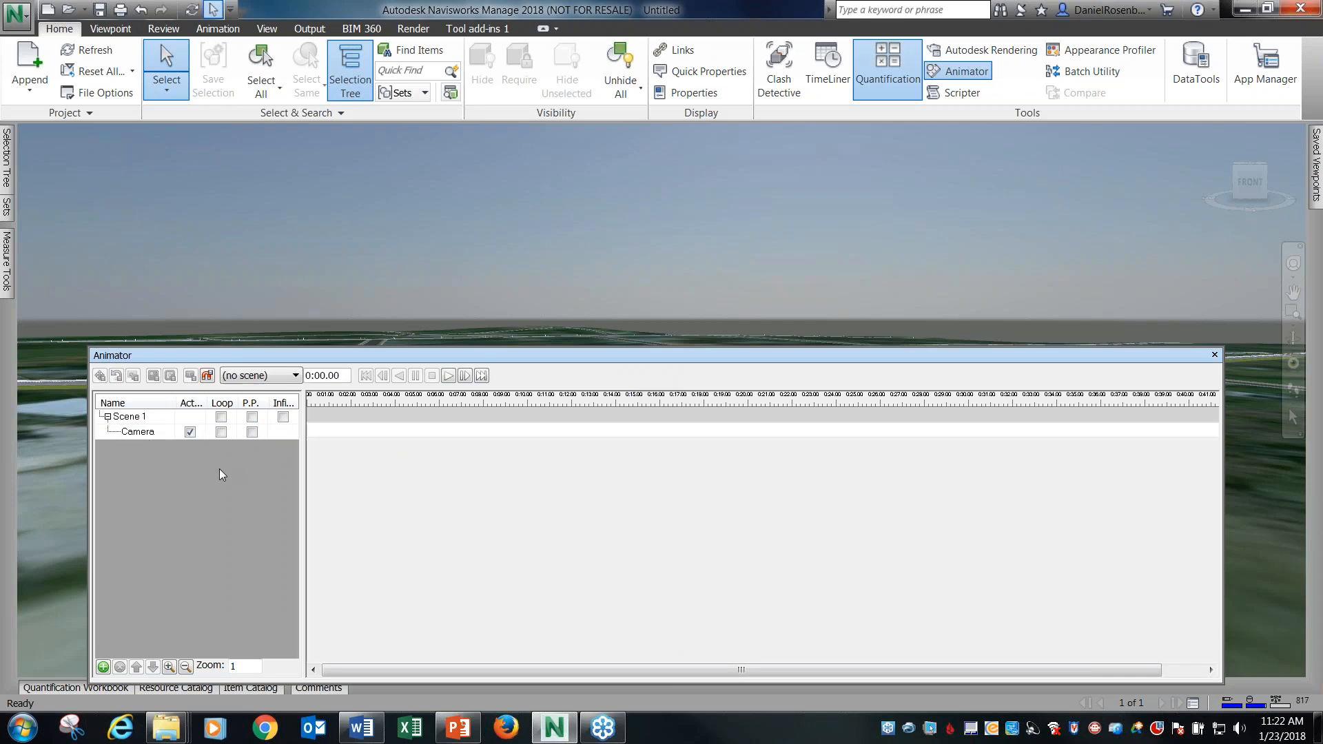
# Uncover the building behind the Animator window and capture the camera's keyframe of BE 01 Front at 0:00.00.
pyautogui.click(133, 432)
pyautogui.moveTo(506, 354); pyautogui.dragTo(462, 443)
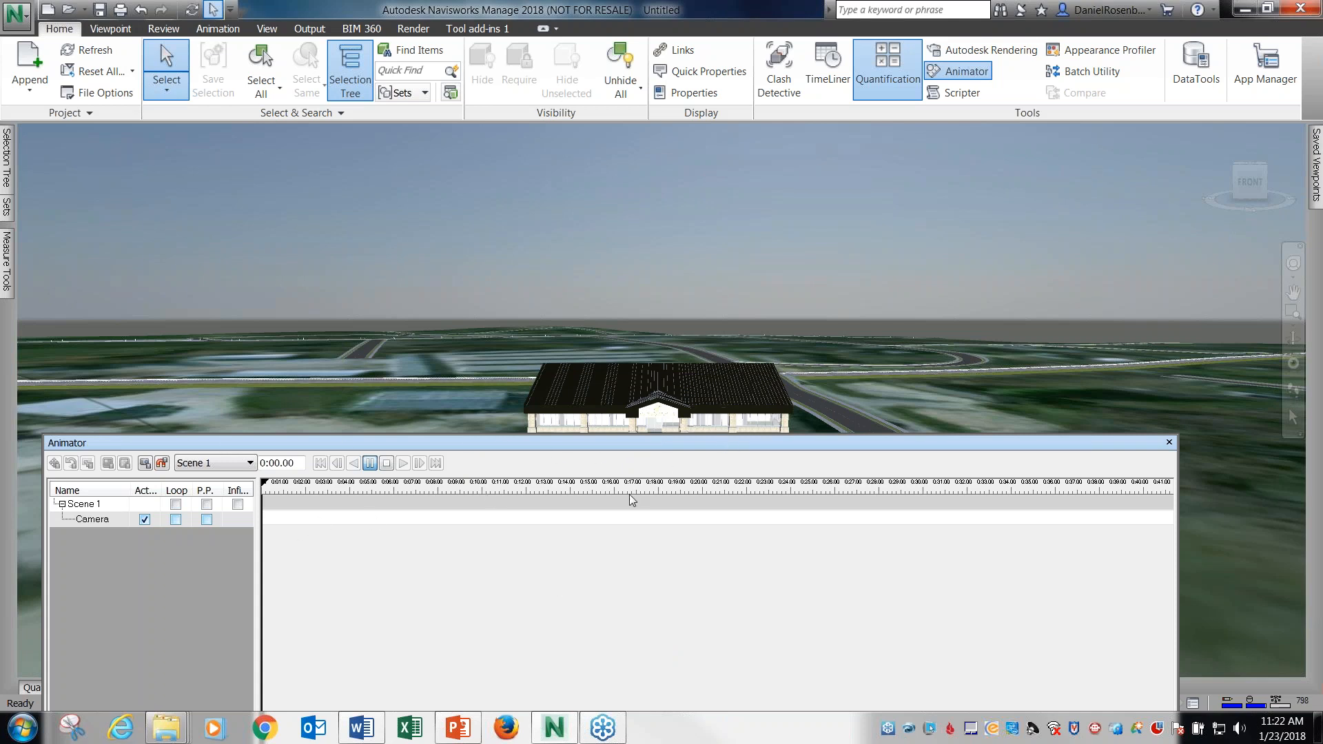
pyautogui.moveTo(655, 443); pyautogui.dragTo(666, 452)
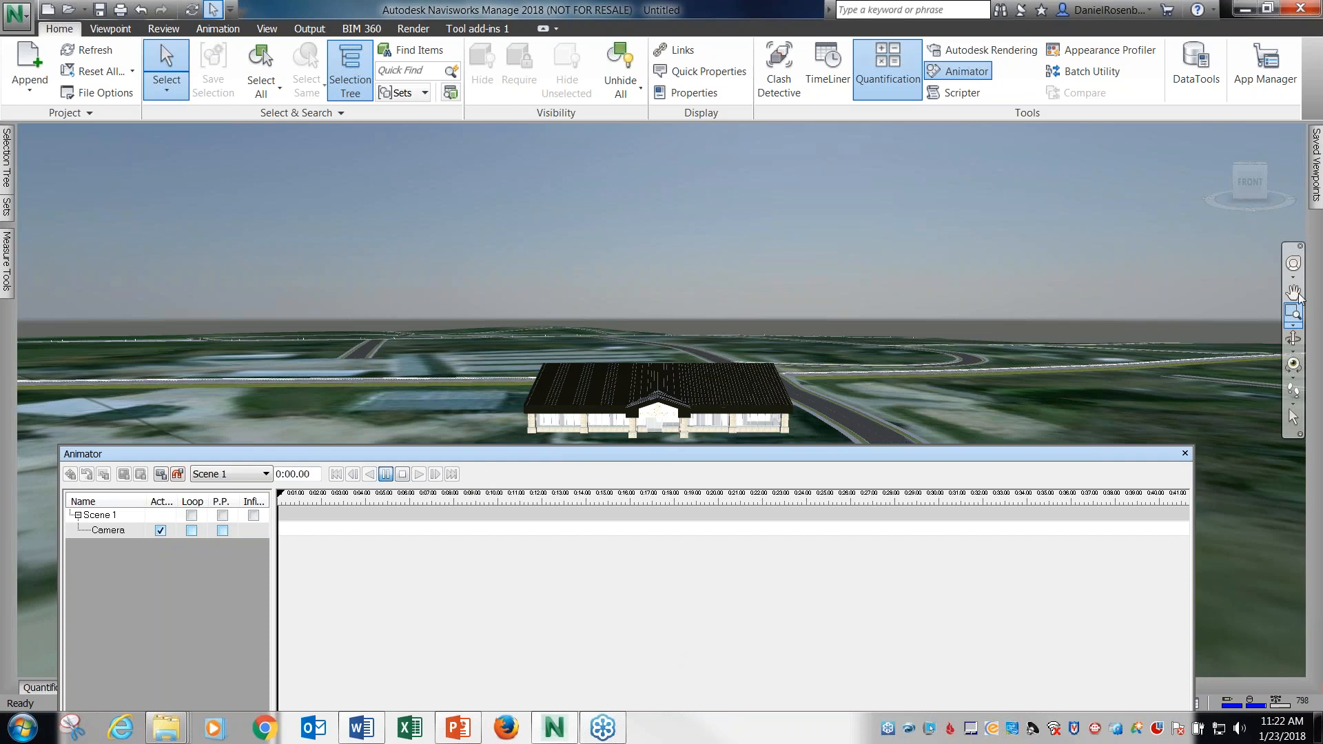
pyautogui.moveTo(1318, 182)
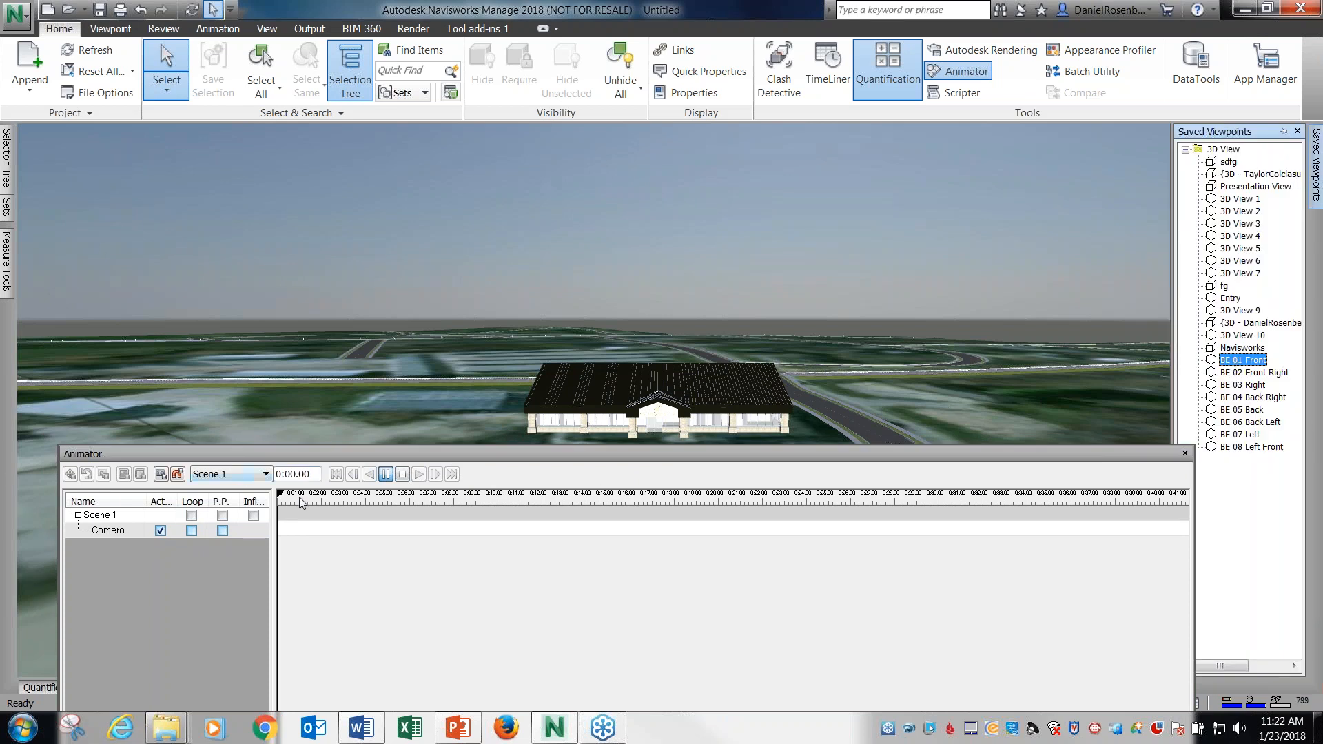
pyautogui.click(162, 475)
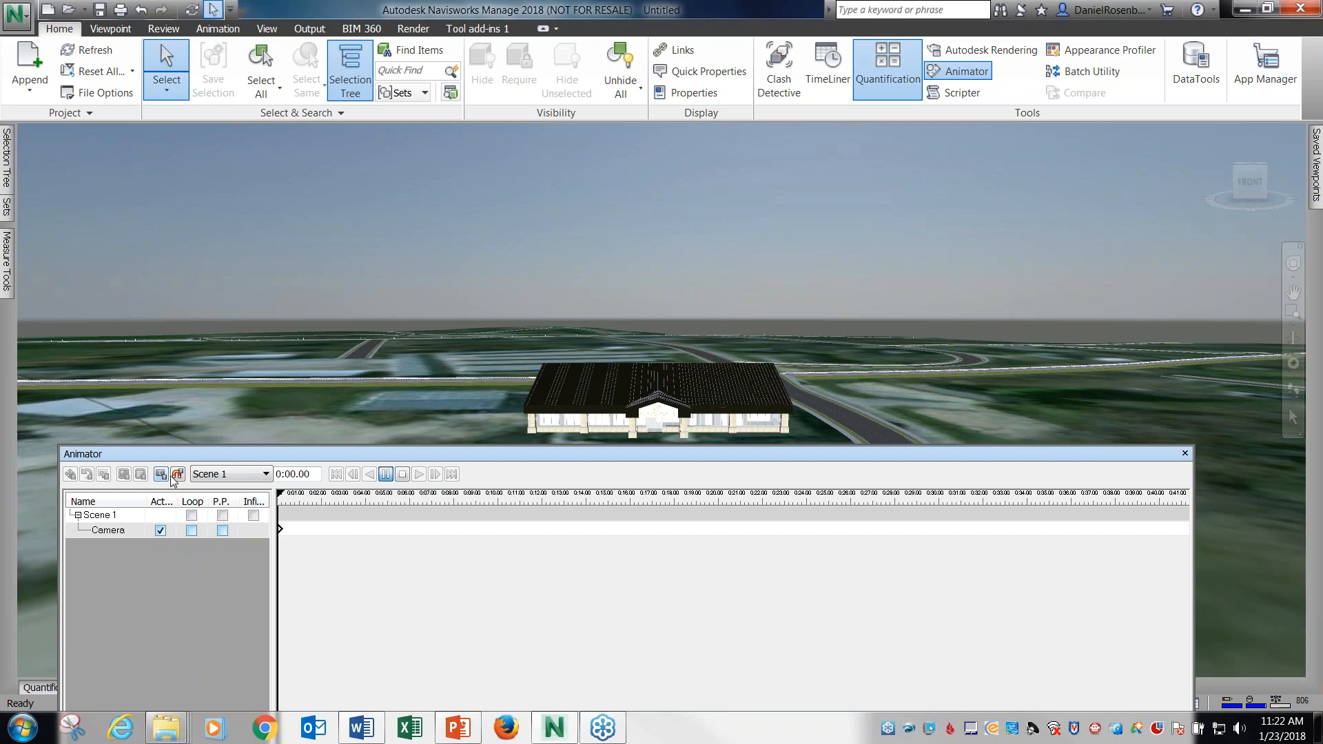
# Set the animation time to 0:03.00 and capture a camera keyframe from the BE 02 Front Right viewpoint.
pyautogui.moveTo(282, 500); pyautogui.dragTo(290, 474)
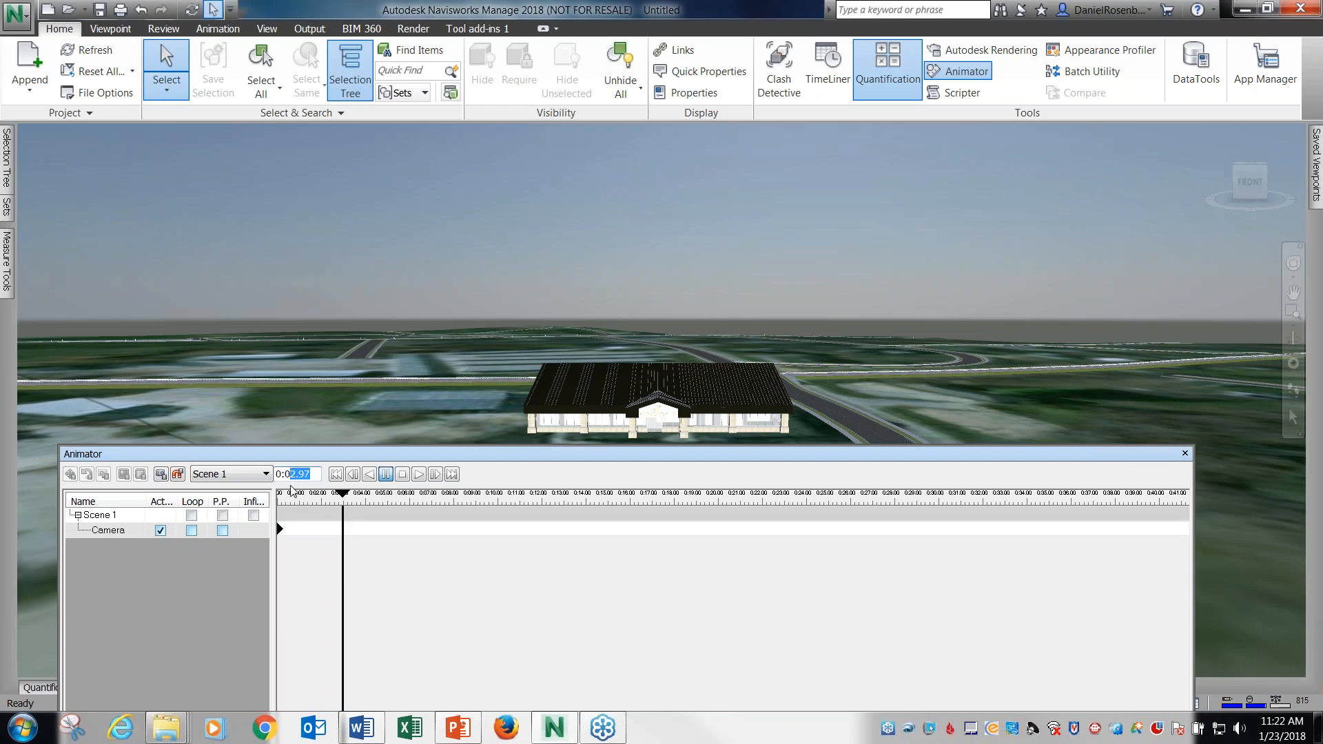
pyautogui.write('3.00')
pyautogui.press('Return')
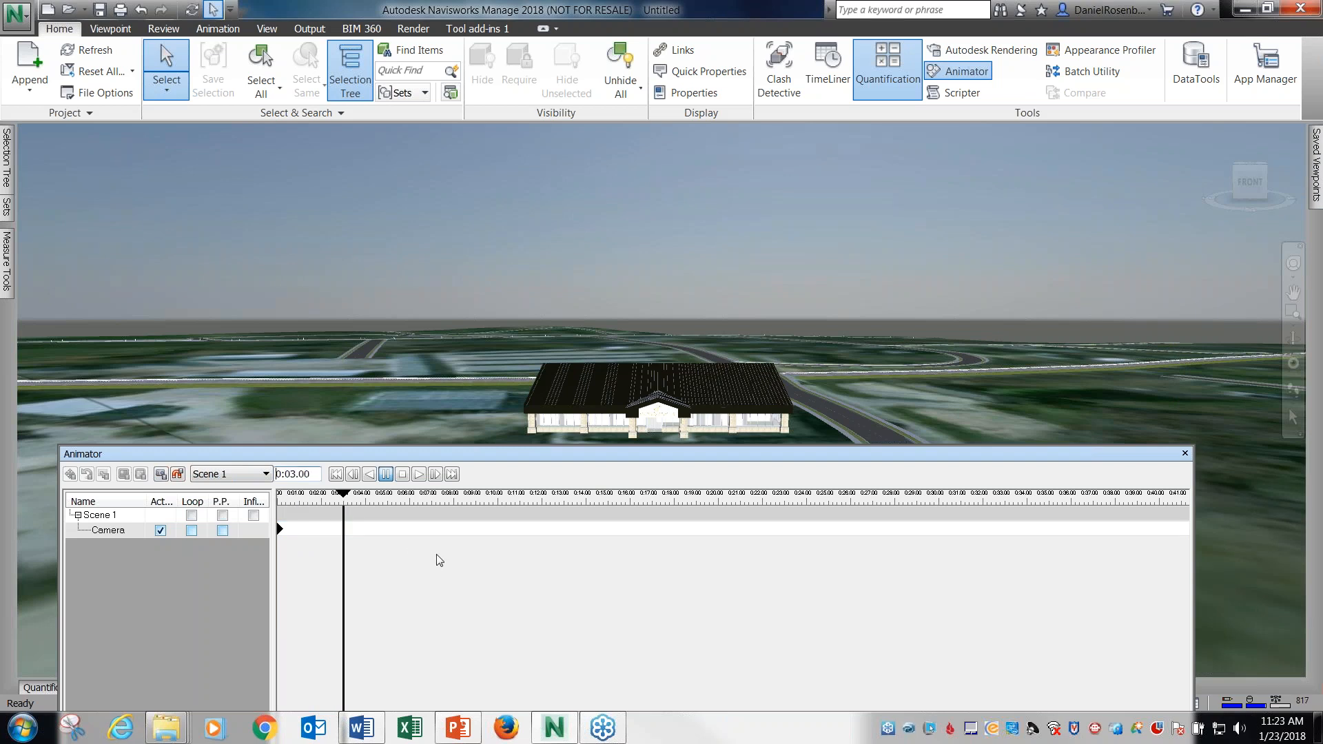
pyautogui.moveTo(1317, 177)
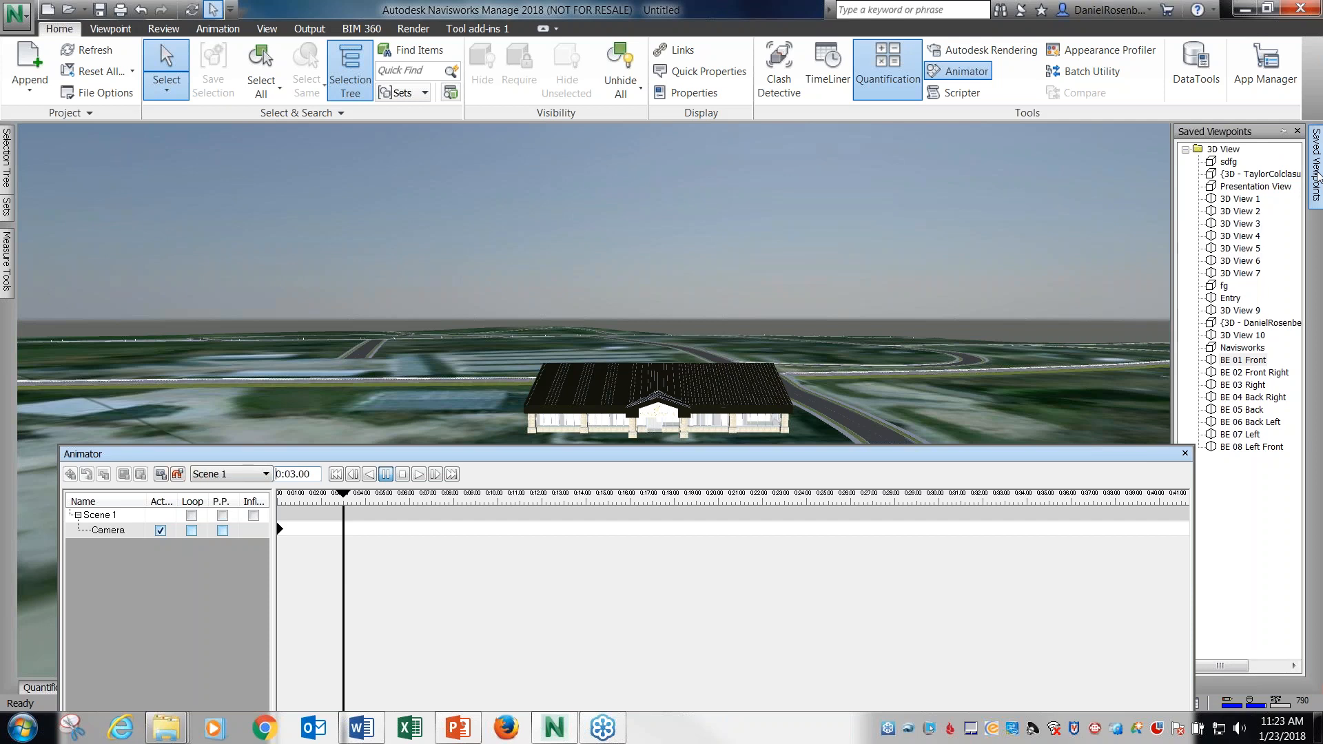
pyautogui.click(1253, 372)
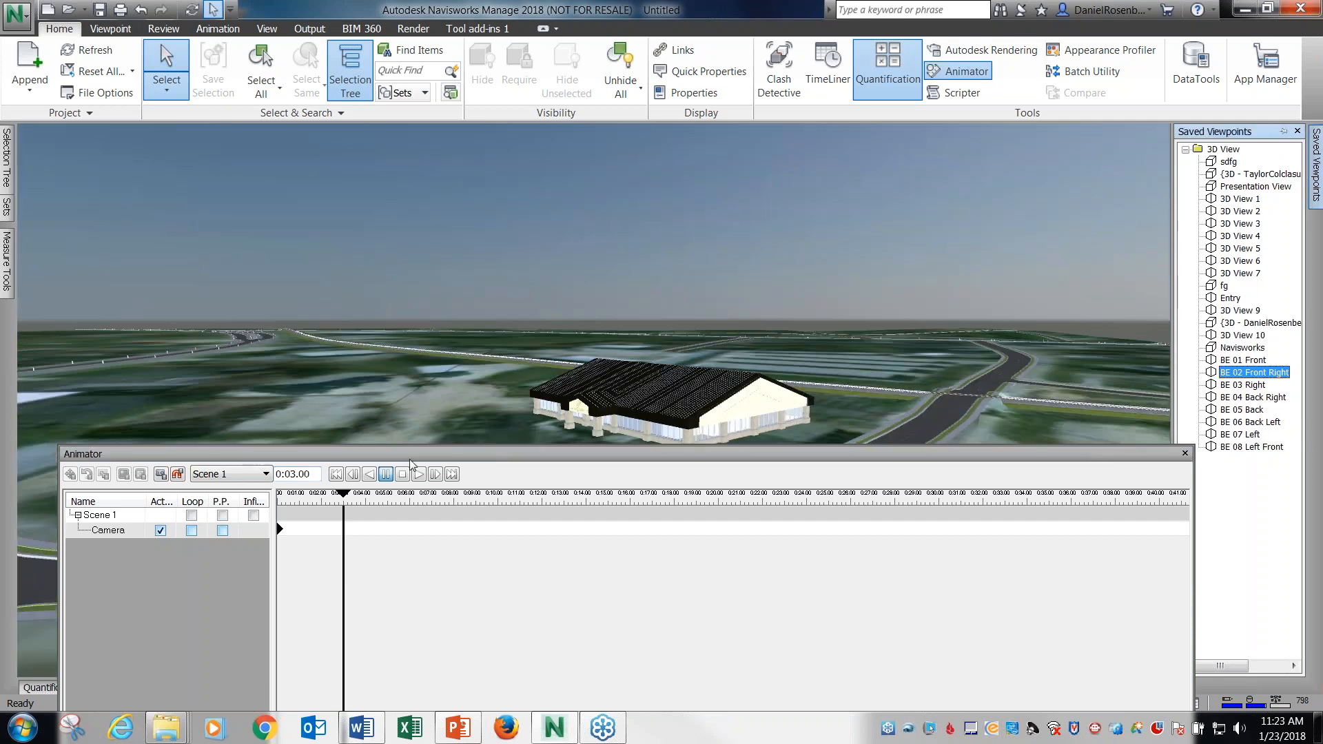
pyautogui.click(160, 474)
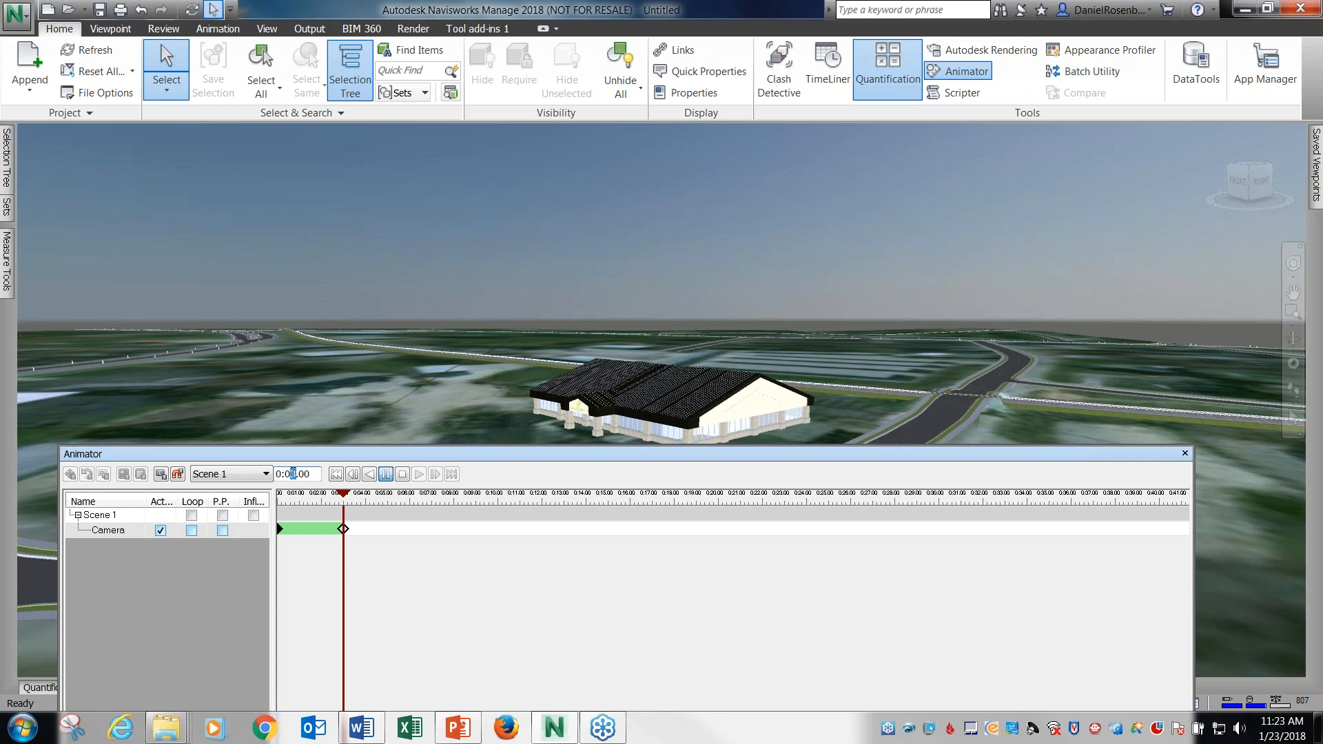
# Set the animation time to 0:06.00 and capture a camera keyframe from the BE 03 Right viewpoint.
pyautogui.press('Return')
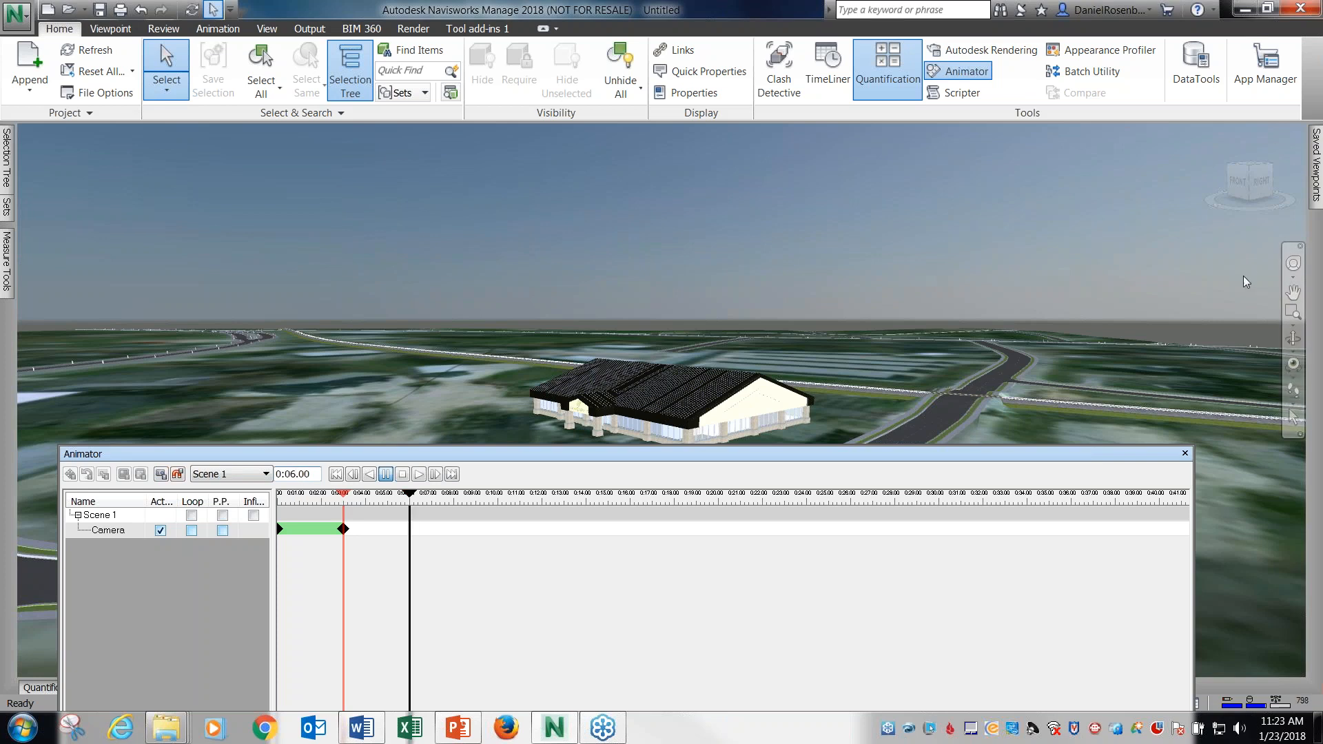
pyautogui.moveTo(1316, 186)
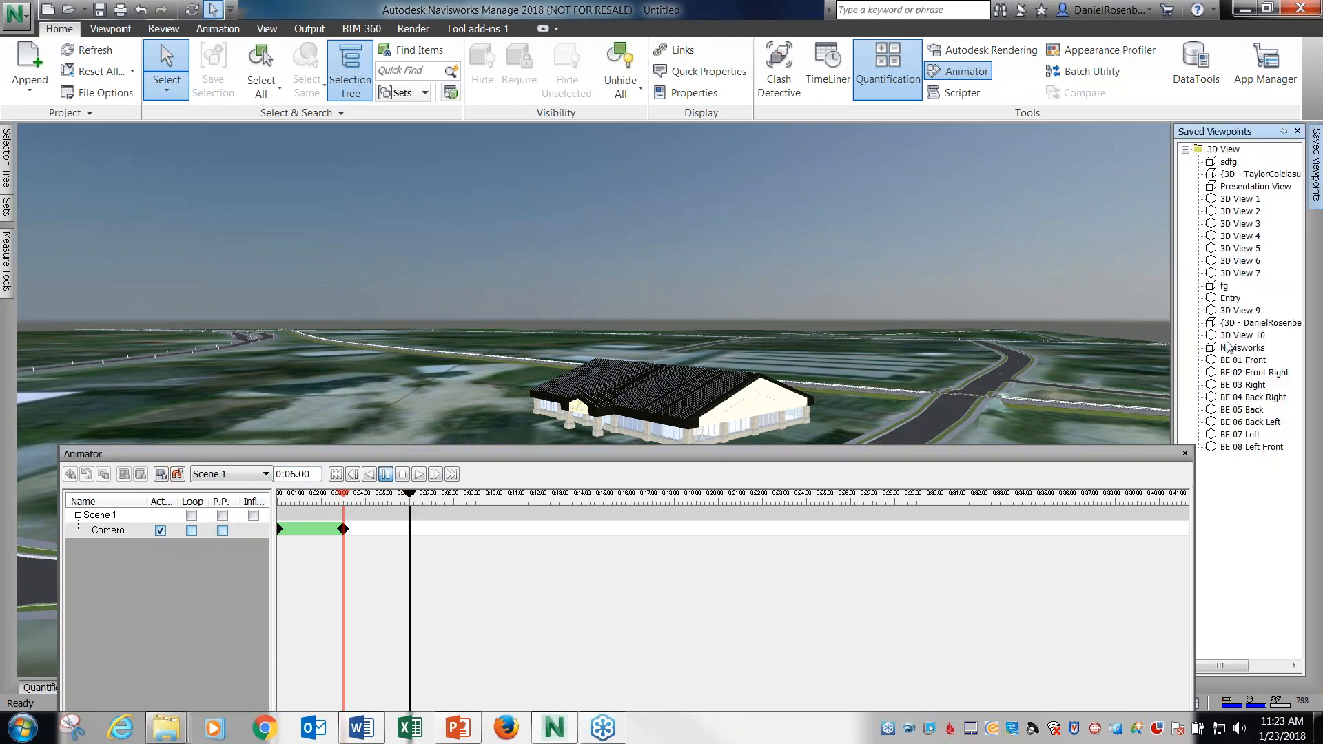
pyautogui.click(1238, 385)
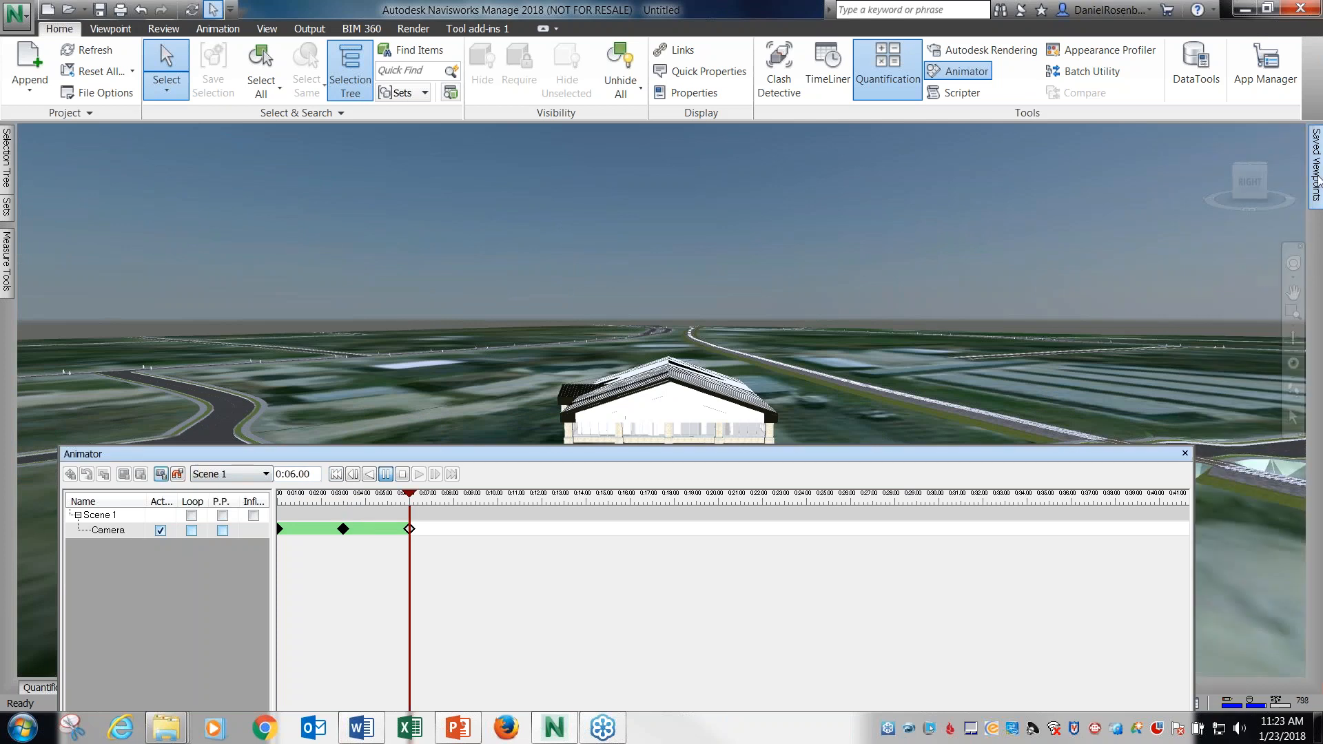
# Set the animation time to 0:09.00 and capture a camera keyframe from the BE 04 Back Right viewpoint.
pyautogui.moveTo(1315, 169)
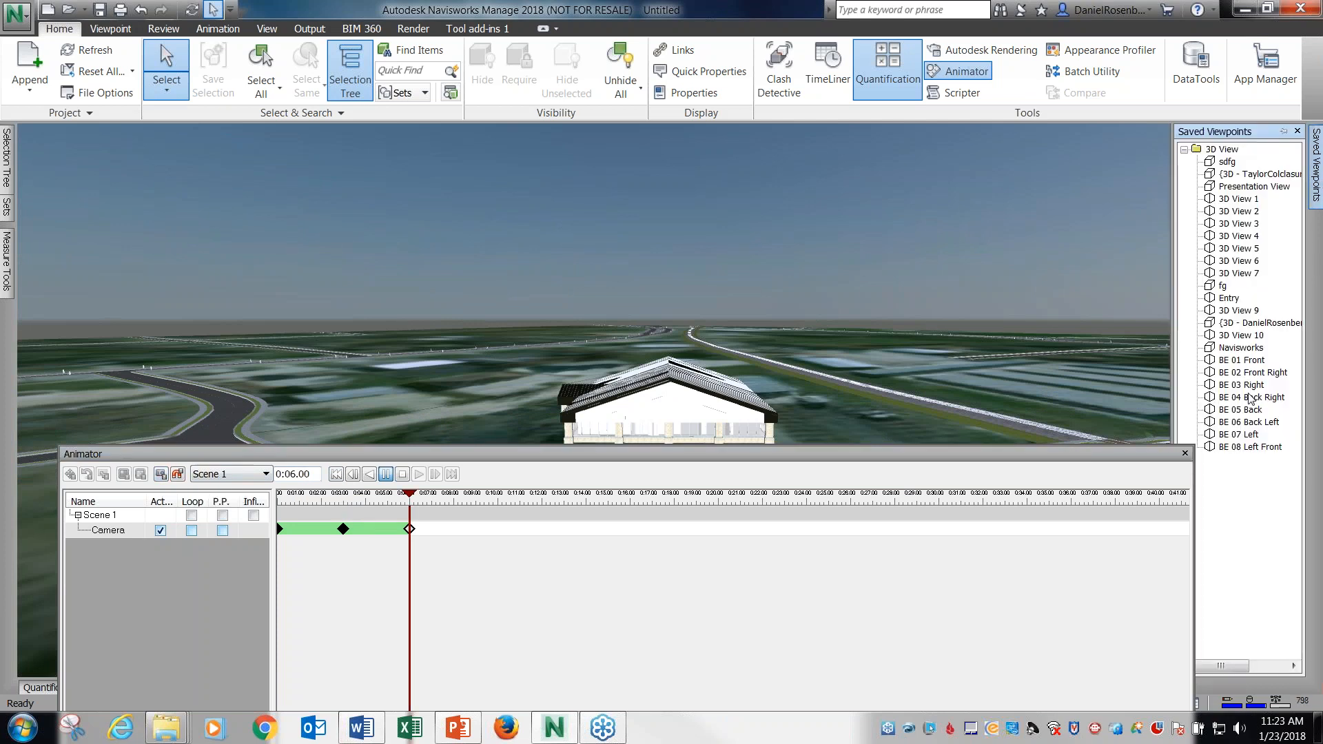
pyautogui.click(1250, 399)
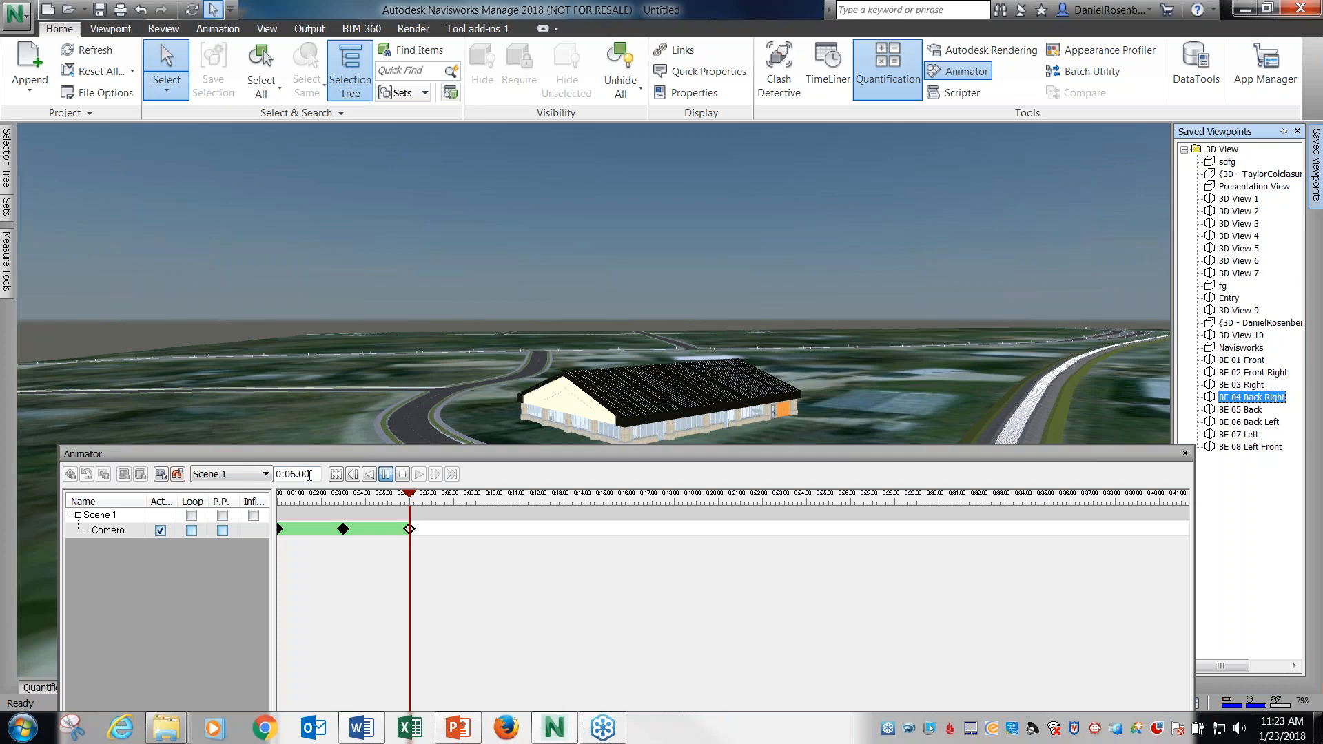
pyautogui.click(292, 474)
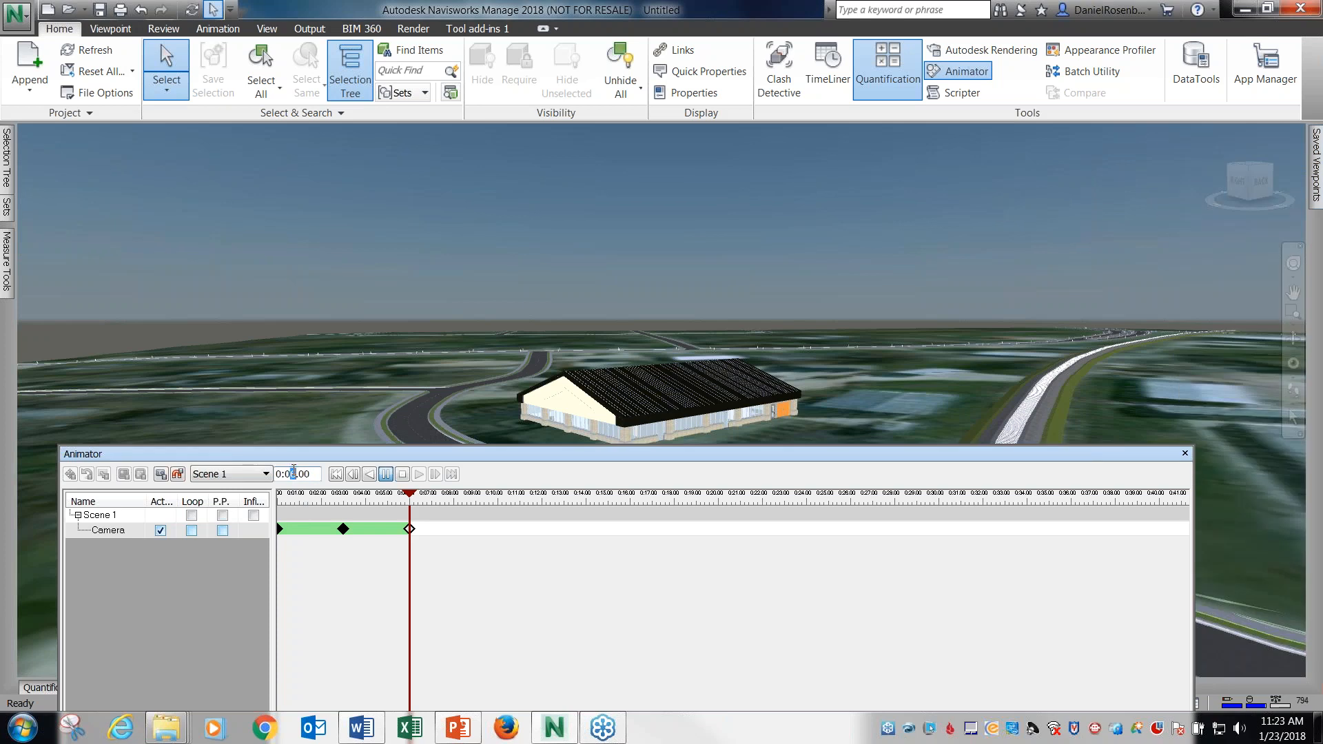
pyautogui.press('Return')
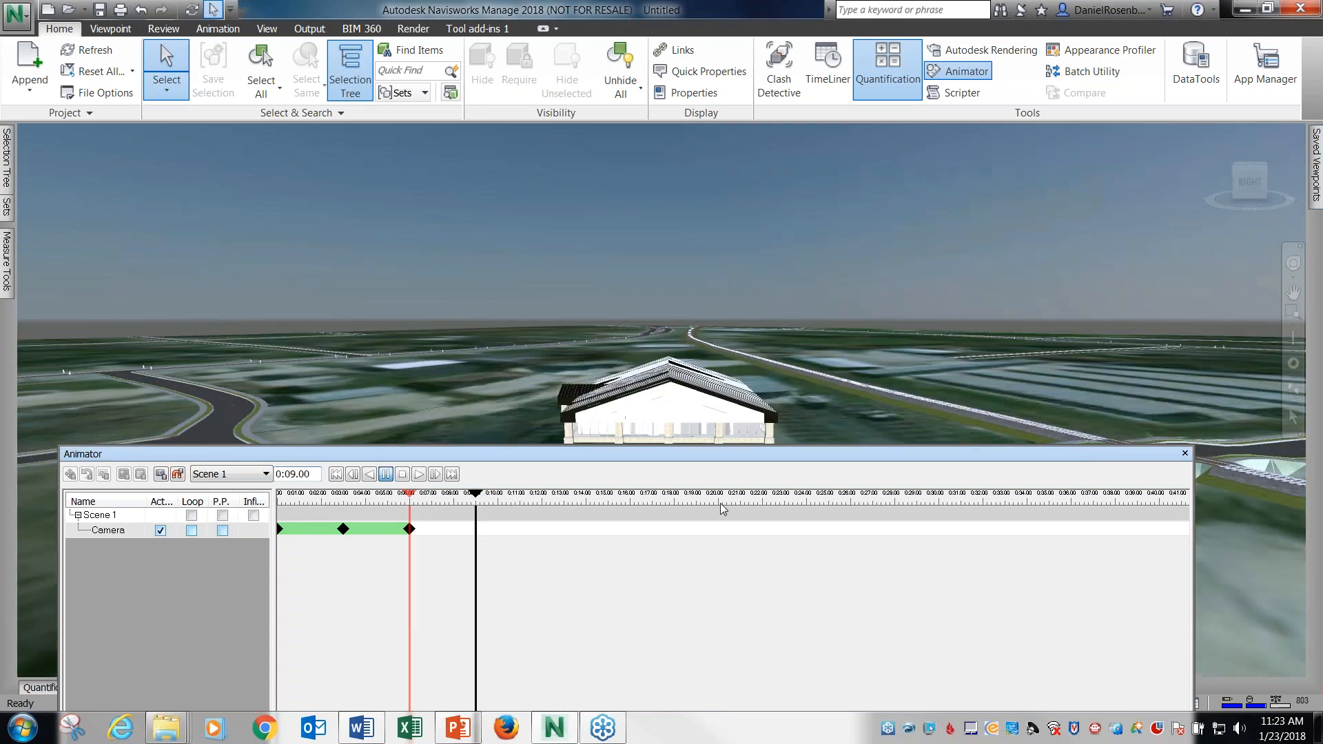
pyautogui.moveTo(1317, 195)
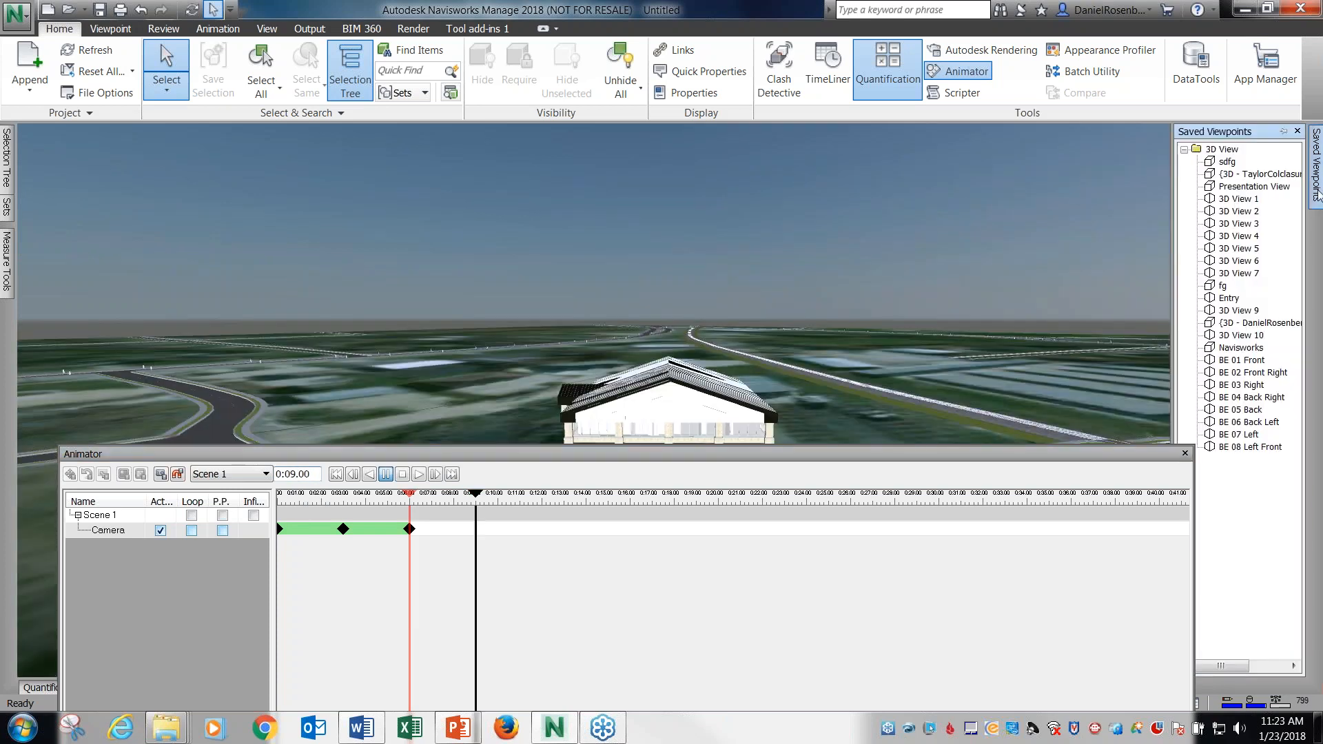
pyautogui.click(1233, 397)
pyautogui.click(162, 473)
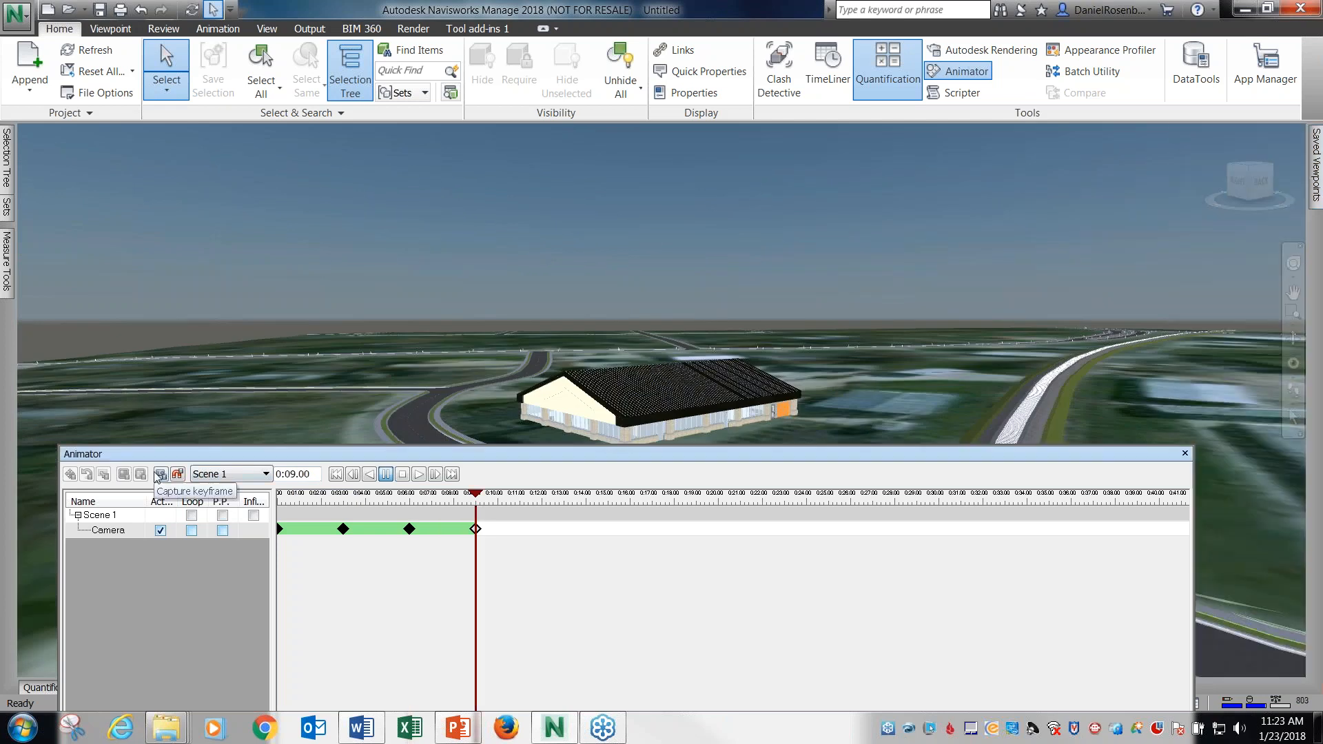
# Play the camera animation from the start and lower the Animator window to uncover more of the building.
pyautogui.click(402, 474)
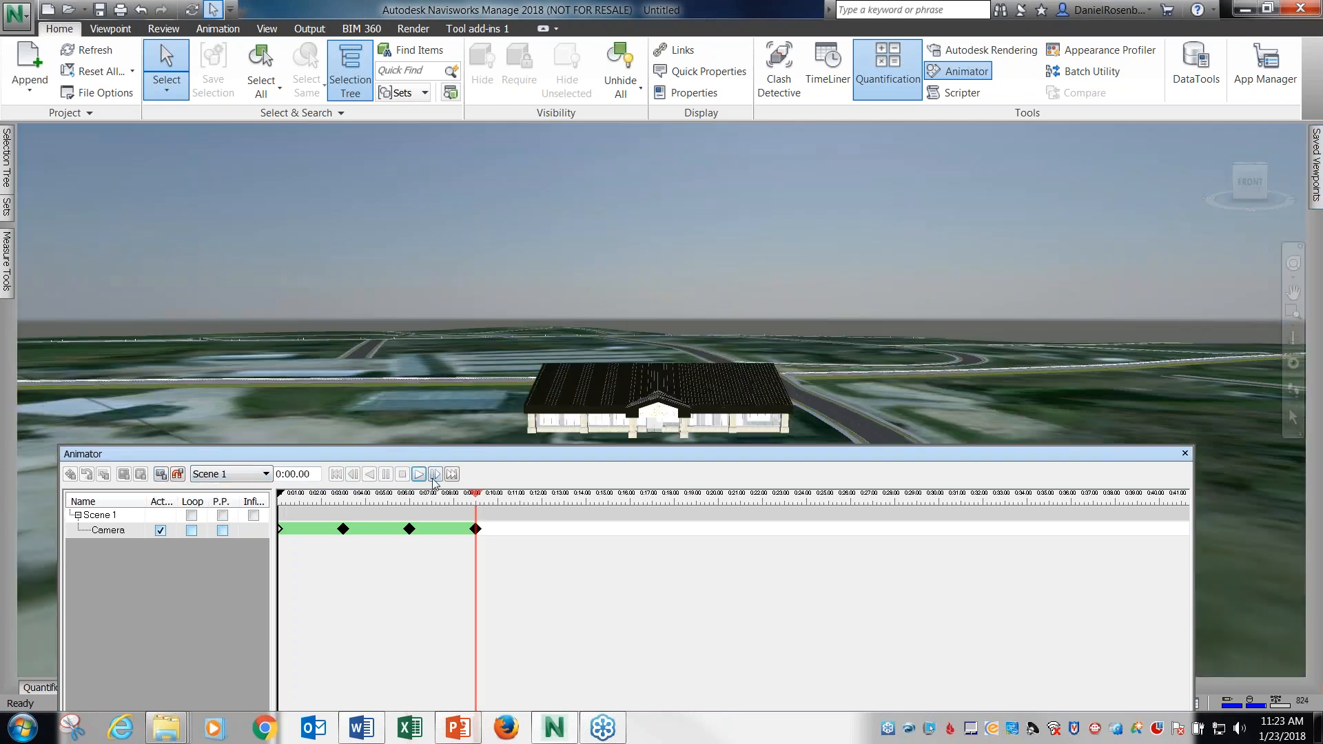
pyautogui.click(419, 474)
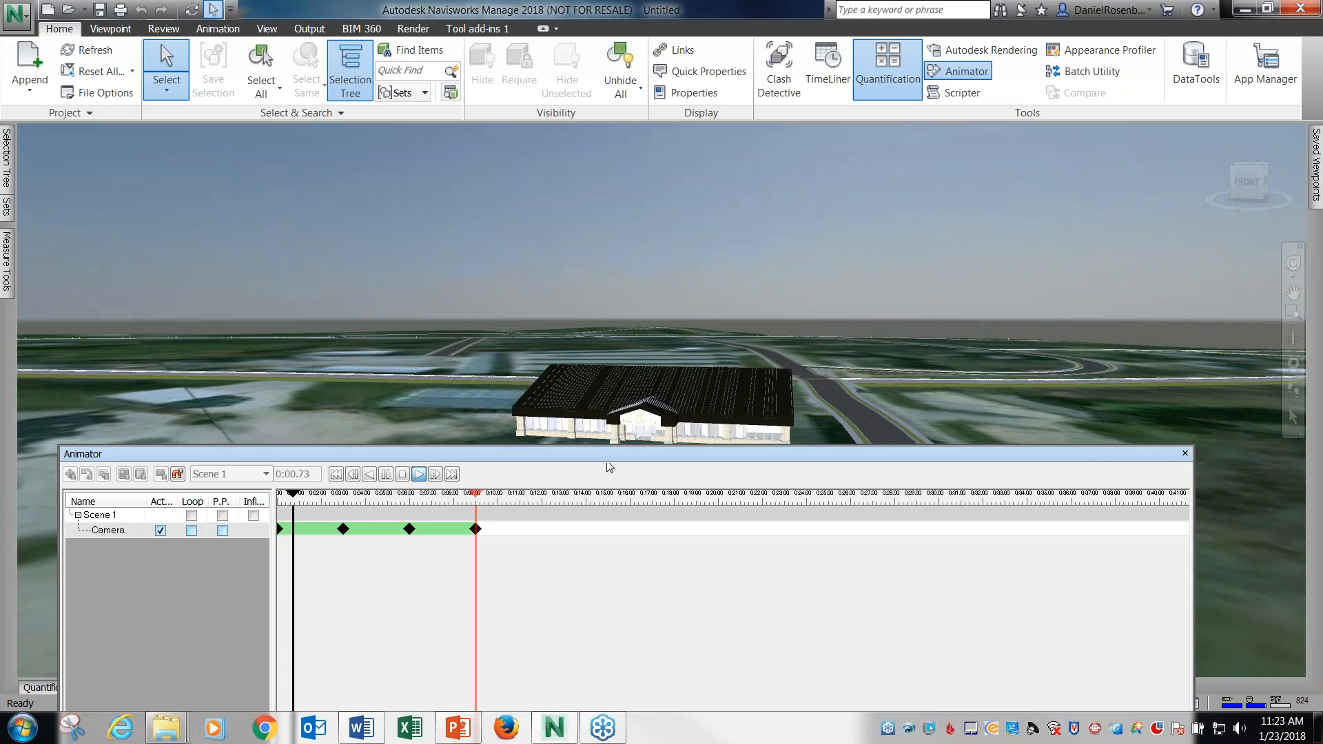
pyautogui.moveTo(607, 458); pyautogui.dragTo(601, 536)
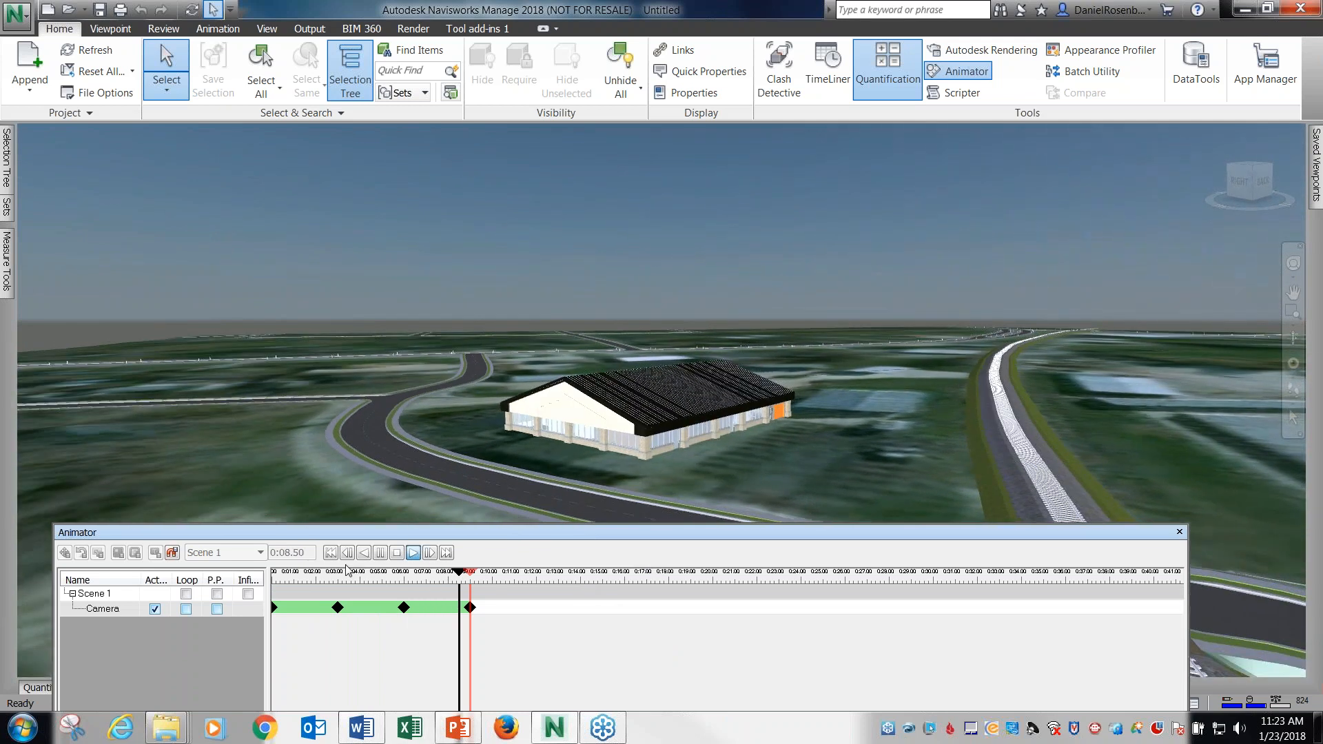
# Set the animation time to 0:12.00 and capture a camera keyframe from the BE 05 Back viewpoint.
pyautogui.click(291, 552)
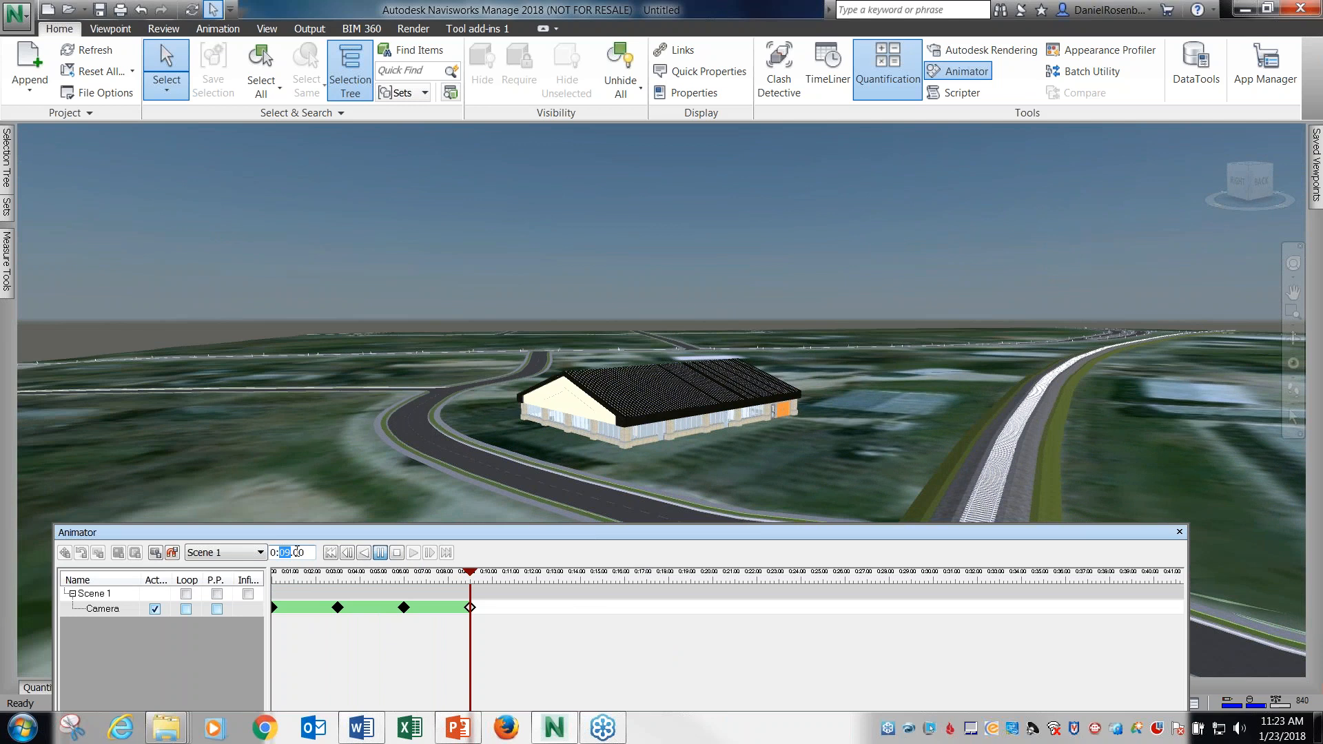
pyautogui.write('12')
pyautogui.press('Return')
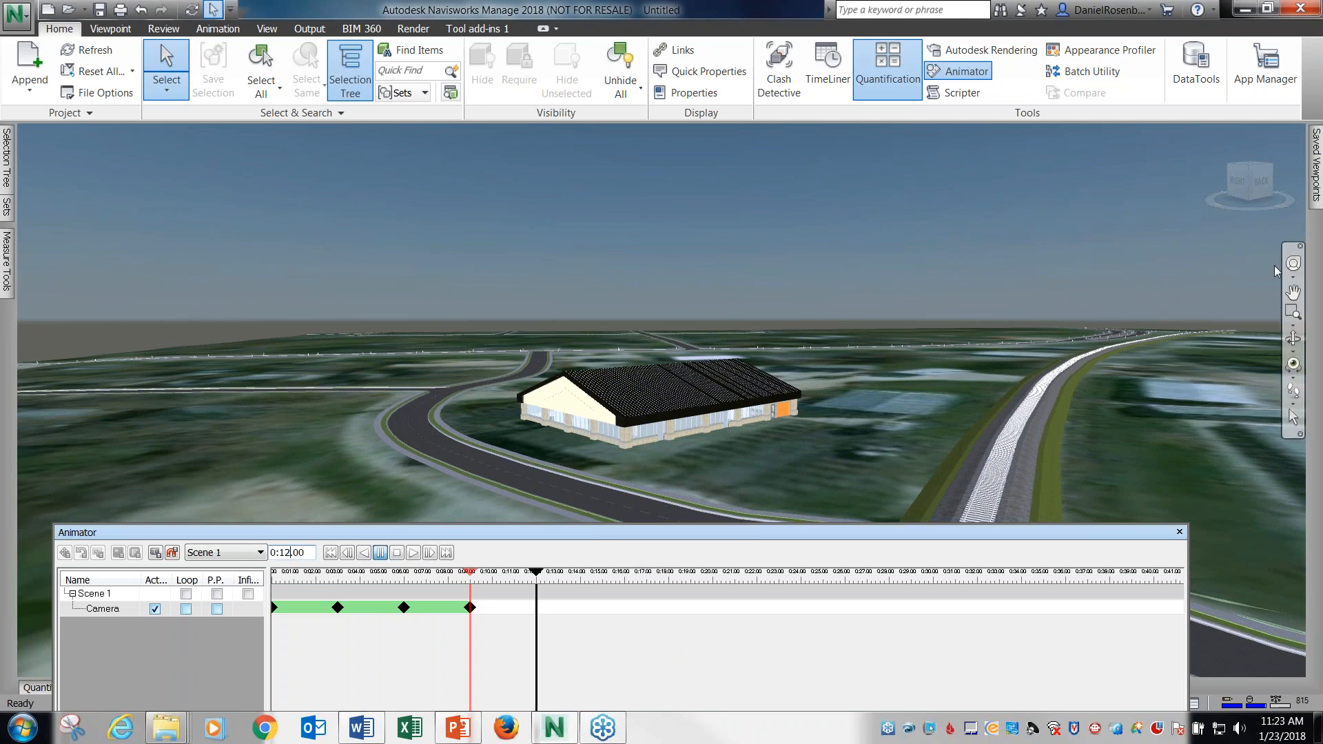
pyautogui.moveTo(1316, 178)
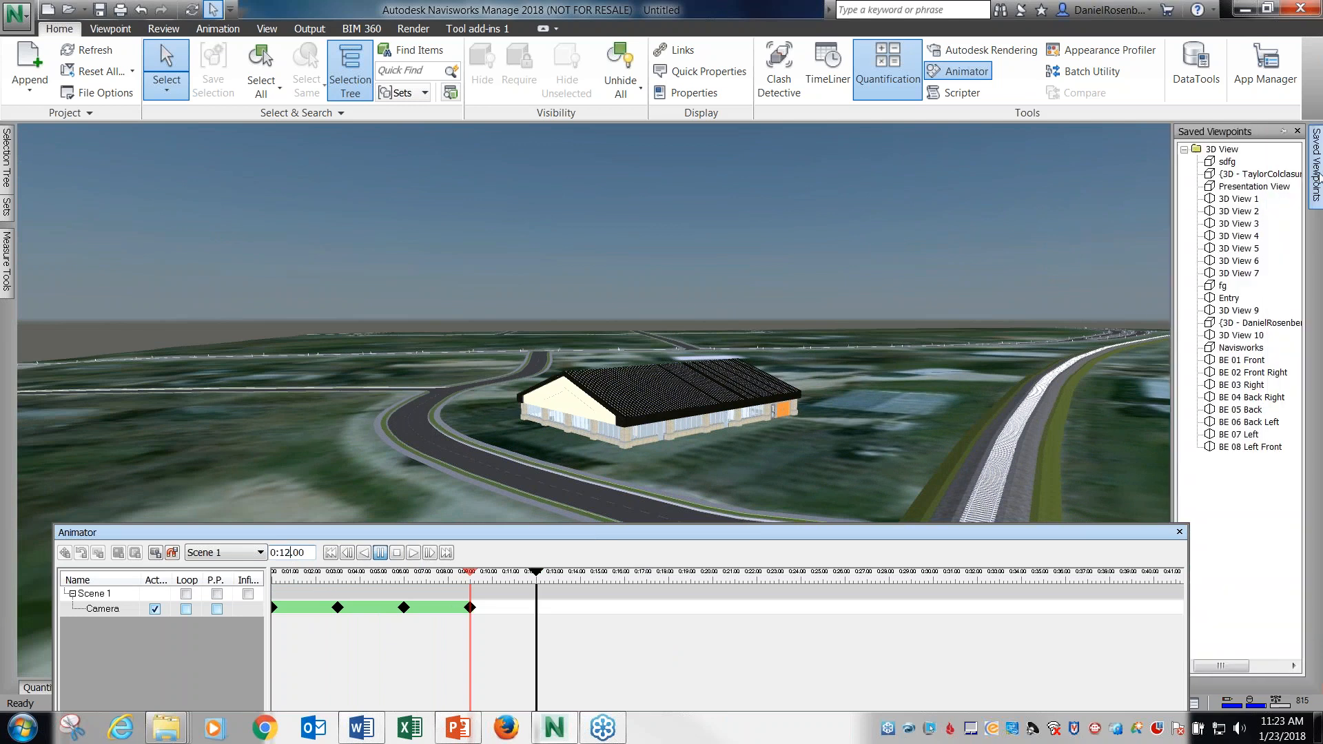
pyautogui.click(1240, 411)
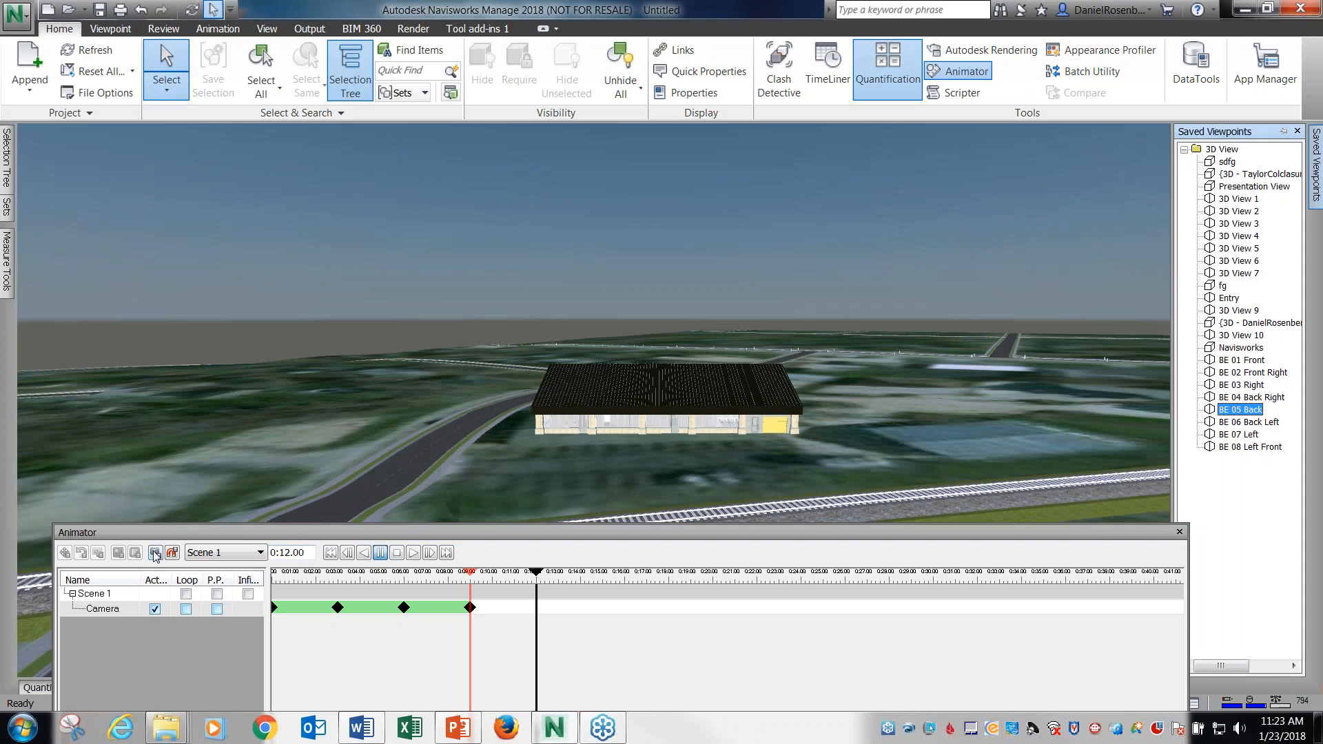
pyautogui.click(155, 554)
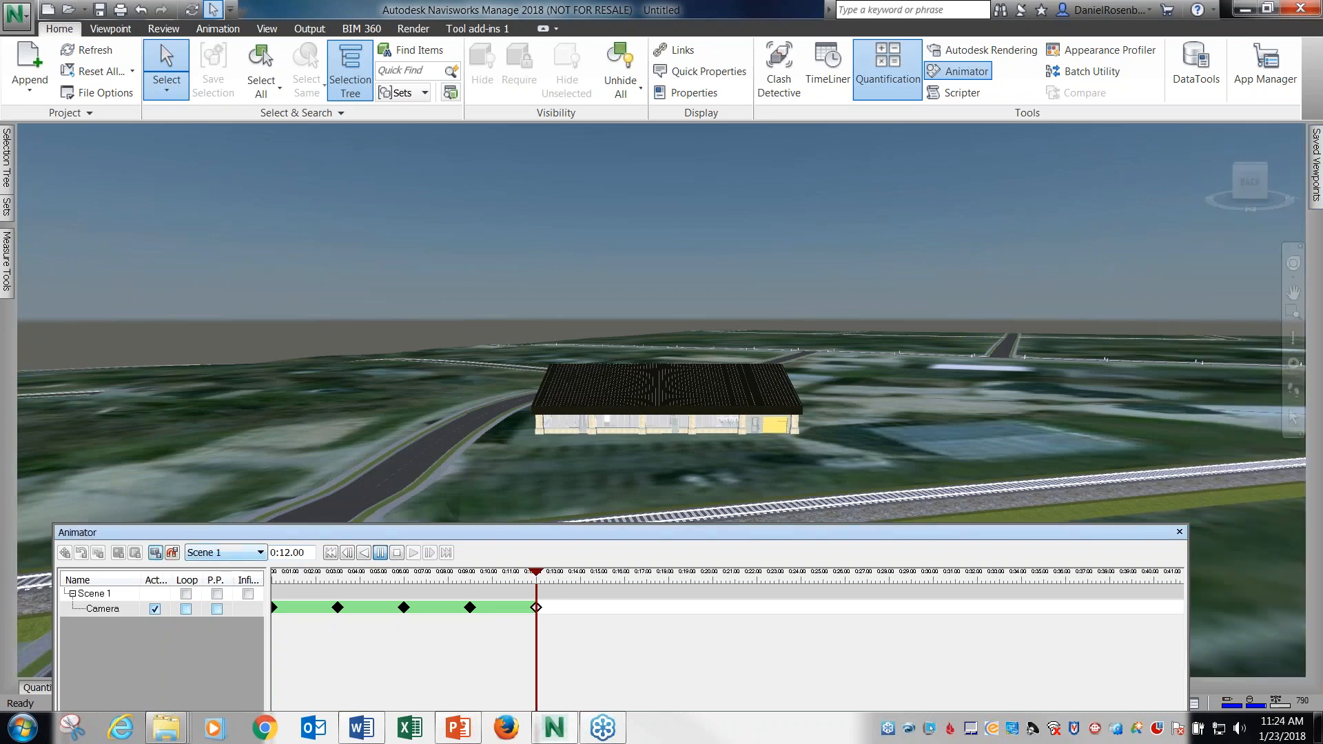
# Set the animation time to 0:15.00 and capture a camera keyframe from the BE 06 Back Left viewpoint.
pyautogui.moveTo(283, 551); pyautogui.dragTo(289, 552)
pyautogui.write('5')
pyautogui.press('Return')
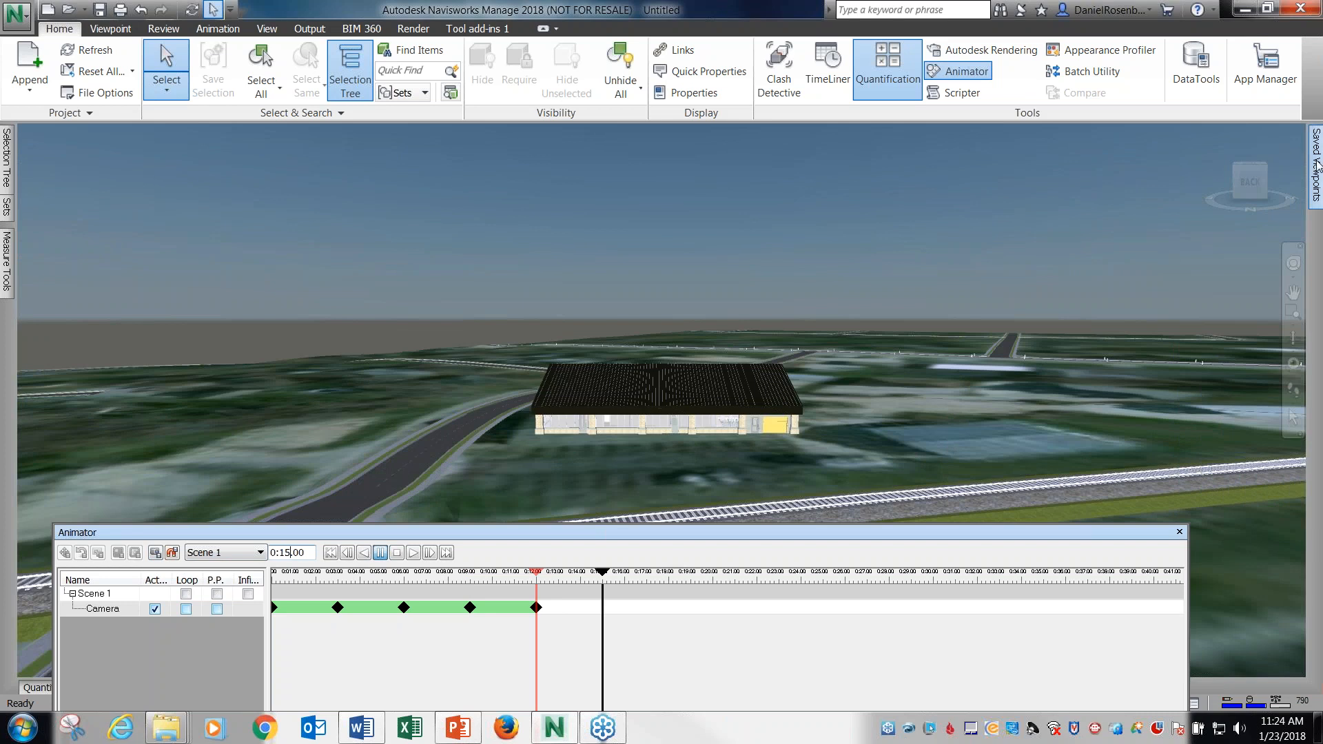
pyautogui.moveTo(1315, 165)
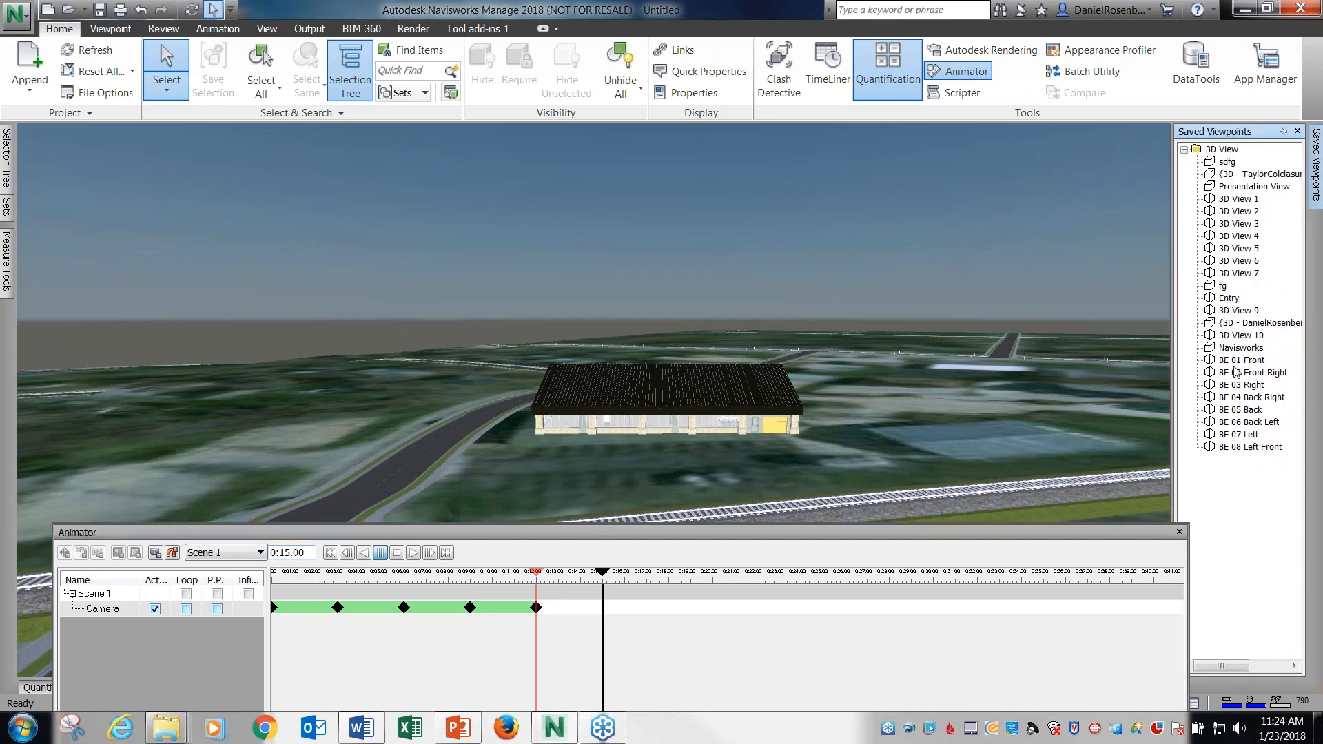
pyautogui.click(1240, 423)
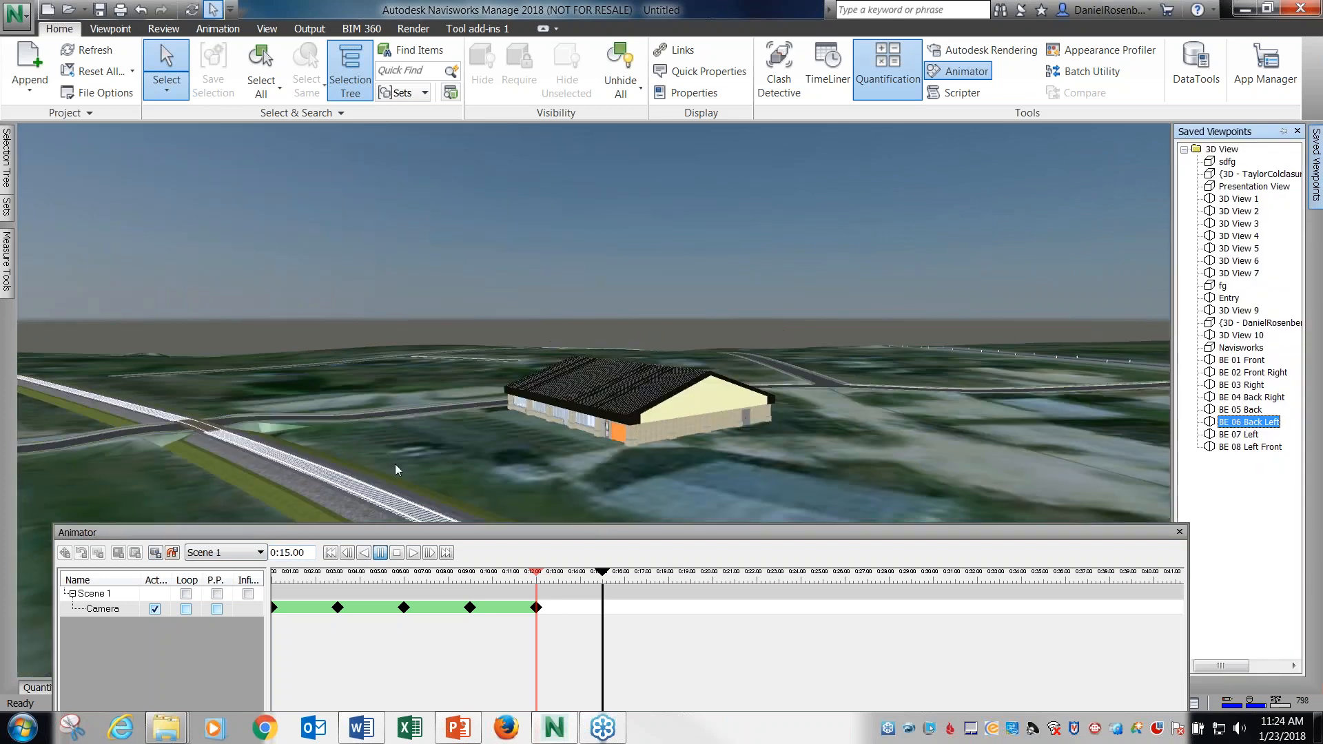
pyautogui.click(155, 552)
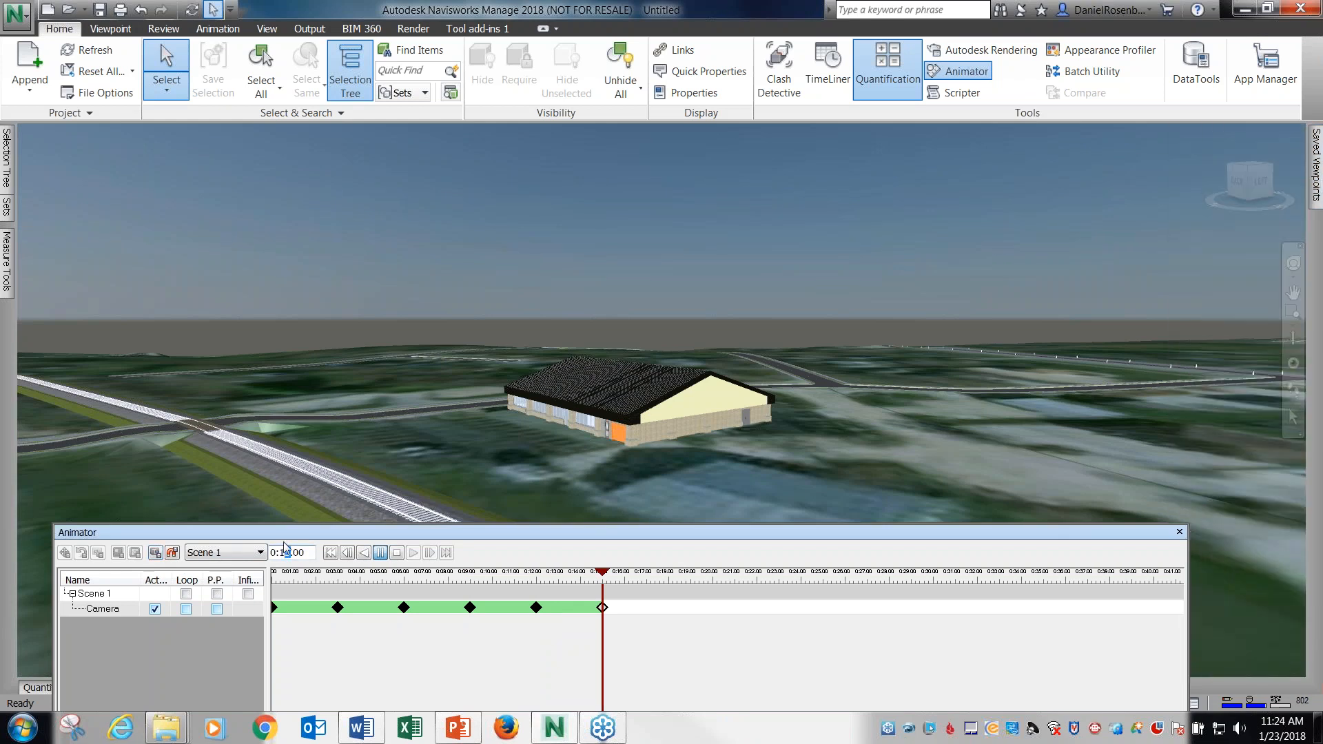
# Set the animation time to 0:18.00 and capture a camera keyframe from the BE 07 Left viewpoint.
pyautogui.click(668, 571)
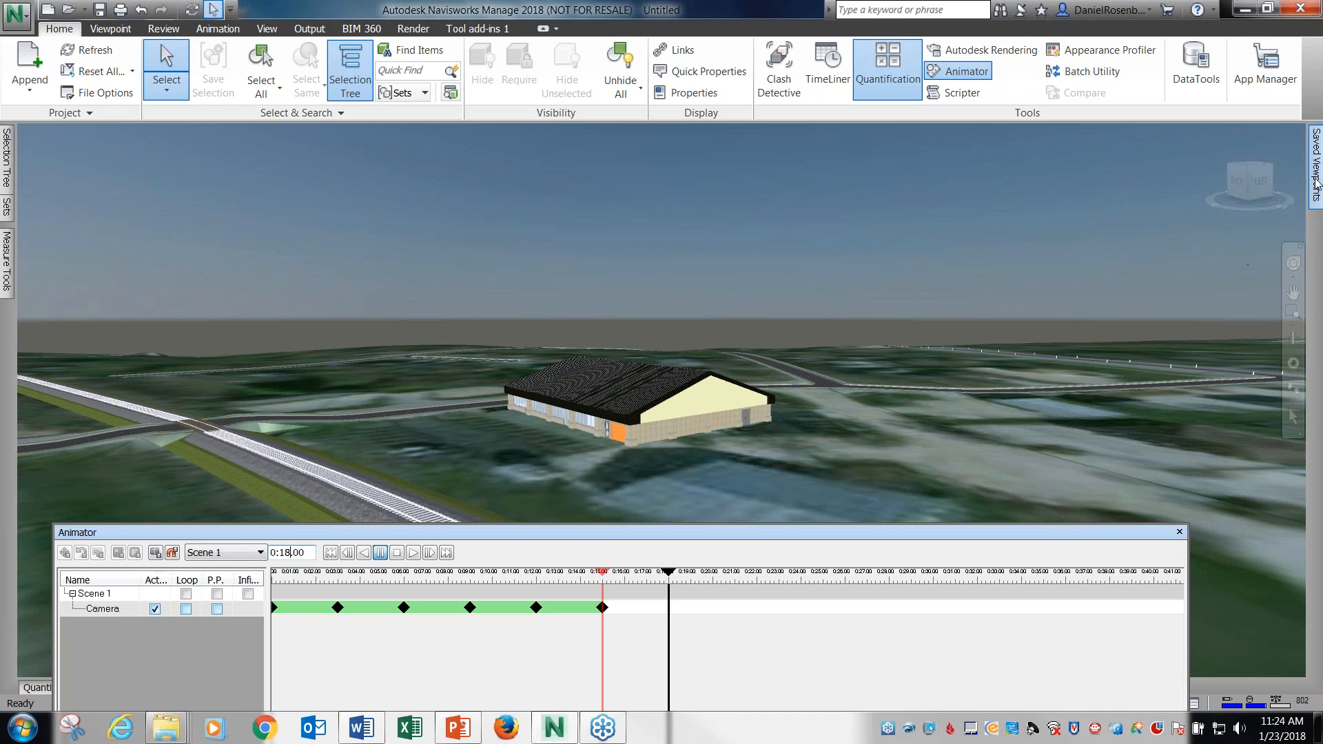
pyautogui.moveTo(1316, 179)
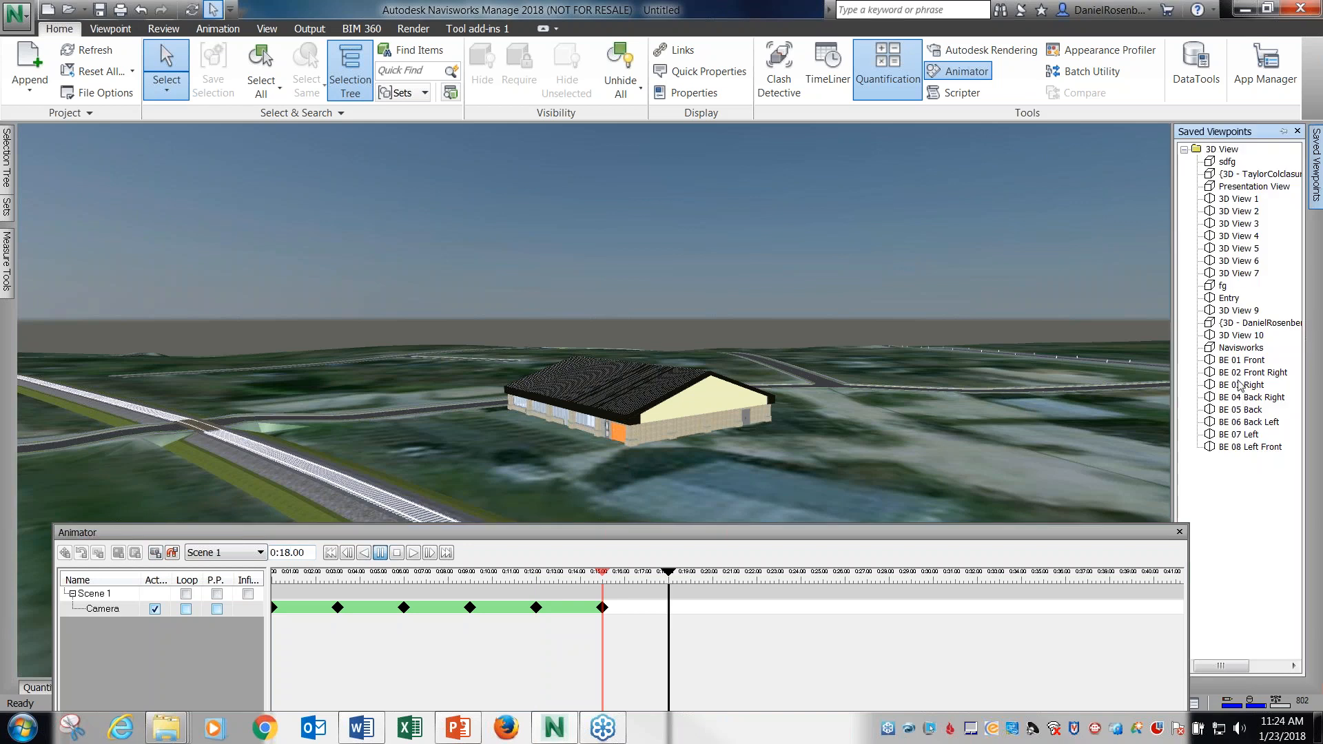
pyautogui.click(1240, 435)
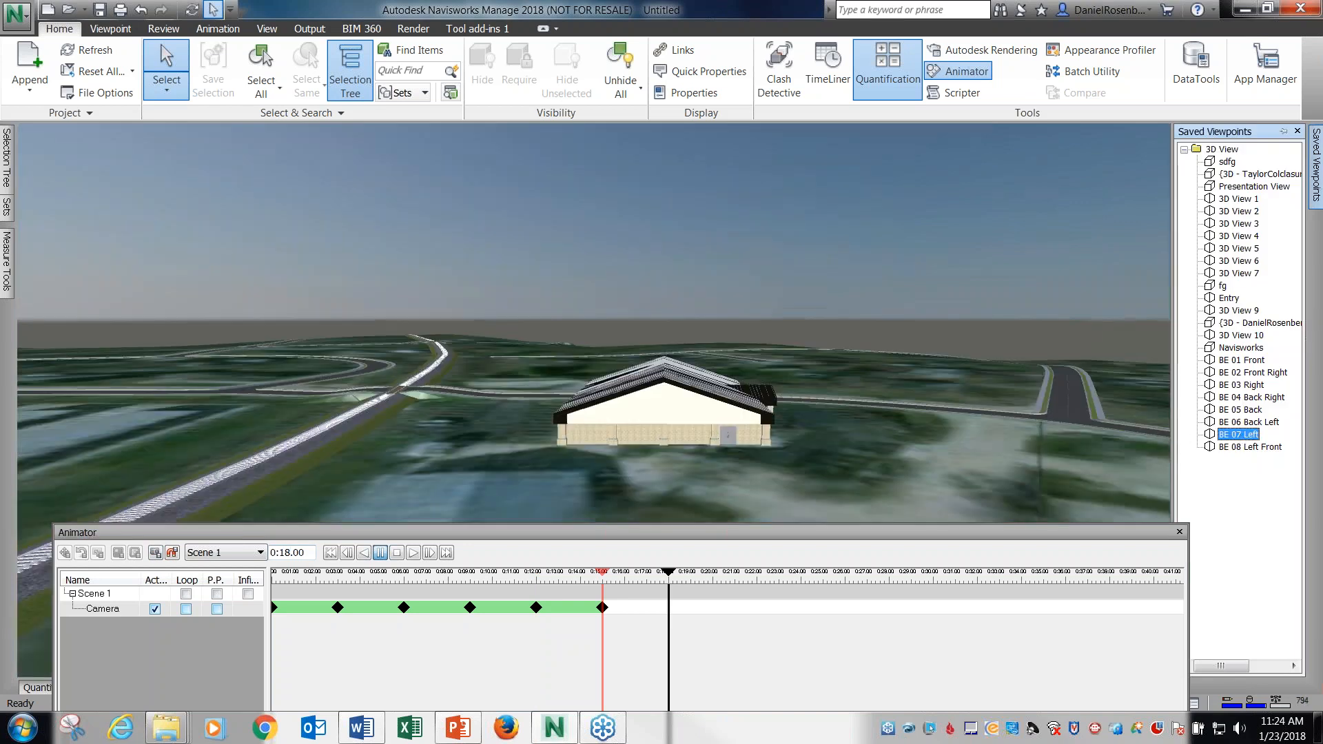
pyautogui.click(157, 553)
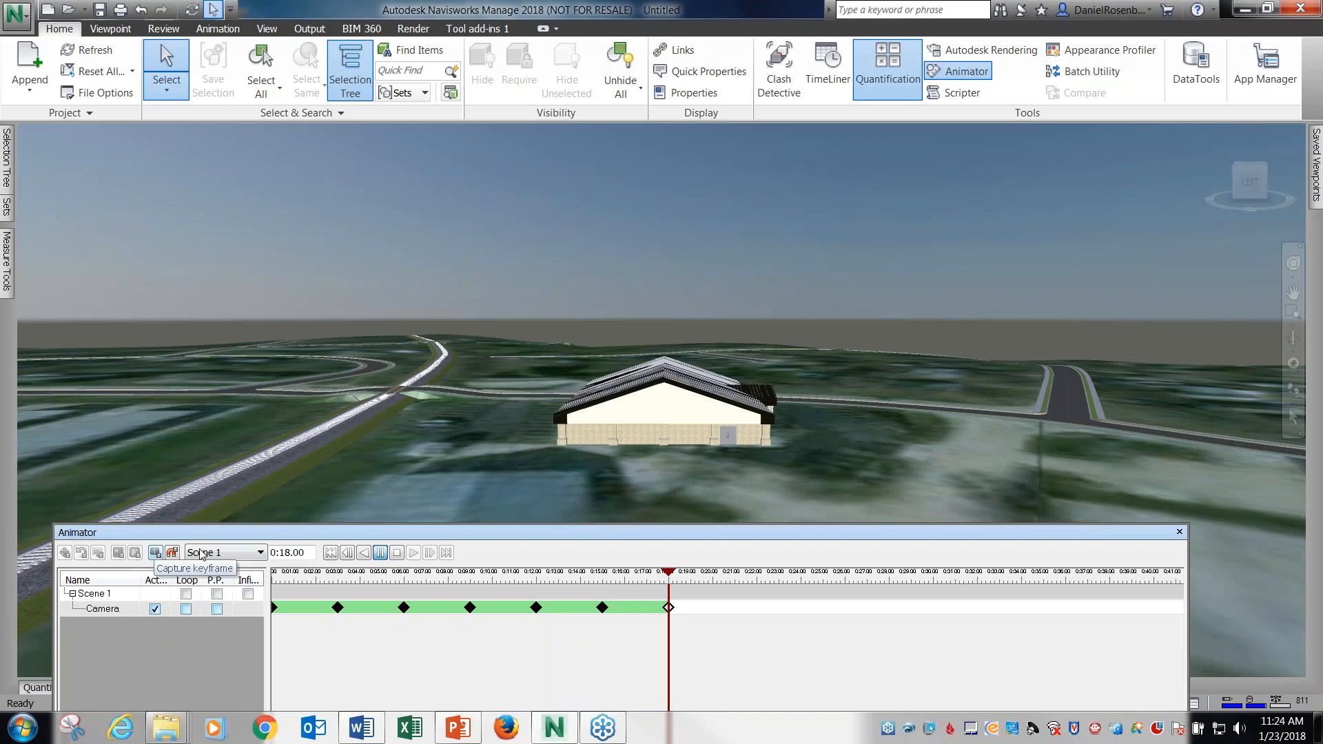
# Preview the camera animation by playing it, stopping it and scrubbing the timeline through to the last keyframe.
pyautogui.click(414, 553)
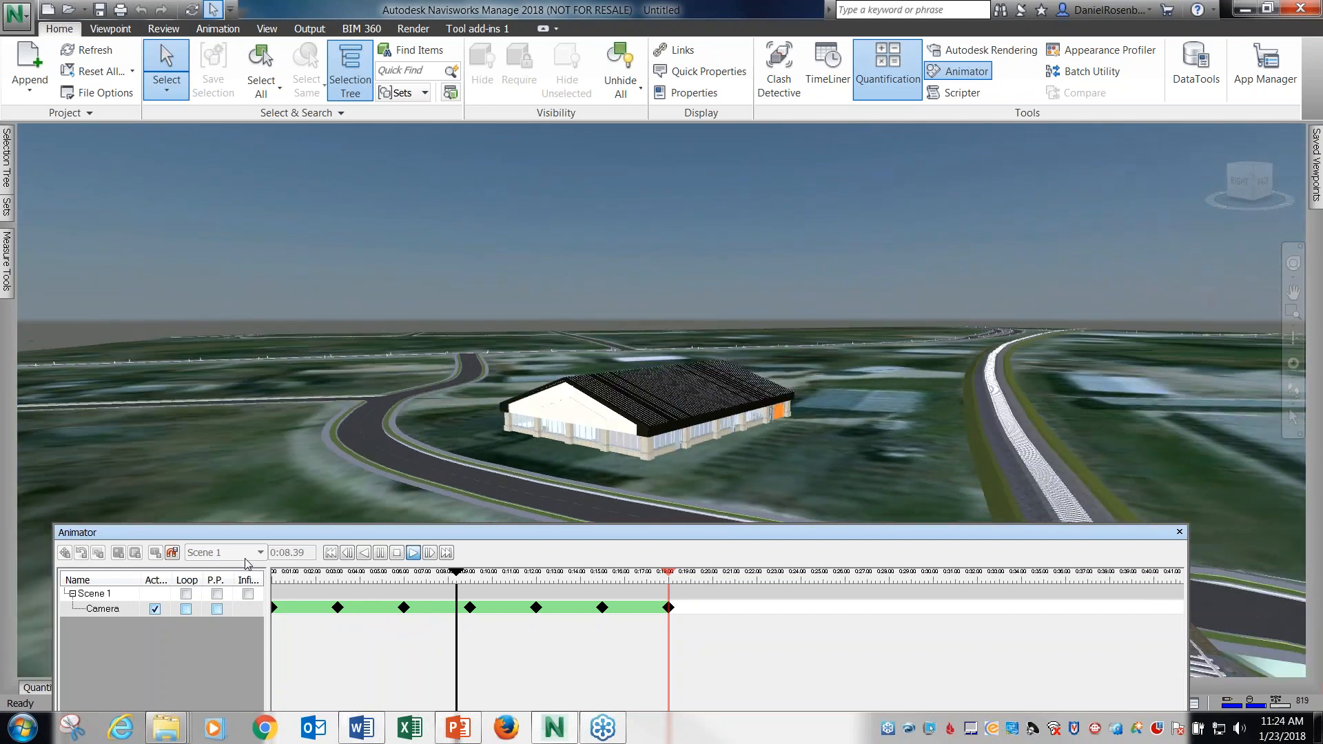
pyautogui.click(396, 553)
pyautogui.click(413, 553)
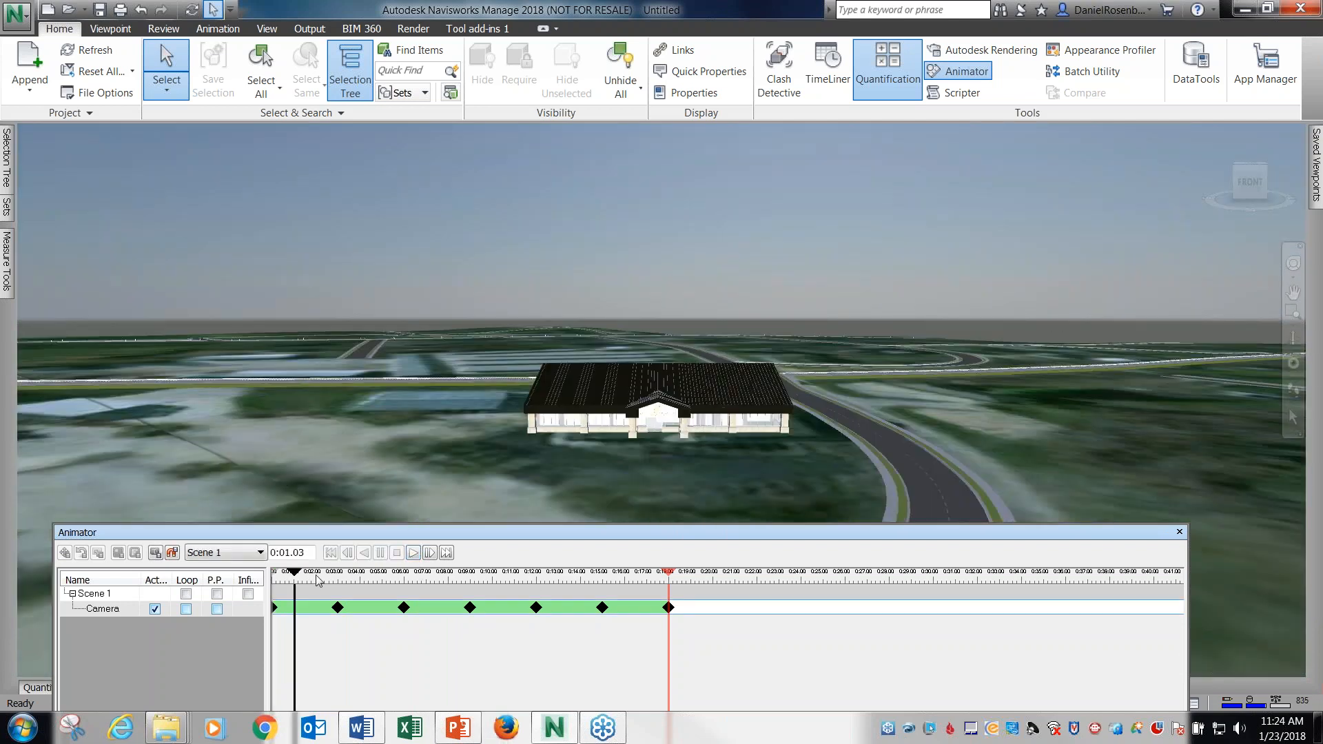
pyautogui.moveTo(379, 584); pyautogui.dragTo(671, 601)
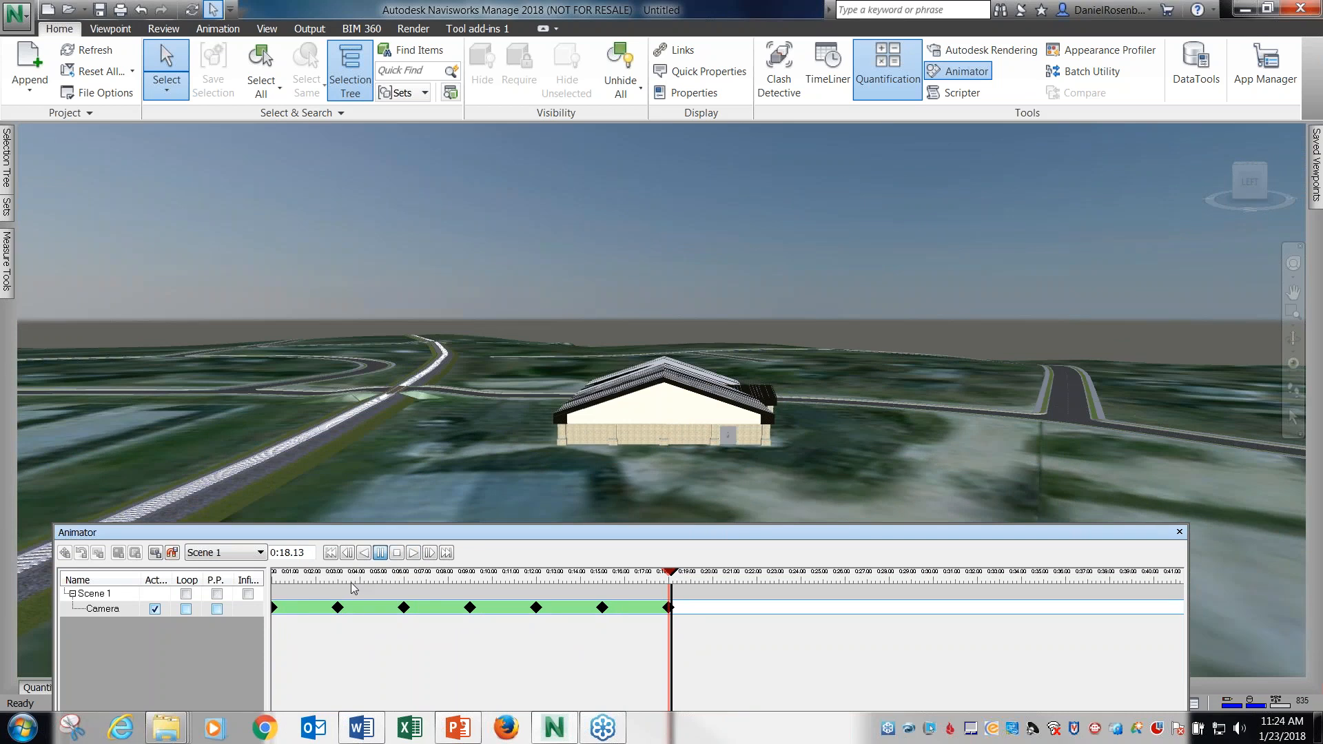
# Set the animation time to 0:21.00 and capture a camera keyframe from the BE 08 Left Front viewpoint.
pyautogui.moveTo(313, 553); pyautogui.dragTo(282, 555)
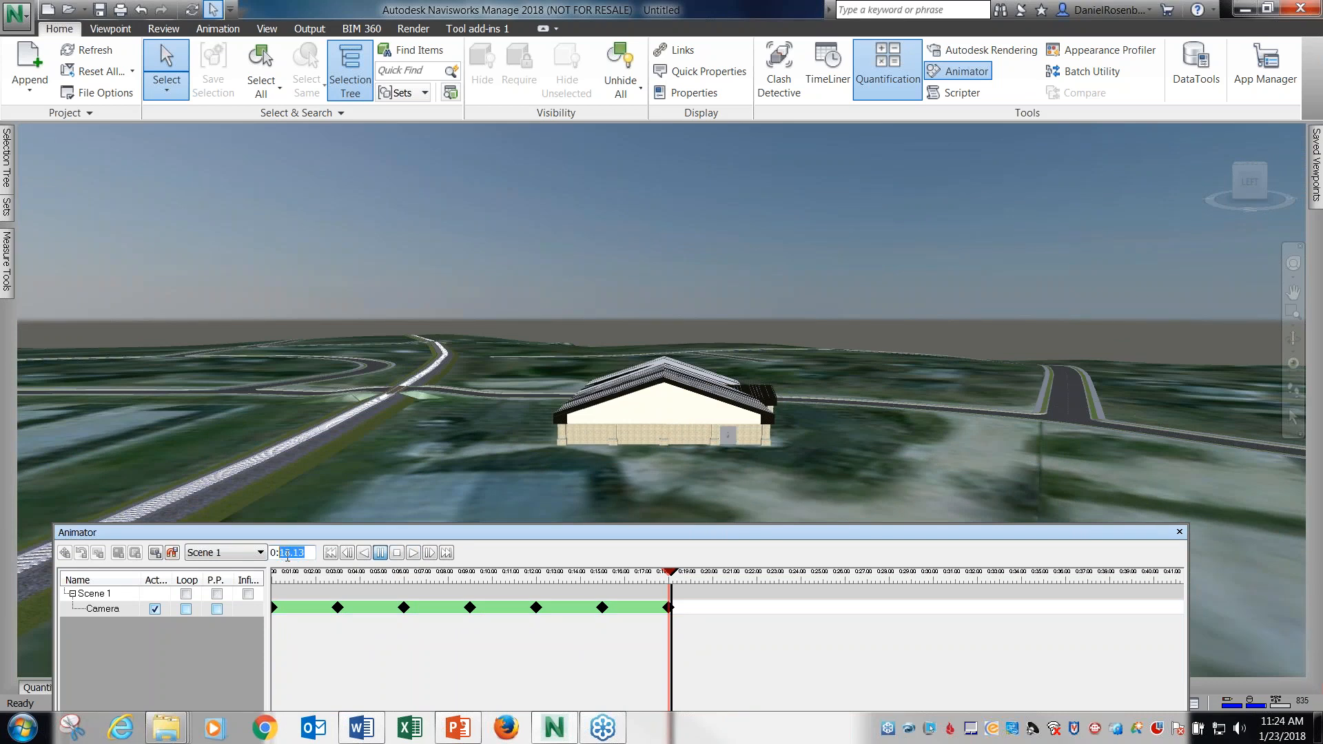
pyautogui.write('21')
pyautogui.press('Return')
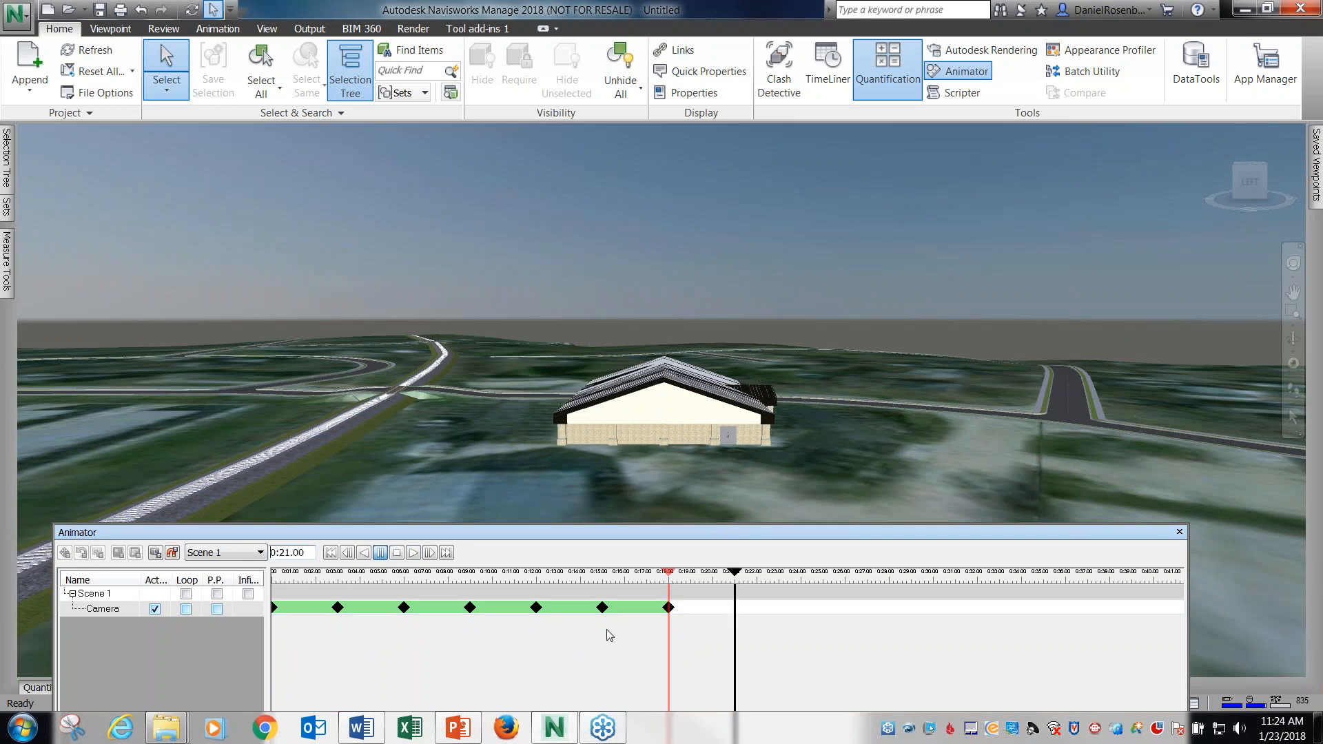
pyautogui.moveTo(1314, 165)
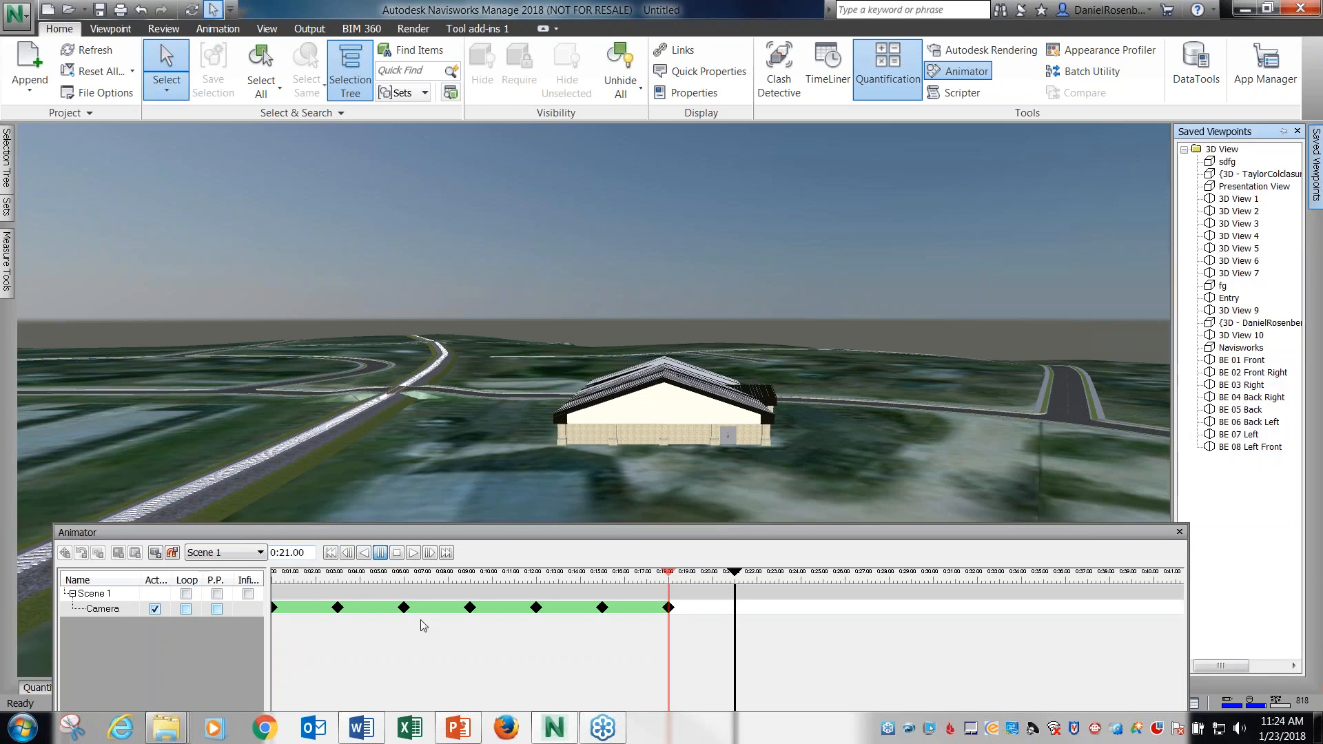
pyautogui.click(1262, 448)
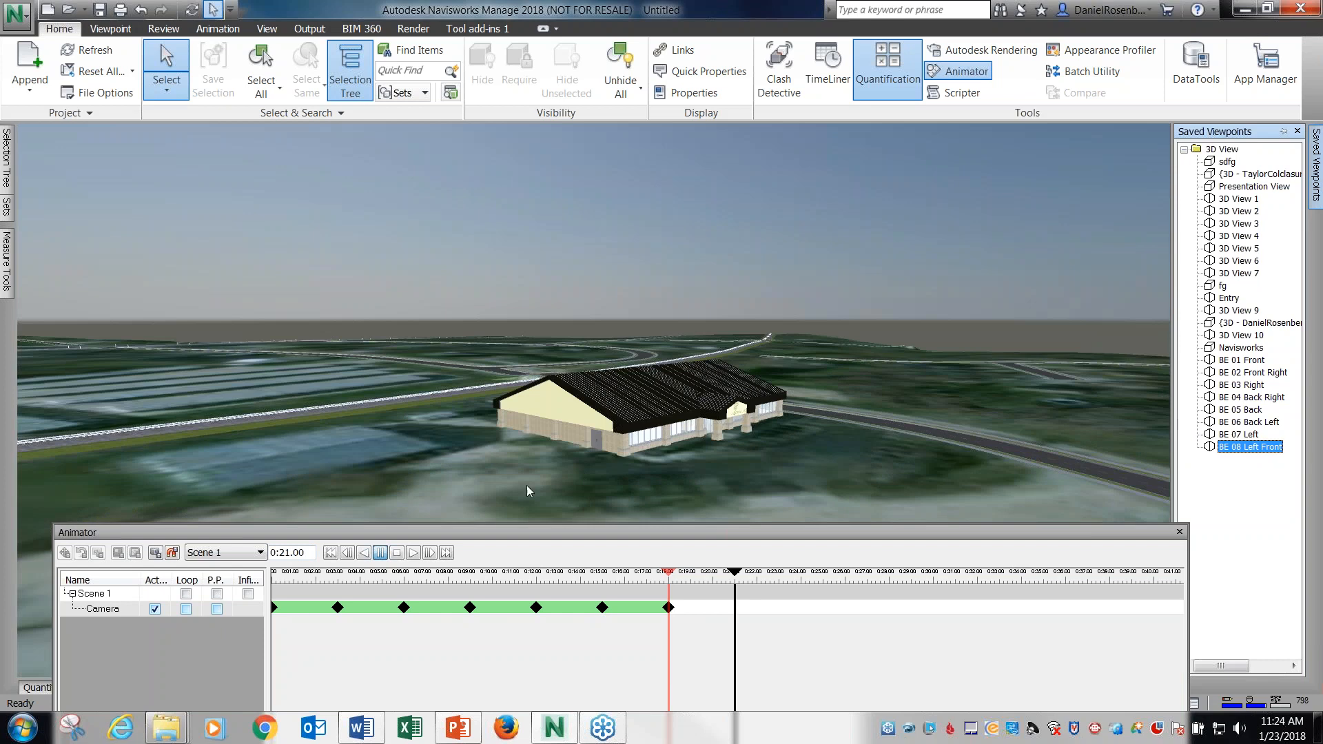
pyautogui.click(155, 555)
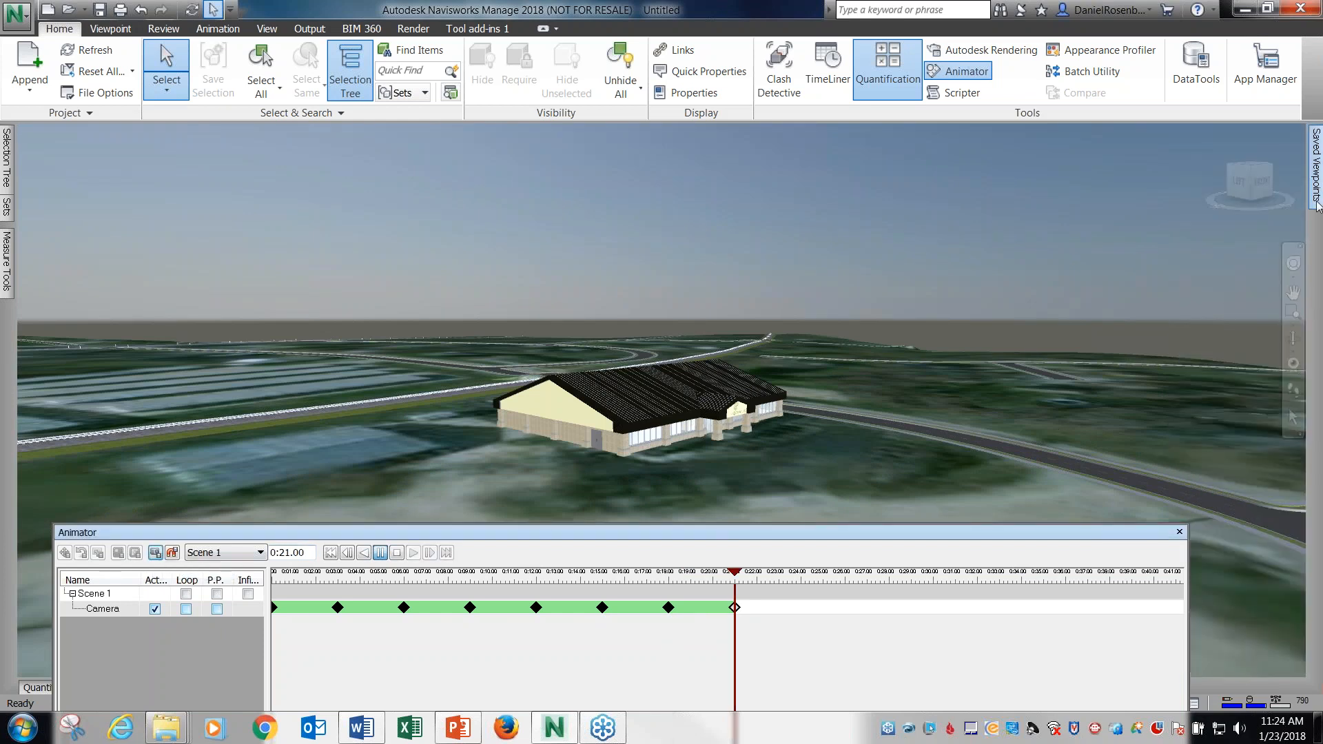
# Set the animation time to 0:24.00 and capture a closing camera keyframe from the BE 01 Front viewpoint.
pyautogui.moveTo(1318, 206)
pyautogui.click(1254, 361)
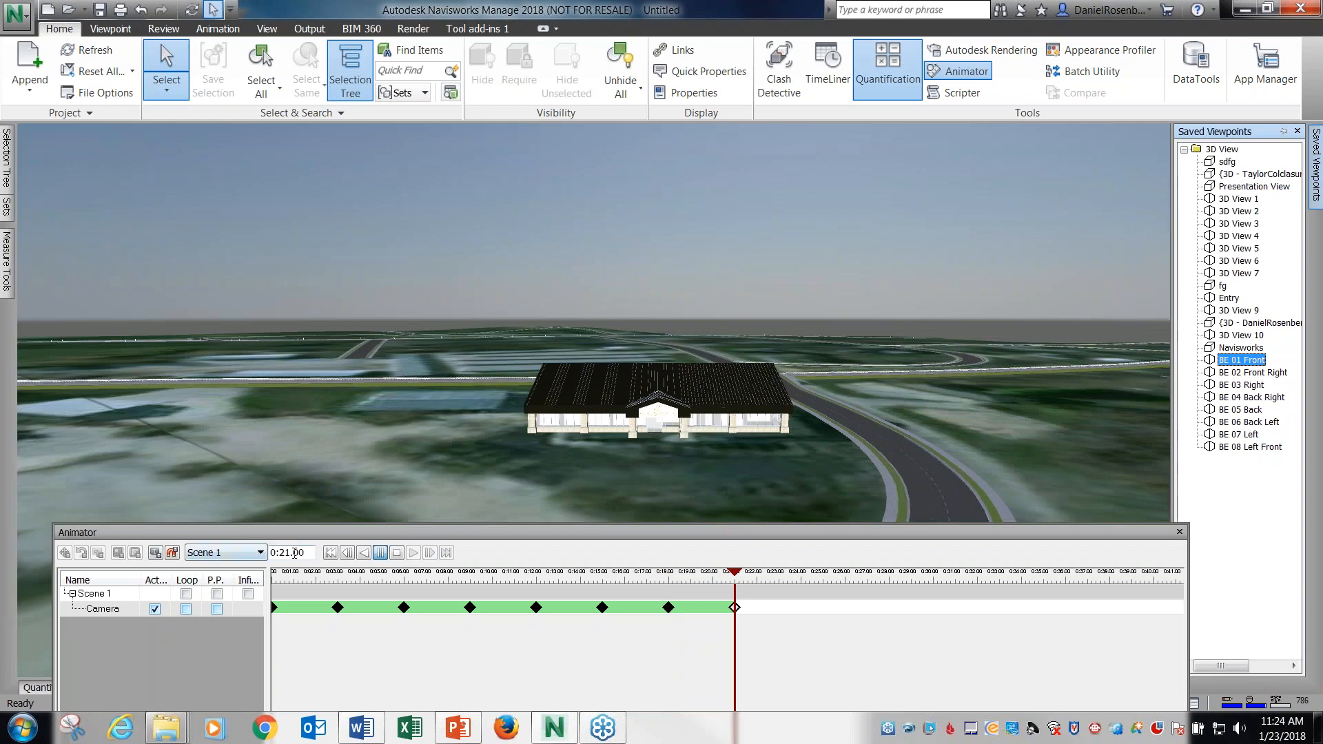
pyautogui.moveTo(292, 553); pyautogui.dragTo(287, 552)
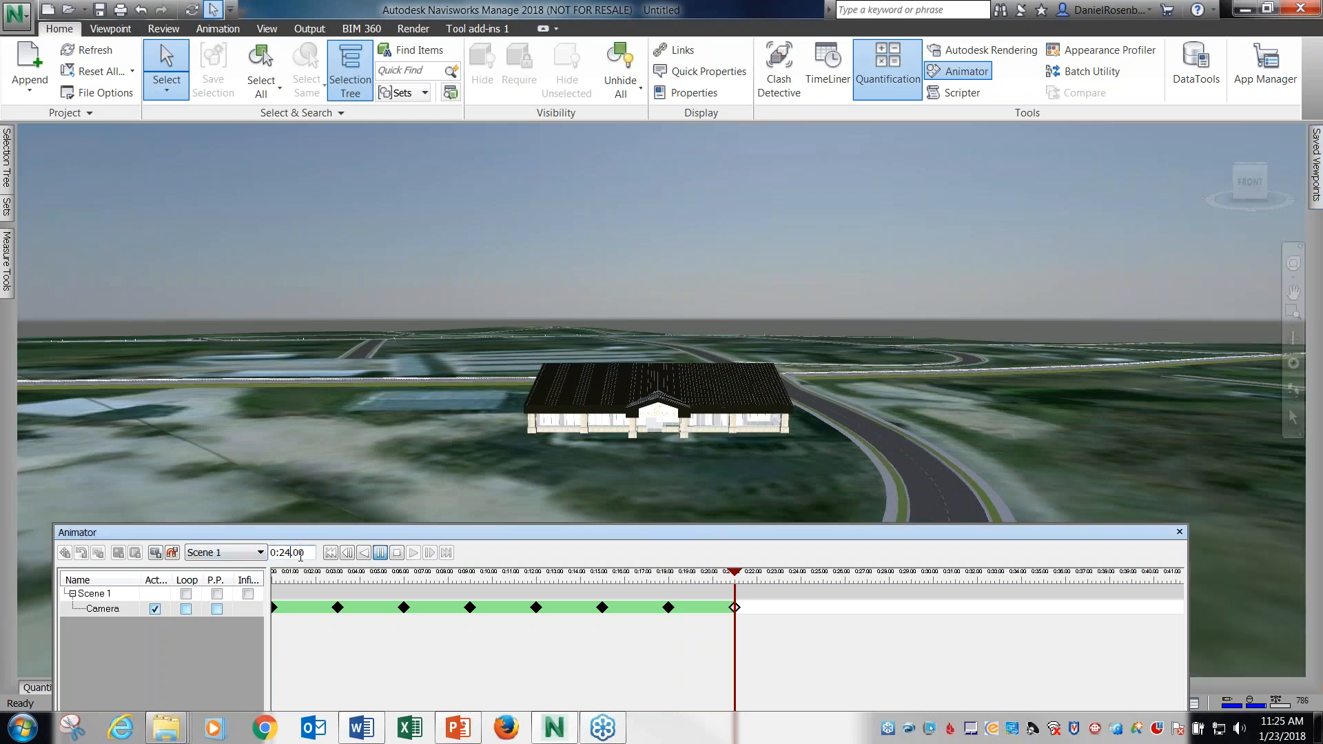
pyautogui.write('4')
pyautogui.press('Return')
pyautogui.moveTo(1316, 176)
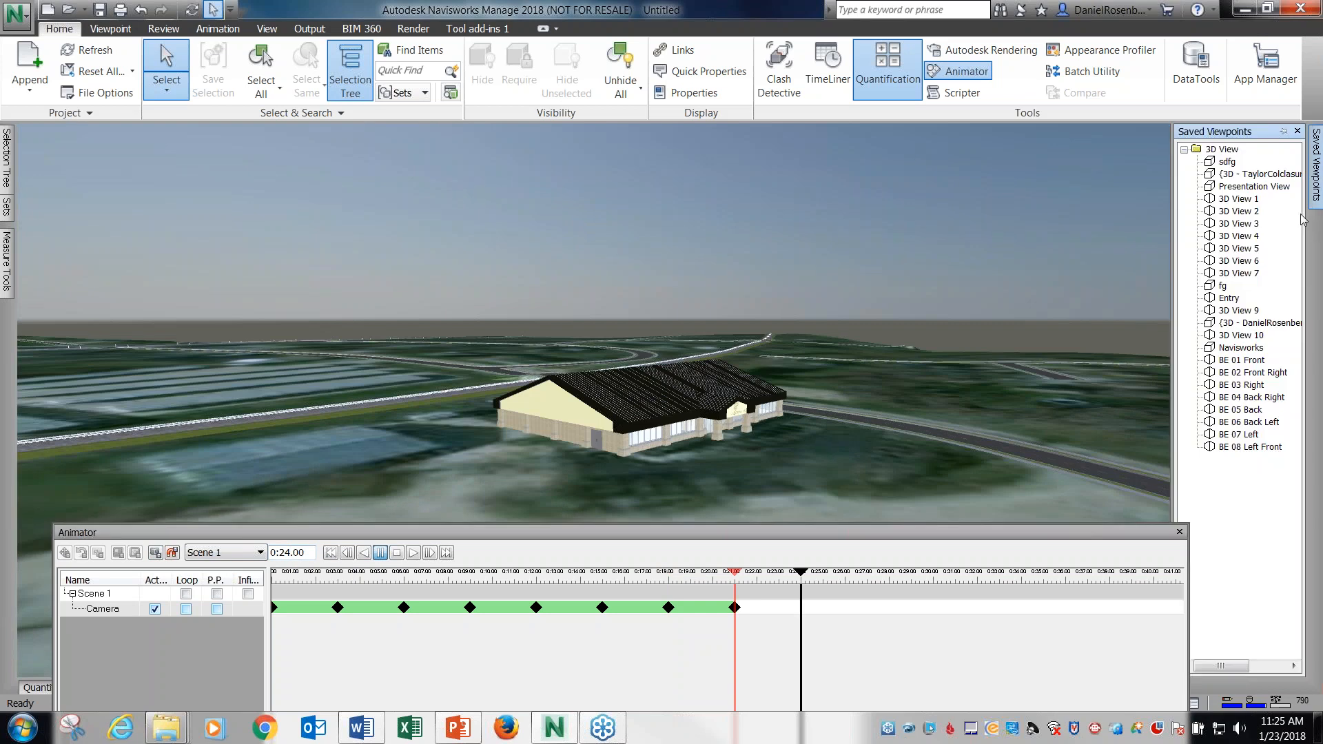
pyautogui.click(1240, 361)
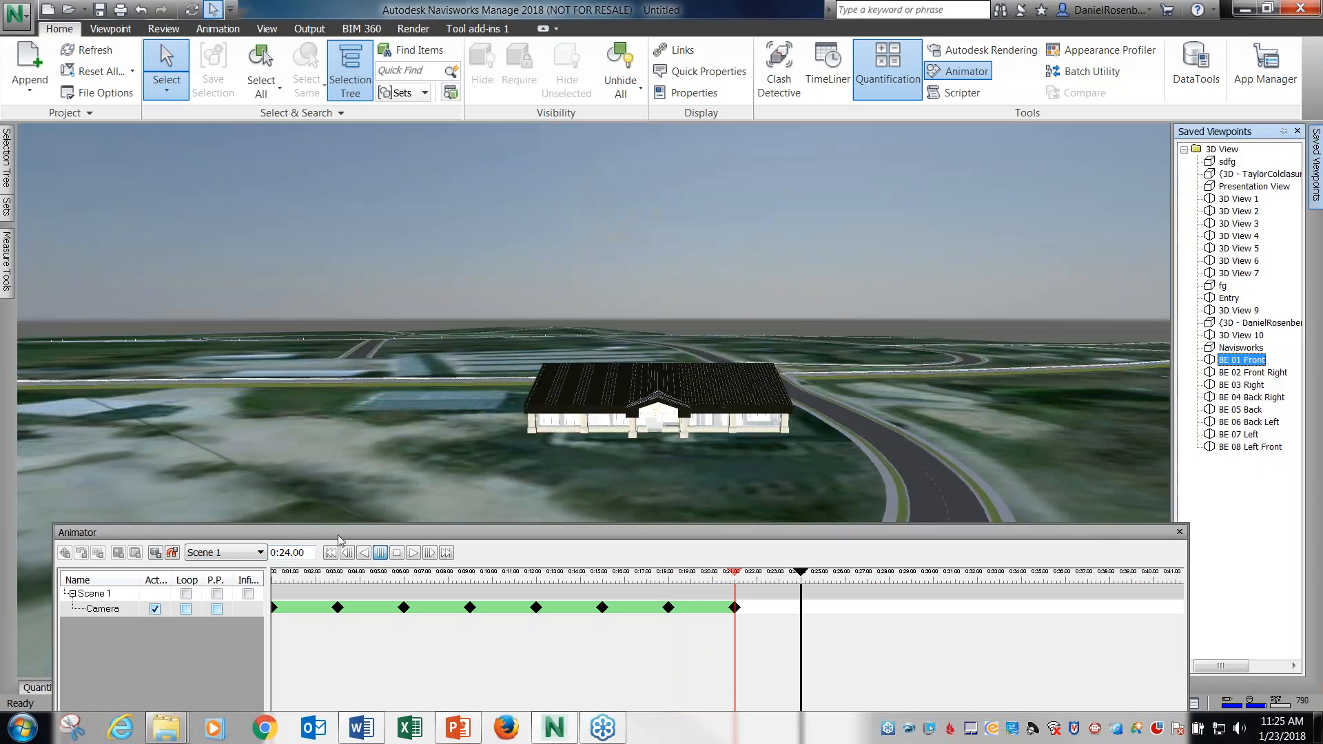
pyautogui.click(157, 554)
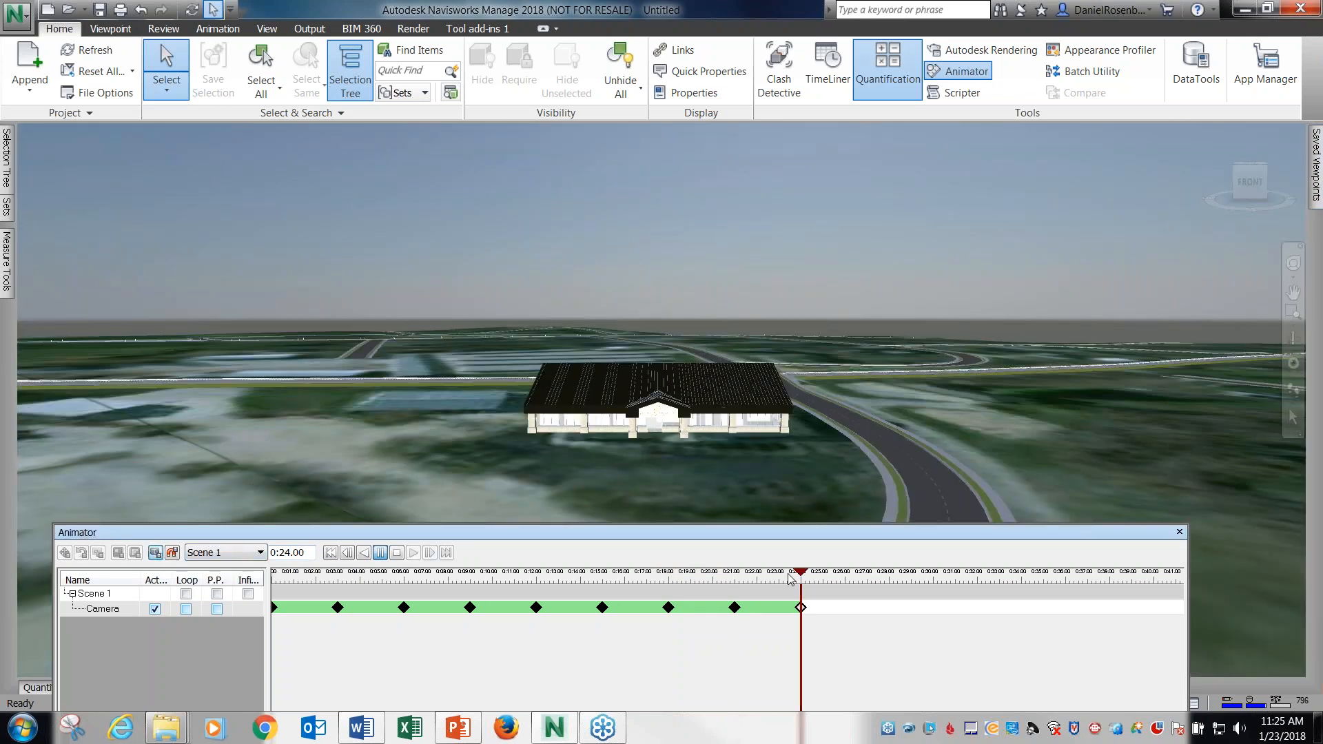
# Set the animation time to 0:27.00 and capture a camera keyframe from the Entry viewpoint.
pyautogui.moveTo(804, 579)
pyautogui.mouseDown()
pyautogui.moveTo(734, 577)
pyautogui.moveTo(801, 578)
pyautogui.mouseUp()
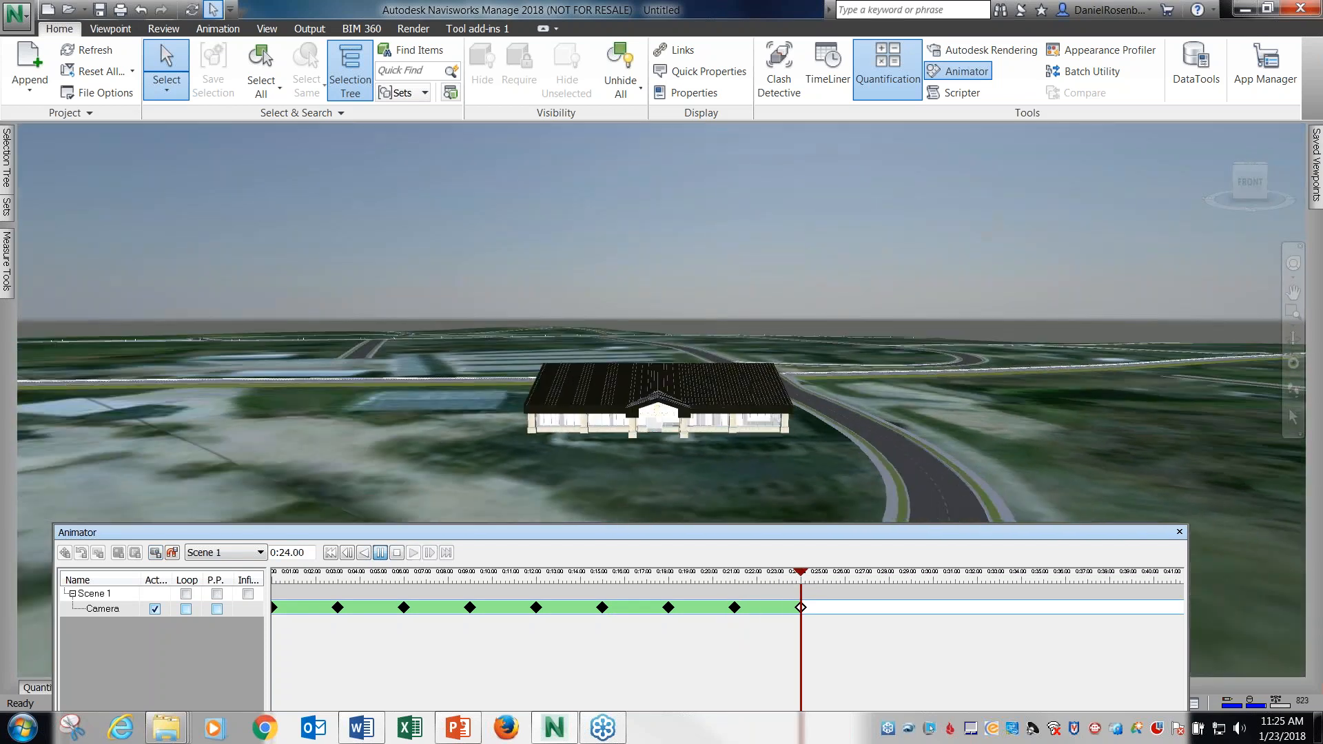
pyautogui.moveTo(1316, 207)
pyautogui.click(1229, 300)
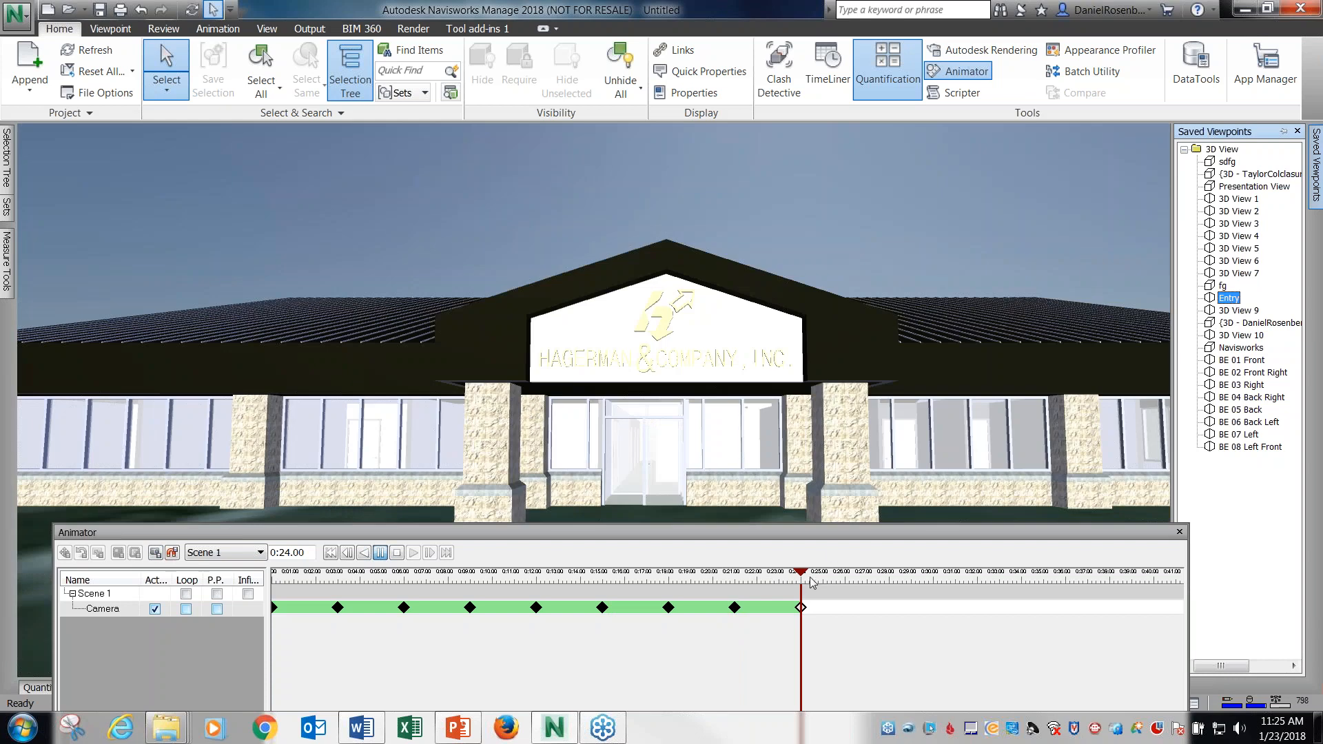
pyautogui.moveTo(290, 553); pyautogui.dragTo(285, 552)
pyautogui.write('7')
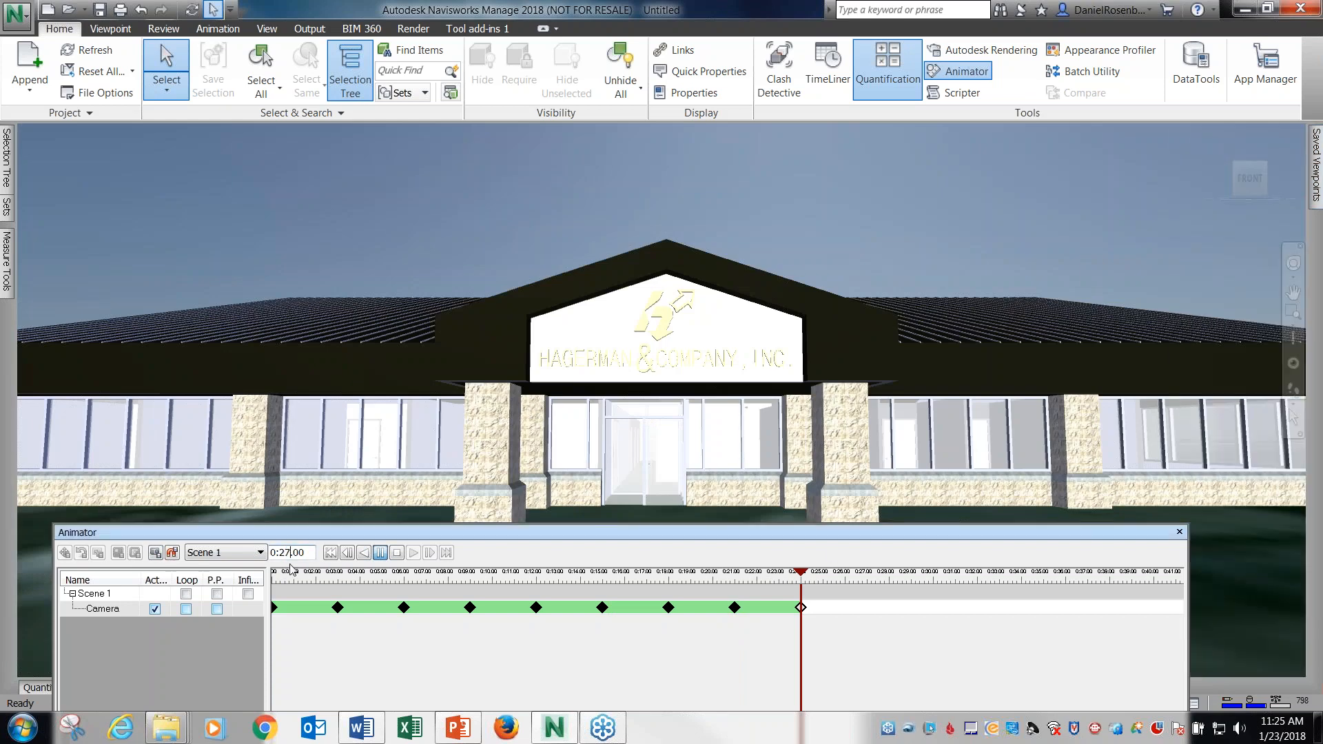
pyautogui.press('Return')
pyautogui.moveTo(1316, 186)
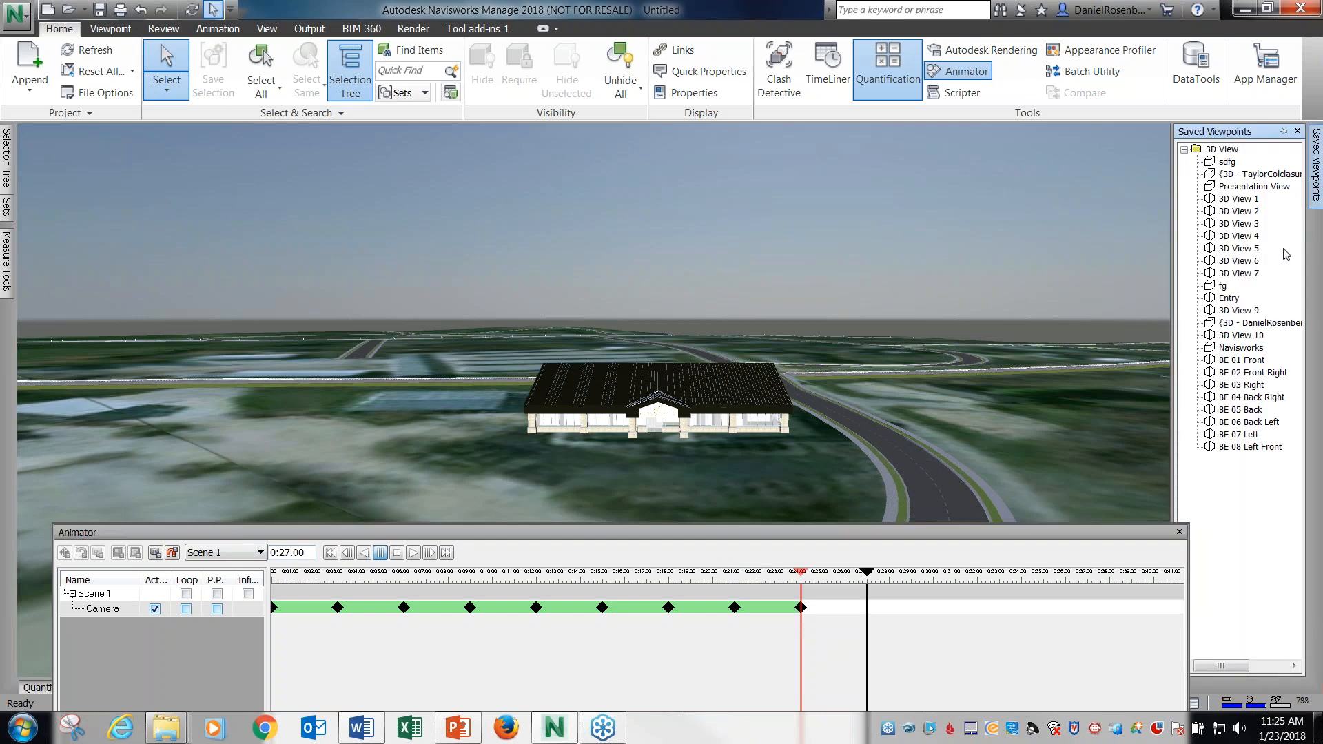
pyautogui.click(1231, 300)
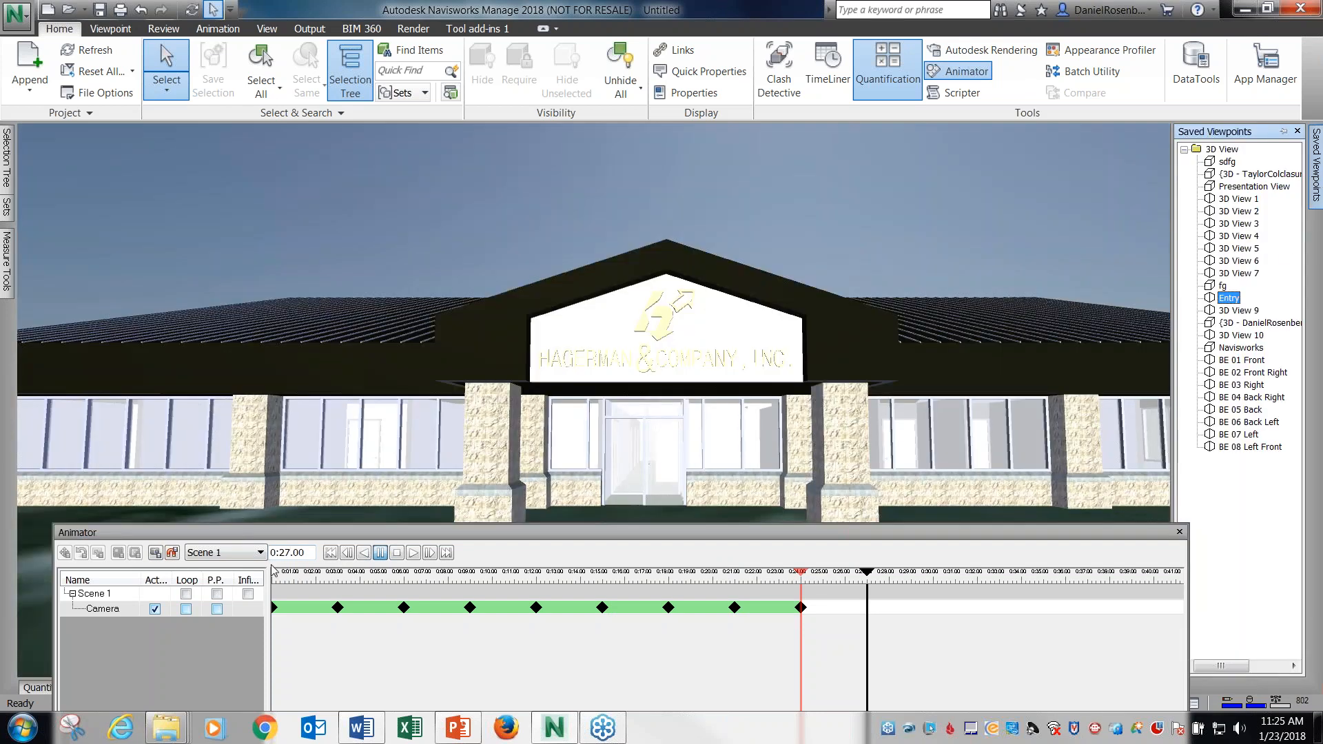
pyautogui.click(155, 552)
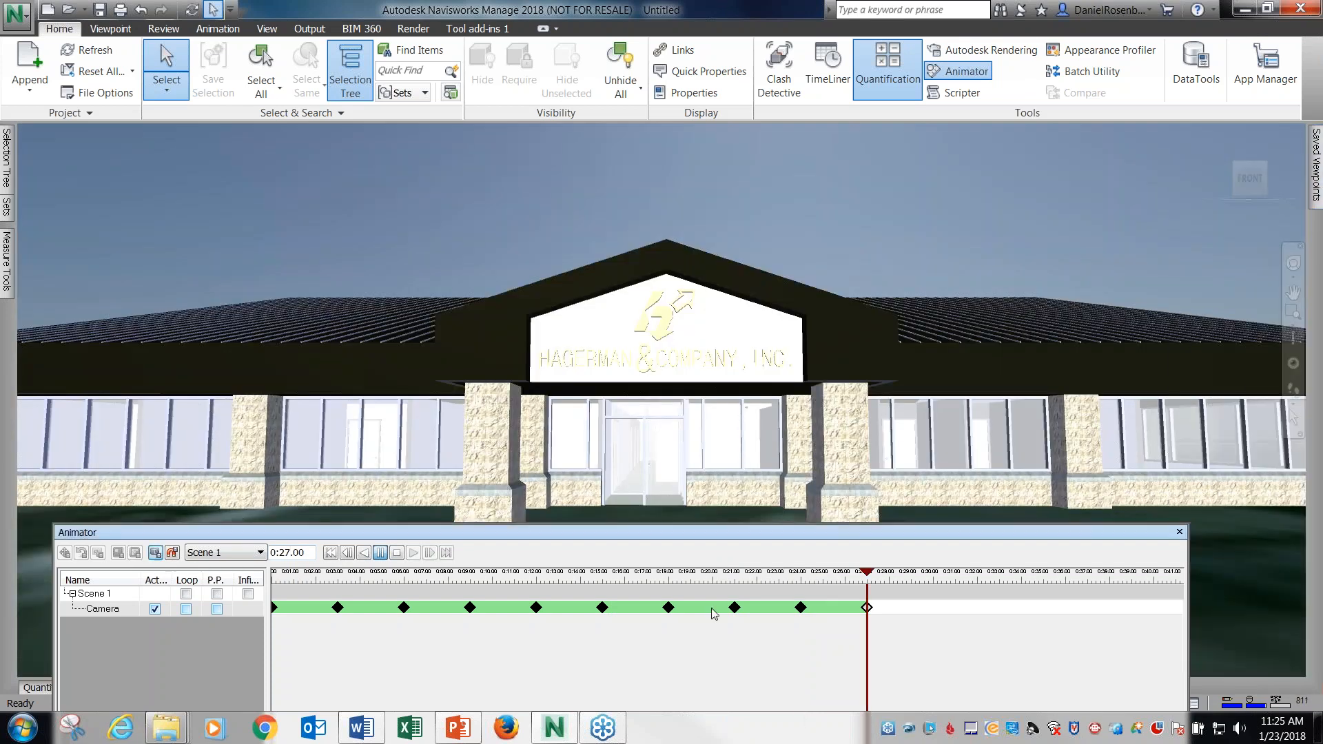
# Copy the Entry camera keyframe at 0:27.00 and paste it at 0:30.00 to hold the view.
pyautogui.moveTo(893, 533); pyautogui.dragTo(853, 531)
pyautogui.rightClick(830, 604)
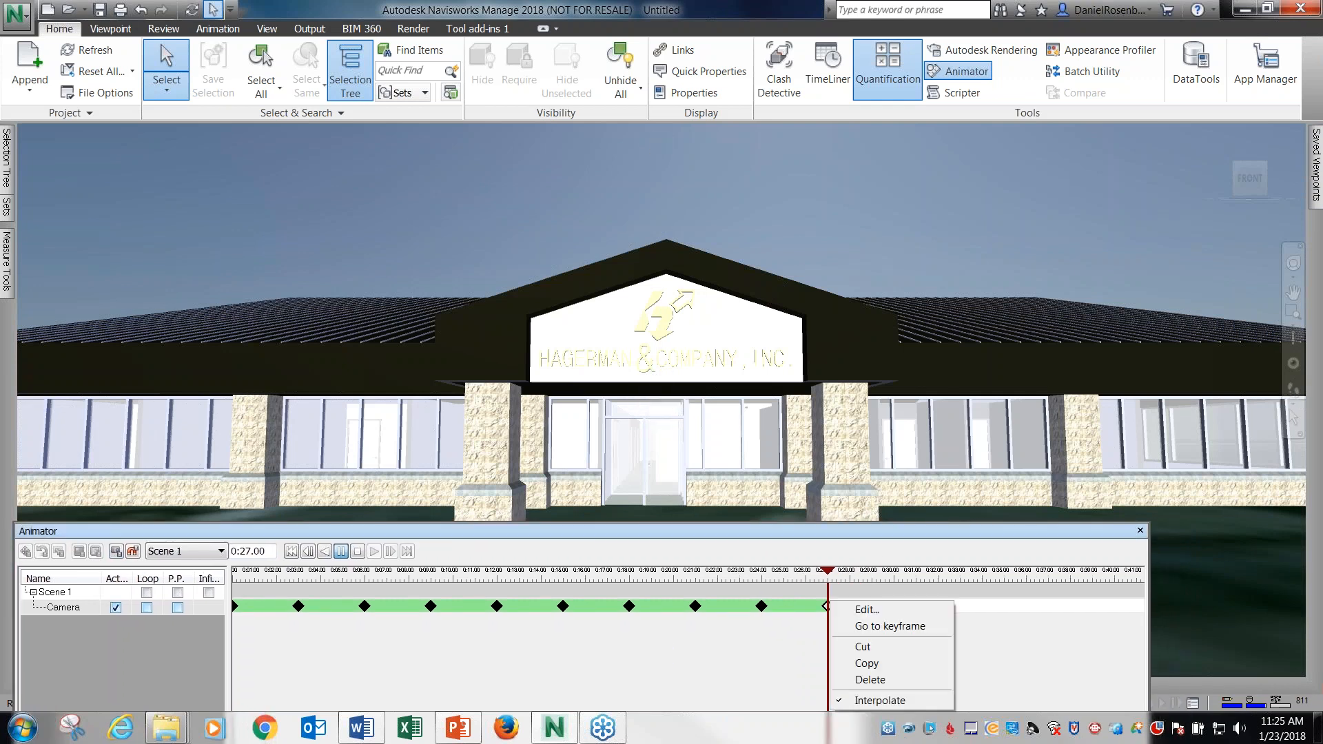
pyautogui.click(867, 664)
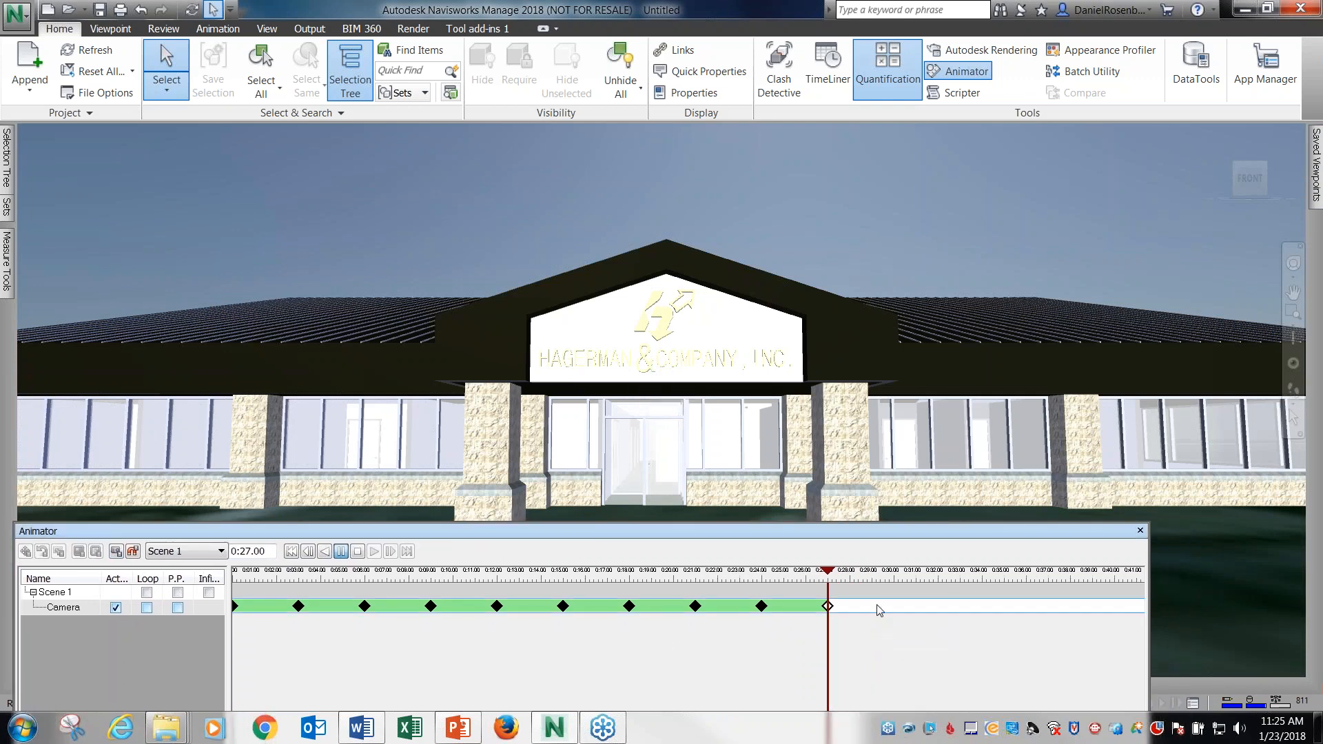
pyautogui.rightClick(898, 609)
pyautogui.click(920, 613)
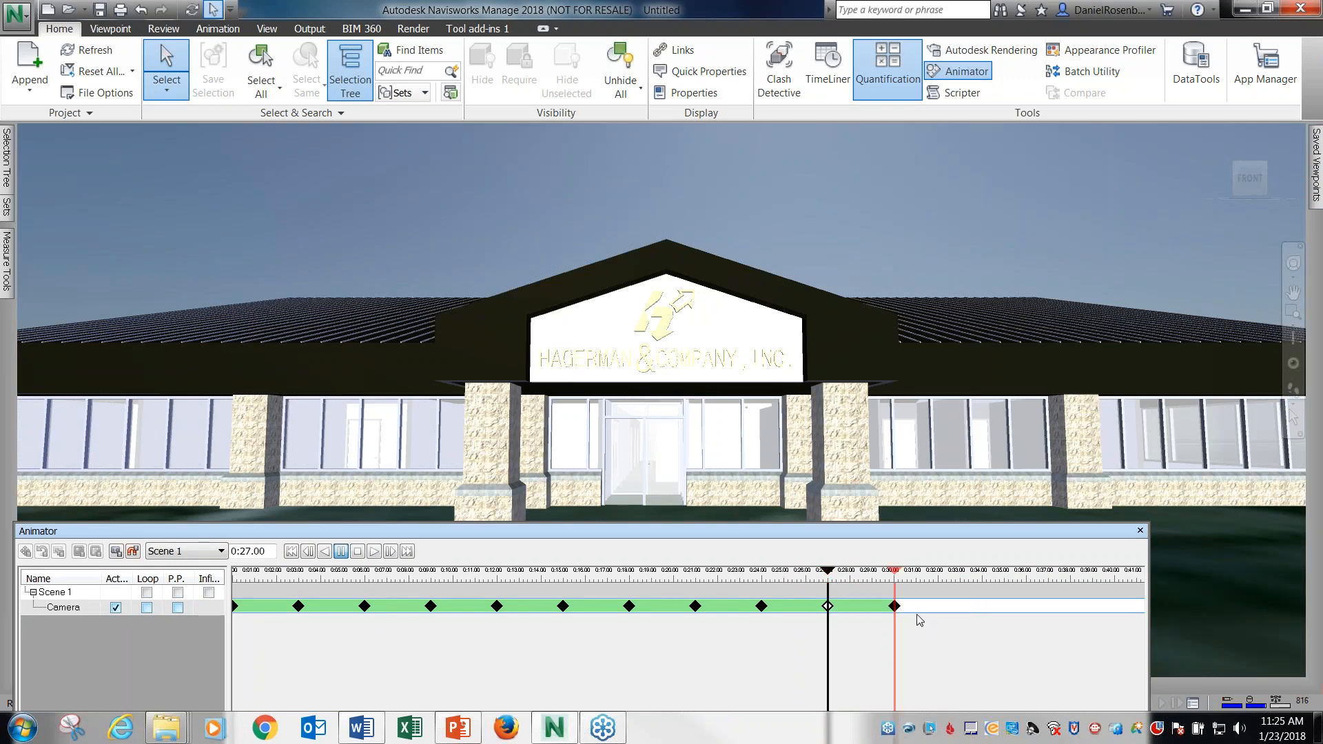
# Set the animation time to 0:34.00 and capture a camera keyframe from the BE 01 Front viewpoint.
pyautogui.click(253, 552)
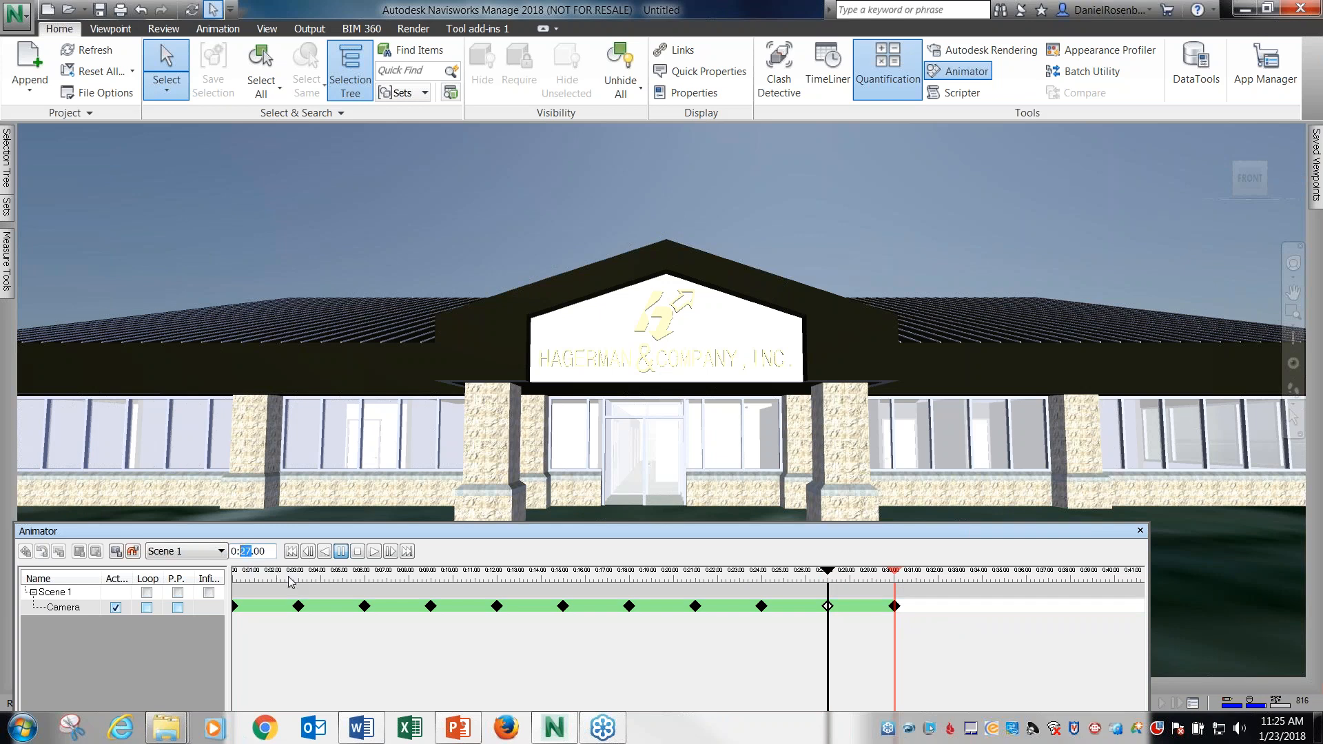
pyautogui.write('31')
pyautogui.press('Return')
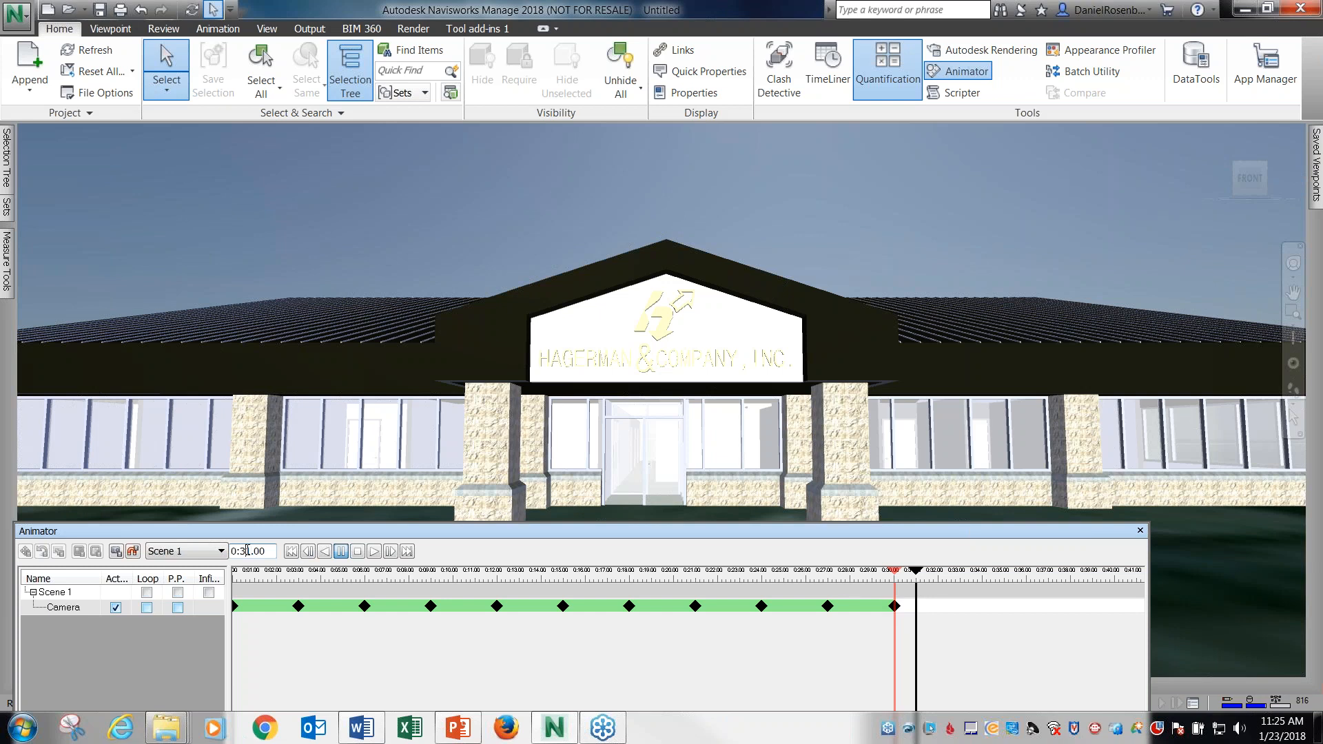
pyautogui.write('4')
pyautogui.press('Return')
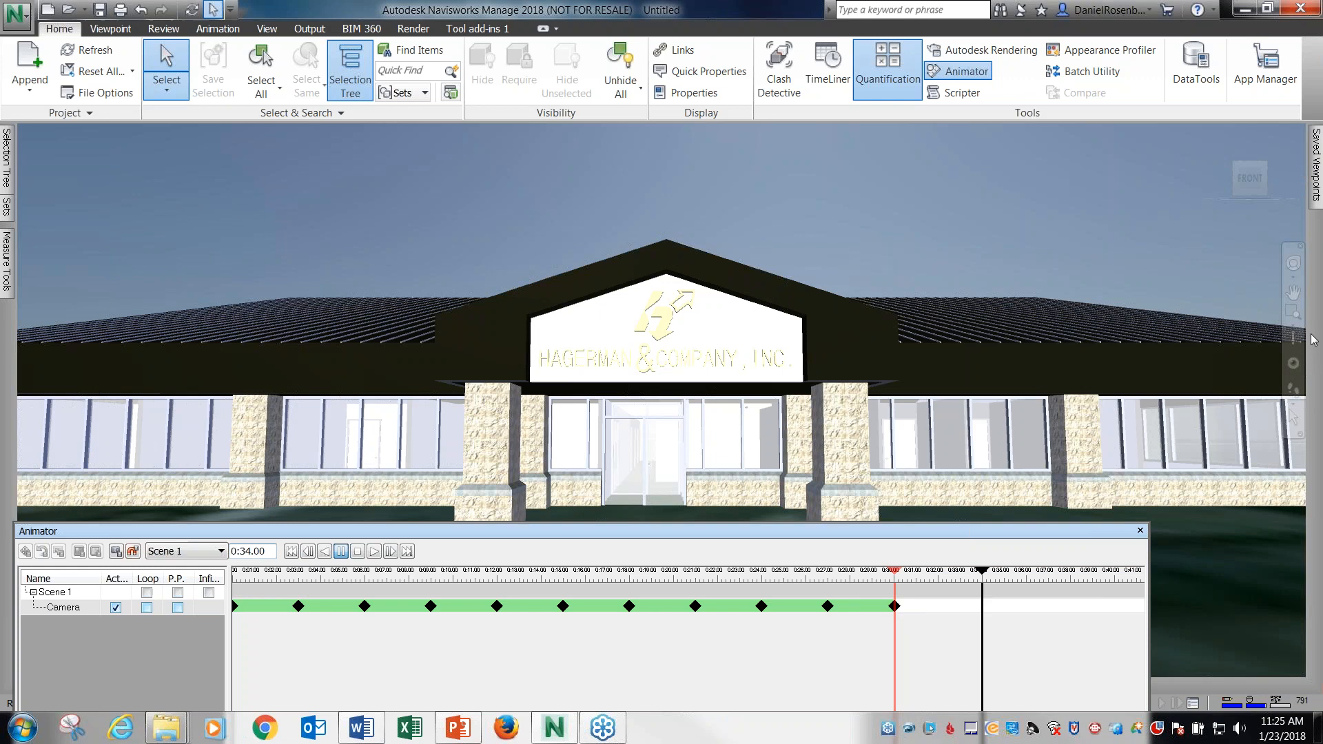
pyautogui.moveTo(1316, 200)
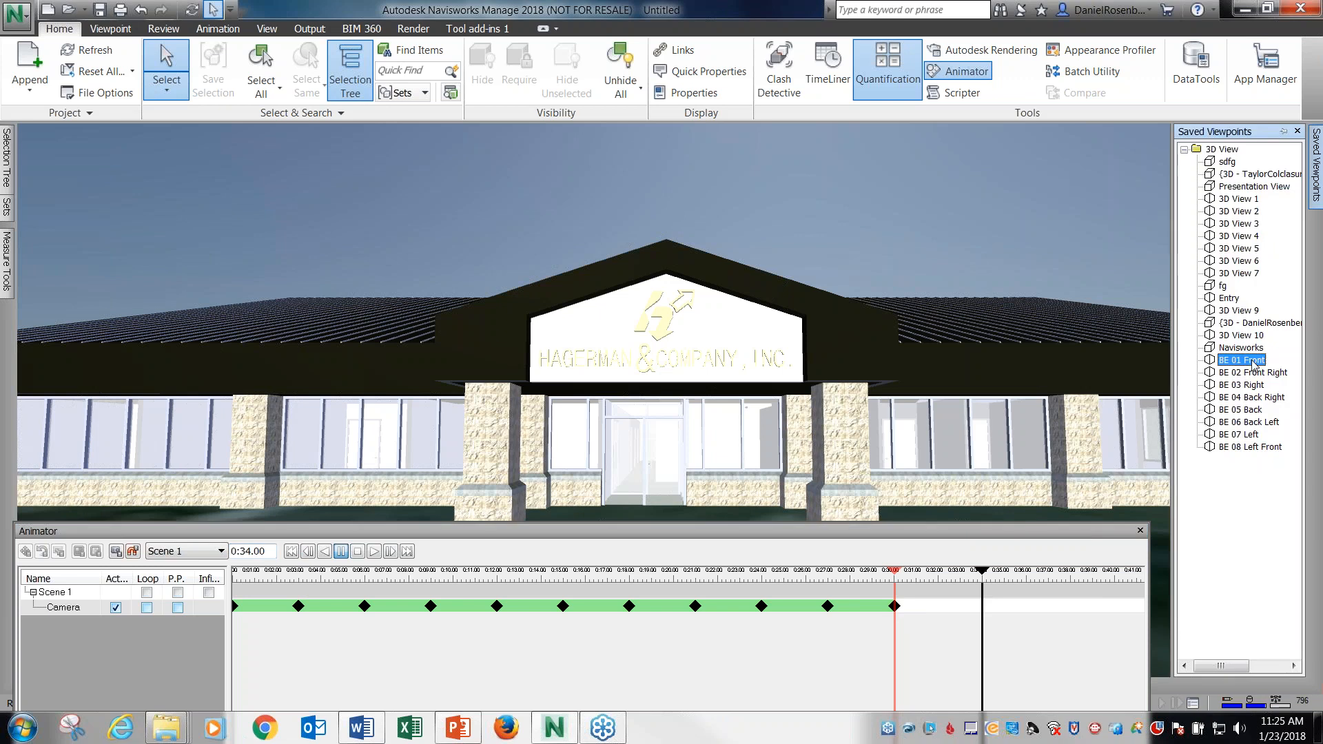
pyautogui.click(1251, 360)
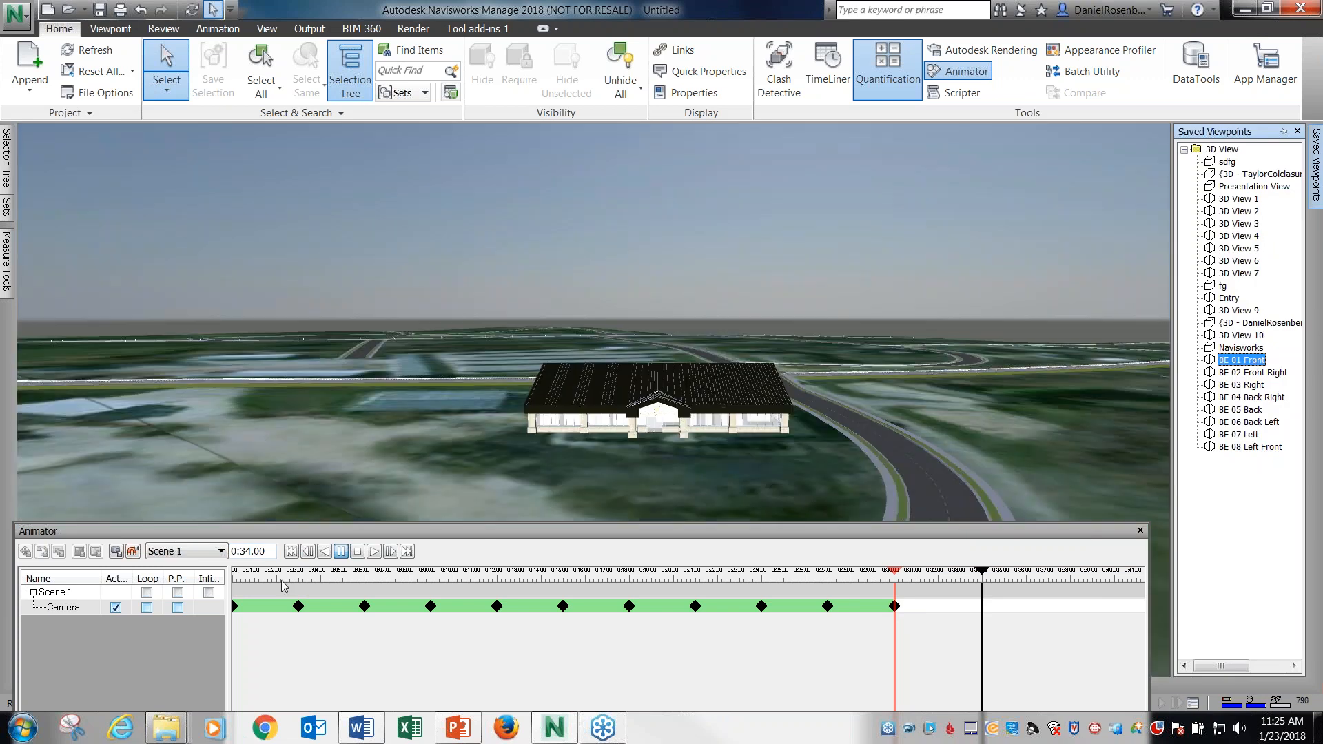
pyautogui.click(116, 552)
# Turn on looping for Scene 1, play the full camera animation and stop it.
pyautogui.click(357, 553)
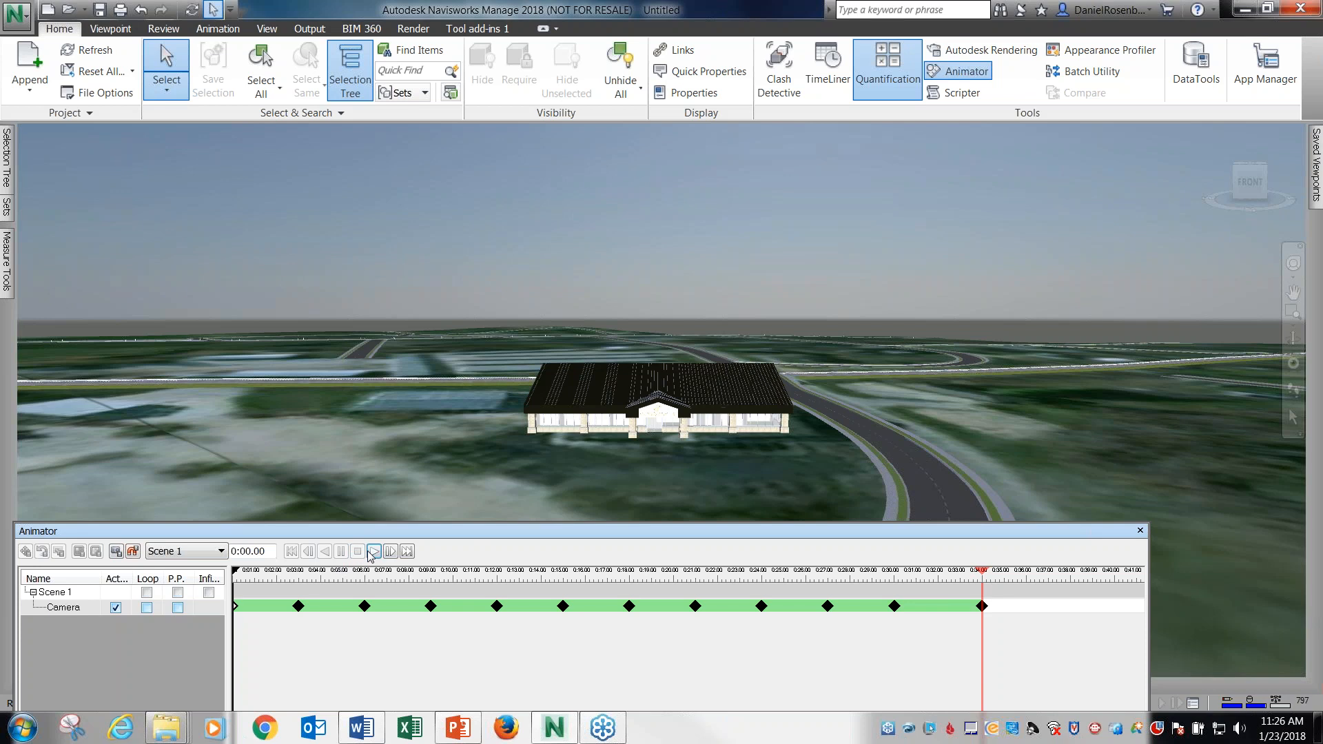
pyautogui.click(147, 593)
pyautogui.click(374, 551)
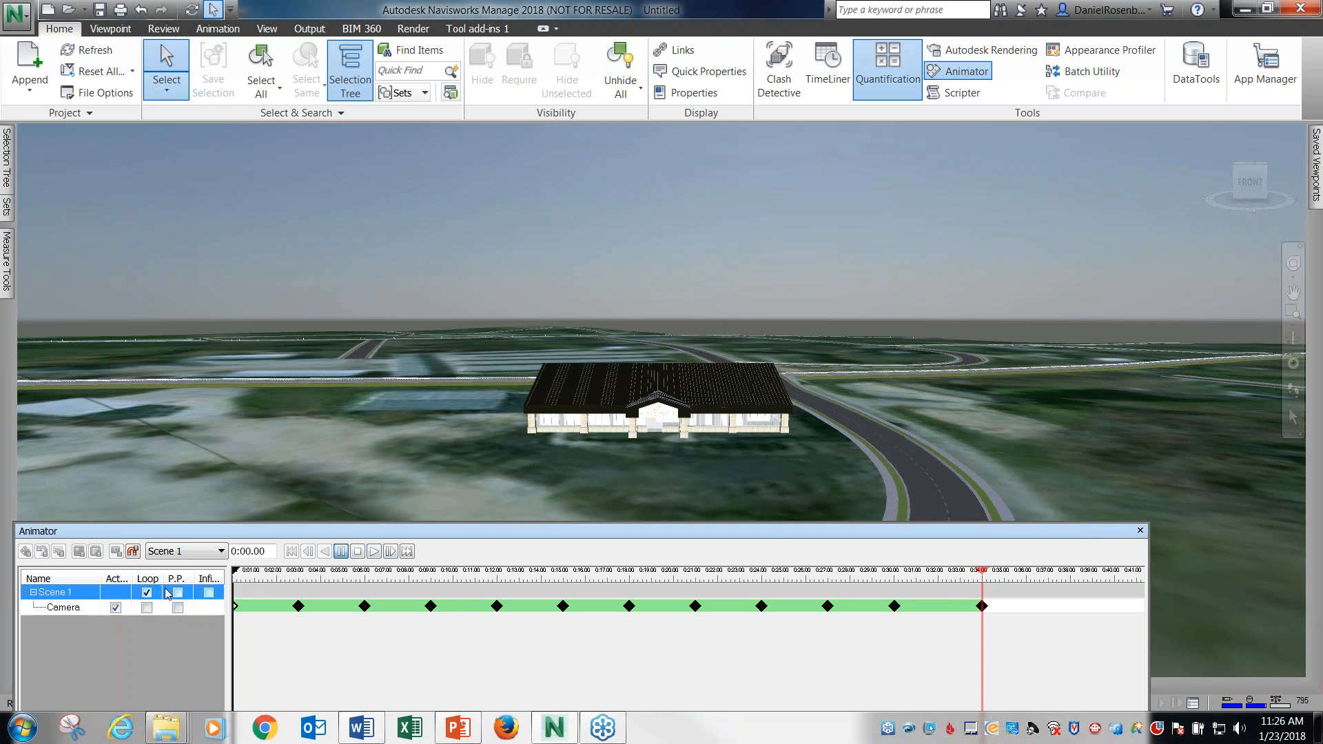
pyautogui.click(362, 554)
pyautogui.click(372, 555)
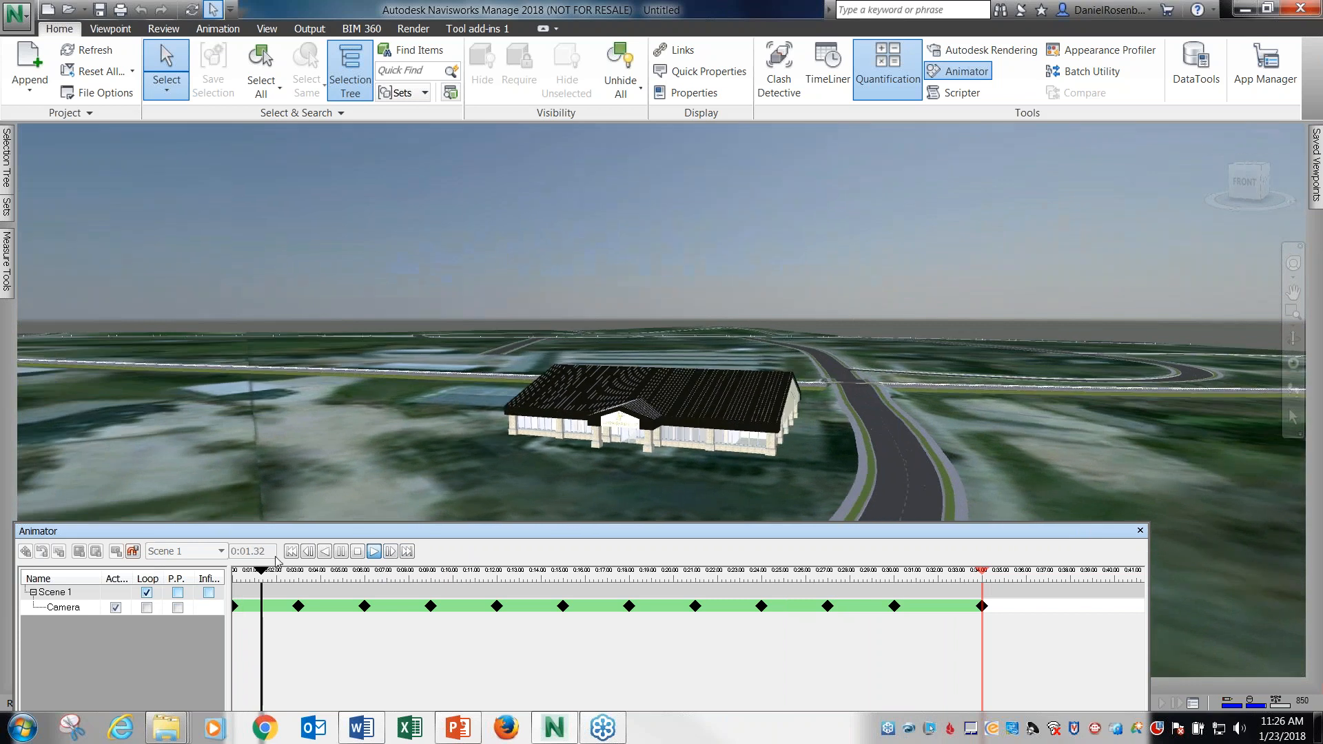
pyautogui.click(358, 552)
# Append the structural model 2018-HCO-SalesHub-STRUCT.rvt to the scene.
pyautogui.moveTo(419, 529); pyautogui.dragTo(478, 424)
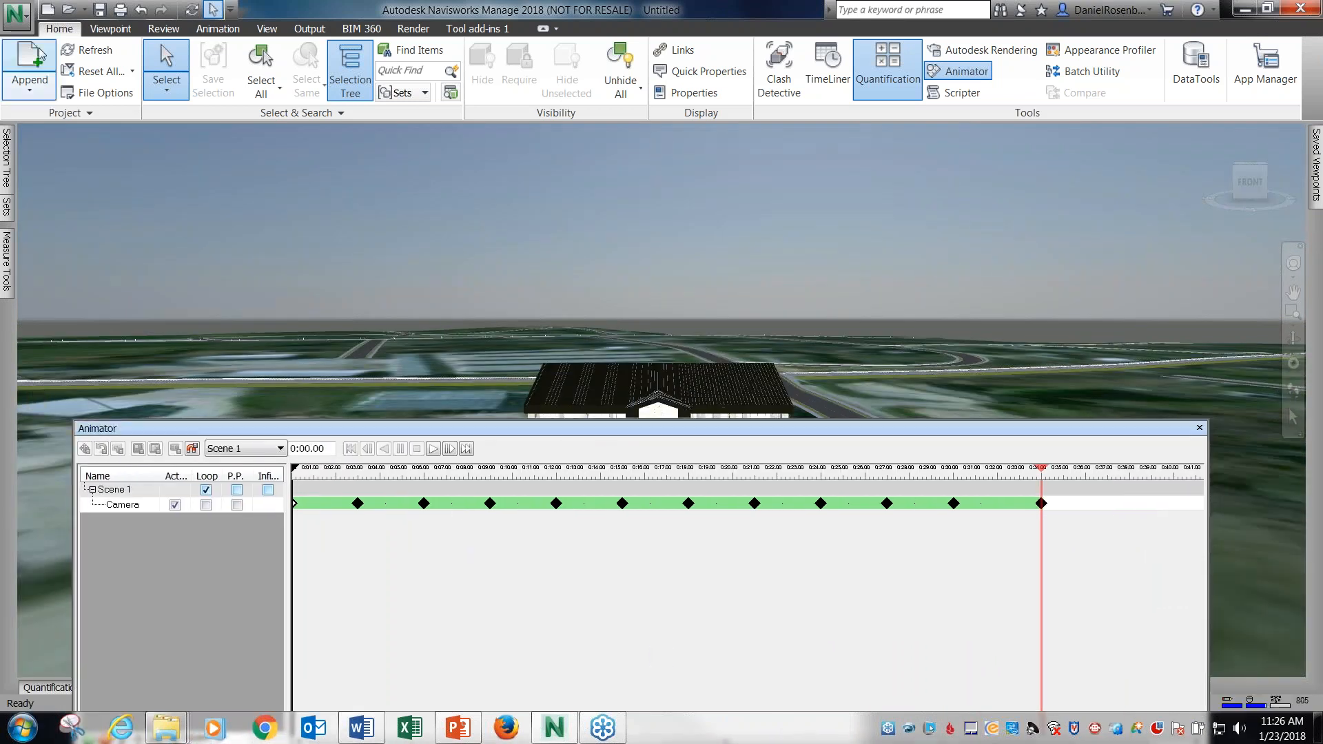
pyautogui.click(42, 61)
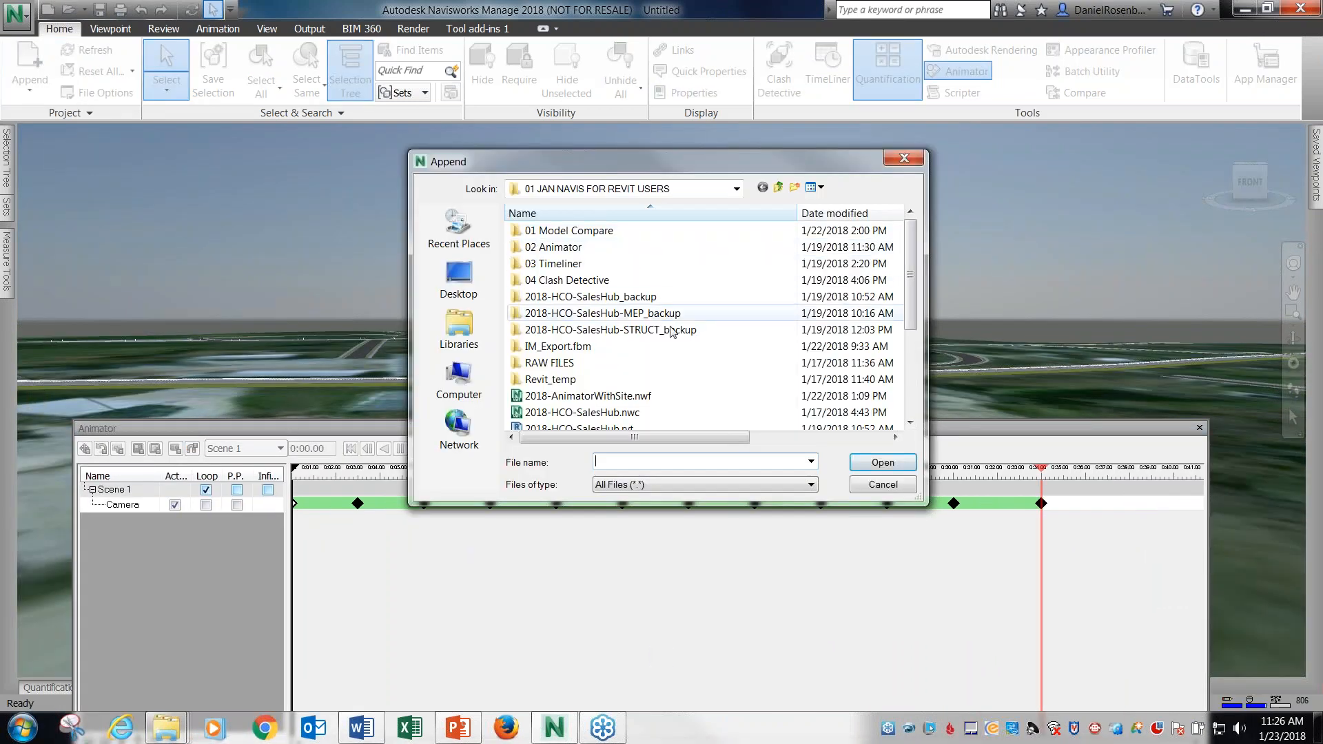
pyautogui.scroll(-2, 914, 320)
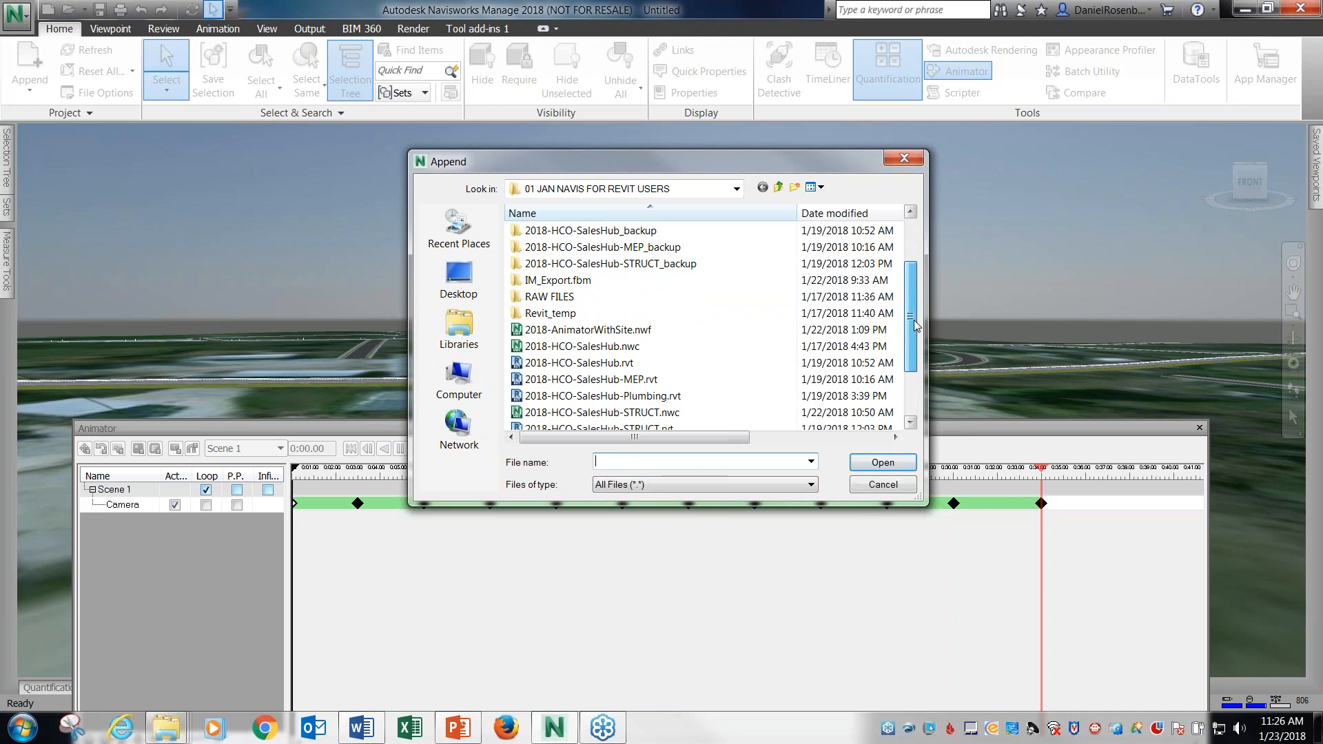
pyautogui.click(616, 396)
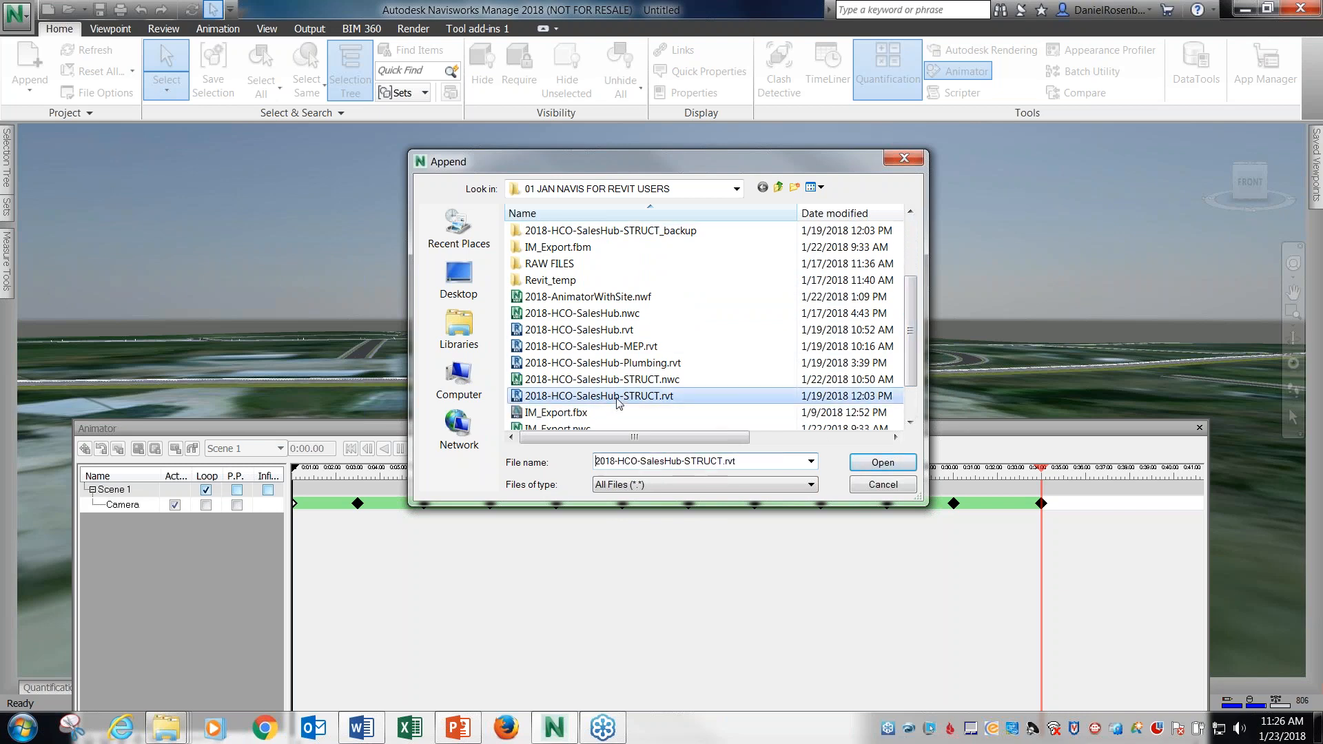
pyautogui.click(858, 460)
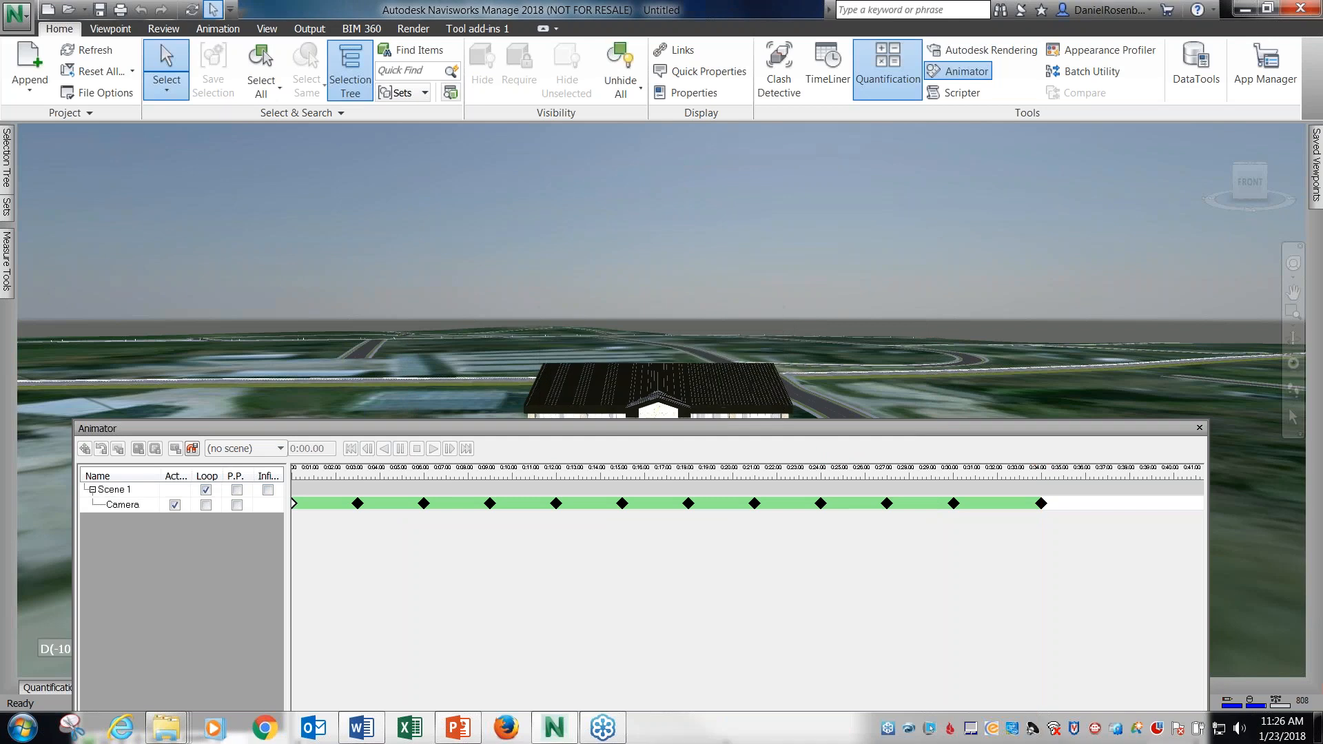
# Select the Roofs category and the 1" Square rectangular mullions under 01 TOP OF SLAB in 2018-HCO-SalesHub.rvt.
pyautogui.moveTo(766, 430); pyautogui.dragTo(751, 488)
pyautogui.click(612, 301)
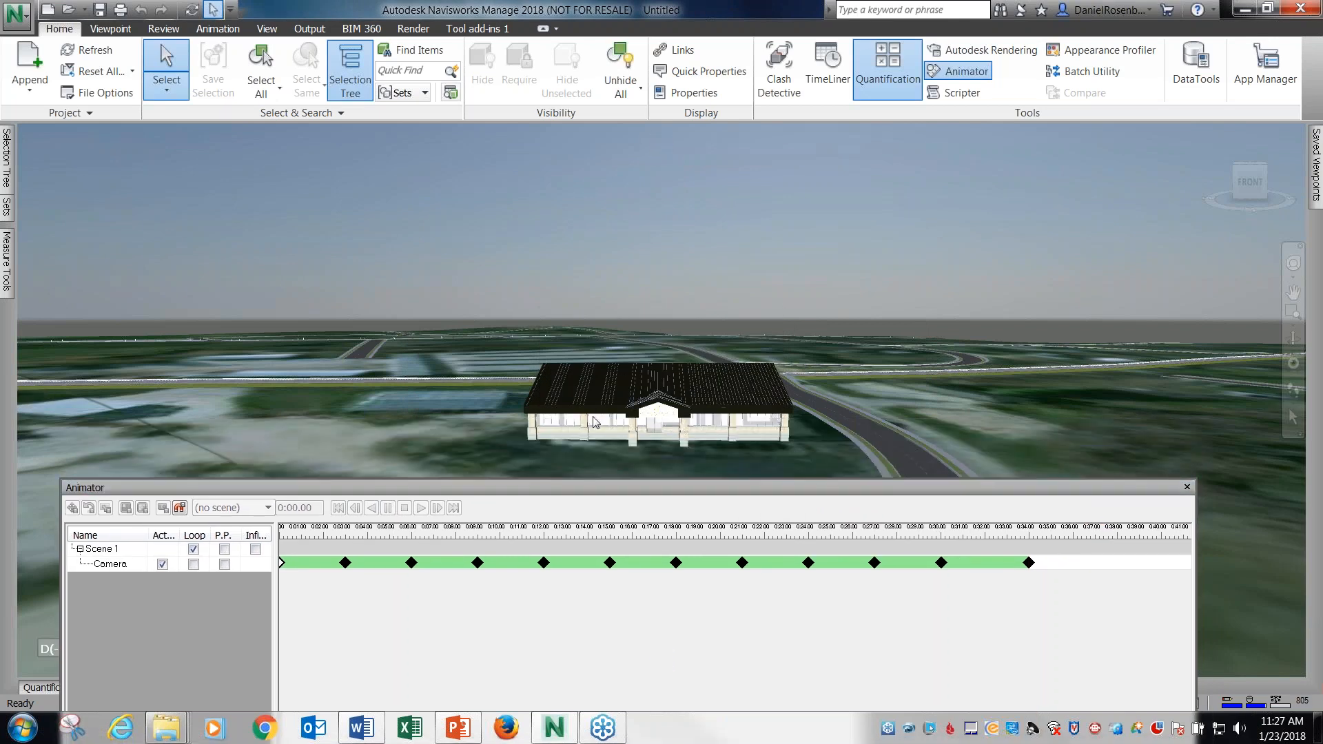
pyautogui.moveTo(595, 422)
pyautogui.keyDown('shift'); pyautogui.mouseDown(button='middle')
pyautogui.moveTo(780, 407)
pyautogui.moveTo(746, 421)
pyautogui.moveTo(593, 414)
pyautogui.mouseUp(button='middle'); pyautogui.keyUp('shift')
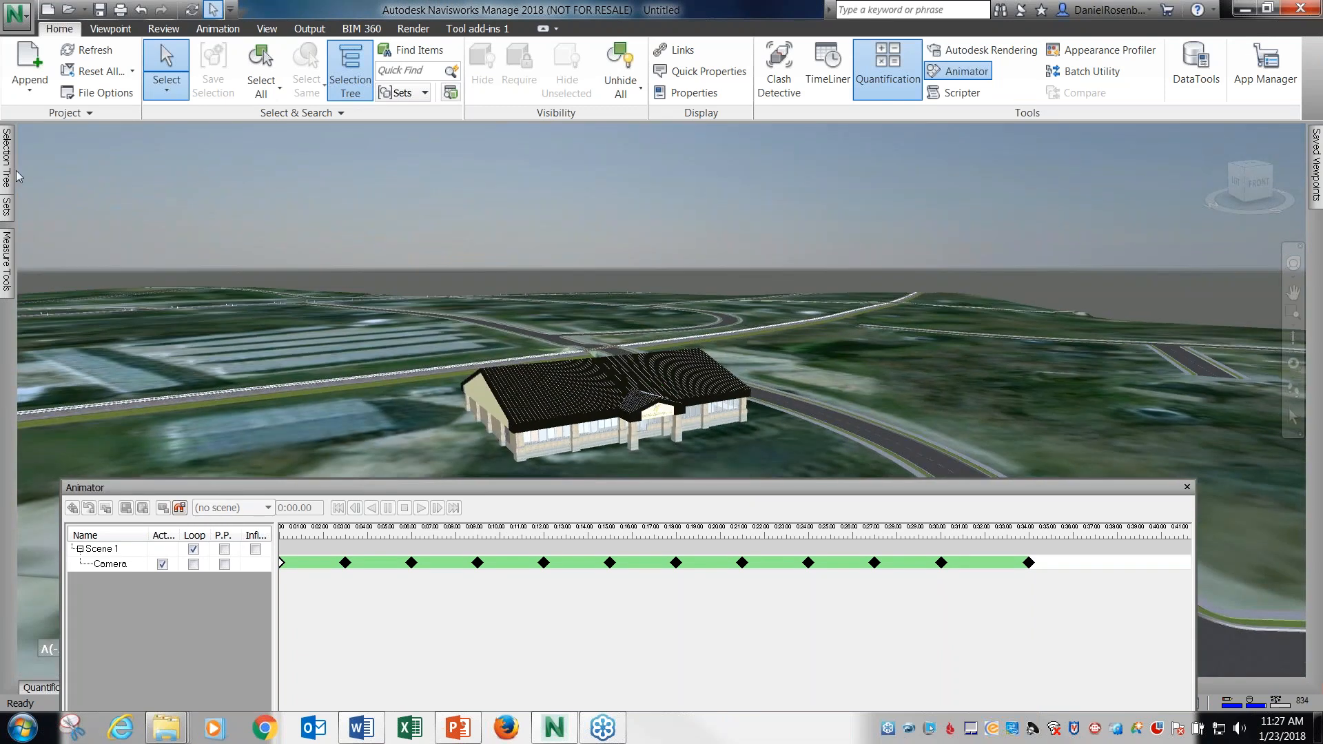
pyautogui.moveTo(3, 158)
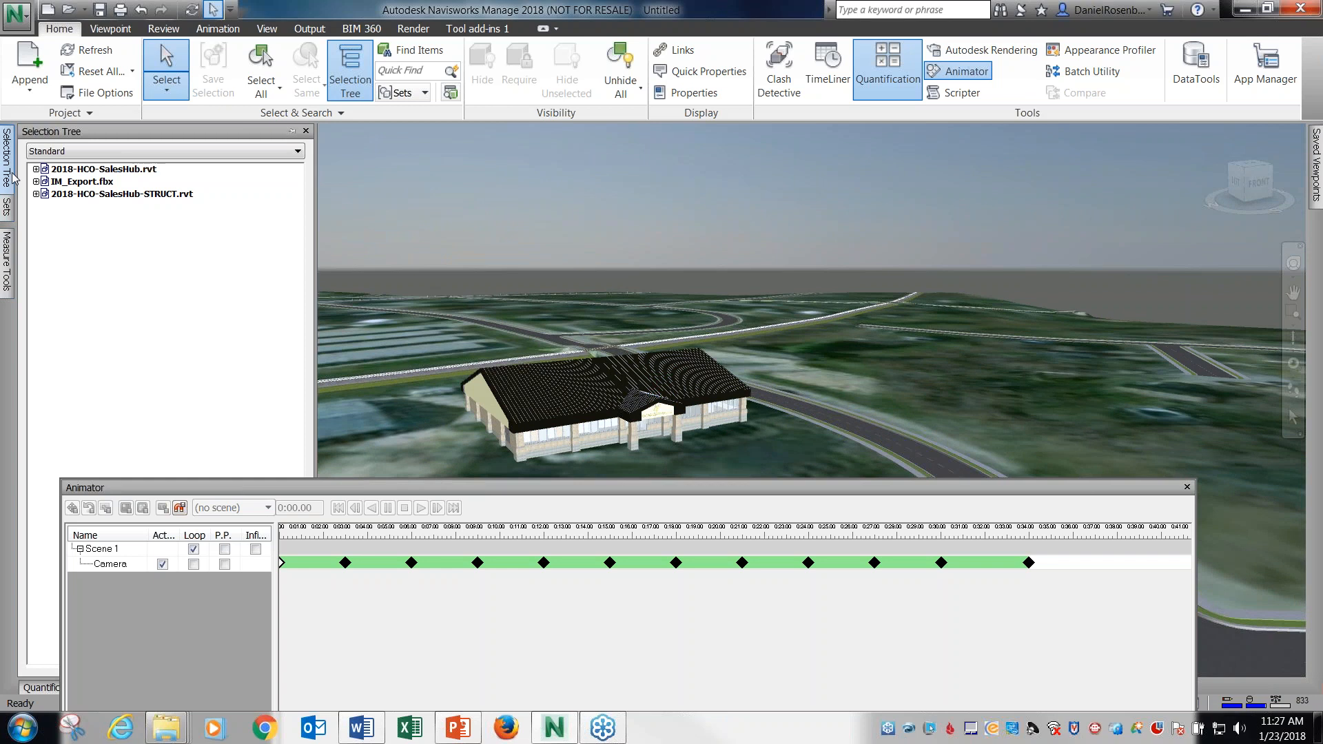
pyautogui.click(11, 172)
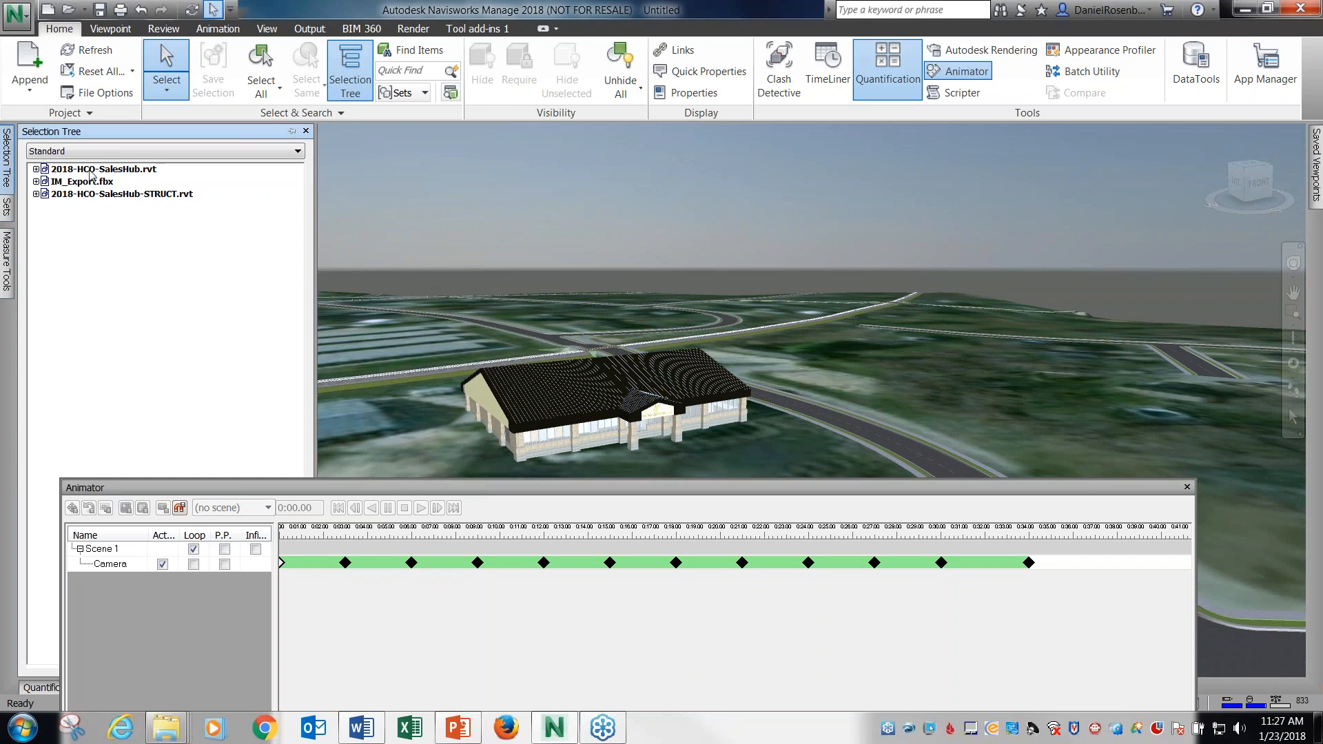
pyautogui.click(36, 169)
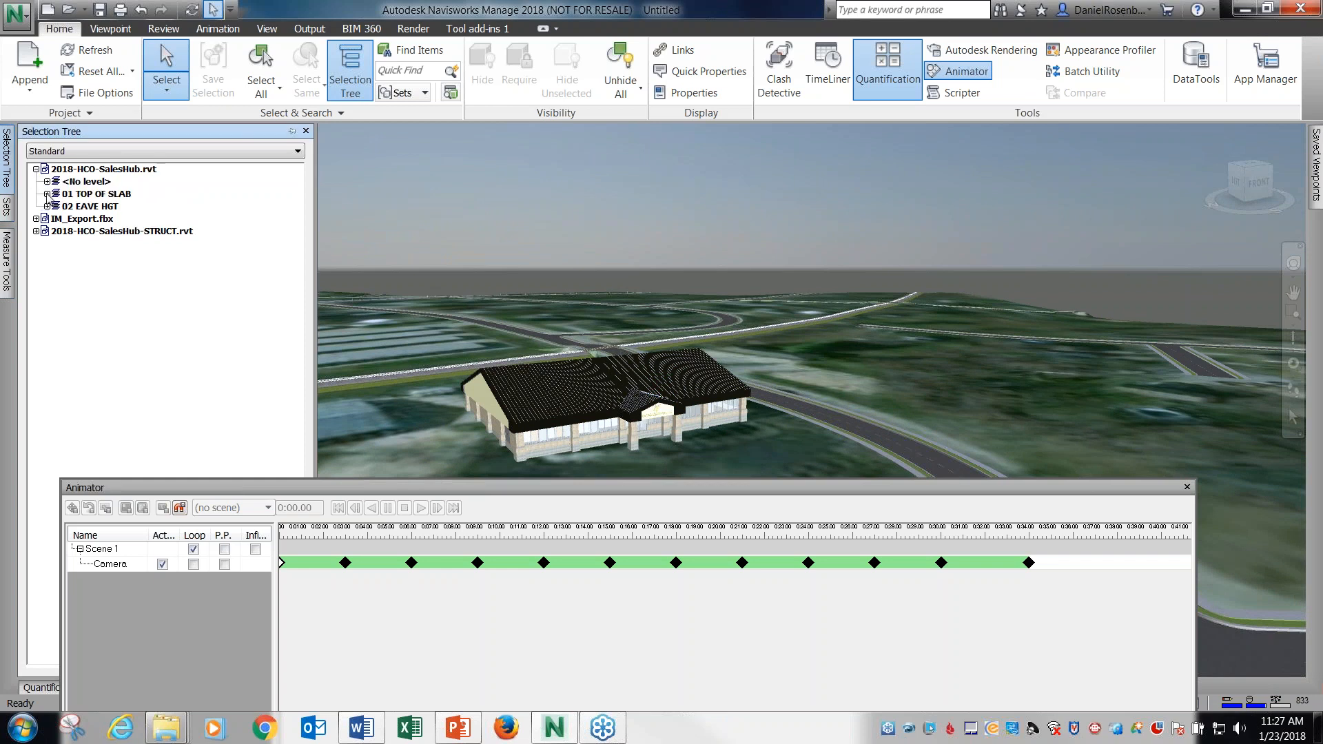
pyautogui.click(46, 193)
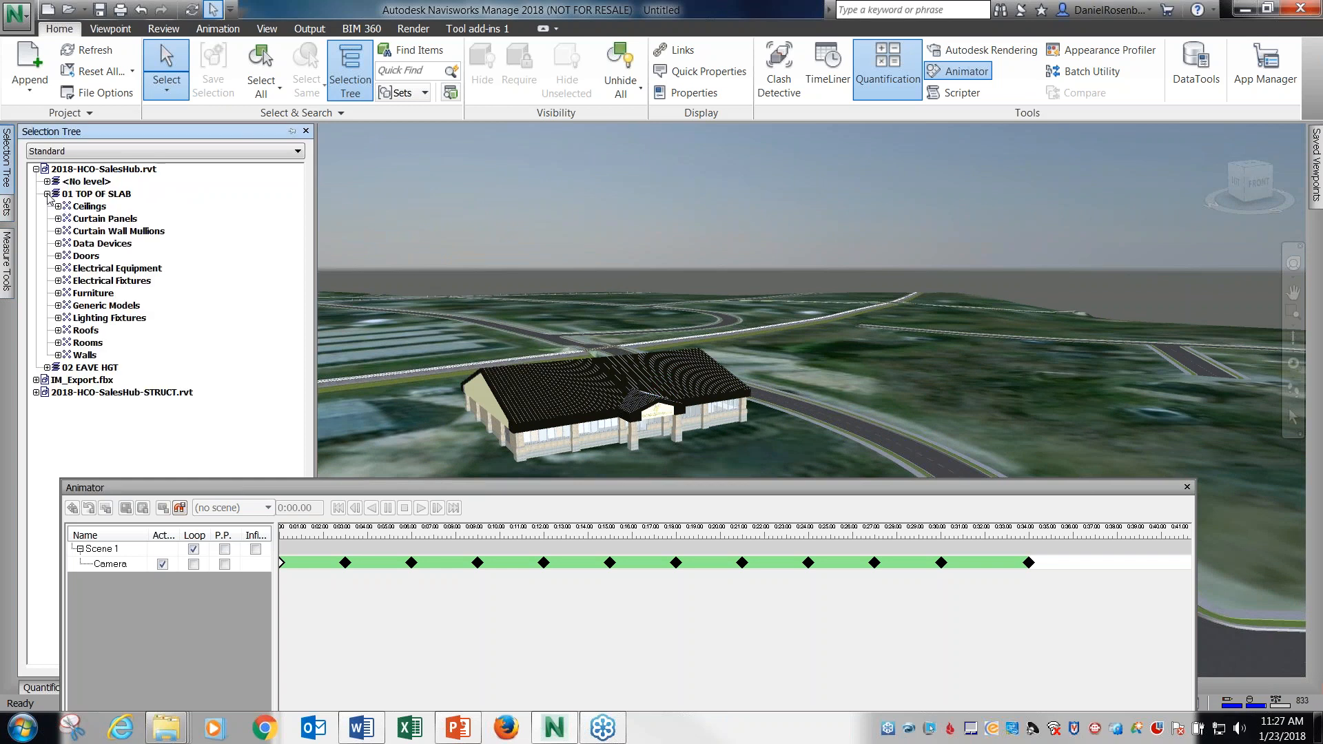
pyautogui.click(85, 330)
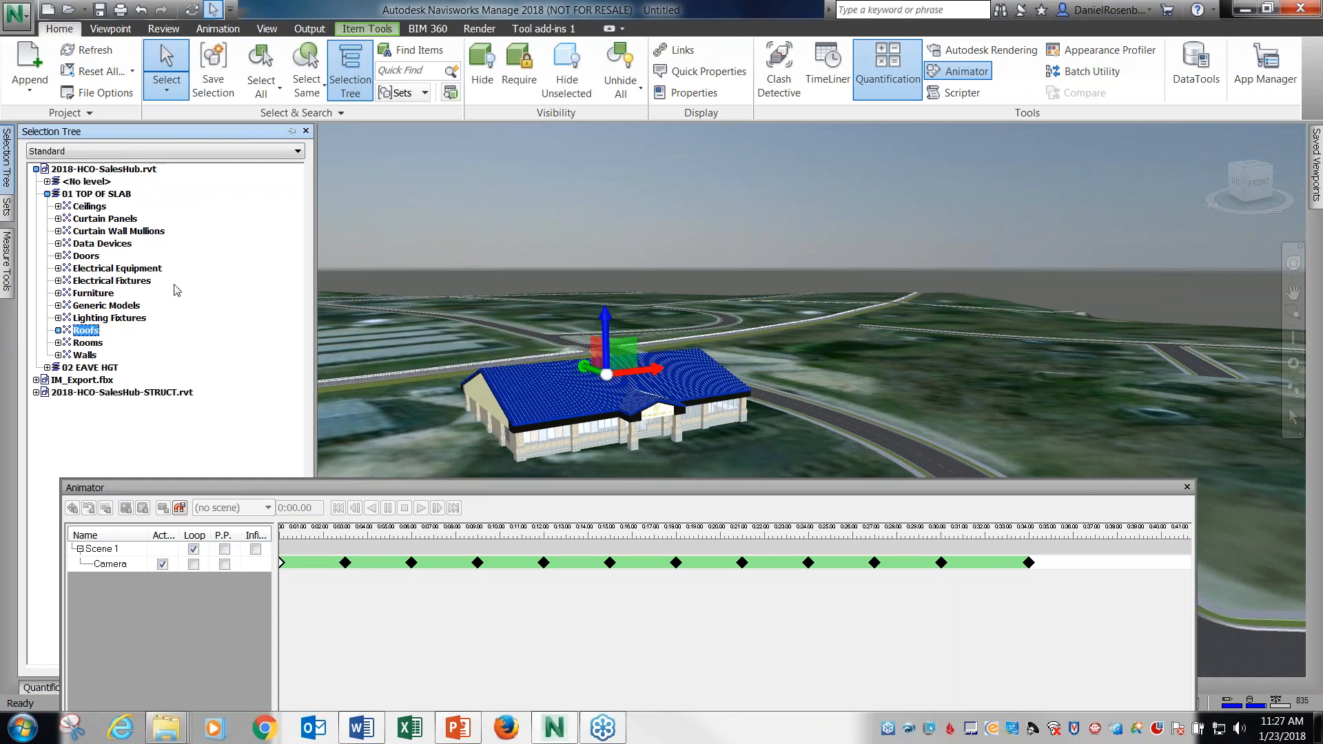
pyautogui.click(59, 232)
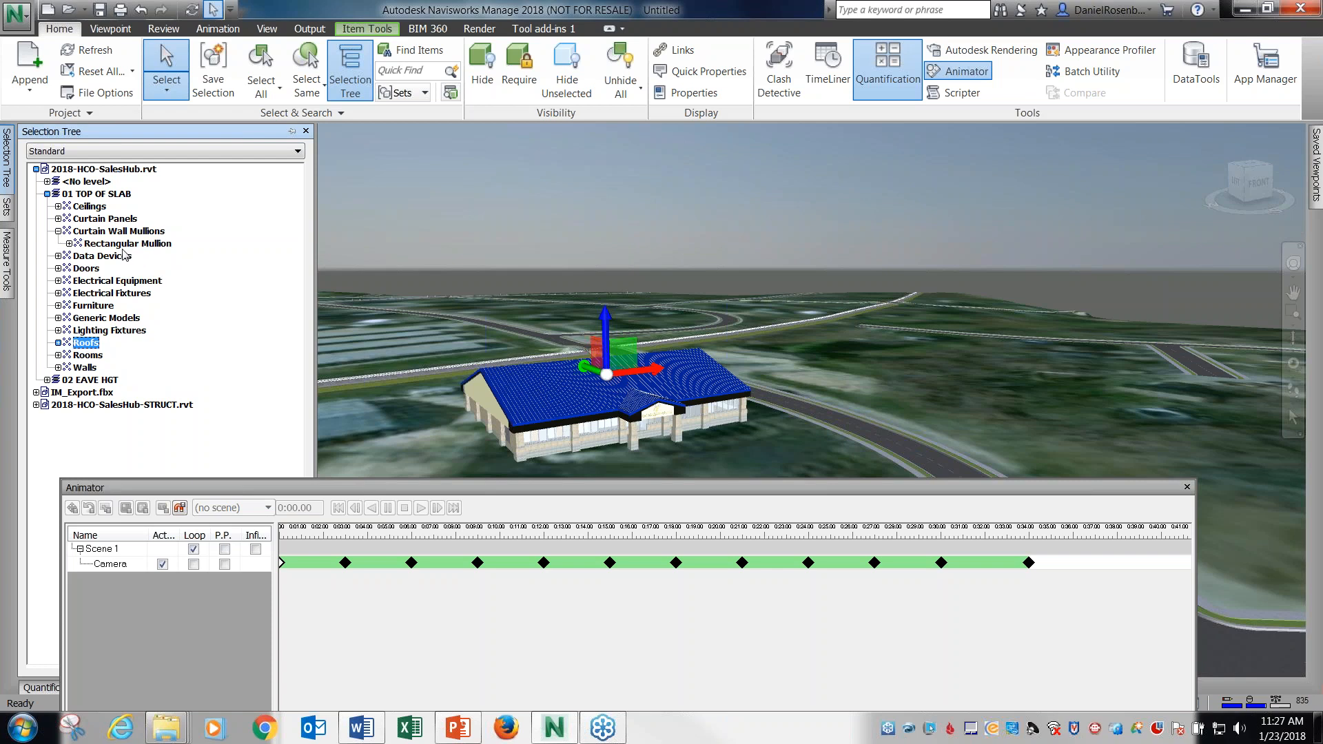
pyautogui.click(69, 244)
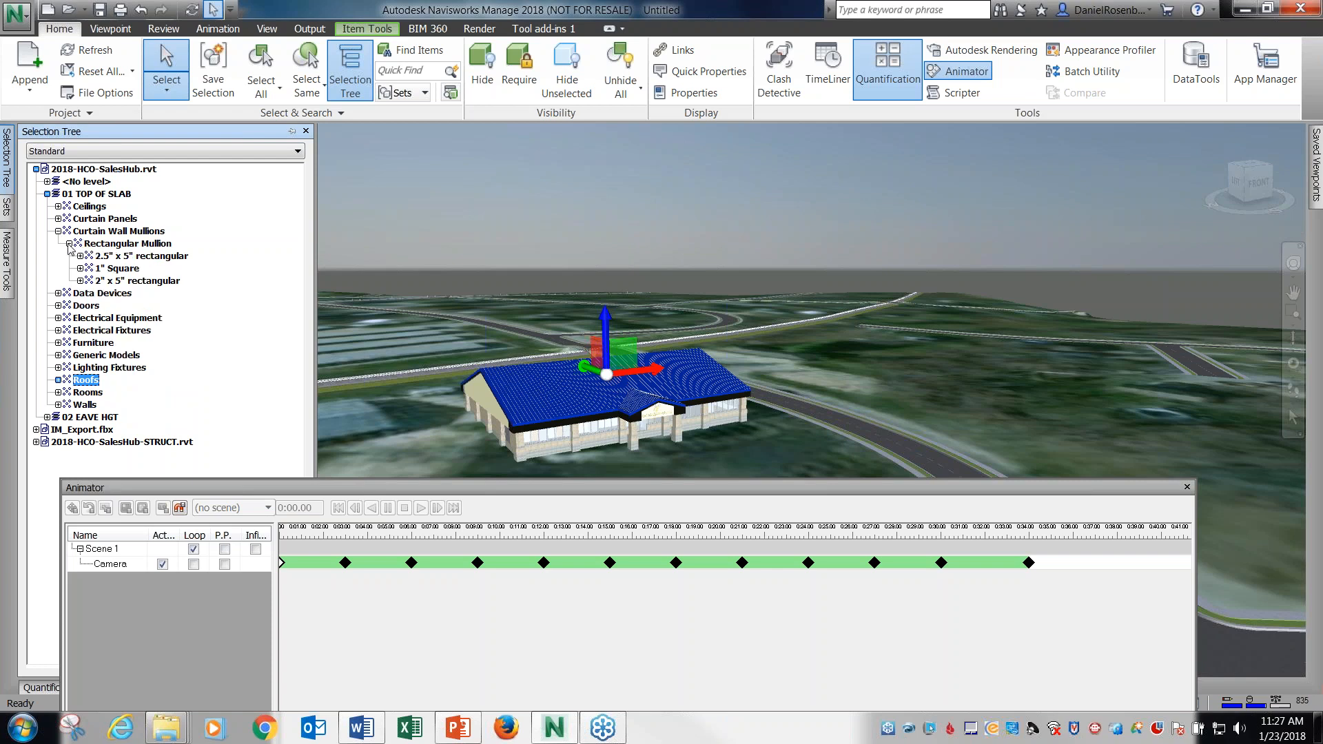
pyautogui.click(124, 270)
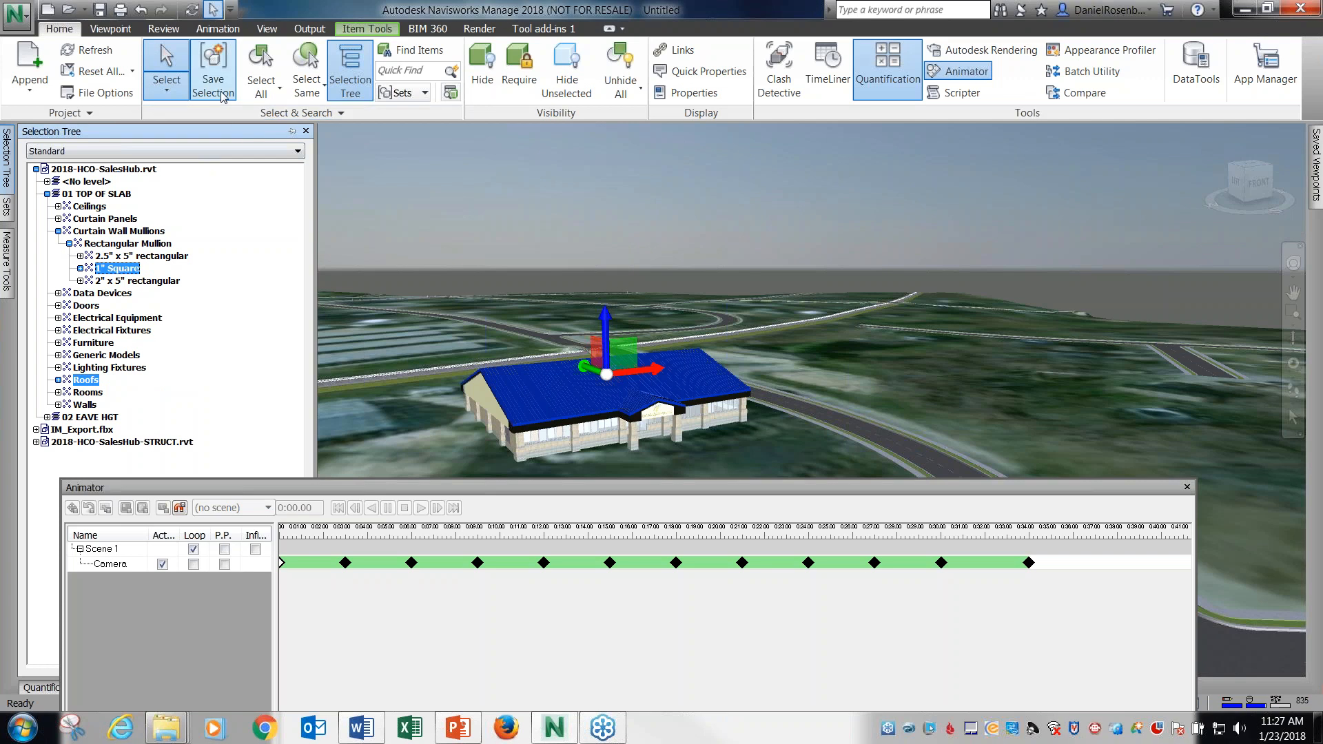
# Save the selection as a set named Roof, clear the selection and reselect the items through the set.
pyautogui.click(213, 65)
pyautogui.write('Roof')
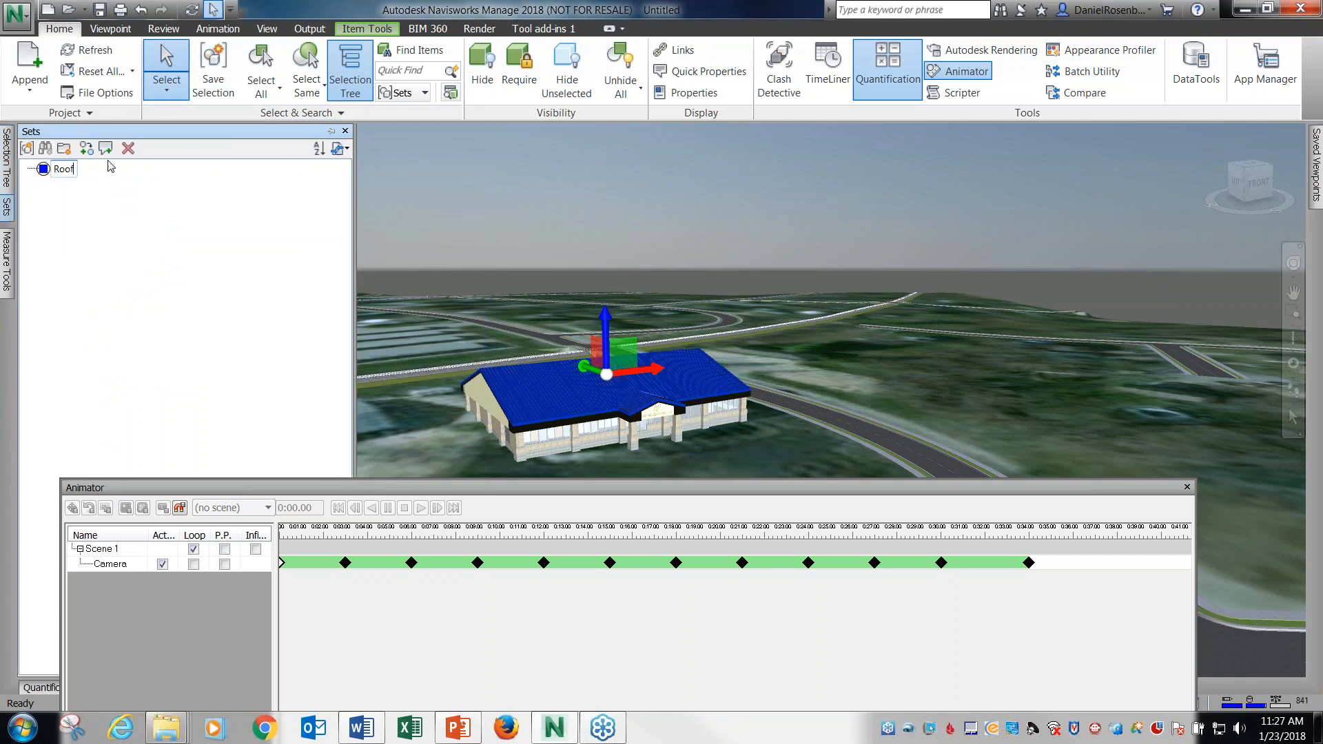
pyautogui.press('Return')
pyautogui.click(543, 200)
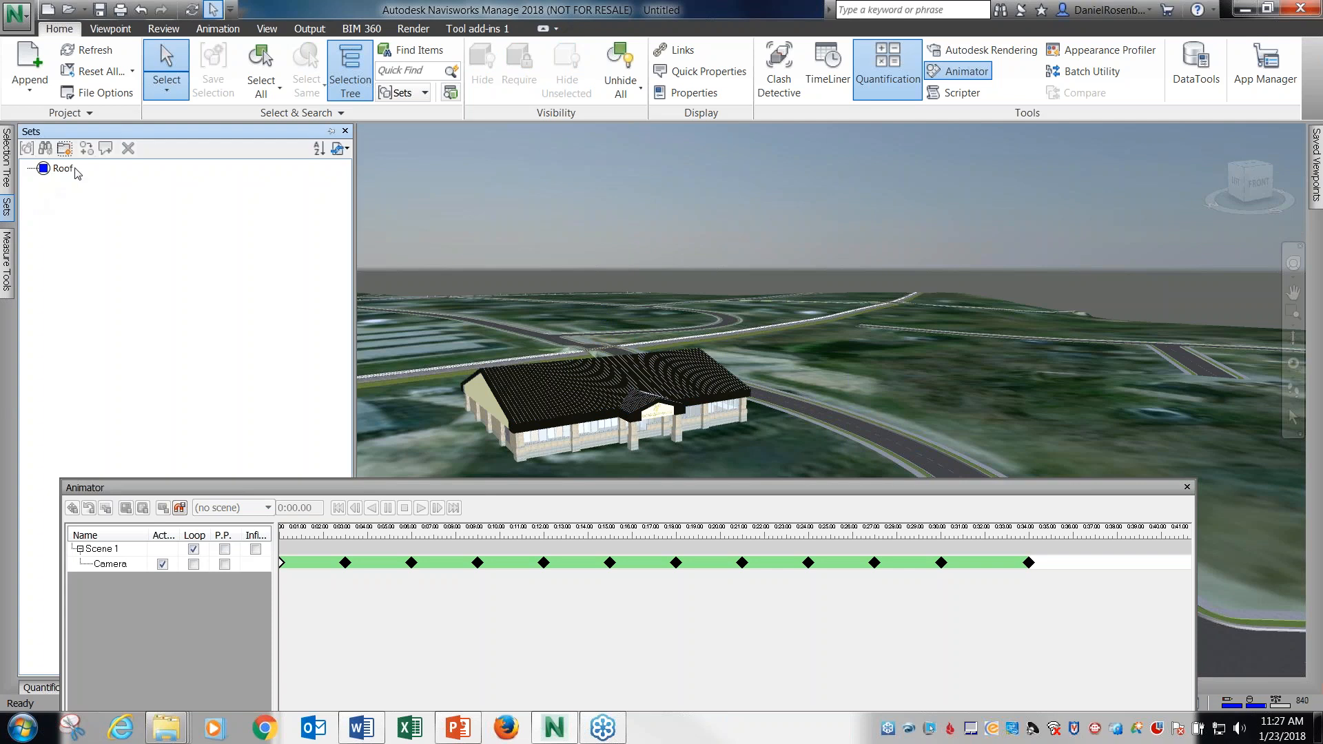
pyautogui.click(76, 169)
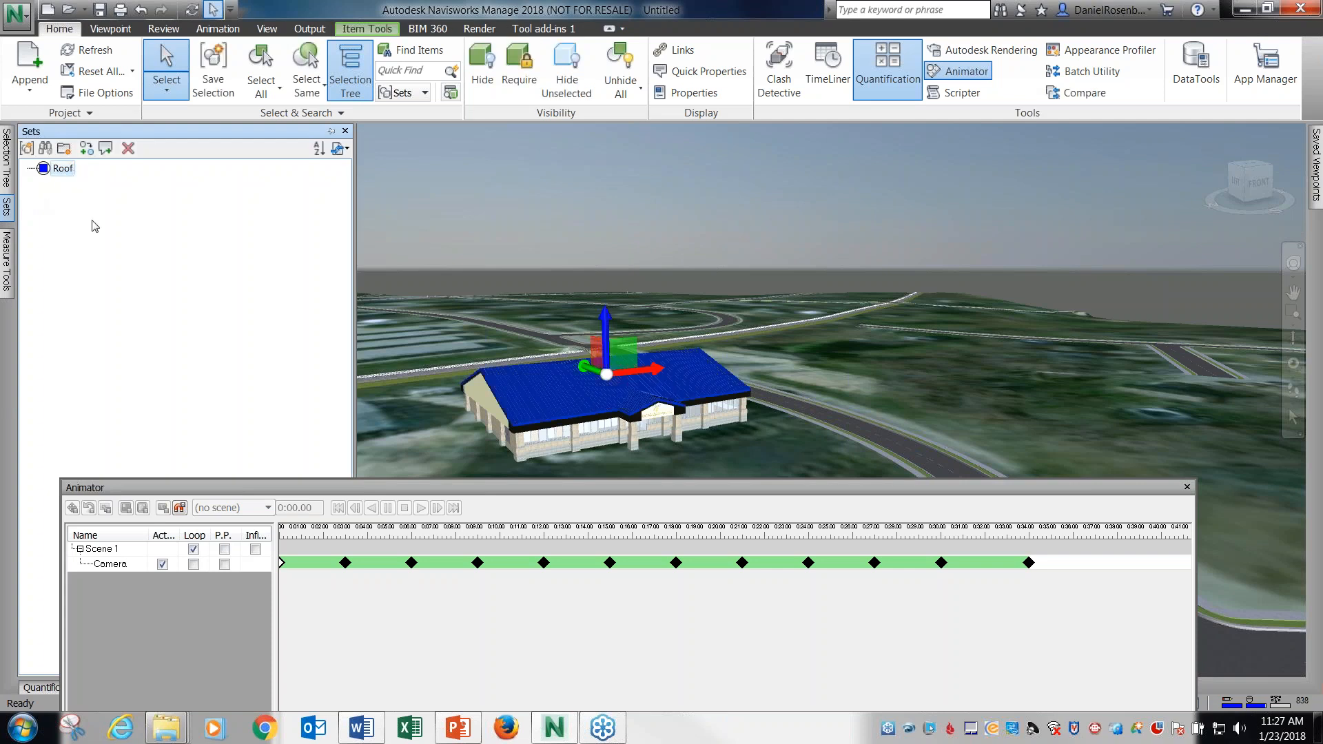
# Clear the selection, make the Scene 1 camera animation current, and briefly play and stop it.
pyautogui.click(403, 175)
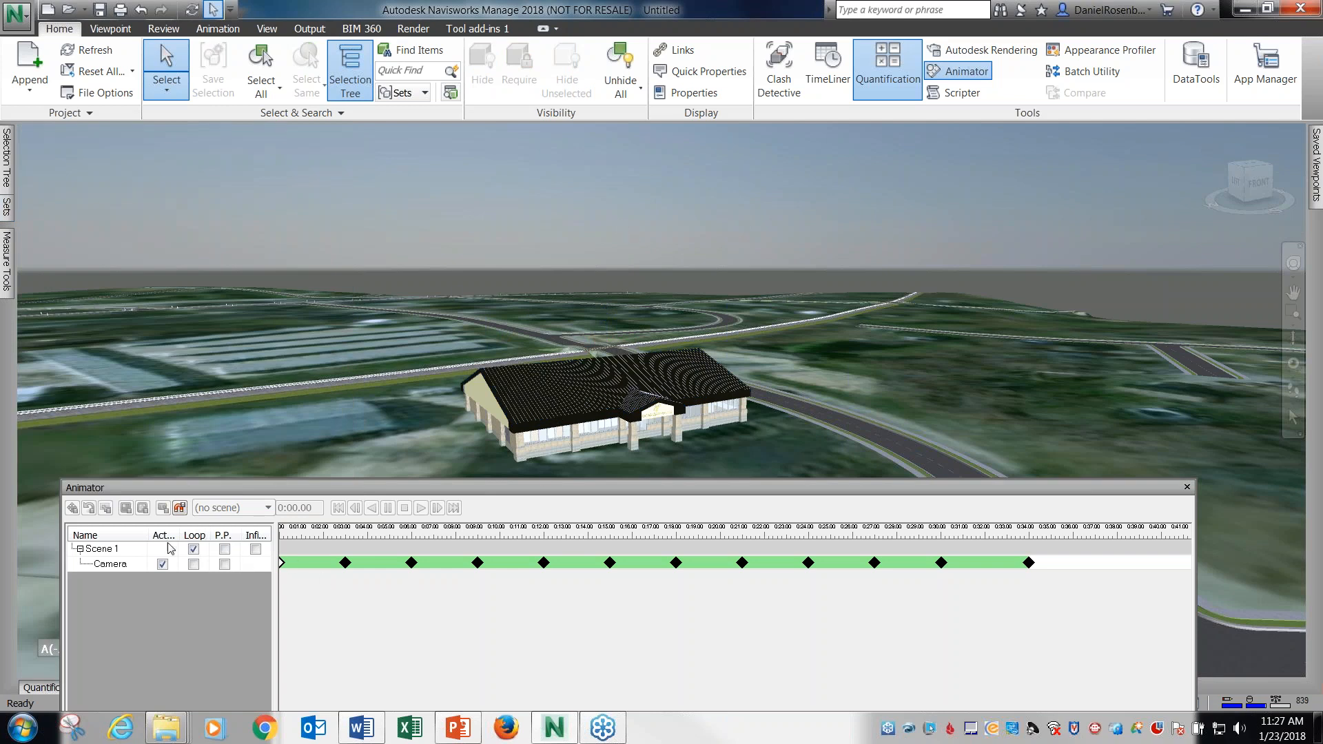
pyautogui.click(116, 566)
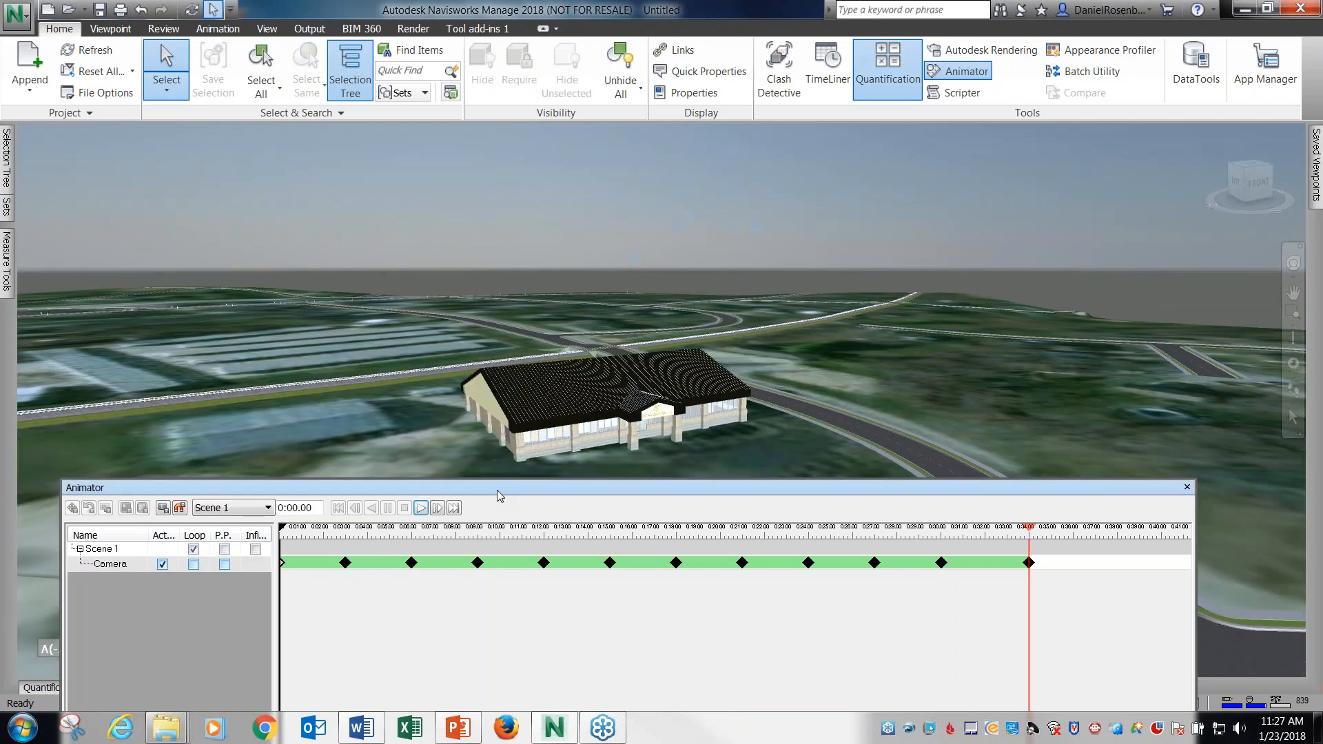
pyautogui.moveTo(498, 489); pyautogui.dragTo(520, 418)
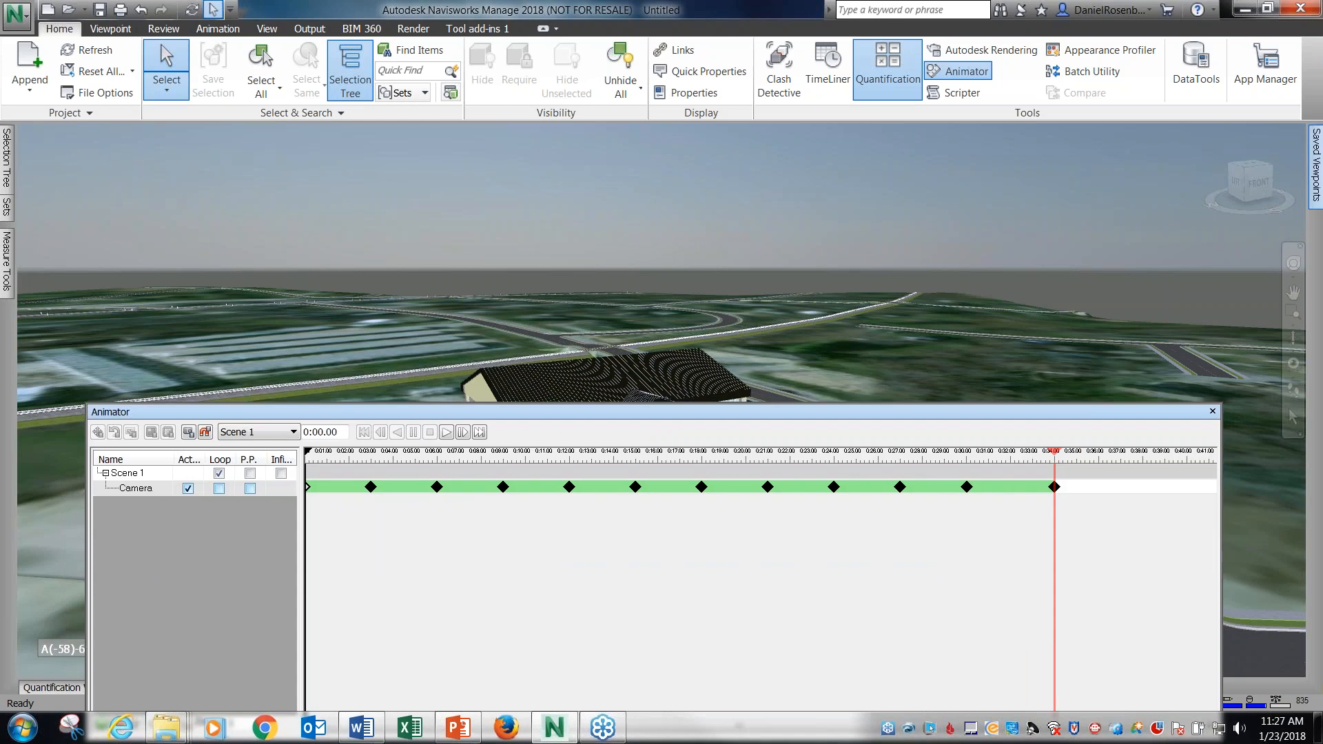
pyautogui.moveTo(833, 409); pyautogui.dragTo(815, 468)
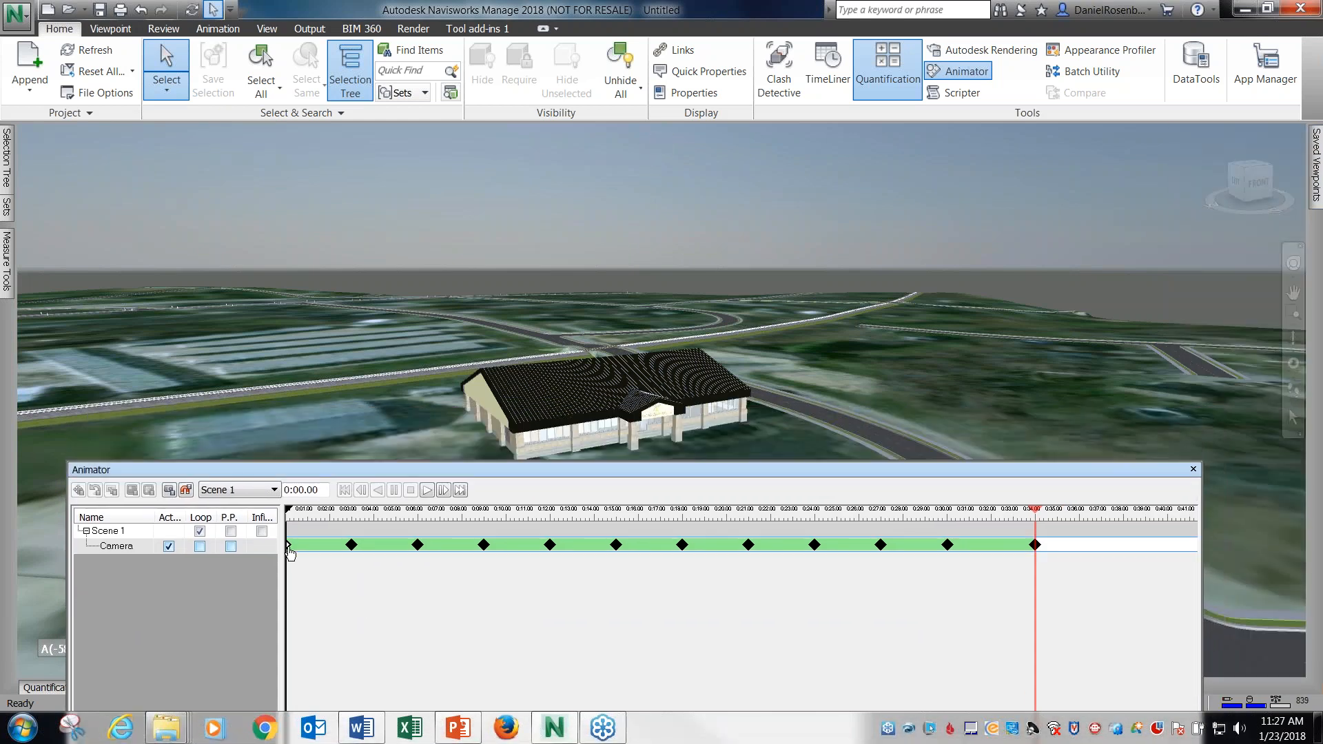
pyautogui.click(426, 490)
pyautogui.click(411, 490)
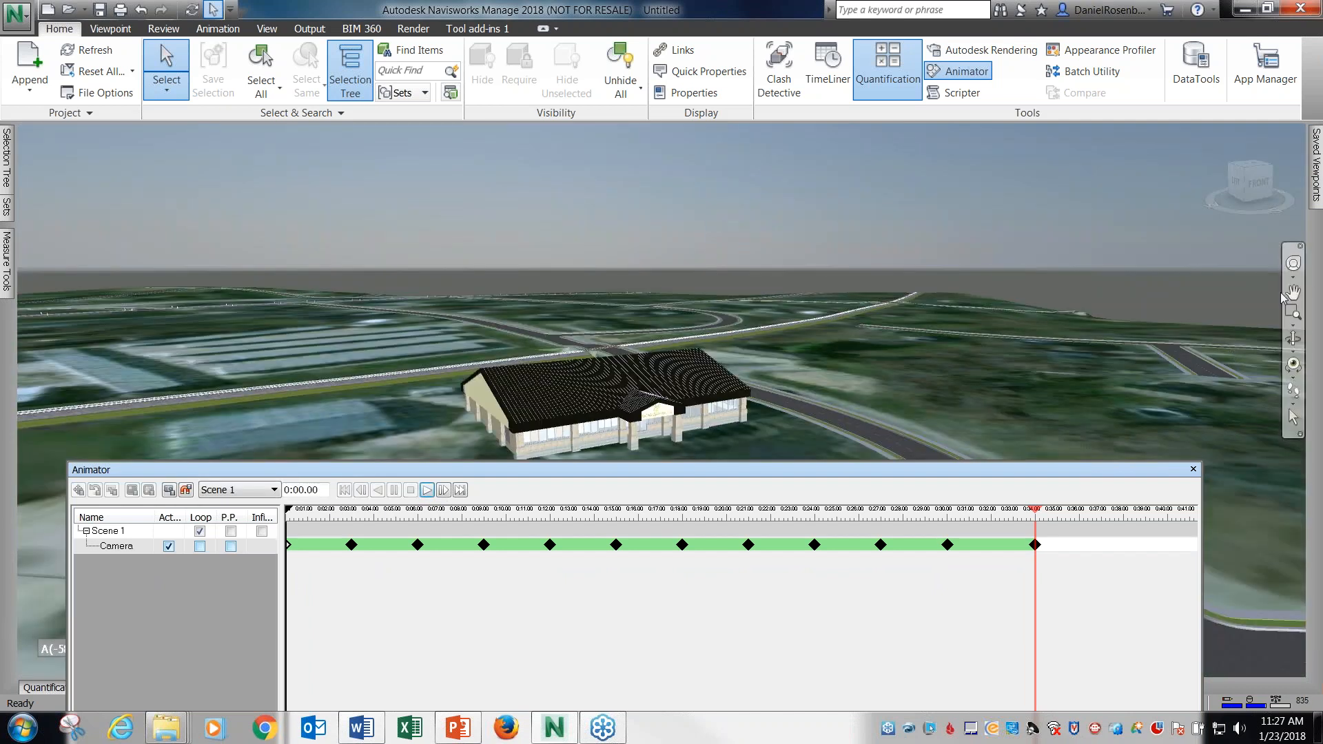
# Restore the saved viewpoint BE 01 Front from the 3D View folder.
pyautogui.moveTo(1316, 169)
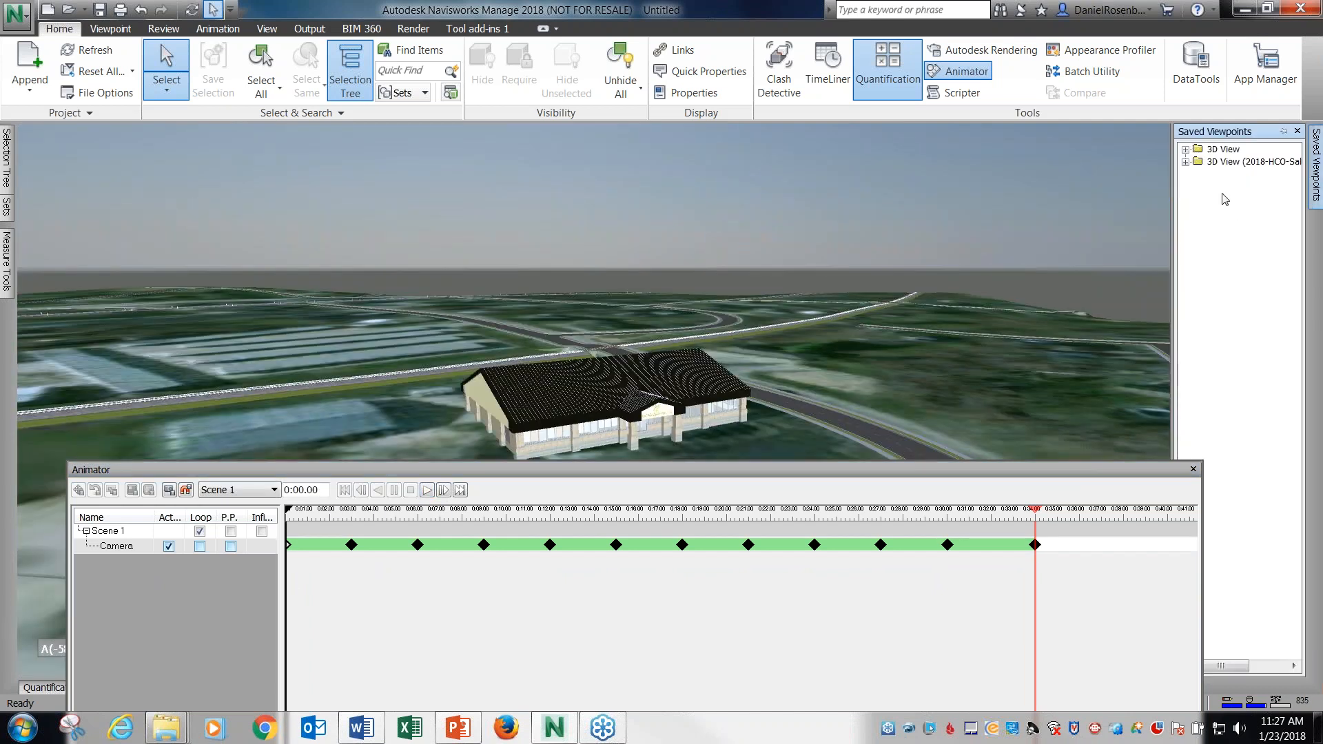
pyautogui.click(1185, 162)
pyautogui.click(1185, 162)
pyautogui.click(1186, 150)
pyautogui.click(1245, 360)
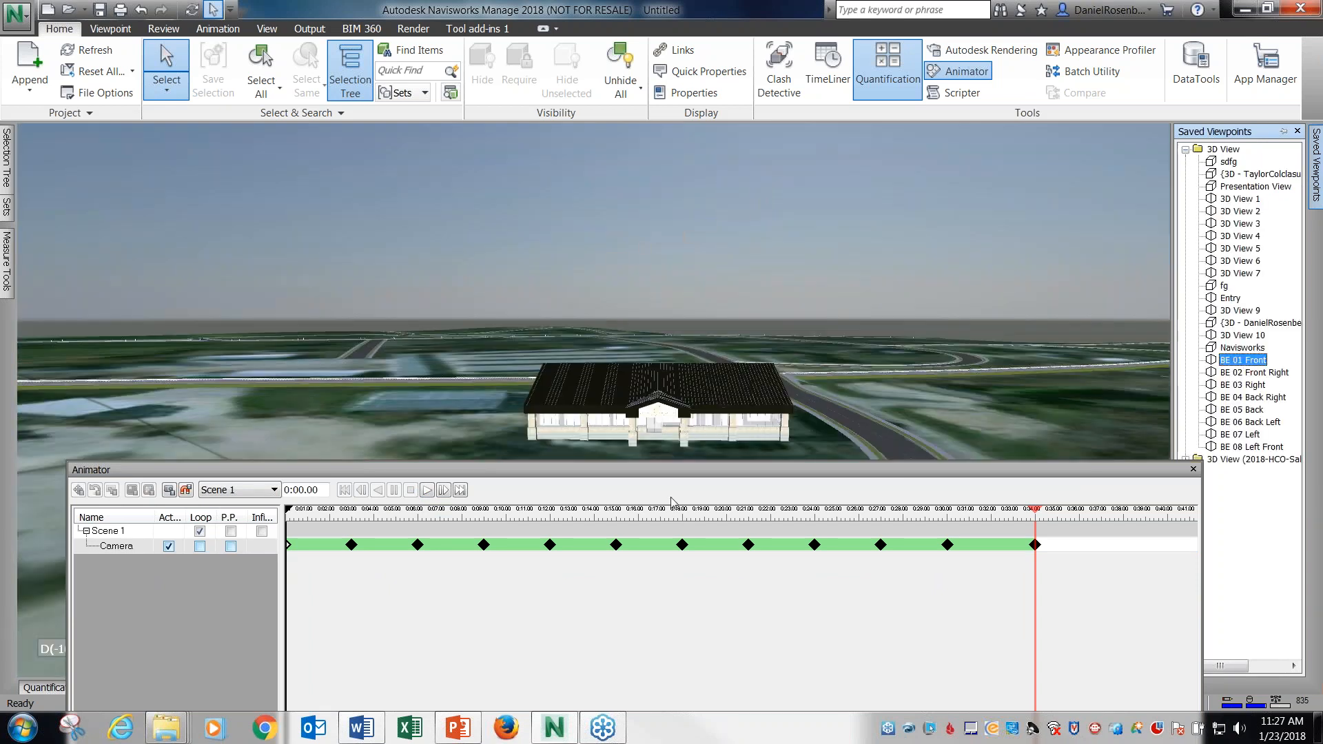
# Reselect the roof elements through the Roof selection set.
pyautogui.moveTo(215, 469); pyautogui.dragTo(243, 349)
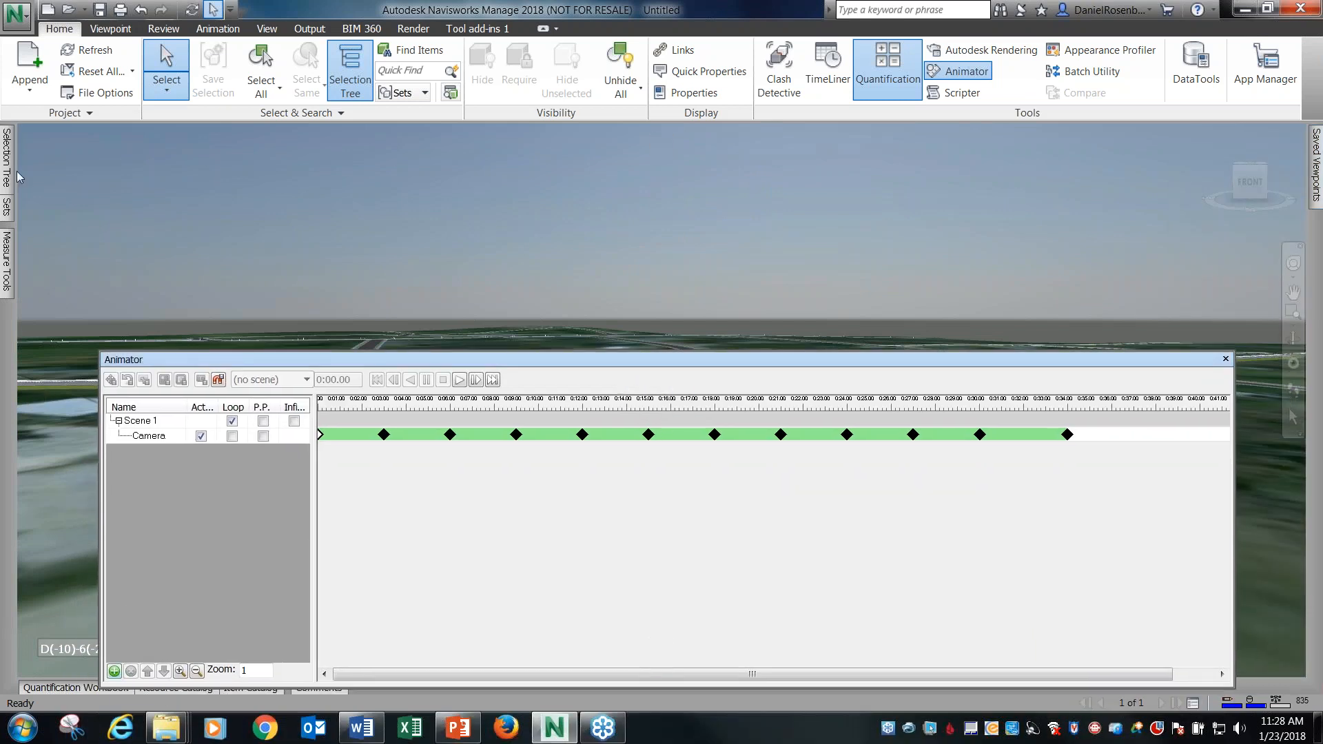
pyautogui.click(7, 209)
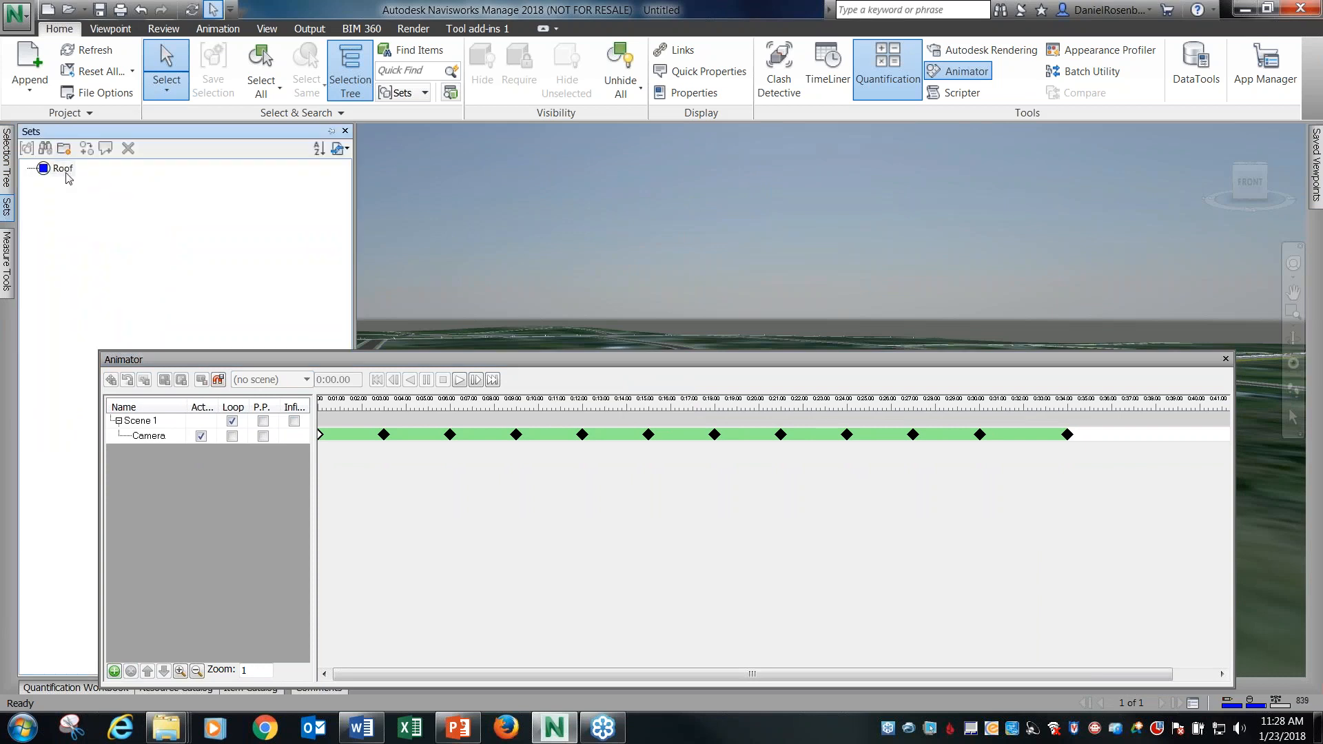
pyautogui.click(64, 171)
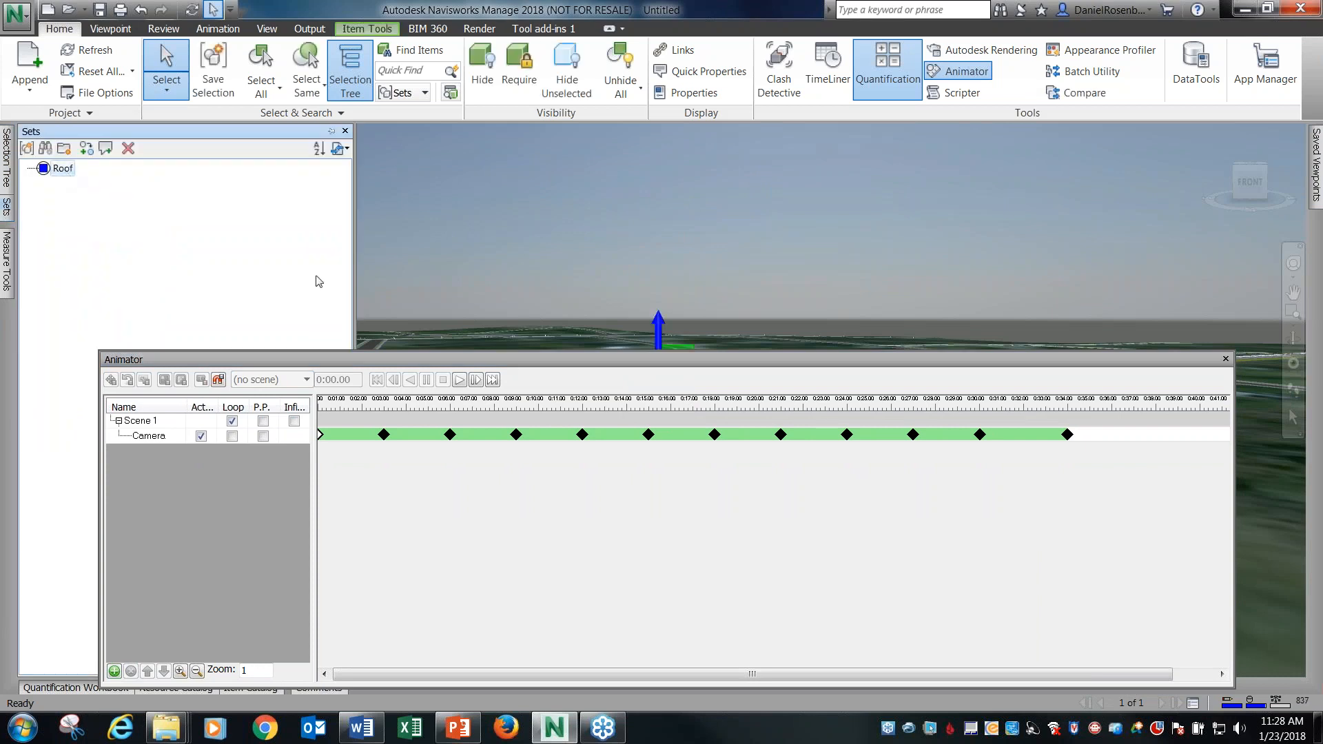
# Add an animation set from the current roof selection to Scene 1, keeping its default name.
pyautogui.click(114, 672)
pyautogui.click(116, 674)
pyautogui.click(117, 673)
pyautogui.click(173, 584)
pyautogui.click(157, 422)
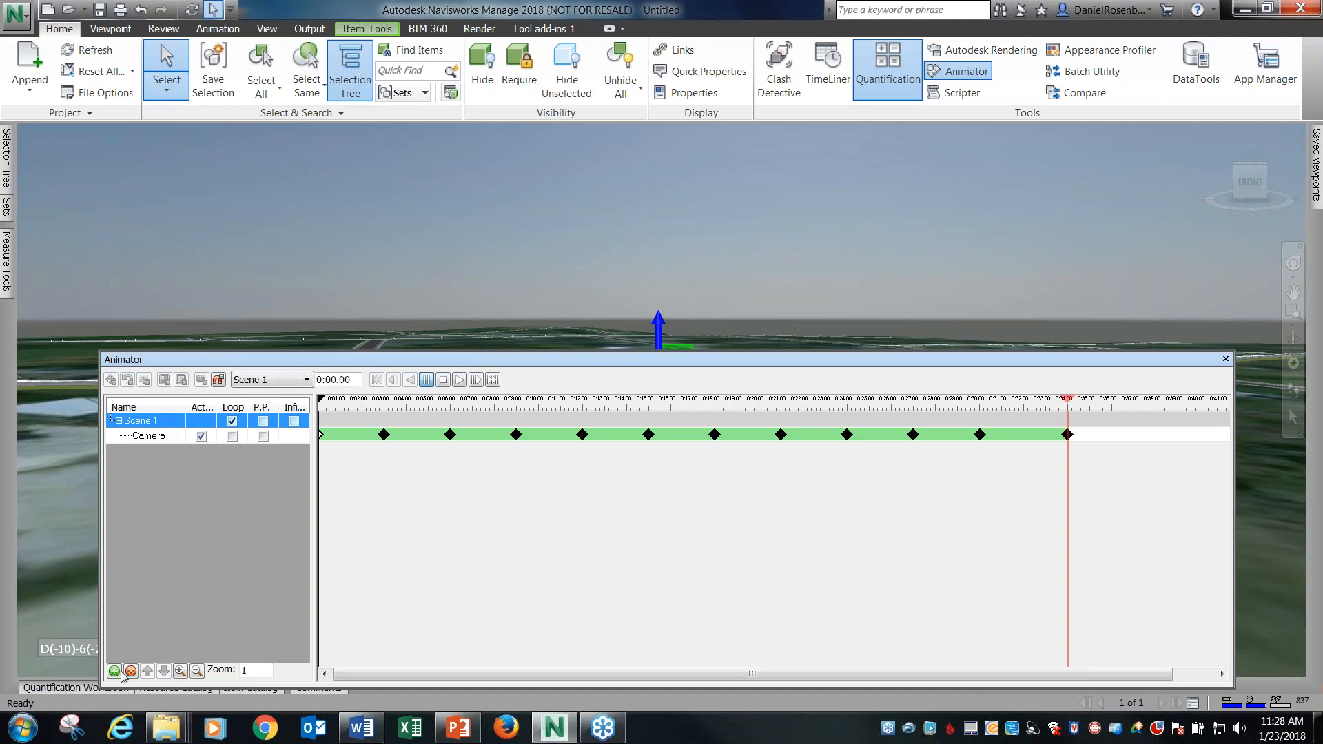
pyautogui.click(114, 672)
pyautogui.moveTo(200, 612)
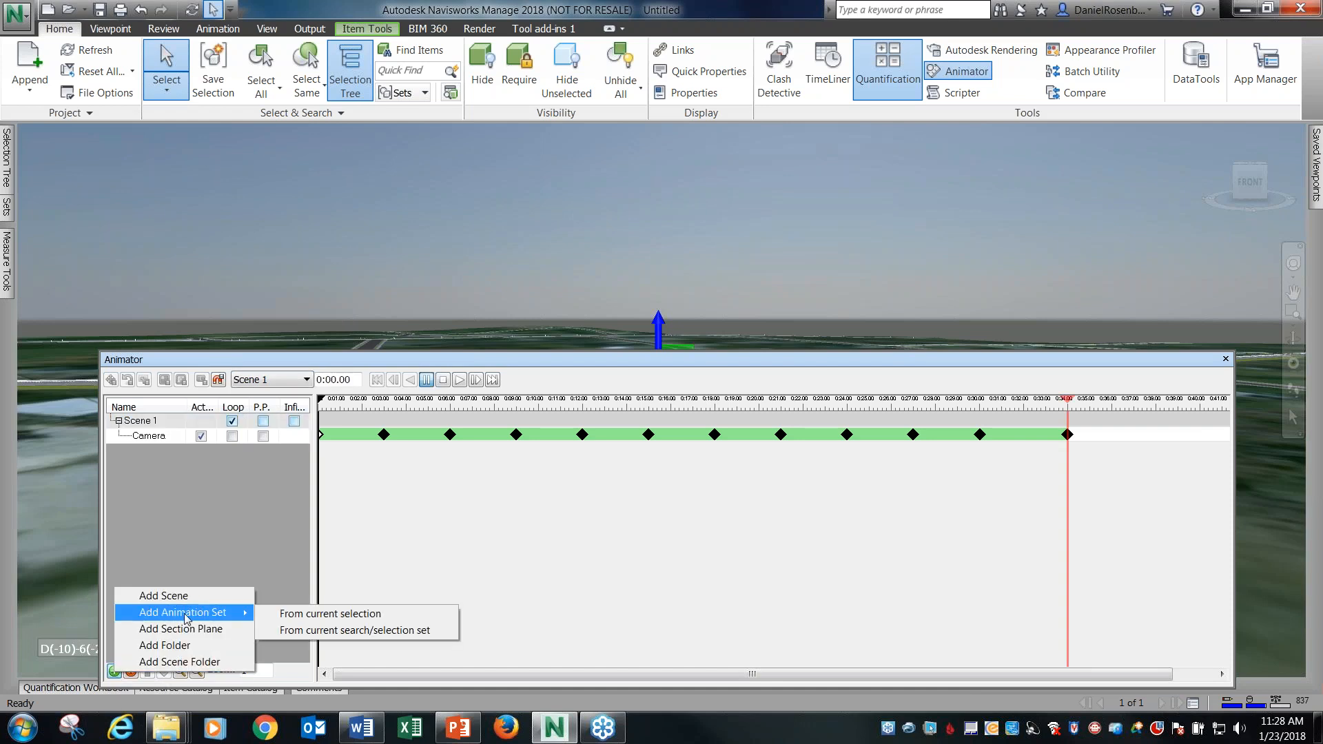
pyautogui.click(317, 616)
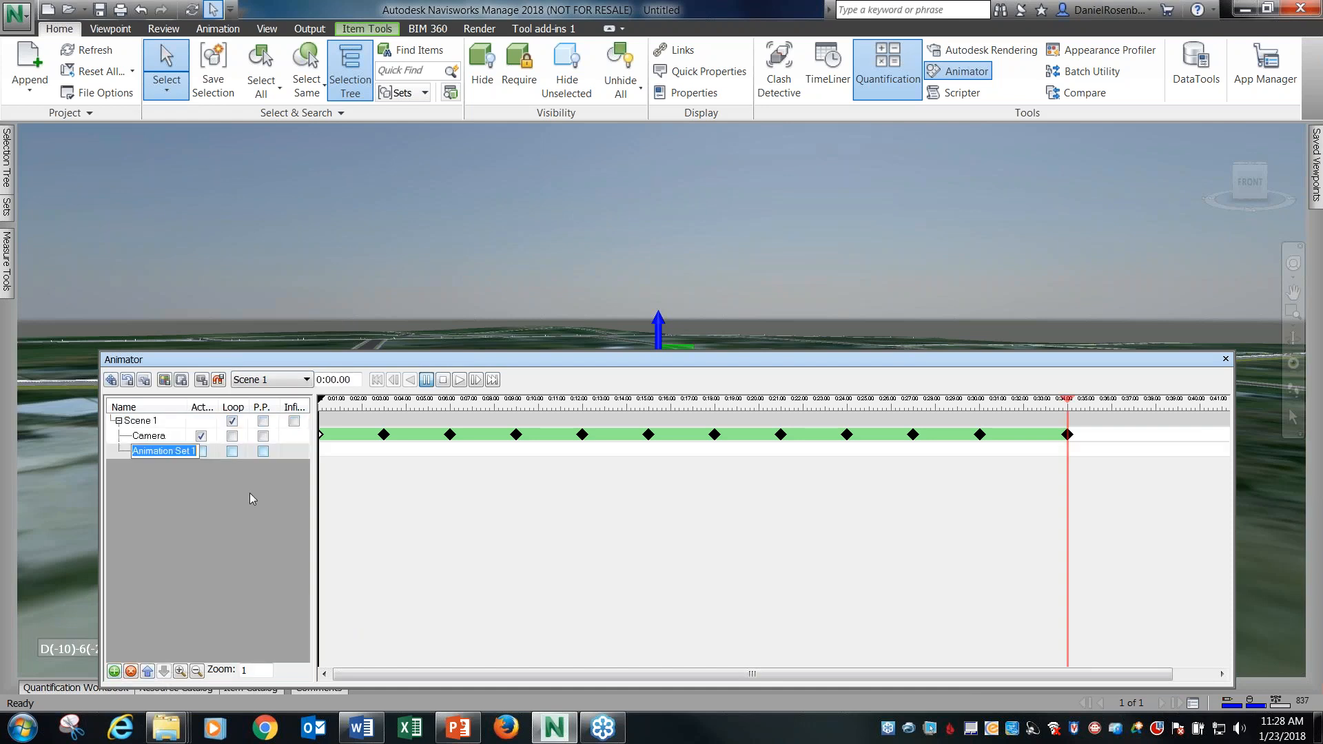
pyautogui.click(206, 490)
pyautogui.click(205, 490)
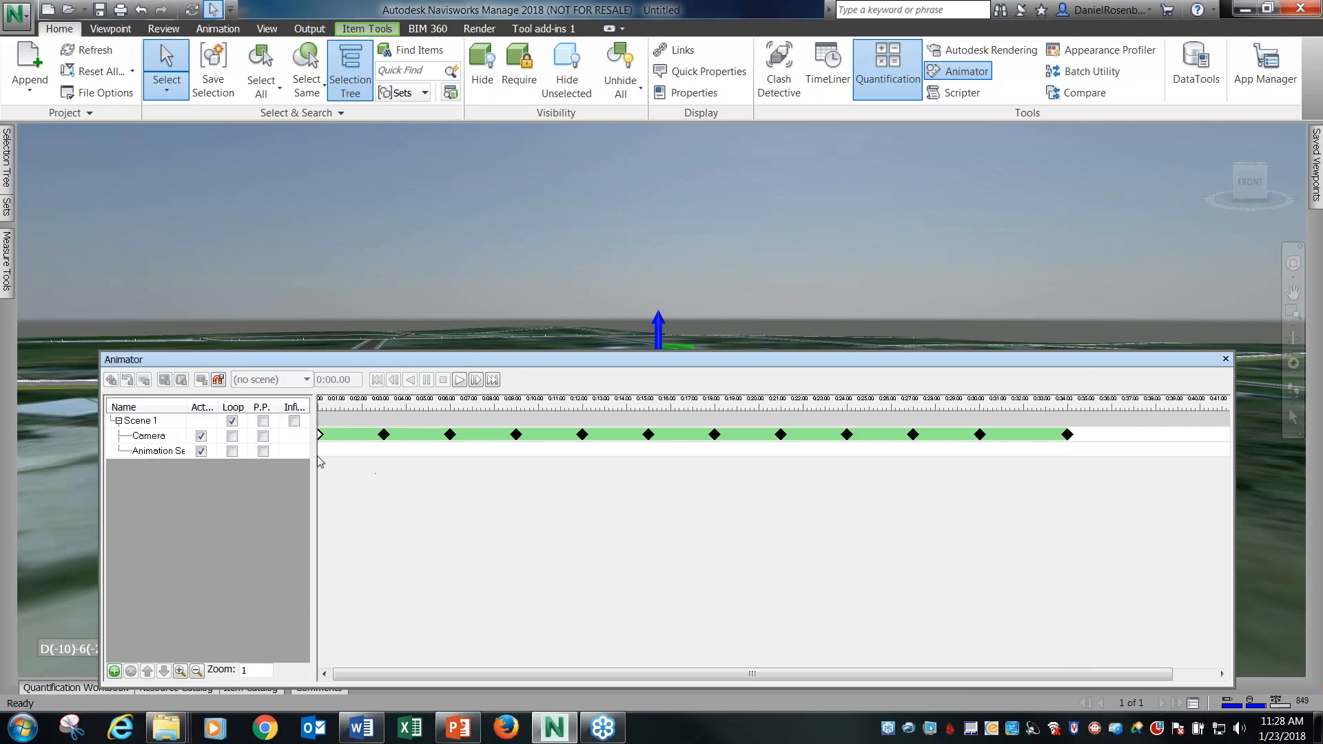
# Capture a starting keyframe at 0:00.00 for the roof animation set.
pyautogui.moveTo(477, 357); pyautogui.dragTo(466, 468)
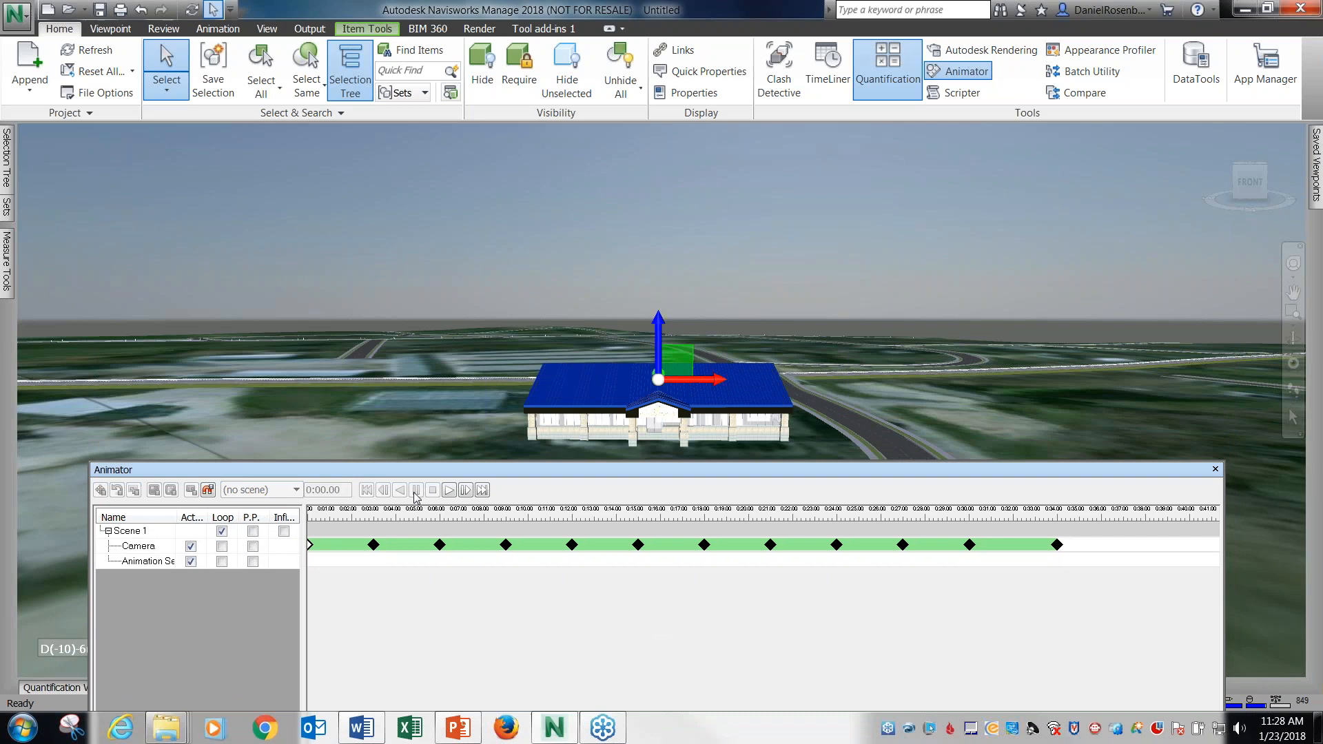
pyautogui.click(153, 561)
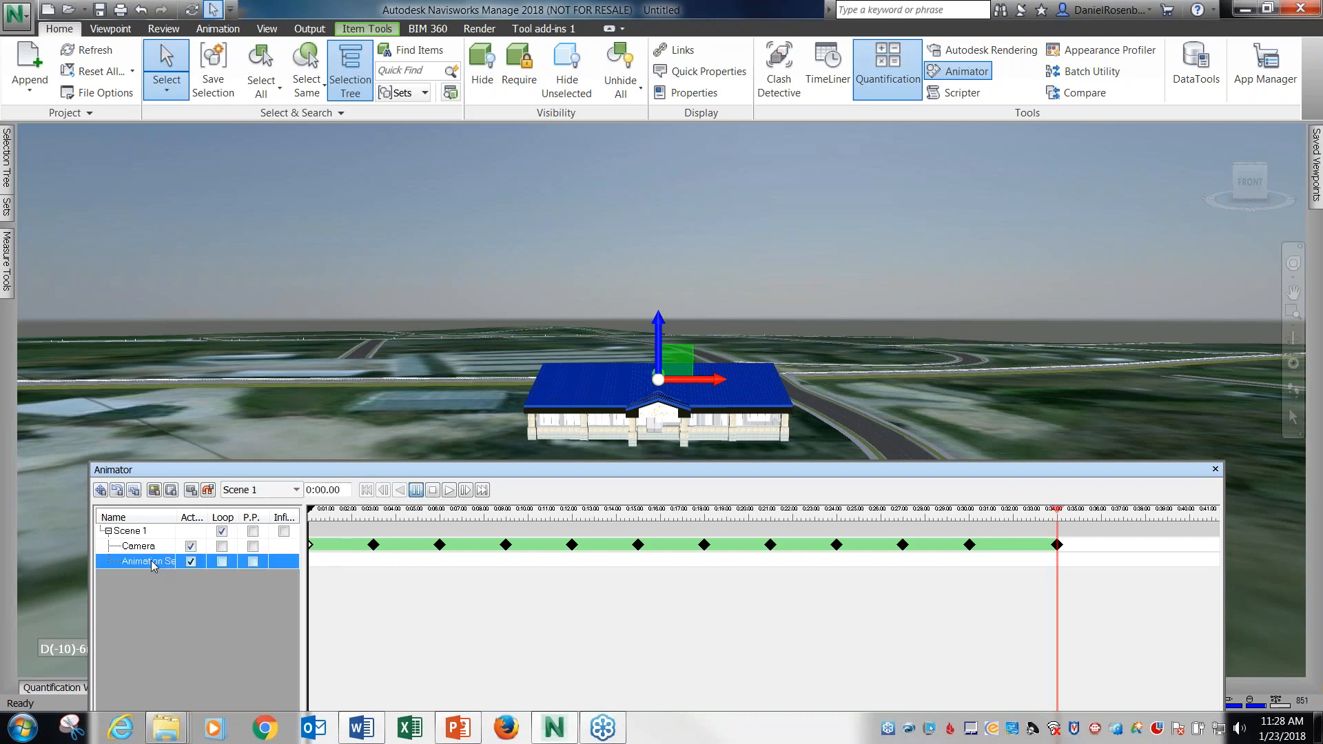
pyautogui.click(191, 492)
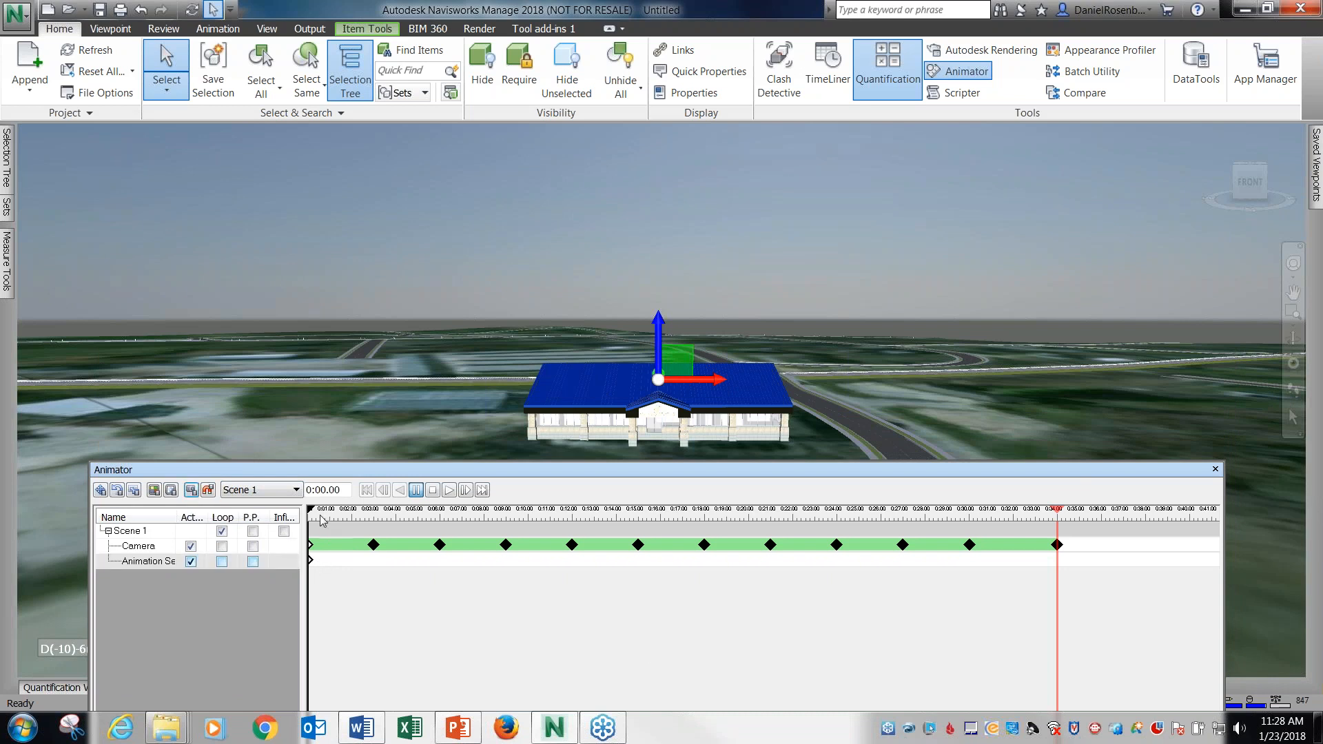
pyautogui.click(439, 561)
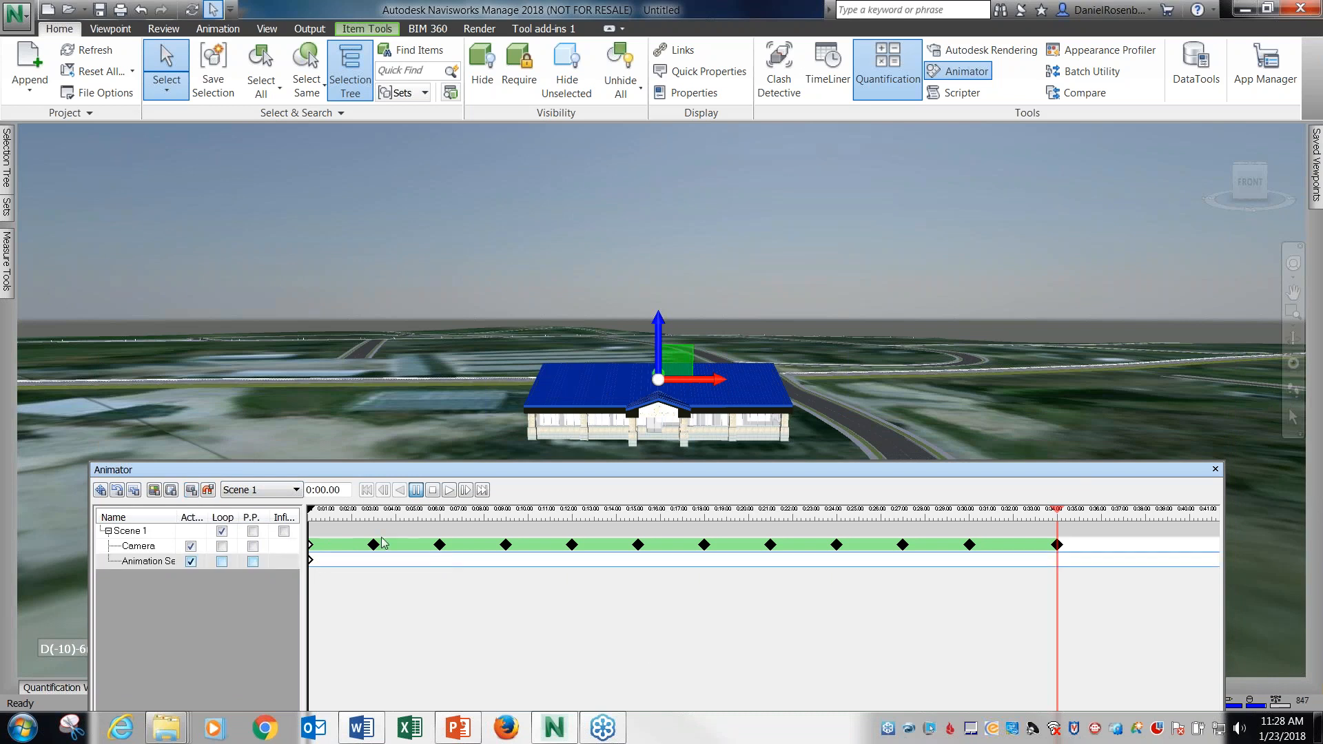
# At 0:06.00, translate the roof animation set straight up above the building, capture a keyframe and clear the selection.
pyautogui.moveTo(312, 512); pyautogui.dragTo(431, 528)
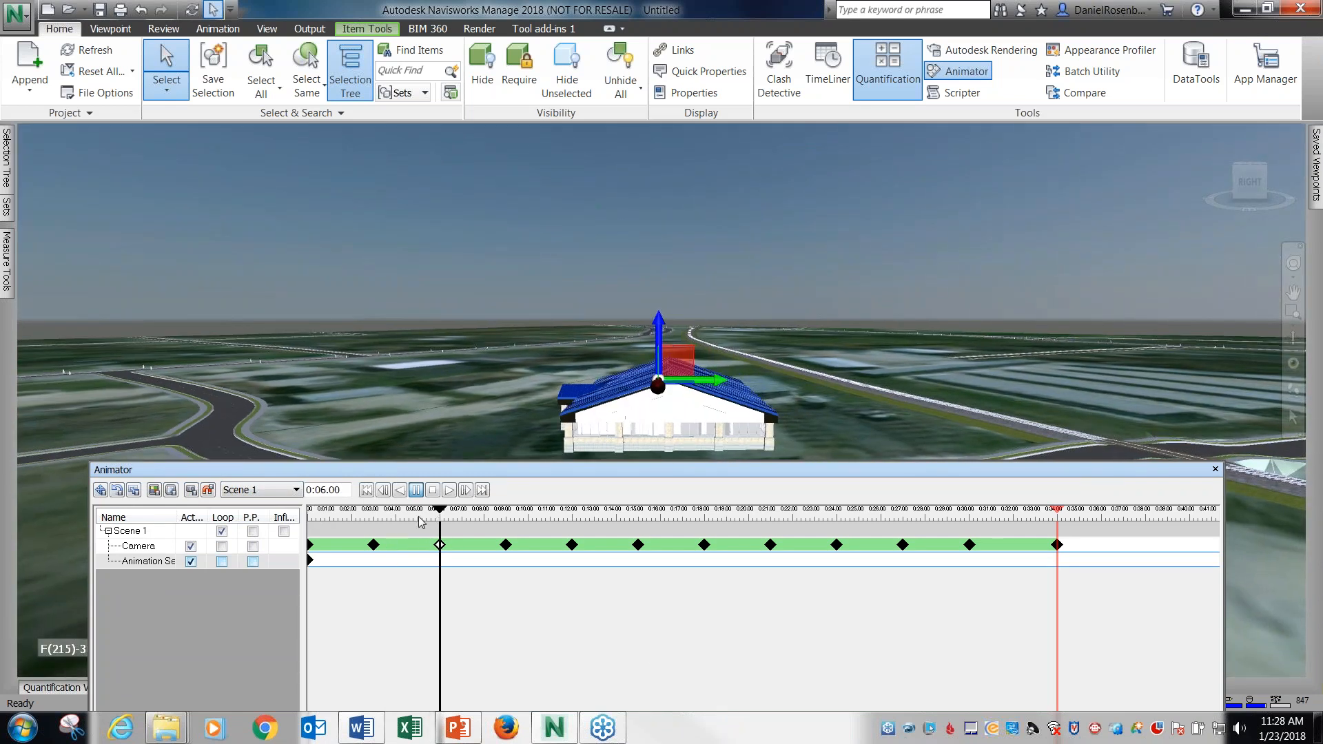
pyautogui.click(101, 491)
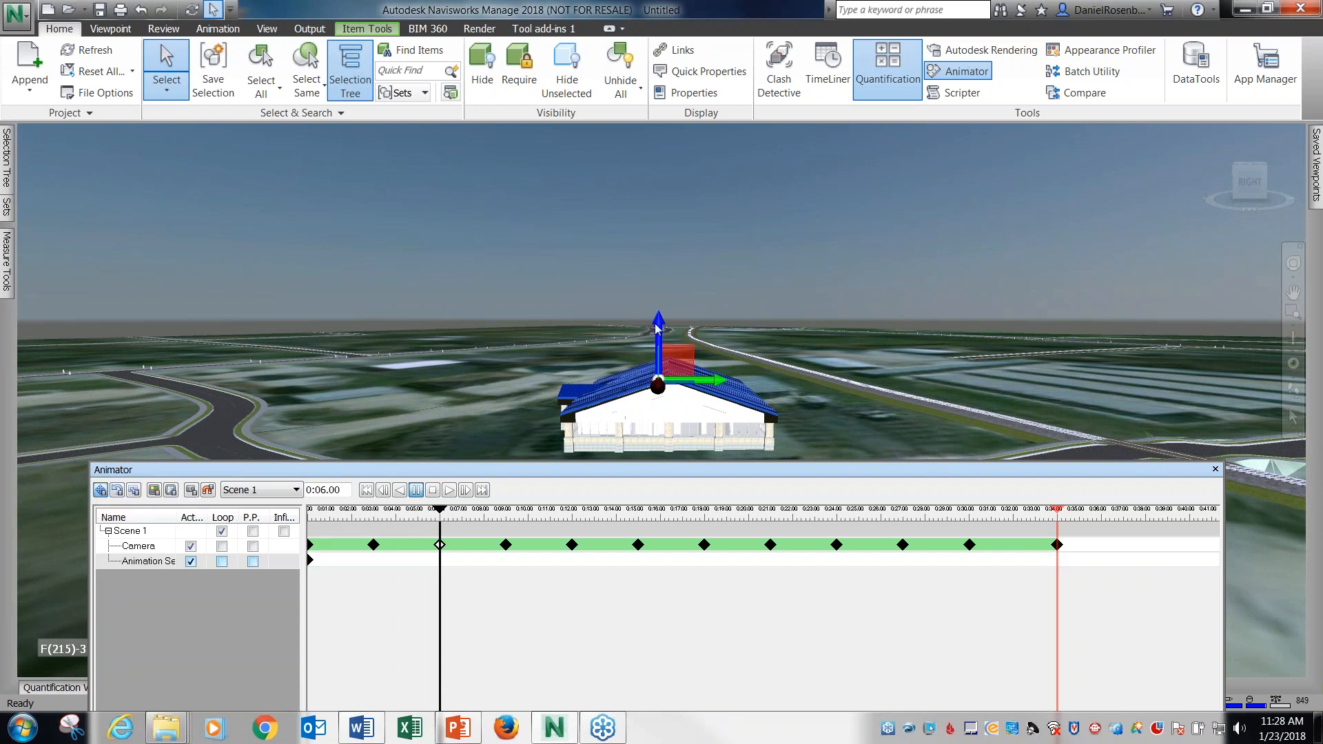
pyautogui.moveTo(658, 322); pyautogui.dragTo(660, 227)
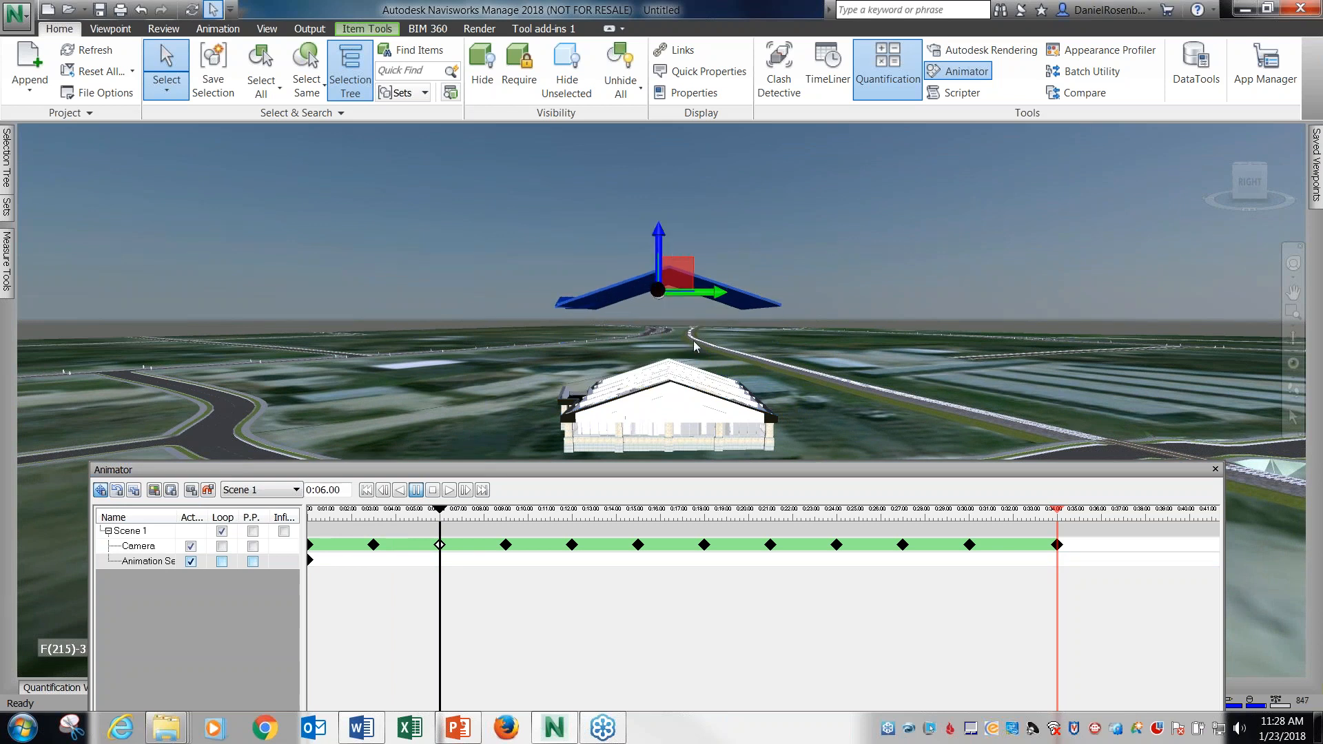
pyautogui.click(191, 493)
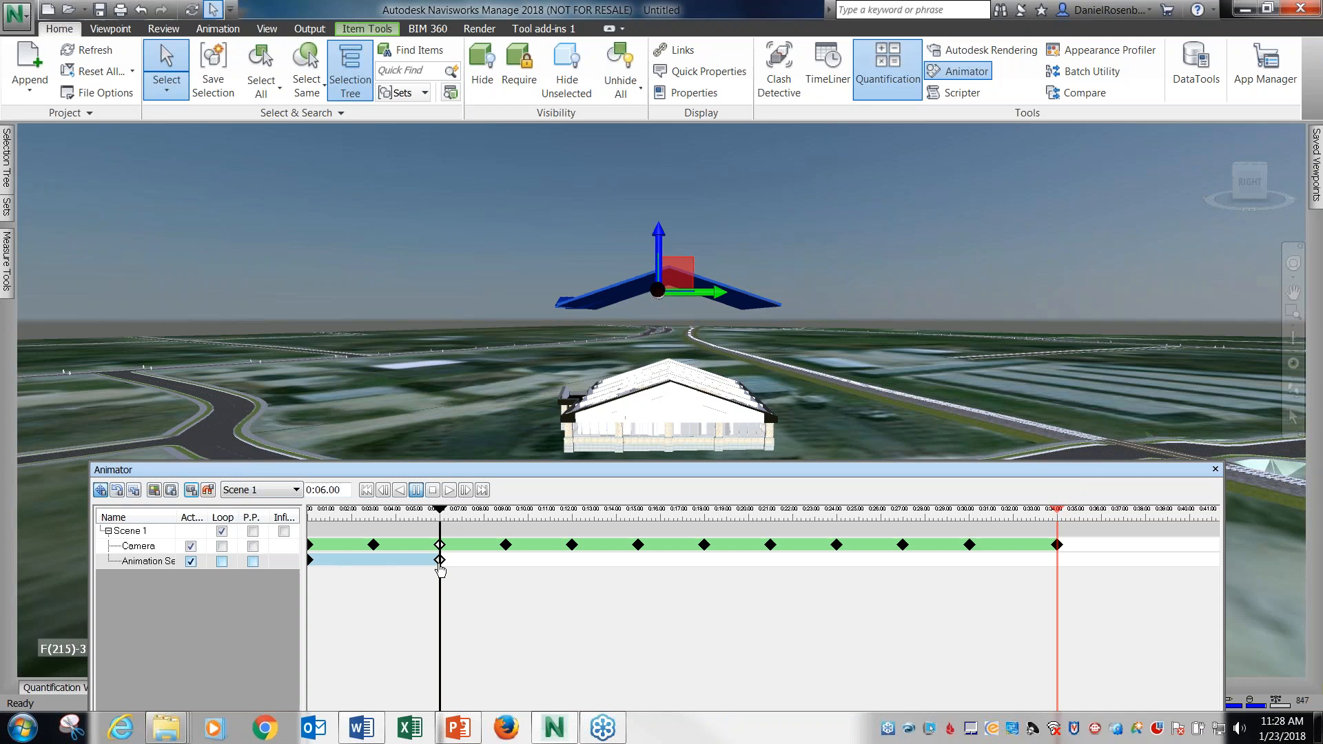
pyautogui.click(640, 212)
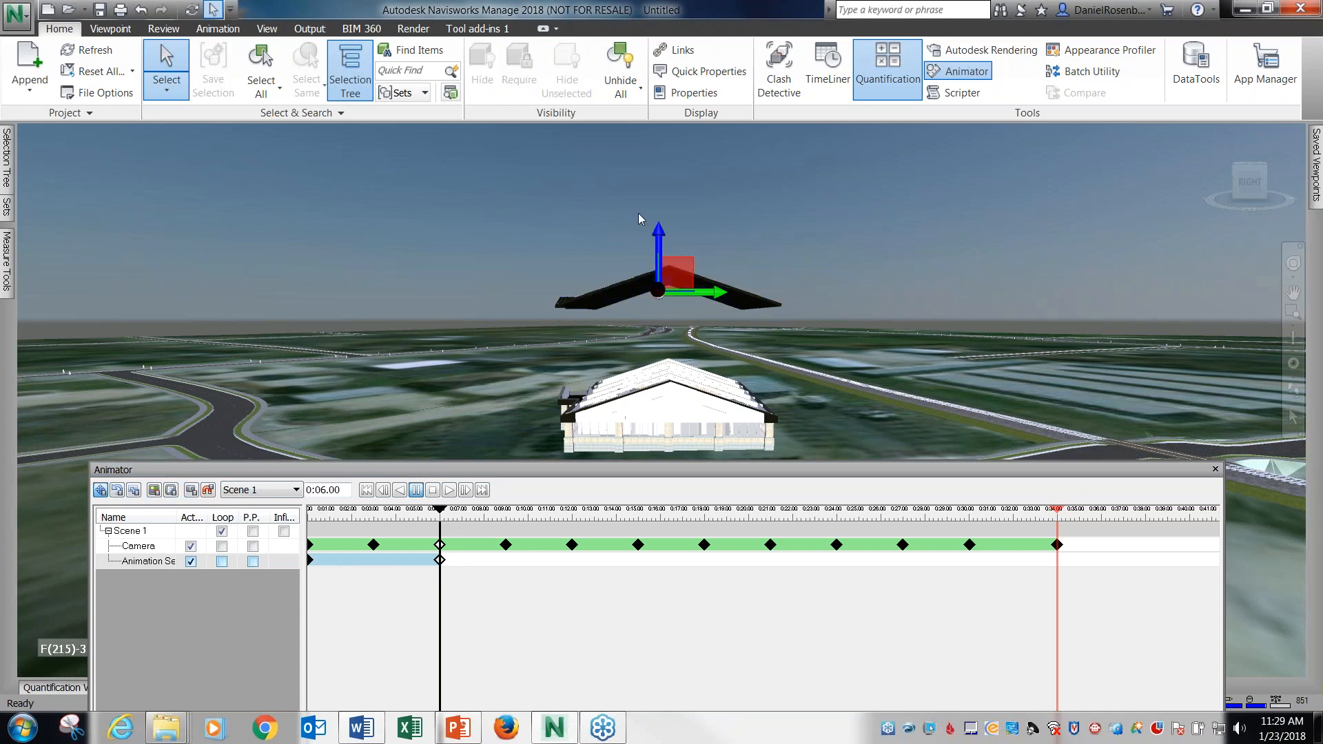
# Play Scene 1 from the start to check the roof lifting off, and stop it.
pyautogui.click(433, 490)
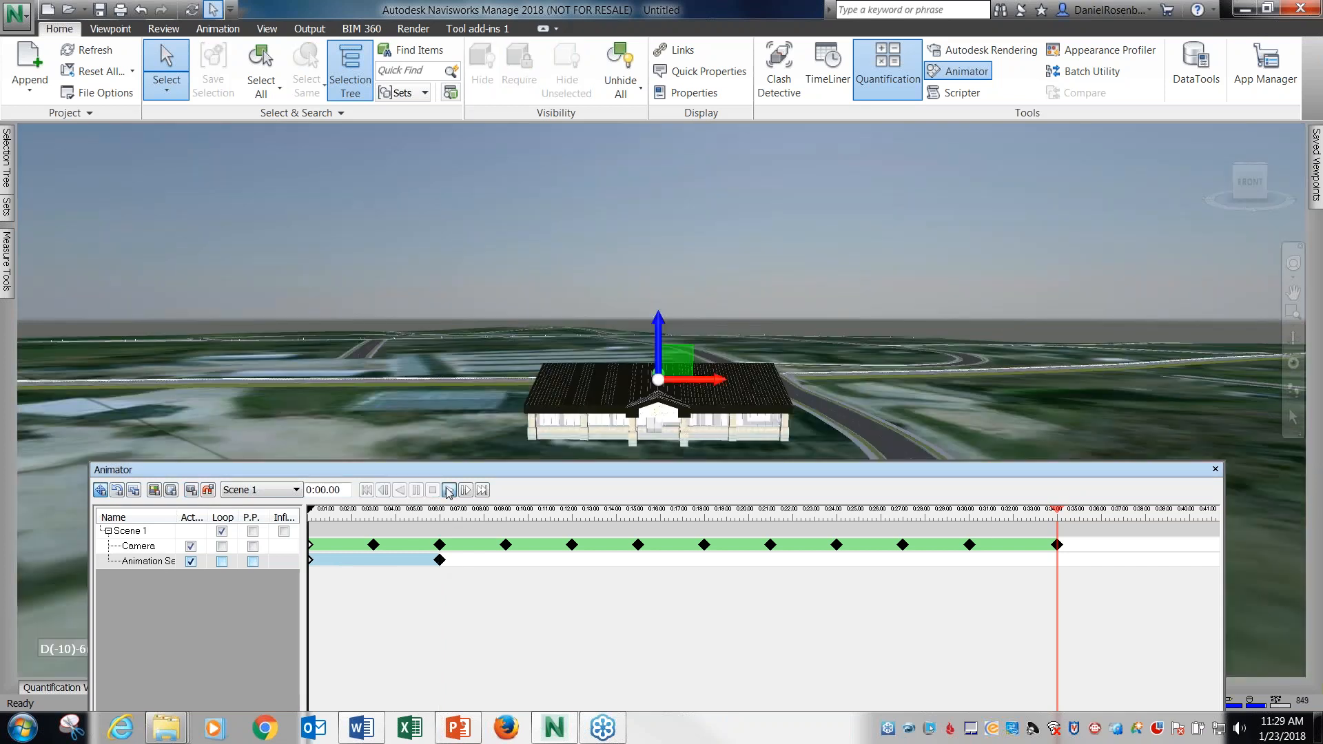
pyautogui.click(449, 490)
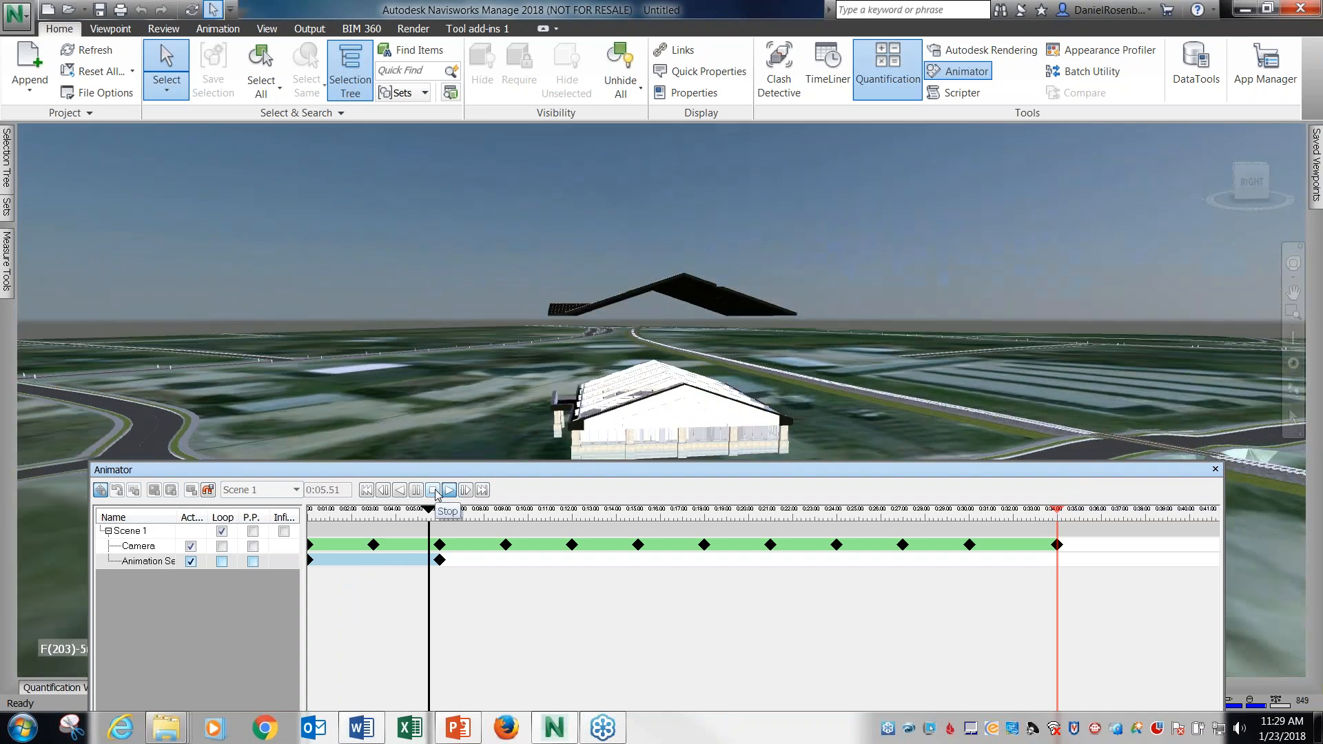
pyautogui.click(433, 490)
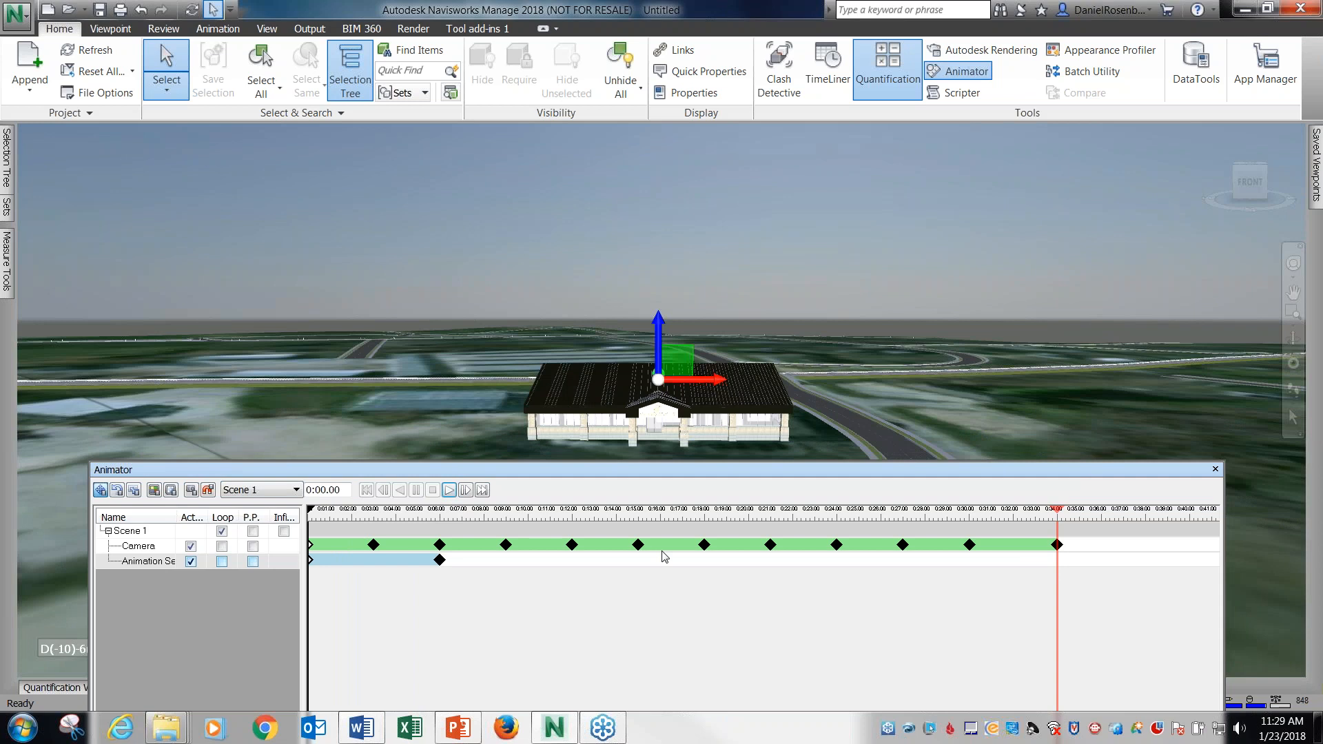
# Copy the raised-roof keyframe at 6 seconds and paste it at 0:18.03 on the animation set's timeline.
pyautogui.moveTo(312, 511); pyautogui.dragTo(707, 525)
pyautogui.rightClick(440, 562)
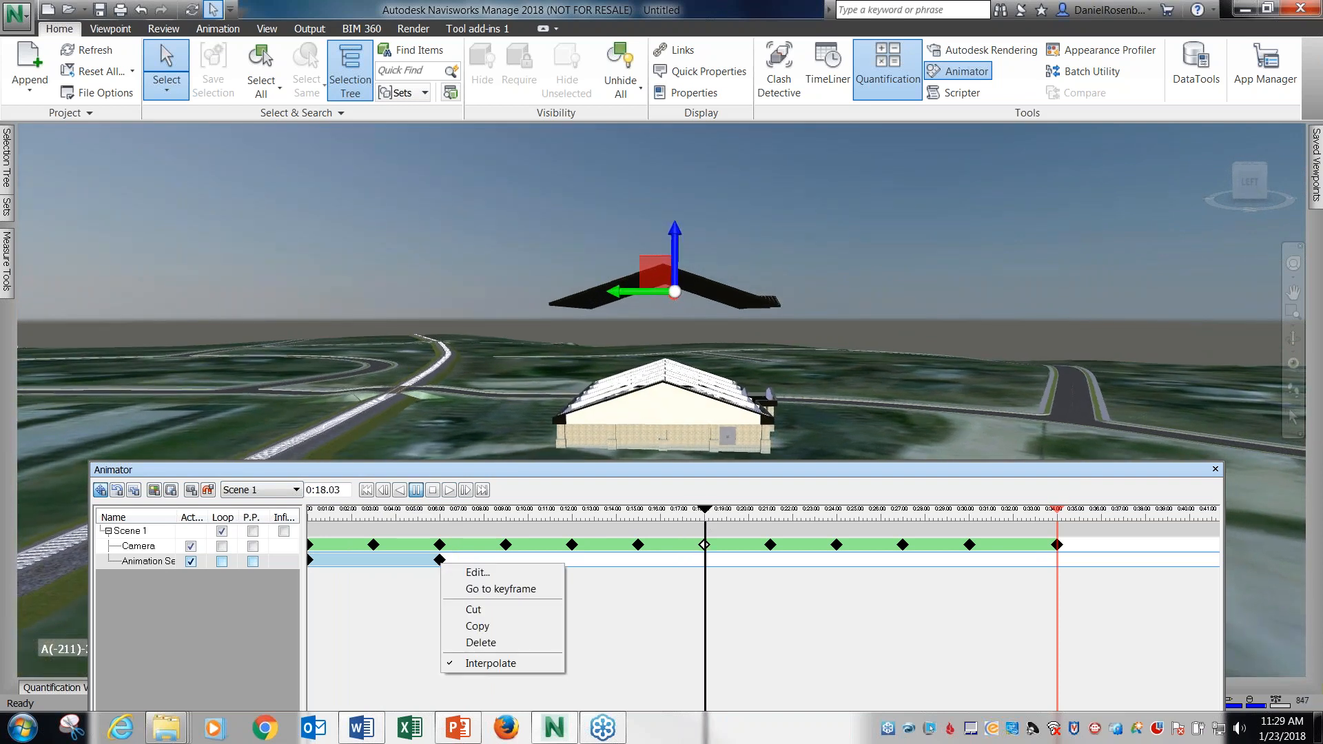
pyautogui.click(479, 626)
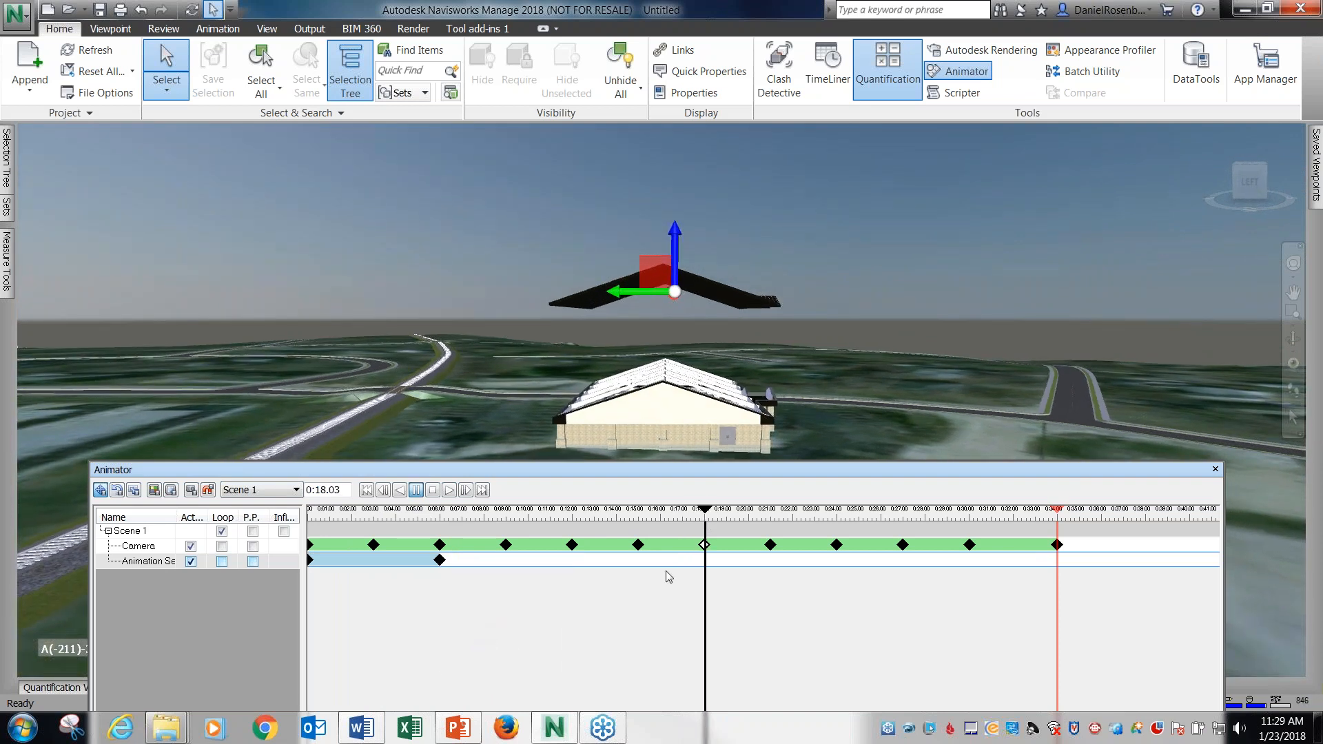
pyautogui.rightClick(706, 565)
pyautogui.click(720, 573)
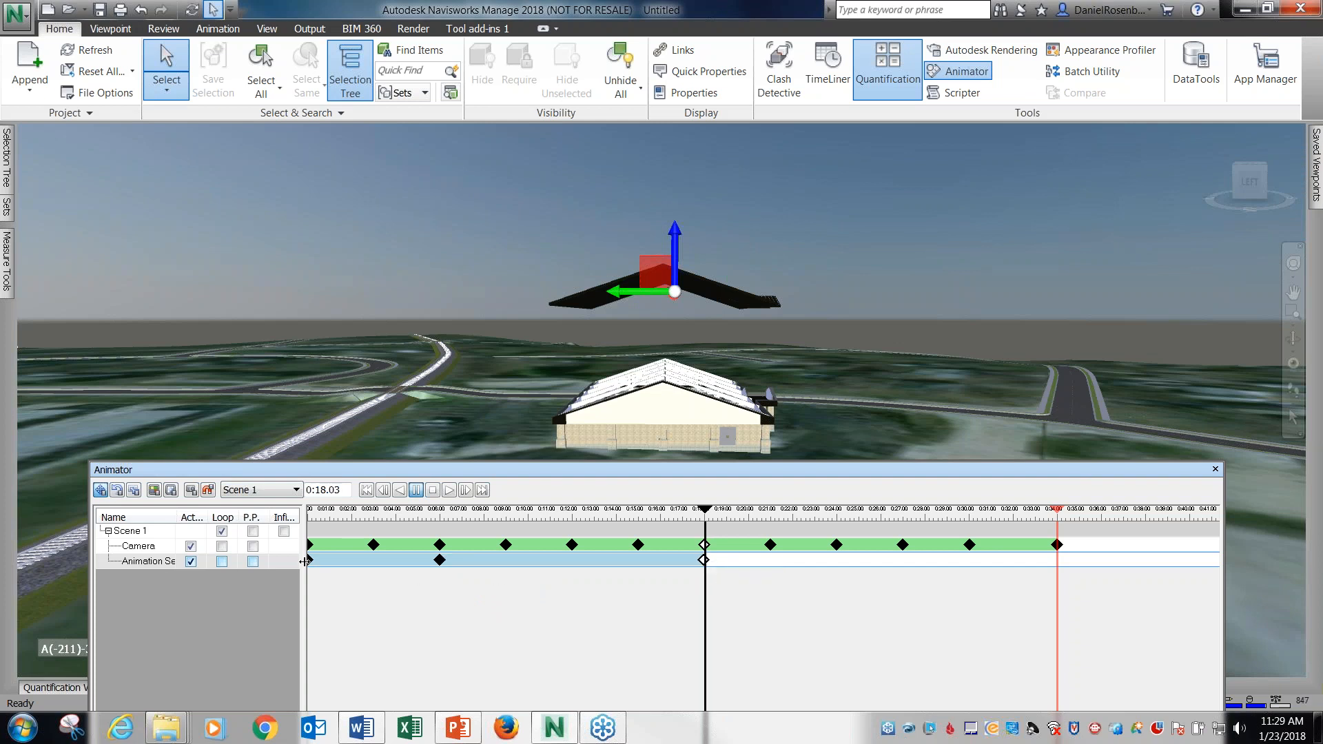
# Copy the animation set's starting keyframe and paste it at 0:24.00 to lower the roof back down.
pyautogui.rightClick(311, 563)
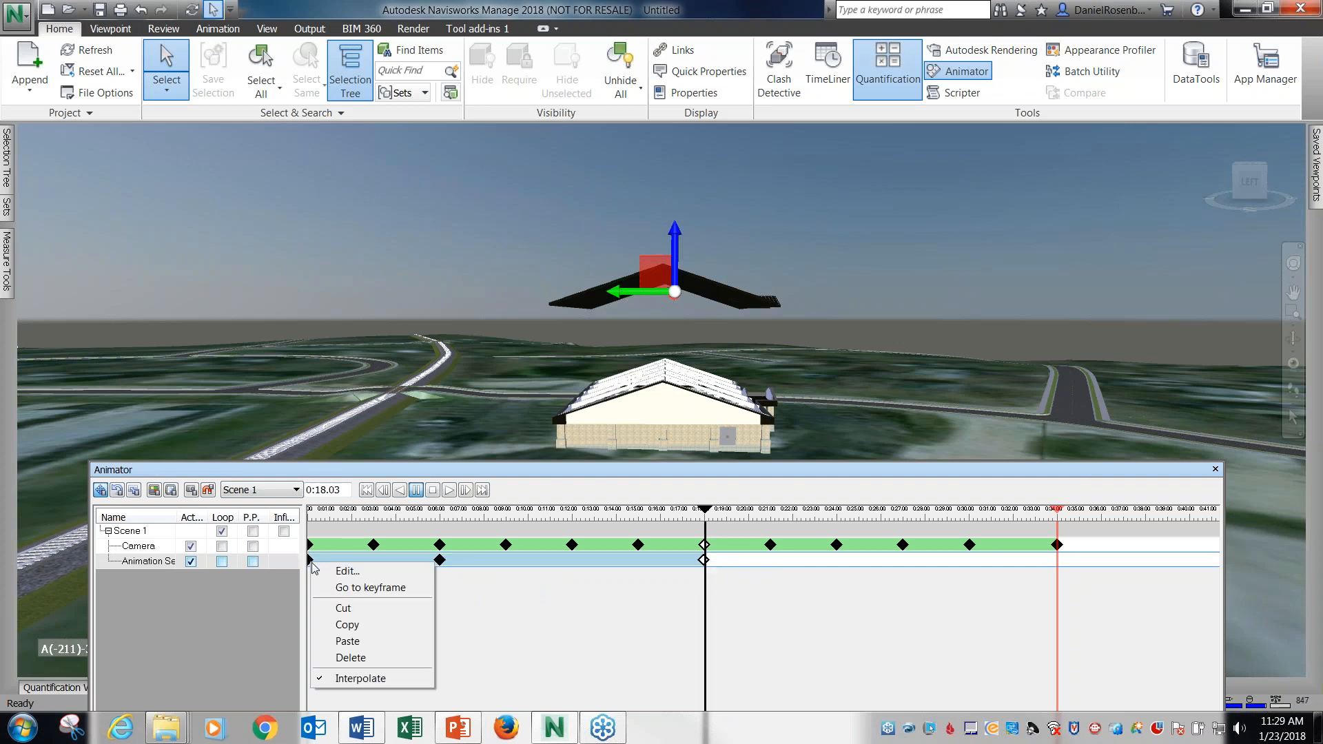
pyautogui.click(344, 624)
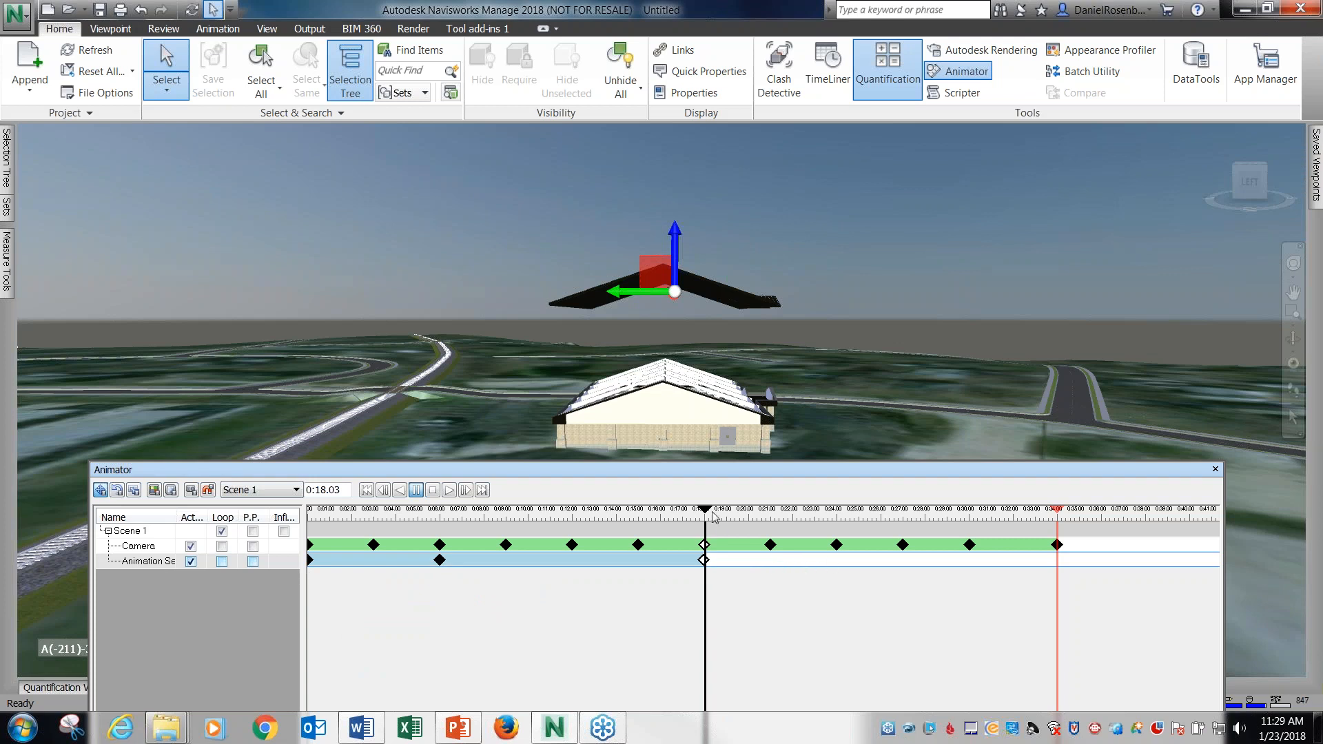
pyautogui.moveTo(704, 510); pyautogui.dragTo(837, 514)
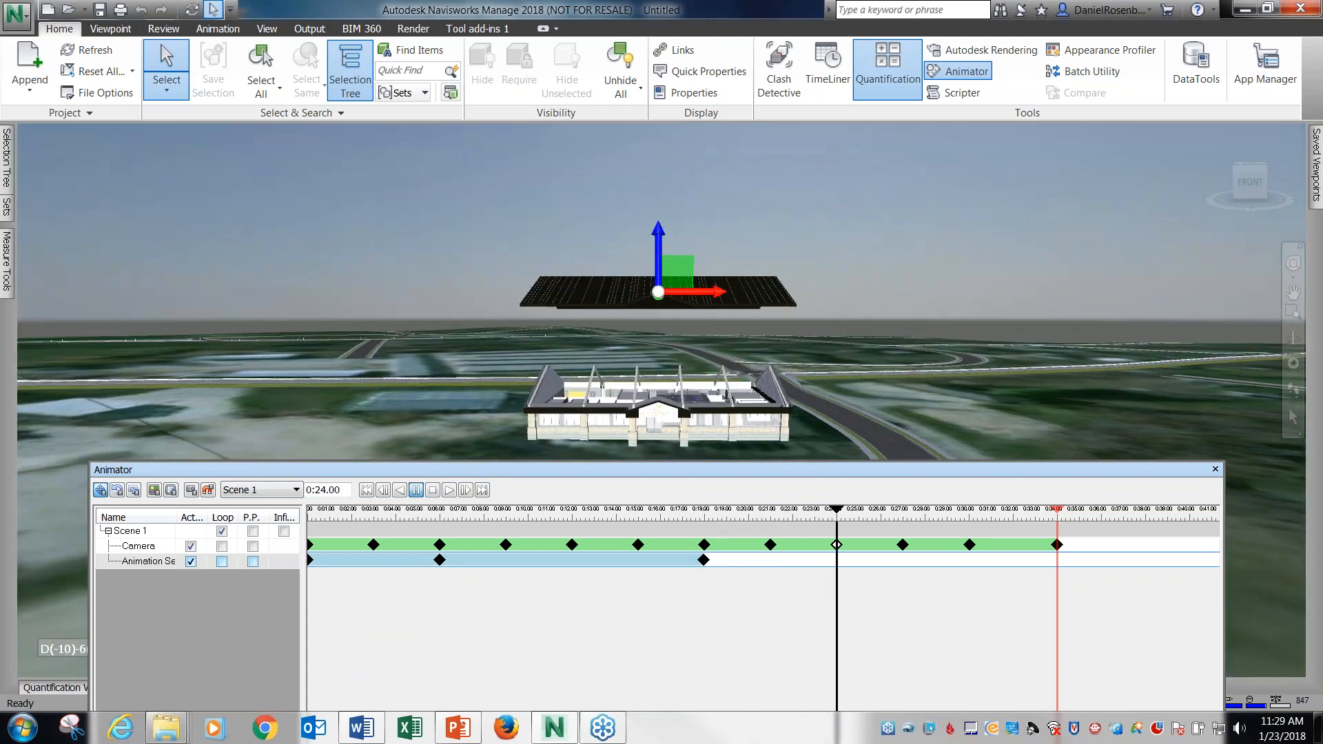
pyautogui.rightClick(838, 567)
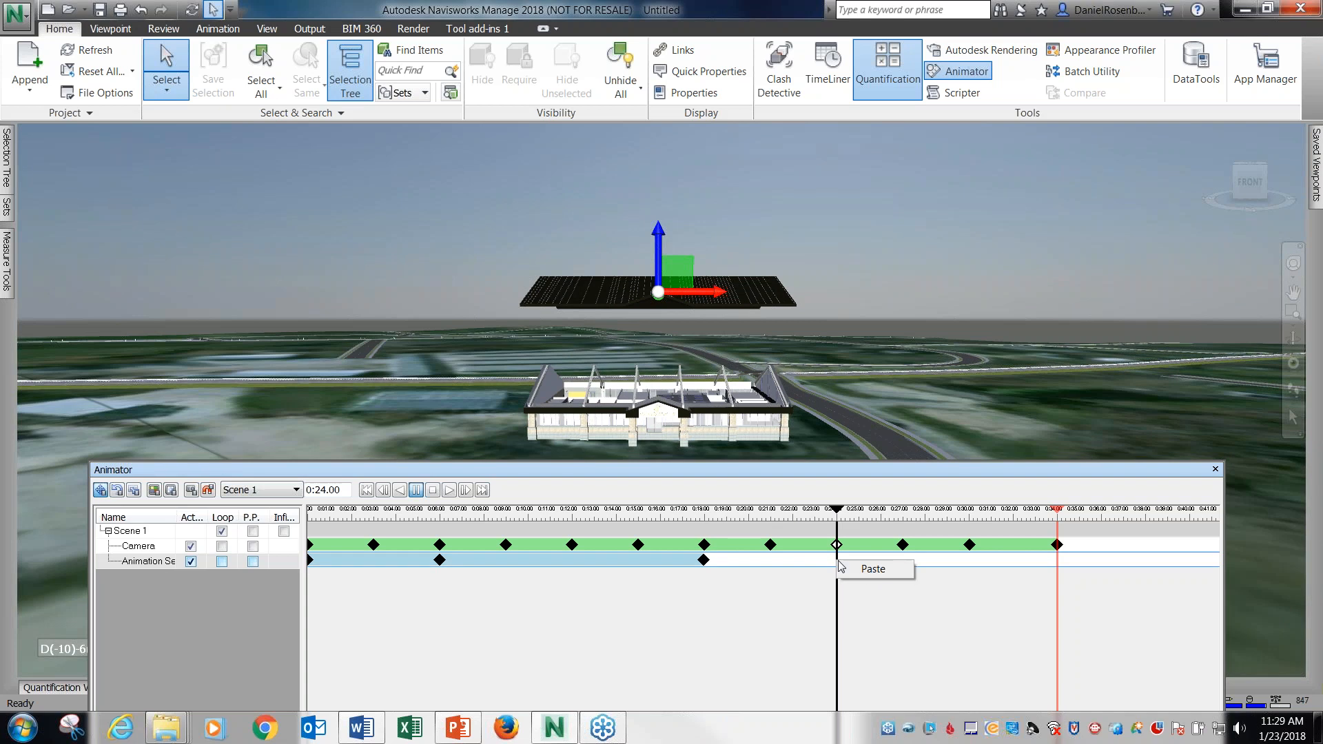
pyautogui.click(865, 569)
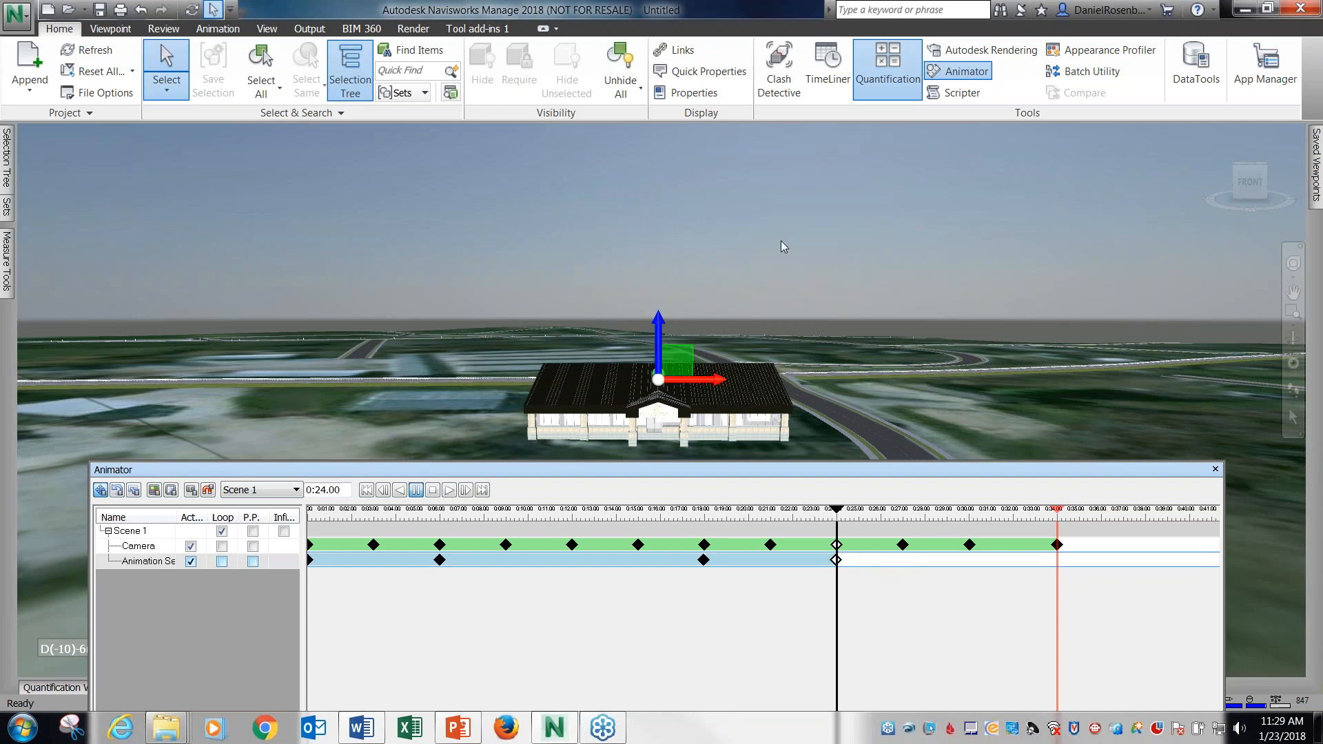
# Replay Scene 1 from the beginning with the Animator window moved clear of the building.
pyautogui.click(433, 490)
pyautogui.click(448, 490)
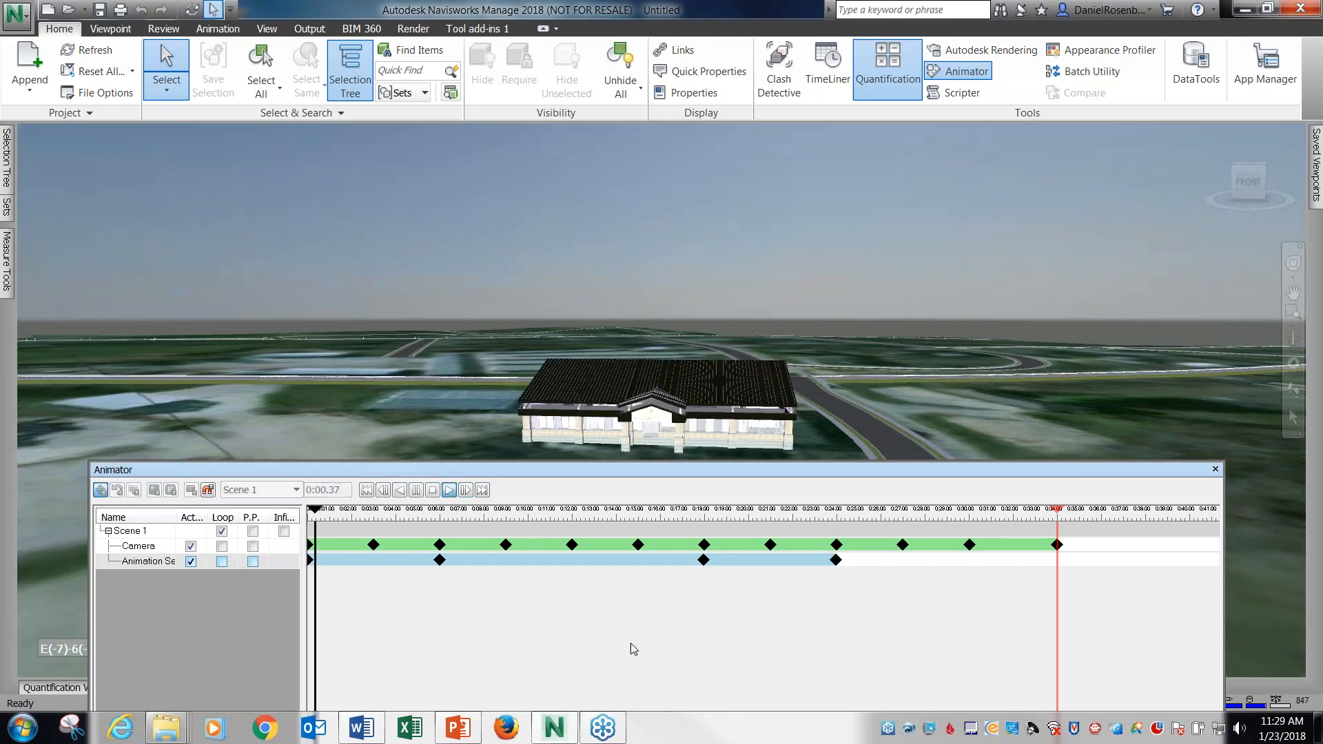
pyautogui.moveTo(670, 474); pyautogui.dragTo(646, 537)
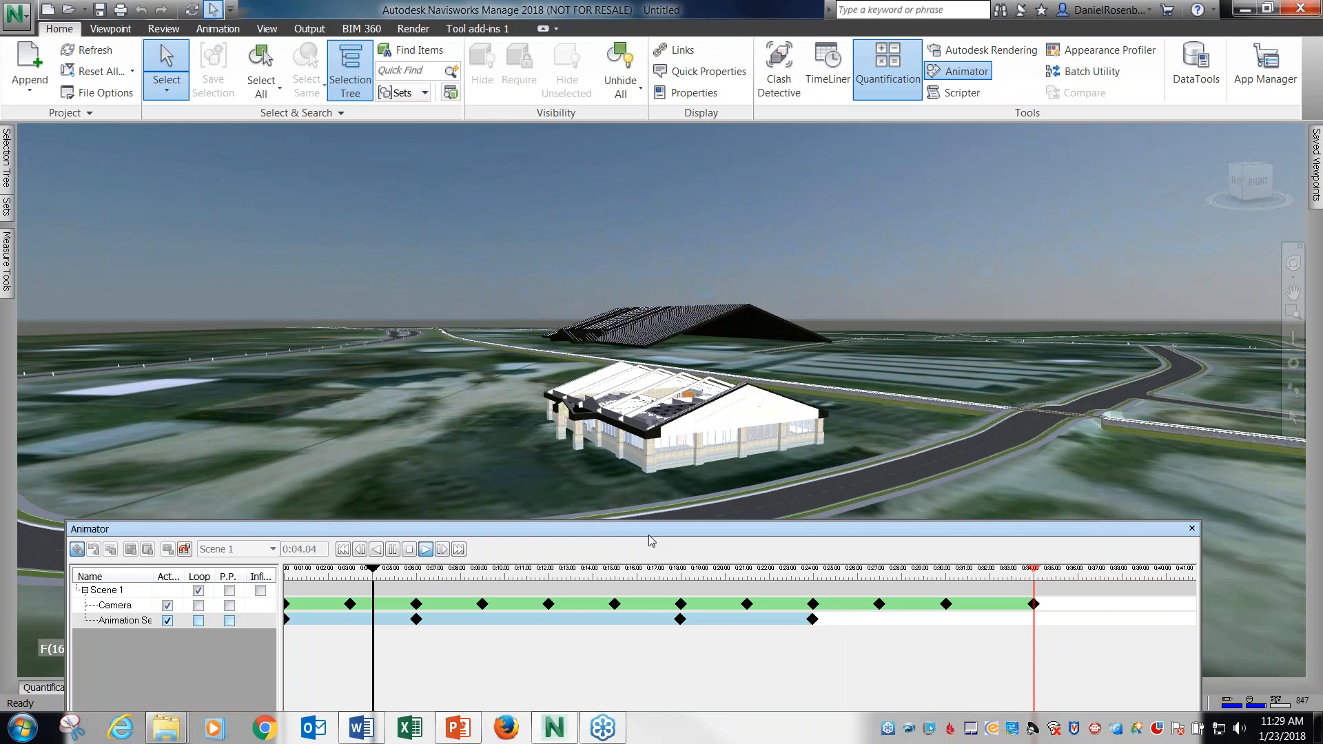
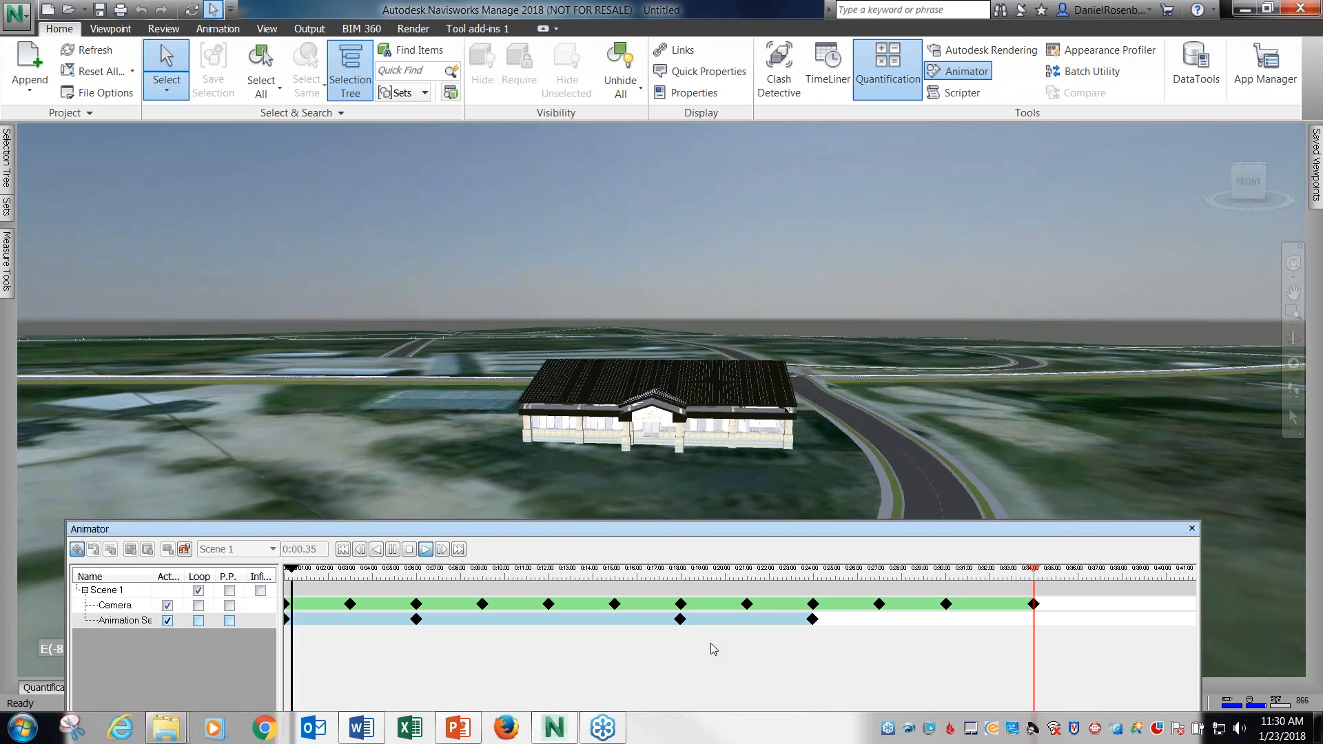
# Stop the Scene 1 playback and save the animated project as 2018-Animator.nwf in the 01 JAN NAVIS FOR REVIT USERS folder.
pyautogui.click(410, 549)
pyautogui.moveTo(524, 539); pyautogui.dragTo(518, 481)
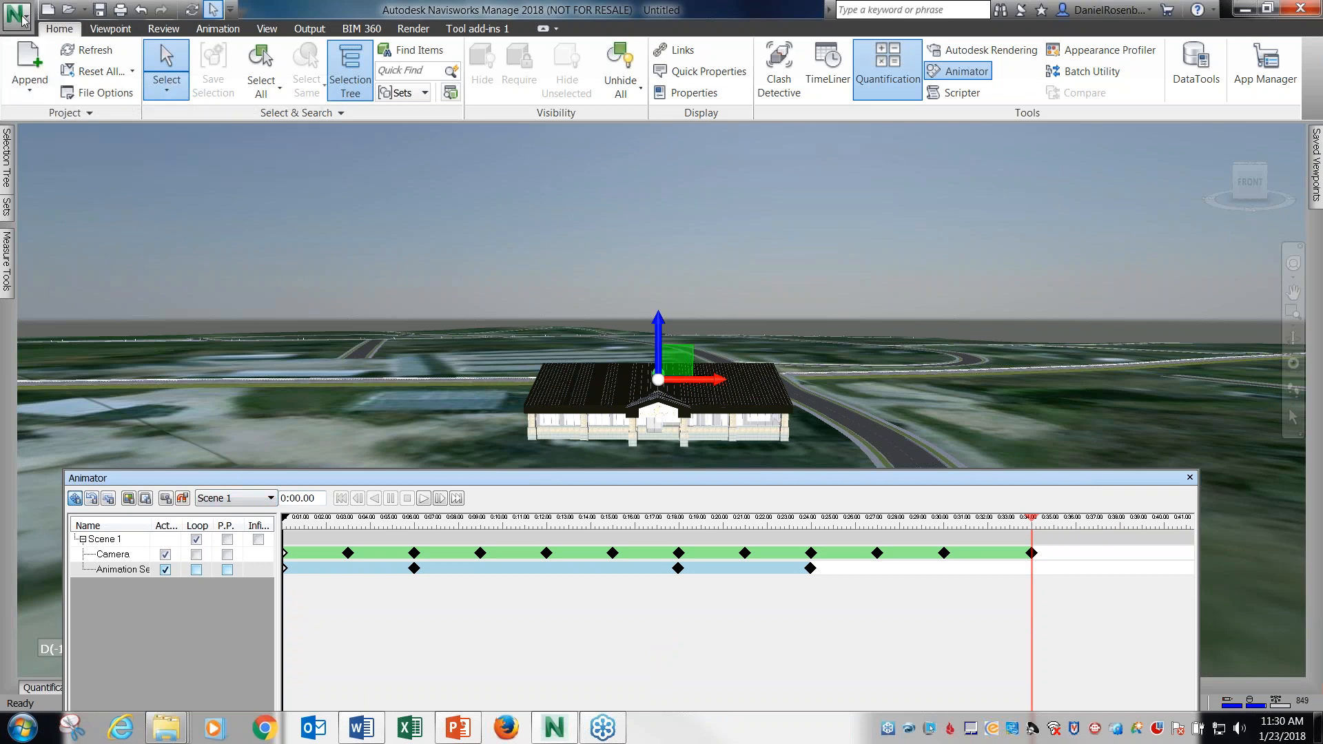
pyautogui.click(104, 10)
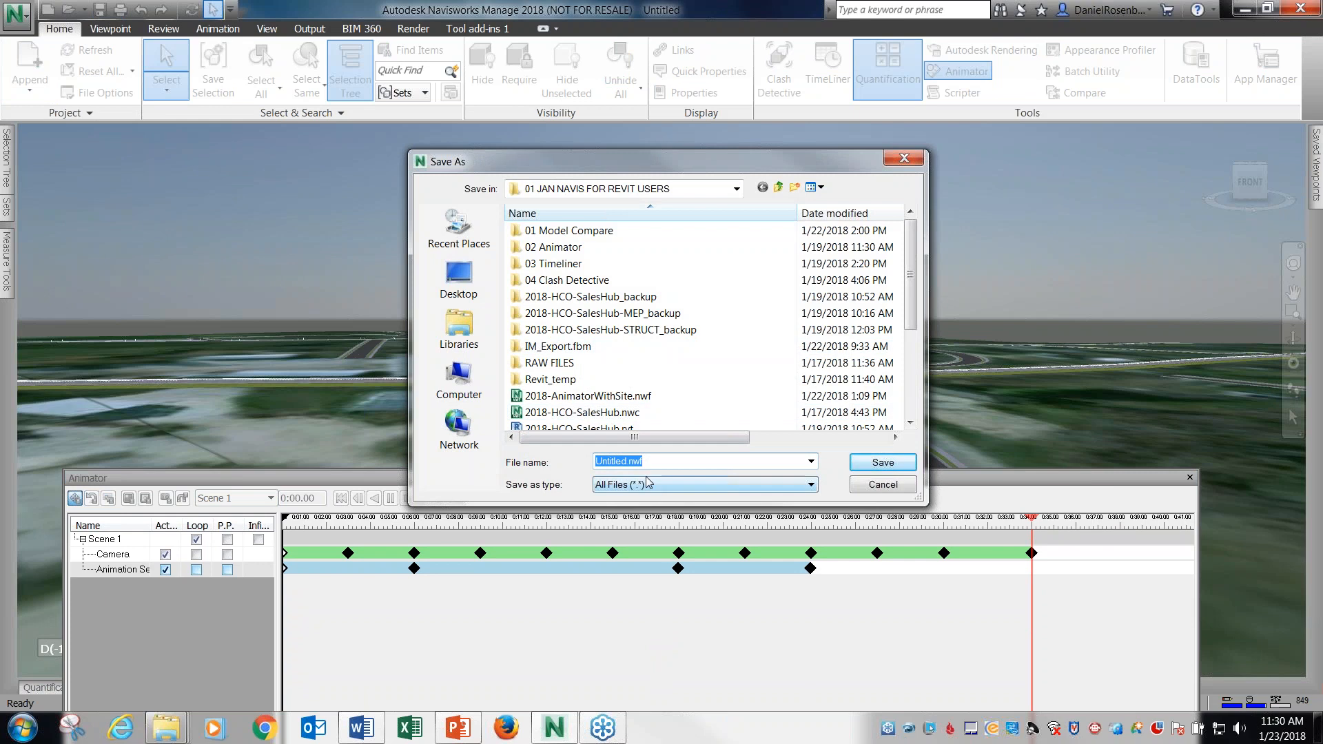
pyautogui.write('2018-Animator')
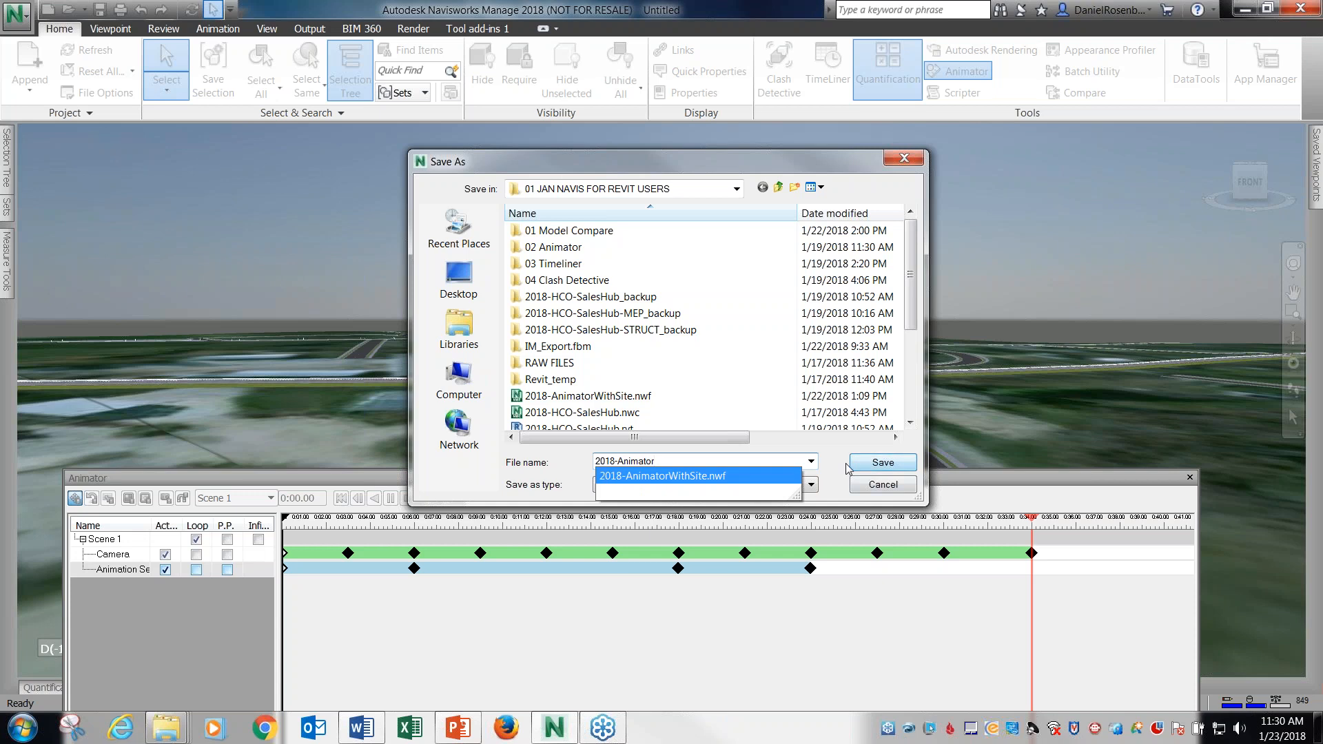
pyautogui.click(876, 463)
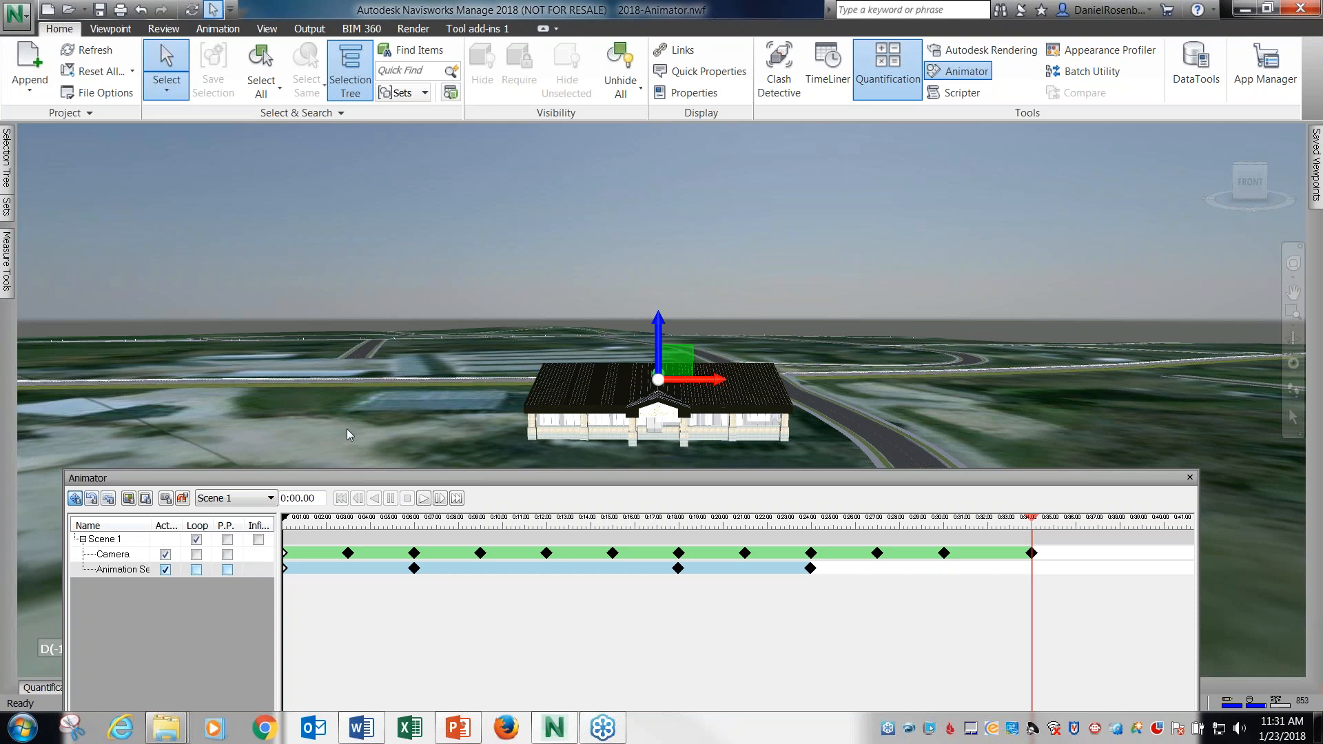
pyautogui.click(377, 482)
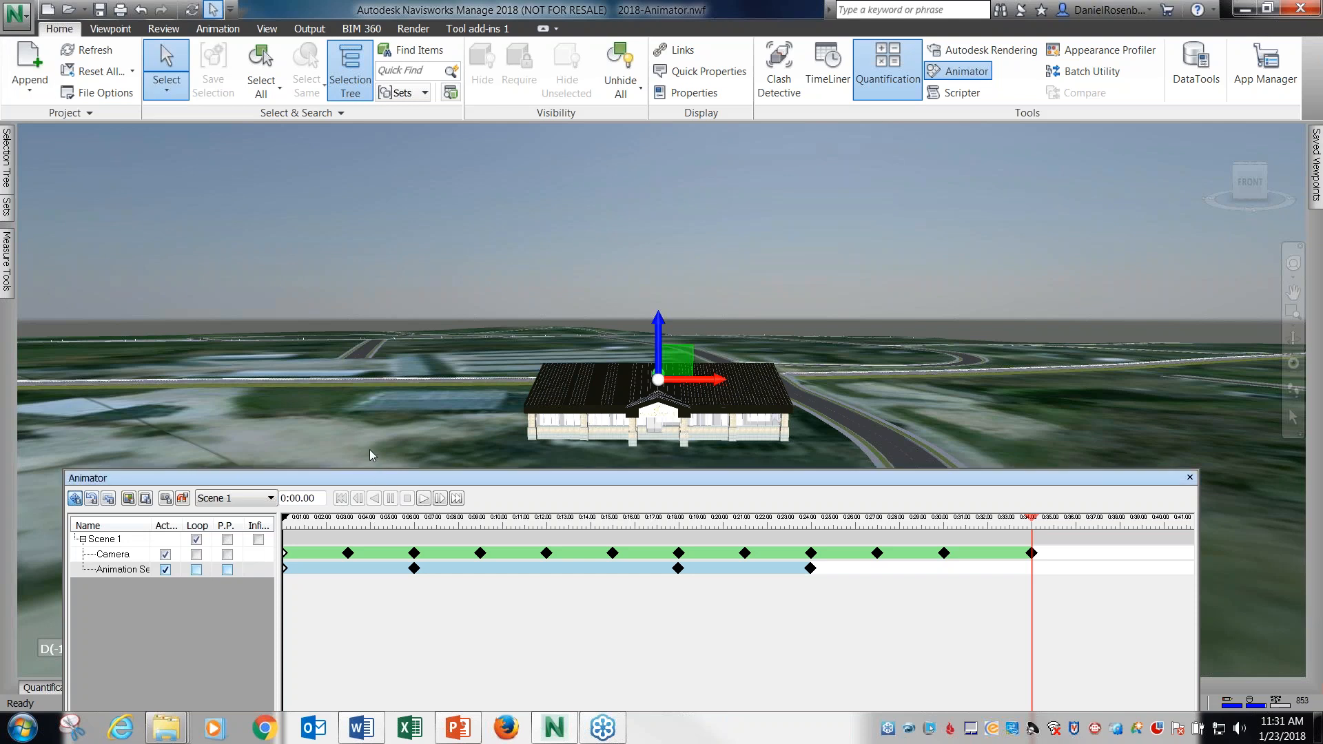
pyautogui.moveTo(378, 481); pyautogui.dragTo(374, 430)
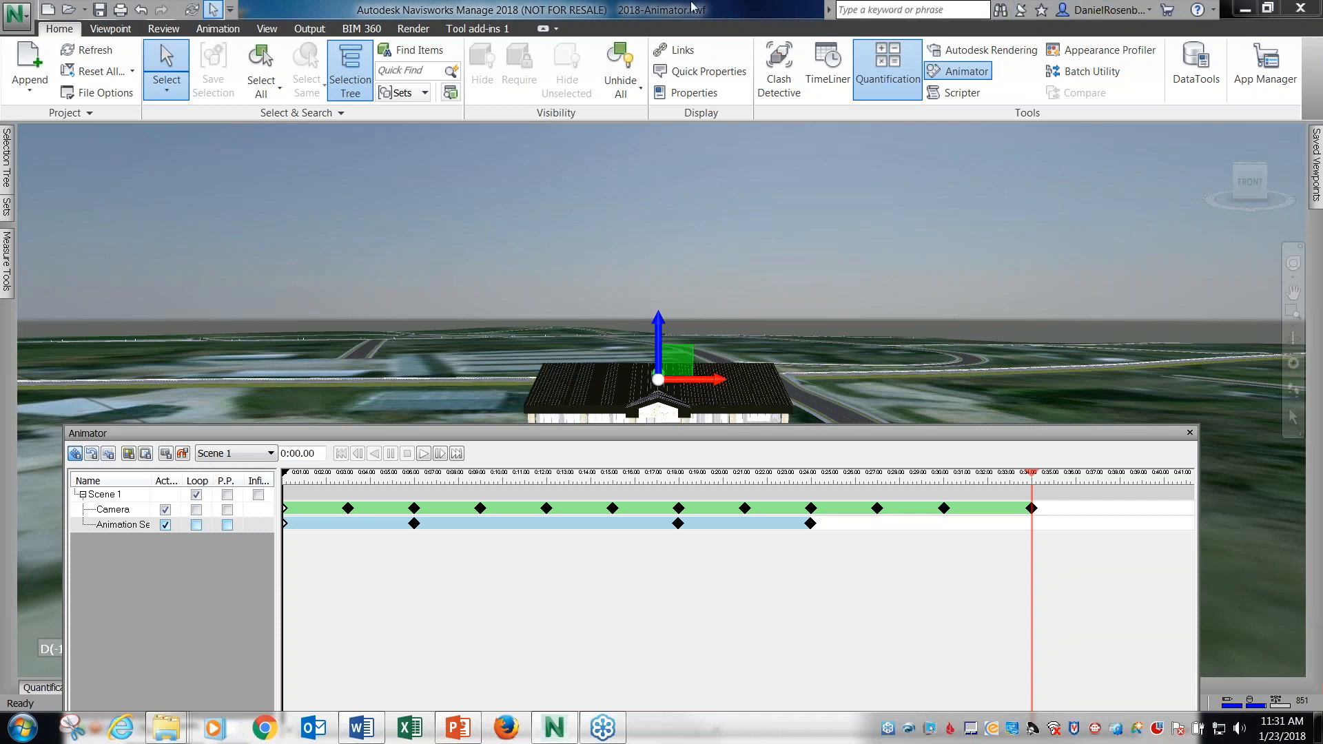
pyautogui.click(1263, 6)
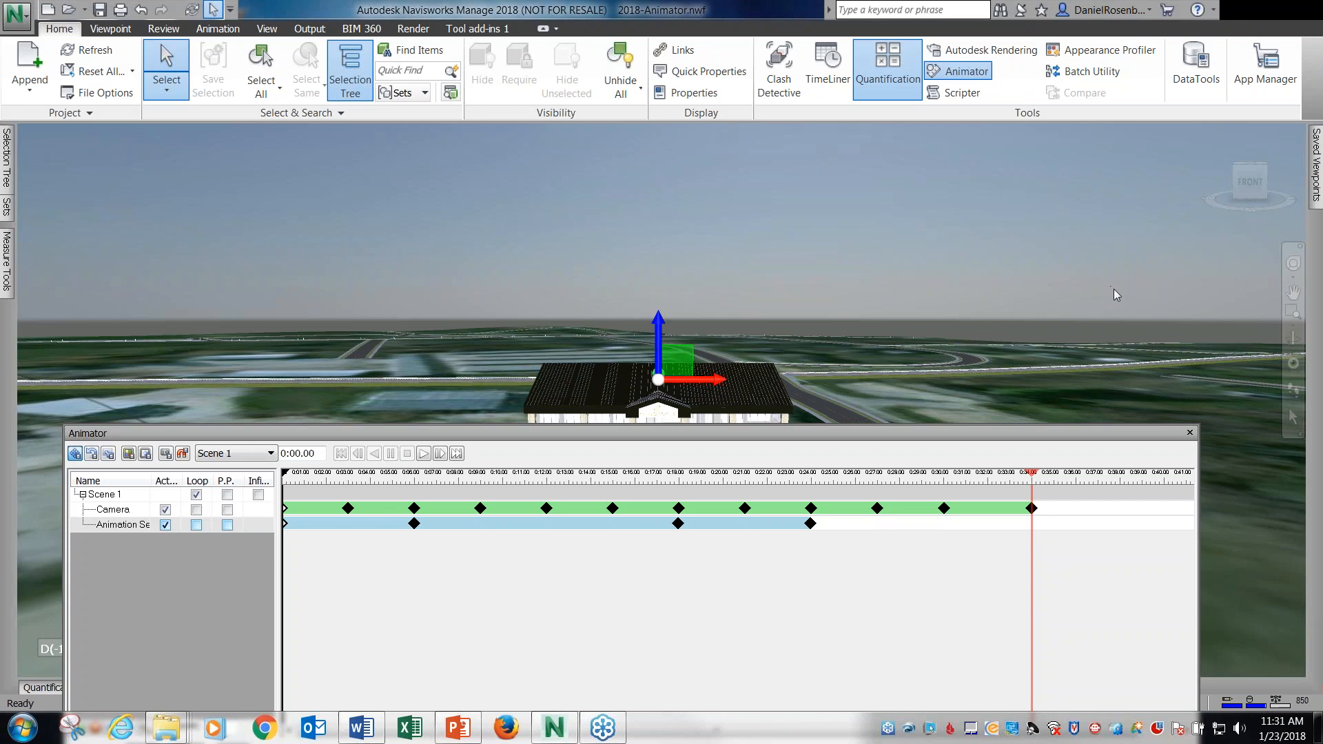
# Open Gatehouse_TimeLiner.nwf from the Training\Examples\Gatehouse folder of the Navisworks 2017 Essentials Class Files, under Student on the C: drive.
pyautogui.click(7, 25)
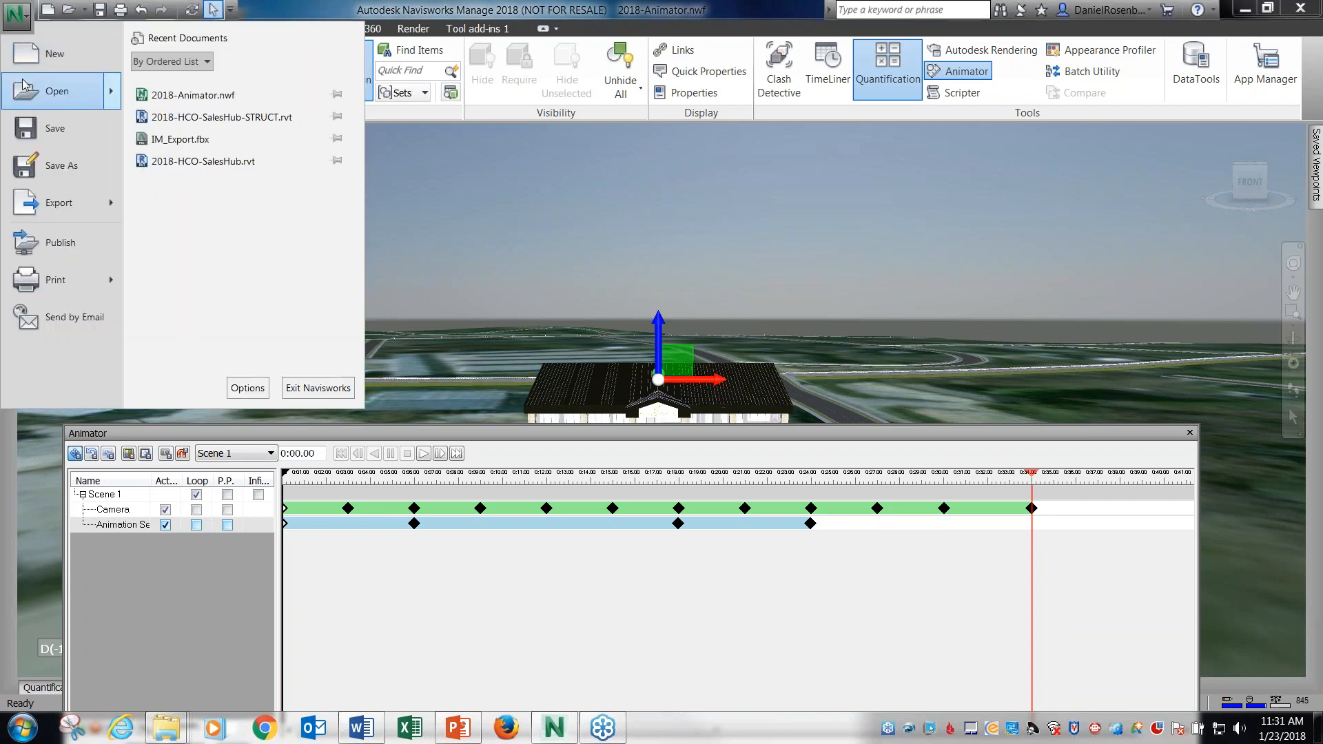
pyautogui.moveTo(88, 89)
pyautogui.click(226, 110)
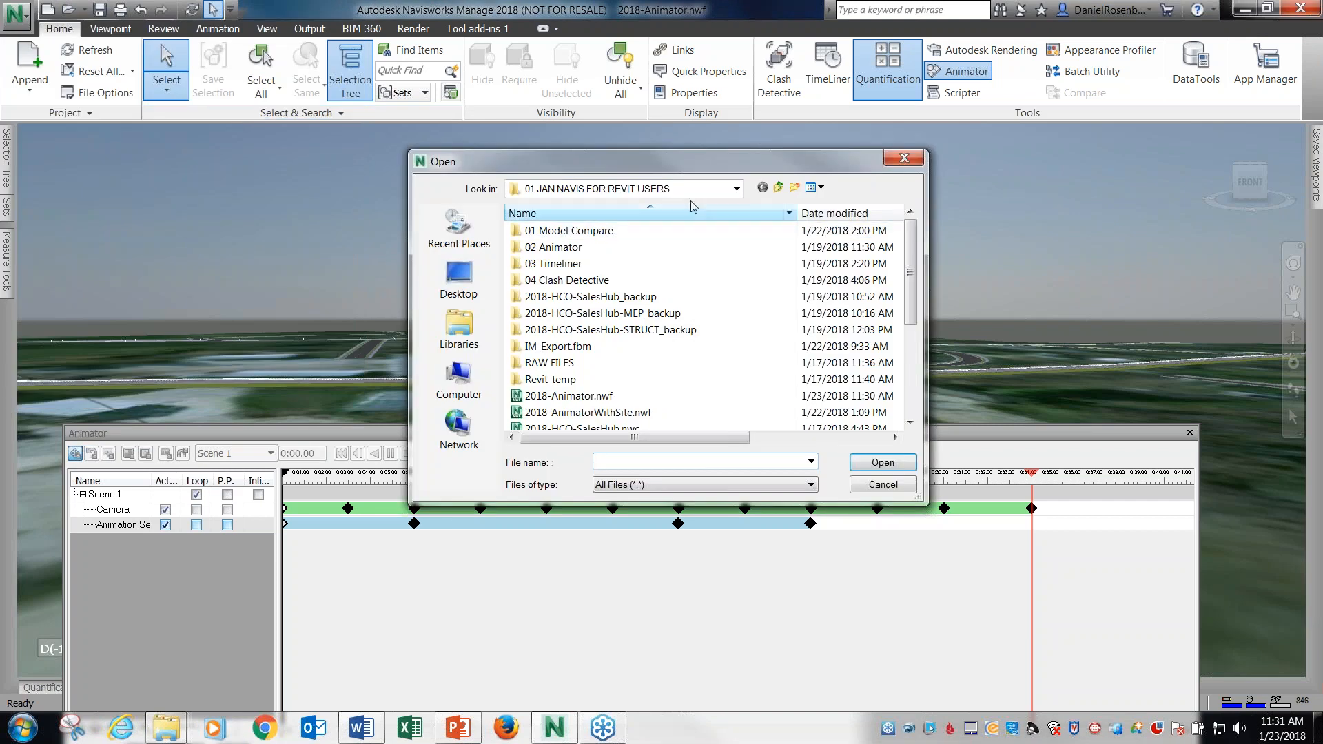
pyautogui.click(737, 189)
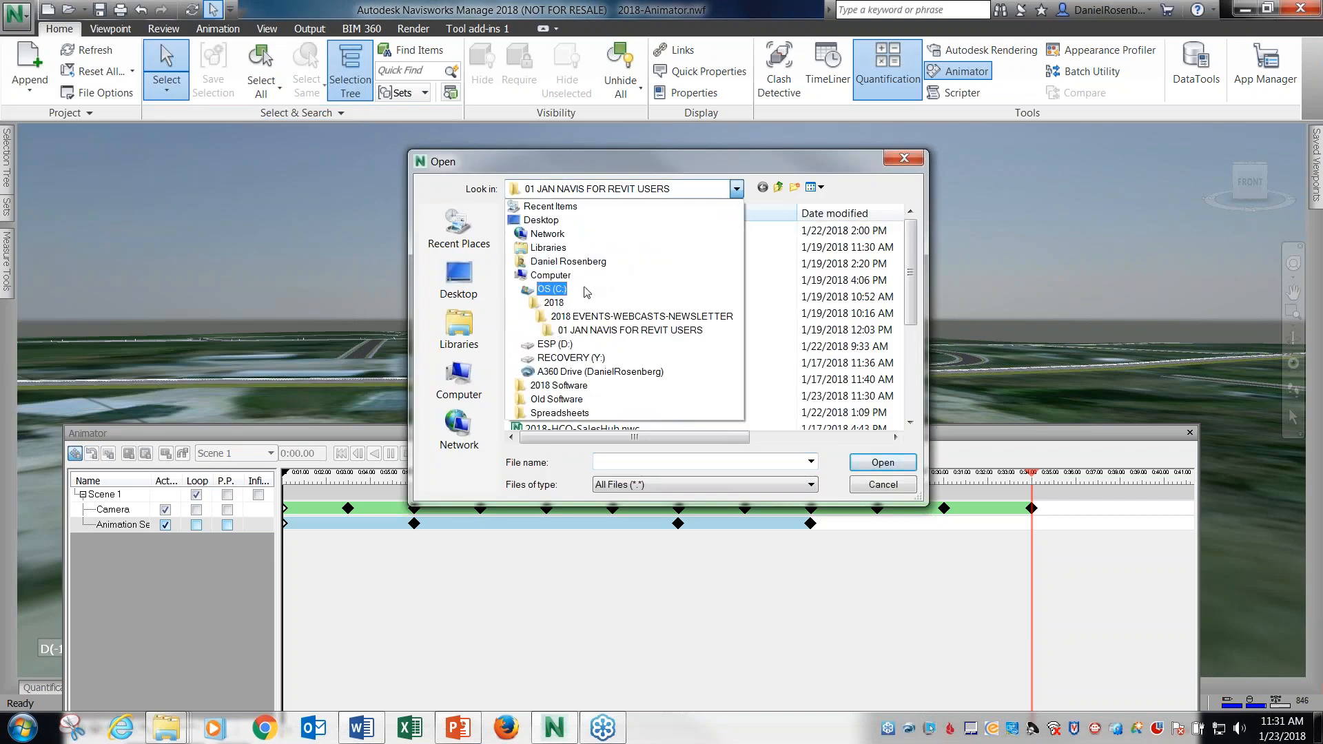
pyautogui.click(587, 281)
pyautogui.moveTo(910, 271); pyautogui.dragTo(910, 349)
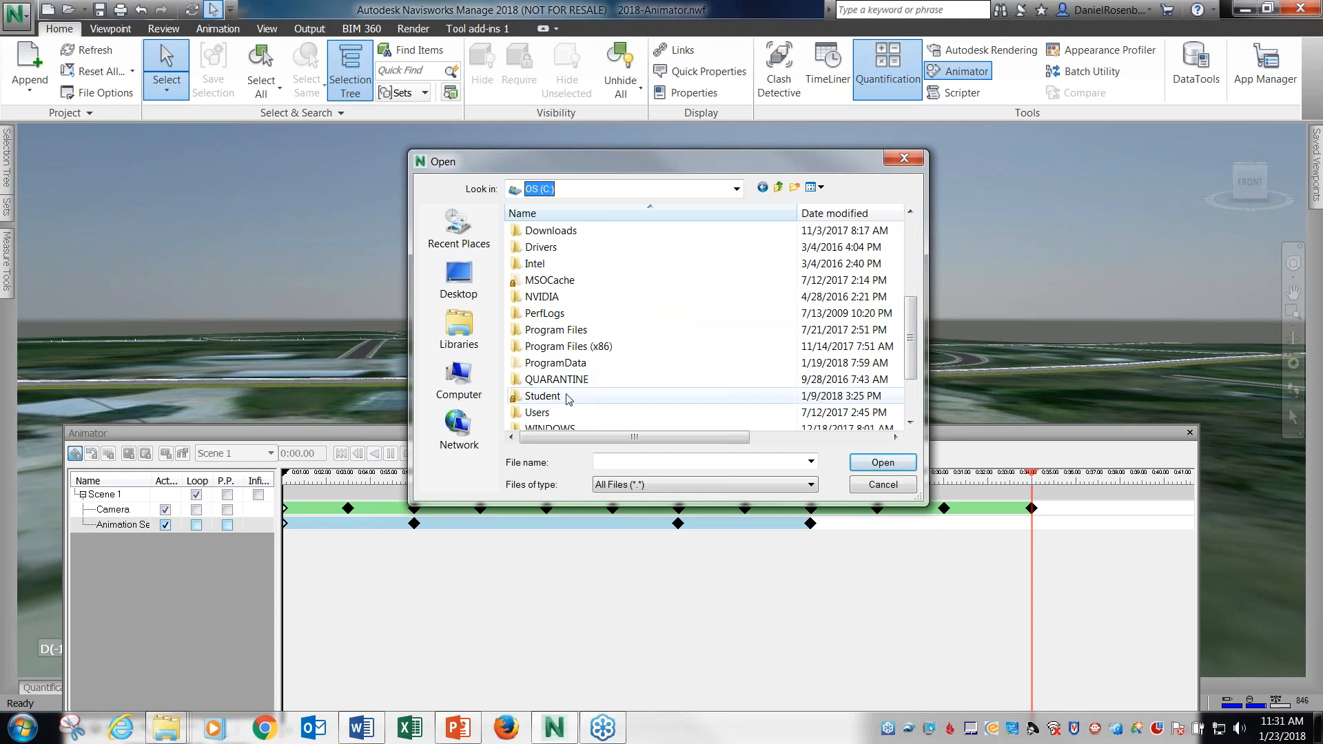
pyautogui.doubleClick(542, 397)
pyautogui.doubleClick(609, 367)
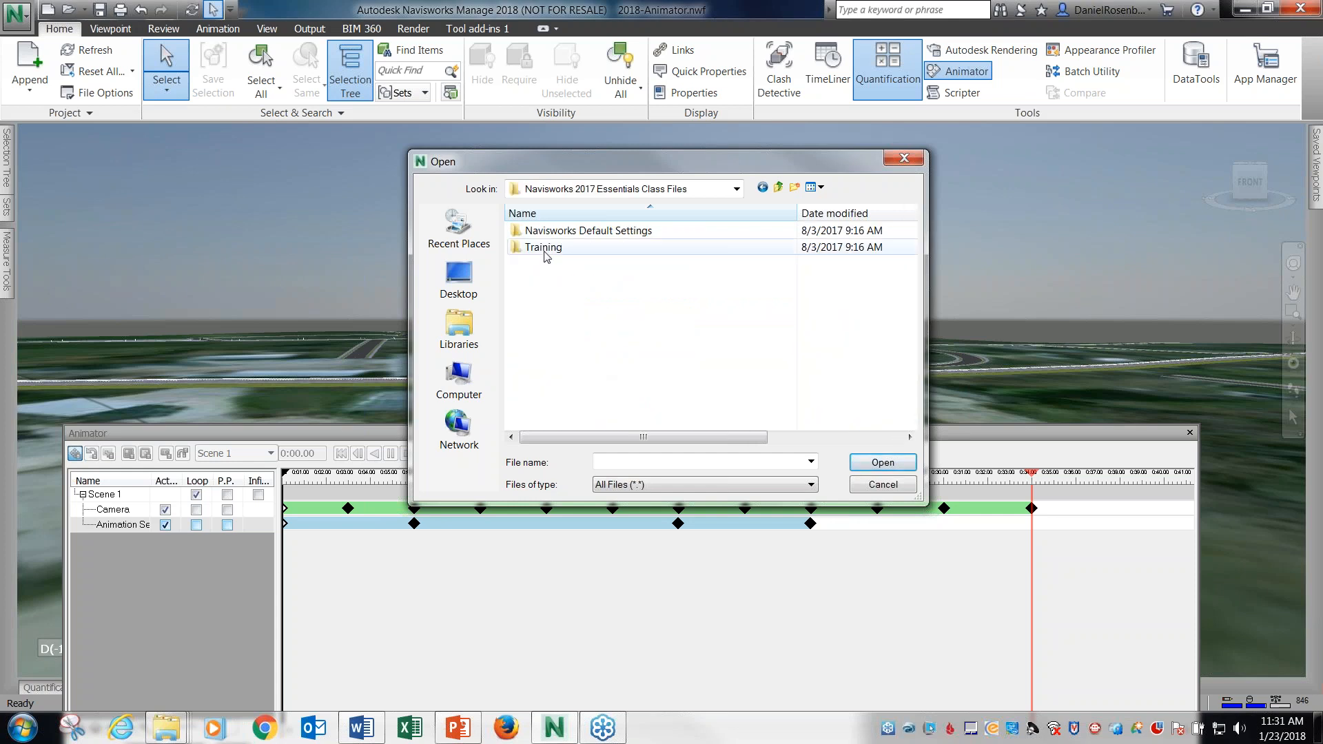
pyautogui.doubleClick(546, 250)
pyautogui.doubleClick(545, 233)
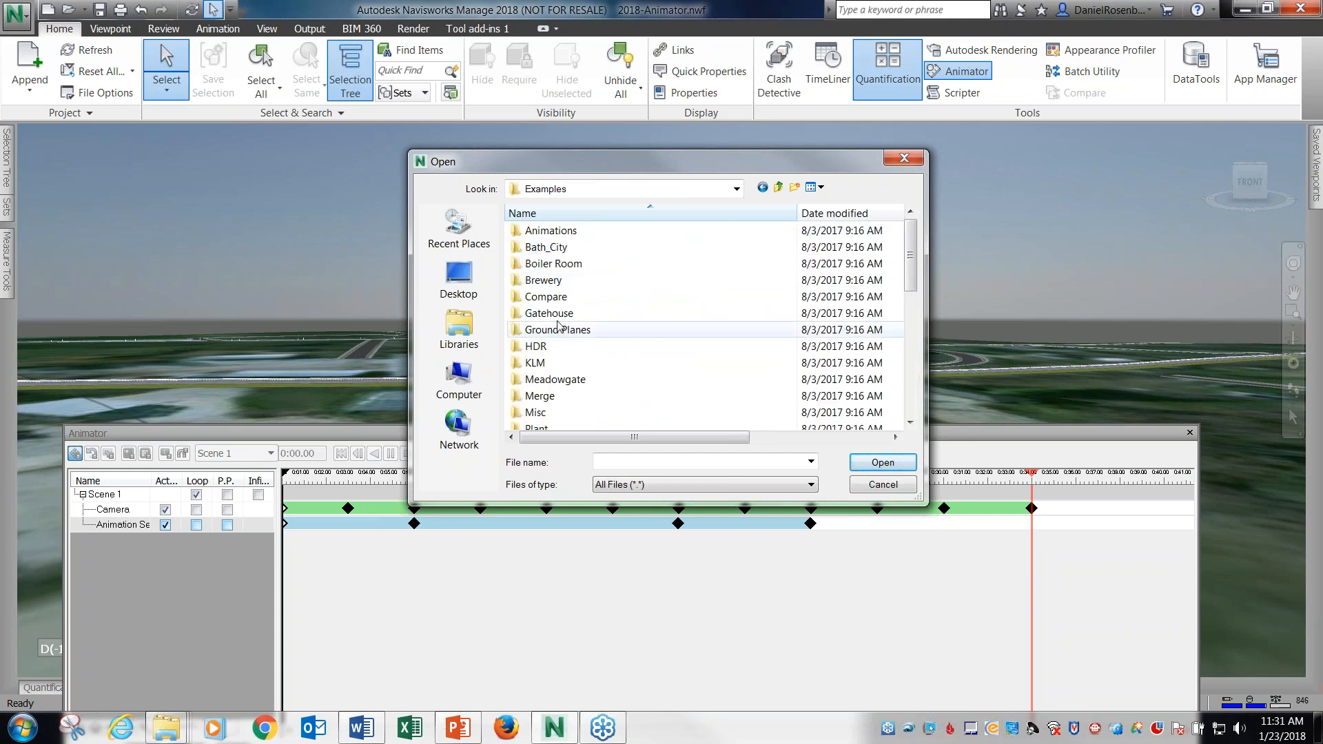
pyautogui.doubleClick(551, 314)
pyautogui.click(626, 397)
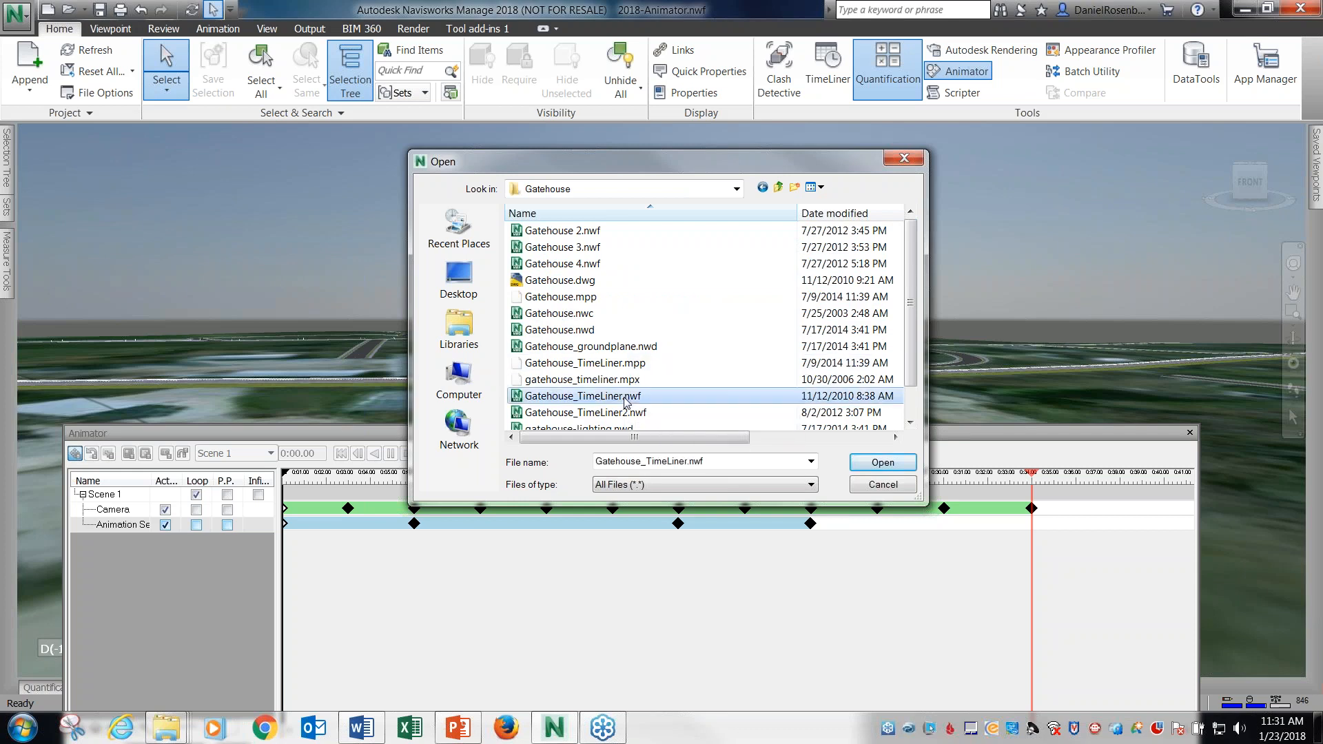
pyautogui.click(881, 463)
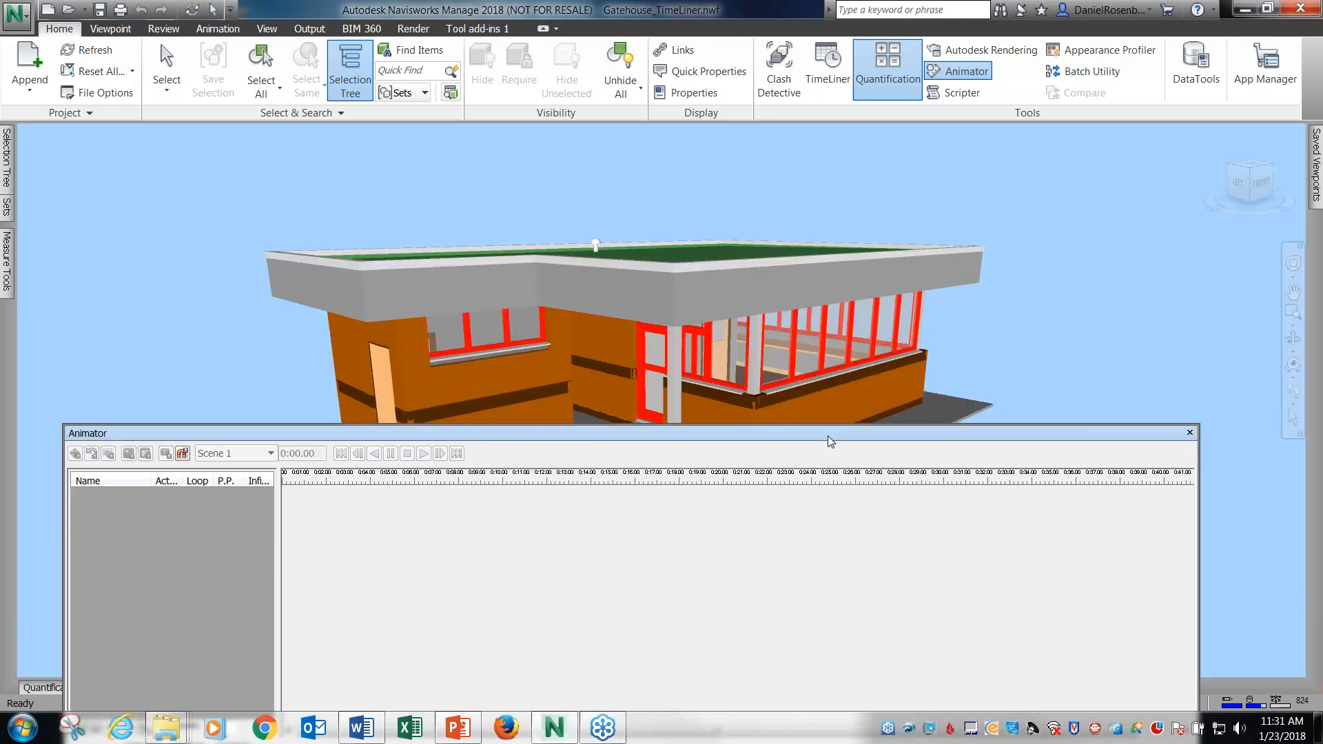
# Close the Animator window to clear the view of the gatehouse.
pyautogui.moveTo(827, 434); pyautogui.dragTo(957, 524)
pyautogui.moveTo(1222, 526); pyautogui.dragTo(1020, 452)
pyautogui.click(1107, 441)
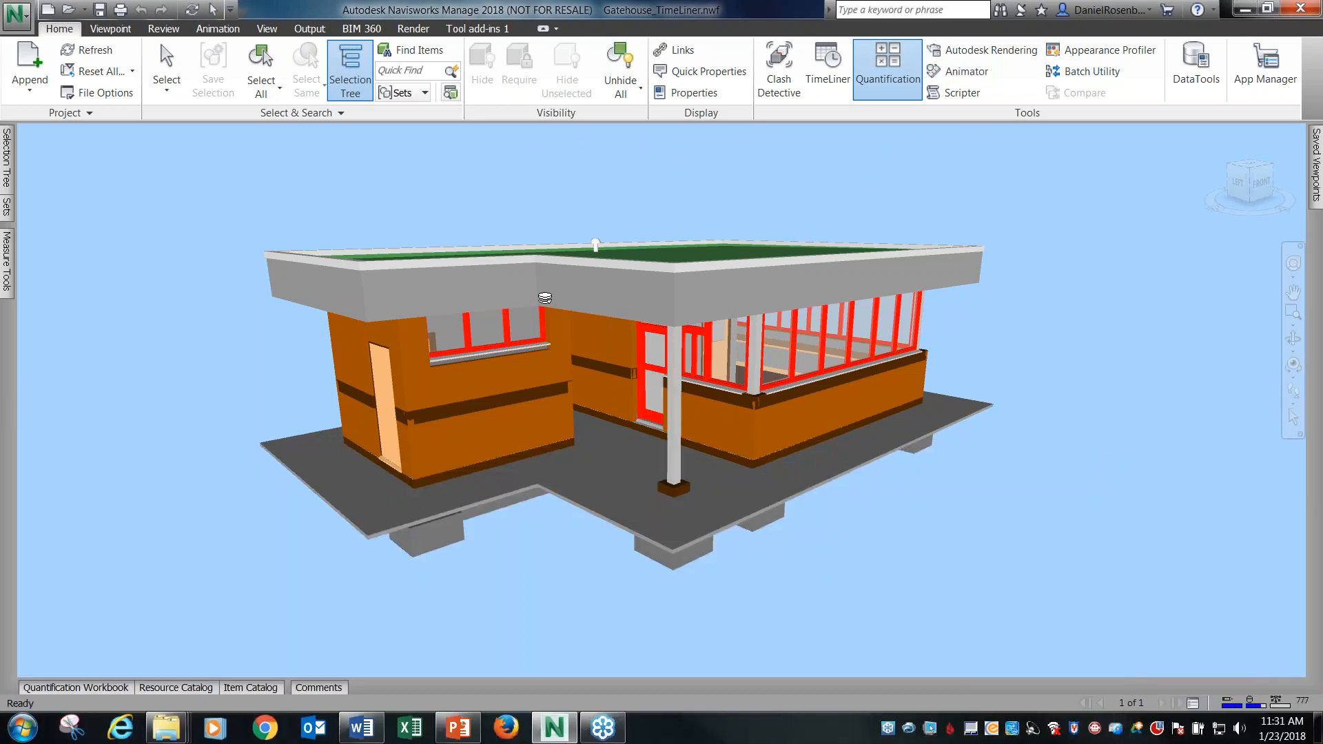
# Open TimeLiner on its task list and enlarge its window to show more tasks.
pyautogui.click(828, 69)
pyautogui.moveTo(648, 316); pyautogui.dragTo(631, 342)
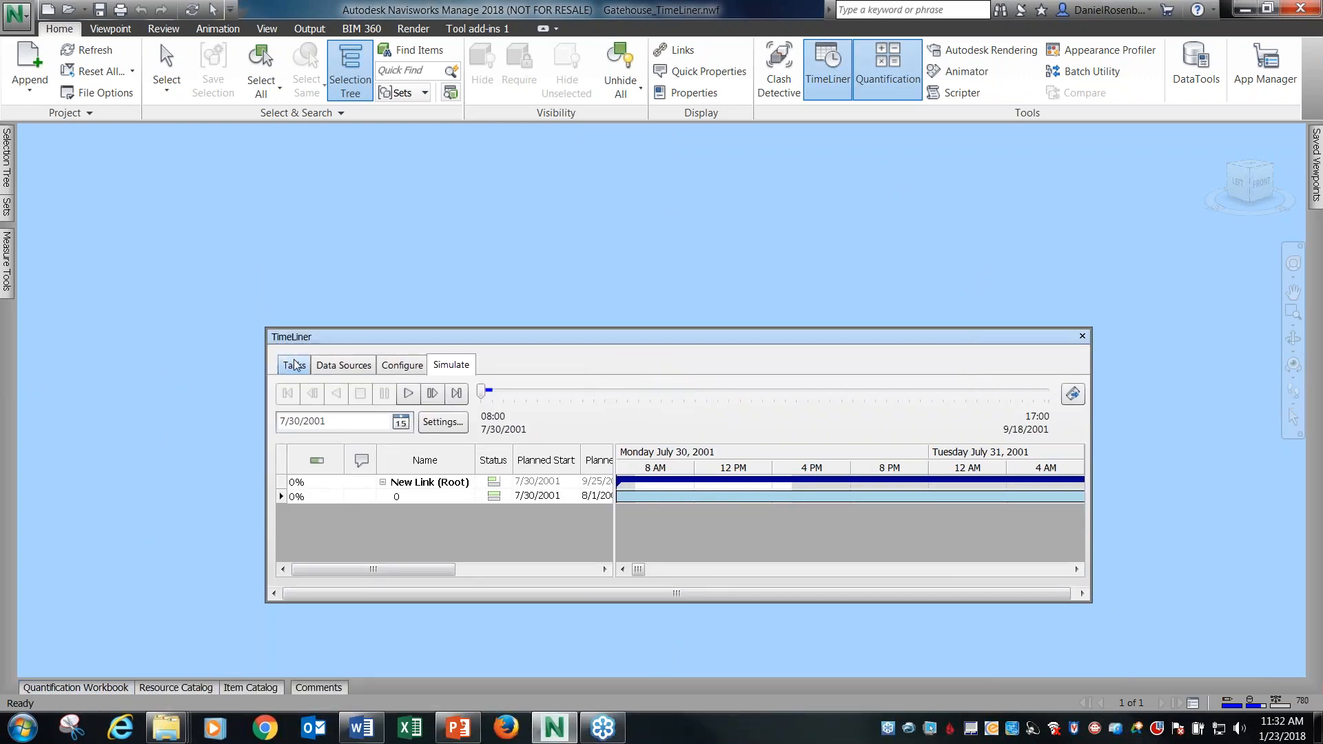
pyautogui.click(294, 366)
pyautogui.moveTo(491, 350); pyautogui.dragTo(514, 318)
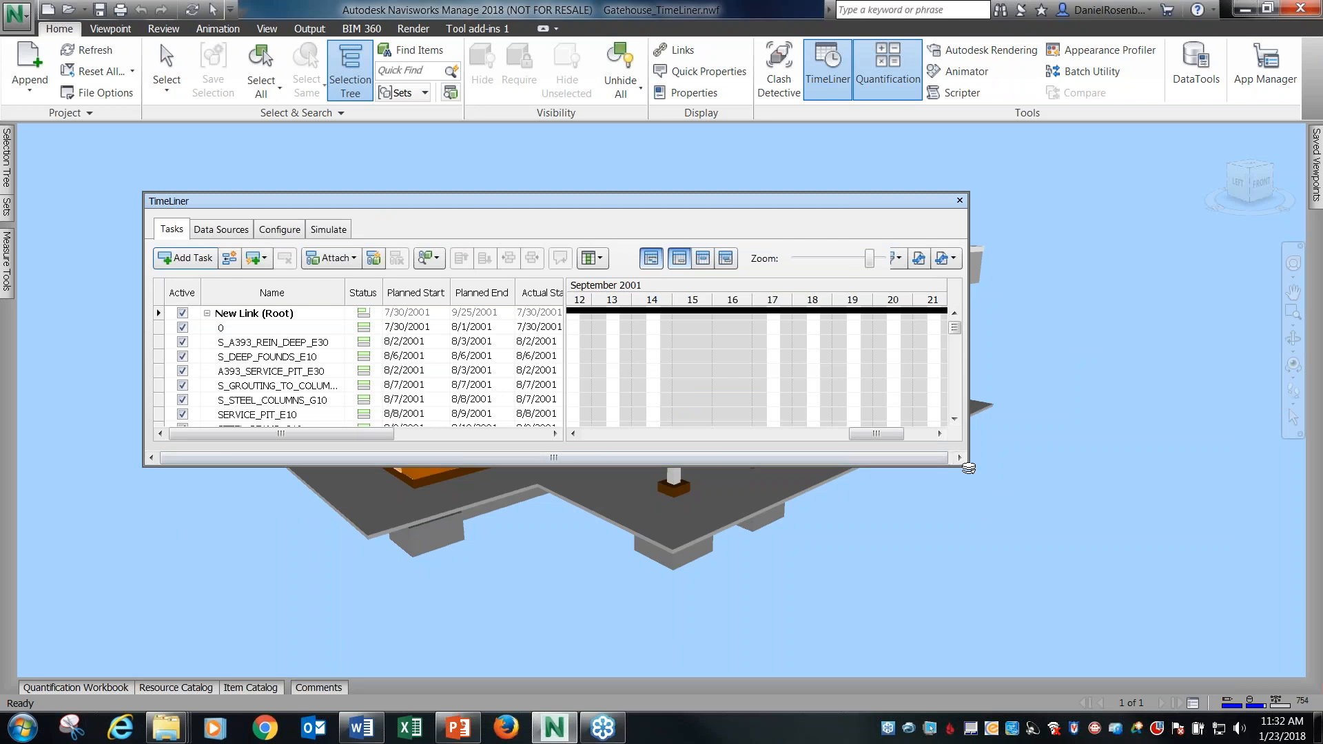
pyautogui.moveTo(968, 468); pyautogui.dragTo(1013, 640)
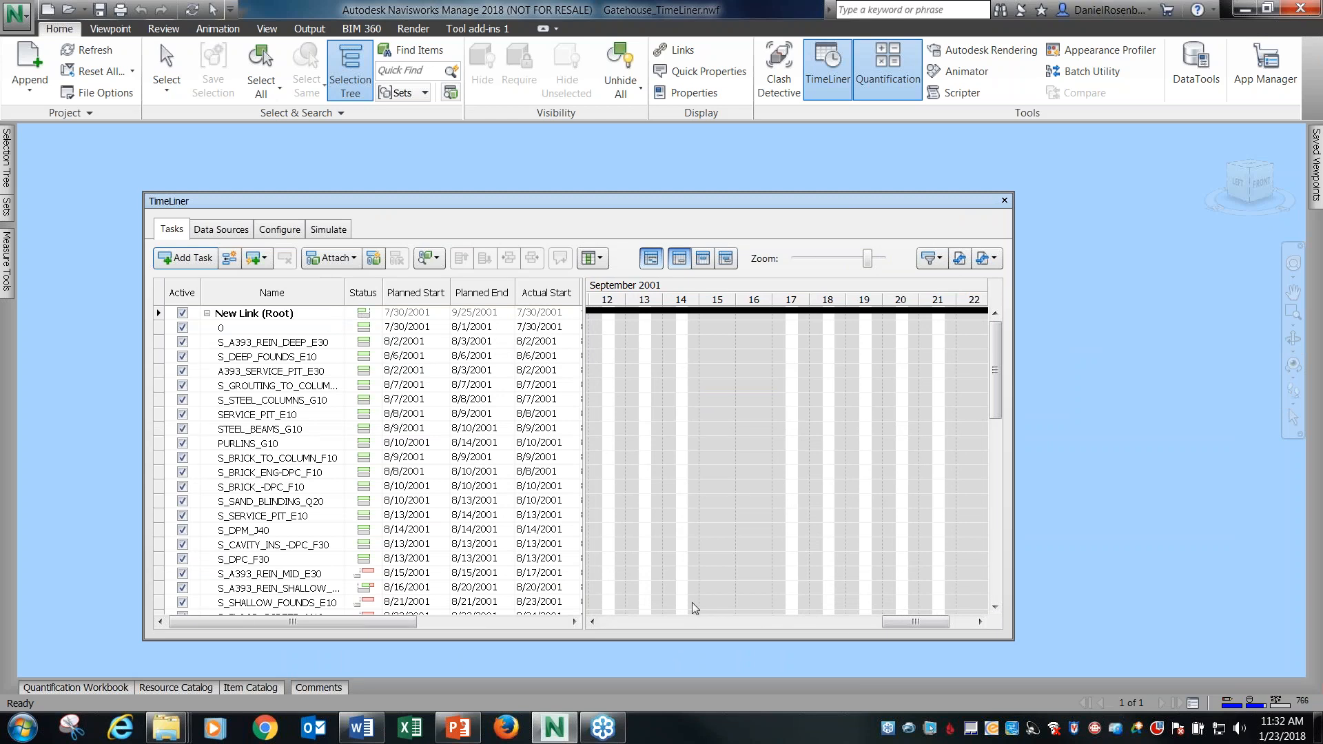
# Examine the first construction tasks against their August 2001 Gantt bars and the gatehouse model.
pyautogui.moveTo(906, 622); pyautogui.dragTo(643, 608)
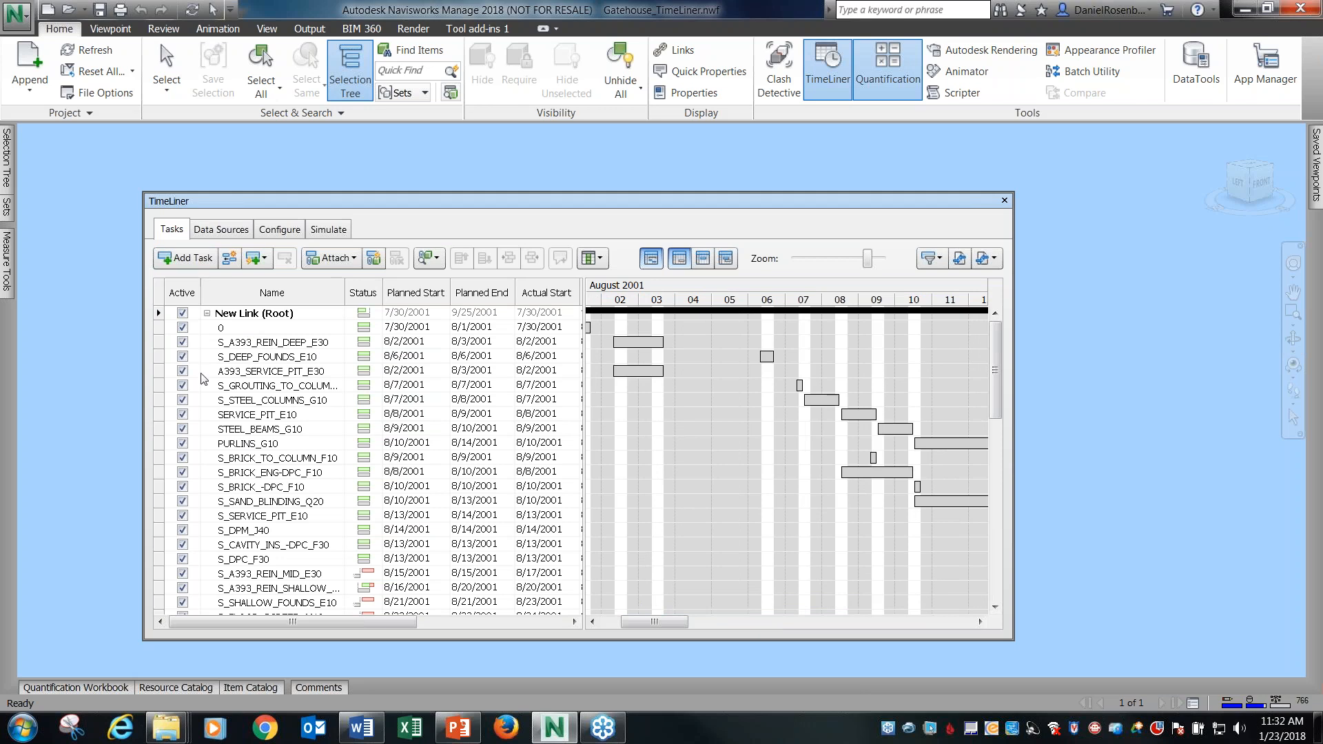
pyautogui.click(255, 343)
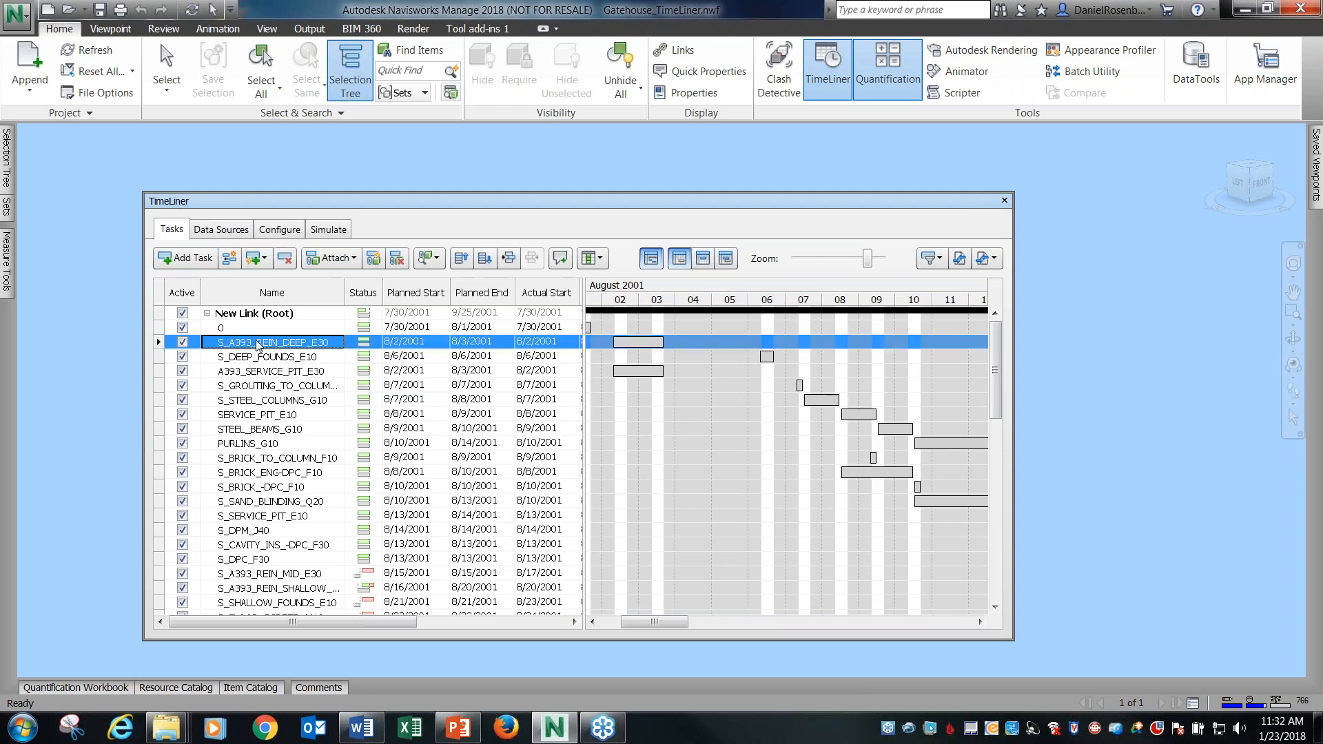
pyautogui.click(270, 357)
pyautogui.click(274, 342)
pyautogui.click(266, 354)
pyautogui.click(267, 375)
pyautogui.click(269, 386)
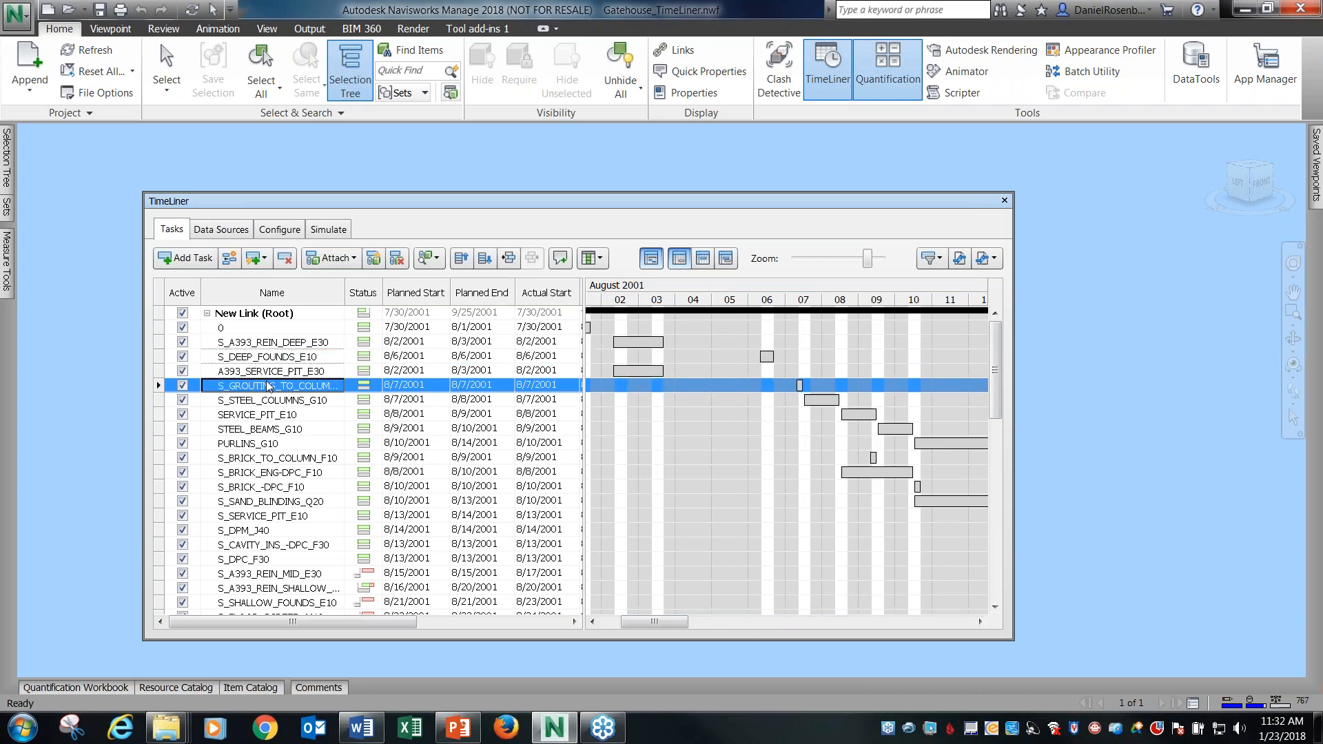
pyautogui.moveTo(383, 203); pyautogui.dragTo(444, 525)
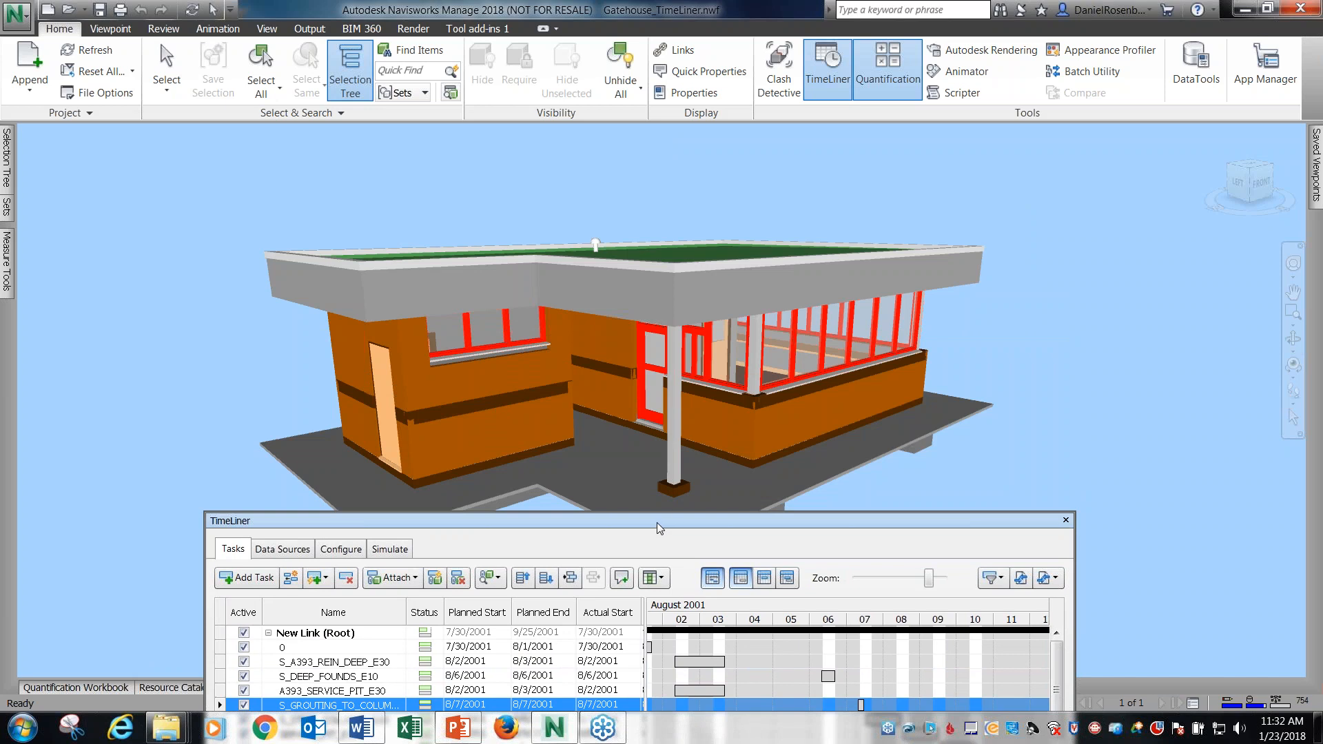
pyautogui.moveTo(662, 511); pyautogui.dragTo(640, 220)
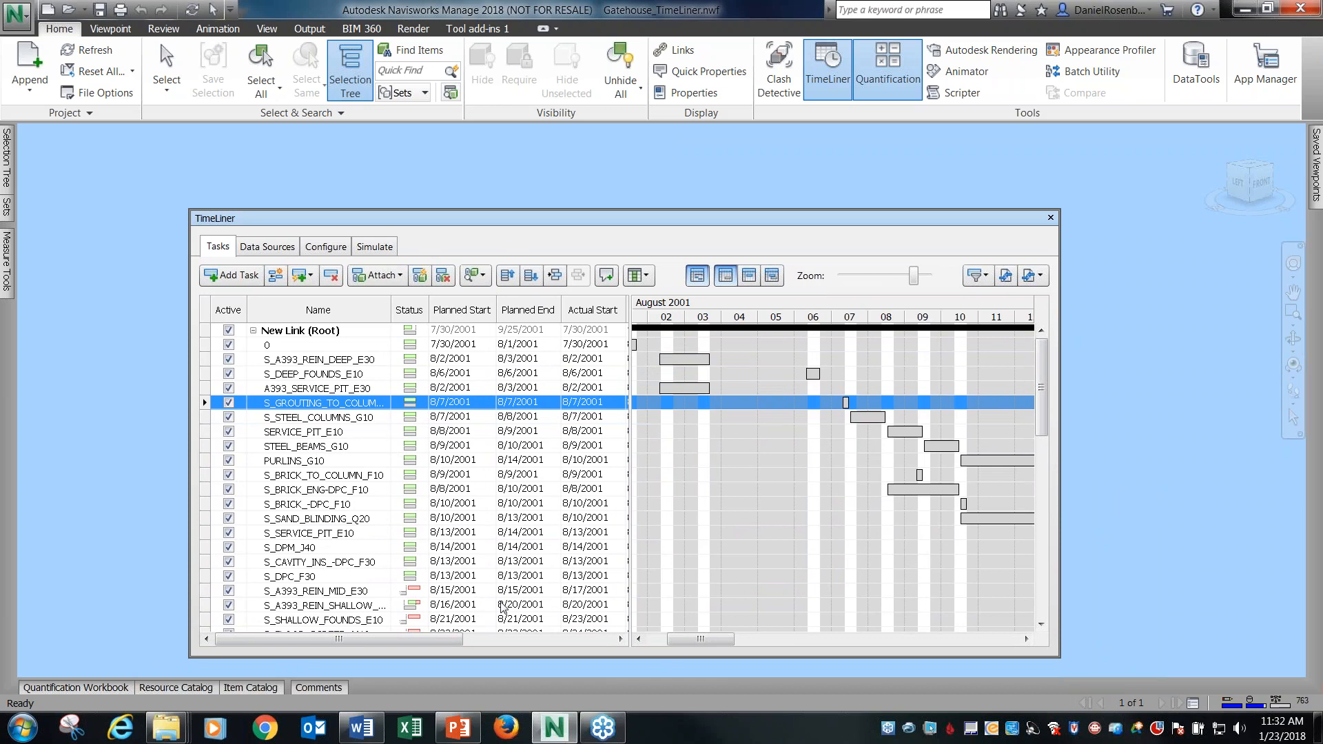
# Check the schedule's linked data source, and return to the task list with the Gantt chart at its July 2001 start.
pyautogui.click(267, 248)
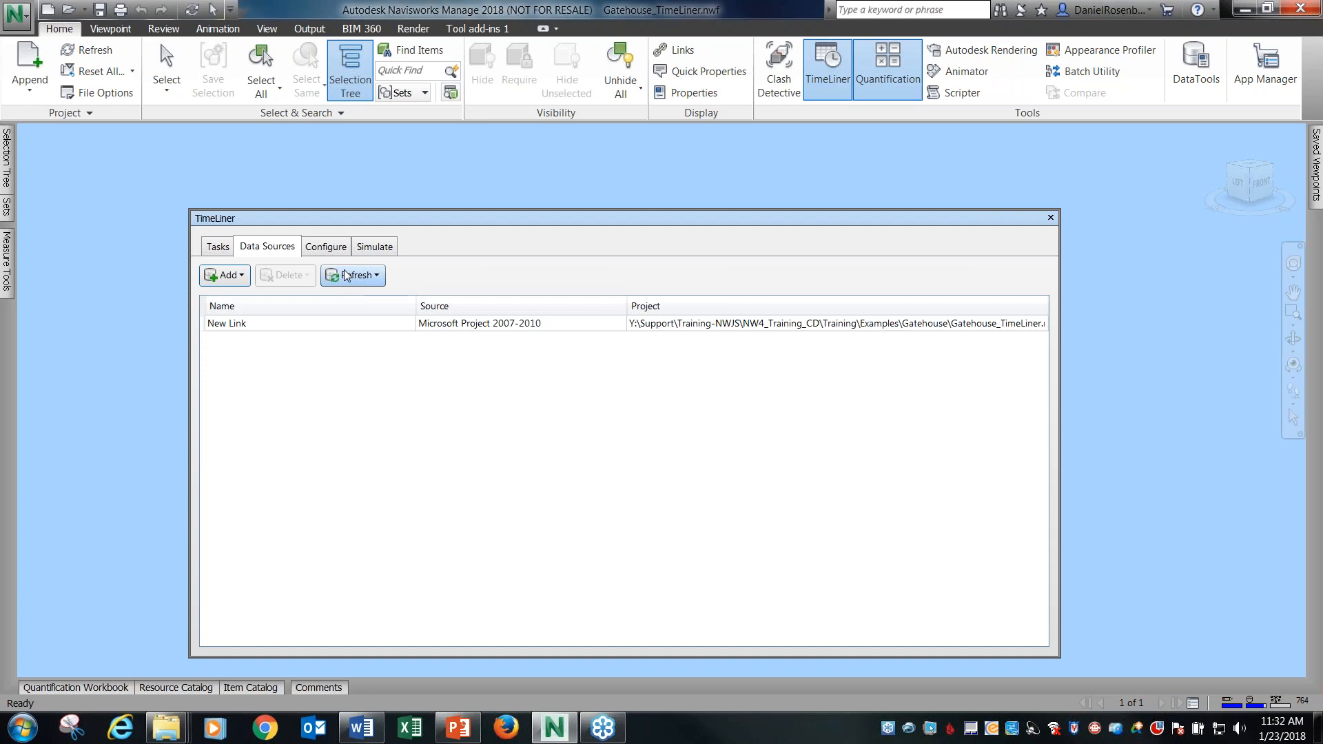
pyautogui.moveTo(675, 217); pyautogui.dragTo(702, 266)
pyautogui.click(247, 293)
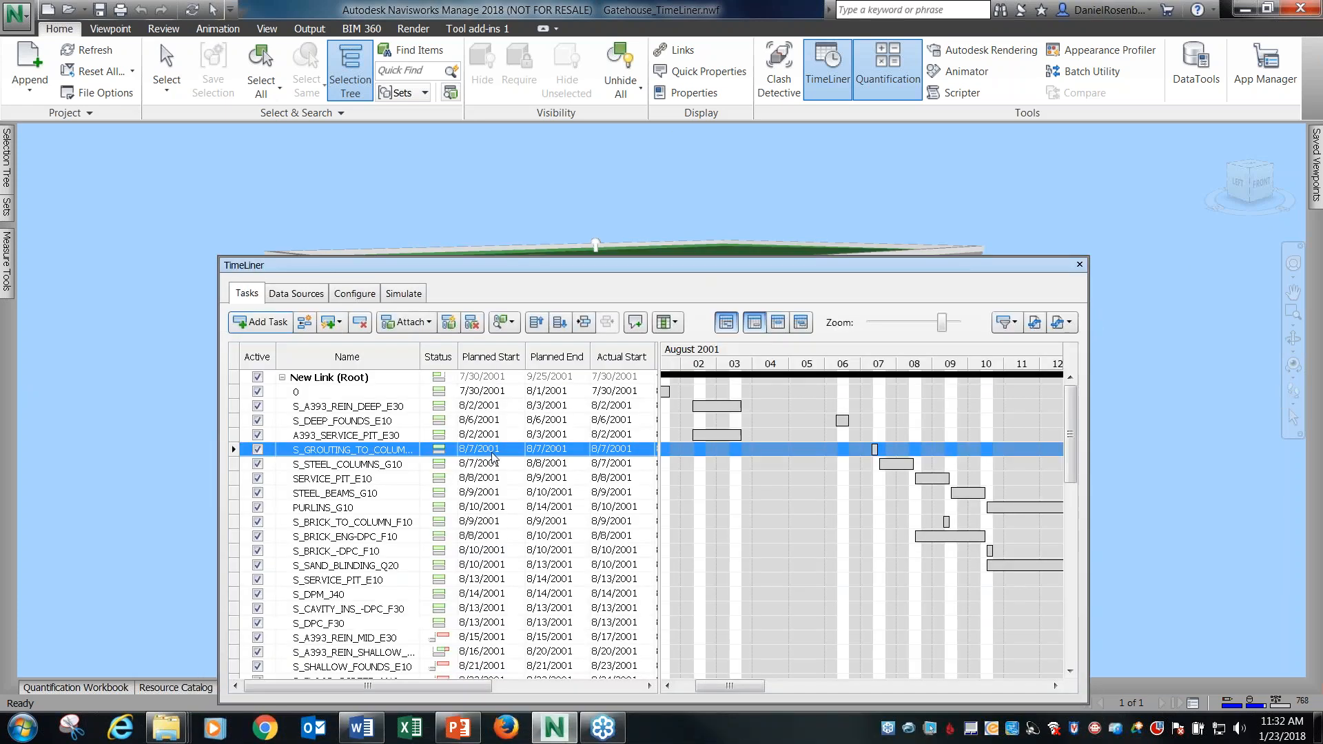
pyautogui.moveTo(699, 687)
pyautogui.mouseDown()
pyautogui.moveTo(679, 687)
pyautogui.moveTo(807, 689)
pyautogui.moveTo(689, 686)
pyautogui.mouseUp()
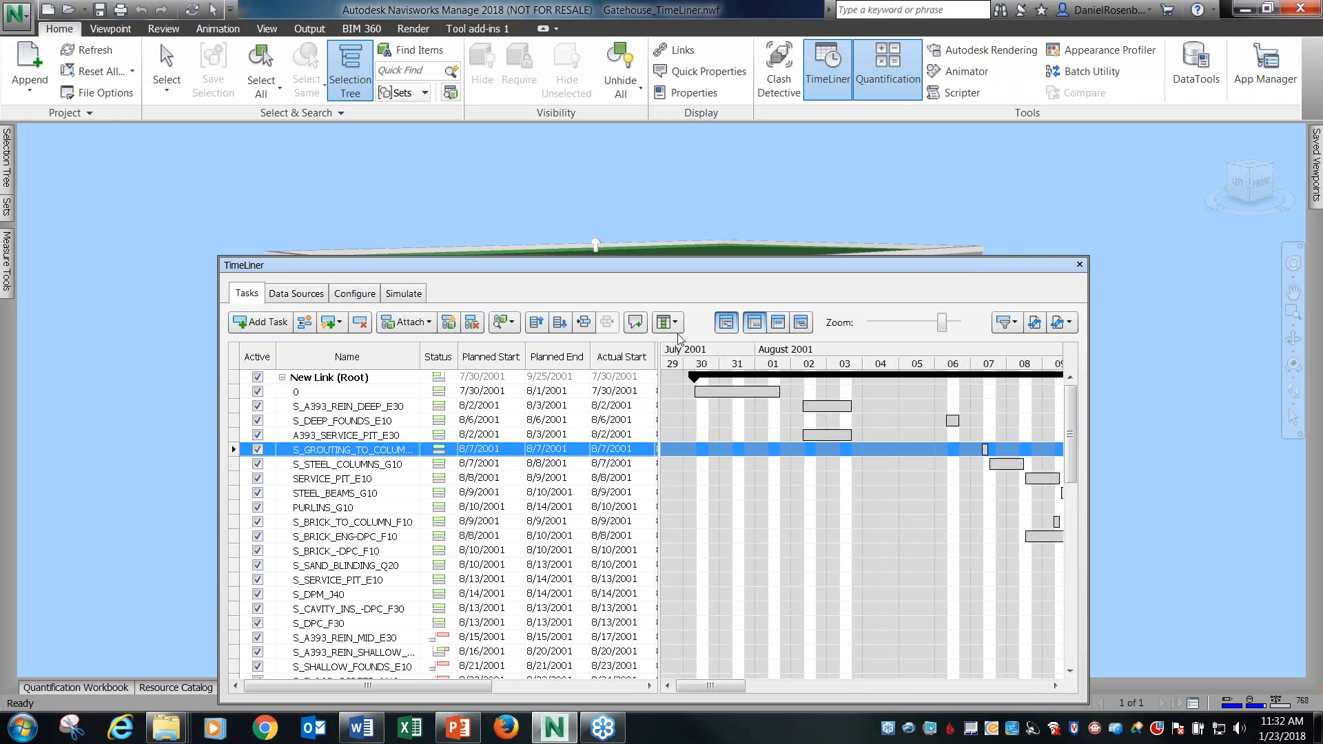
# Play the gatehouse construction simulation to its end, keeping the TimeLiner window clear of the model.
pyautogui.click(407, 293)
pyautogui.moveTo(539, 288); pyautogui.dragTo(431, 629)
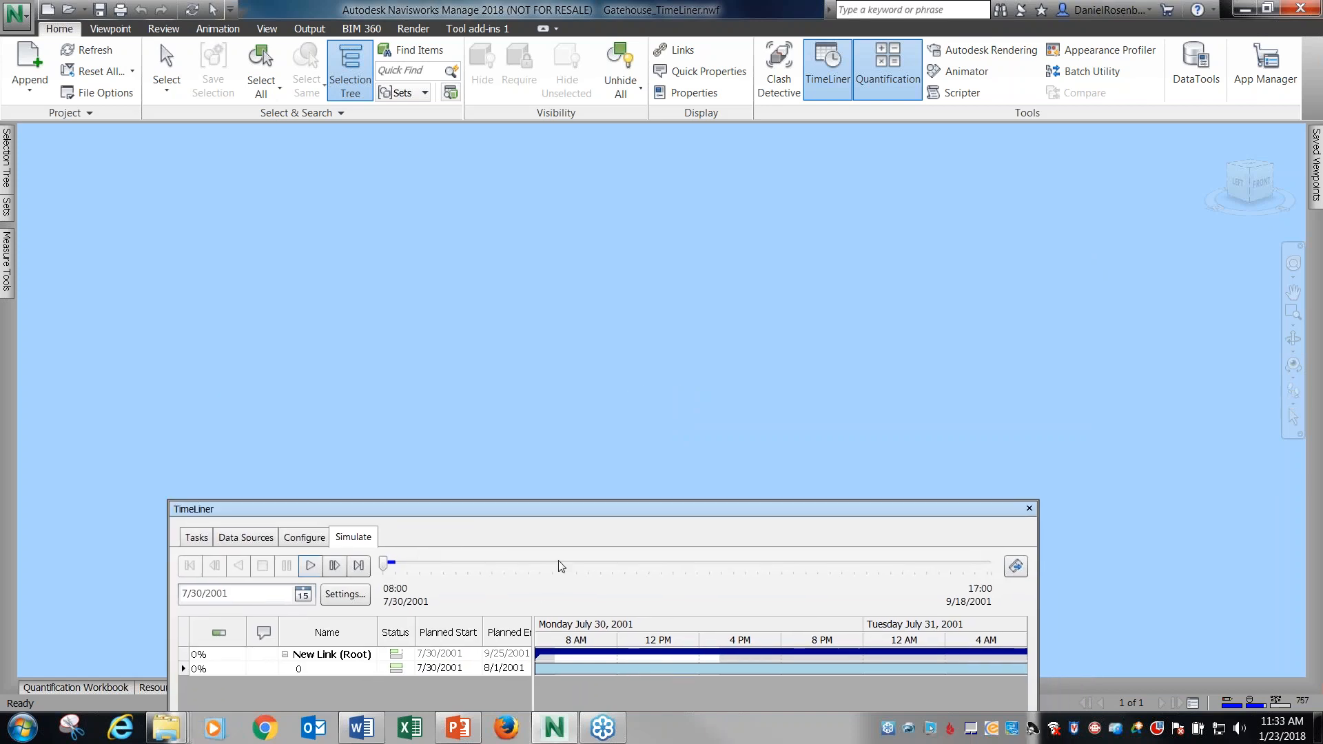
pyautogui.moveTo(575, 513); pyautogui.dragTo(604, 475)
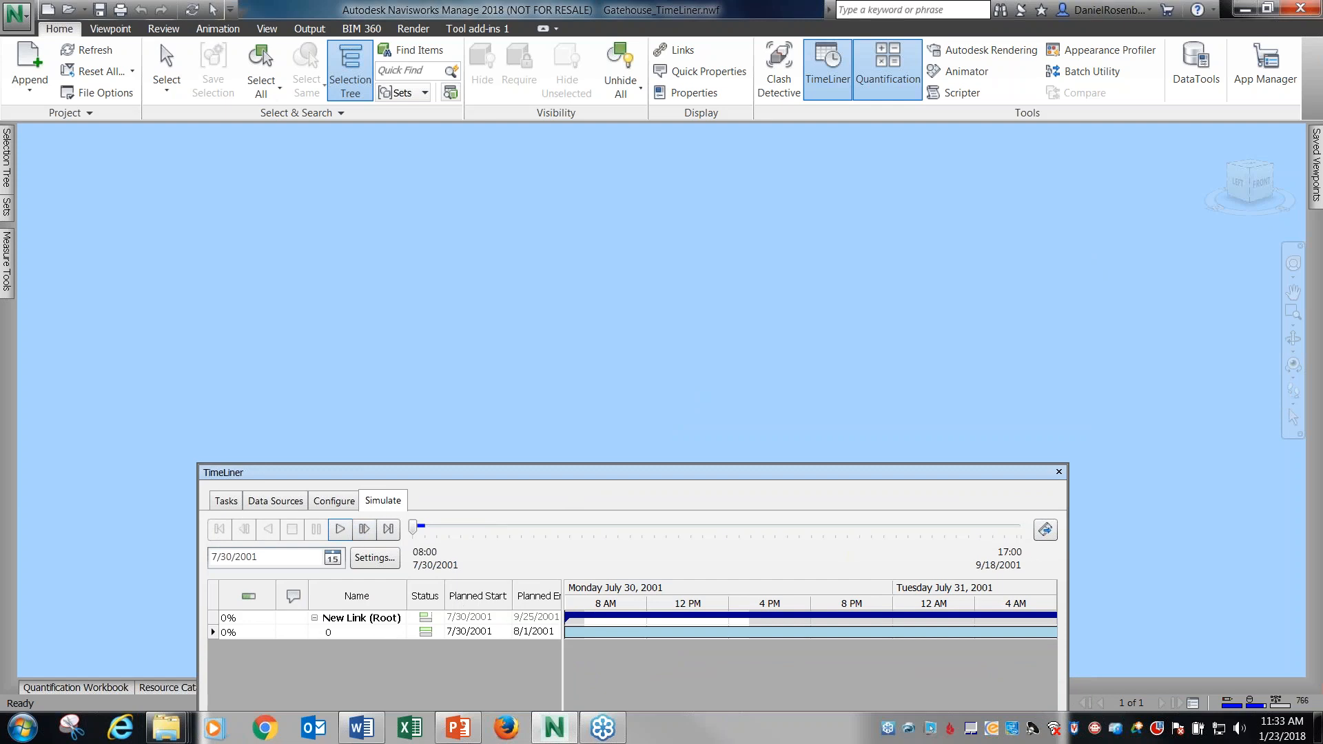
pyautogui.click(340, 529)
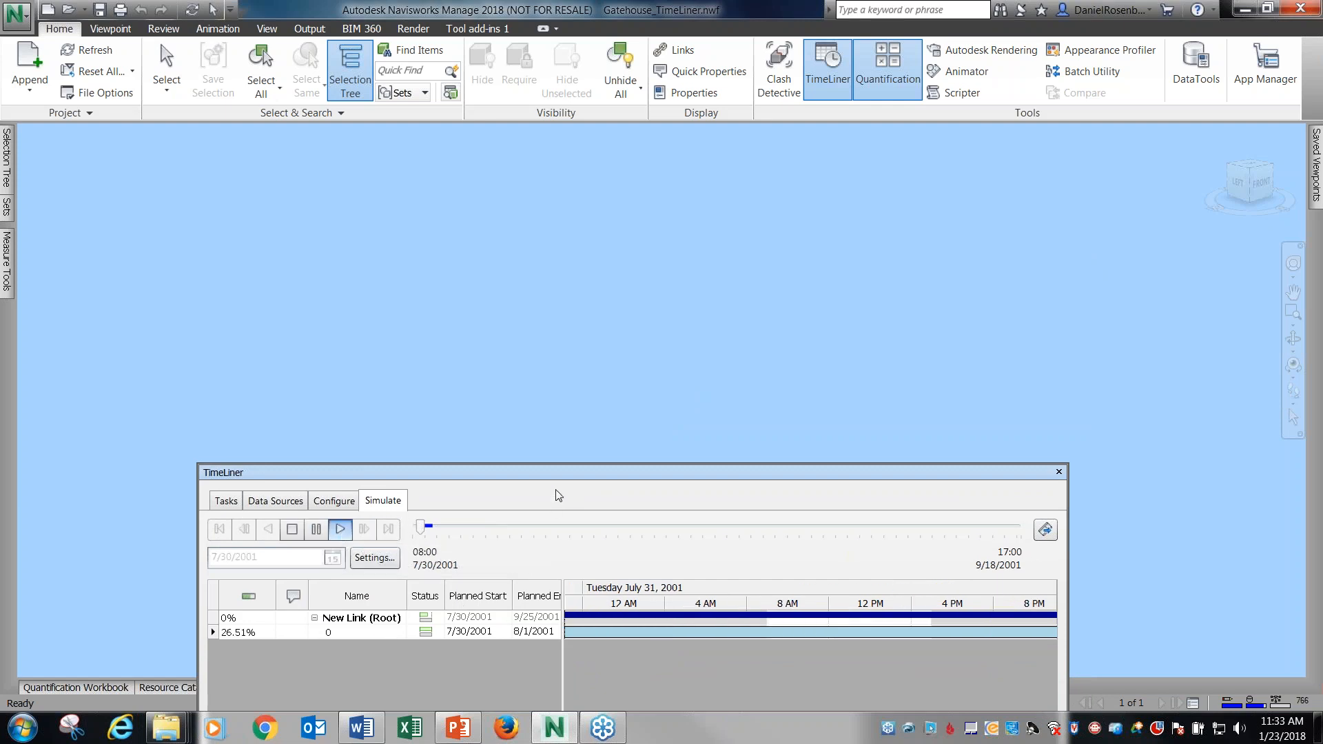
pyautogui.moveTo(559, 476); pyautogui.dragTo(532, 525)
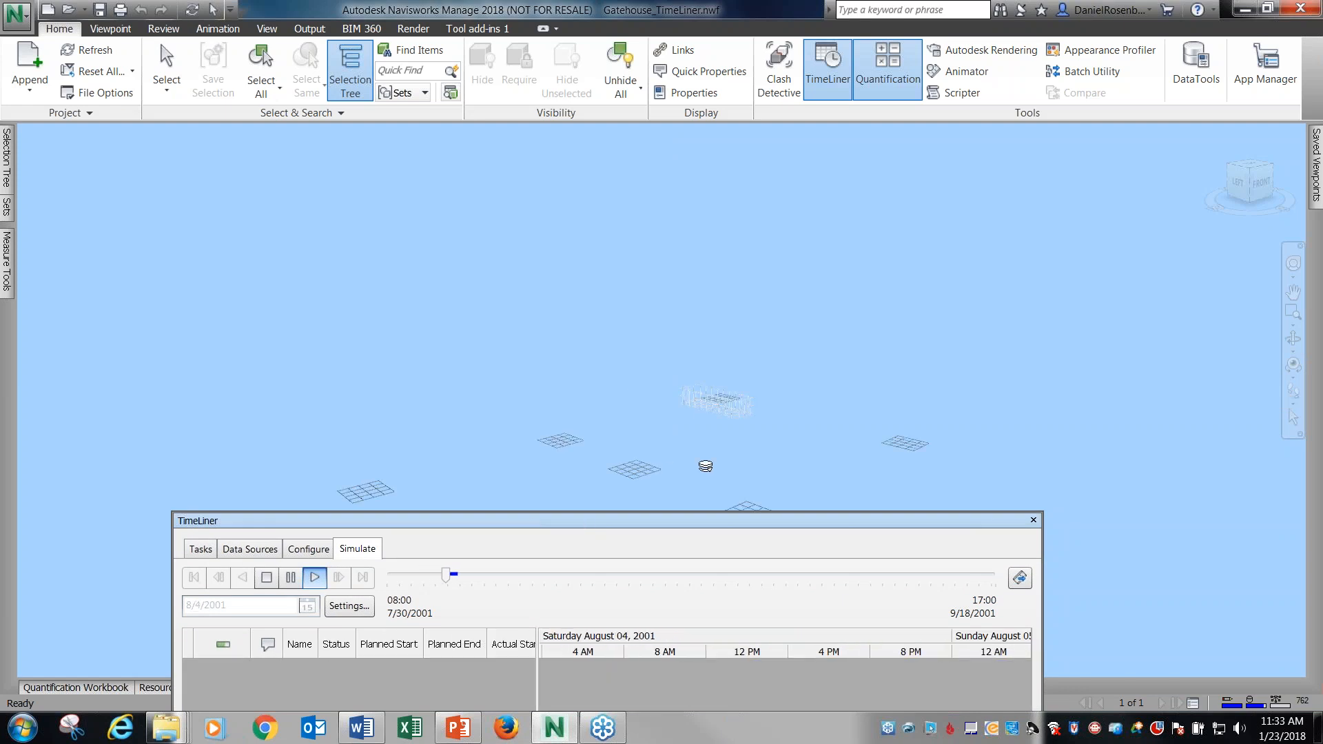
pyautogui.moveTo(672, 522); pyautogui.dragTo(654, 553)
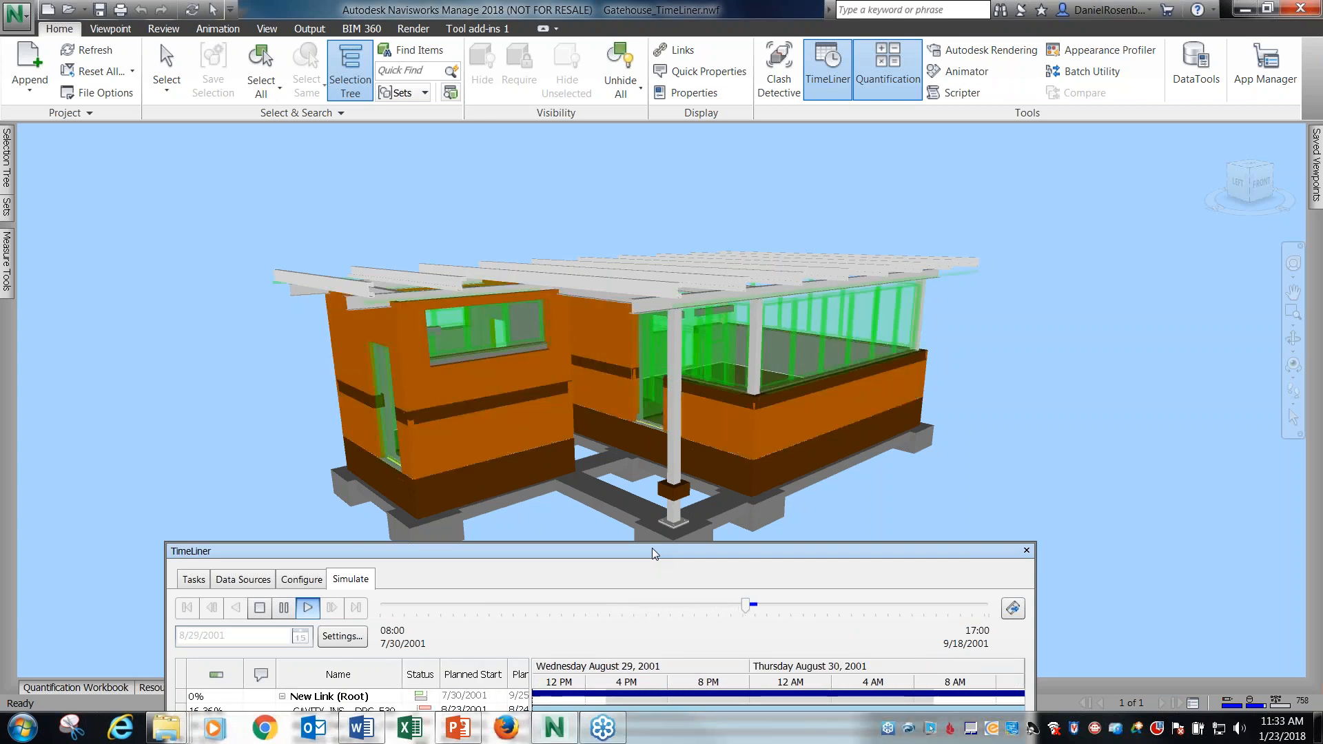
pyautogui.moveTo(605, 550); pyautogui.dragTo(599, 499)
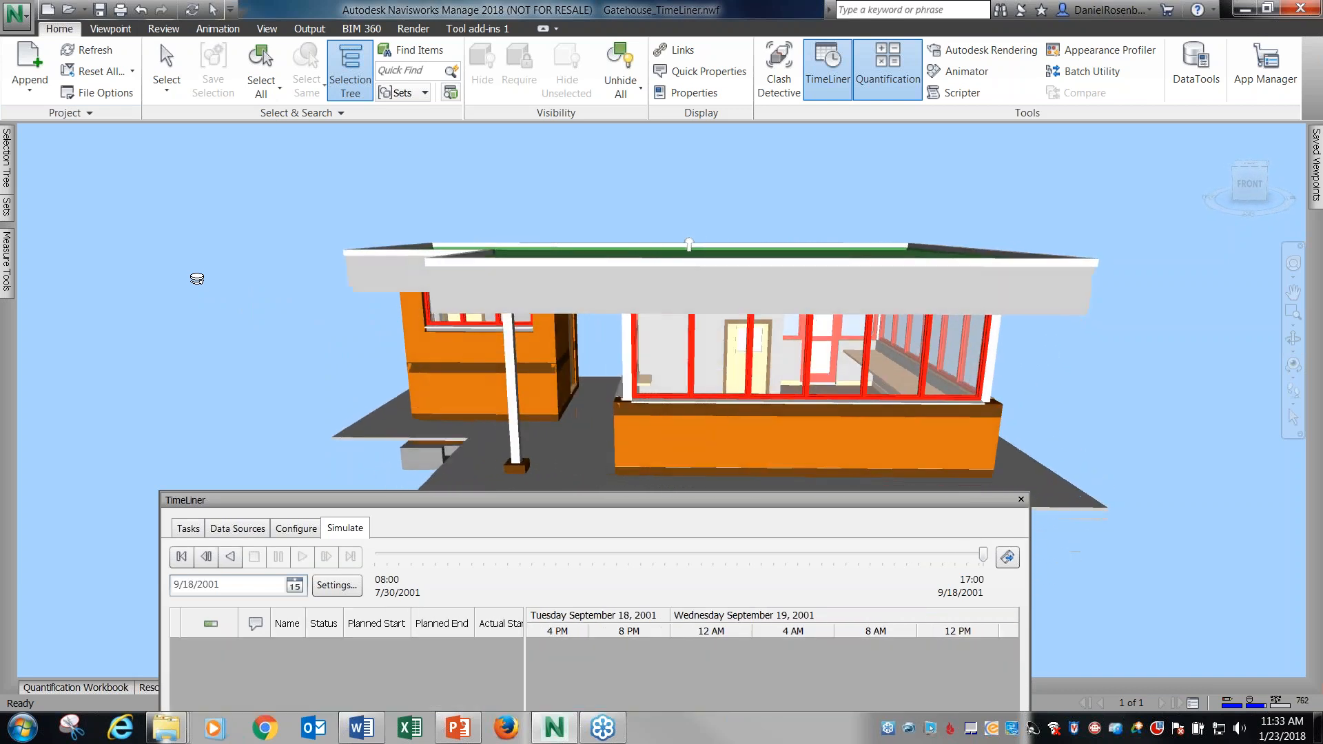
# Review the simulation settings for dates, interval size, playback duration, overlay text and view, and close them without changes.
pyautogui.moveTo(201, 290); pyautogui.dragTo(535, 444)
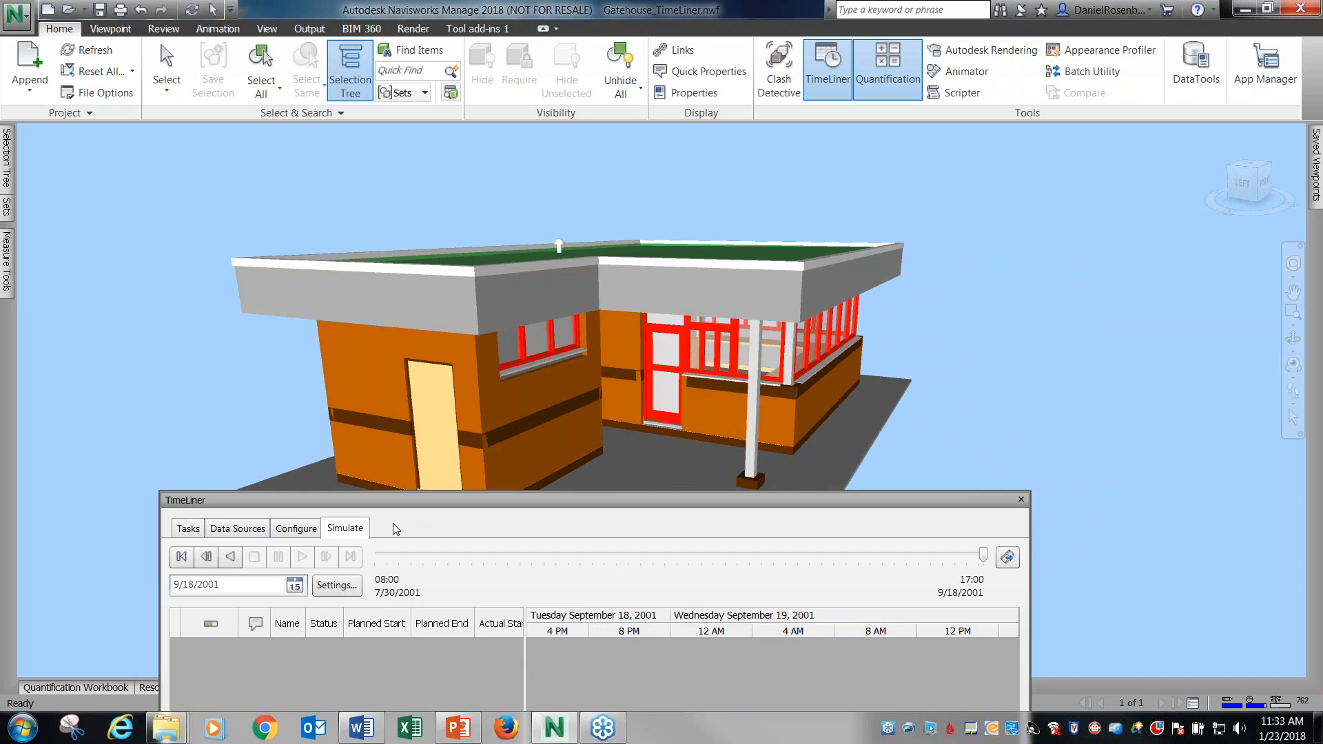
pyautogui.click(336, 585)
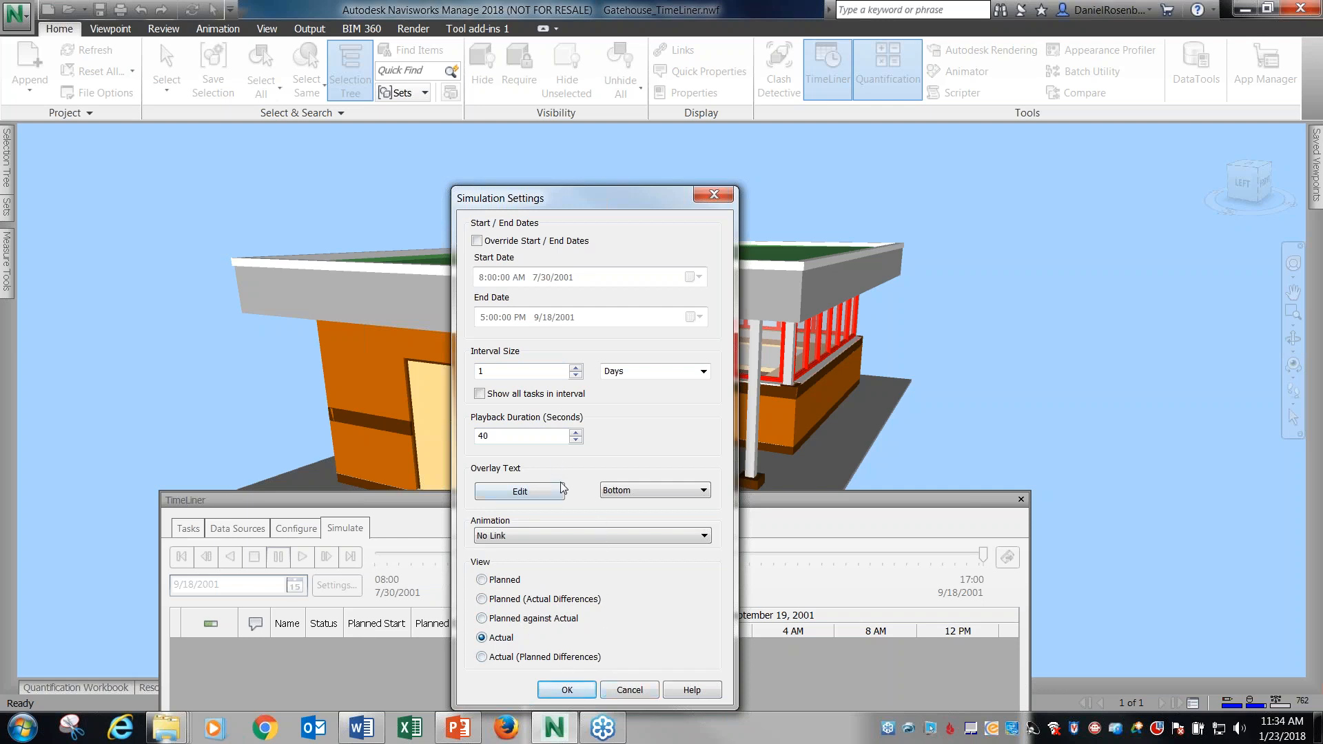
pyautogui.click(646, 691)
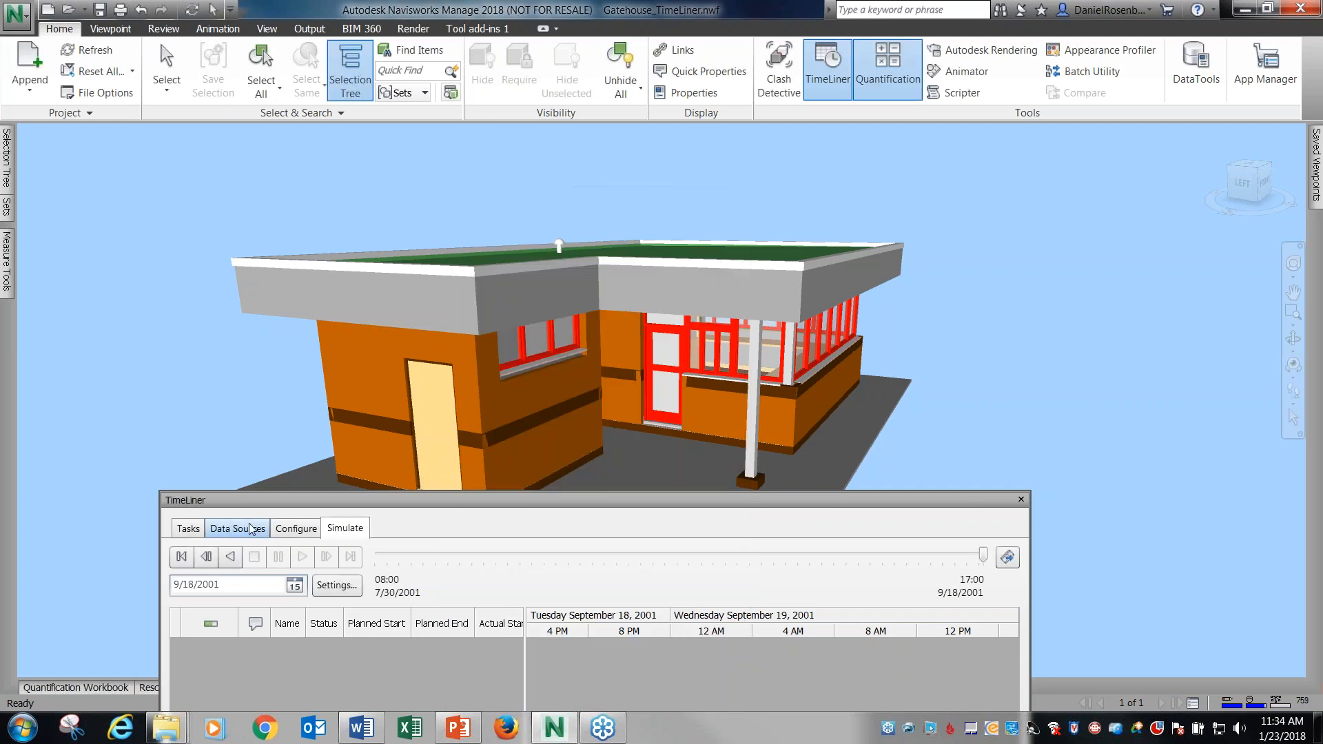
# Examine the start and end appearances configured for the Construct, Demolish and Temporary task types, with the gatehouse seen from another side.
pyautogui.click(260, 528)
pyautogui.click(283, 529)
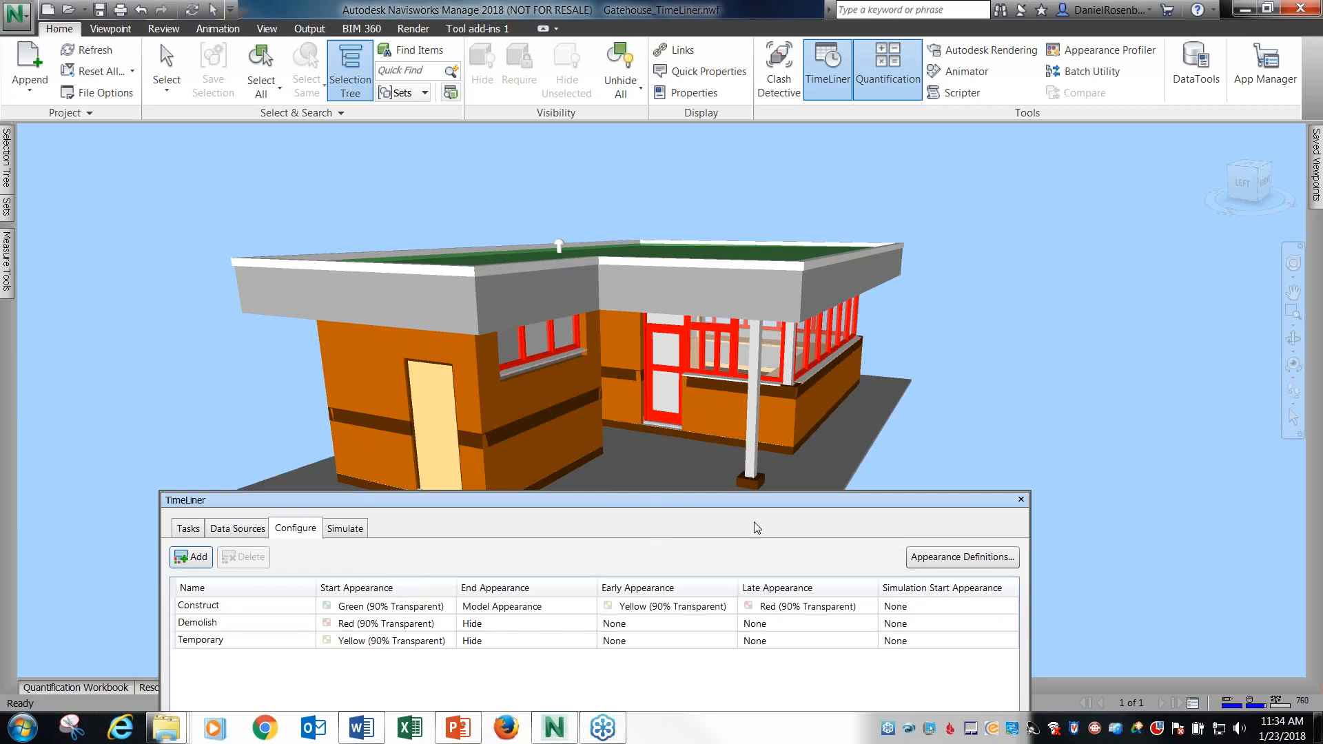
pyautogui.moveTo(583, 451); pyautogui.dragTo(1041, 480)
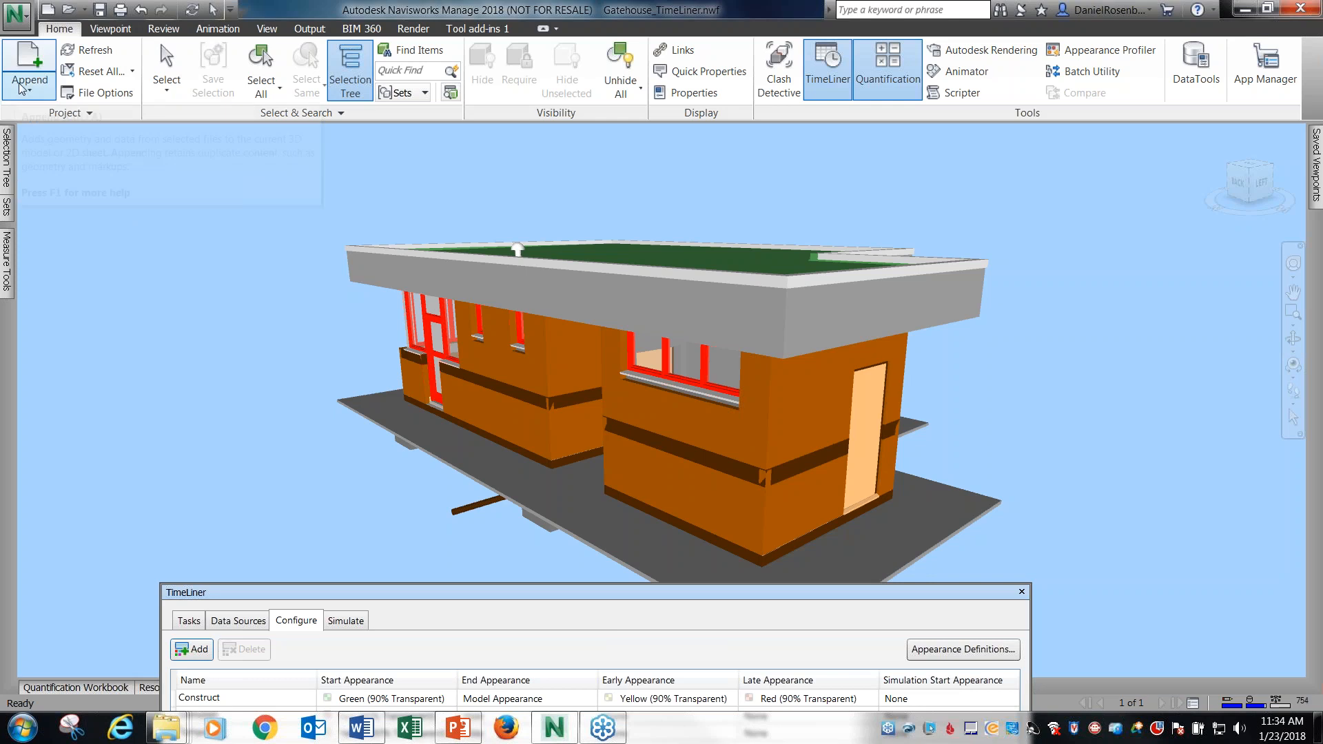
# Start a new empty project and move the TimeLiner window clear of the view.
pyautogui.click(19, 22)
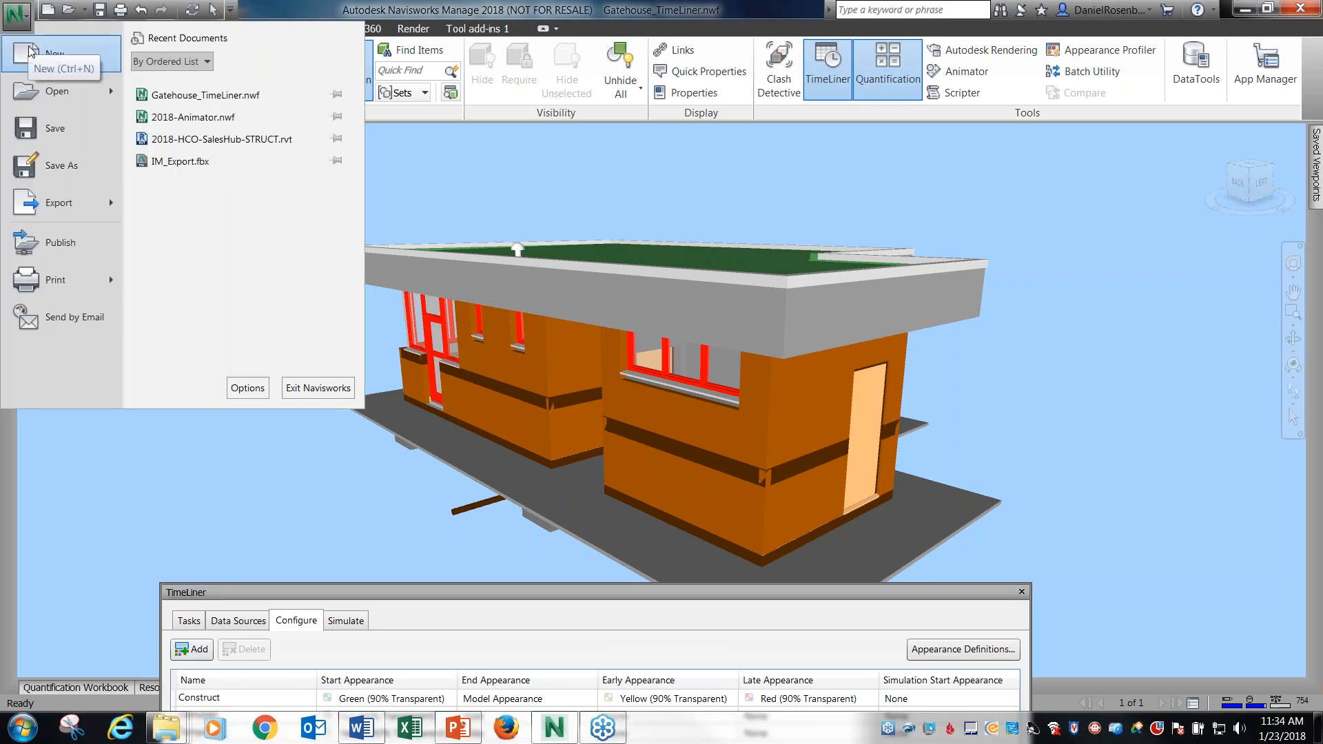
pyautogui.click(53, 59)
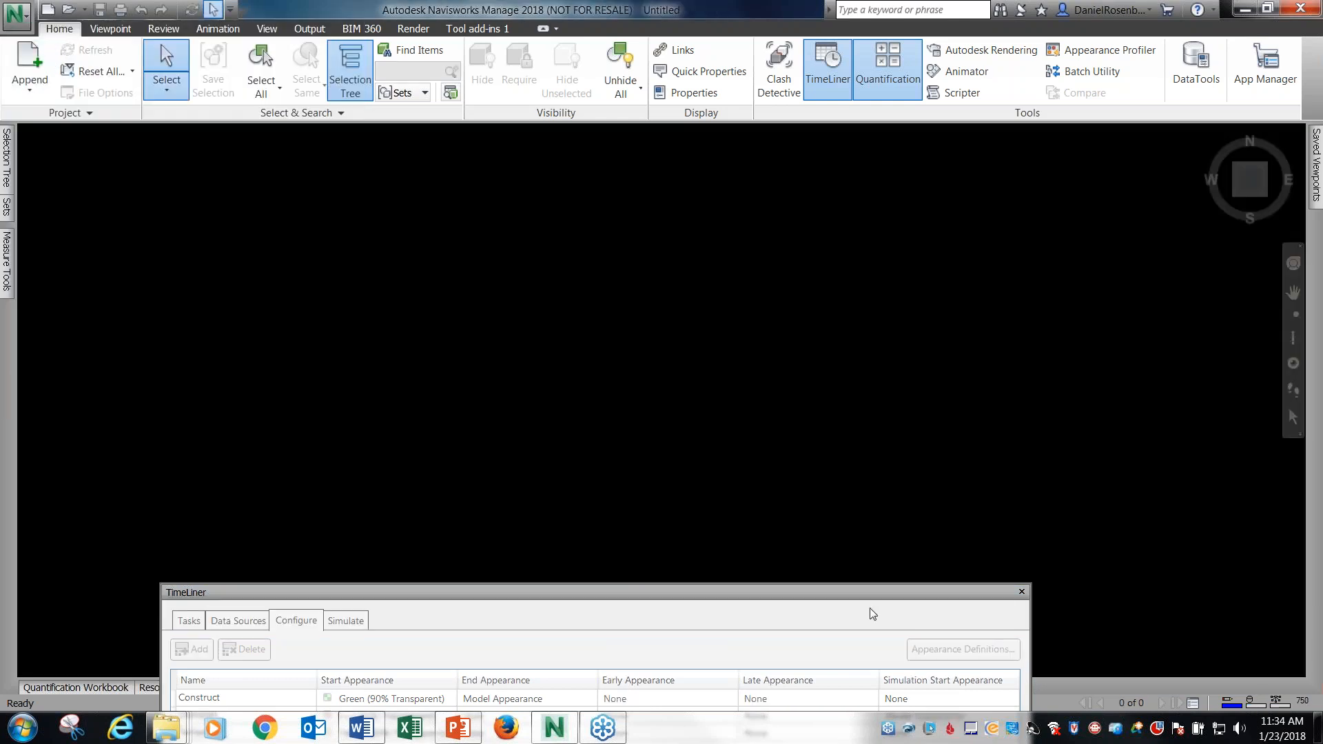
pyautogui.moveTo(870, 519); pyautogui.dragTo(830, 322)
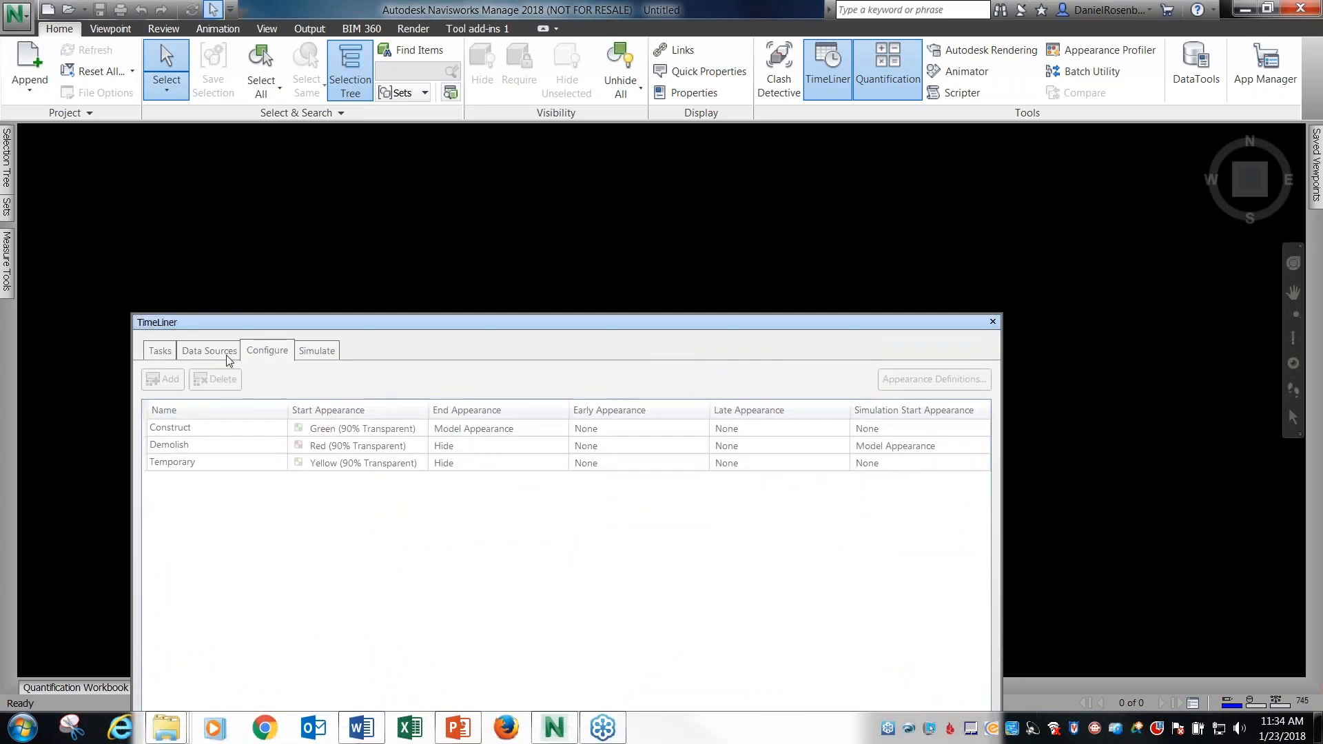
pyautogui.moveTo(357, 332); pyautogui.dragTo(332, 631)
# Start appending files and browse to the 03 Timeliner folder under 2018 EVENTS-WEBCASTS-NEWSLETTER, 01 JAN NAVIS FOR REVIT USERS.
pyautogui.click(29, 62)
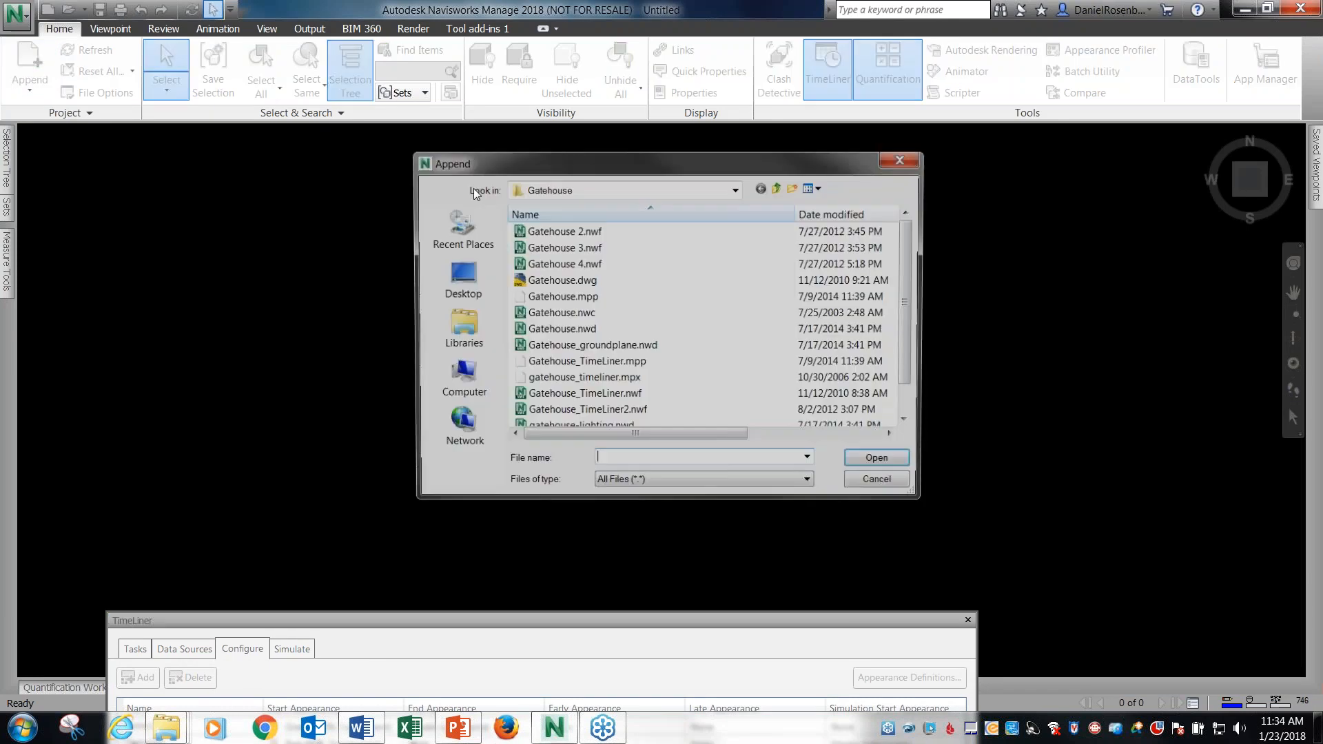
pyautogui.click(779, 188)
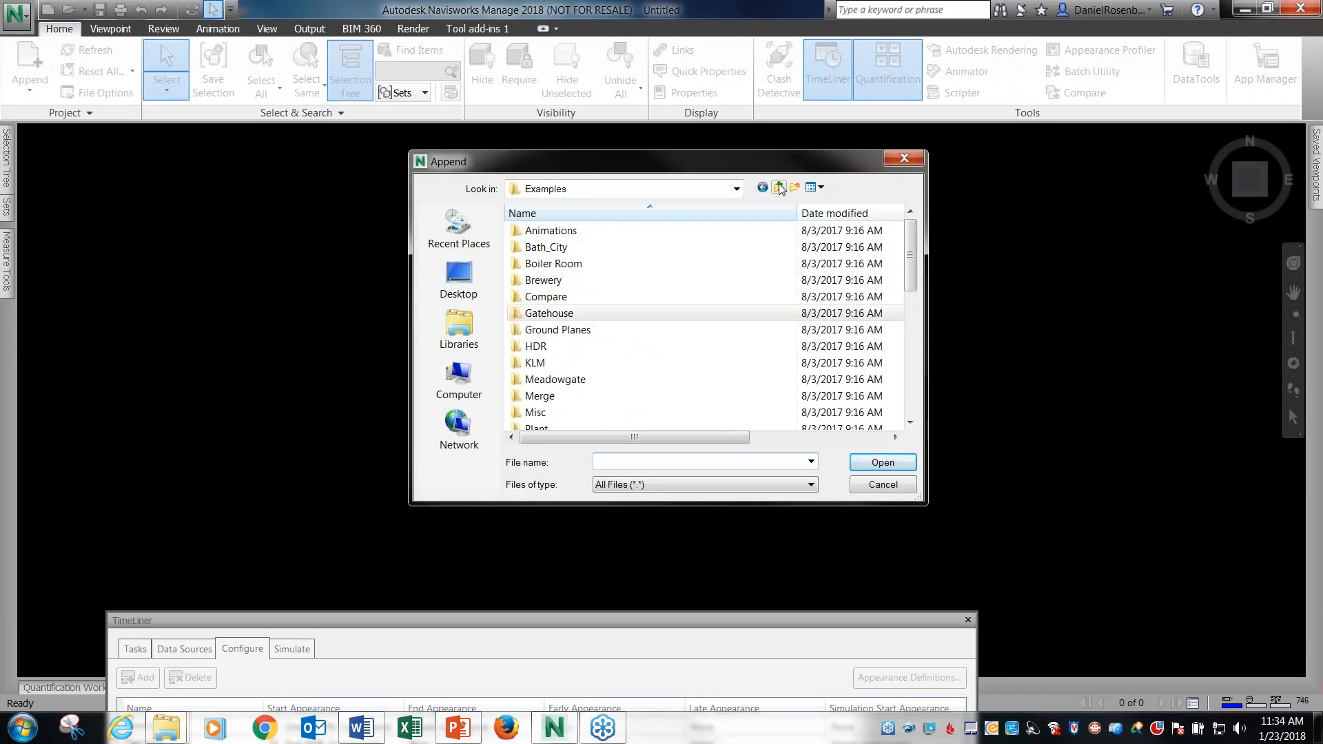
pyautogui.click(737, 189)
pyautogui.click(557, 290)
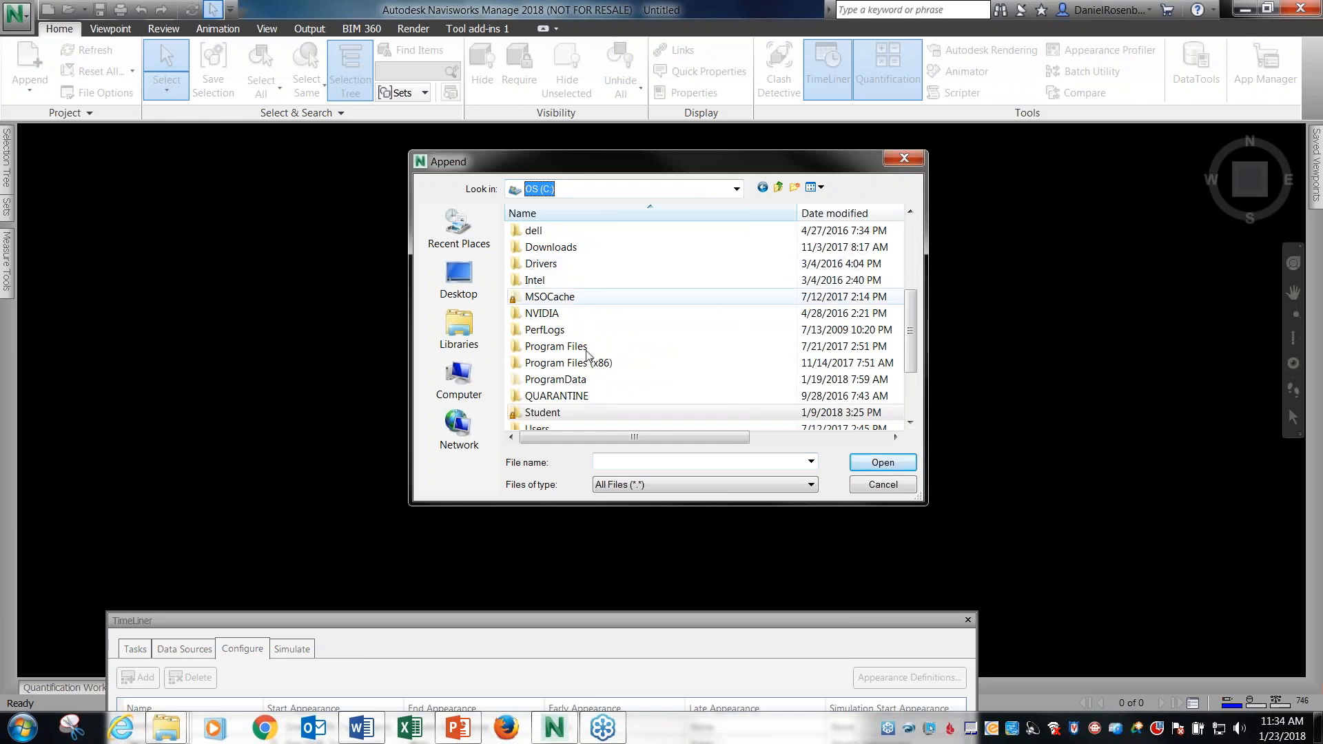
pyautogui.moveTo(910, 309); pyautogui.dragTo(908, 229)
pyautogui.doubleClick(541, 314)
pyautogui.doubleClick(574, 264)
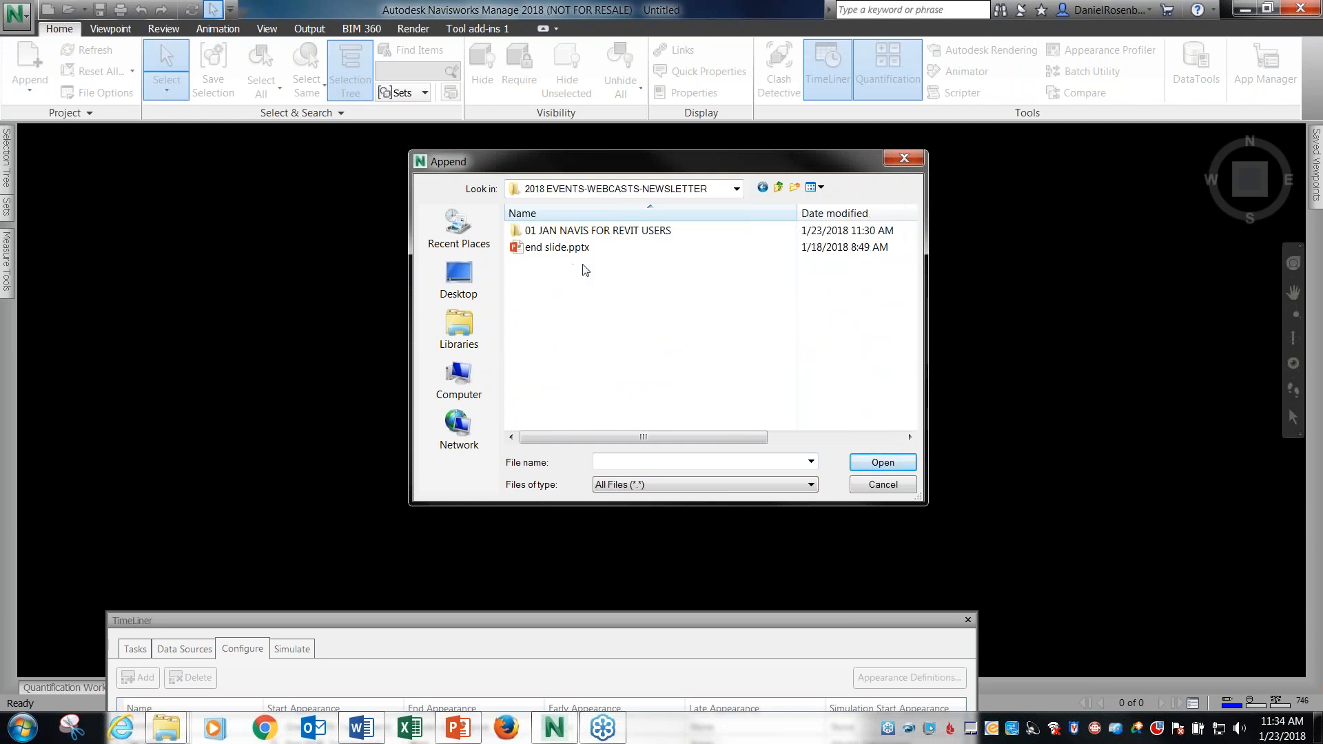
pyautogui.doubleClick(590, 233)
pyautogui.doubleClick(577, 264)
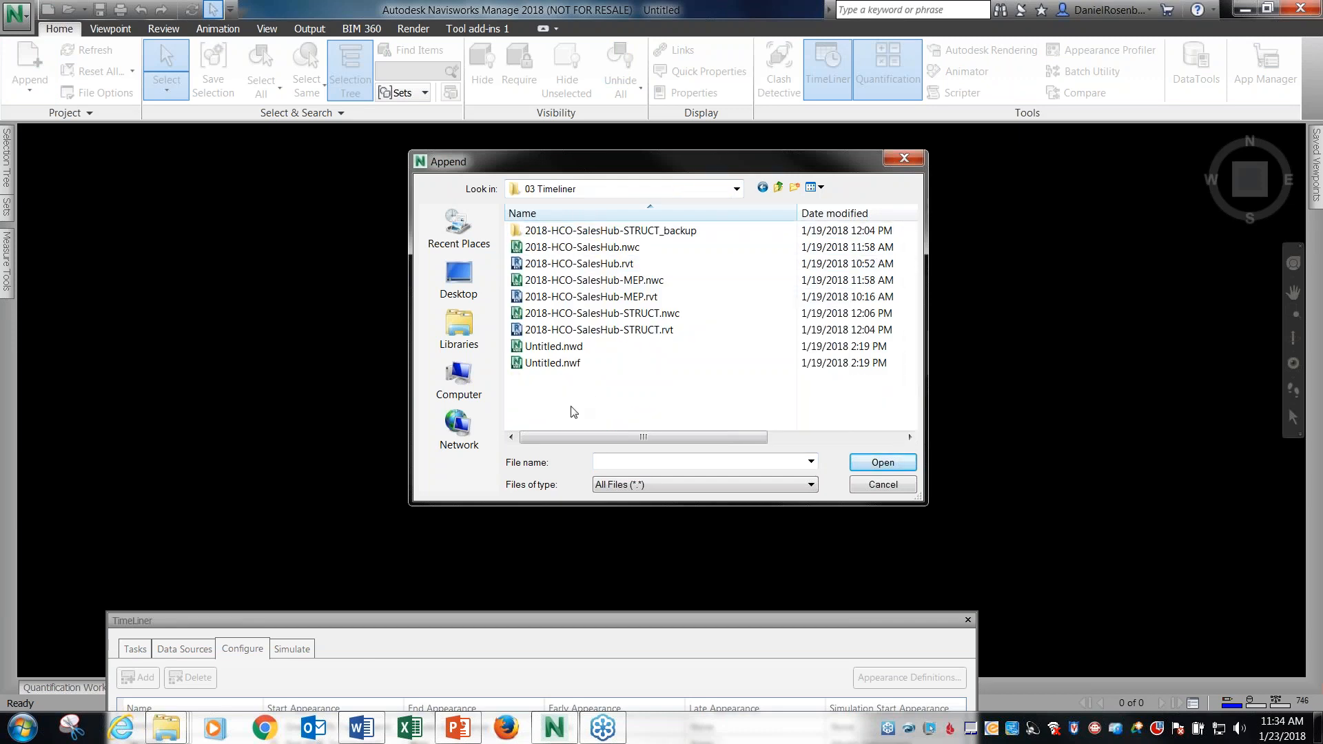
# Append 2018-HCO-SalesHub.rvt, 2018-HCO-SalesHub-MEP.rvt and 2018-HCO-SalesHub-STRUCT.rvt together.
pyautogui.click(607, 265)
pyautogui.keyDown('ctrl'); pyautogui.click(608, 297); pyautogui.keyUp('ctrl')
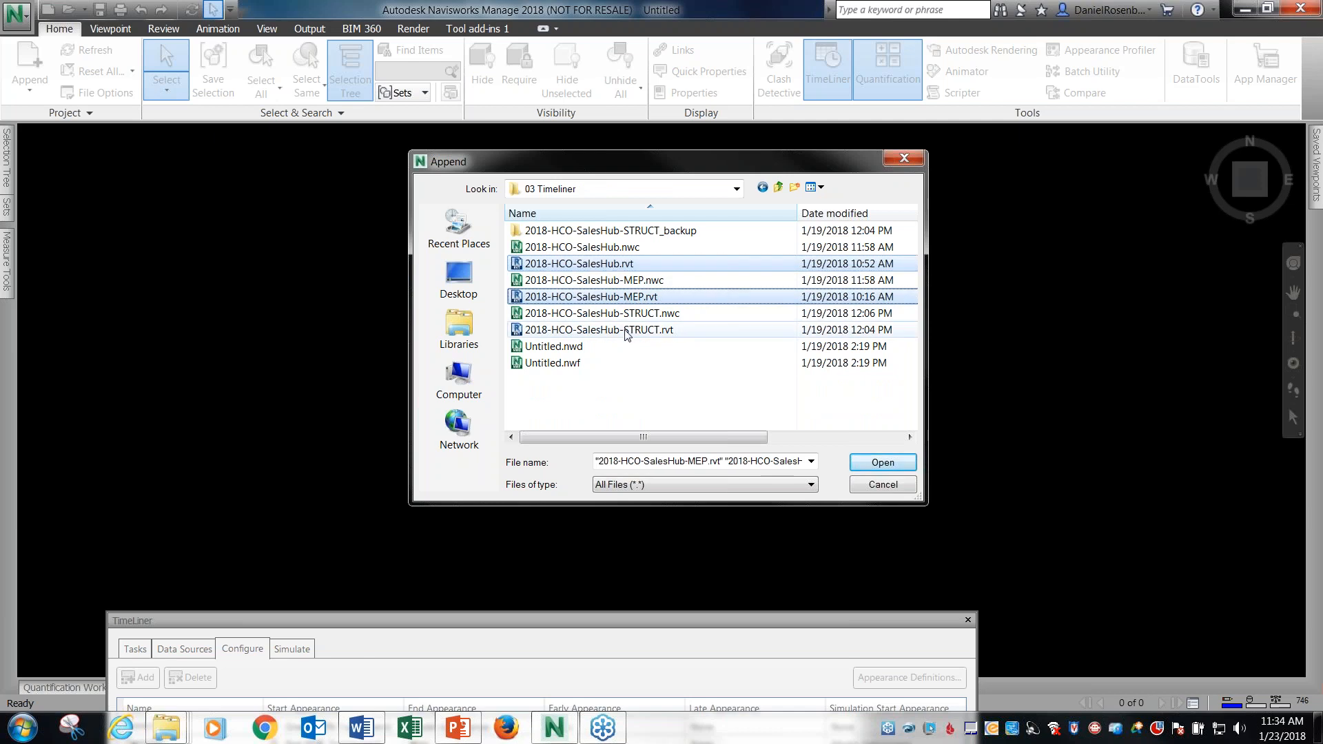
pyautogui.keyDown('ctrl'); pyautogui.click(626, 331); pyautogui.keyUp('ctrl')
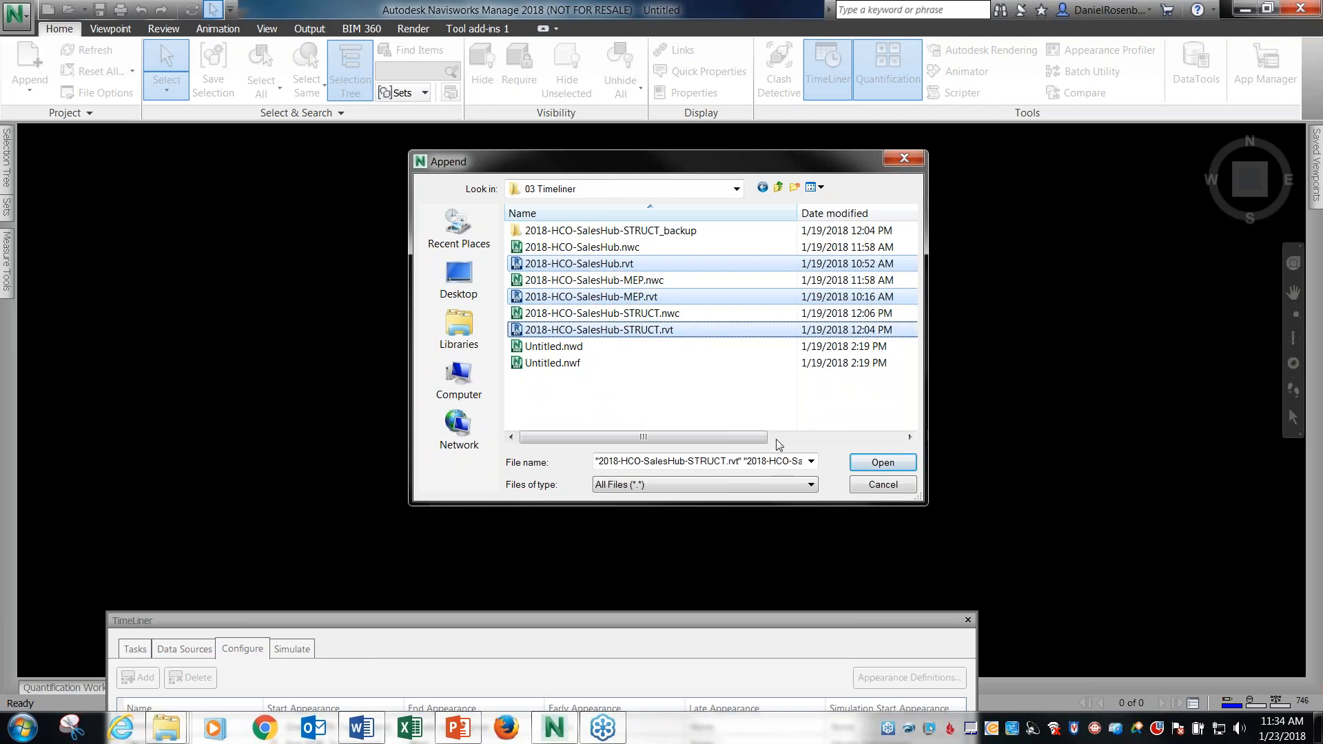
pyautogui.click(871, 463)
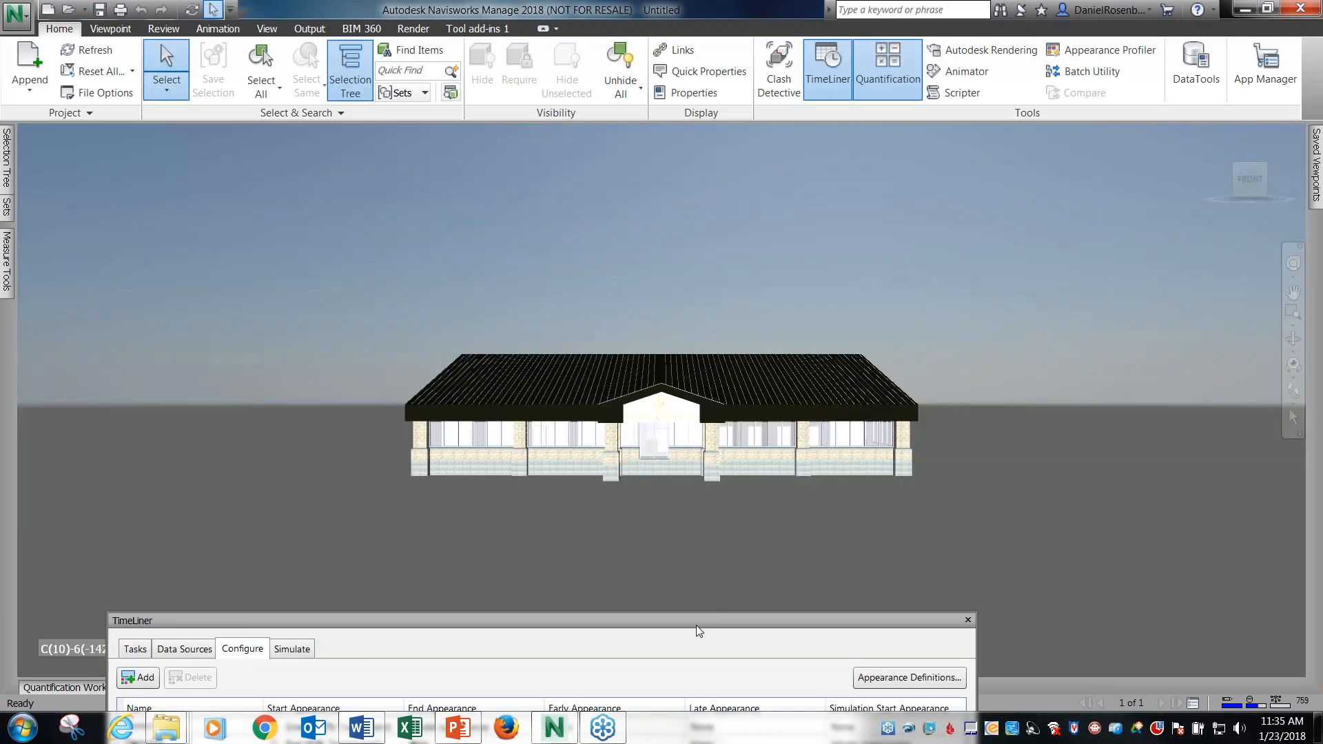
# Add a TimeLiner task named "Foottings and Foundations" and select it in the task list.
pyautogui.moveTo(700, 614); pyautogui.dragTo(734, 525)
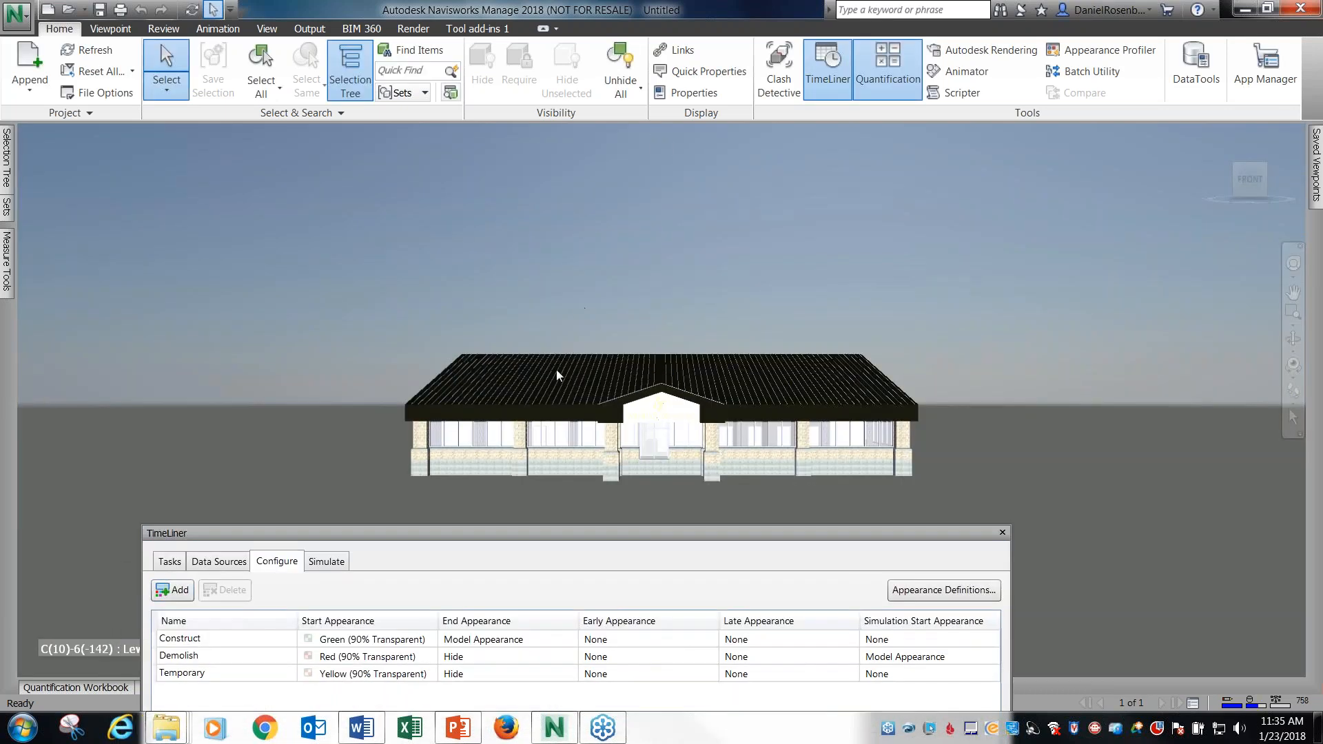
pyautogui.keyDown('shift'); pyautogui.moveTo(598, 352); pyautogui.dragTo(704, 403, button='middle'); pyautogui.keyUp('shift')
pyautogui.moveTo(714, 535); pyautogui.dragTo(843, 251)
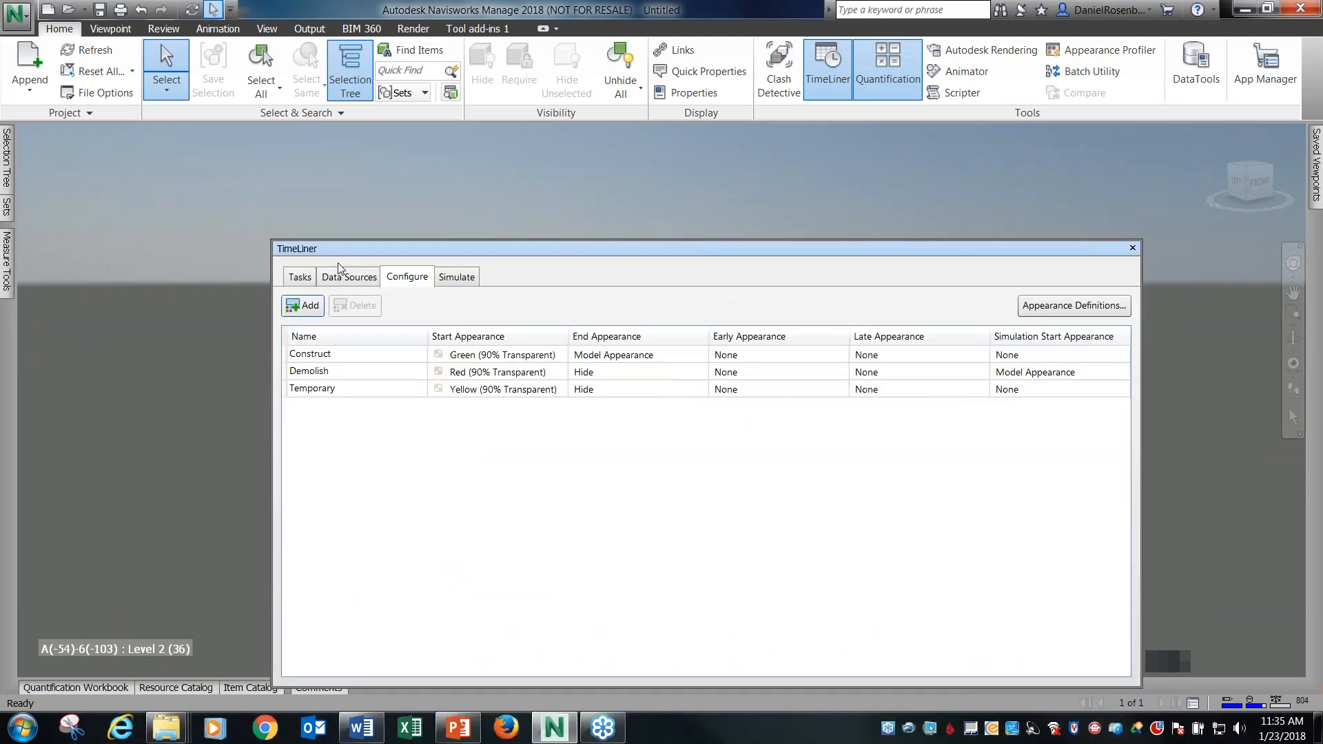
pyautogui.click(297, 277)
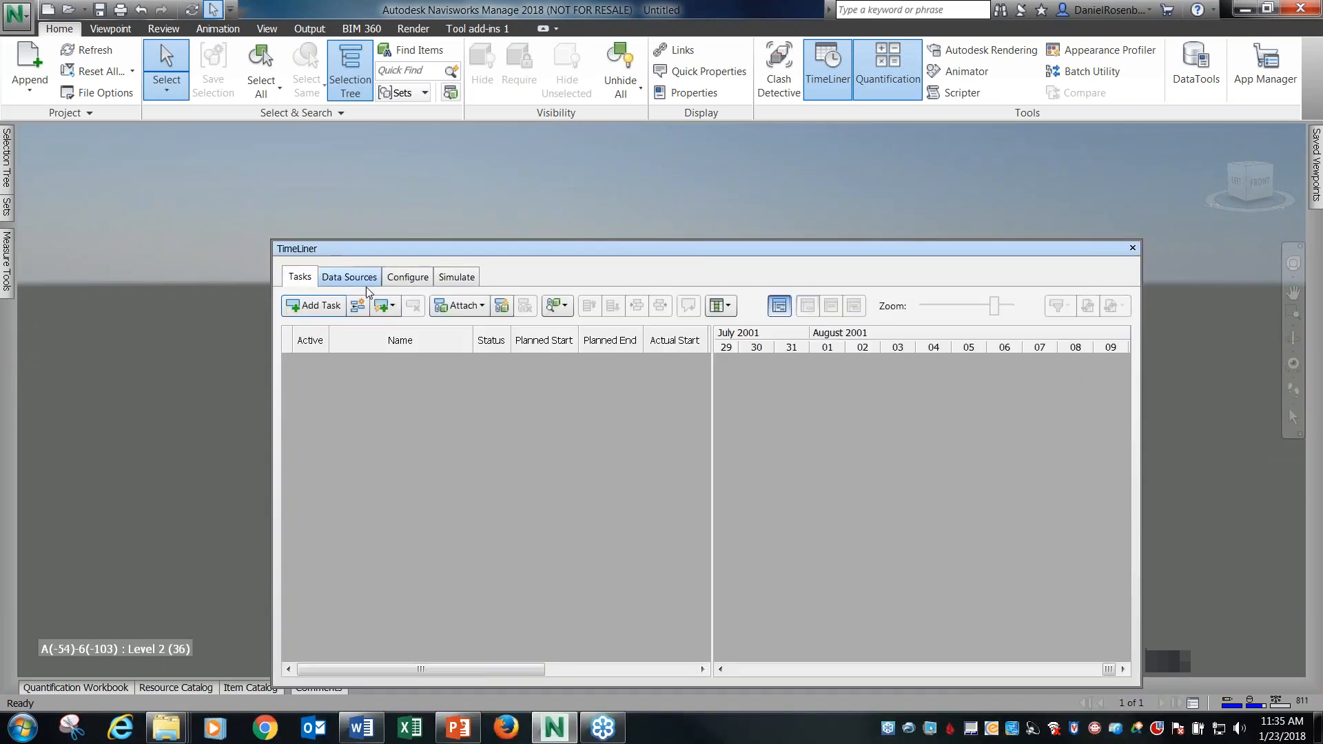
pyautogui.click(328, 307)
pyautogui.click(394, 362)
pyautogui.write('Foottings and Foundations')
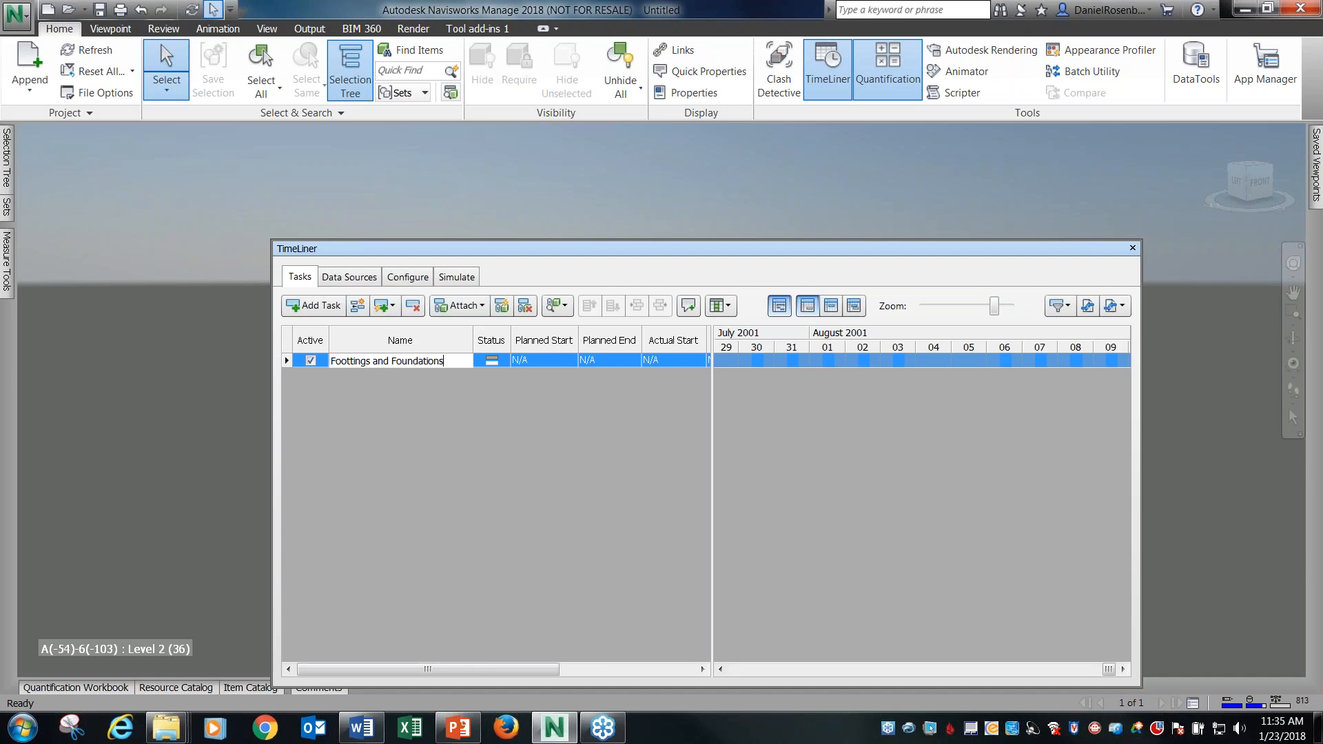
pyautogui.press('Return')
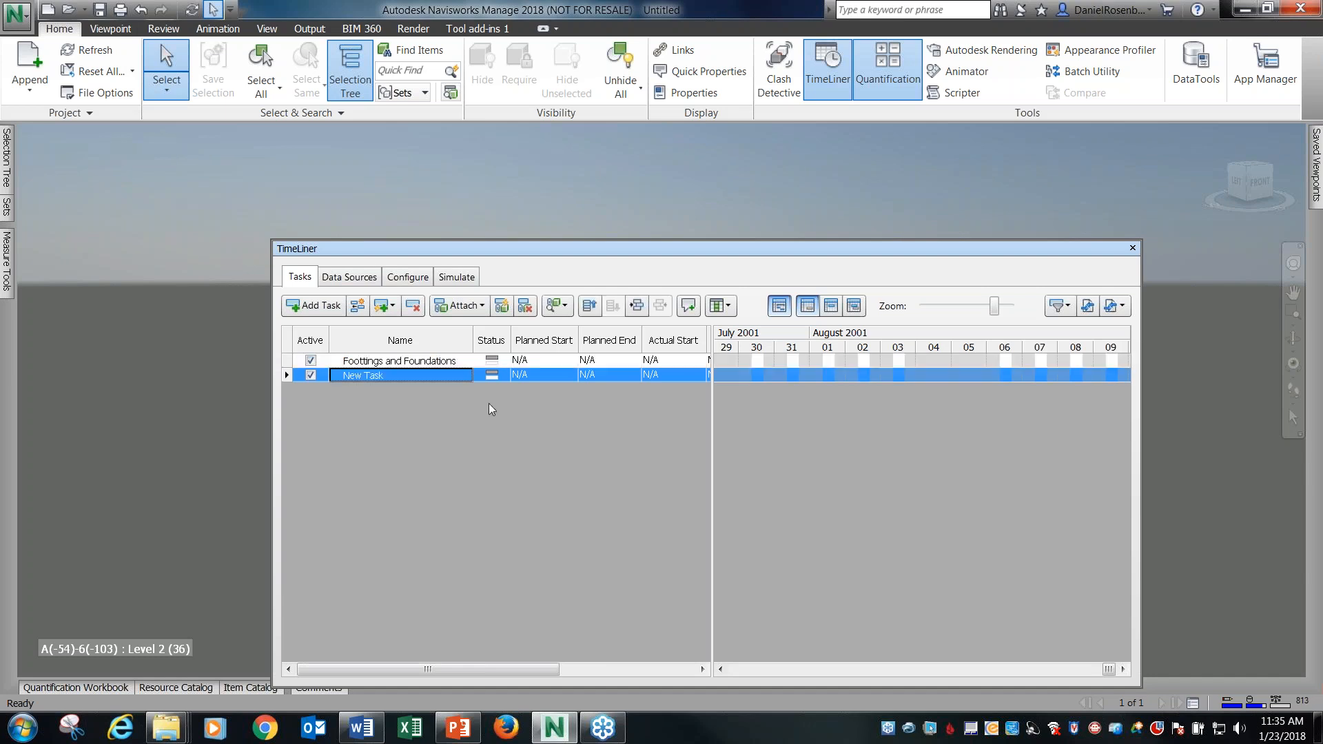
pyautogui.click(441, 362)
# Hide the 2018-HCO-SalesHub.rvt and 2018-HCO-SalesHub-MEP.rvt models, leaving only the structural model shown.
pyautogui.moveTo(668, 246); pyautogui.dragTo(646, 284)
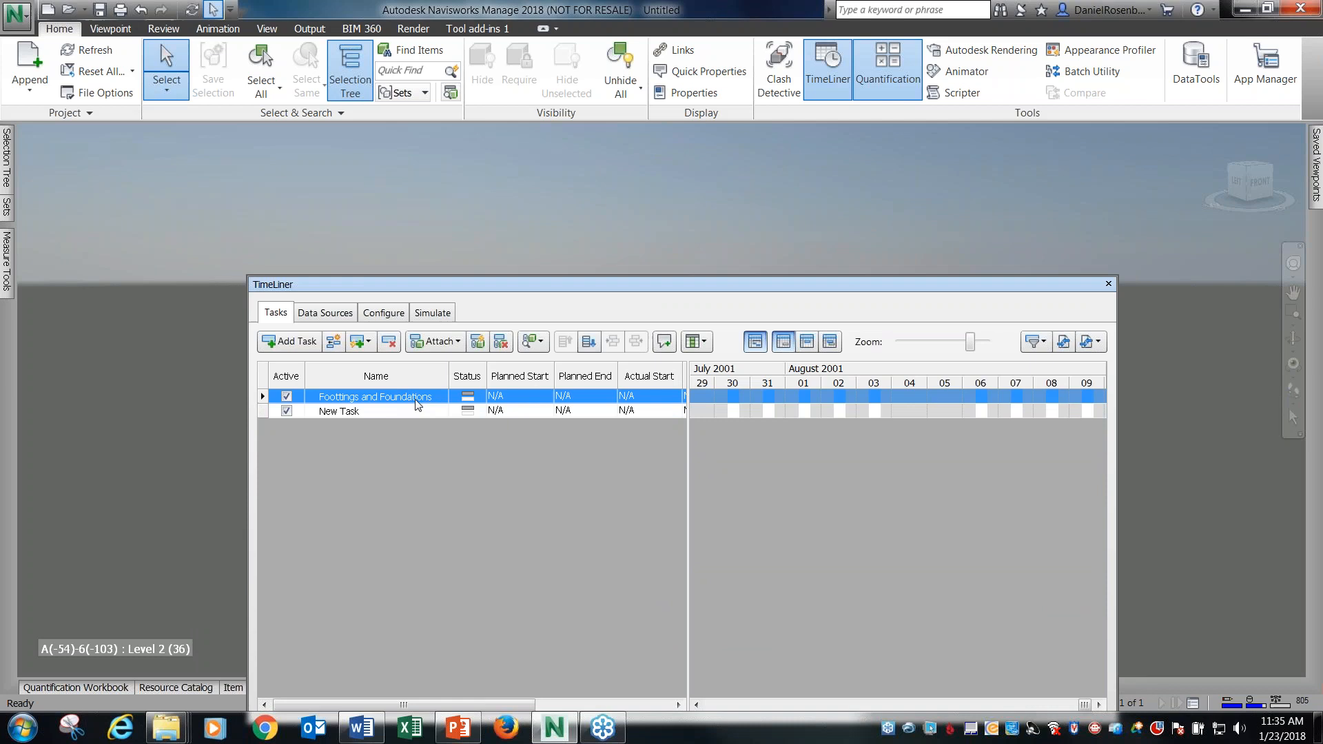
pyautogui.click(6, 169)
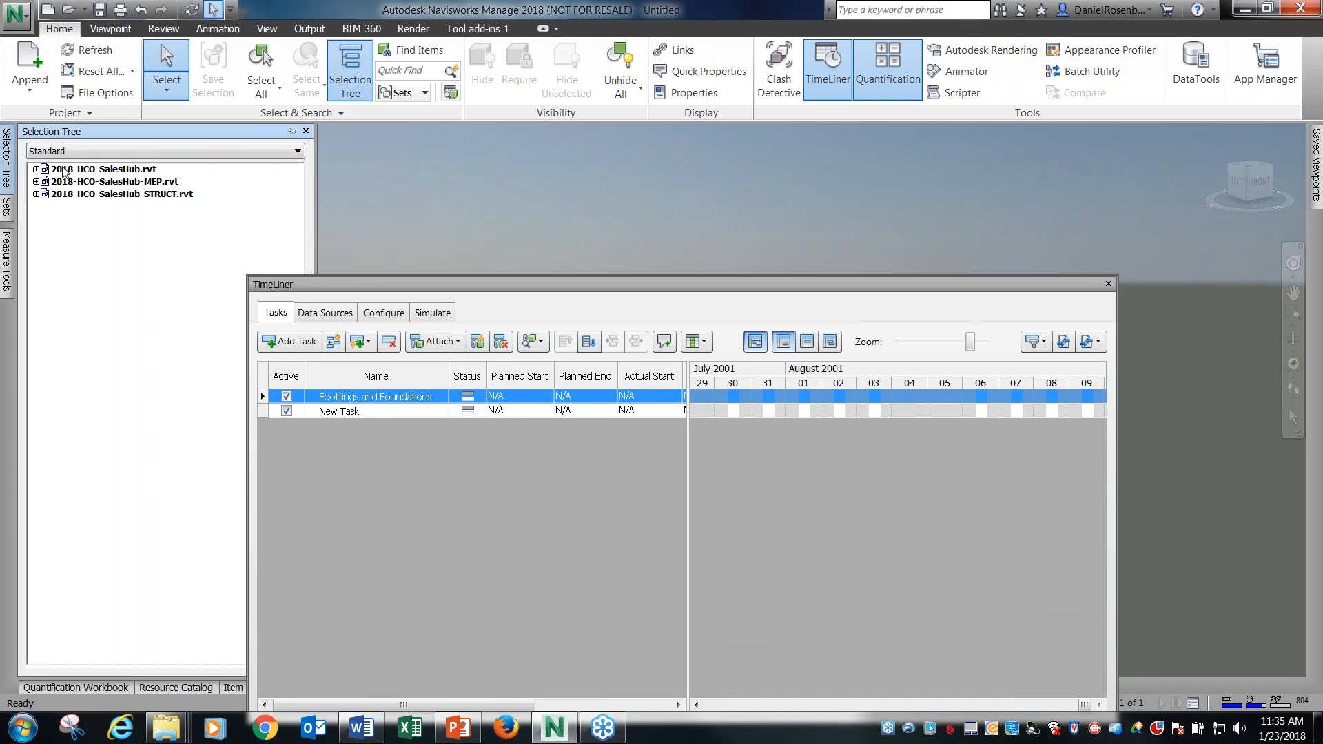
pyautogui.click(93, 170)
pyautogui.keyDown('ctrl'); pyautogui.click(108, 181); pyautogui.keyUp('ctrl')
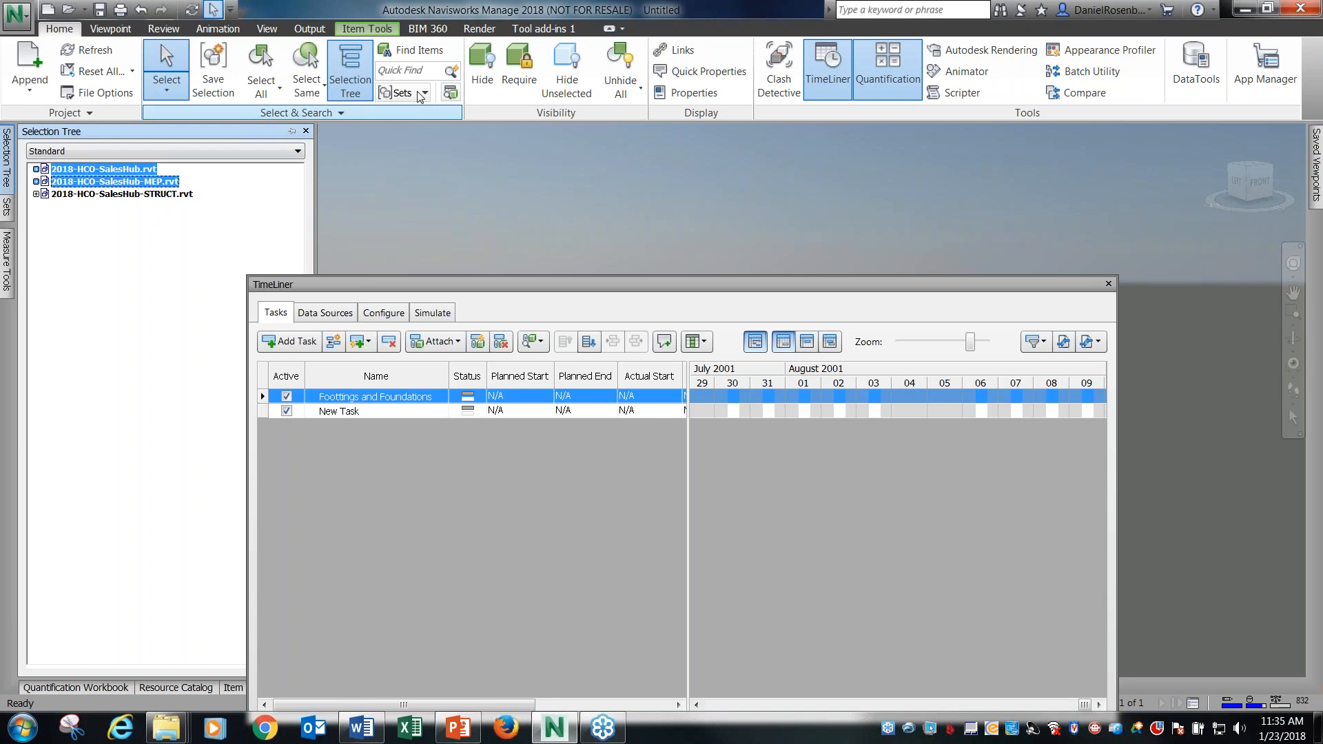
pyautogui.moveTo(586, 279); pyautogui.dragTo(601, 256)
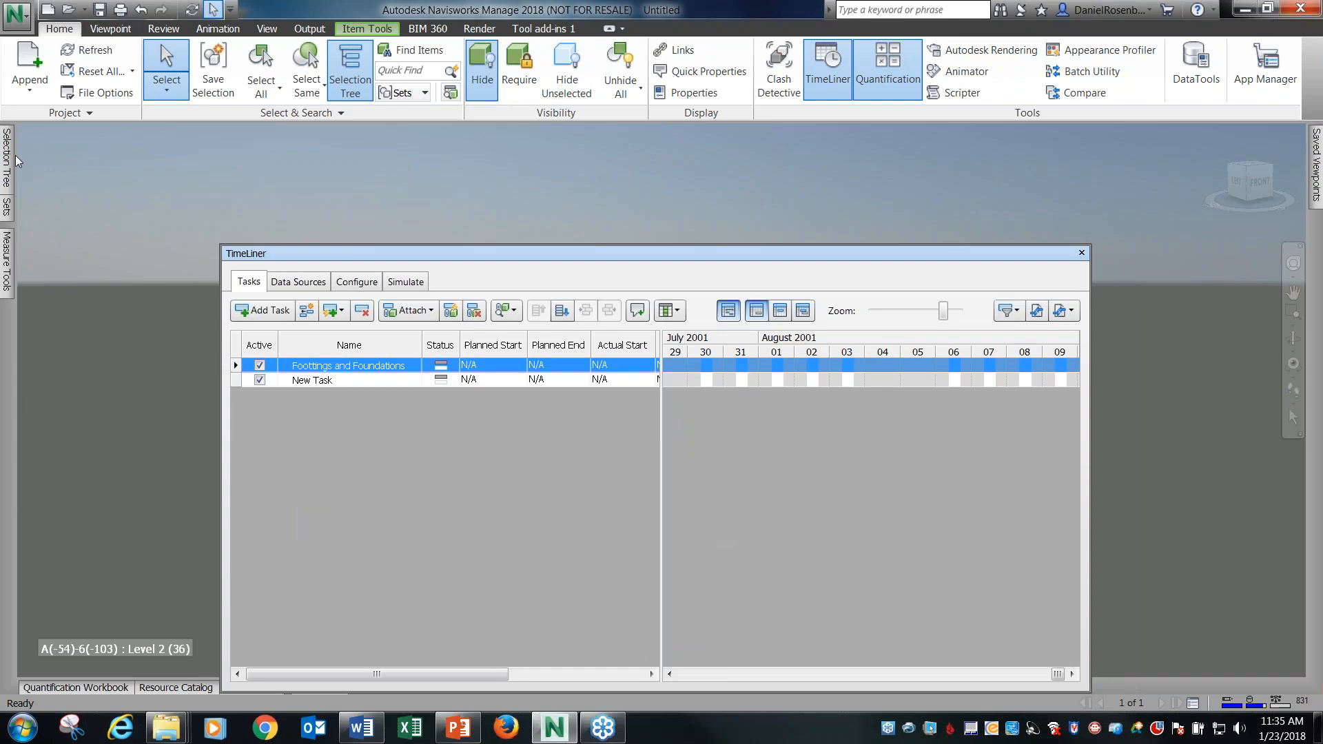
# Select the B.O. FOOTING level of 2018-HCO-SalesHub-STRUCT.rvt and attach this selection to the Foottings and Foundations task.
pyautogui.moveTo(7, 159)
pyautogui.click(110, 194)
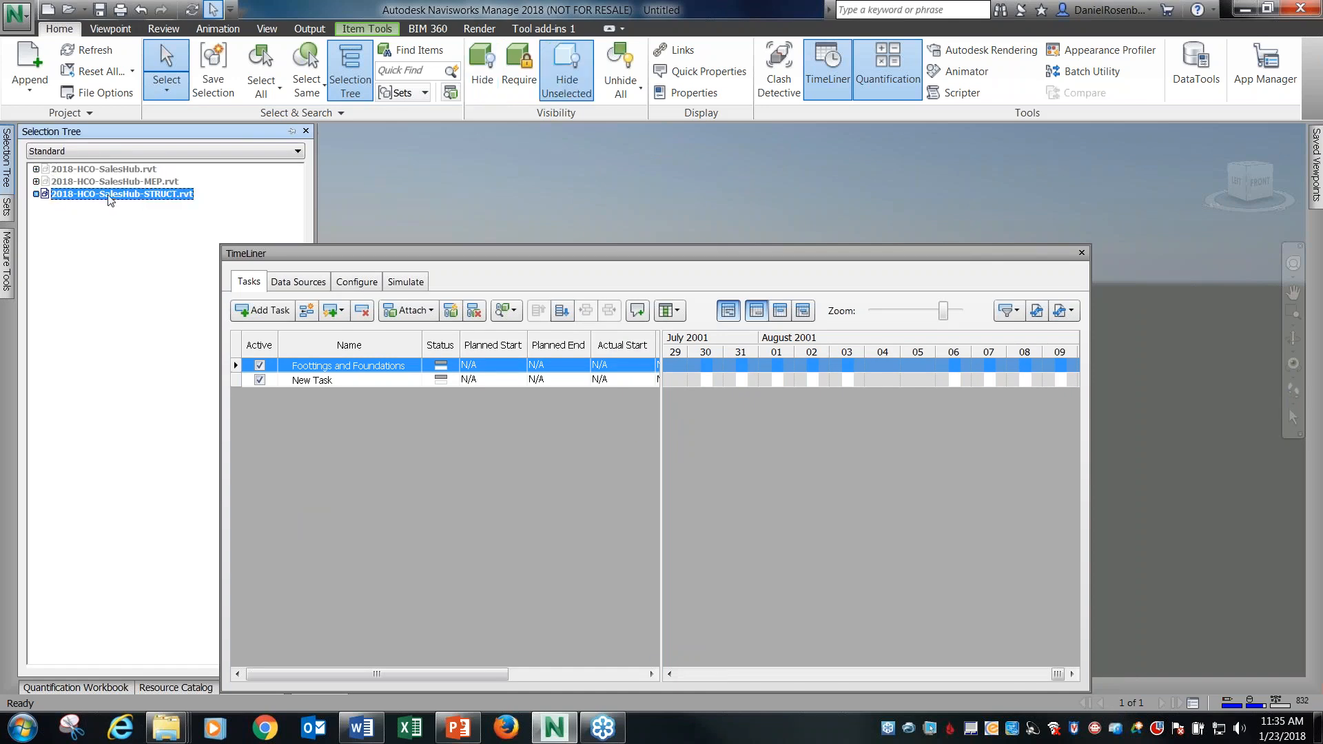
pyautogui.click(33, 194)
pyautogui.click(36, 194)
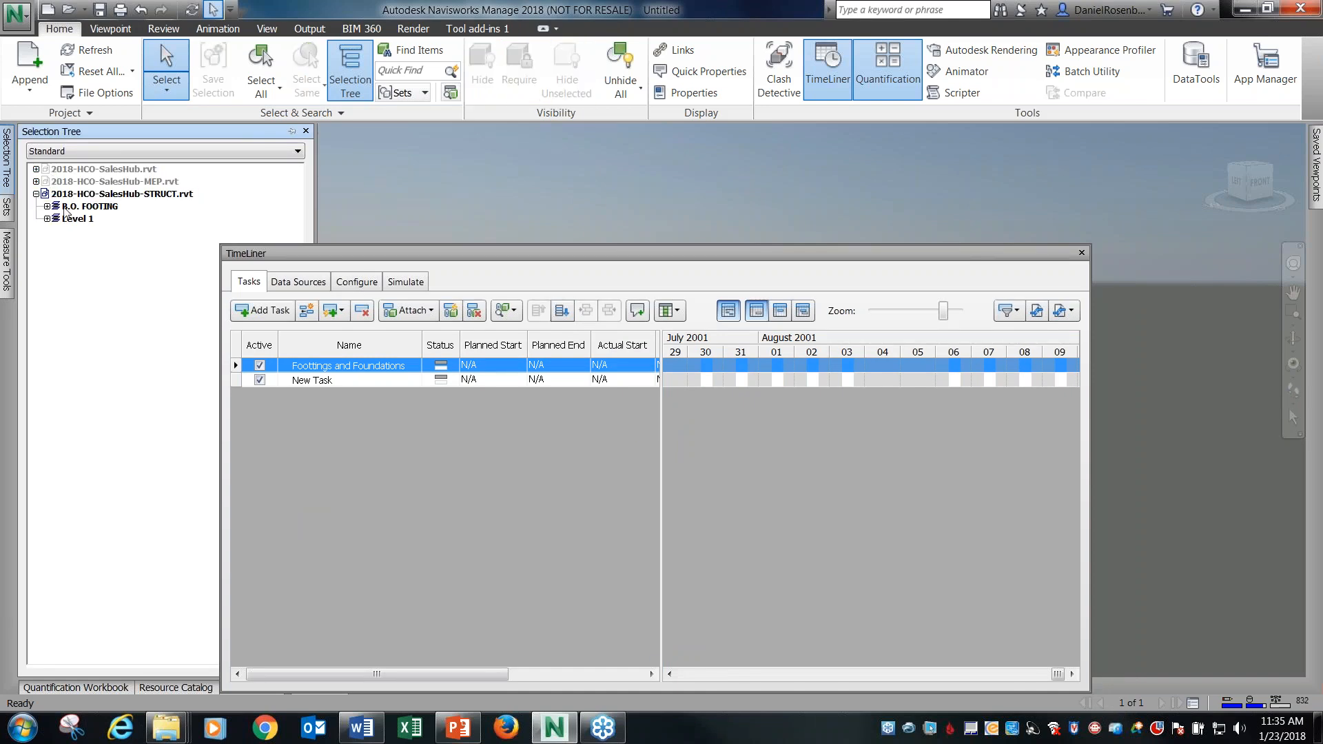
pyautogui.click(47, 207)
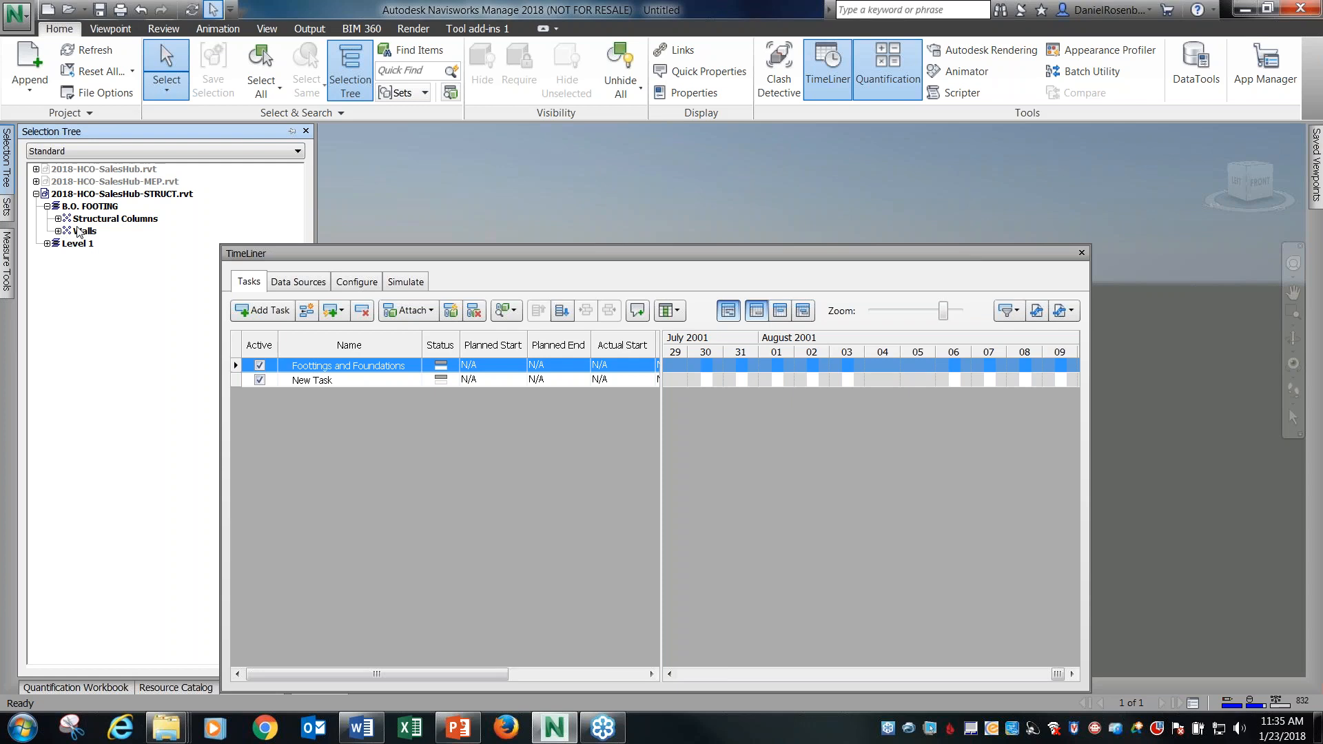
pyautogui.click(76, 207)
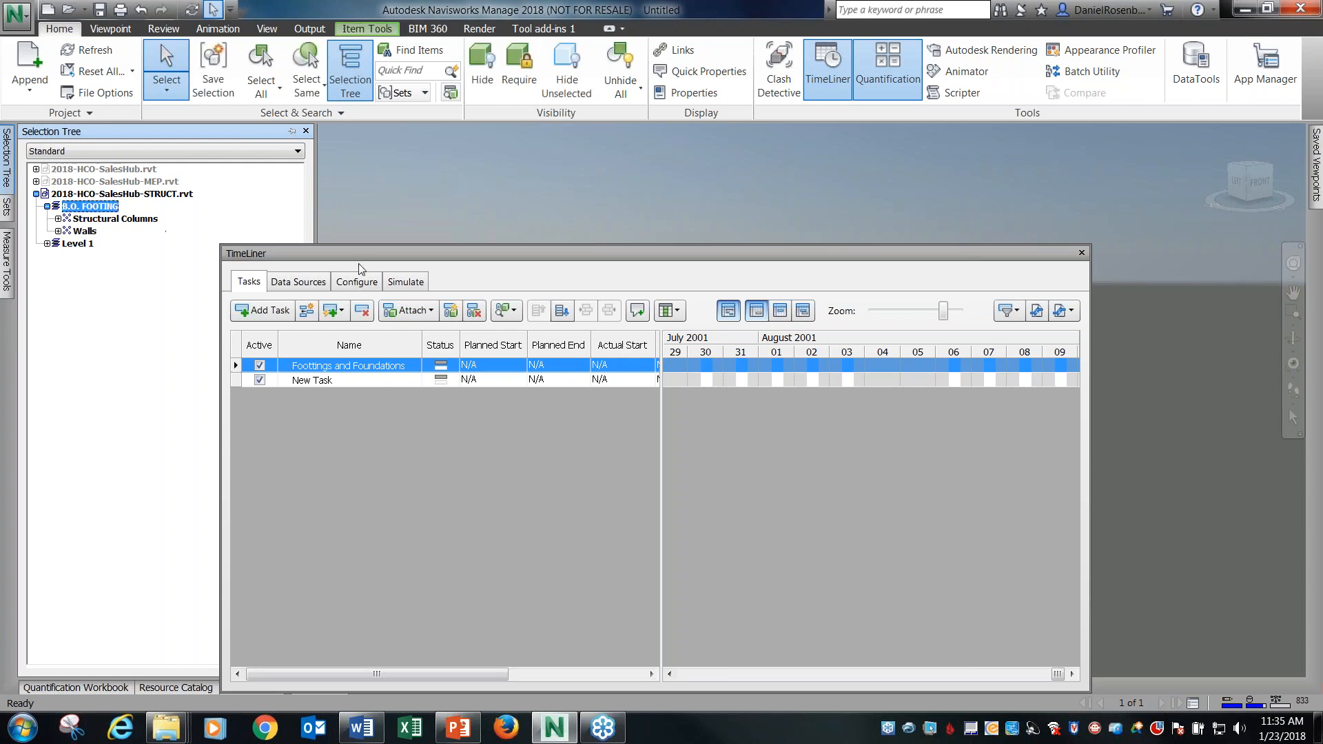
pyautogui.moveTo(360, 253); pyautogui.dragTo(323, 224)
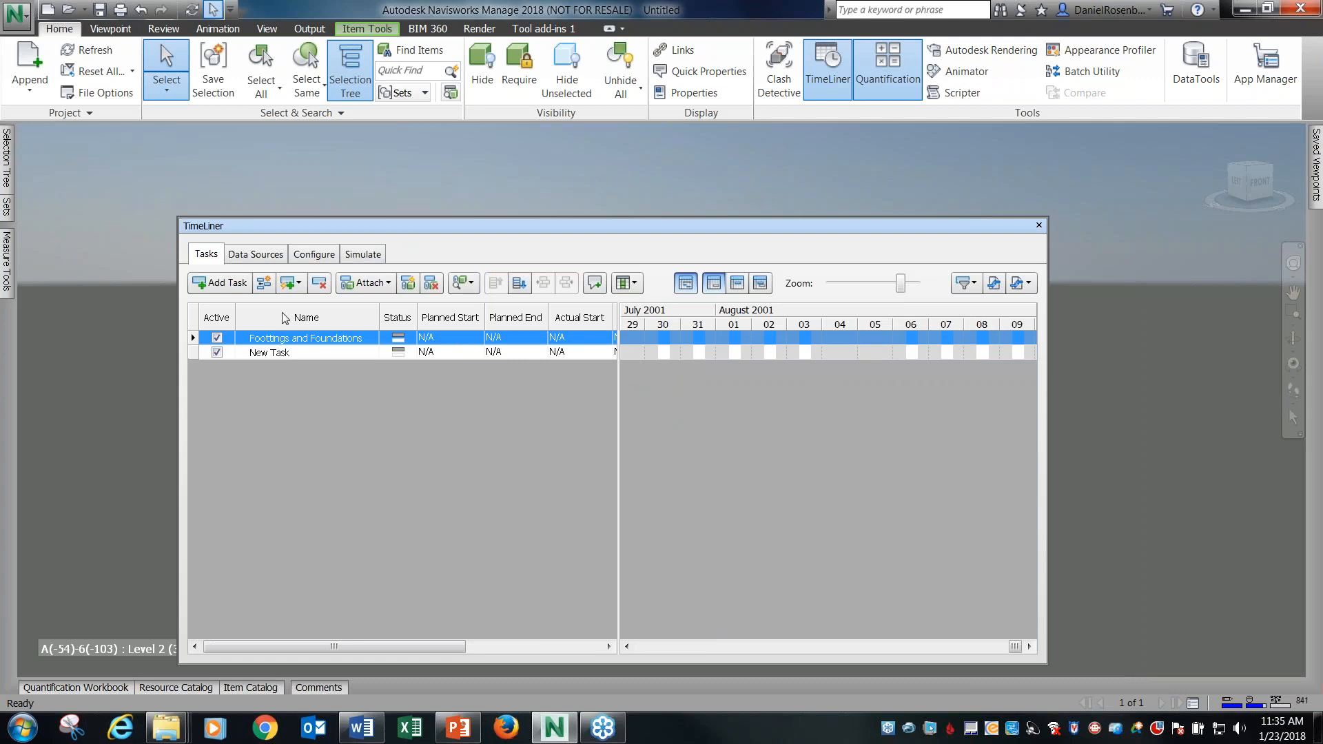
pyautogui.click(373, 284)
pyautogui.click(400, 307)
# Check the attachment of the Foottings and Foundations task and set its task type to Construct.
pyautogui.moveTo(434, 648); pyautogui.dragTo(570, 631)
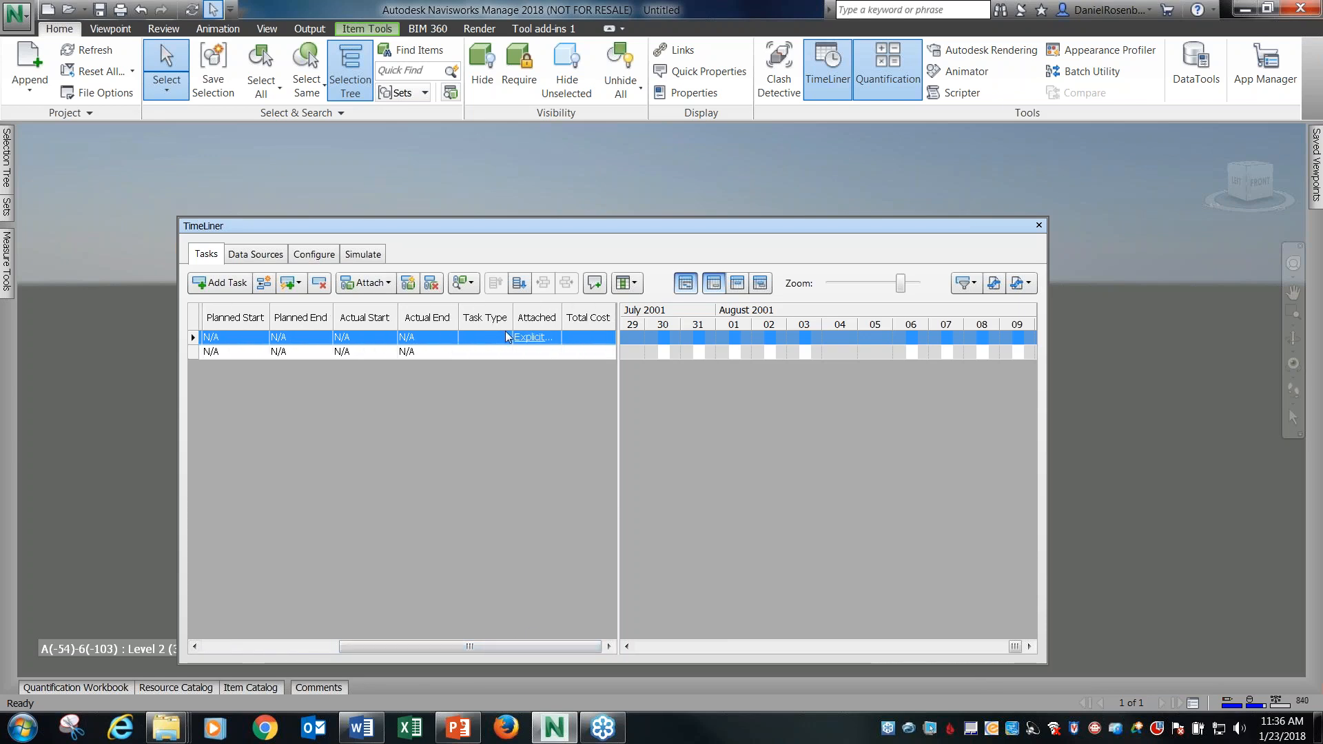
pyautogui.click(539, 353)
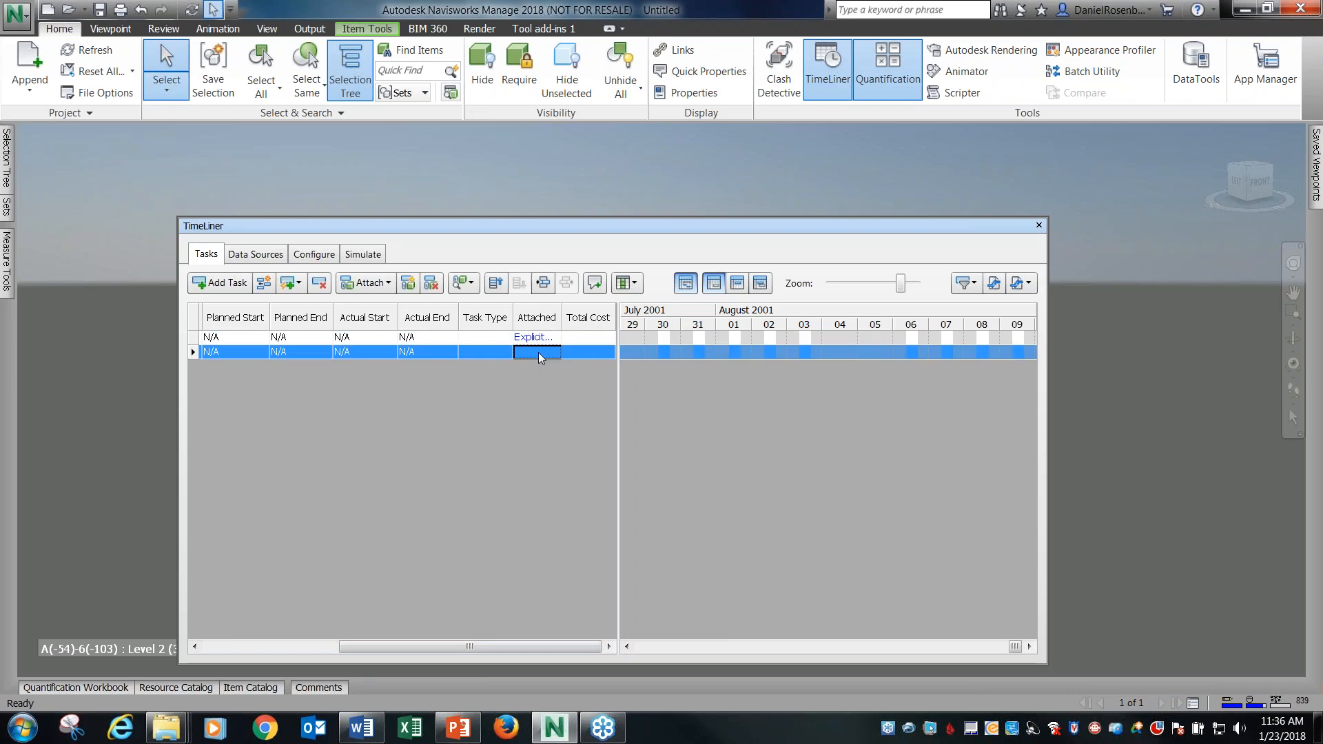
pyautogui.click(481, 335)
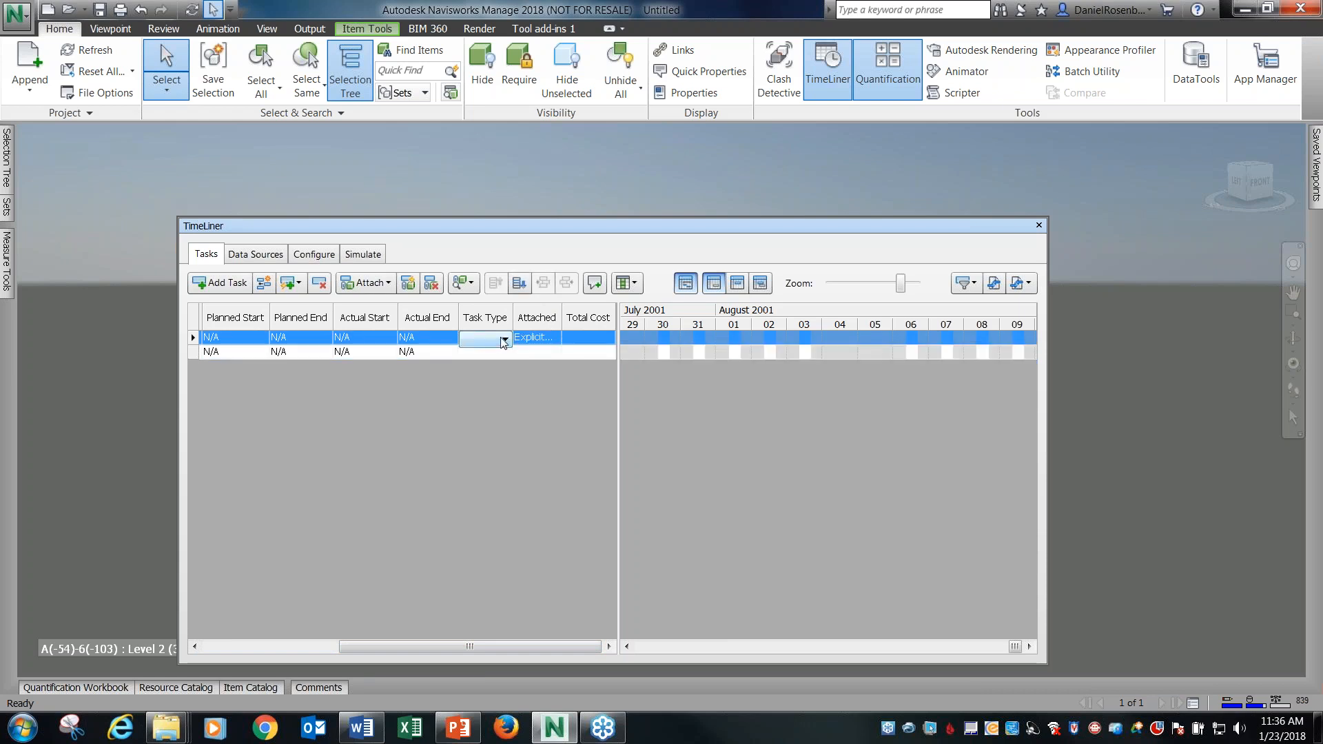
pyautogui.click(504, 340)
pyautogui.click(490, 353)
# Set the actual start and actual end of the Foottings and Foundations task to 1/1/2018.
pyautogui.click(390, 337)
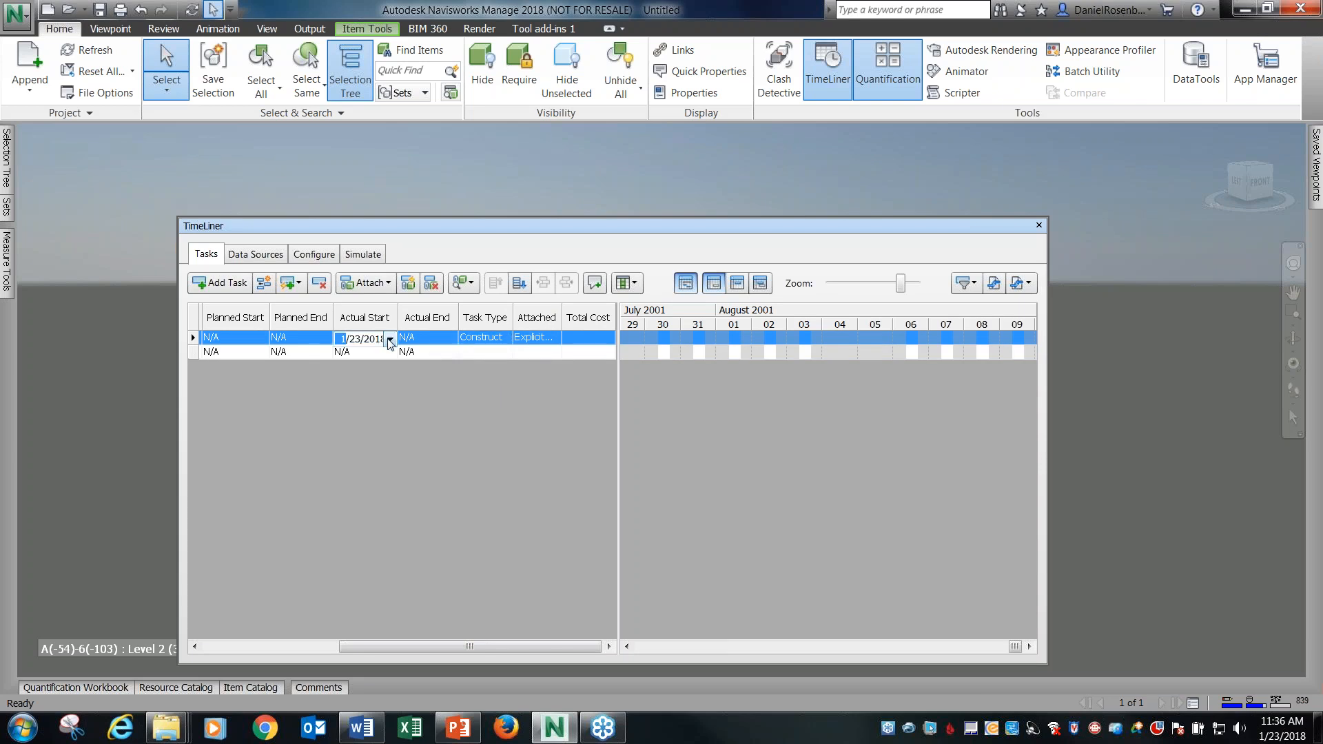
pyautogui.moveTo(514, 227); pyautogui.dragTo(611, 276)
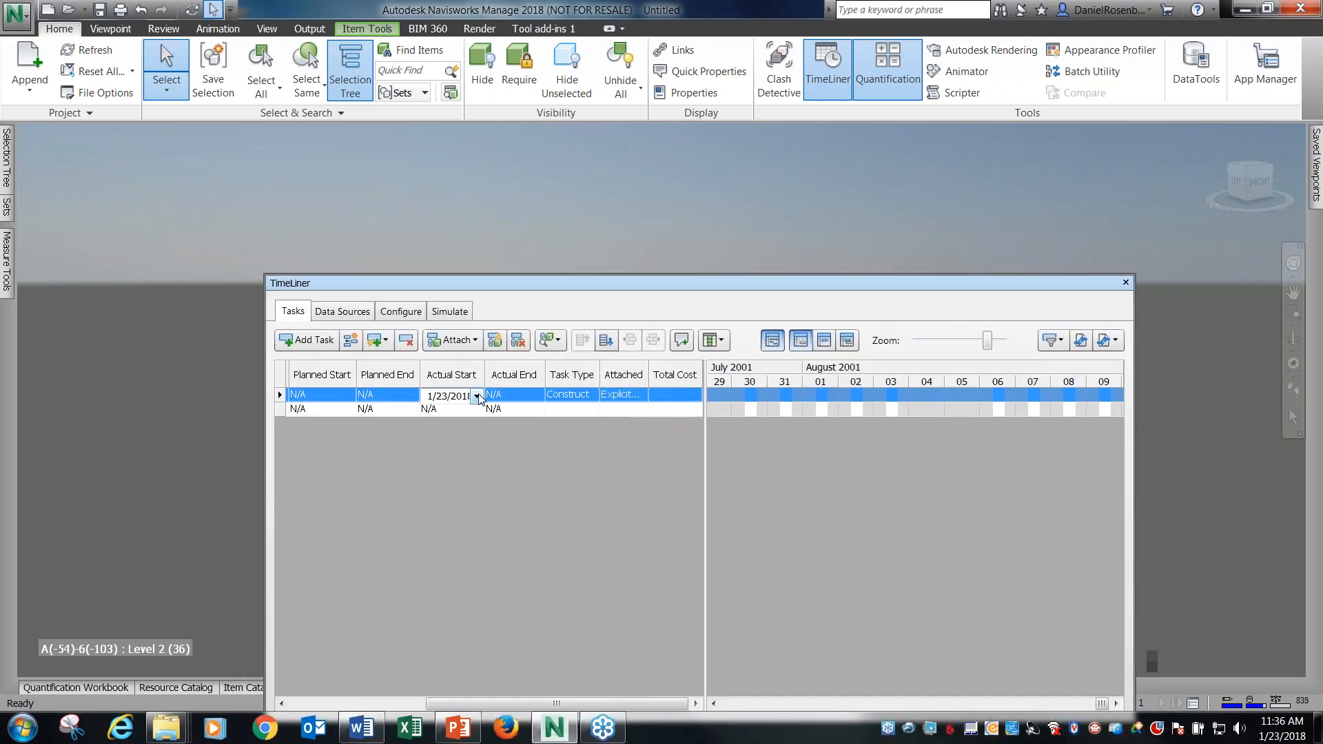
pyautogui.click(476, 396)
pyautogui.click(463, 452)
pyautogui.click(534, 399)
pyautogui.click(537, 398)
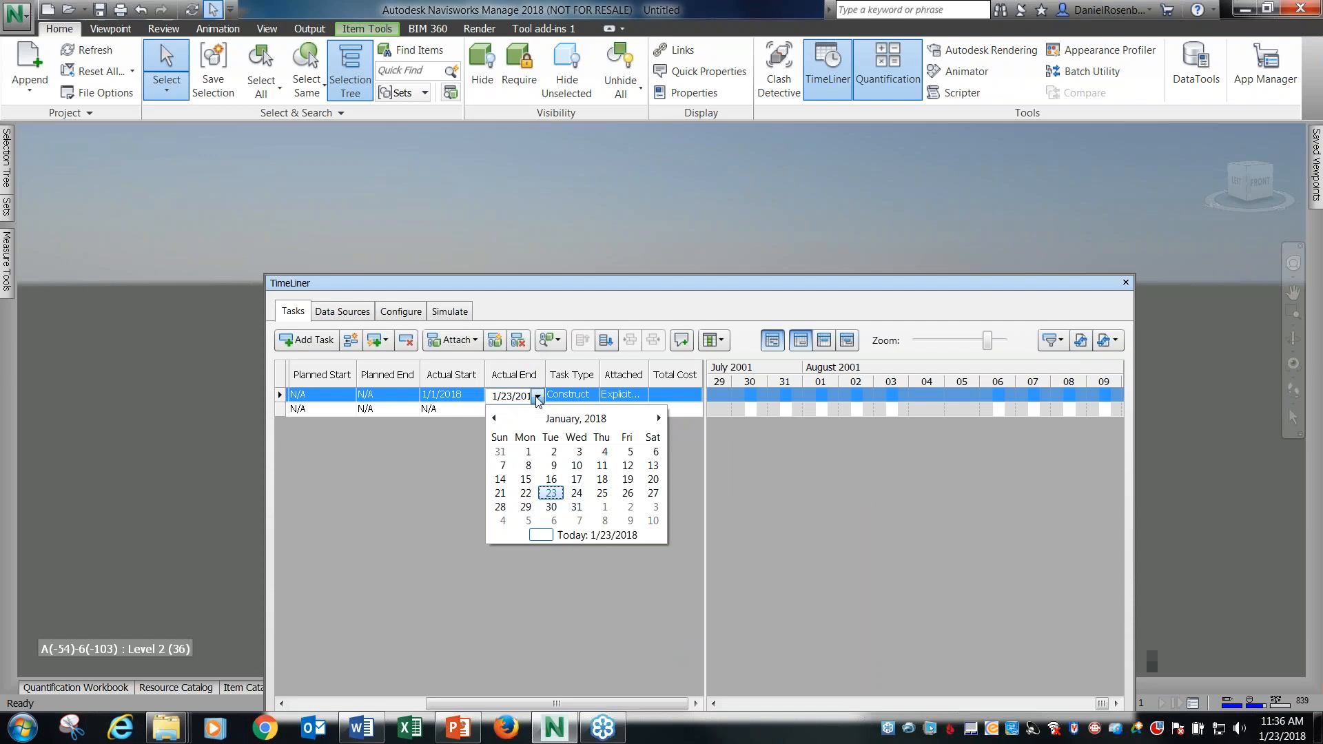
pyautogui.click(527, 453)
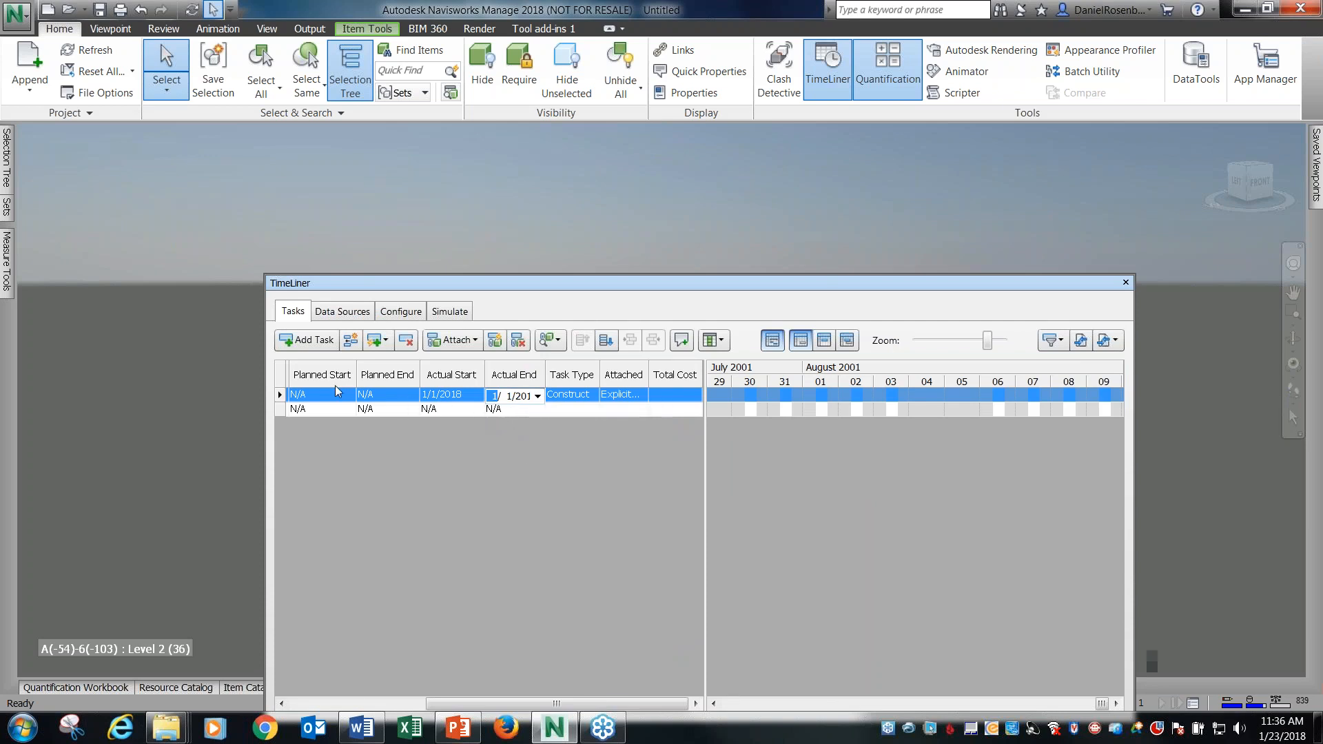
pyautogui.click(511, 590)
# Add more TimeLiner tasks until six new tasks follow Foottings and Foundations, keeping the model visible above the task list.
pyautogui.moveTo(501, 704); pyautogui.dragTo(348, 684)
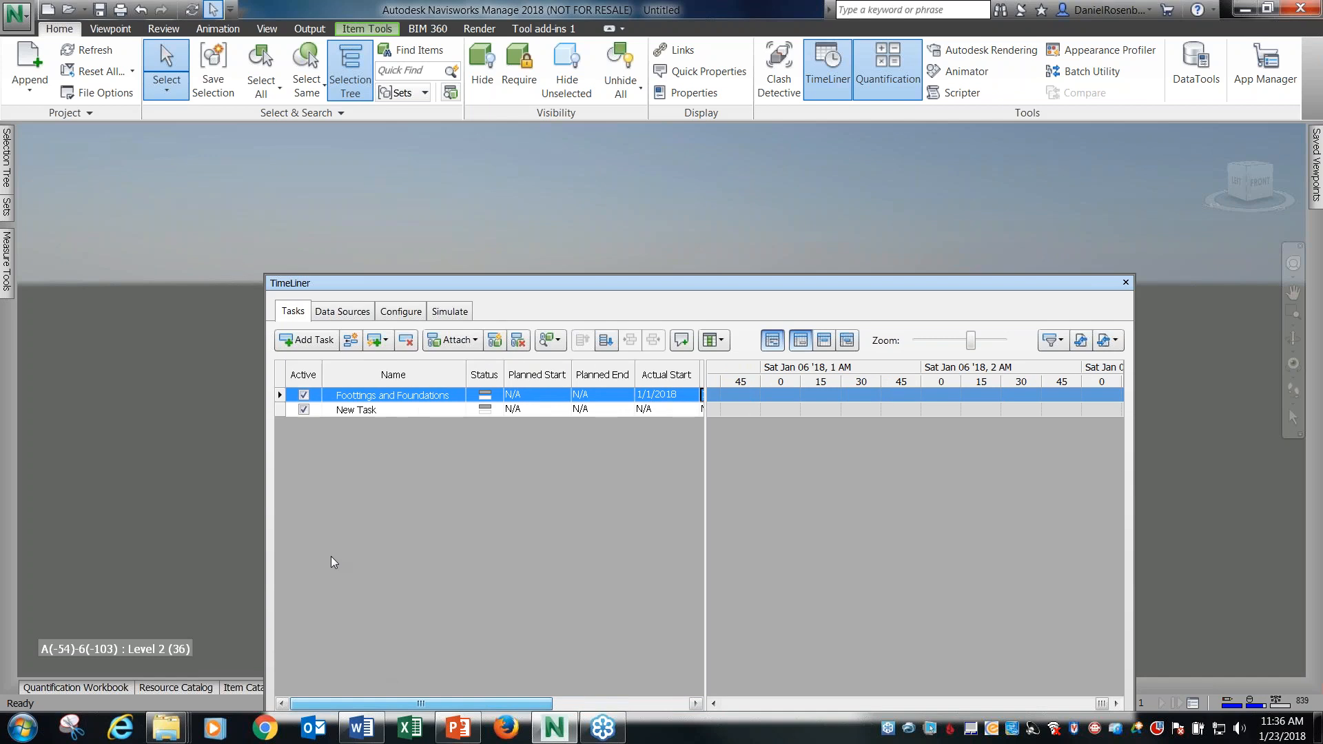
pyautogui.moveTo(461, 282); pyautogui.dragTo(541, 525)
pyautogui.click(335, 392)
pyautogui.click(336, 393)
pyautogui.click(335, 393)
pyautogui.click(335, 393)
pyautogui.click(336, 392)
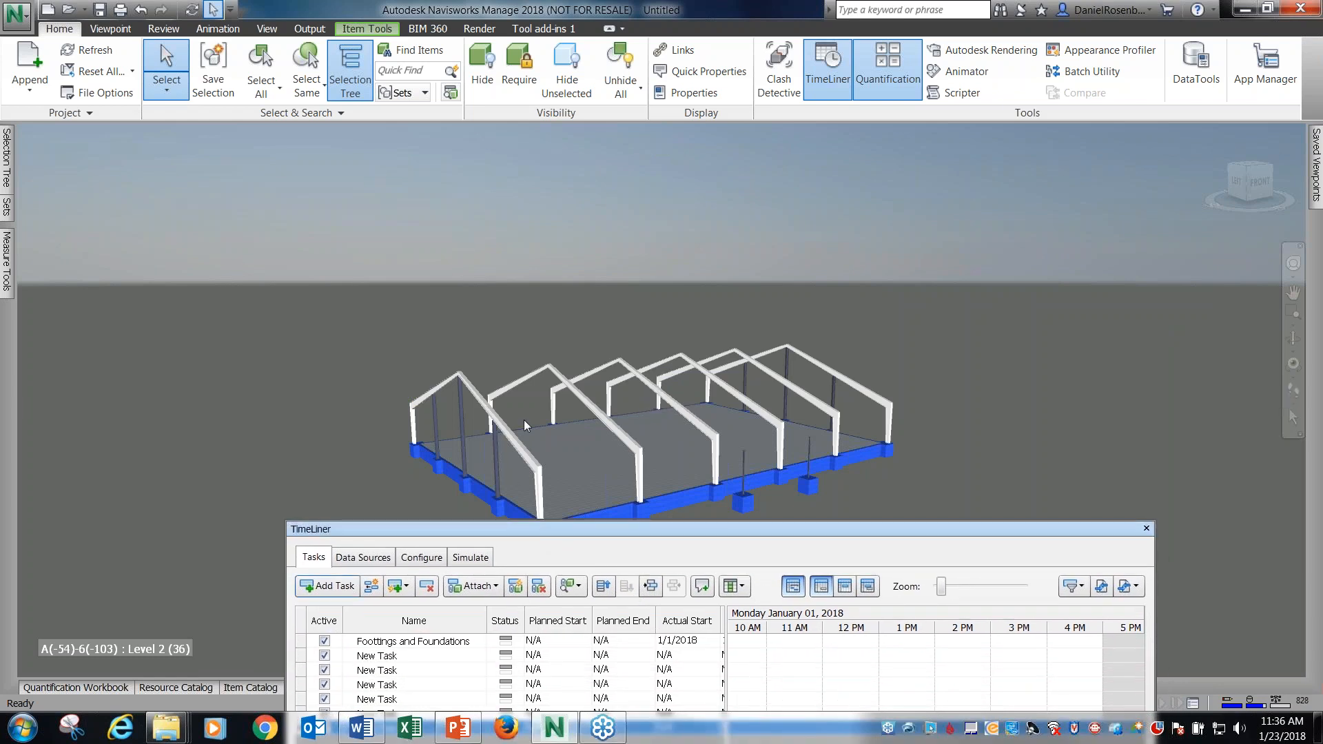
# Set the selection resolution to Geometry and select only the front end frame of the structural model.
pyautogui.moveTo(6, 170)
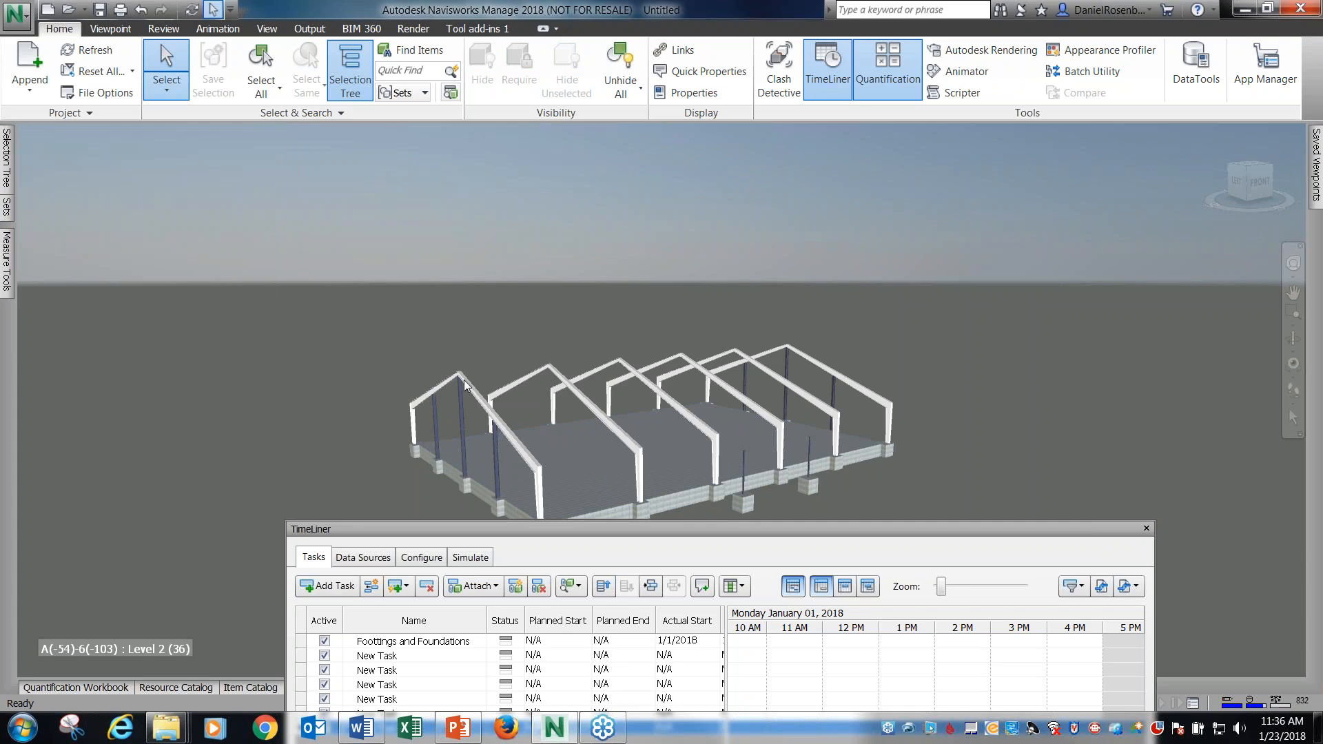
pyautogui.hotkey('ctrl', 'a')
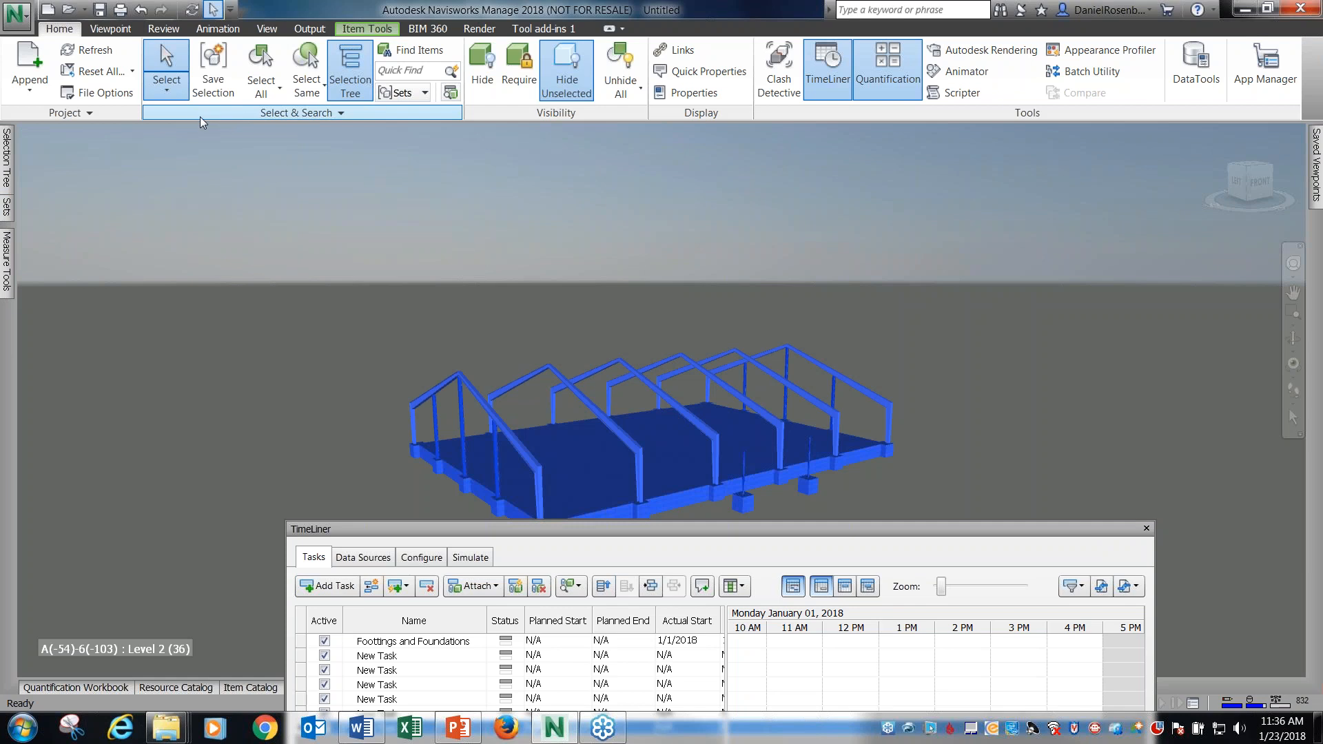
pyautogui.click(224, 110)
pyautogui.click(222, 131)
pyautogui.click(183, 233)
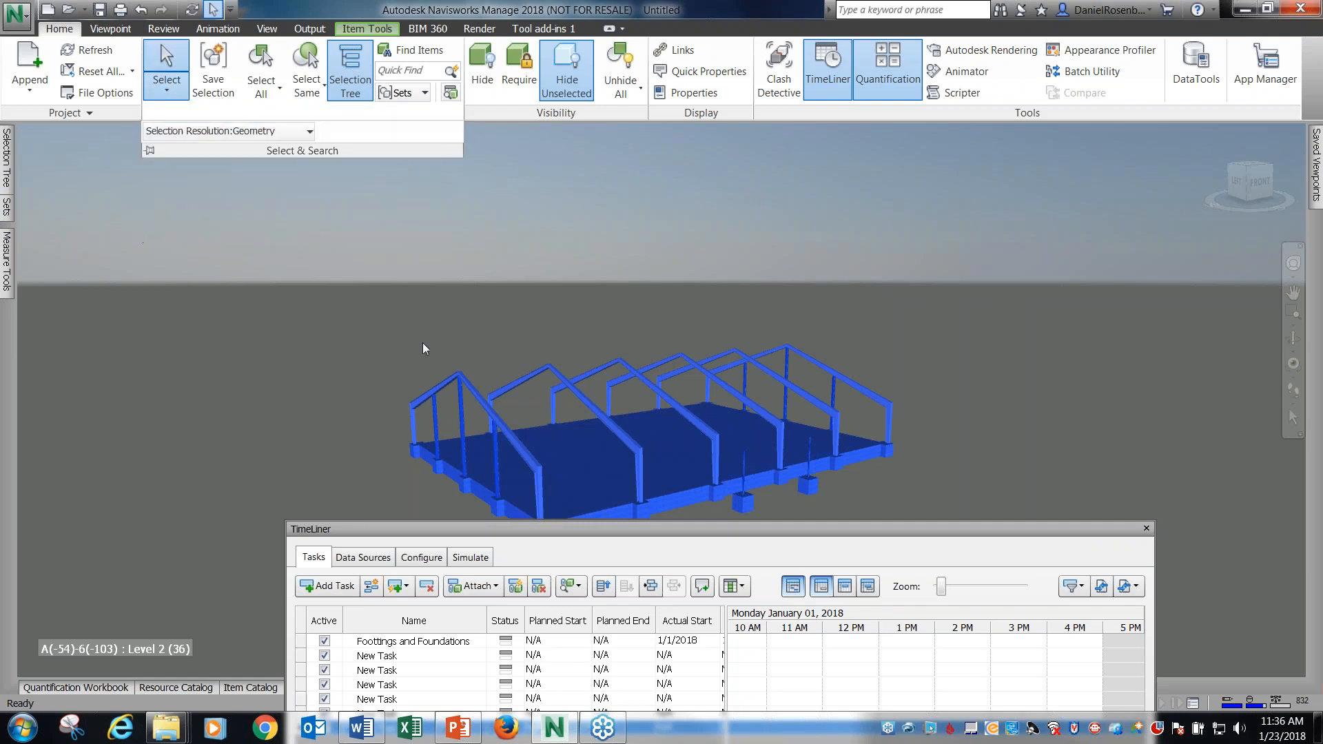
pyautogui.click(474, 394)
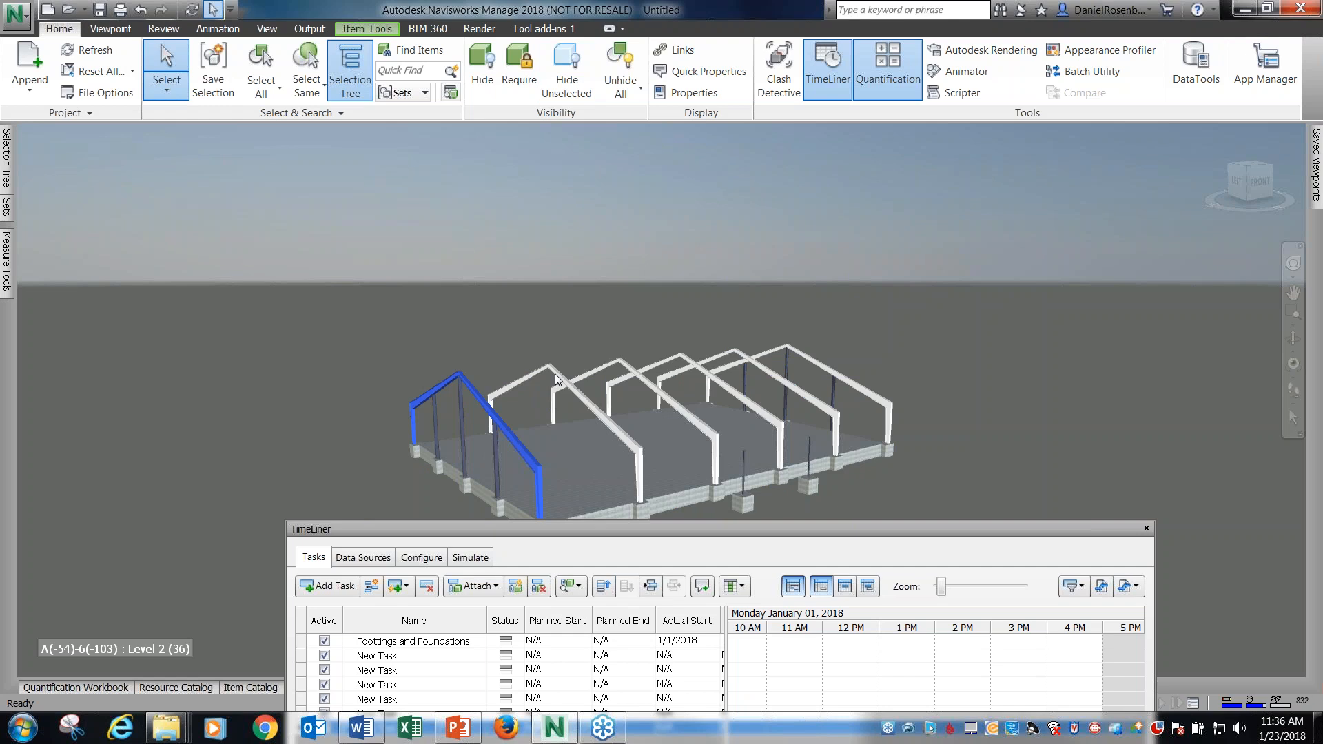
pyautogui.click(571, 384)
pyautogui.click(464, 378)
# Attach the currently selected end frame to the first New Task below Foottings and Foundations.
pyautogui.moveTo(607, 519); pyautogui.dragTo(588, 349)
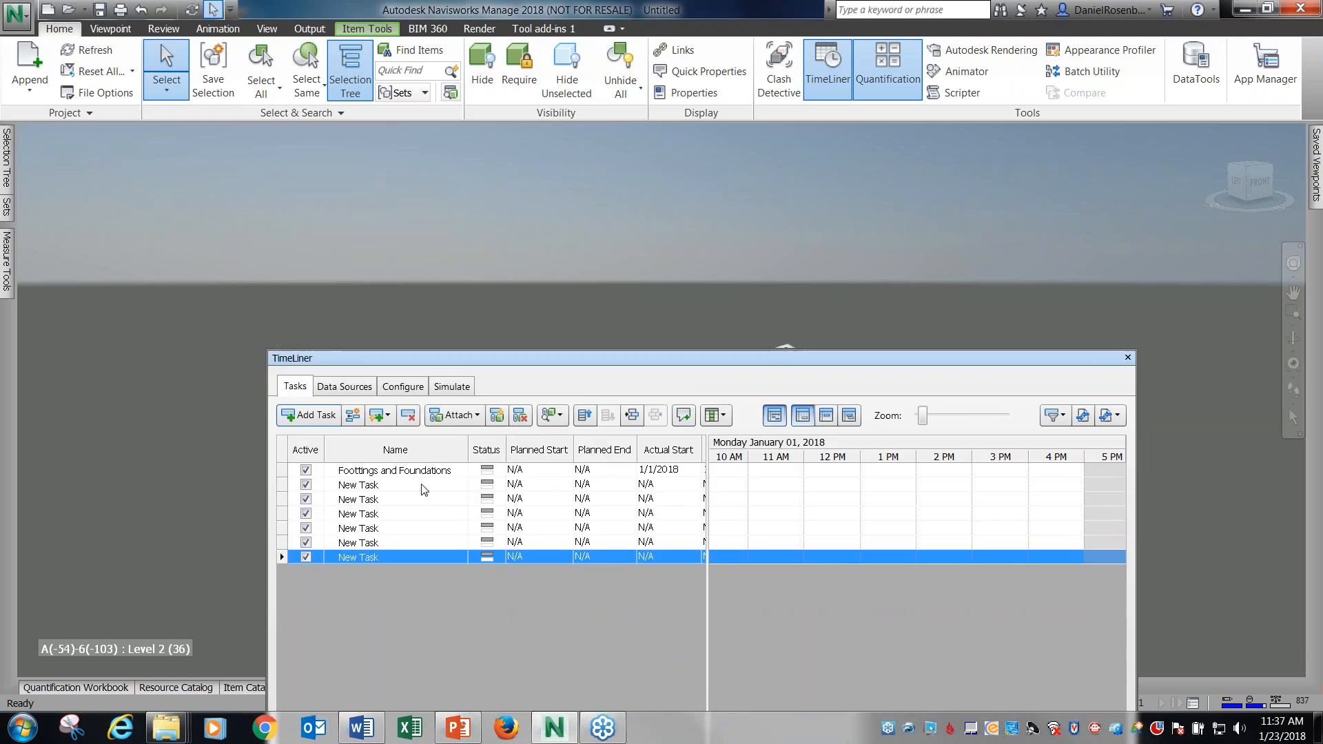
pyautogui.click(421, 486)
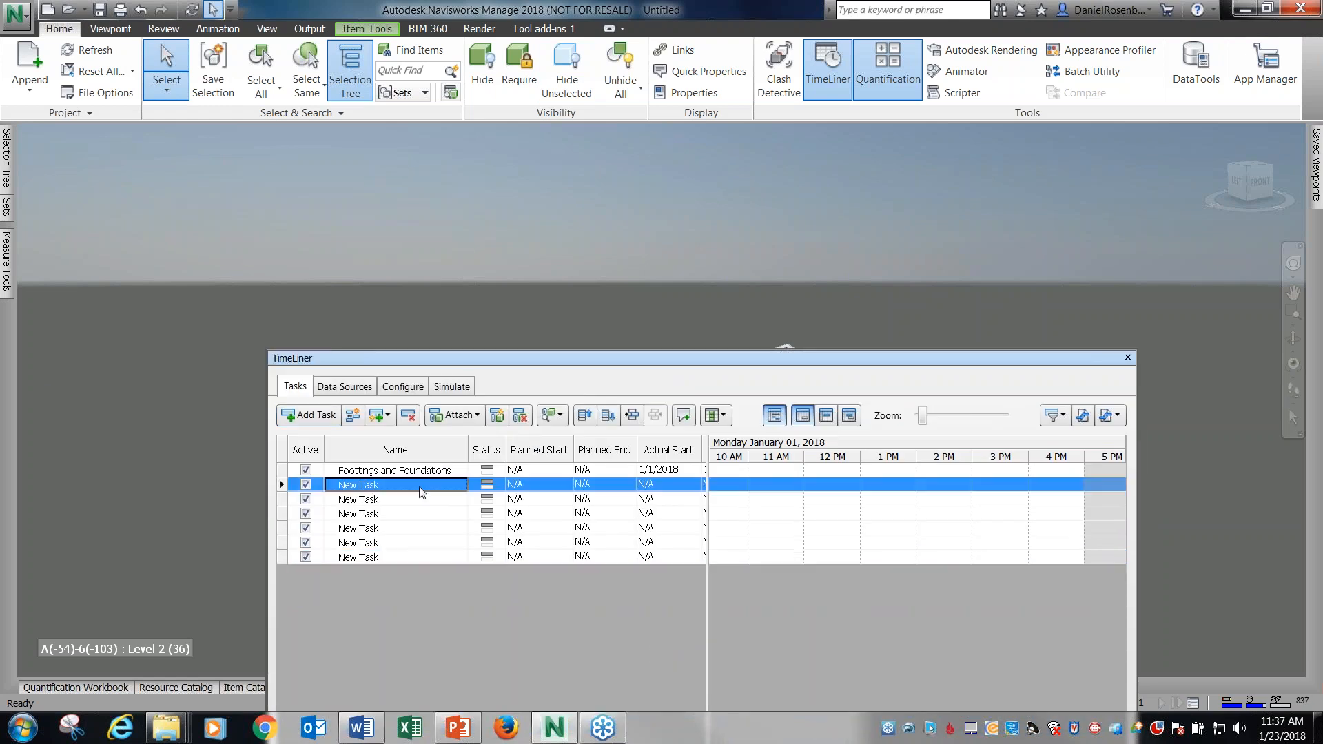
pyautogui.click(471, 415)
pyautogui.click(473, 441)
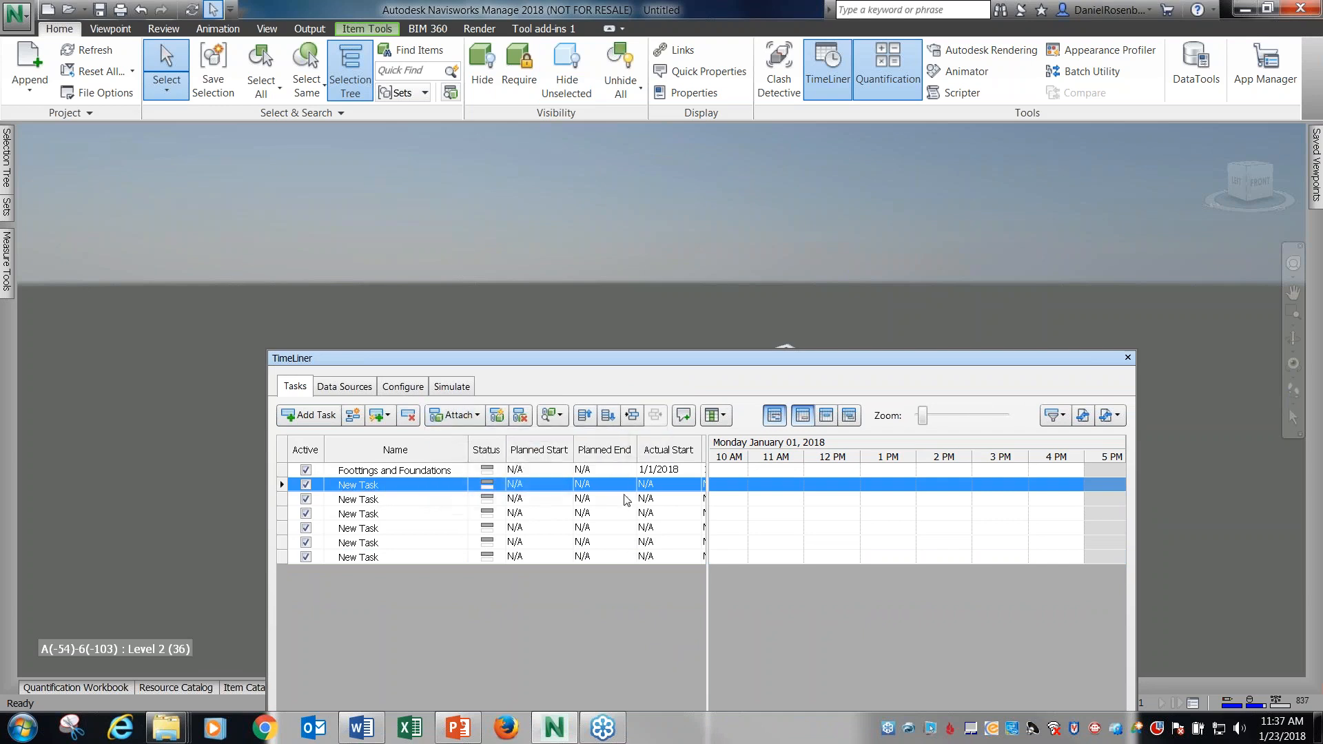
# Set the actual start and actual end of the first New Task to 1/2/2018.
pyautogui.click(688, 489)
pyautogui.click(694, 486)
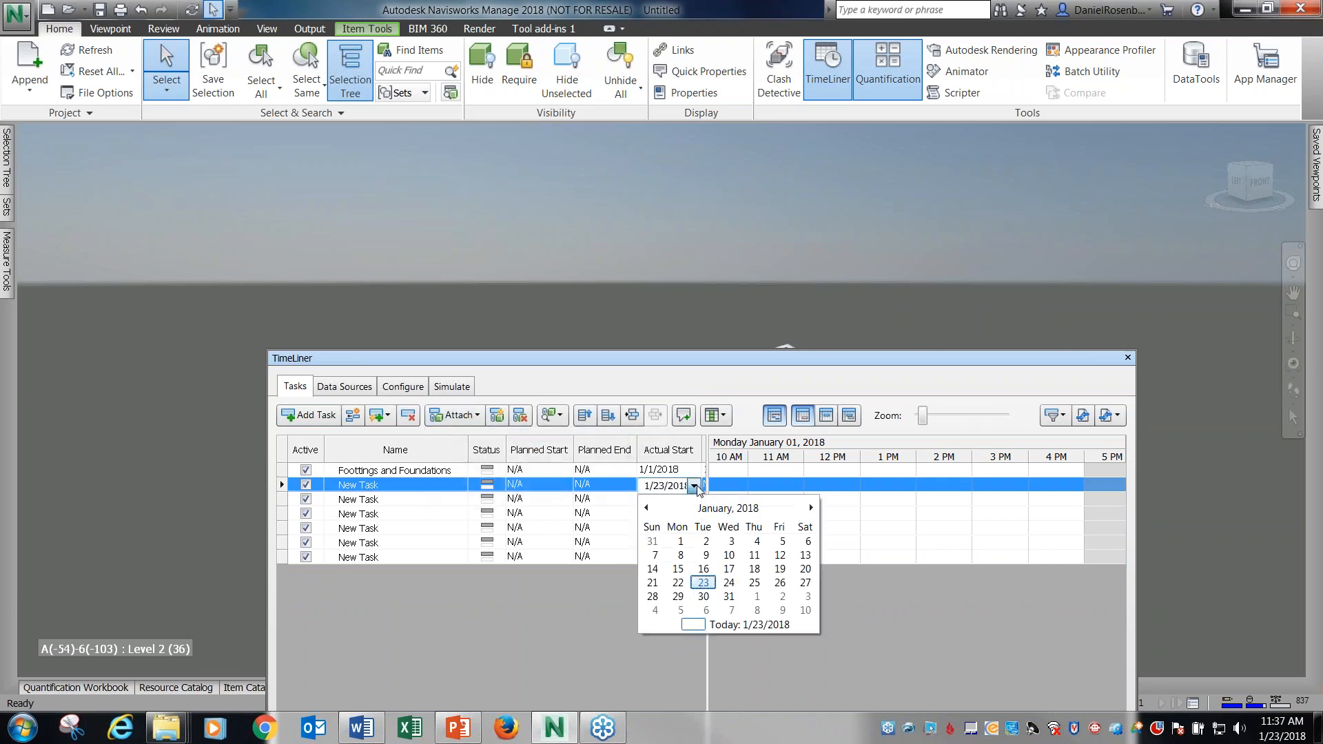
pyautogui.click(706, 543)
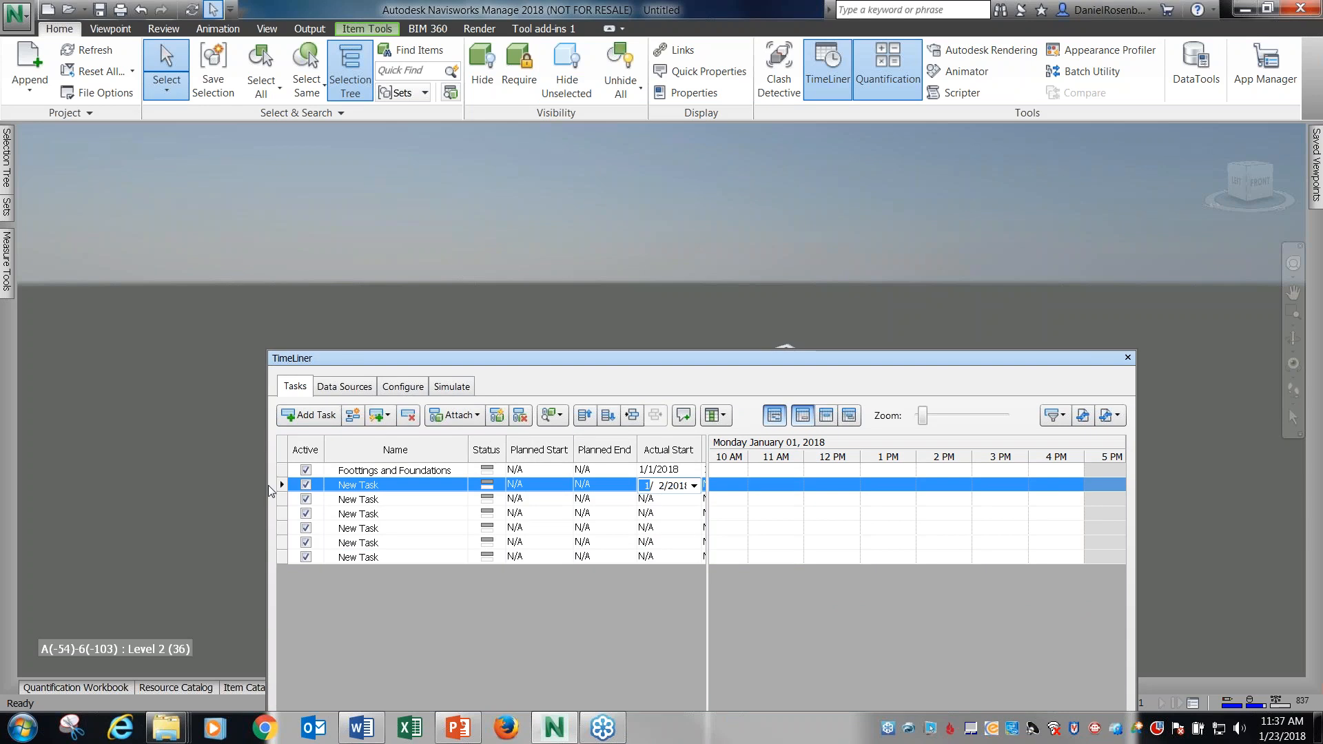
pyautogui.moveTo(267, 484); pyautogui.dragTo(75, 469)
pyautogui.click(573, 490)
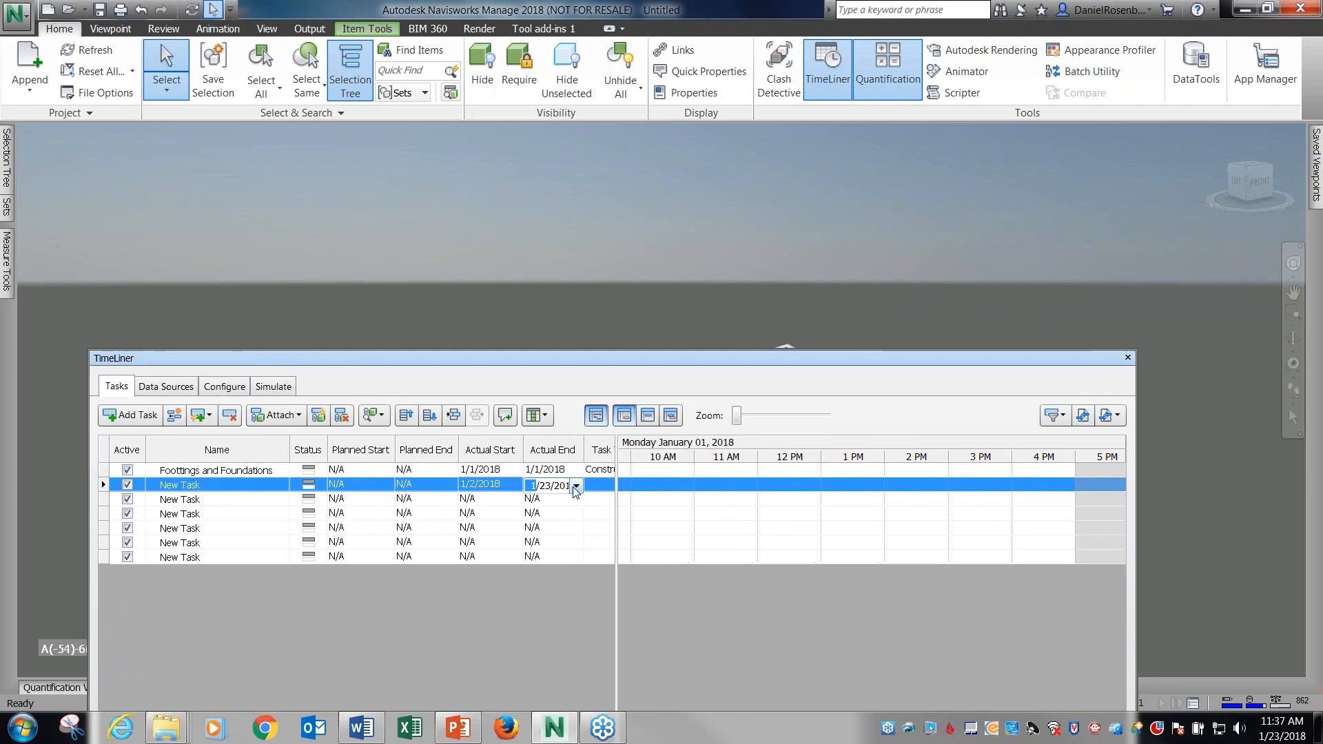
pyautogui.click(576, 487)
pyautogui.click(591, 543)
pyautogui.click(218, 499)
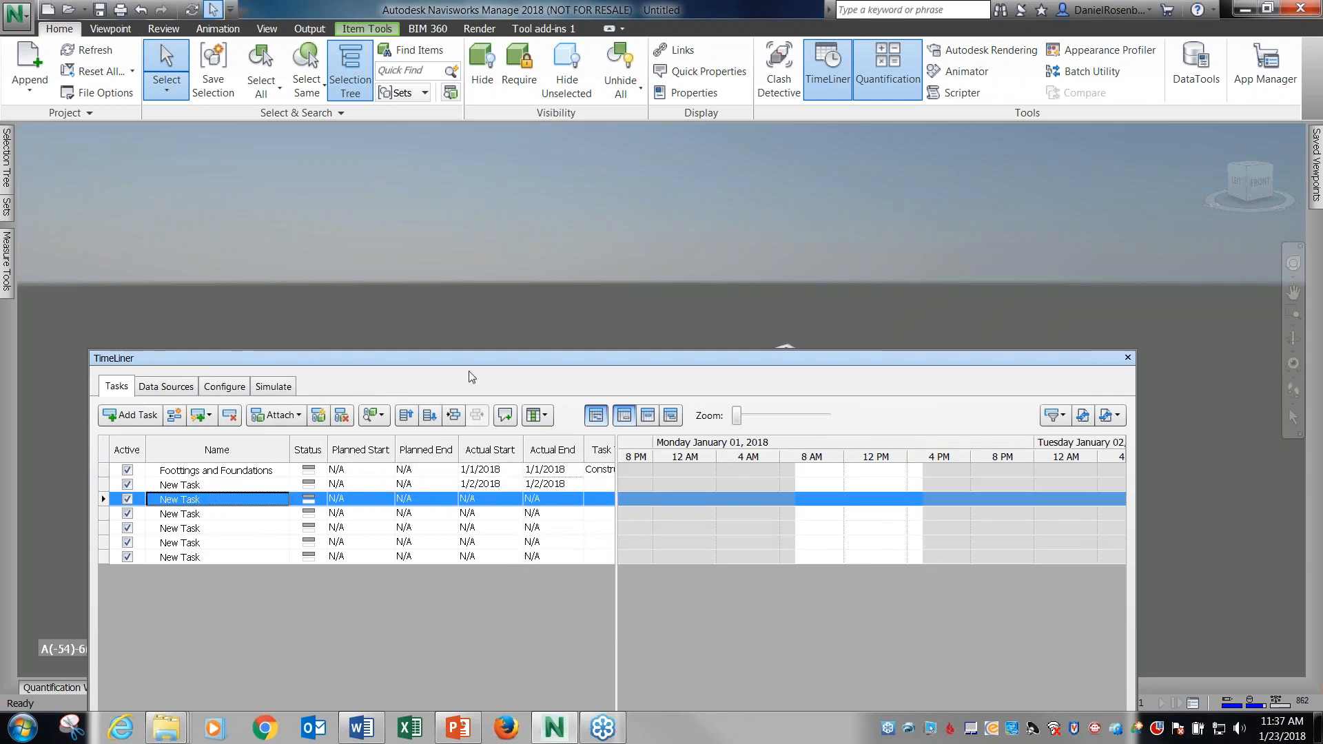
# Set the first New Task's type to Construct and widen the task list to show the Attached column.
pyautogui.click(613, 489)
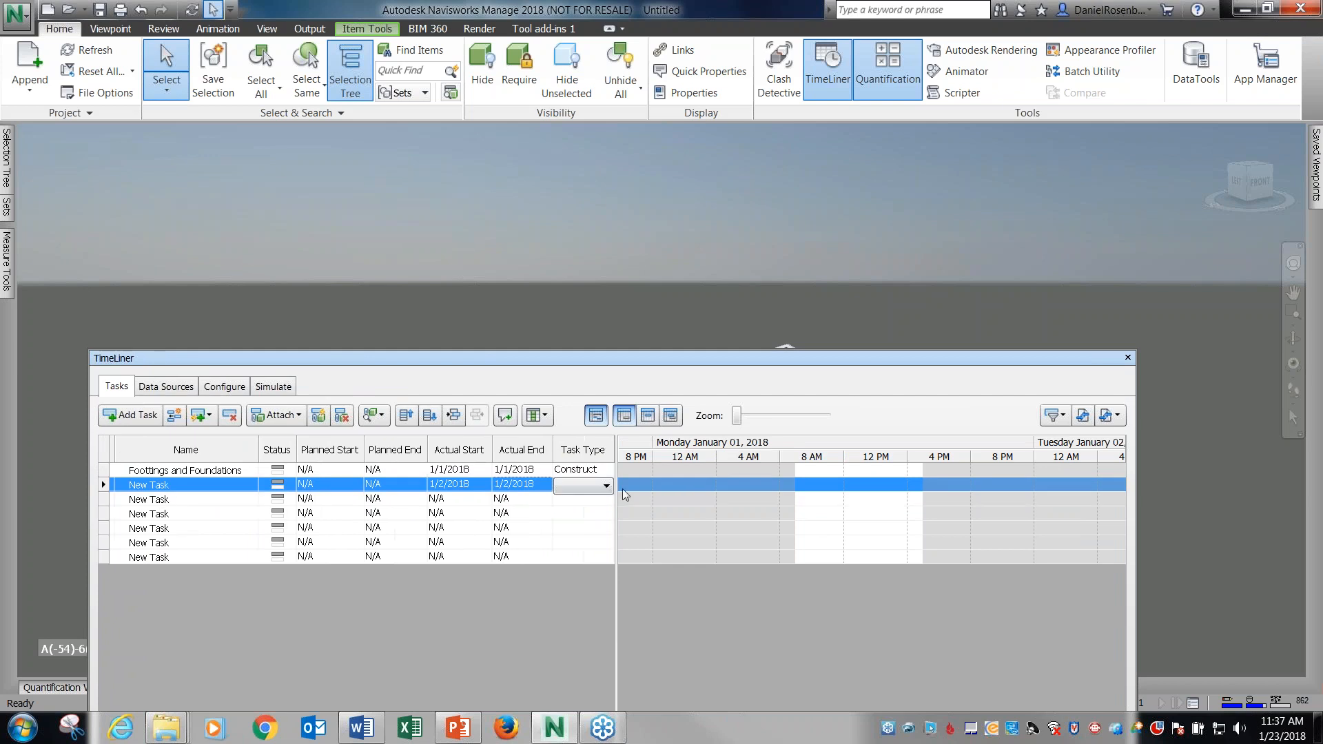
pyautogui.click(607, 488)
pyautogui.click(593, 499)
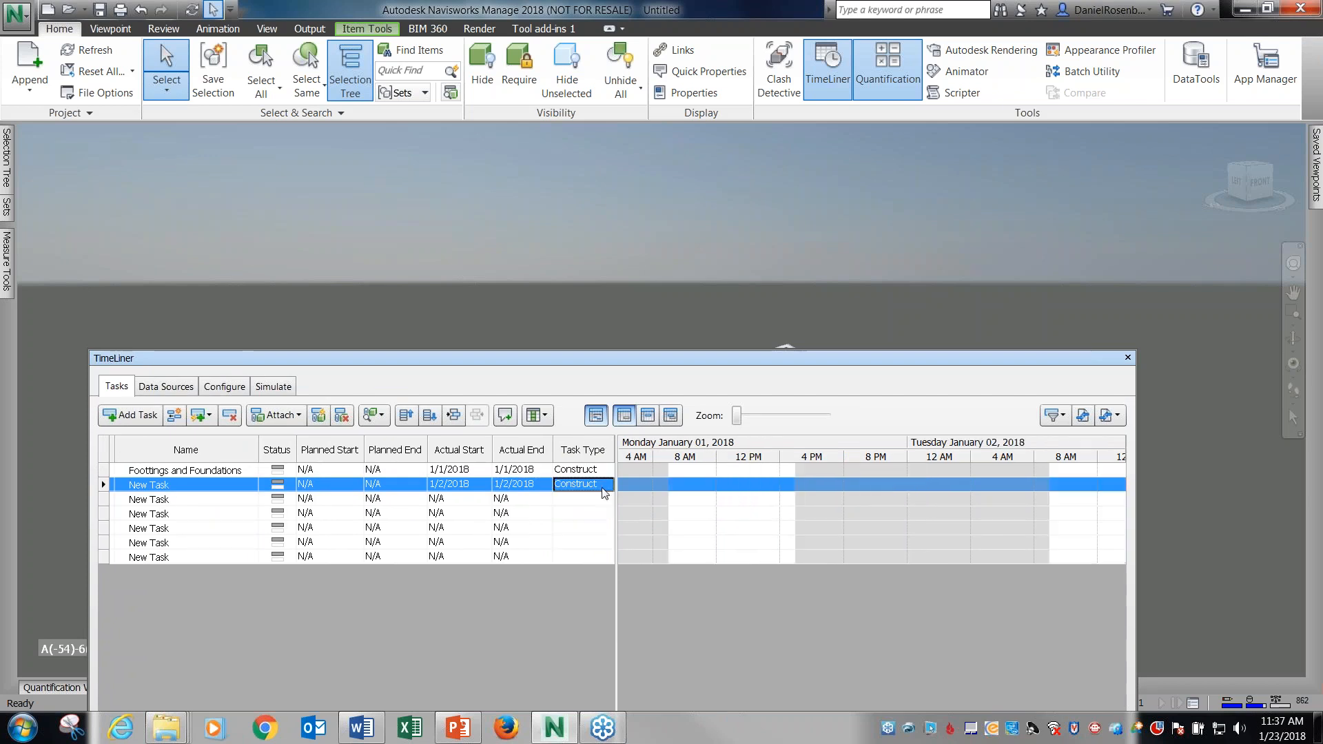
pyautogui.moveTo(617, 500); pyautogui.dragTo(694, 503)
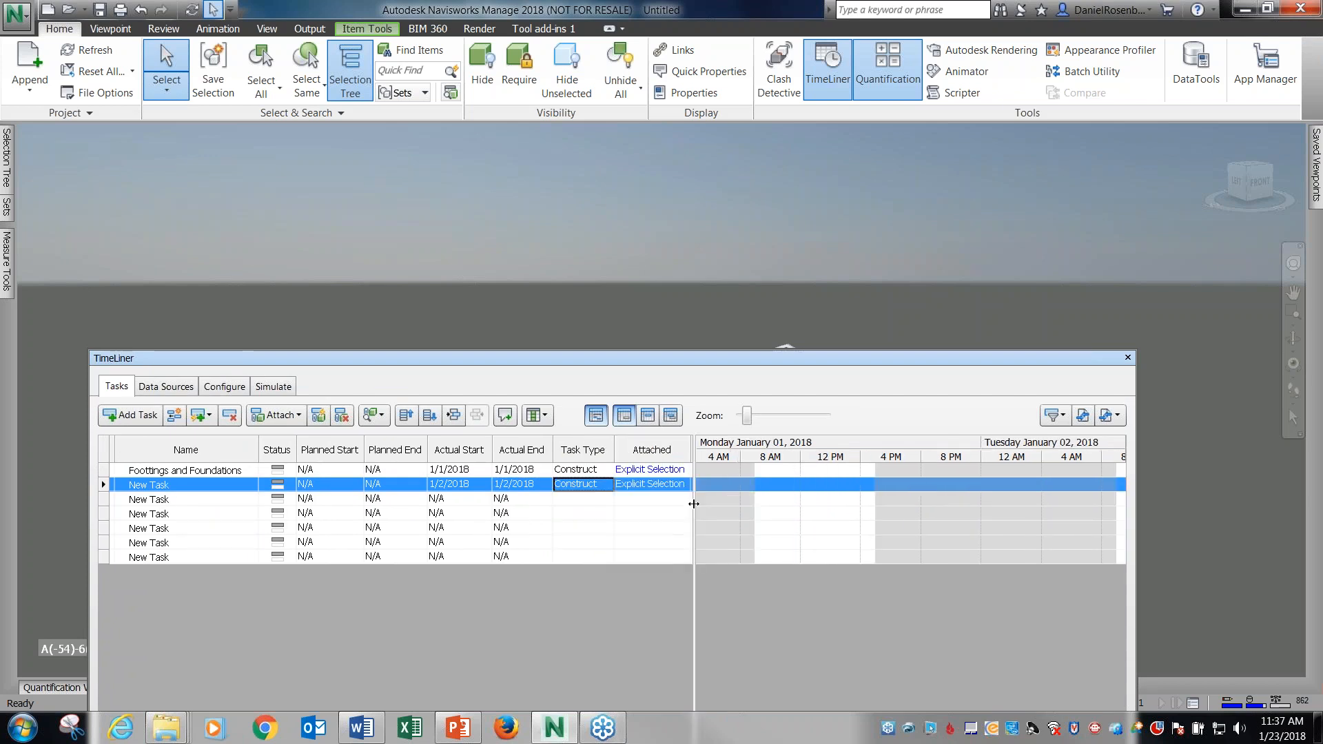
# Set the actual start and actual end of the second New Task to 1/3/2018.
pyautogui.click(450, 499)
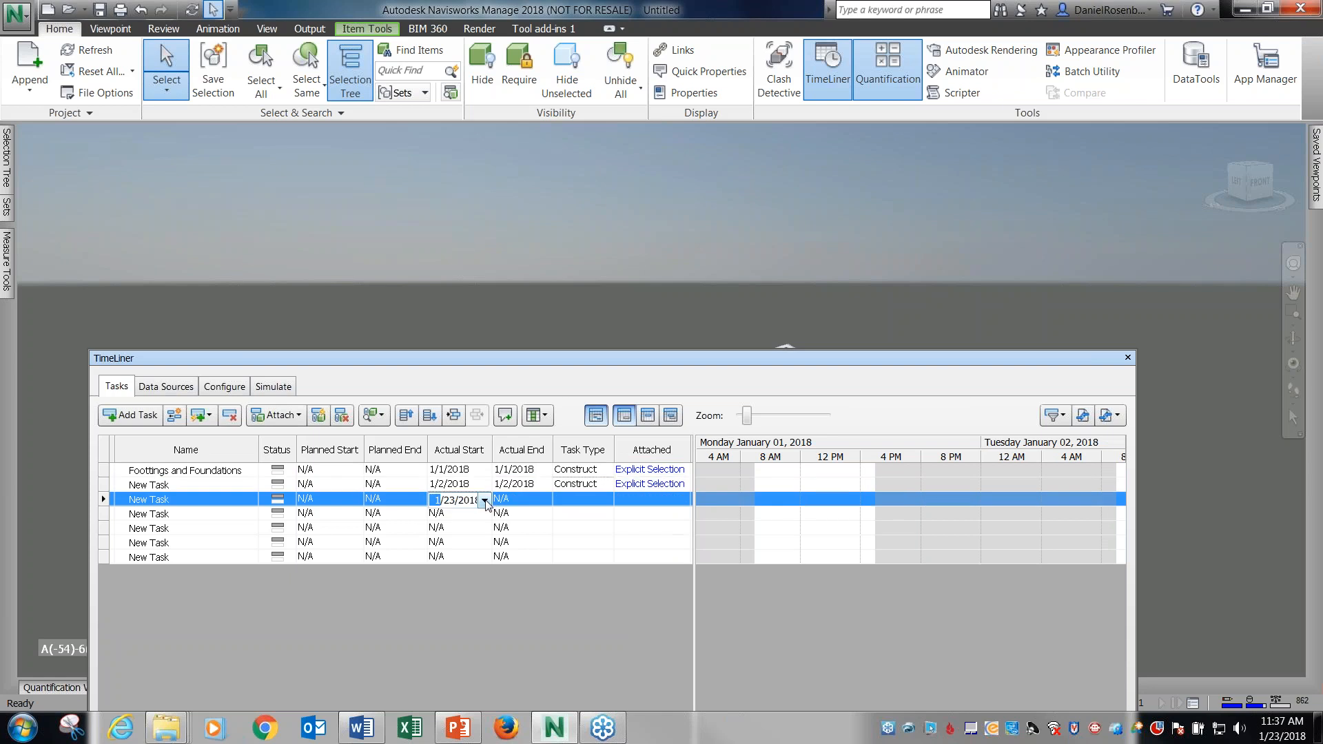
pyautogui.click(485, 500)
pyautogui.click(522, 555)
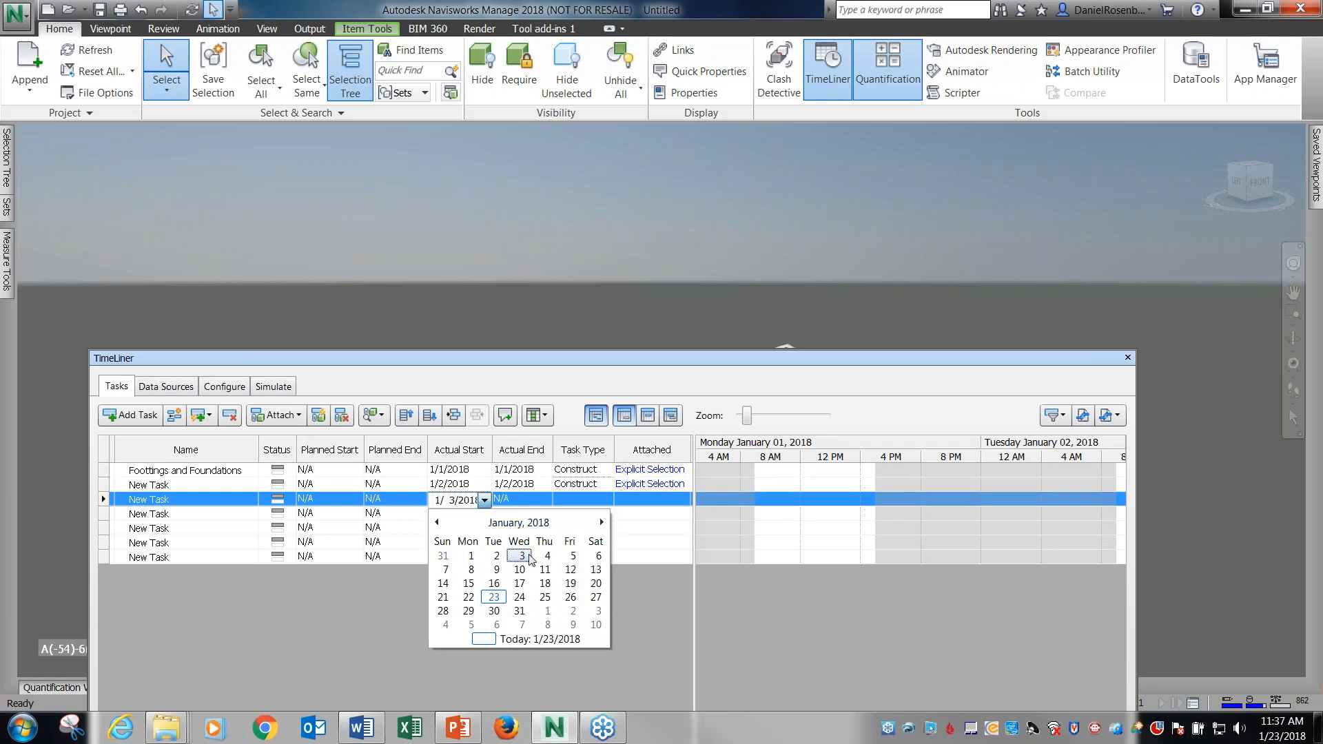
pyautogui.click(524, 499)
pyautogui.click(545, 500)
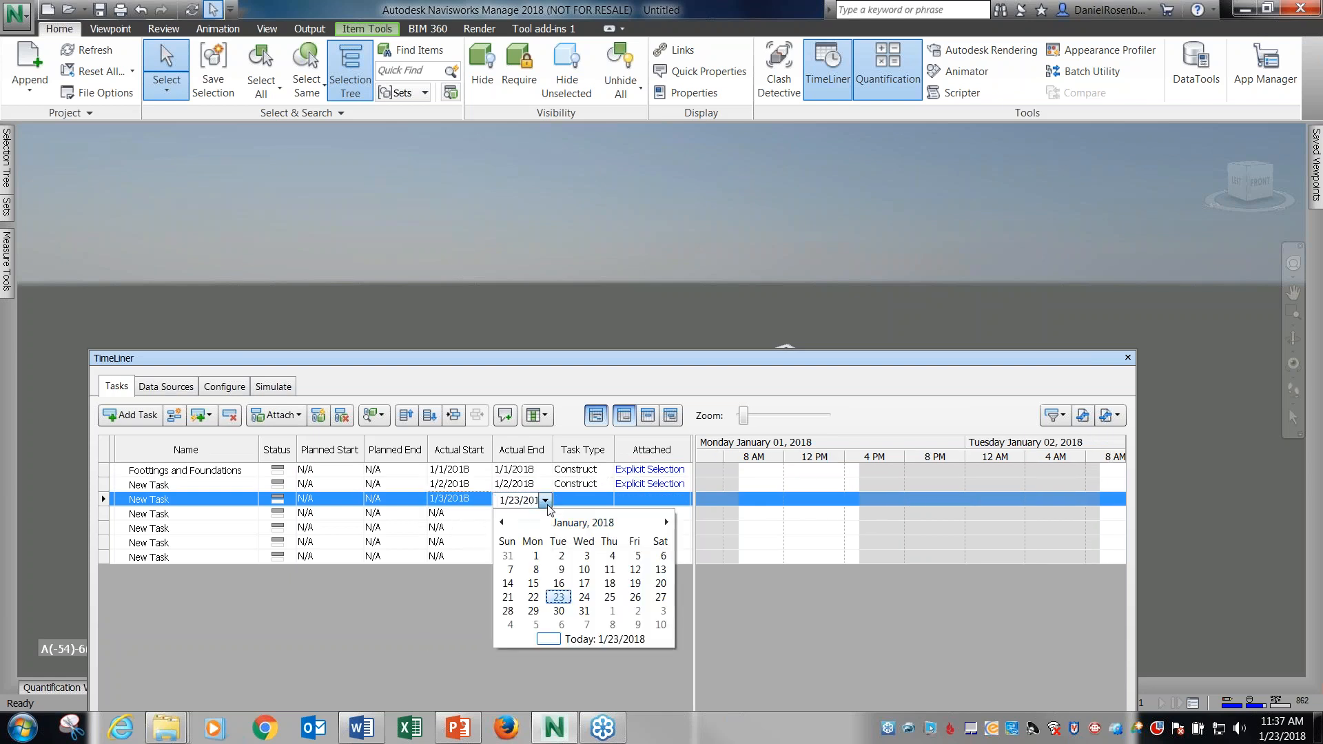
pyautogui.click(586, 555)
# Set the actual start and actual end of the third New Task to 1/4/2018.
pyautogui.click(483, 514)
pyautogui.click(485, 519)
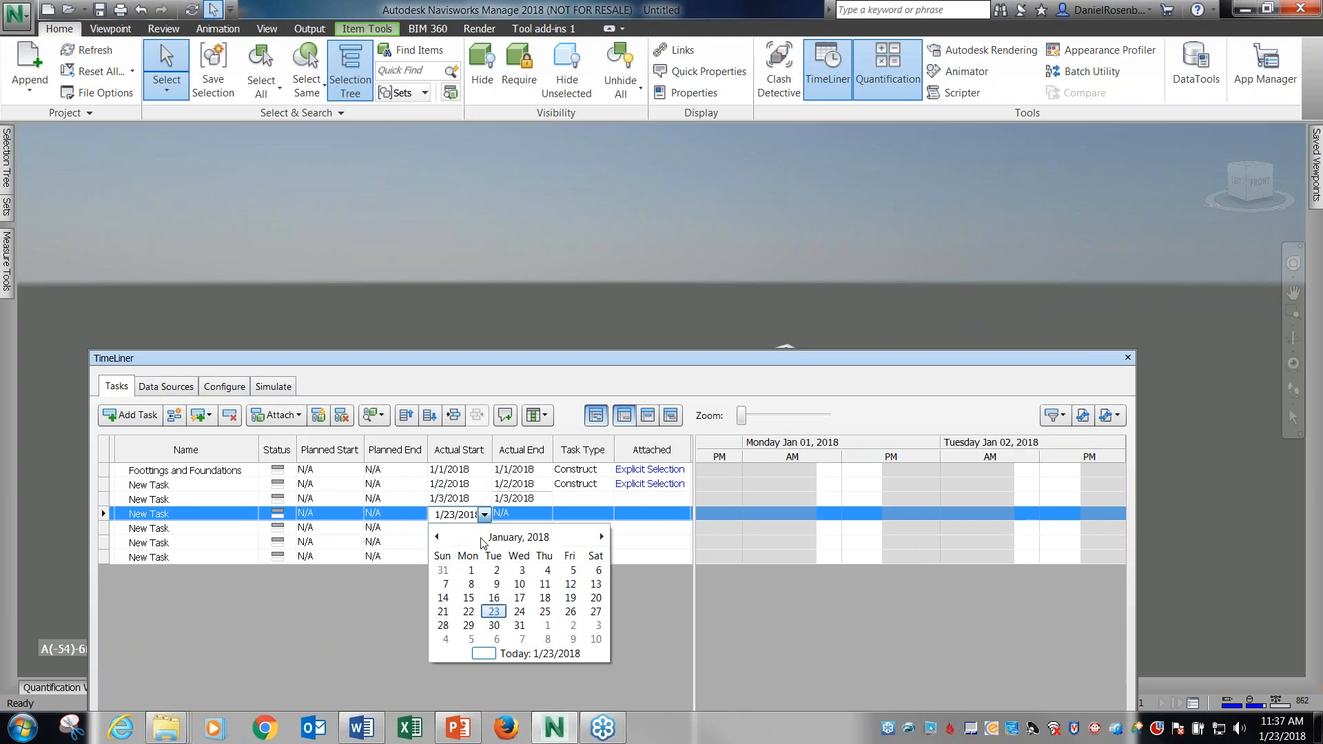
pyautogui.click(544, 570)
pyautogui.click(521, 514)
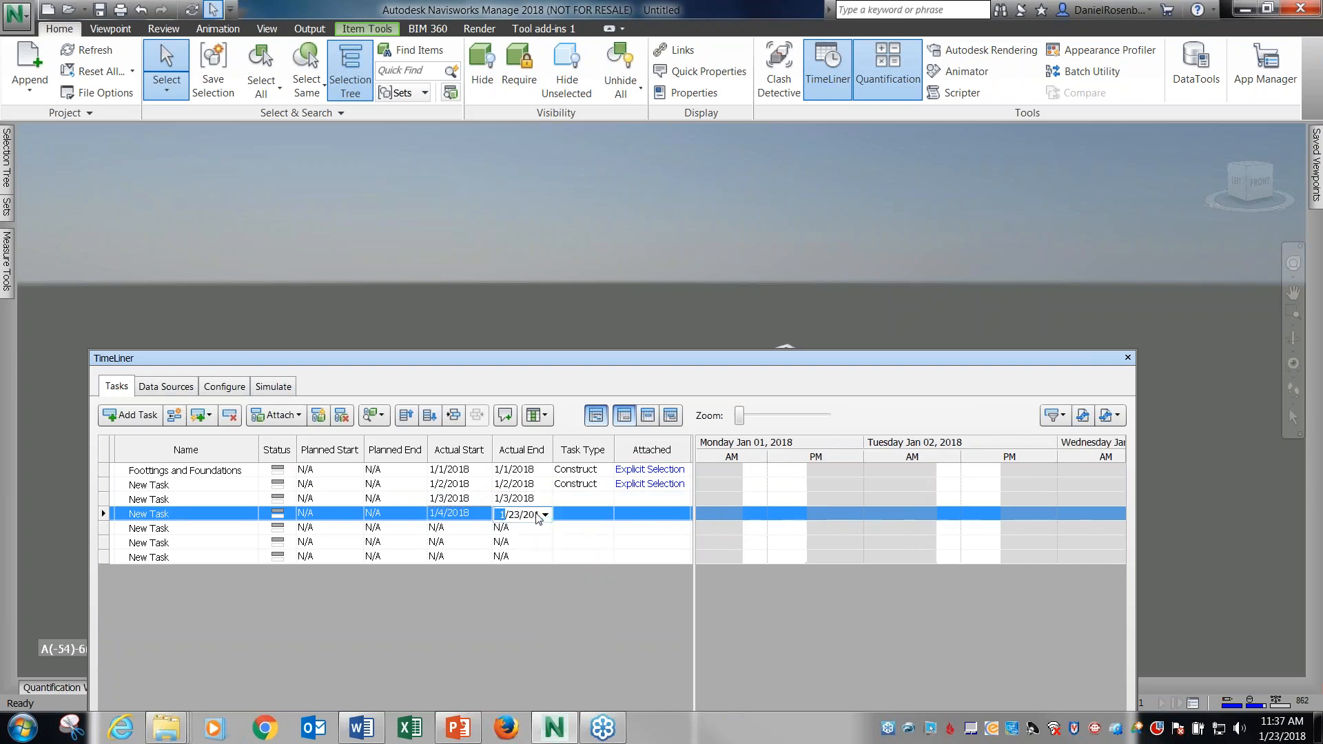
pyautogui.click(545, 514)
pyautogui.click(603, 571)
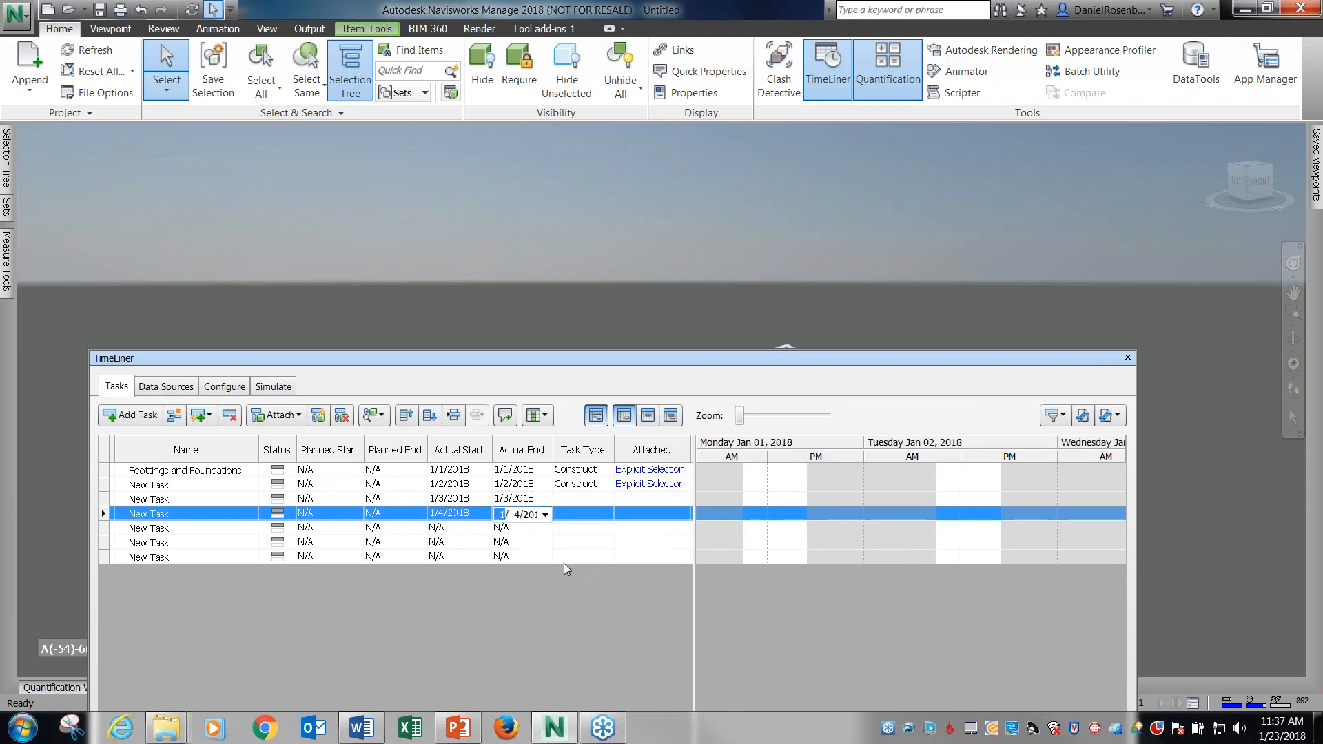
# Set the actual start and actual end of the fourth New Task to 1/5/2018.
pyautogui.click(474, 535)
pyautogui.click(485, 528)
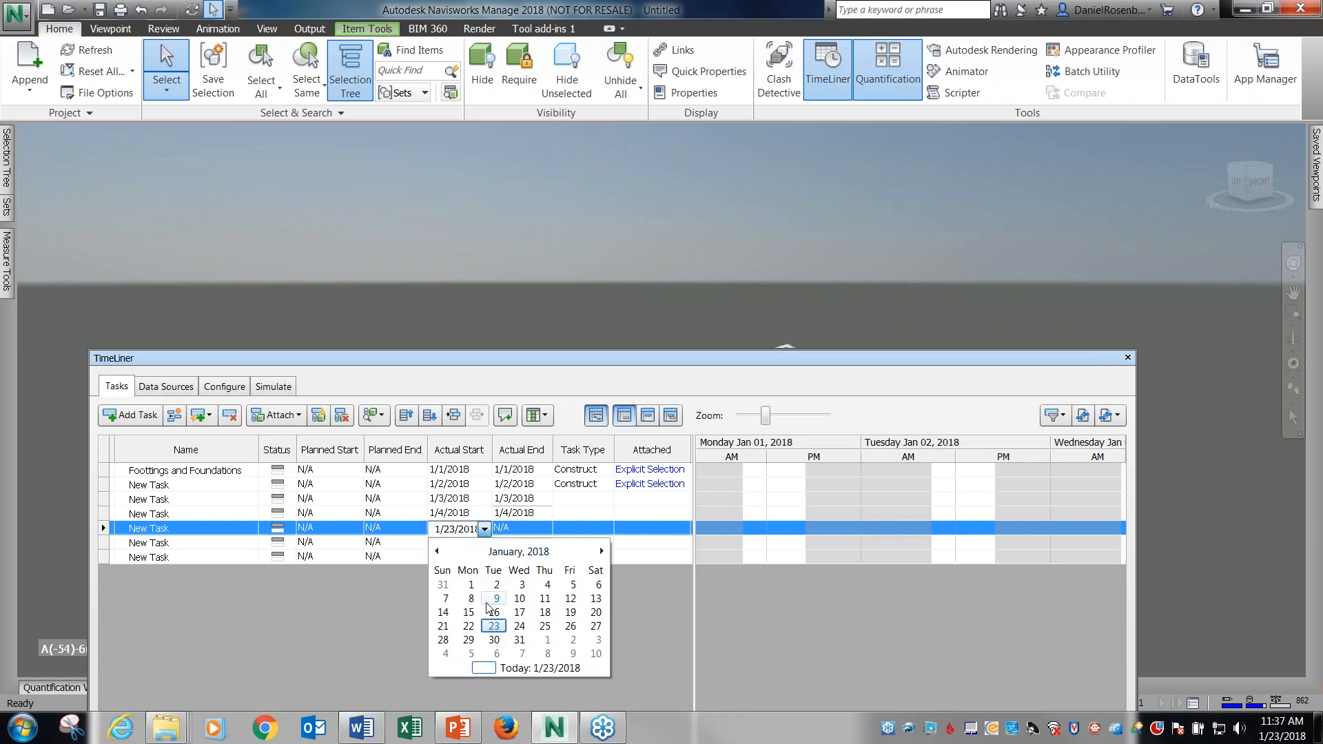
pyautogui.click(572, 585)
pyautogui.click(537, 529)
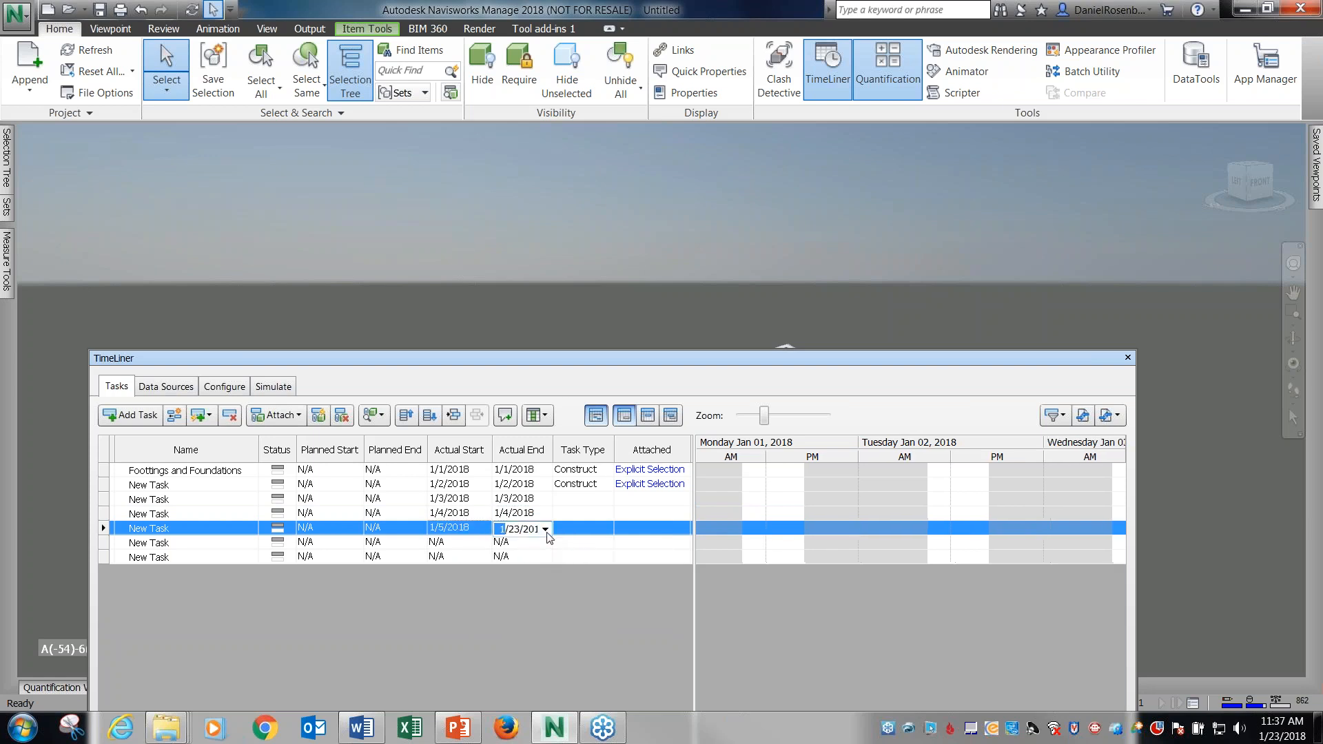
pyautogui.click(545, 530)
pyautogui.click(623, 588)
# Set the actual start and actual end of the fifth New Task to 1/6/2018.
pyautogui.click(476, 543)
pyautogui.click(485, 544)
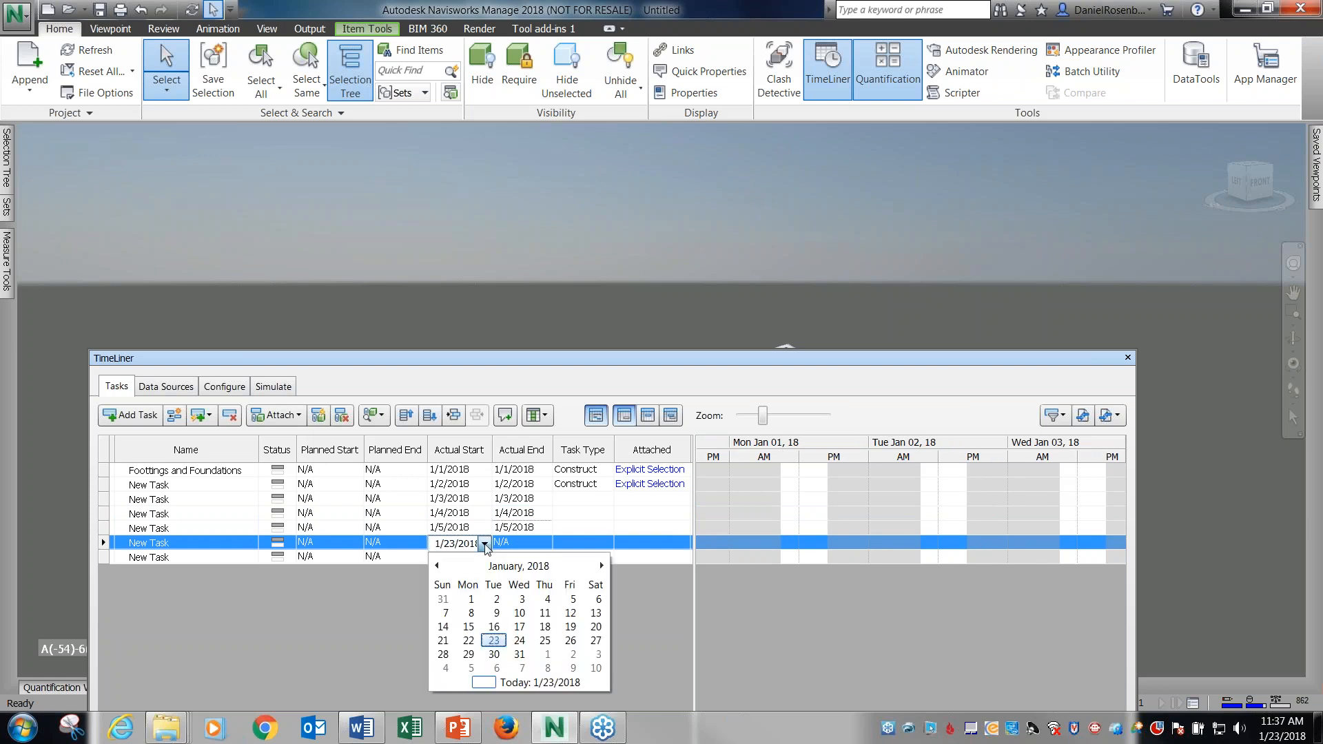
pyautogui.click(598, 599)
pyautogui.click(539, 544)
pyautogui.click(544, 544)
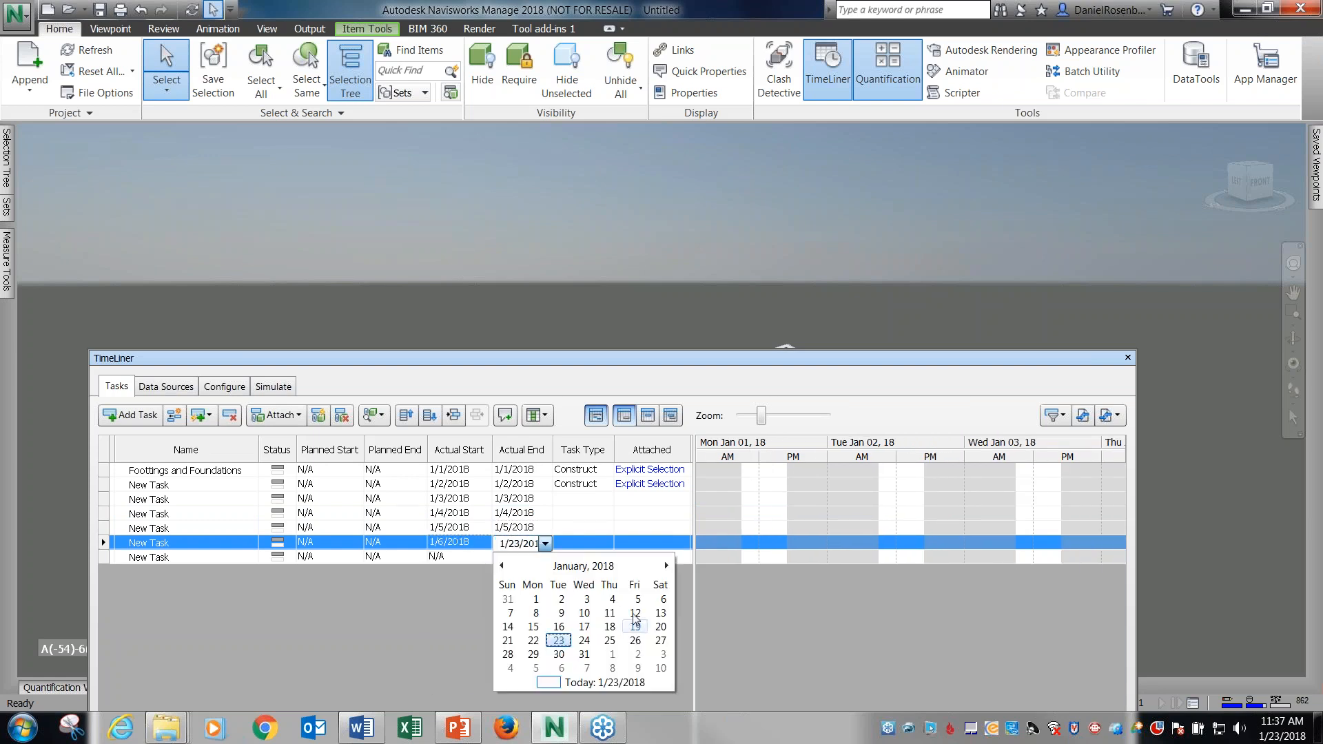
pyautogui.click(662, 601)
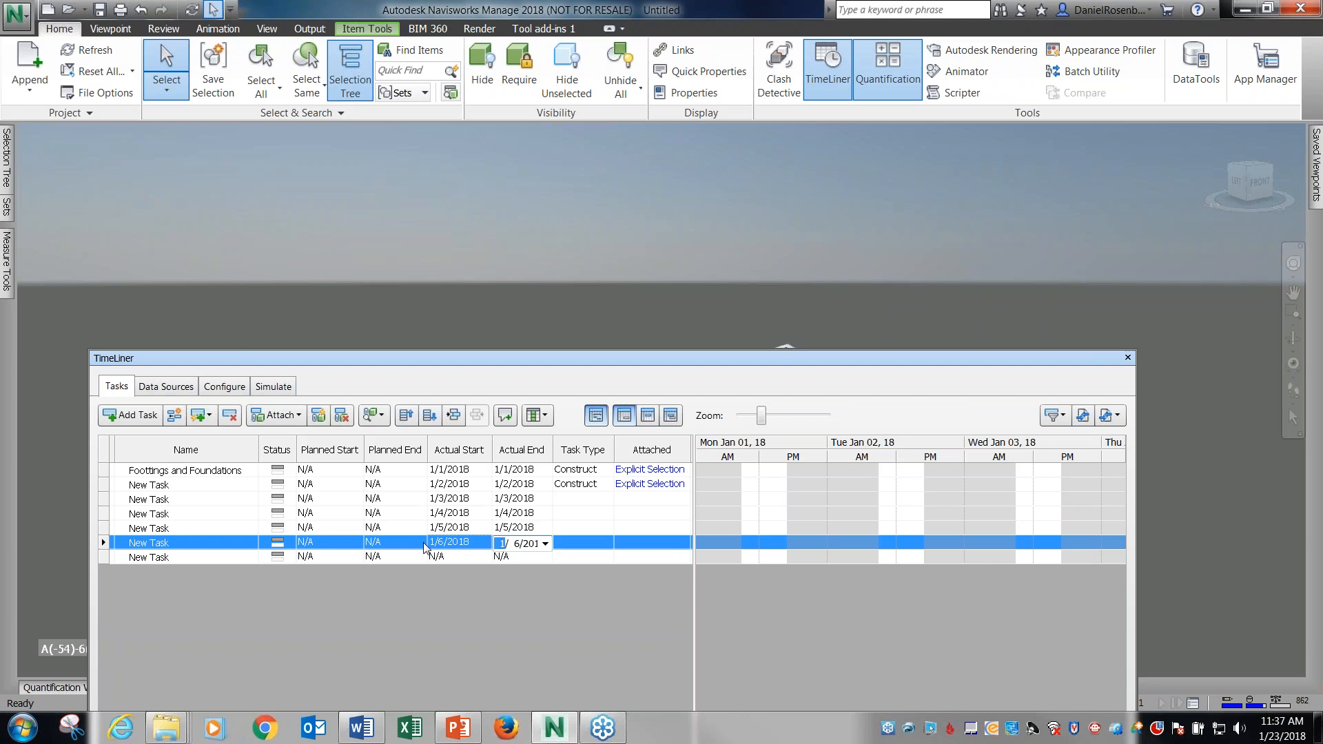
pyautogui.click(483, 593)
# Set the actual start and actual end of the sixth New Task to 1/7/2018.
pyautogui.click(467, 556)
pyautogui.click(461, 557)
pyautogui.click(485, 557)
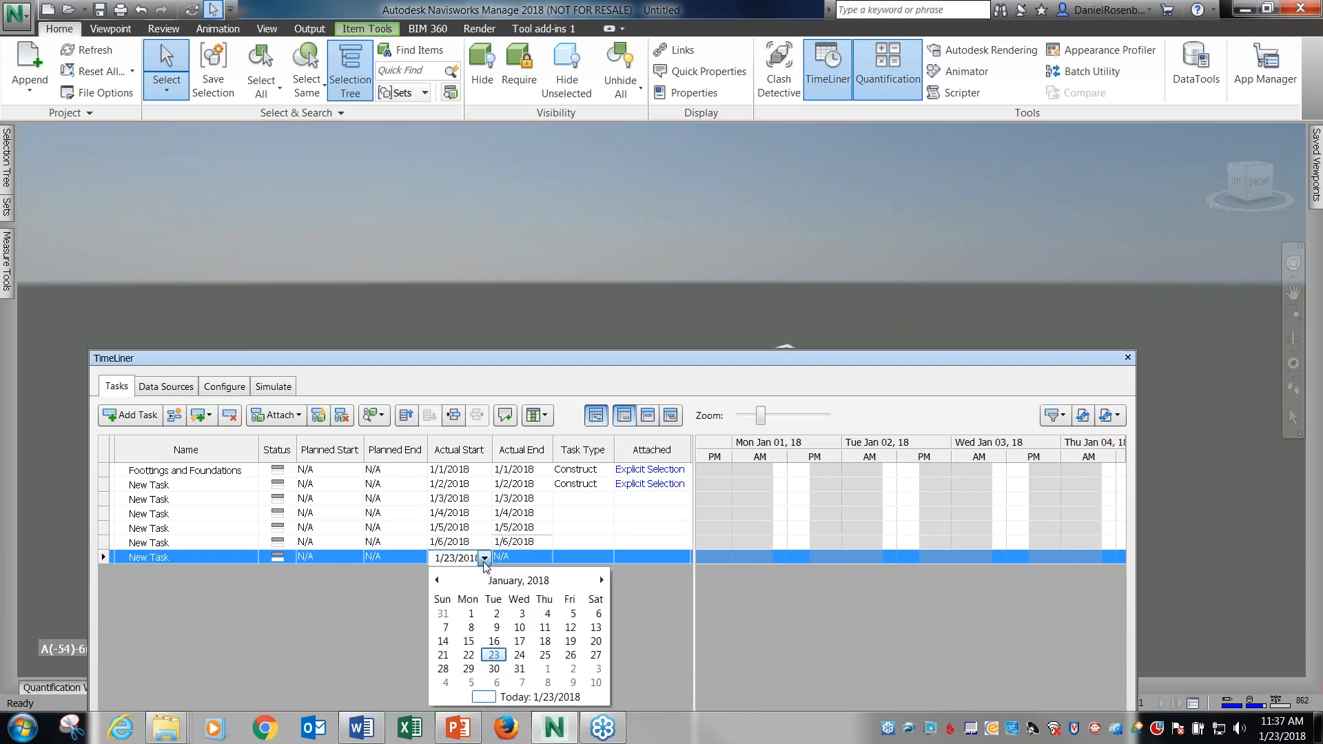
pyautogui.click(446, 627)
pyautogui.click(519, 560)
pyautogui.click(544, 559)
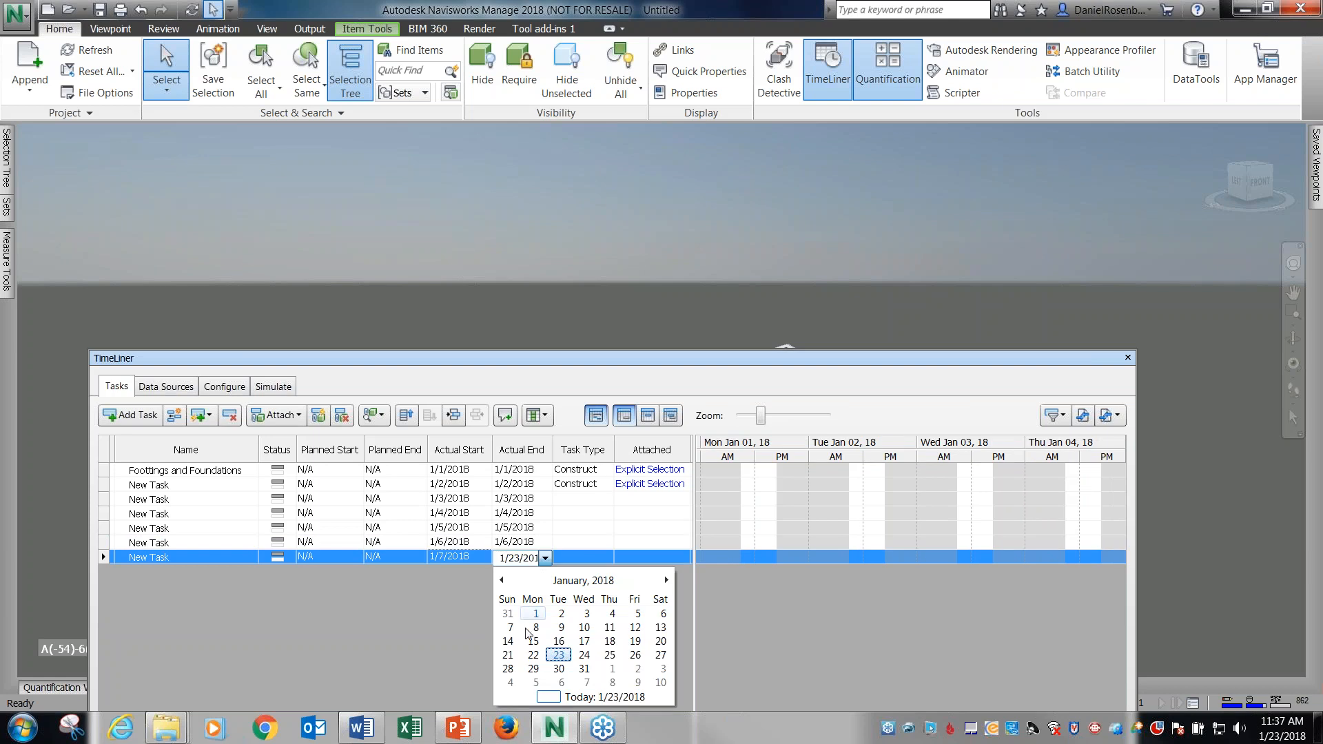
pyautogui.click(508, 629)
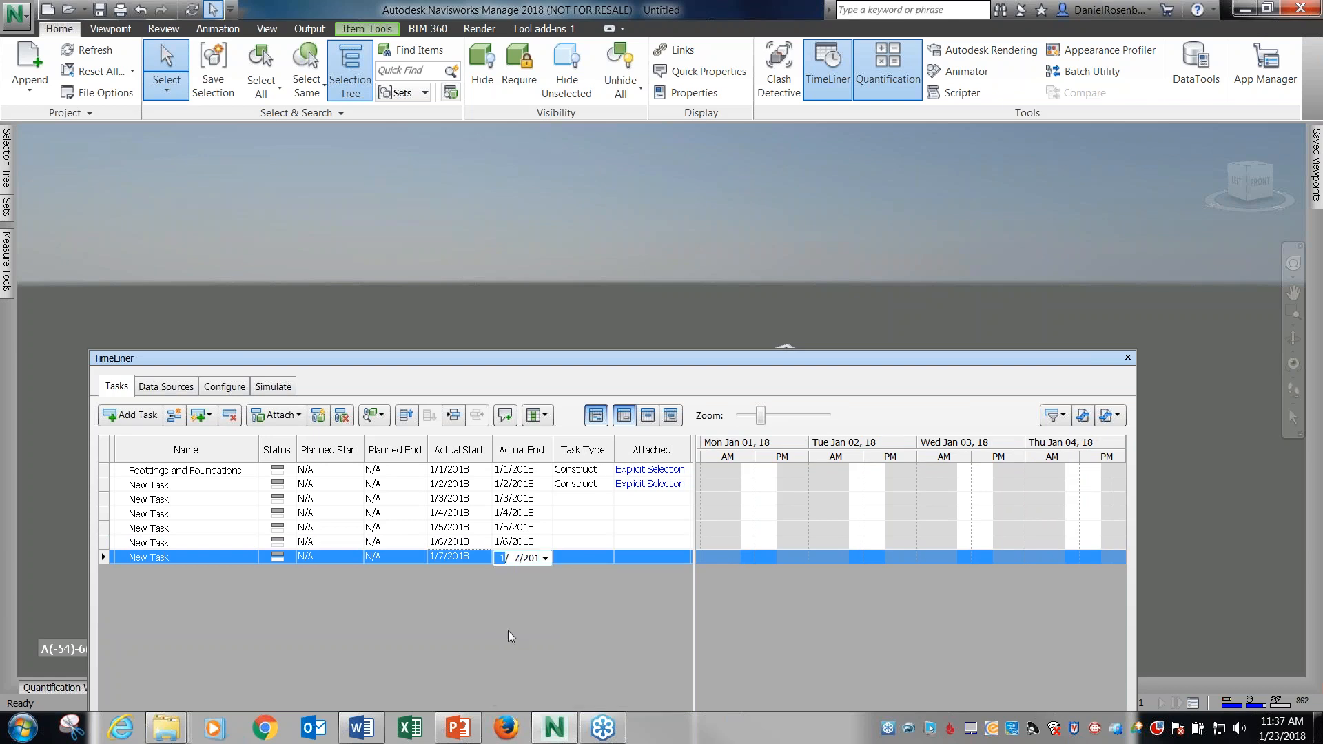
# Set the task type of the second through sixth New Tasks to Construct.
pyautogui.click(597, 499)
pyautogui.click(606, 499)
pyautogui.click(582, 524)
pyautogui.click(599, 517)
pyautogui.click(601, 516)
pyautogui.click(578, 542)
pyautogui.click(593, 528)
pyautogui.click(605, 528)
pyautogui.click(578, 556)
pyautogui.click(582, 543)
pyautogui.click(607, 542)
pyautogui.click(577, 571)
pyautogui.click(582, 557)
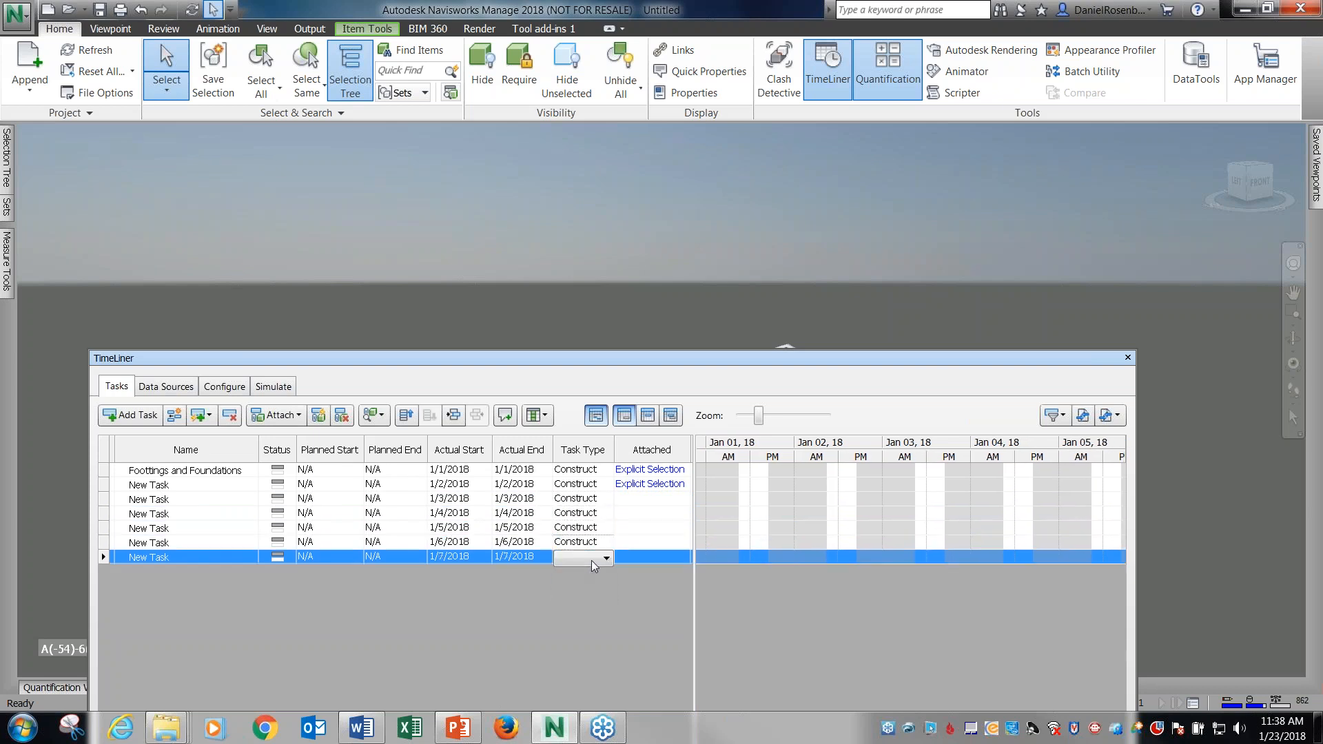
pyautogui.click(577, 585)
# Attach the second frame of the building to the New Task dated 1/3/2018 as its current selection.
pyautogui.moveTo(584, 357); pyautogui.dragTo(641, 484)
pyautogui.click(272, 626)
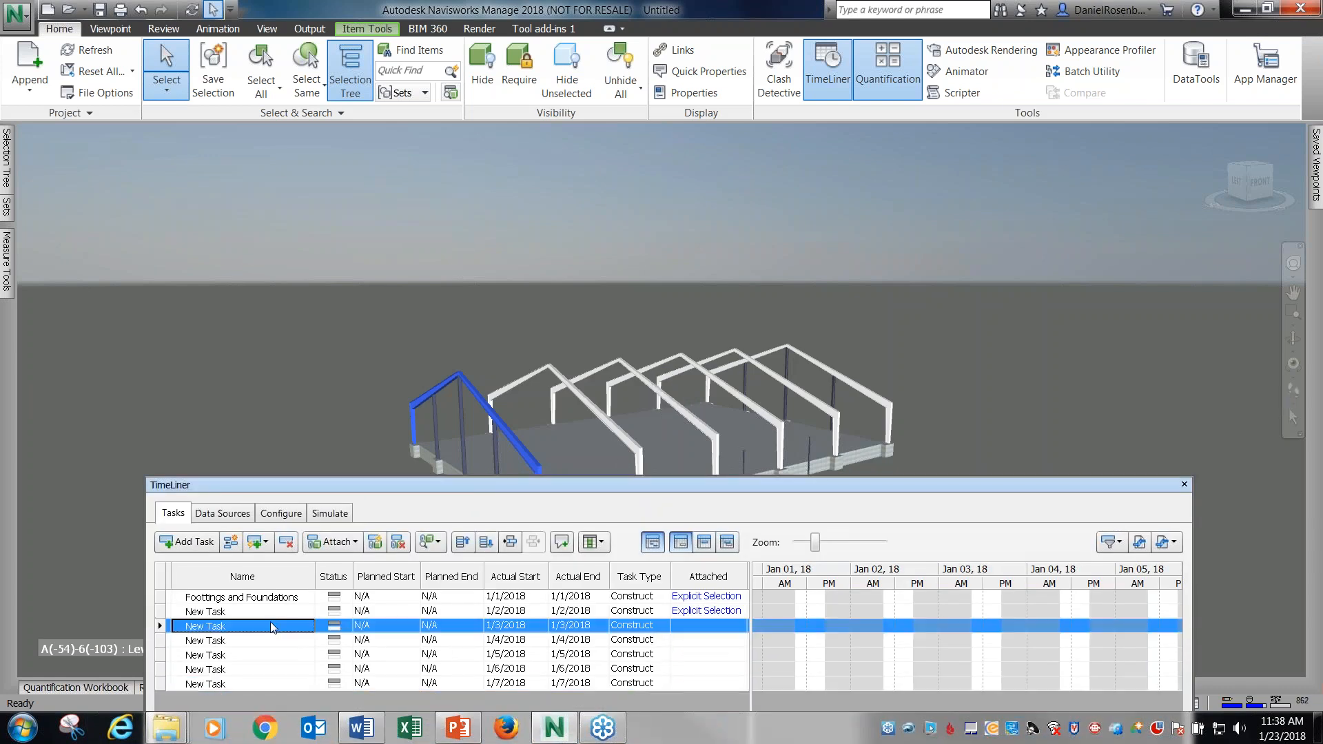
pyautogui.click(558, 376)
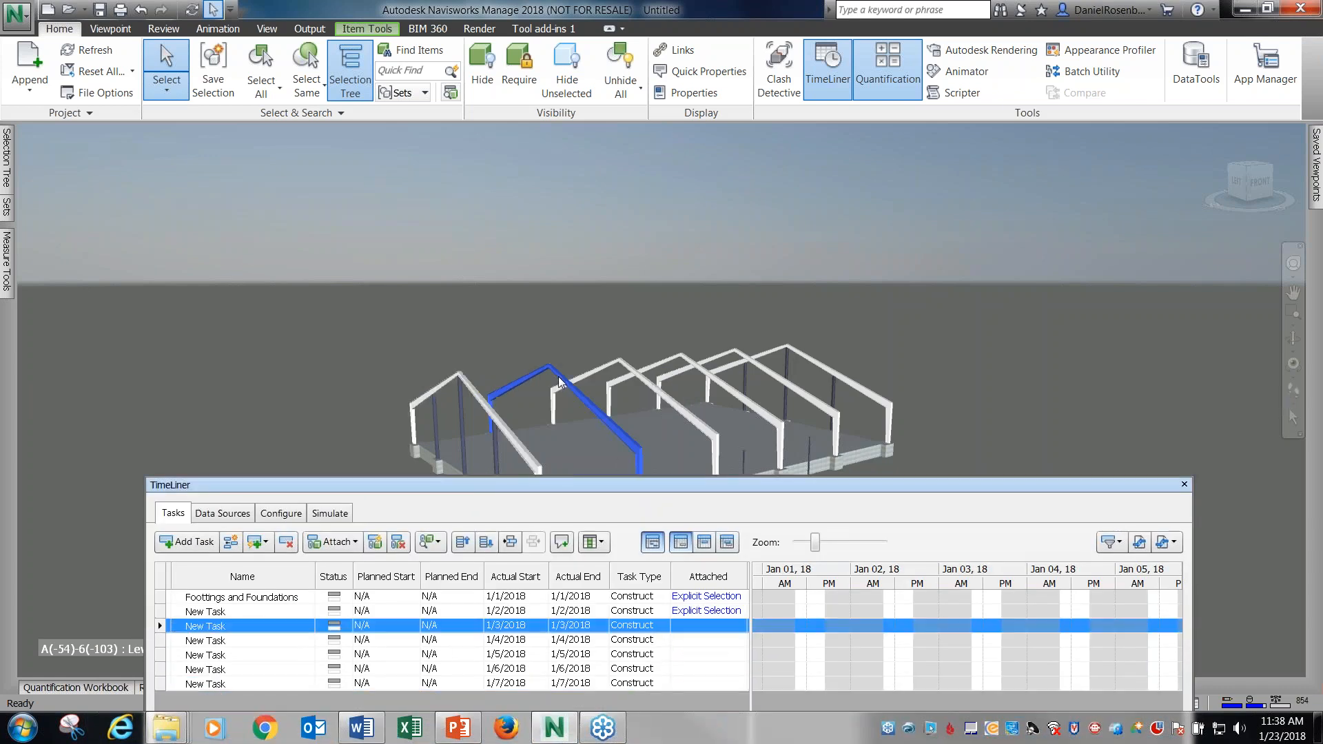
pyautogui.click(332, 541)
pyautogui.click(386, 565)
# Attach the third frame of the building to the New Task dated 1/4/2018.
pyautogui.click(288, 641)
pyautogui.click(591, 377)
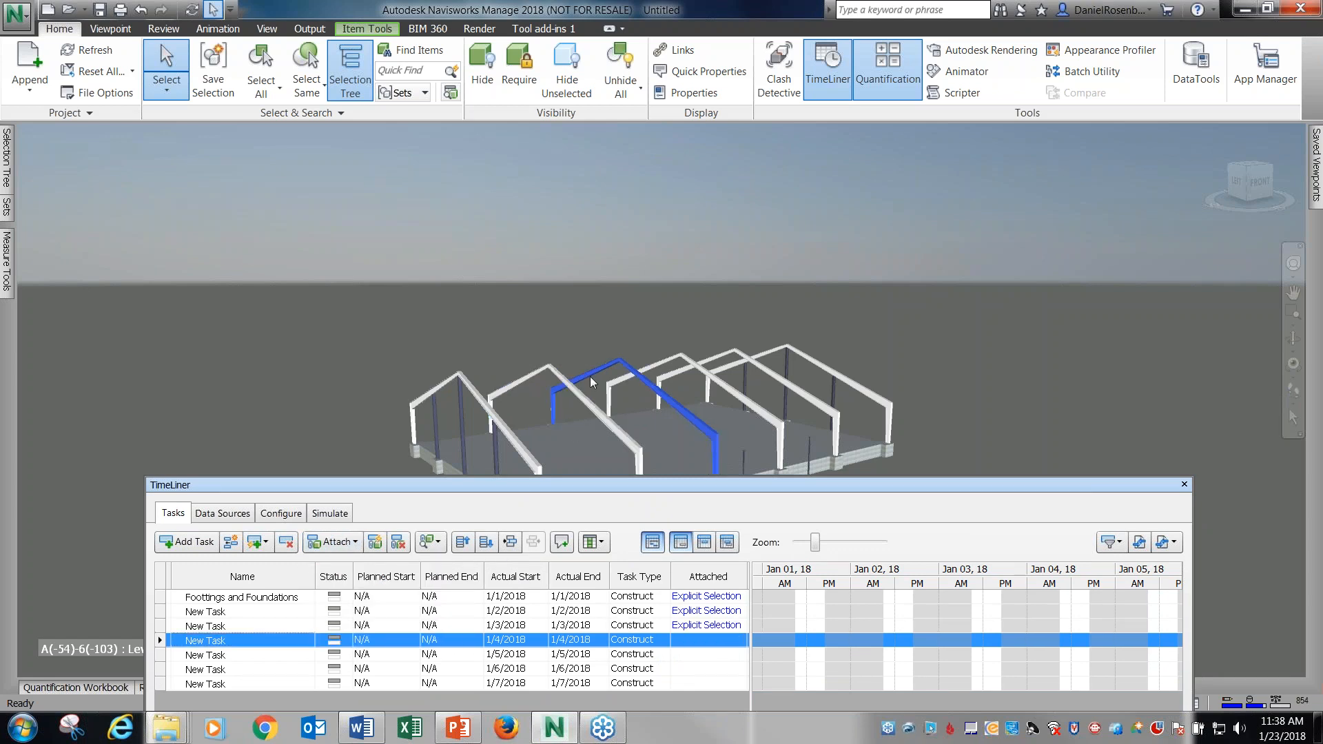
pyautogui.click(332, 542)
pyautogui.click(351, 565)
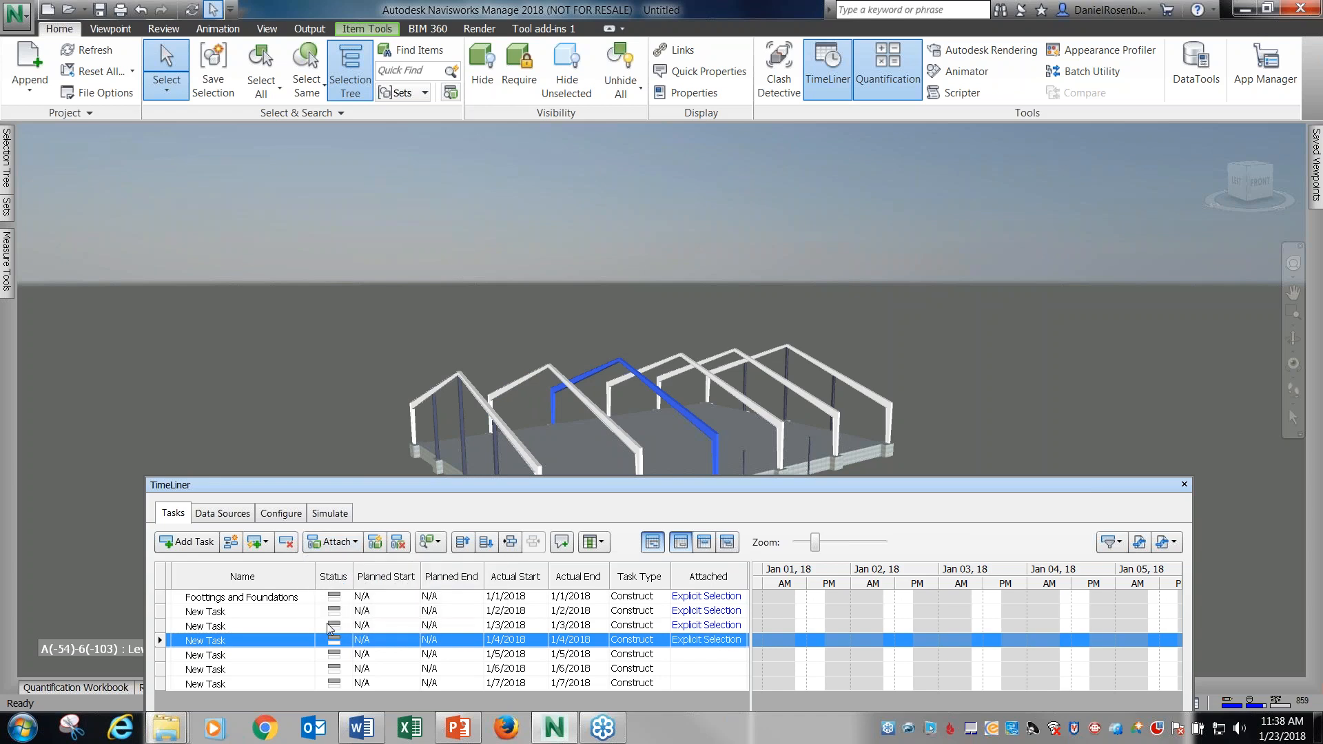
# Attach the fourth frame of the building to the New Task dated 1/5/2018.
pyautogui.click(300, 659)
pyautogui.click(660, 366)
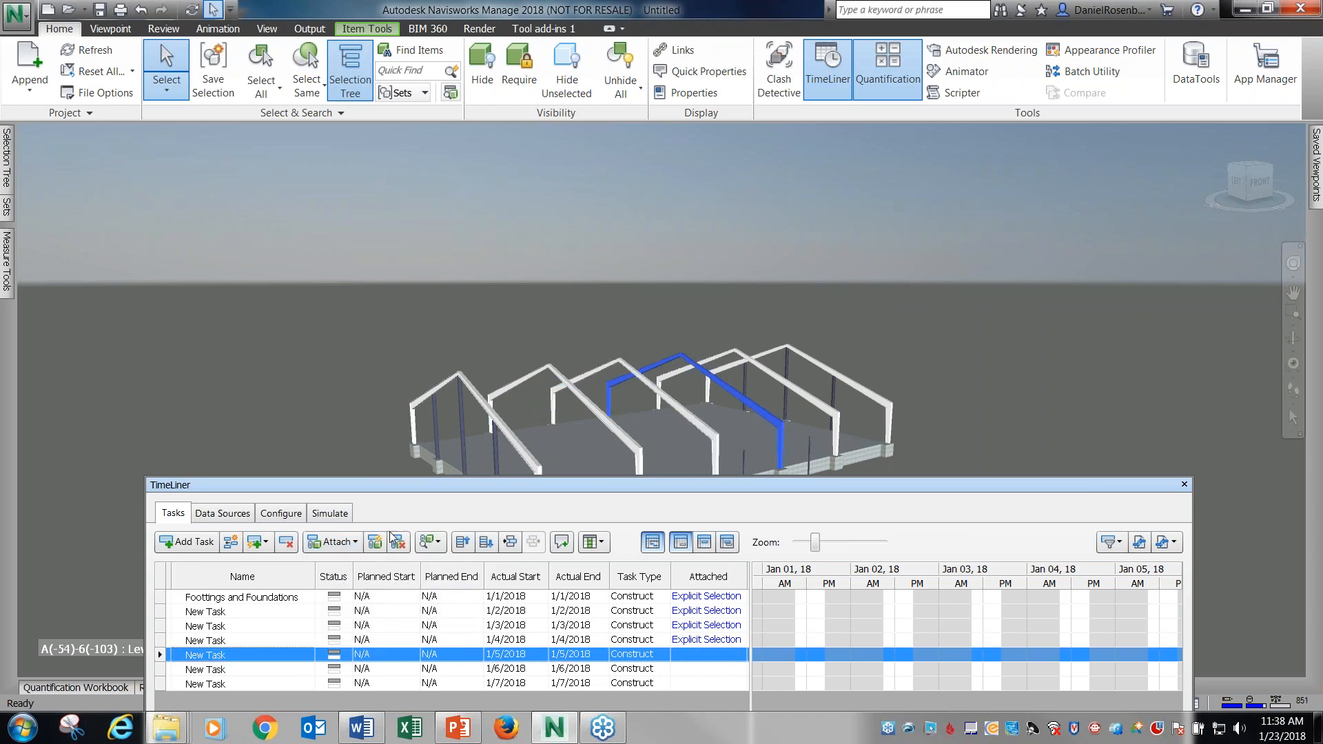
pyautogui.click(333, 542)
pyautogui.click(351, 565)
# Attach the fifth frame of the building to the New Task dated 1/6/2018.
pyautogui.click(731, 358)
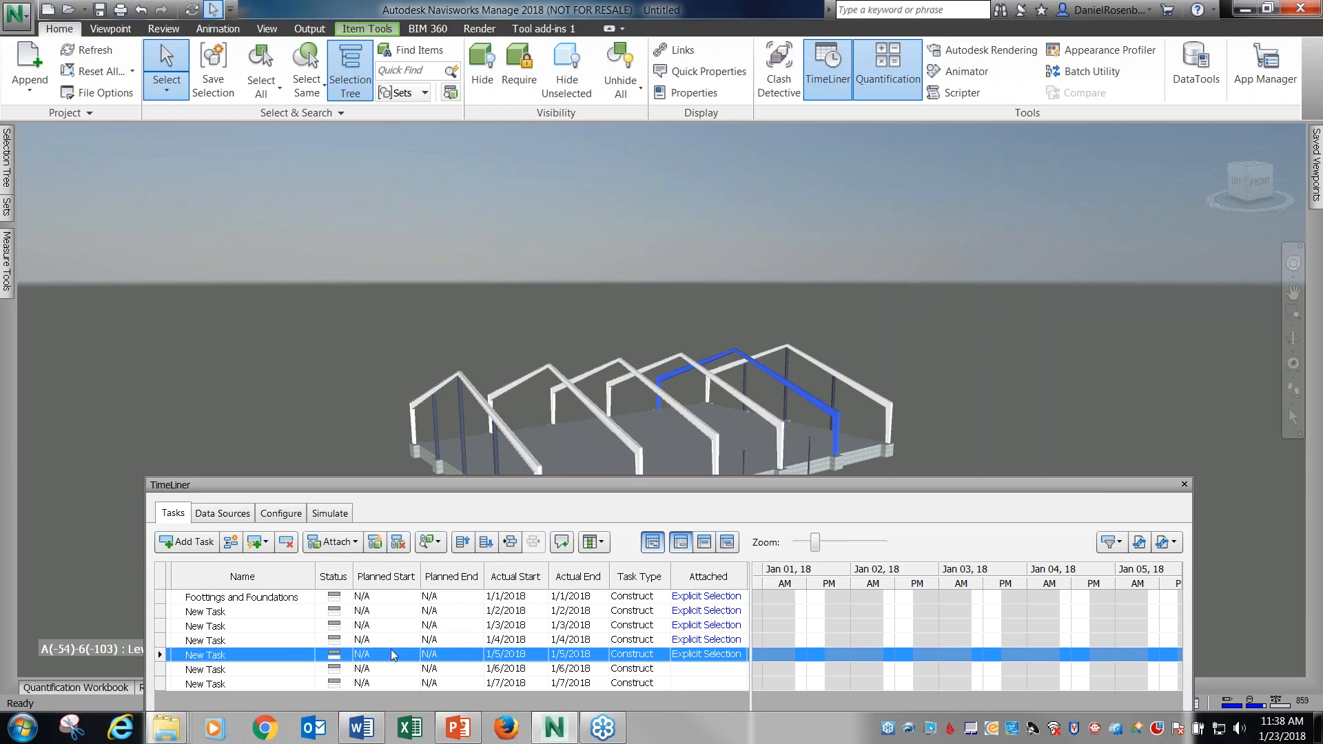
pyautogui.click(269, 670)
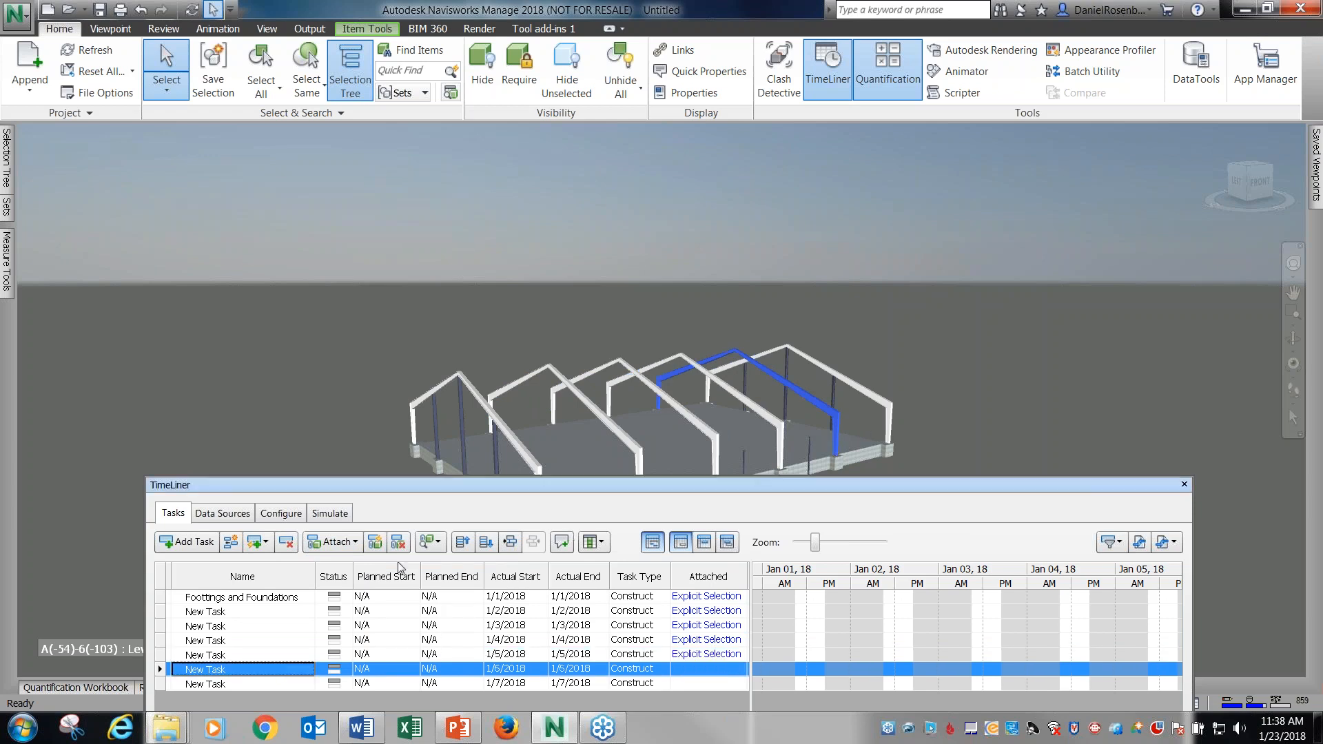
pyautogui.click(332, 542)
pyautogui.click(379, 566)
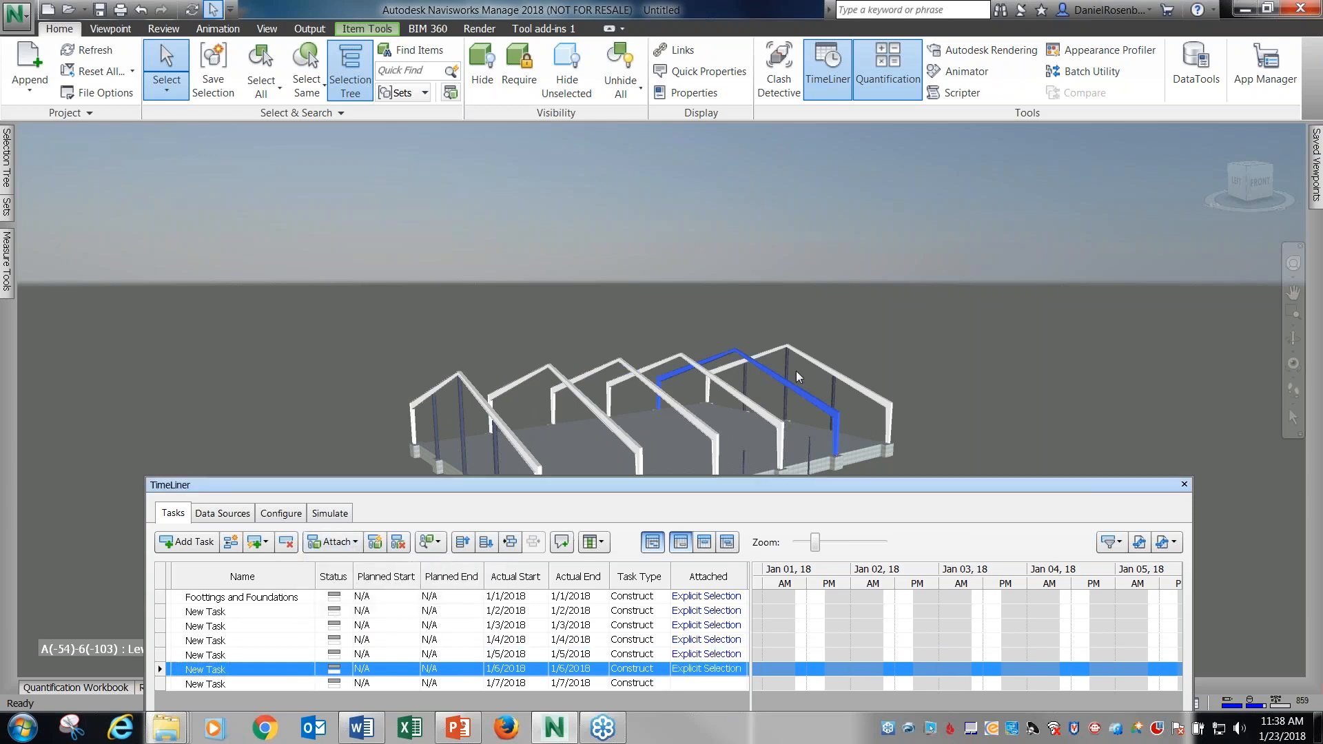
# Attach the sixth and last frame of the building to the New Task dated 1/7/2018.
pyautogui.click(809, 354)
pyautogui.moveTo(686, 482); pyautogui.dragTo(628, 375)
pyautogui.moveTo(480, 136); pyautogui.dragTo(866, 229)
pyautogui.moveTo(692, 221); pyautogui.dragTo(699, 300)
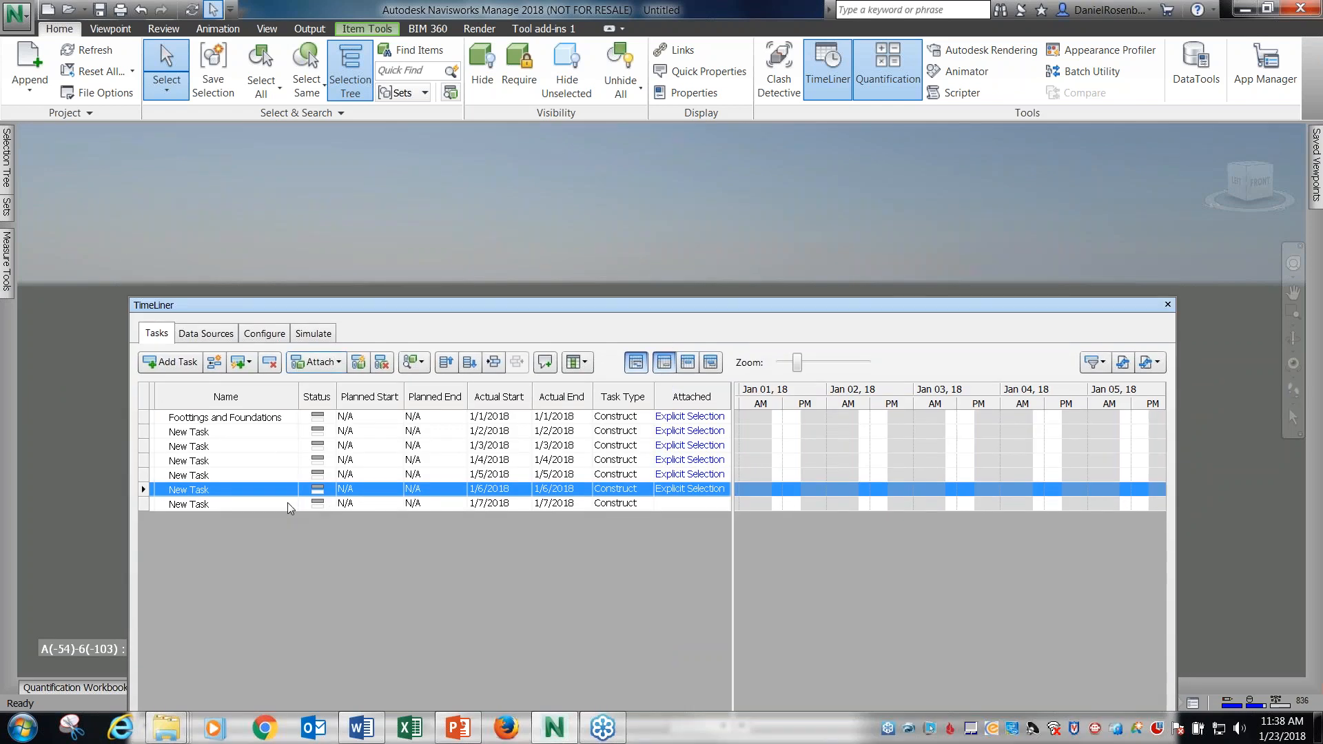
pyautogui.click(275, 503)
pyautogui.click(339, 362)
pyautogui.click(345, 386)
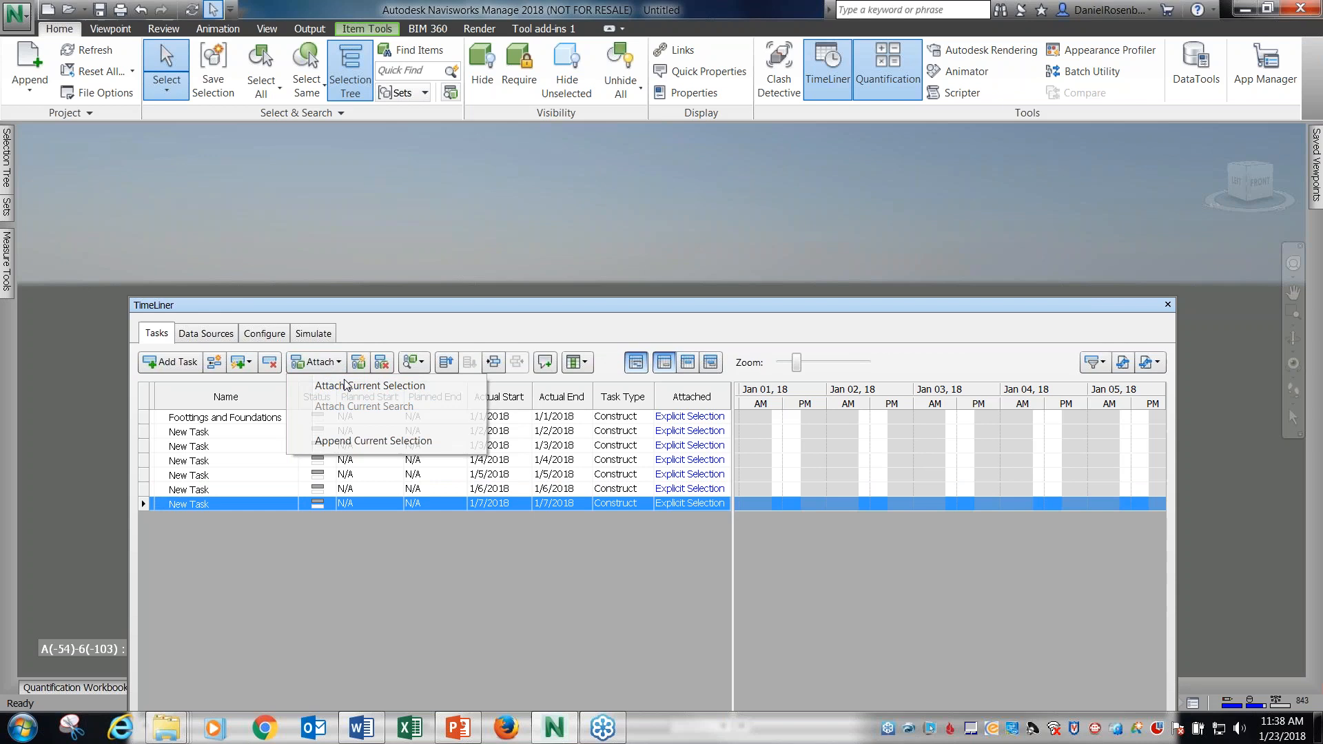
pyautogui.moveTo(600, 300); pyautogui.dragTo(659, 303)
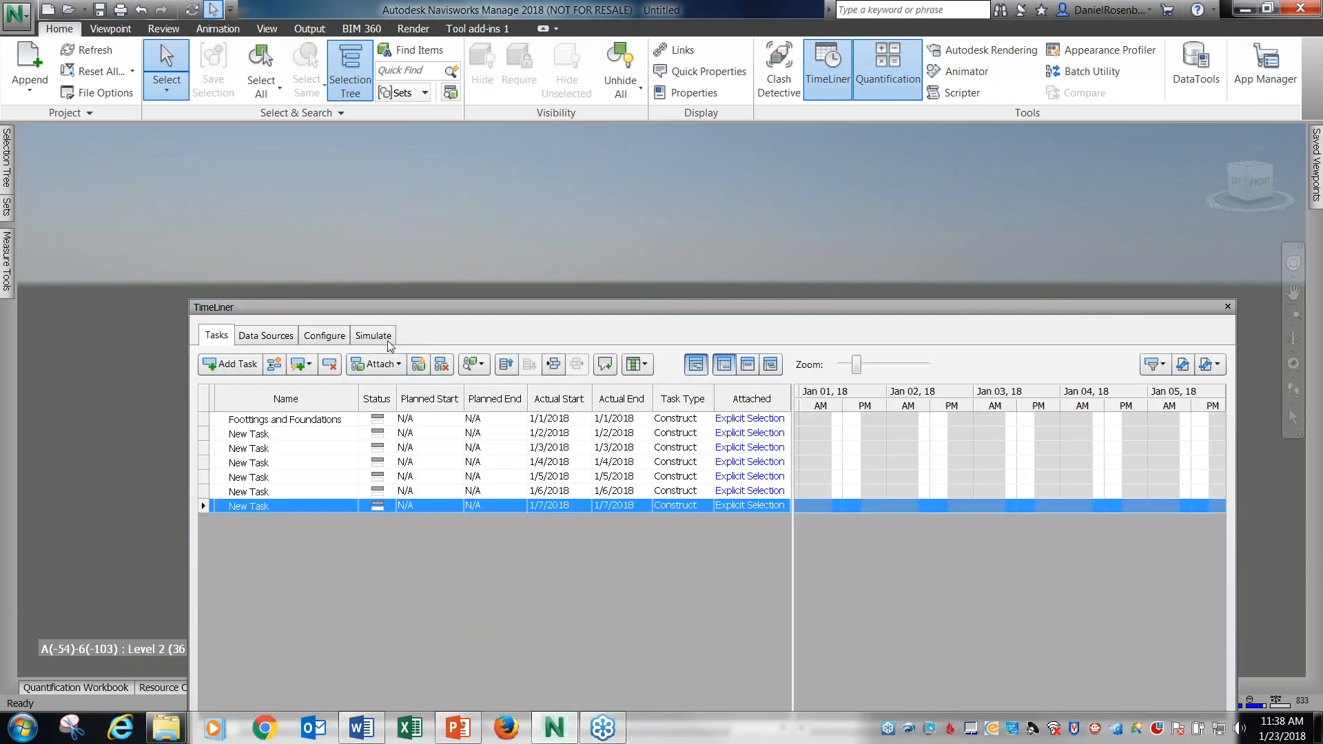
# Set the start appearance of the Construct task type to Model Appearance.
pyautogui.click(336, 337)
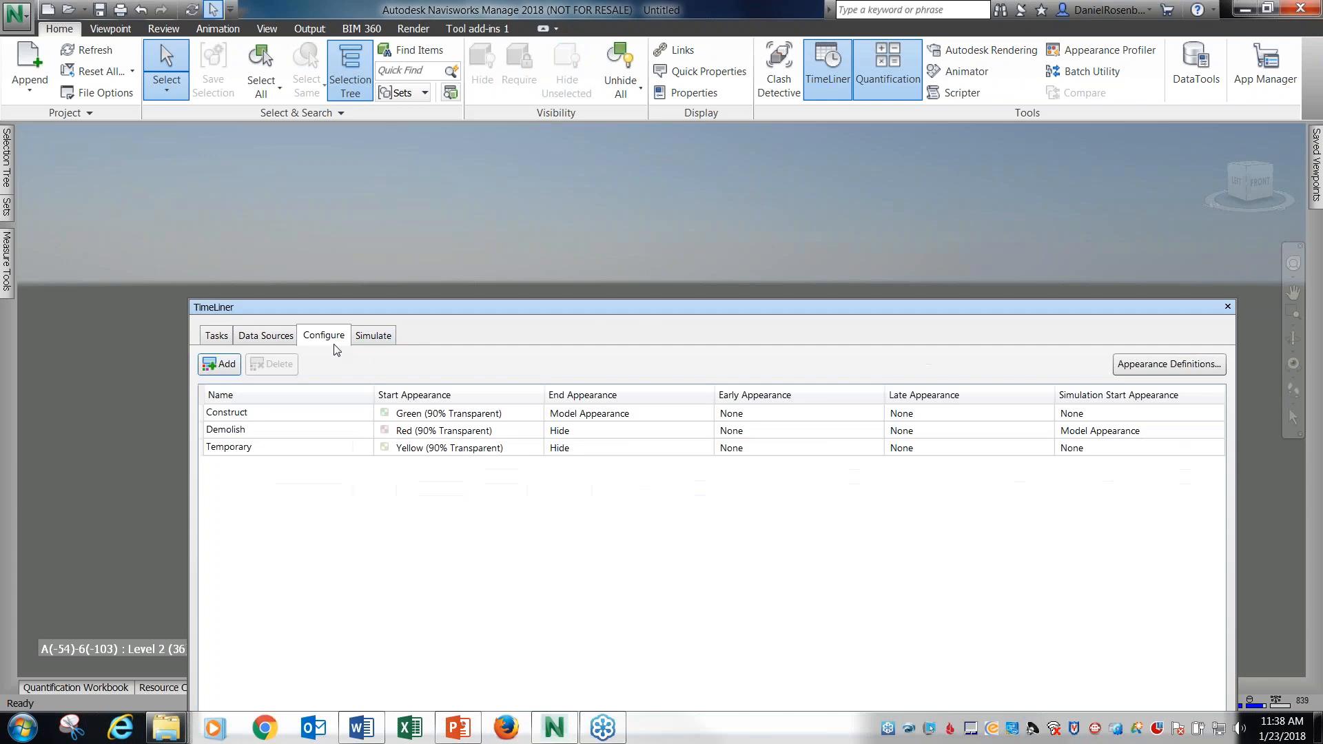
pyautogui.click(534, 415)
pyautogui.click(539, 415)
pyautogui.click(462, 446)
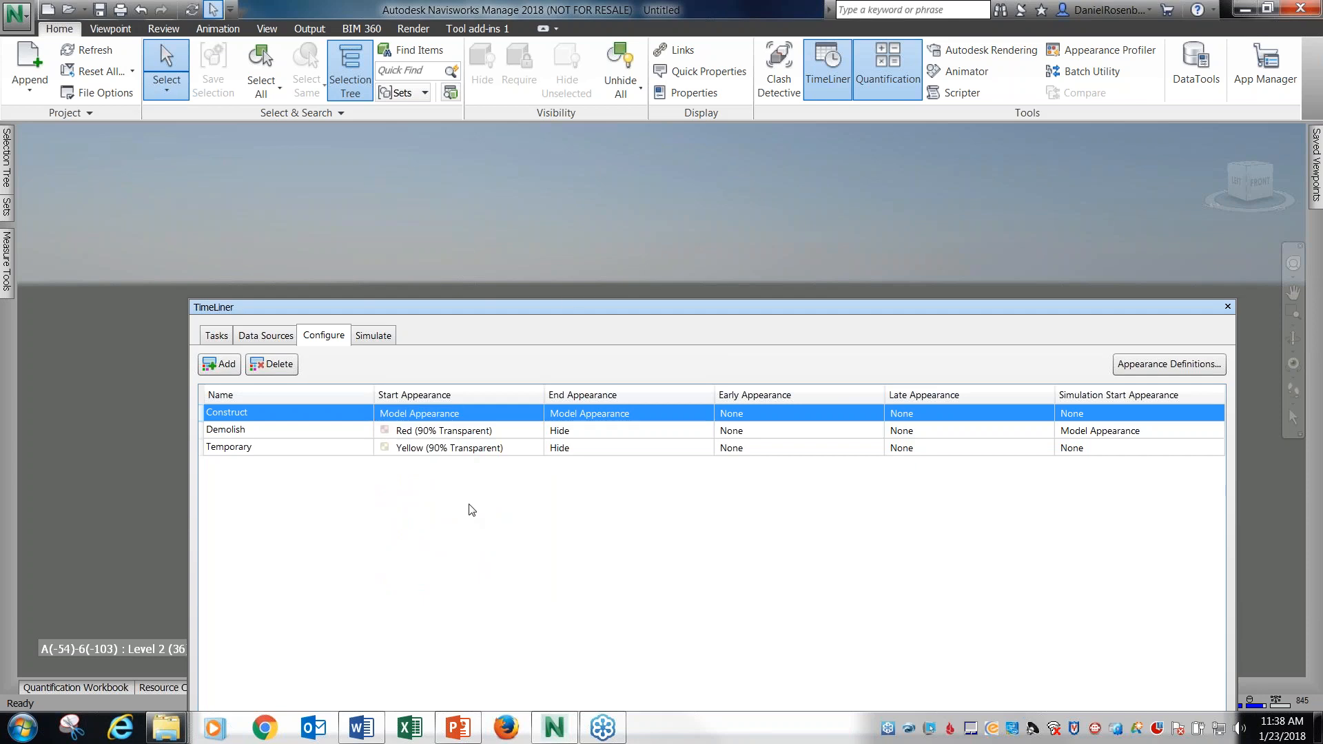
# Override the simulation's start and end dates in the Simulation Settings and set the start time to 1:00:00 AM.
pyautogui.moveTo(568, 307); pyautogui.dragTo(514, 338)
pyautogui.click(333, 372)
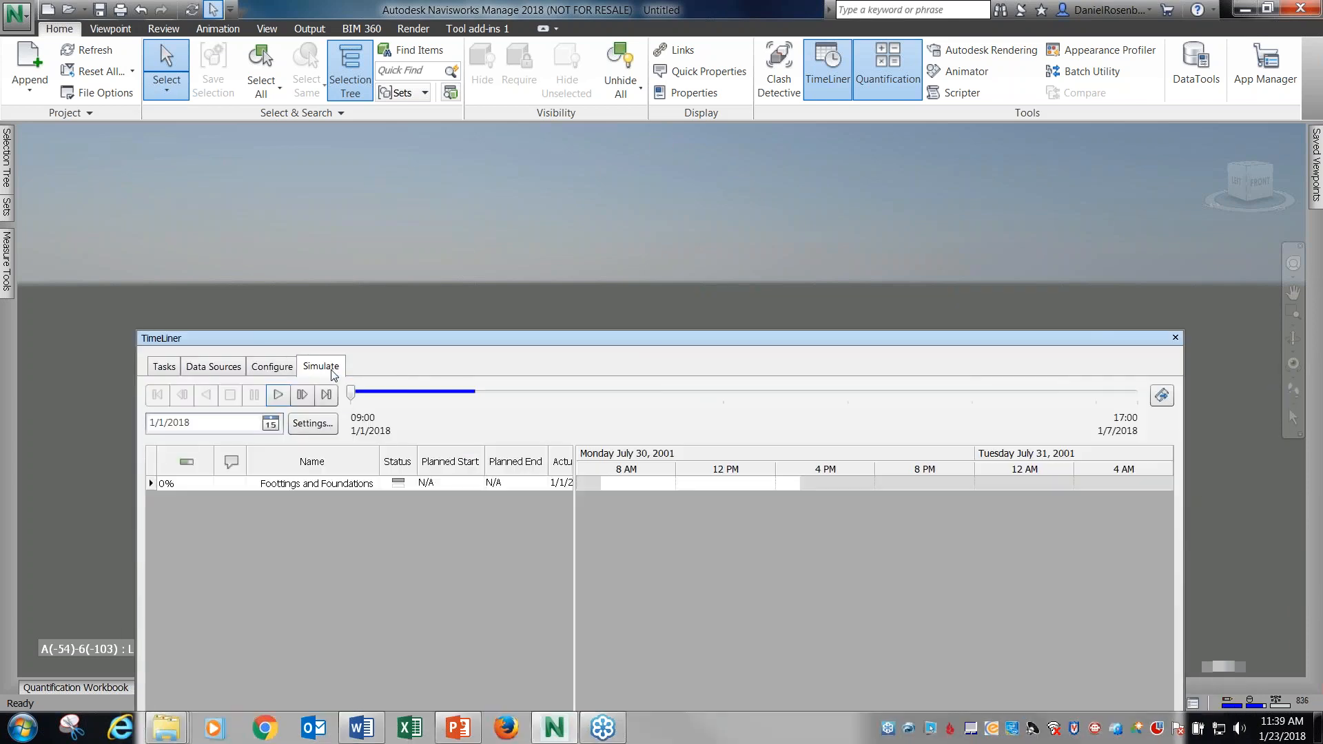
pyautogui.click(330, 424)
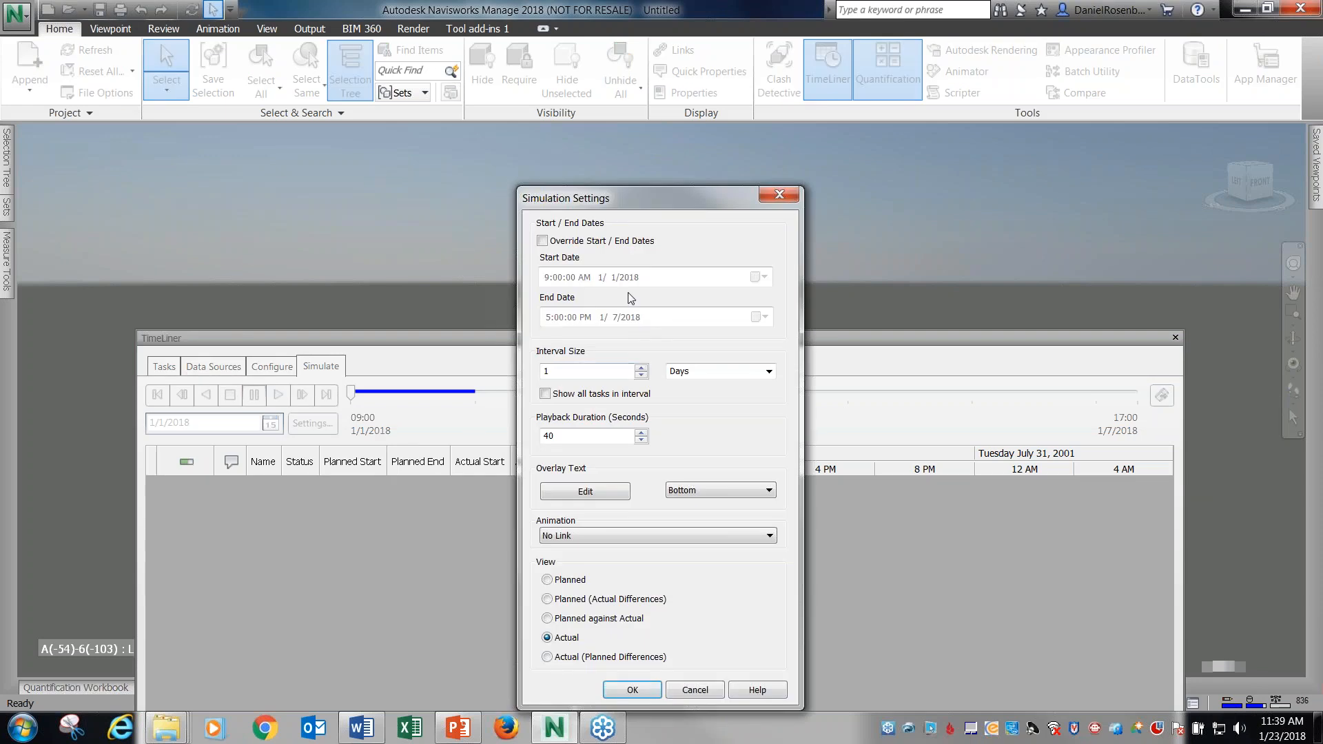
pyautogui.click(580, 243)
pyautogui.click(550, 278)
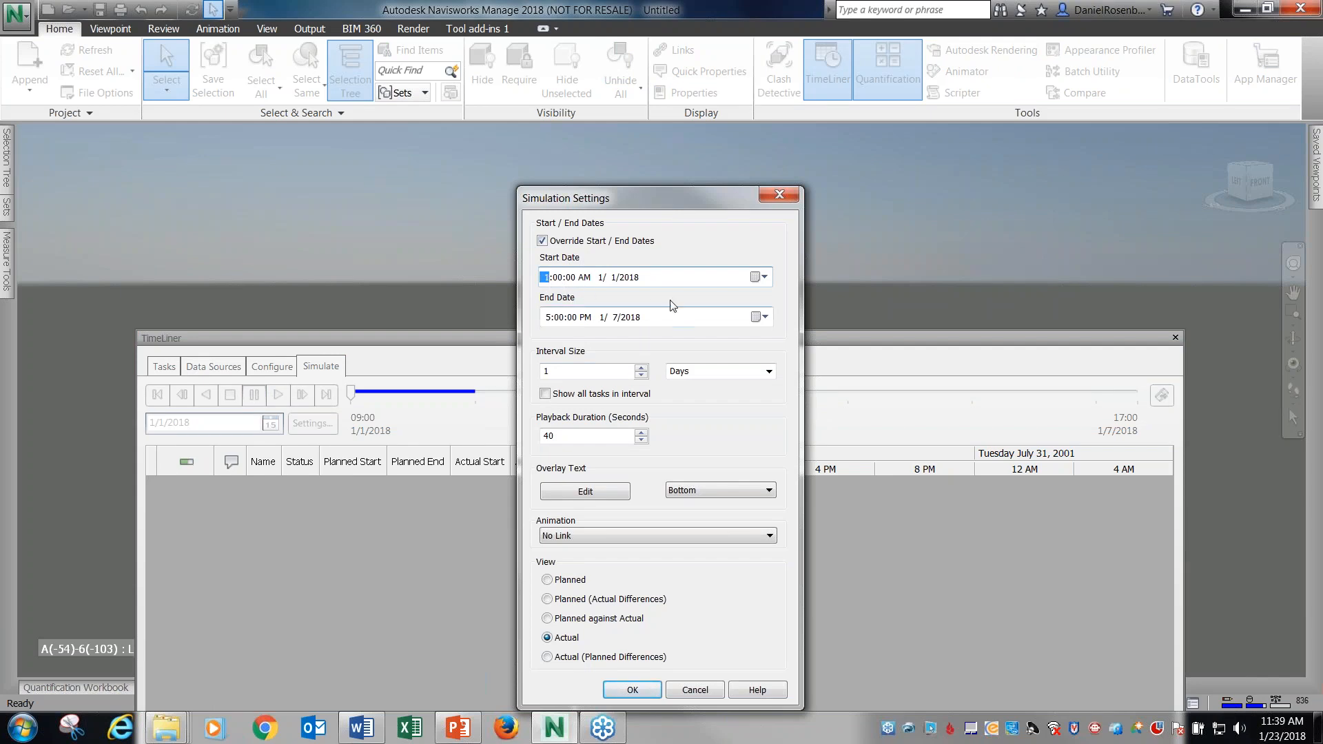
pyautogui.write('1')
pyautogui.click(683, 283)
# Pick 1/7/2018 as the simulation's end date, shorten the playback duration and apply the simulation settings.
pyautogui.click(666, 318)
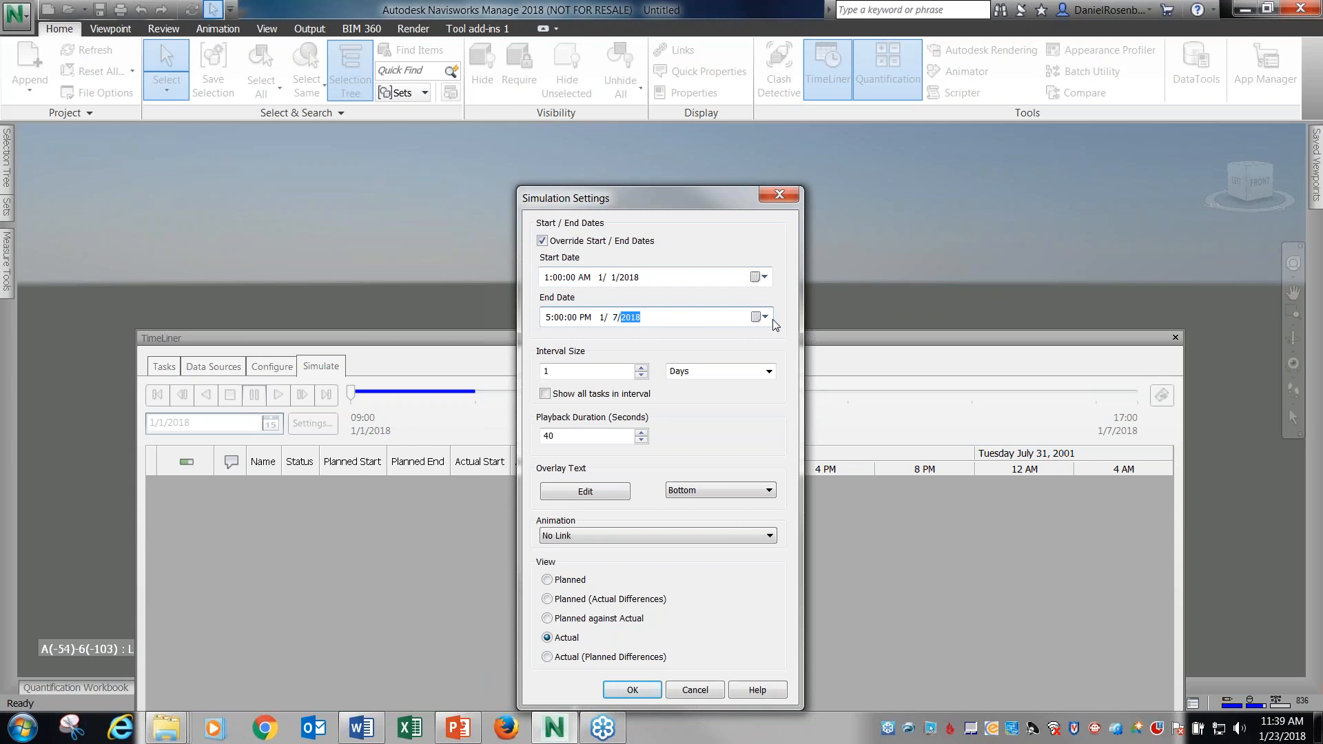
pyautogui.click(764, 317)
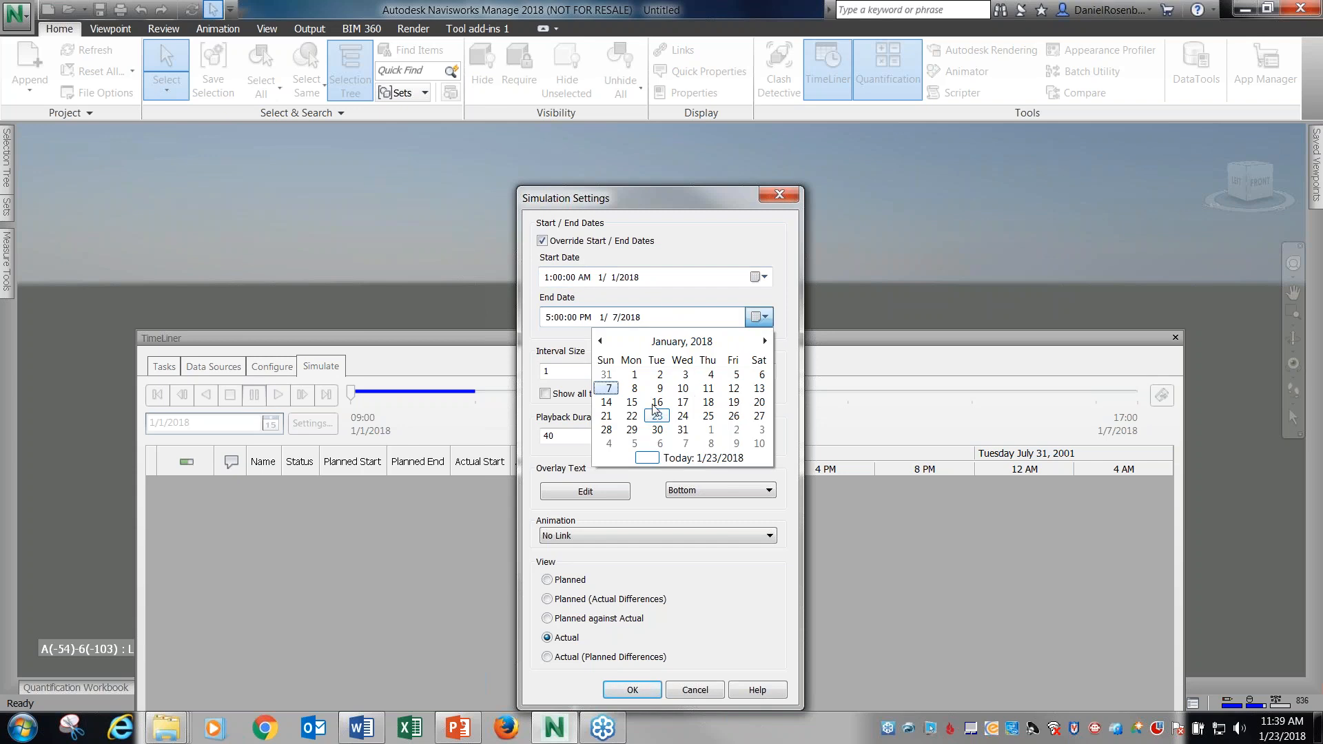
pyautogui.click(616, 388)
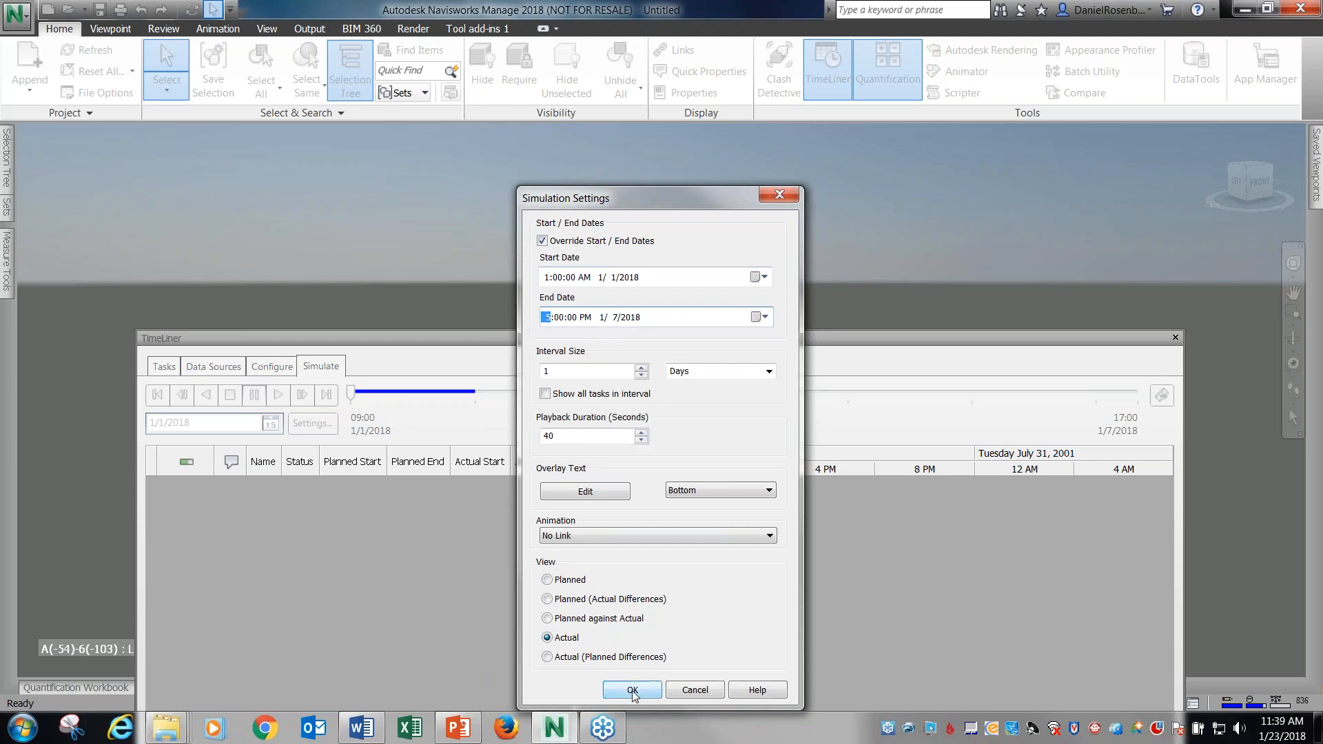
pyautogui.doubleClick(547, 437)
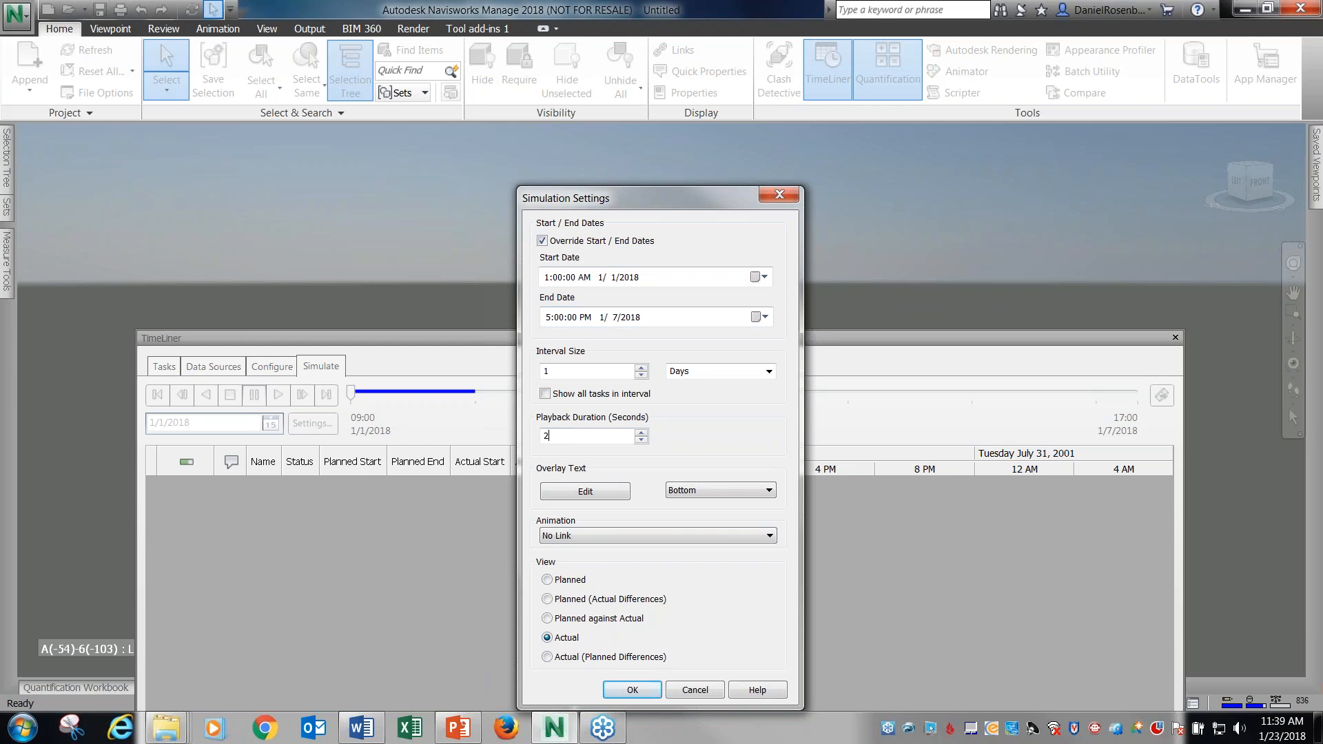
pyautogui.click(632, 689)
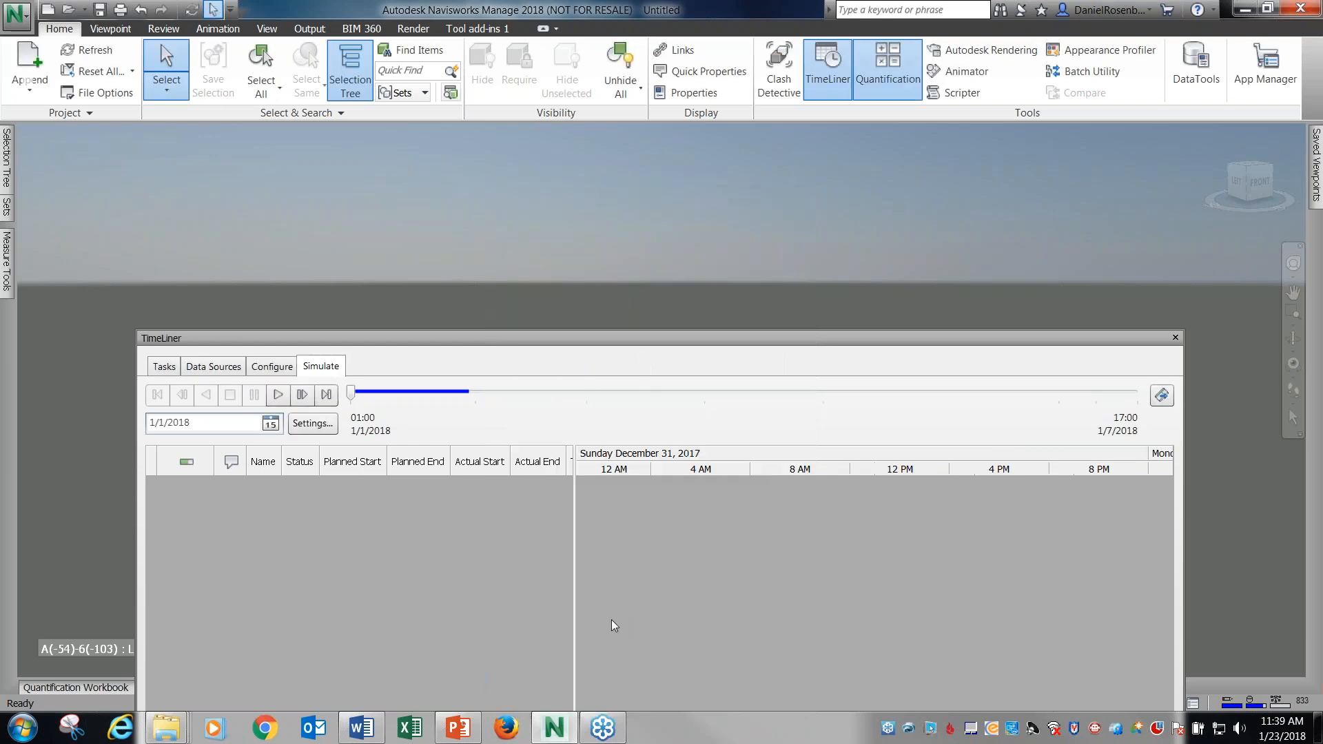
# Play the construction simulation from the start with the model in view.
pyautogui.moveTo(652, 334); pyautogui.dragTo(644, 521)
pyautogui.click(269, 583)
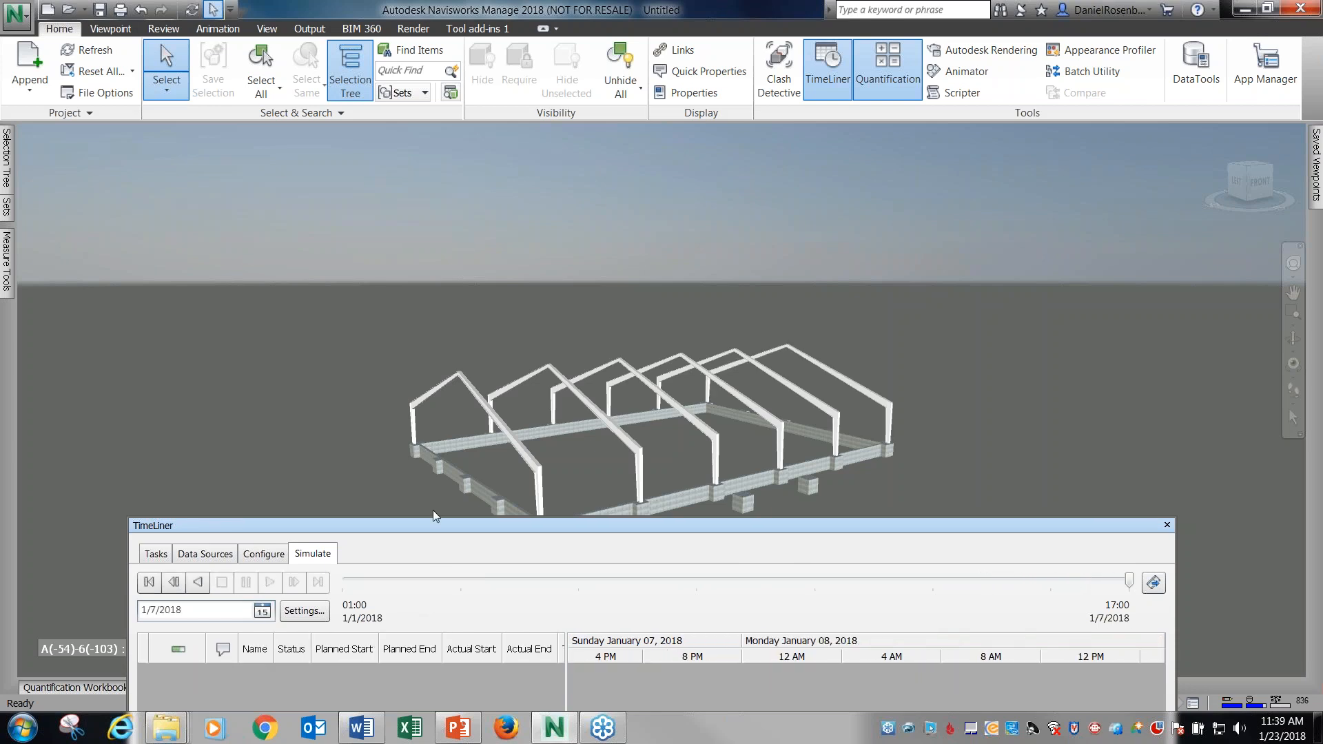
pyautogui.moveTo(363, 528); pyautogui.dragTo(373, 435)
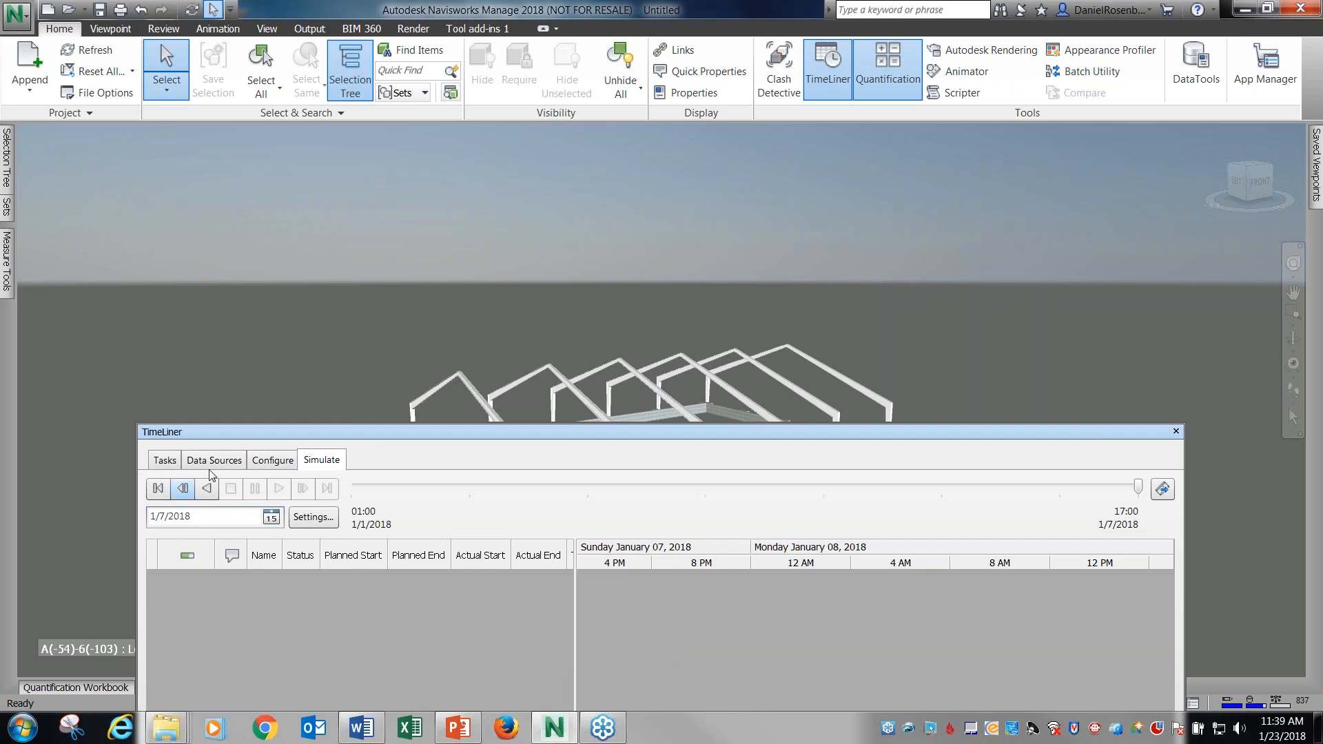
# Save the project in the 03 Timeliner folder as 2018-Timeliner.
pyautogui.click(100, 9)
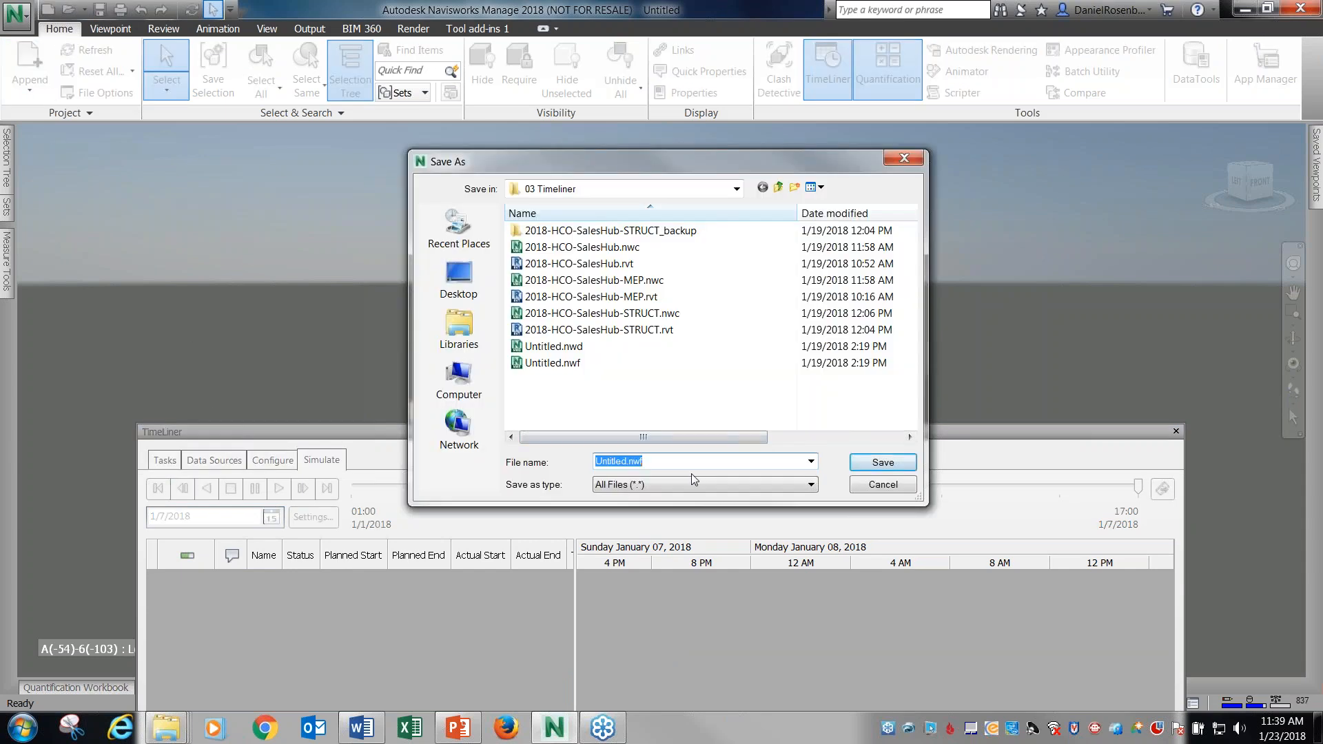
pyautogui.write('2018')
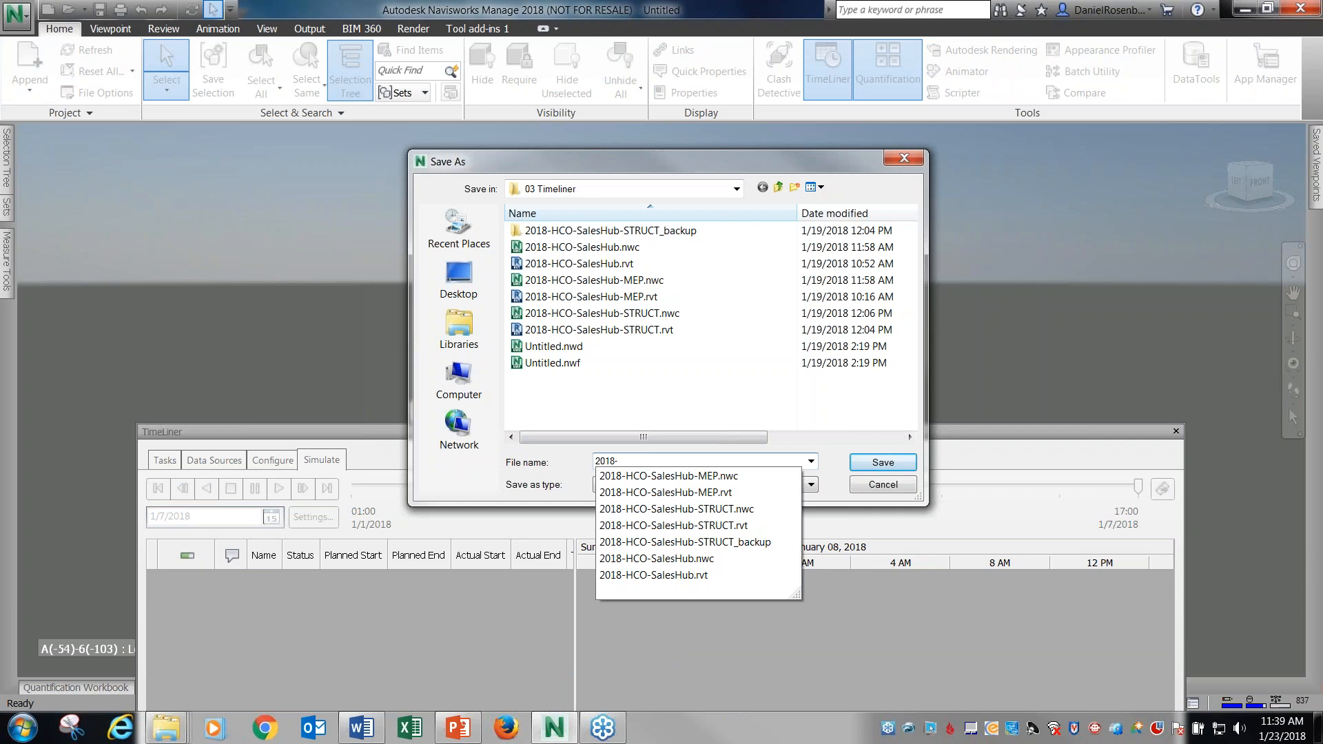
pyautogui.write('-Timeliner')
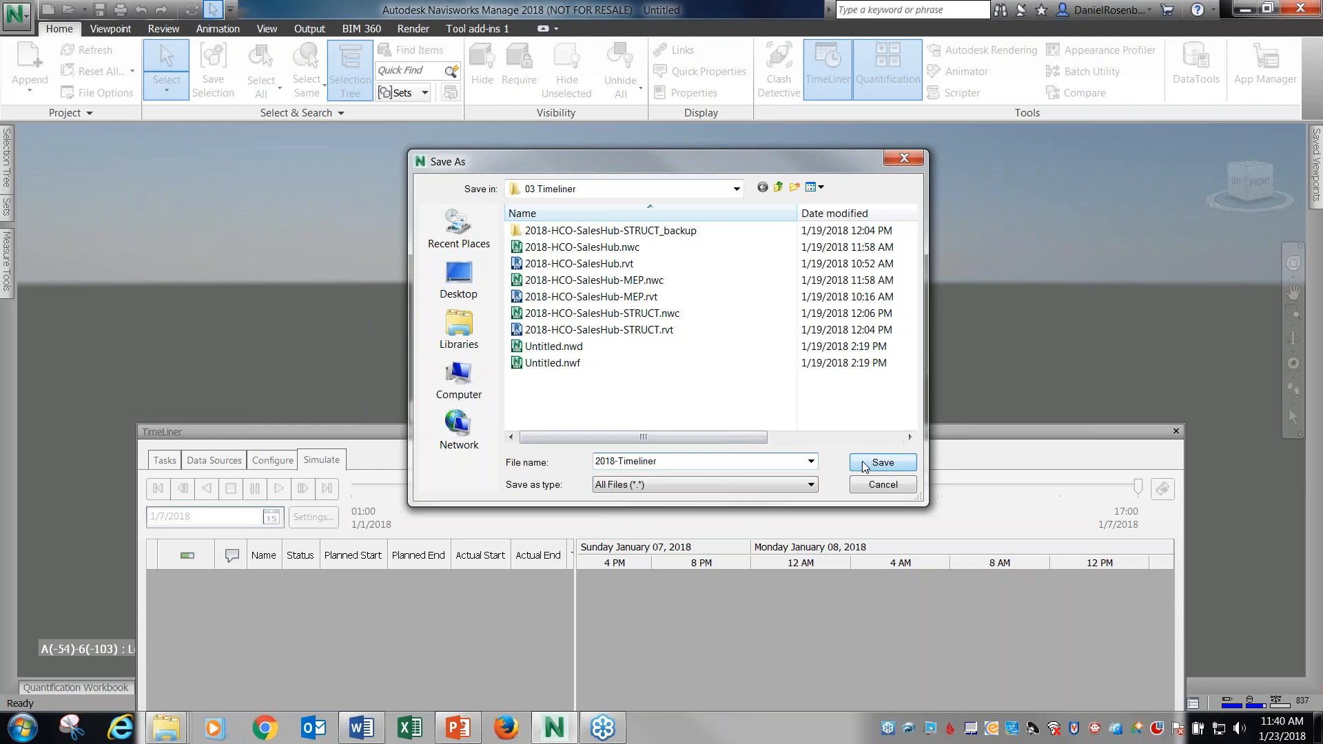
pyautogui.click(883, 462)
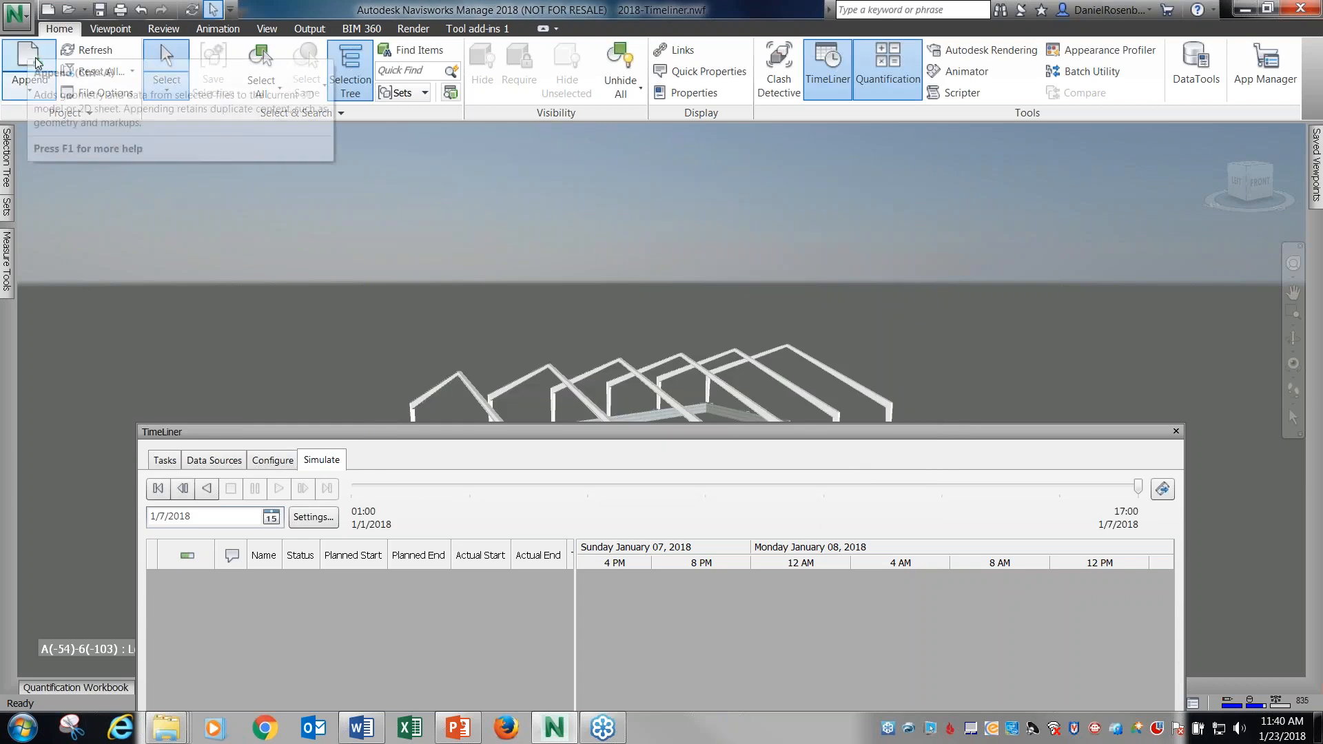
# Open the existing Untitled.nwf file from the 03 Timeliner folder.
pyautogui.click(17, 14)
pyautogui.click(58, 90)
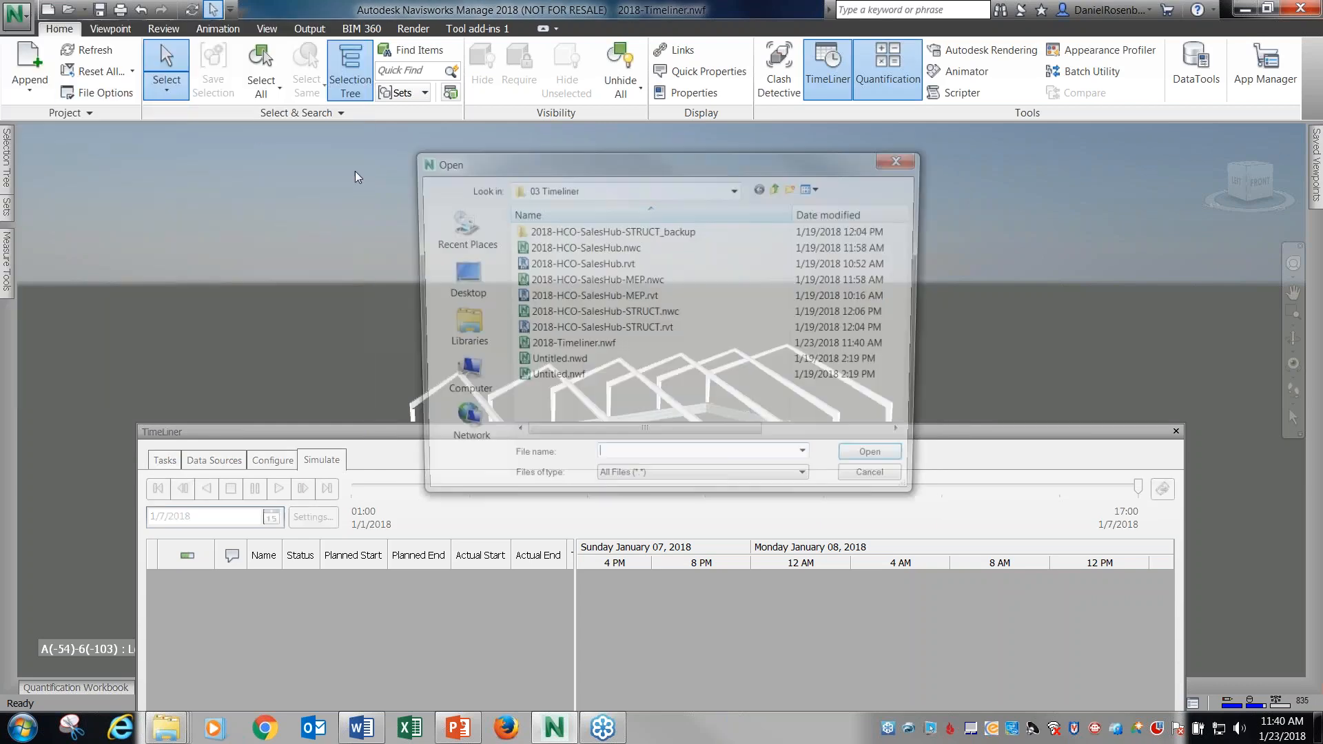
pyautogui.click(778, 186)
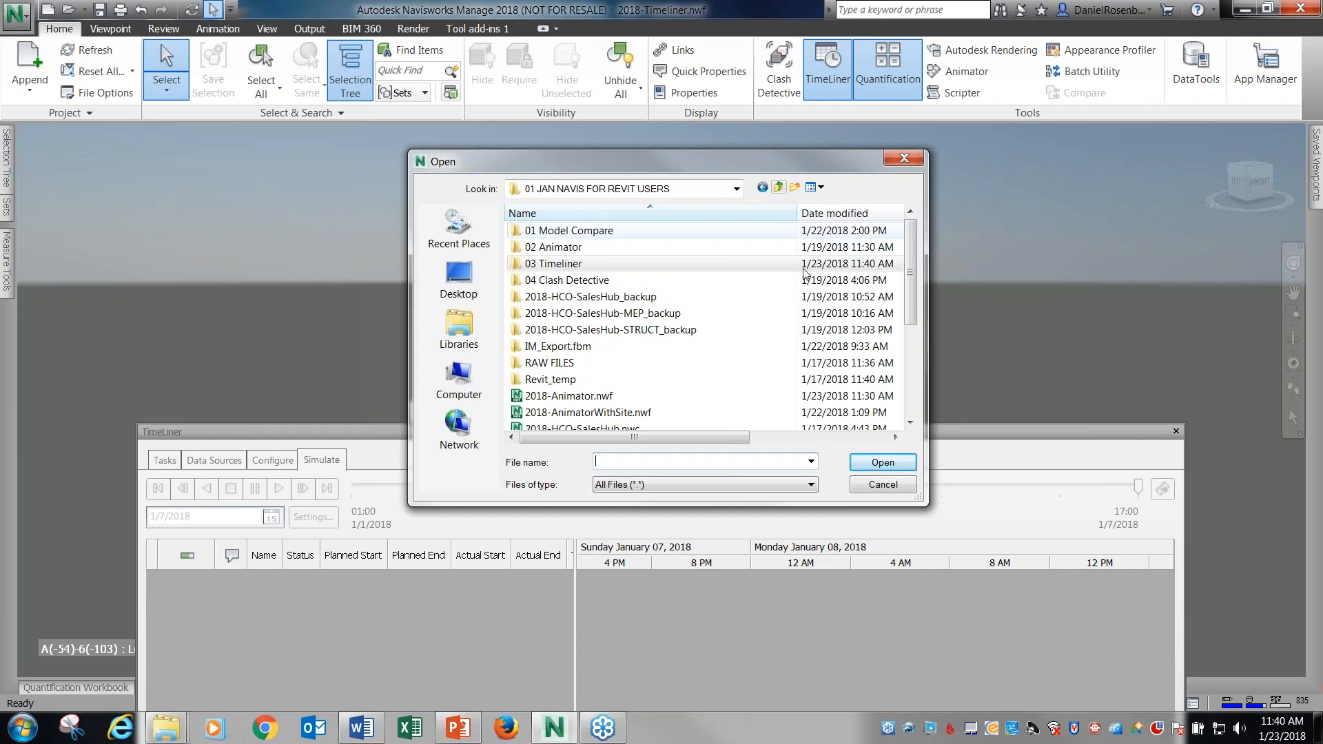
pyautogui.scroll(-4, 910, 238)
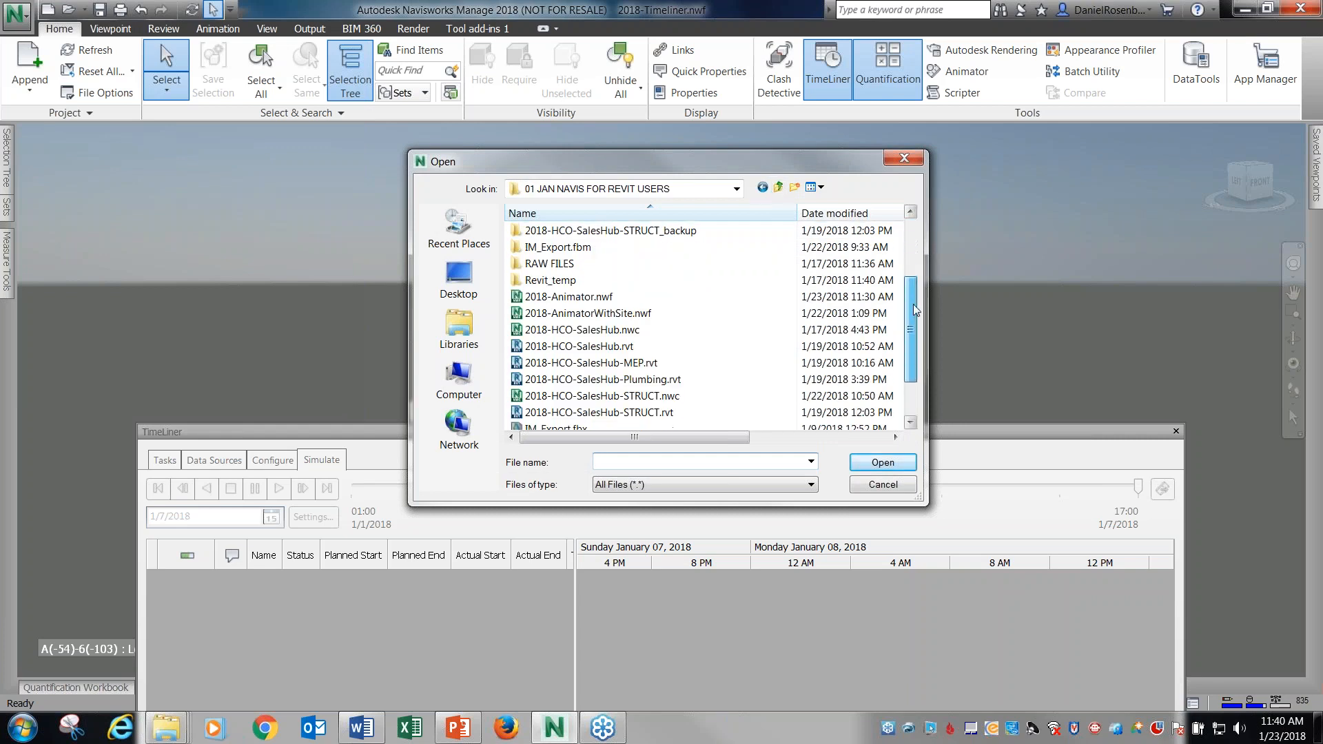
pyautogui.scroll(2, 928, 337)
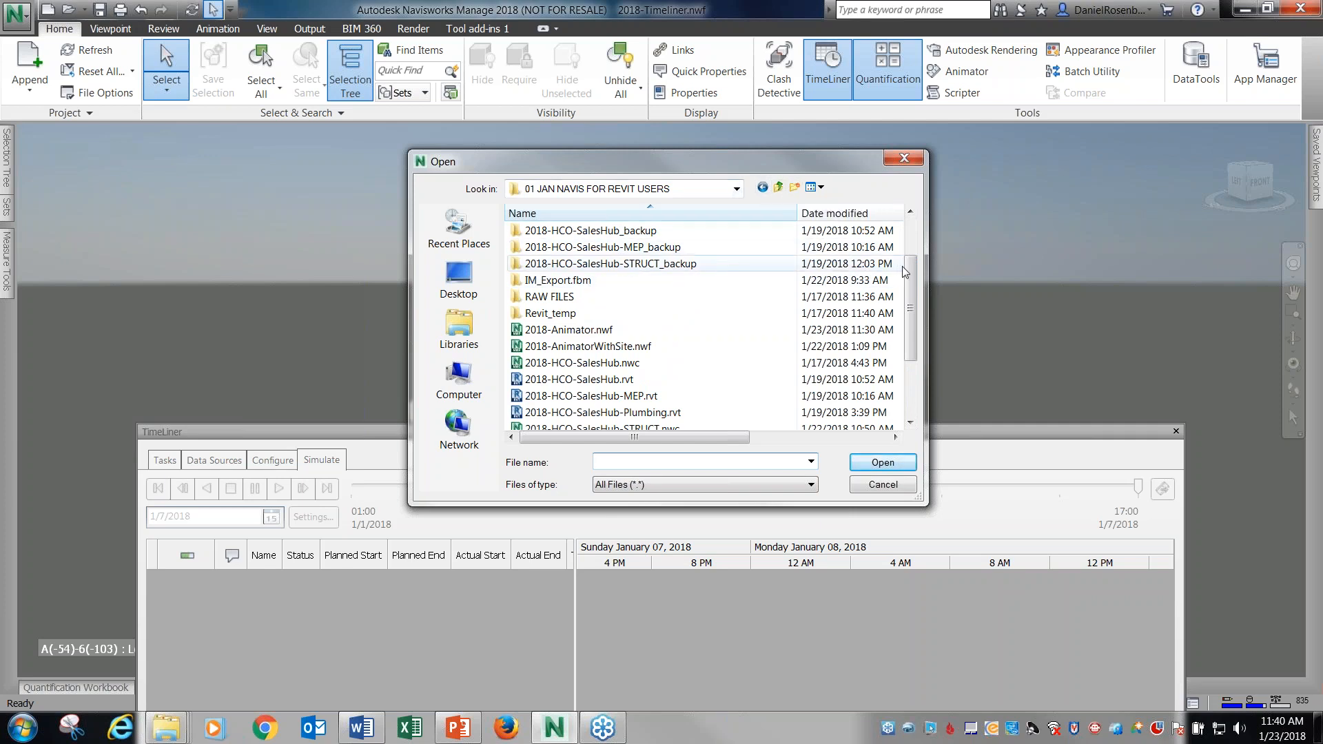
pyautogui.scroll(2, 901, 272)
pyautogui.doubleClick(594, 265)
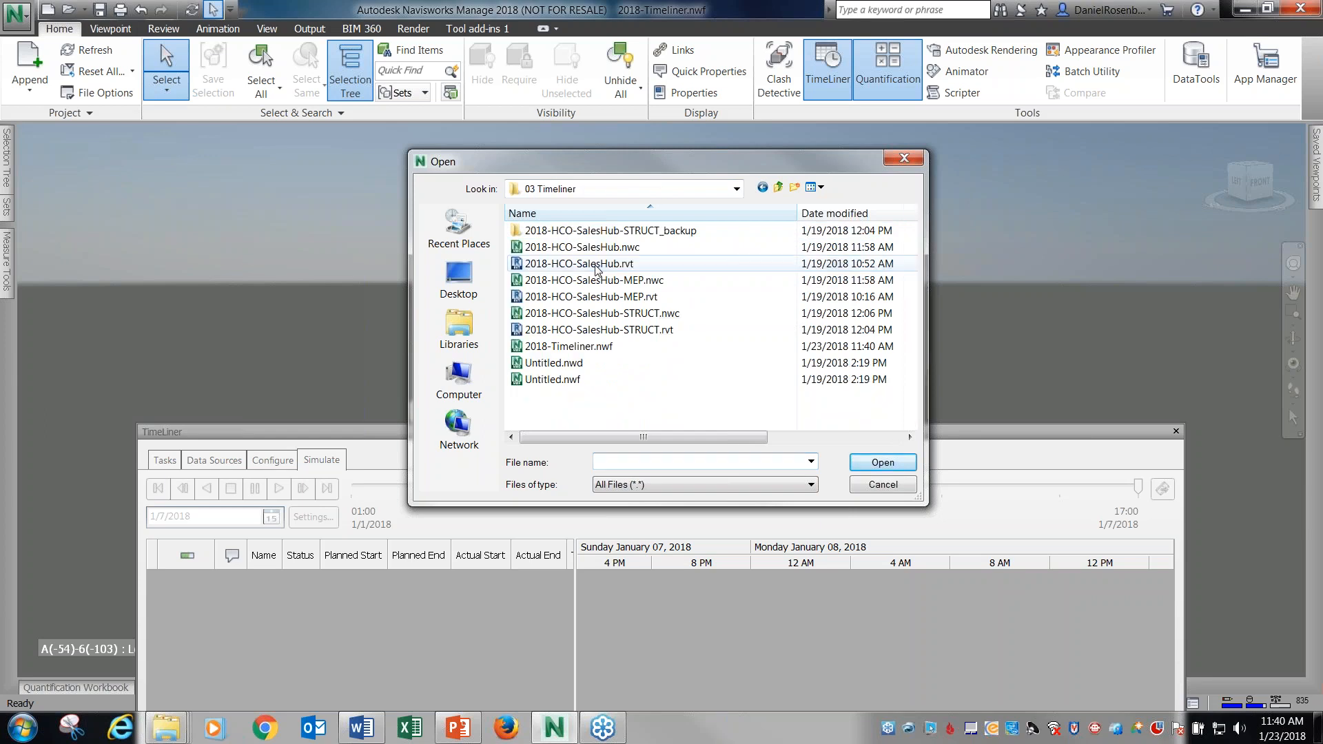
pyautogui.click(555, 379)
pyautogui.click(881, 462)
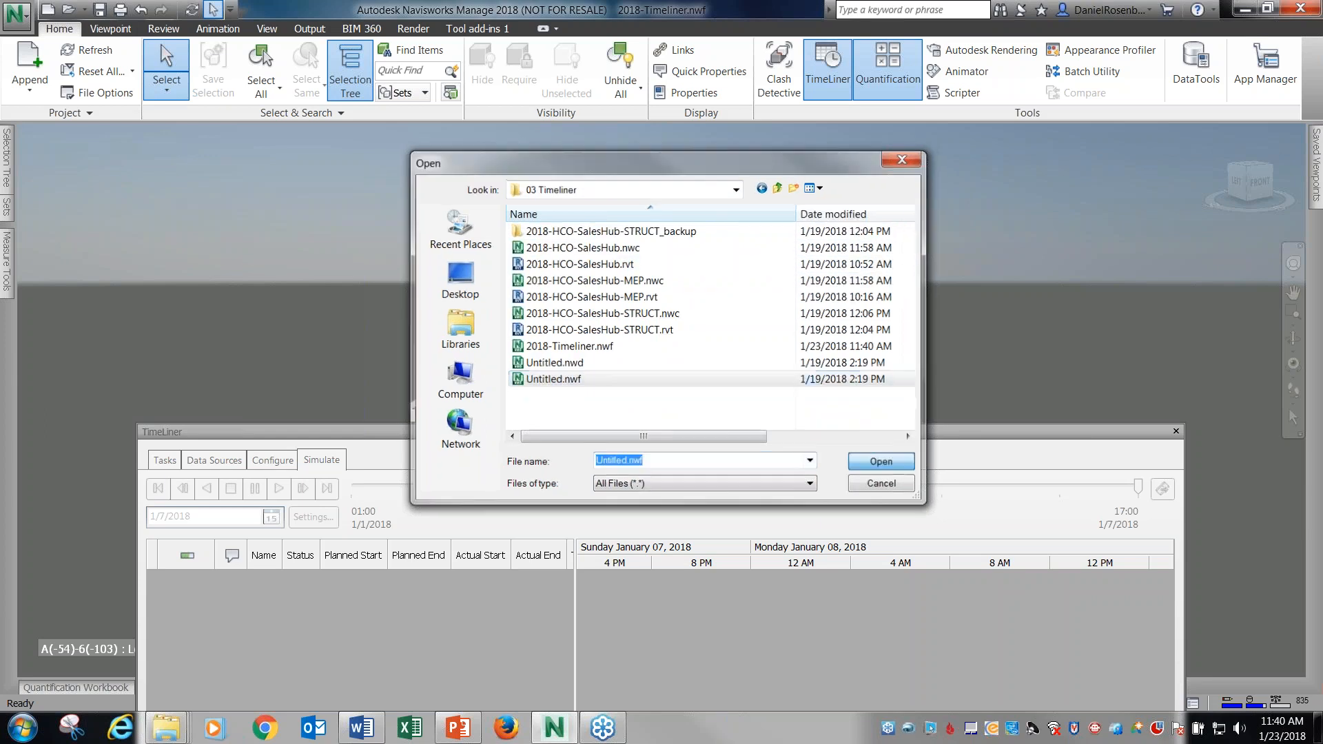
# Review the opened project's TimeLiner task list, including its dates, task types and attachments.
pyautogui.moveTo(998, 432); pyautogui.dragTo(960, 311)
pyautogui.click(127, 340)
pyautogui.moveTo(369, 312); pyautogui.dragTo(419, 211)
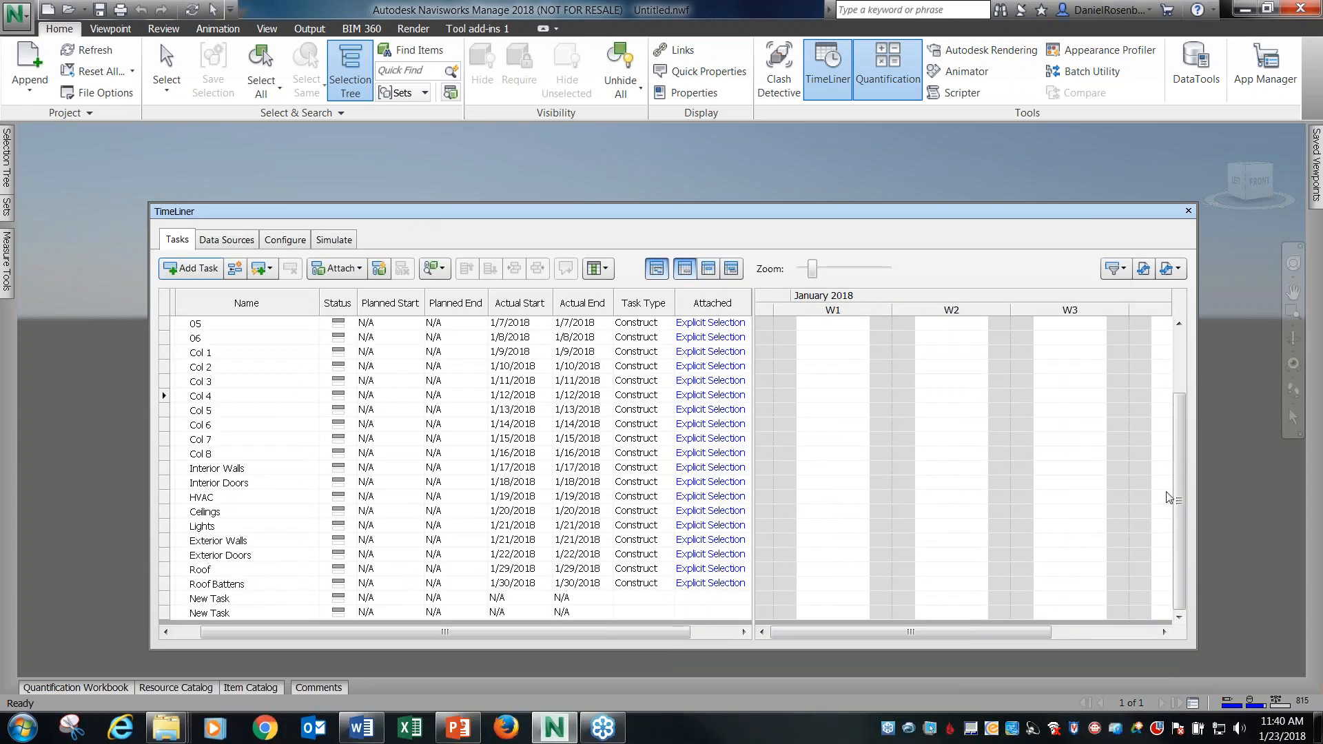
pyautogui.moveTo(1178, 487); pyautogui.dragTo(1194, 380)
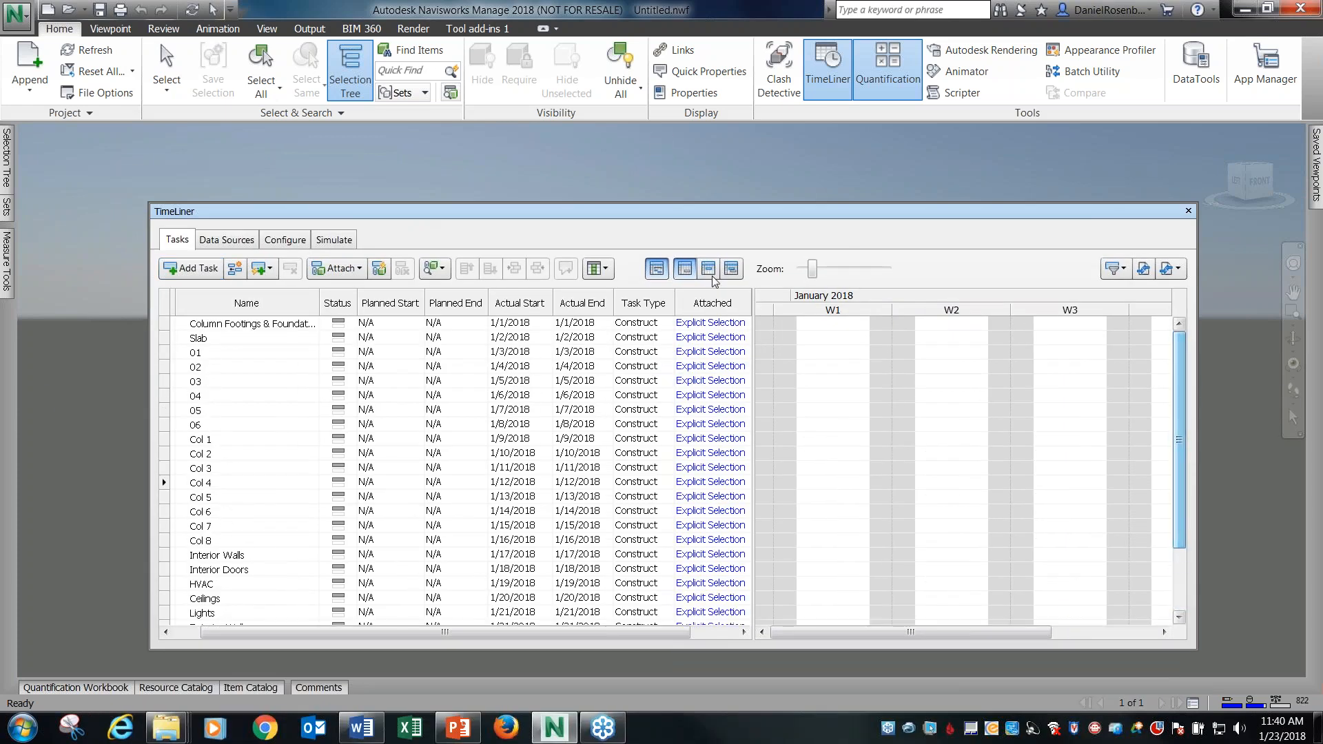
# Play the full-building TimeLiner simulation from the start with the model in view, using Constrained Orbit to turn the building.
pyautogui.moveTo(674, 212); pyautogui.dragTo(660, 619)
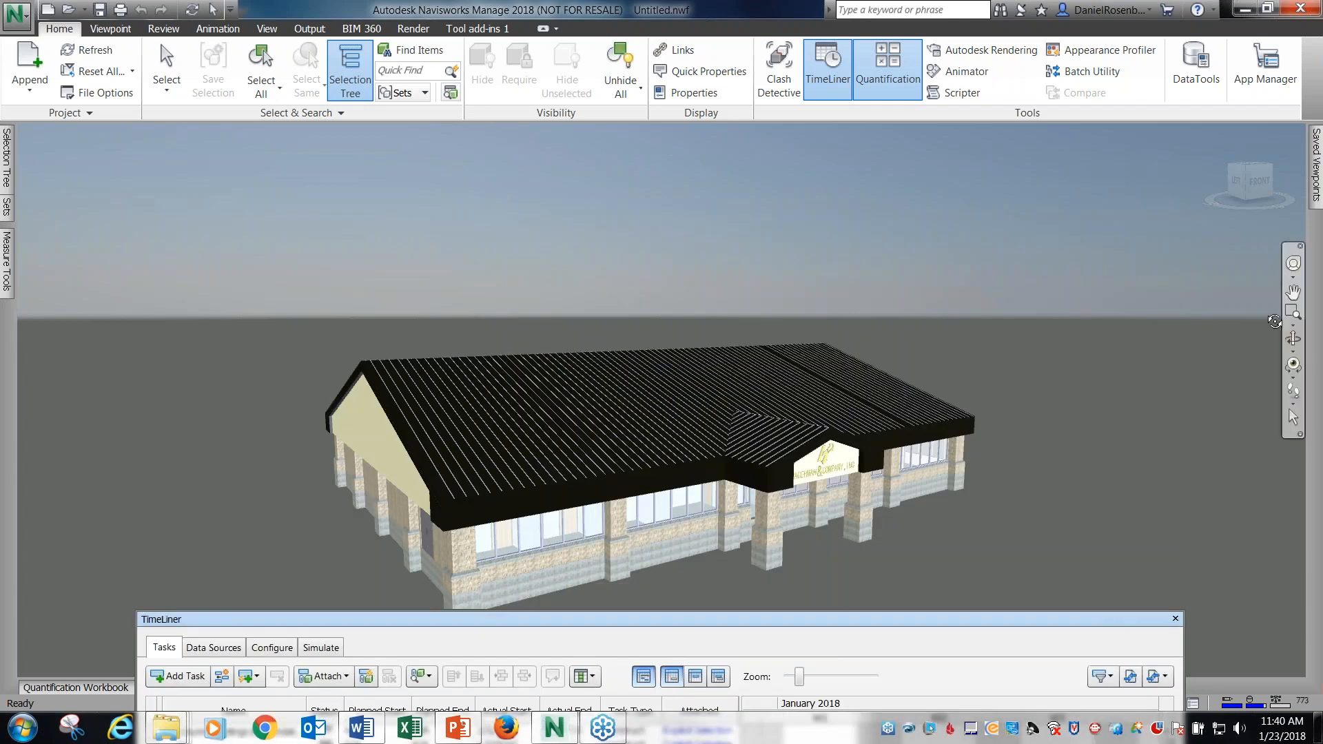
pyautogui.click(1291, 353)
pyautogui.click(1292, 356)
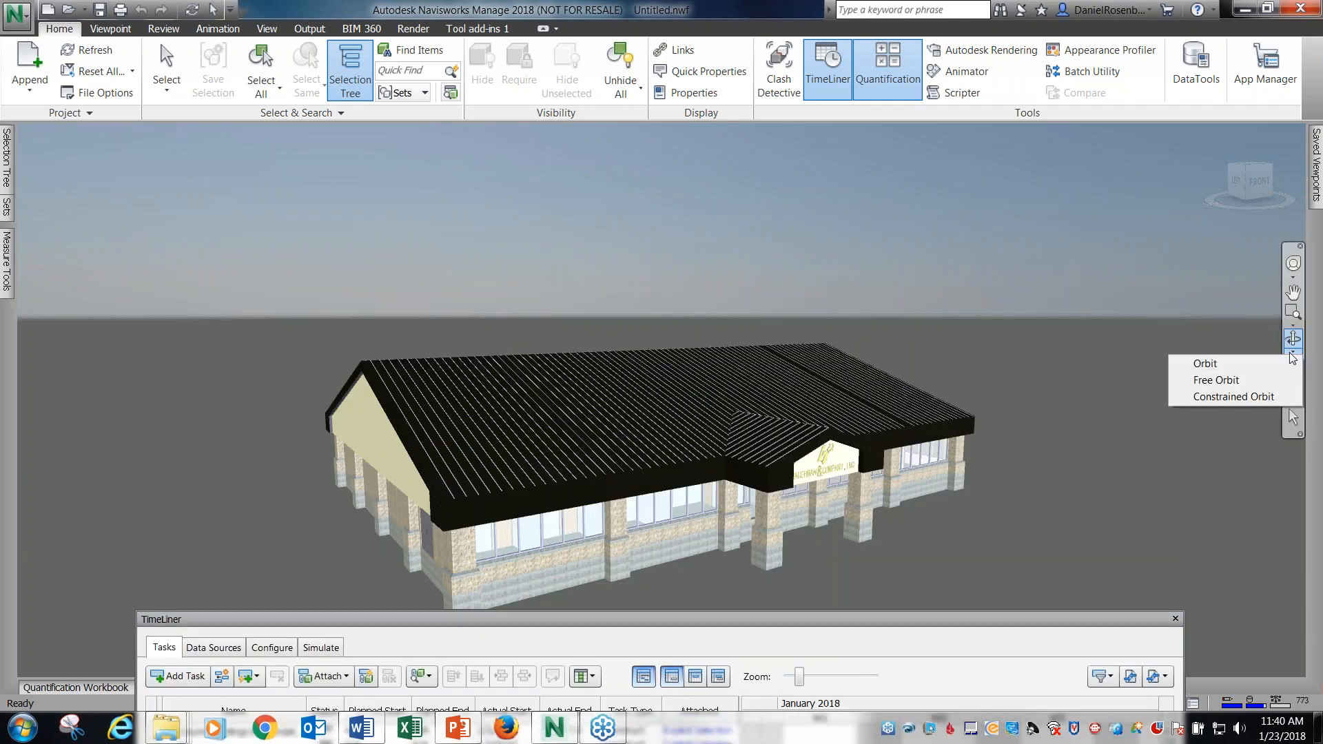
pyautogui.click(1233, 397)
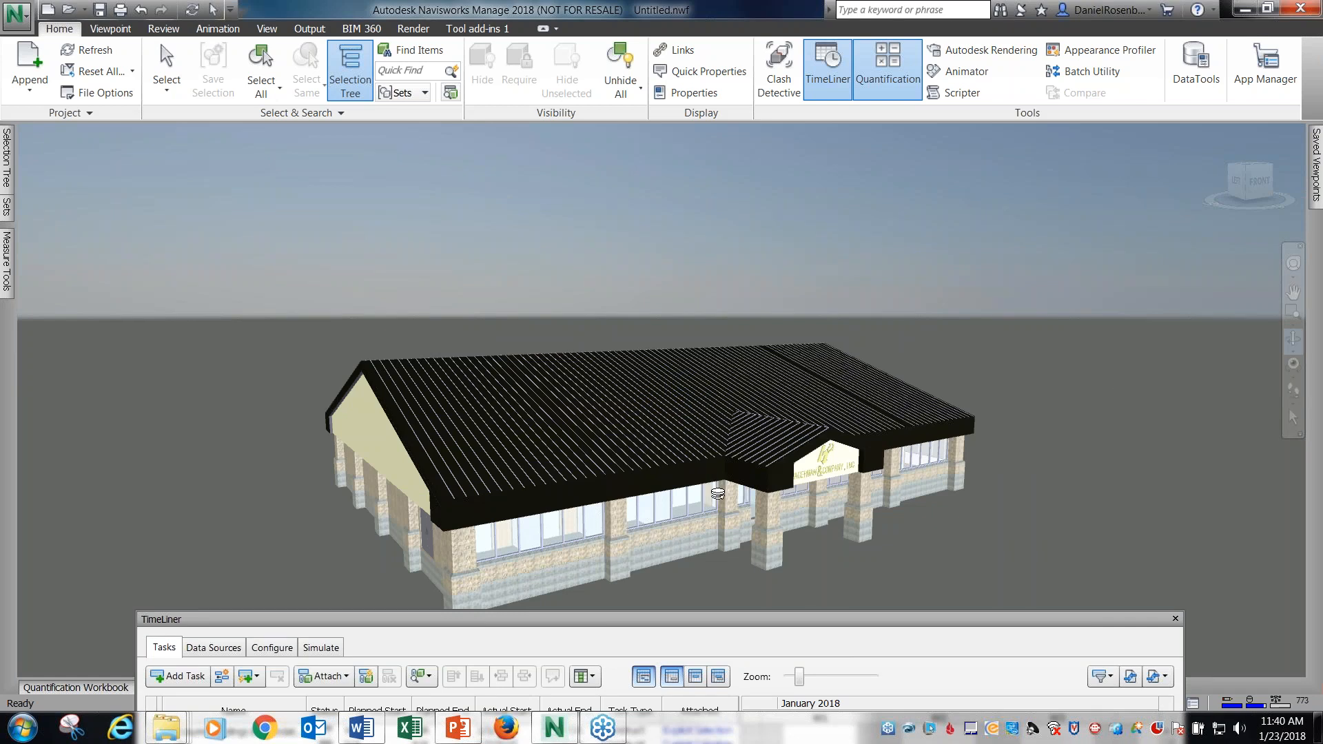
pyautogui.keyDown('shift'); pyautogui.moveTo(688, 544); pyautogui.dragTo(585, 566, button='middle'); pyautogui.keyUp('shift')
pyautogui.moveTo(601, 621); pyautogui.dragTo(559, 539)
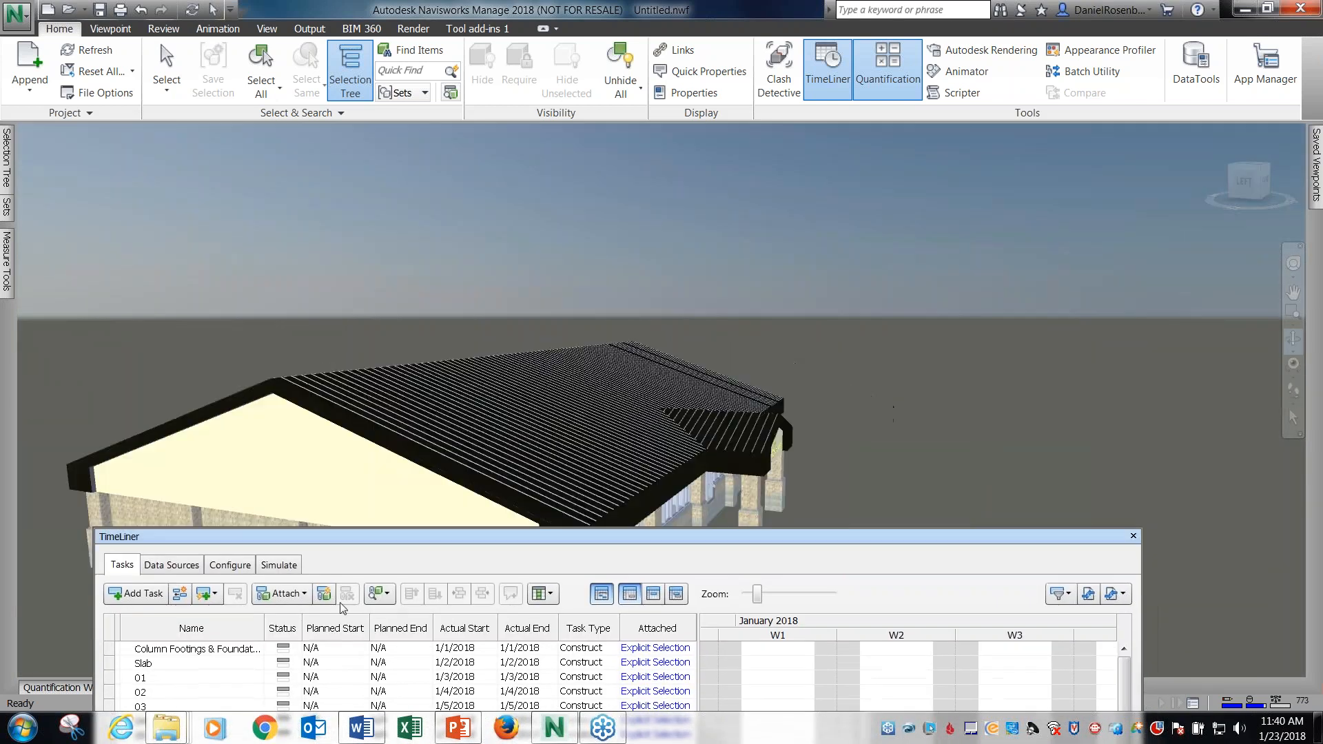
pyautogui.click(266, 571)
pyautogui.click(235, 594)
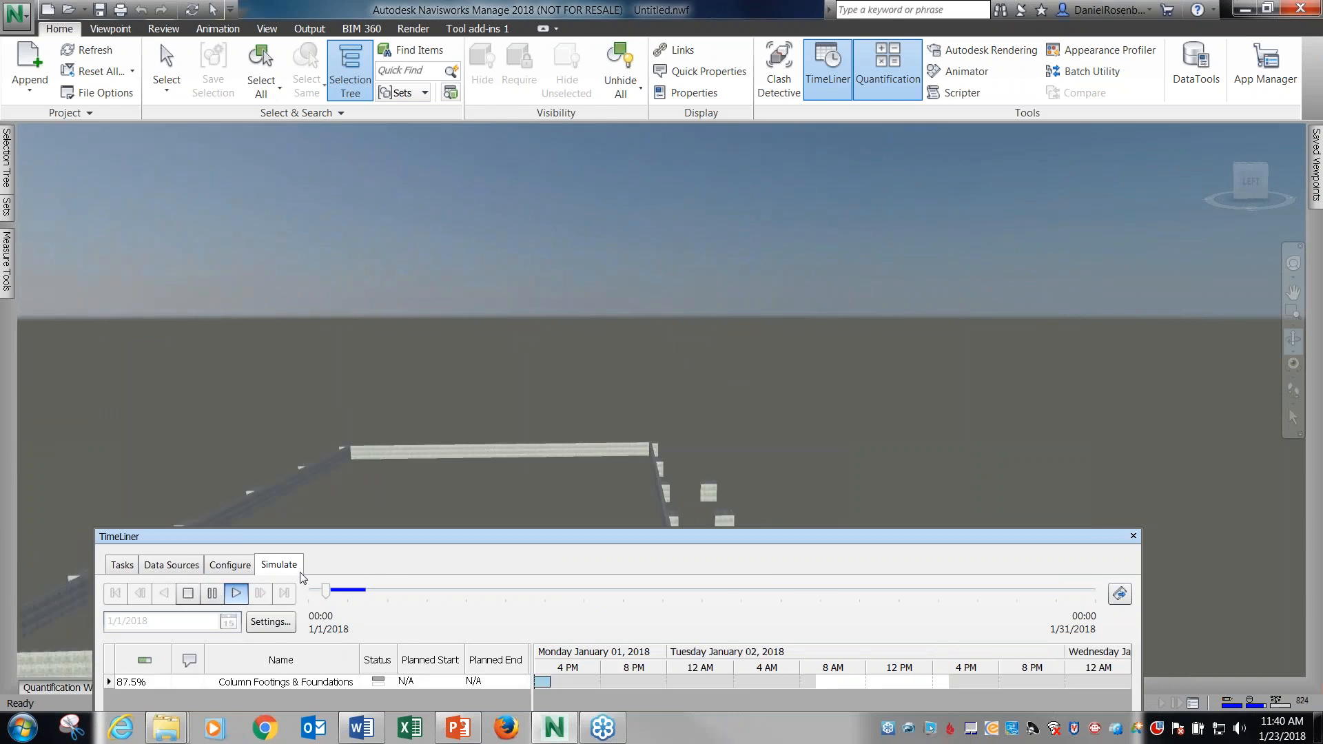
pyautogui.moveTo(432, 541); pyautogui.dragTo(434, 682)
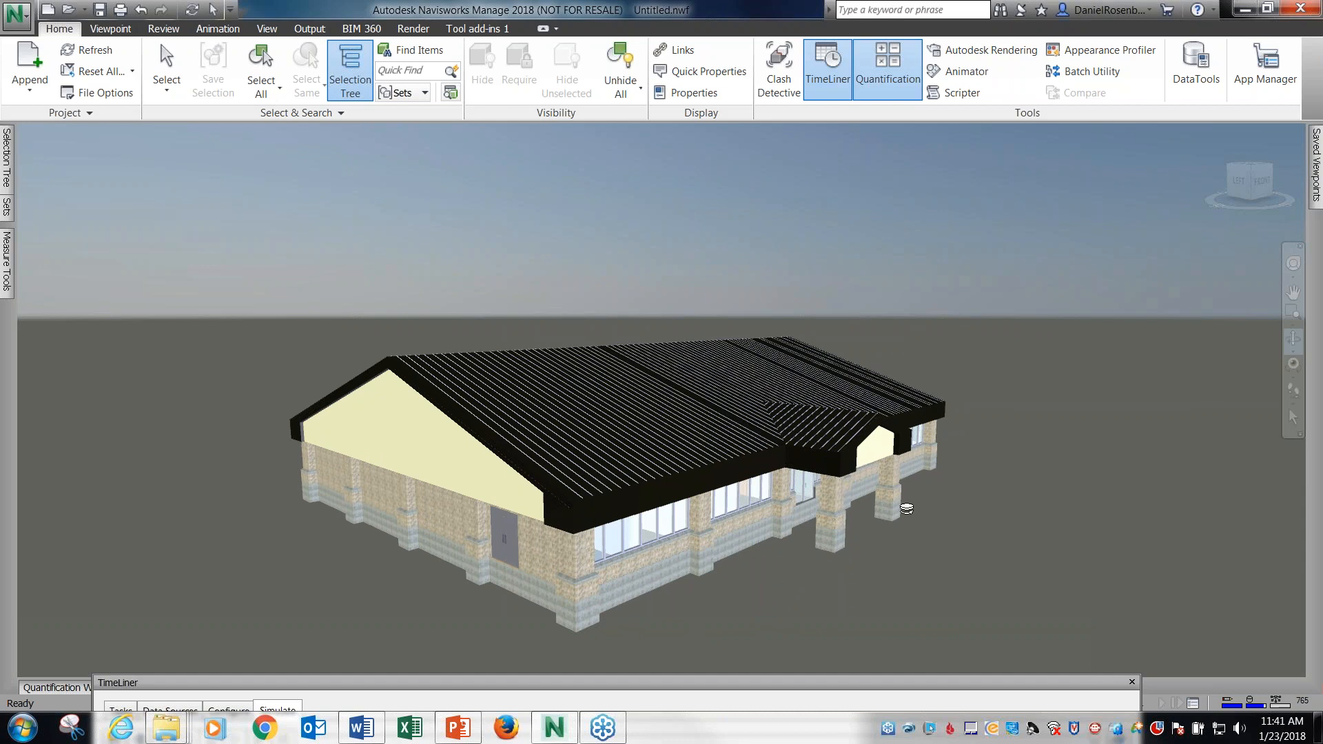
pyautogui.moveTo(900, 506); pyautogui.dragTo(1011, 488)
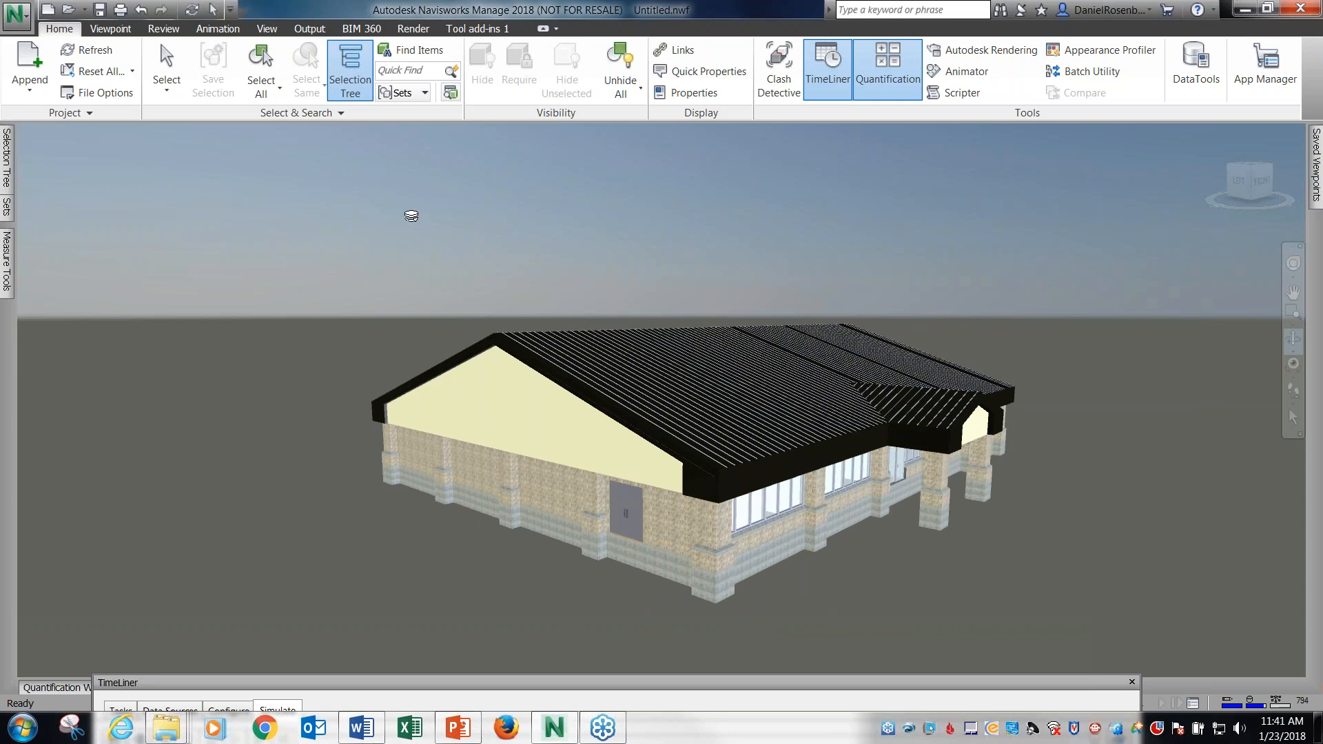
# Start a new empty project and close the TimeLiner window.
pyautogui.click(464, 683)
pyautogui.moveTo(463, 685); pyautogui.dragTo(463, 339)
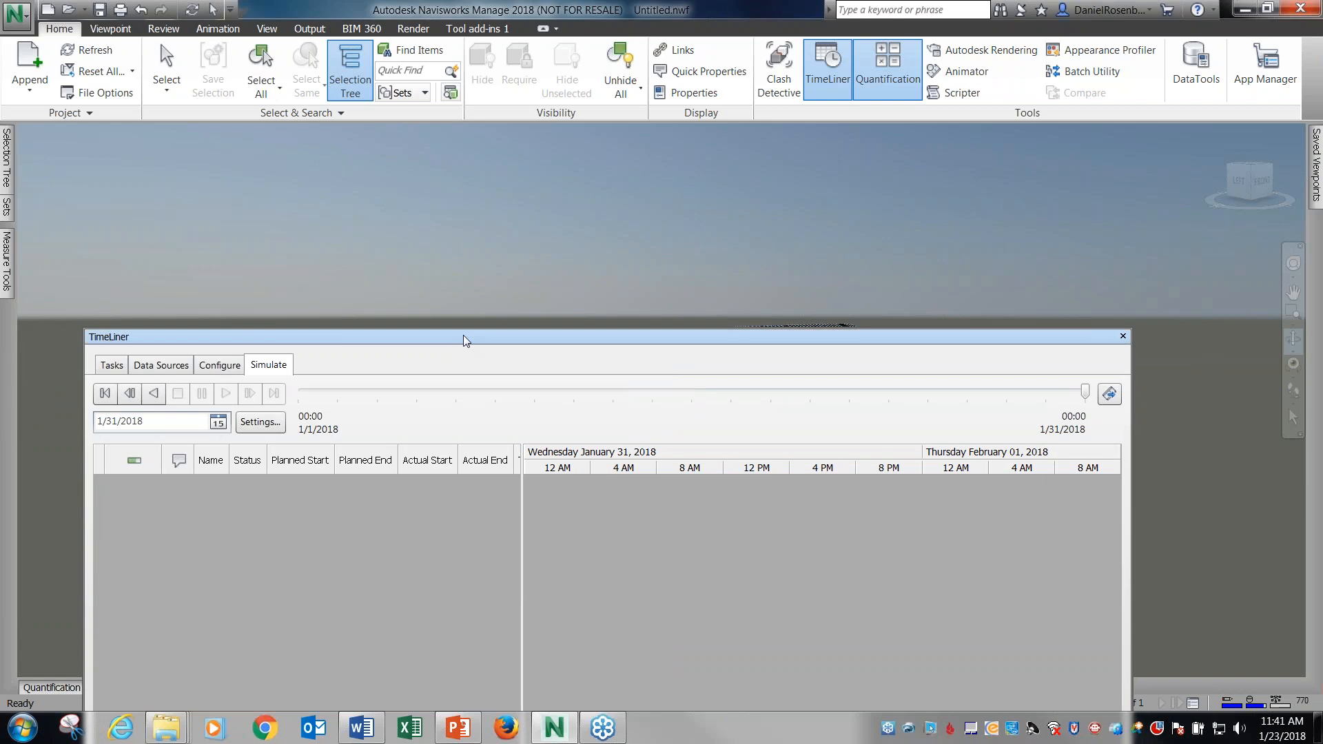
pyautogui.moveTo(487, 337); pyautogui.dragTo(487, 241)
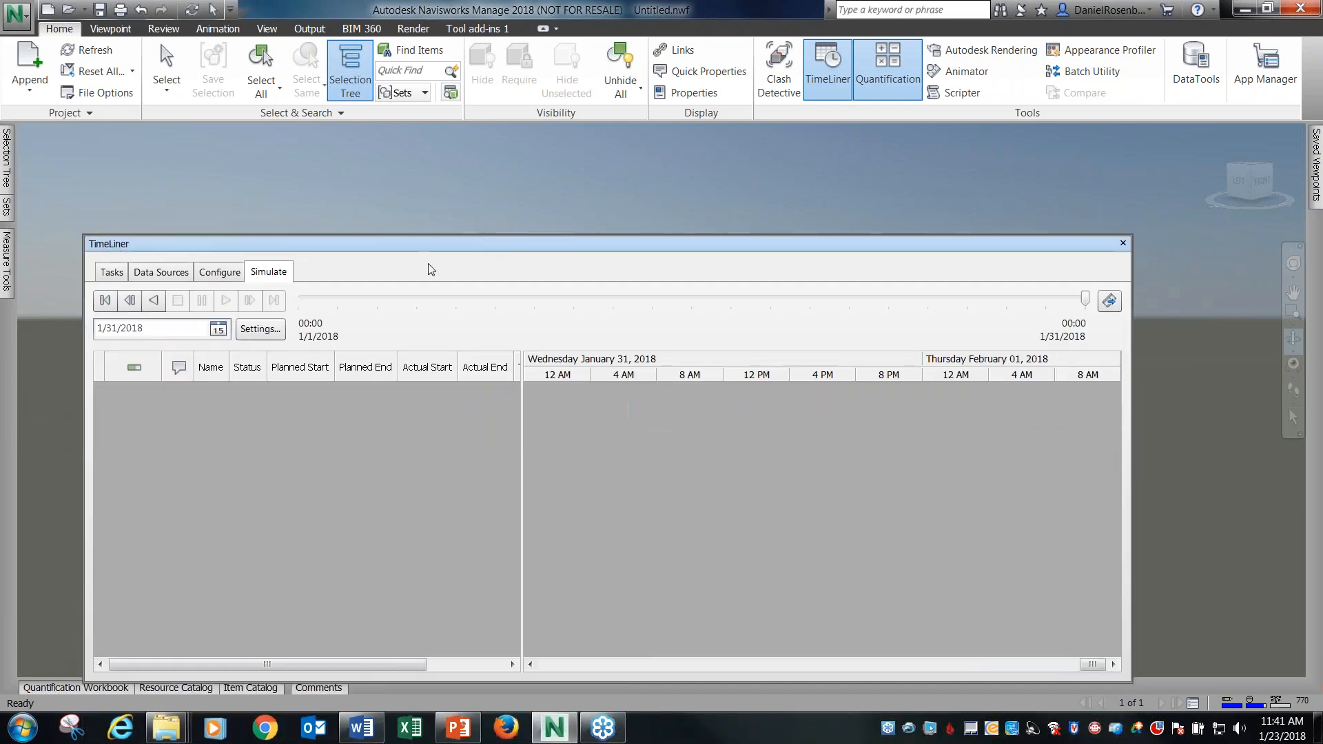
pyautogui.click(17, 14)
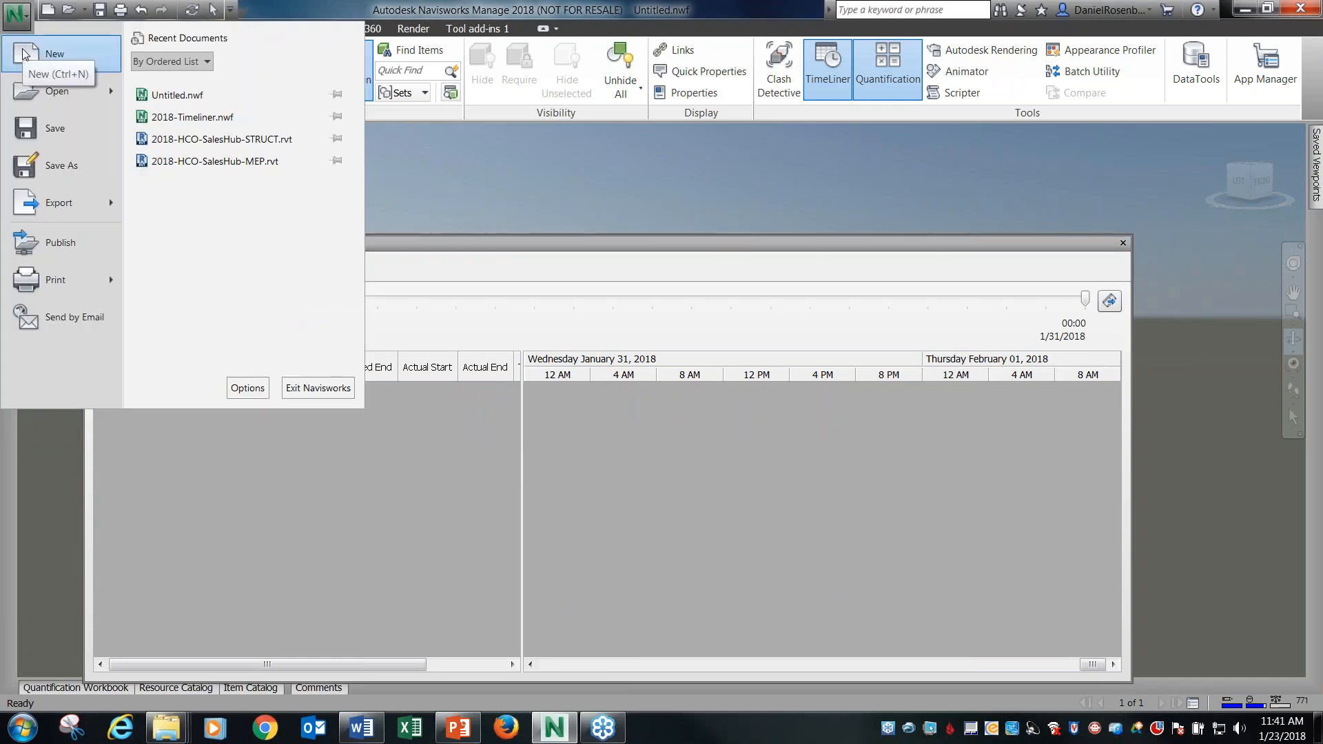
pyautogui.click(24, 54)
pyautogui.moveTo(1085, 242); pyautogui.dragTo(1130, 247)
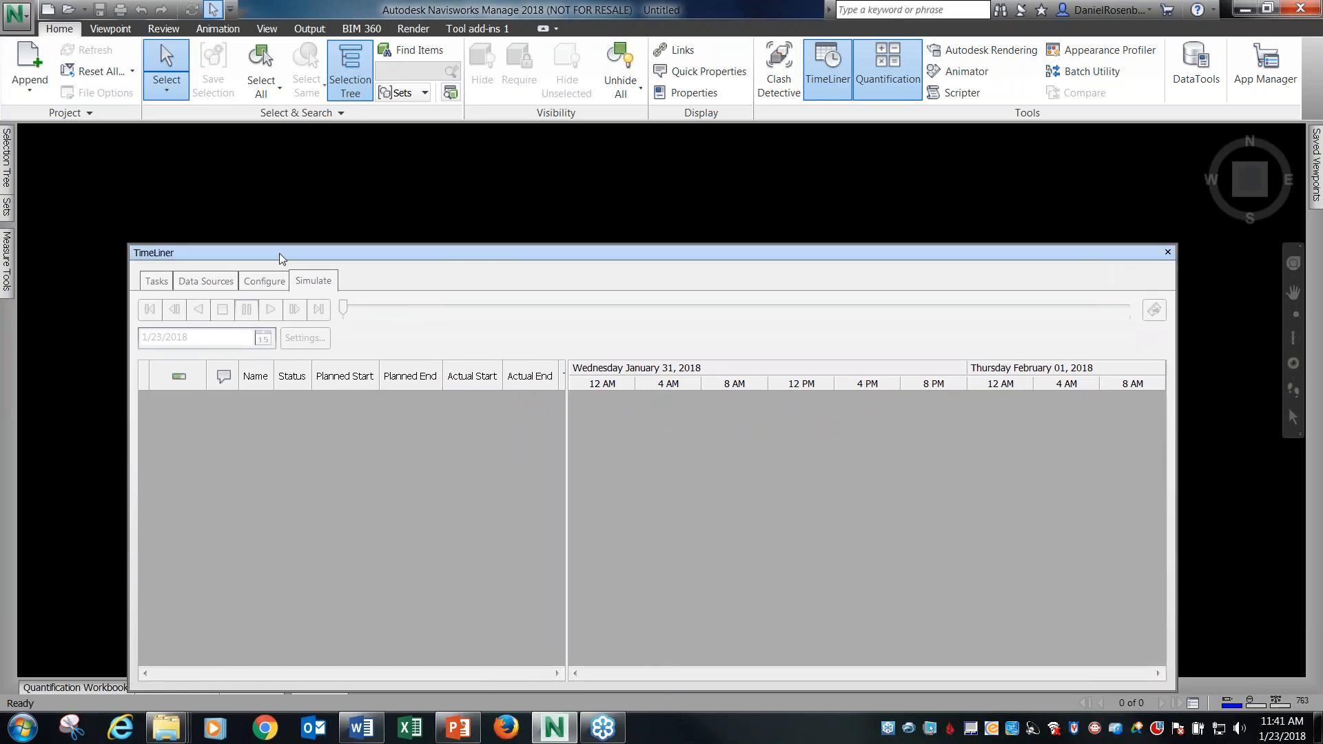
pyautogui.moveTo(255, 254); pyautogui.dragTo(269, 341)
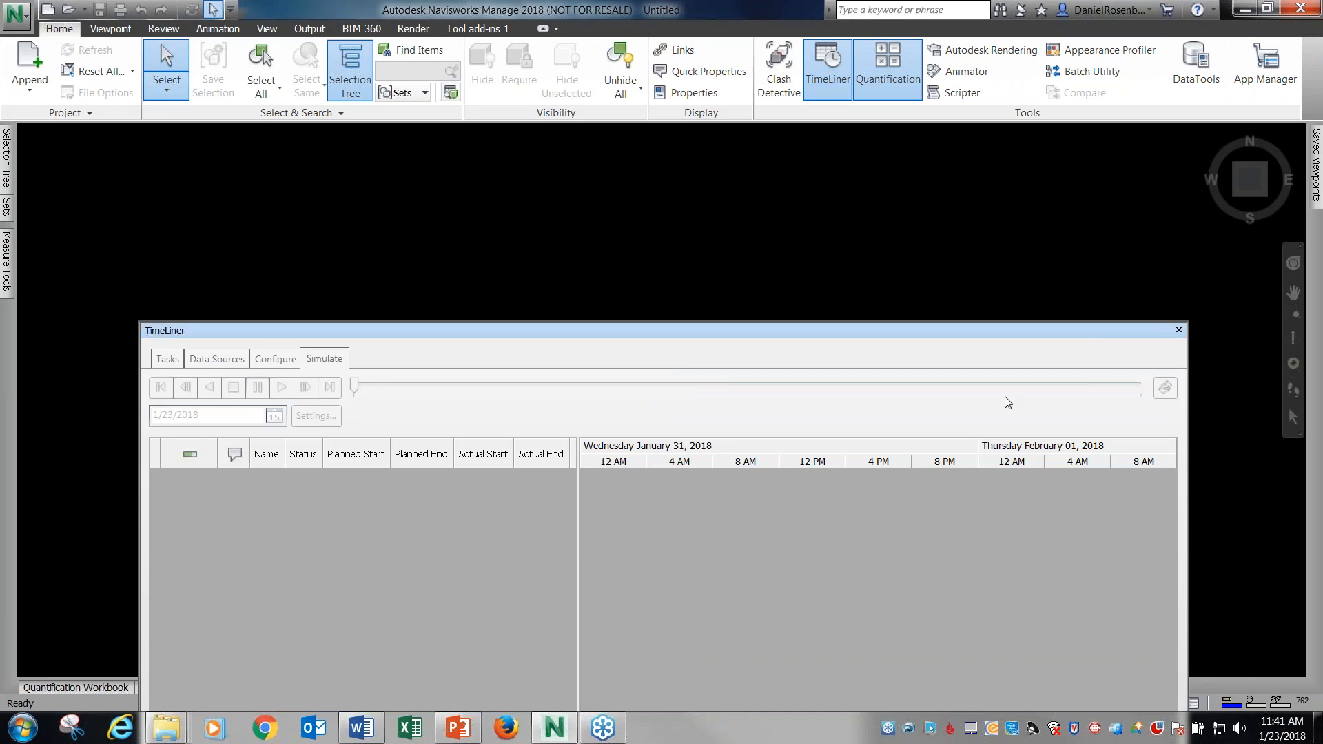
pyautogui.click(1186, 332)
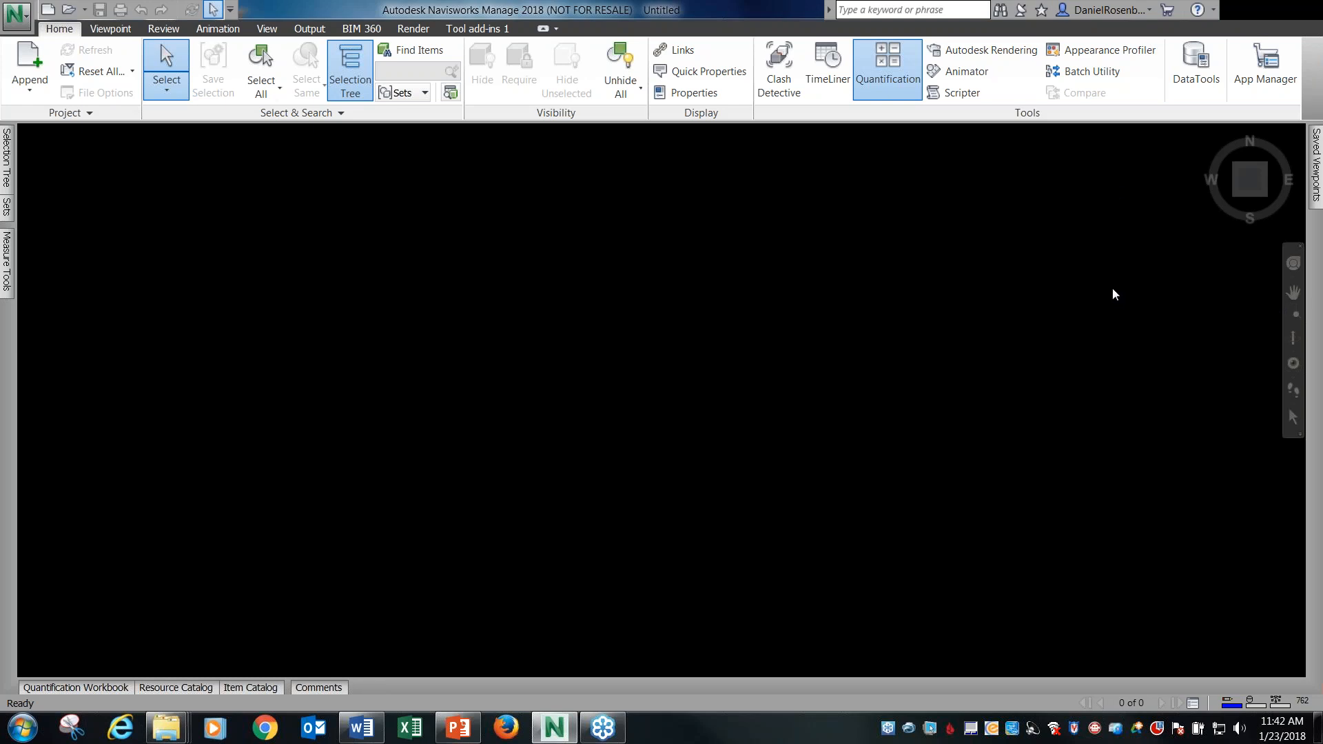
# Append 2018-HCO-SalesHub-Plumbing.rvt and 2018-HCO-SalesHub-STRUCT.rvt from the 01 JAN NAVIS FOR REVIT USERS folder.
pyautogui.click(31, 62)
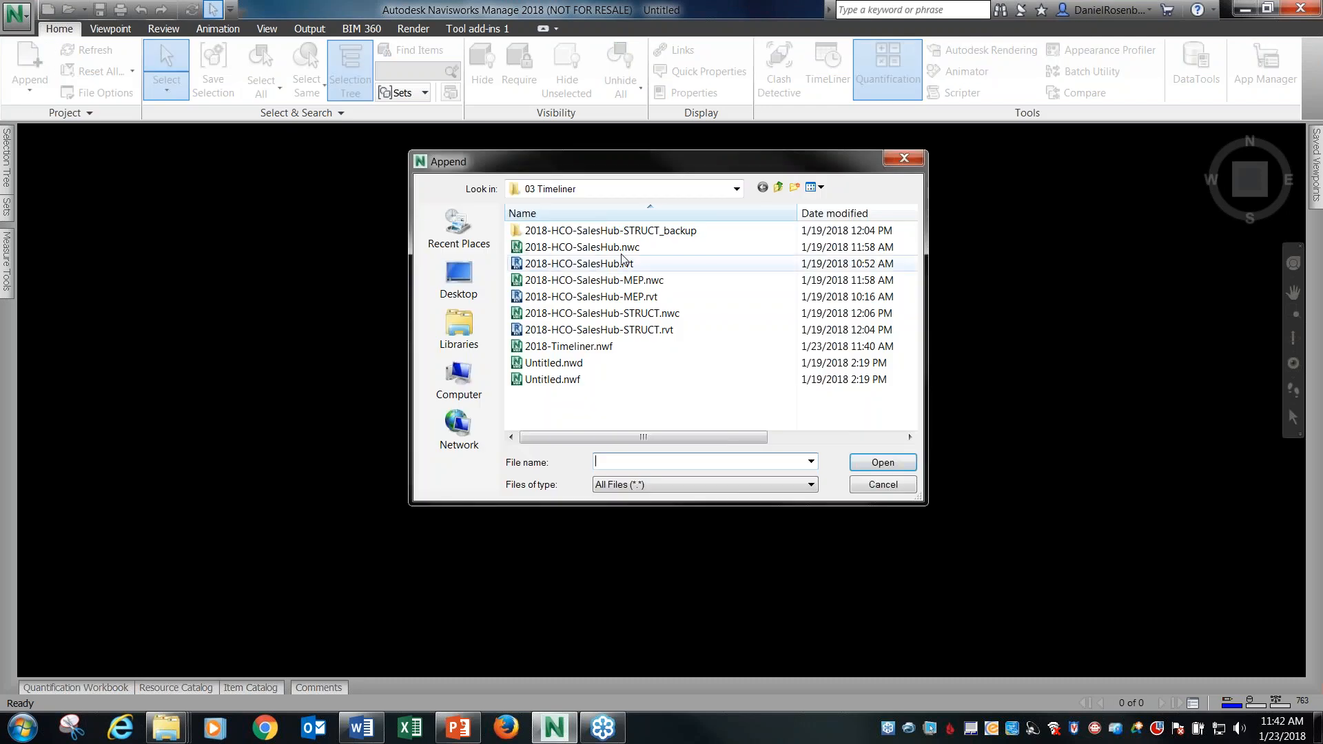
pyautogui.click(778, 187)
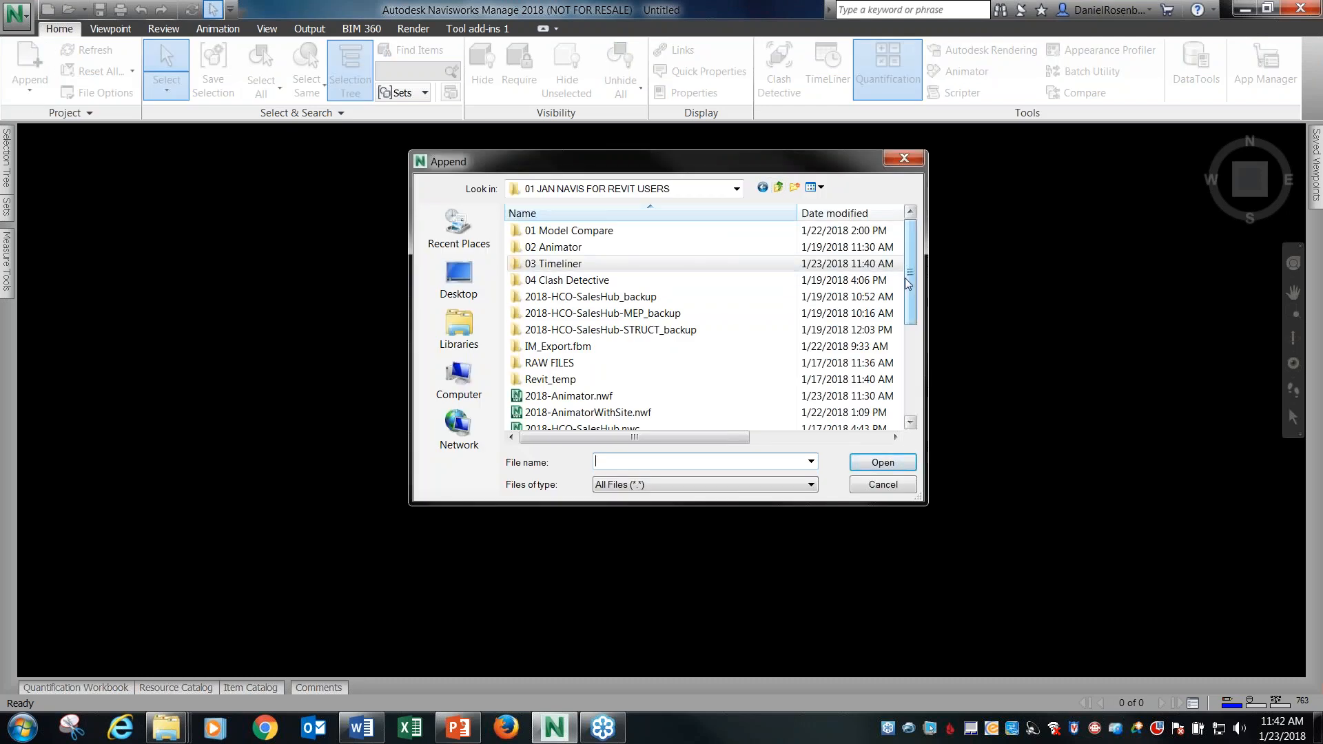
pyautogui.moveTo(908, 266); pyautogui.dragTo(908, 364)
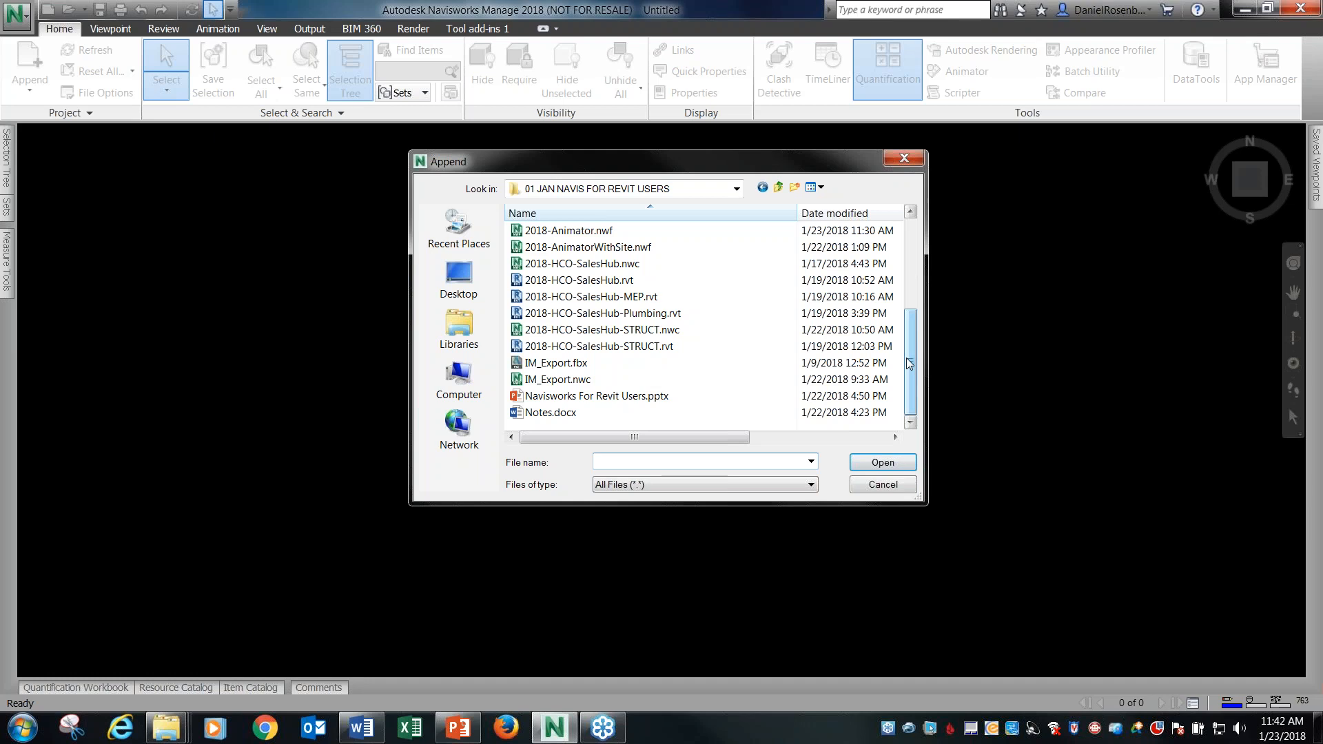
pyautogui.click(646, 347)
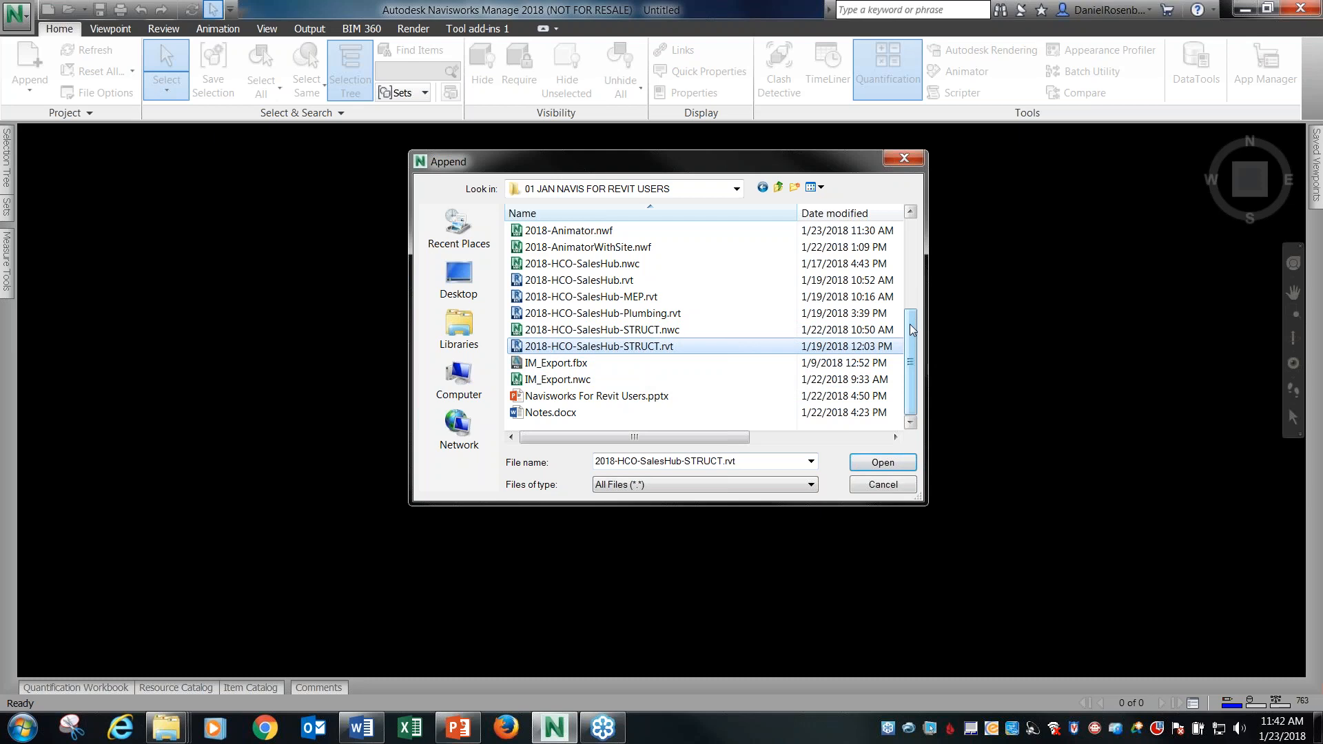
pyautogui.moveTo(911, 324); pyautogui.dragTo(912, 314)
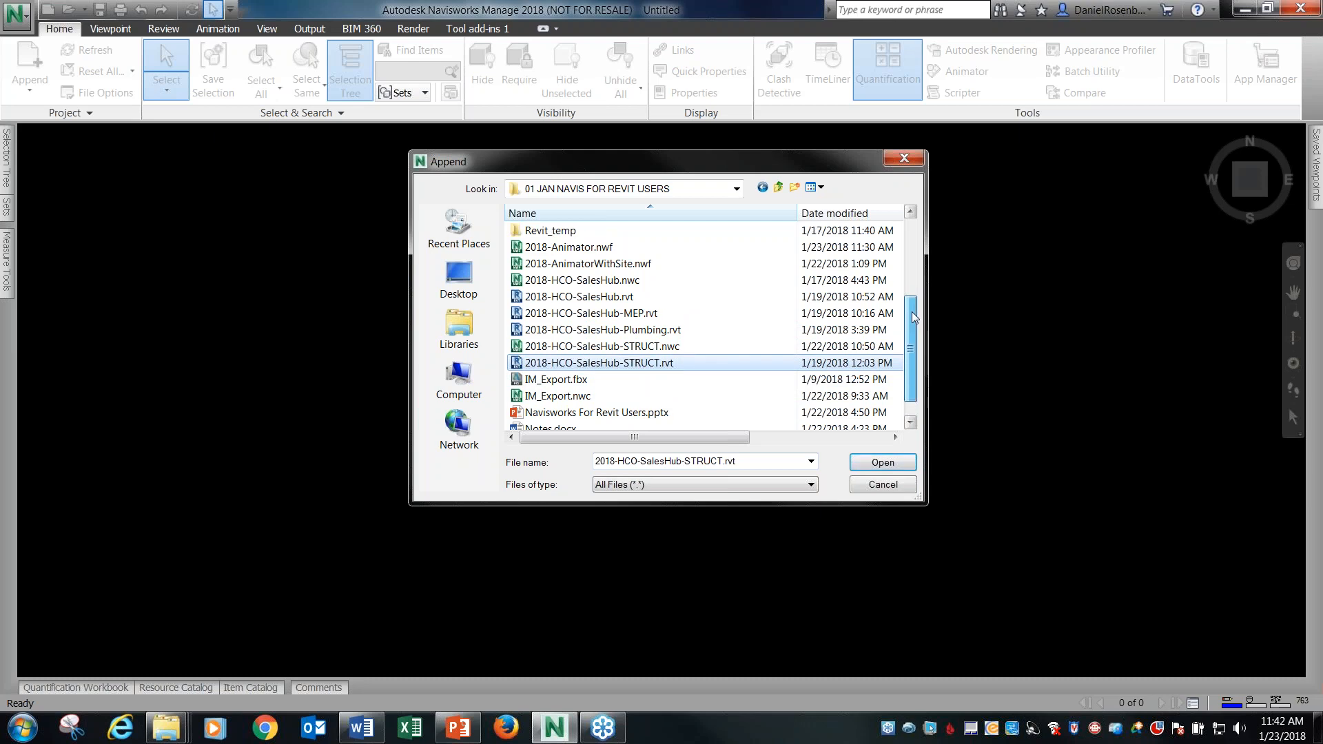
pyautogui.keyDown('ctrl'); pyautogui.click(655, 332); pyautogui.keyUp('ctrl')
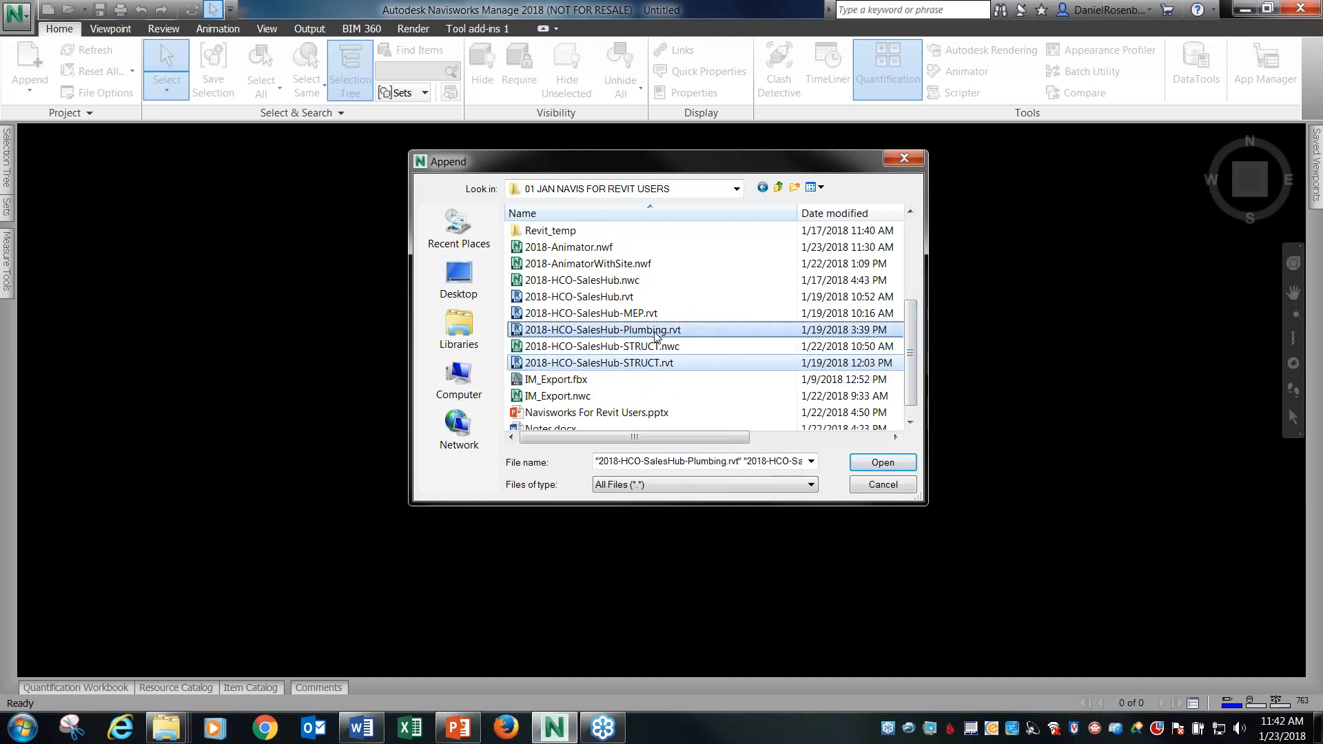
pyautogui.click(881, 462)
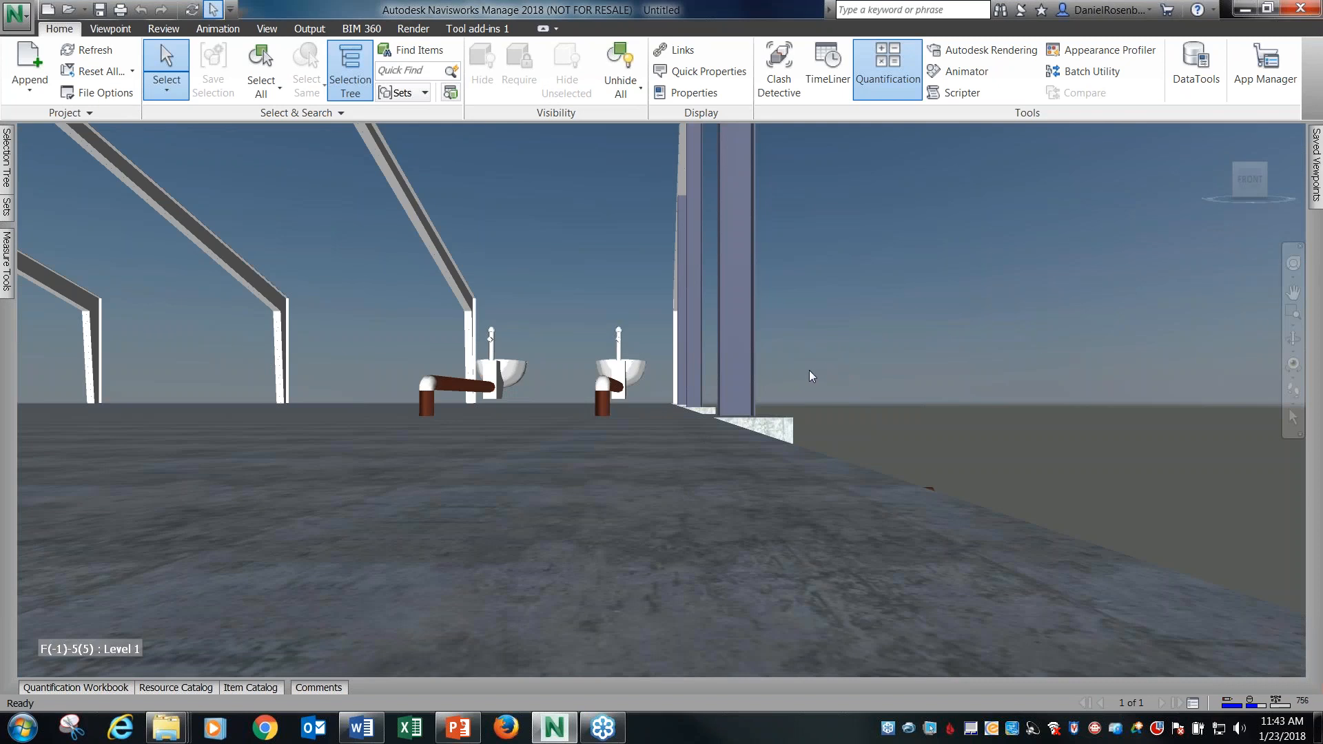
# Open Clash Detective for the appended plumbing and structural models and add a new clash test.
pyautogui.scroll(-3, 809, 370)
pyautogui.keyDown('shift'); pyautogui.moveTo(894, 390); pyautogui.dragTo(718, 444, button='middle'); pyautogui.keyUp('shift')
pyautogui.keyDown('shift'); pyautogui.moveTo(800, 423); pyautogui.dragTo(601, 395, button='middle'); pyautogui.keyUp('shift')
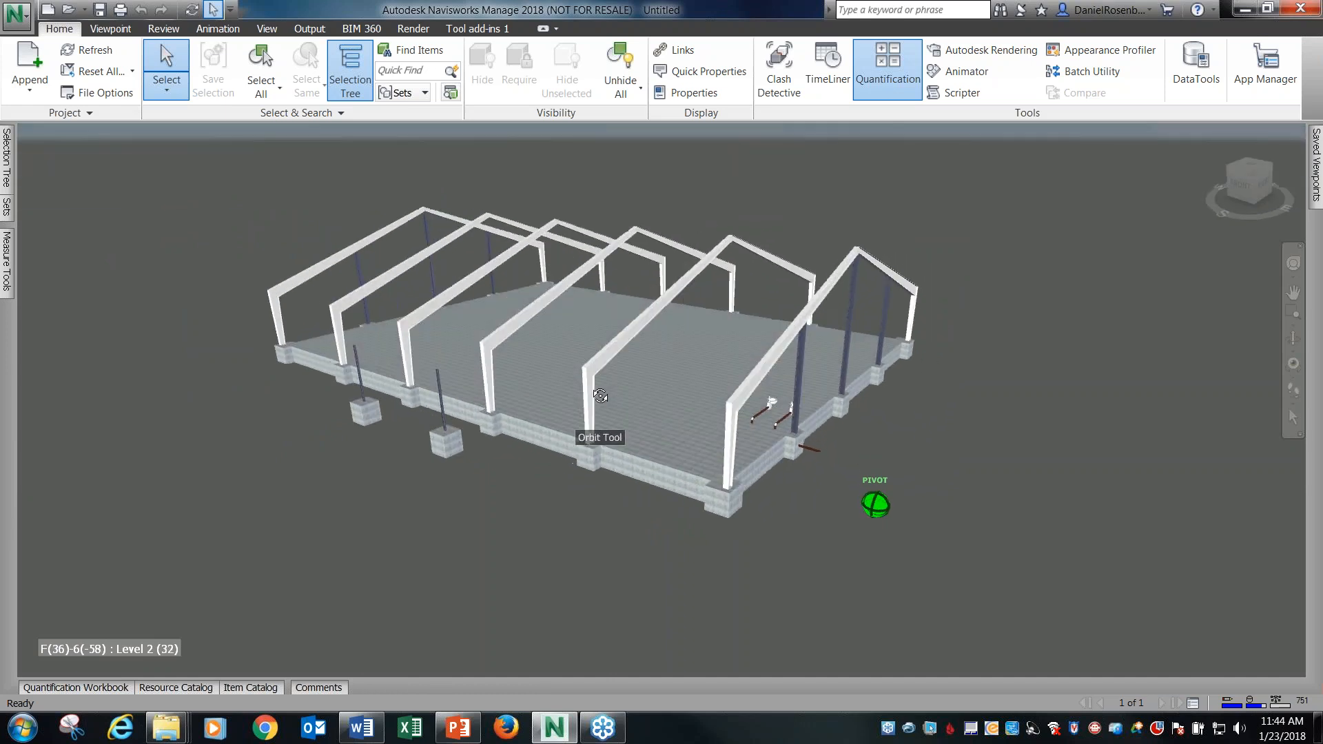
pyautogui.scroll(3, 394, 372)
pyautogui.keyDown('shift'); pyautogui.moveTo(393, 372); pyautogui.dragTo(705, 484, button='middle'); pyautogui.keyUp('shift')
pyautogui.keyDown('shift'); pyautogui.moveTo(1080, 551); pyautogui.dragTo(835, 509, button='middle'); pyautogui.keyUp('shift')
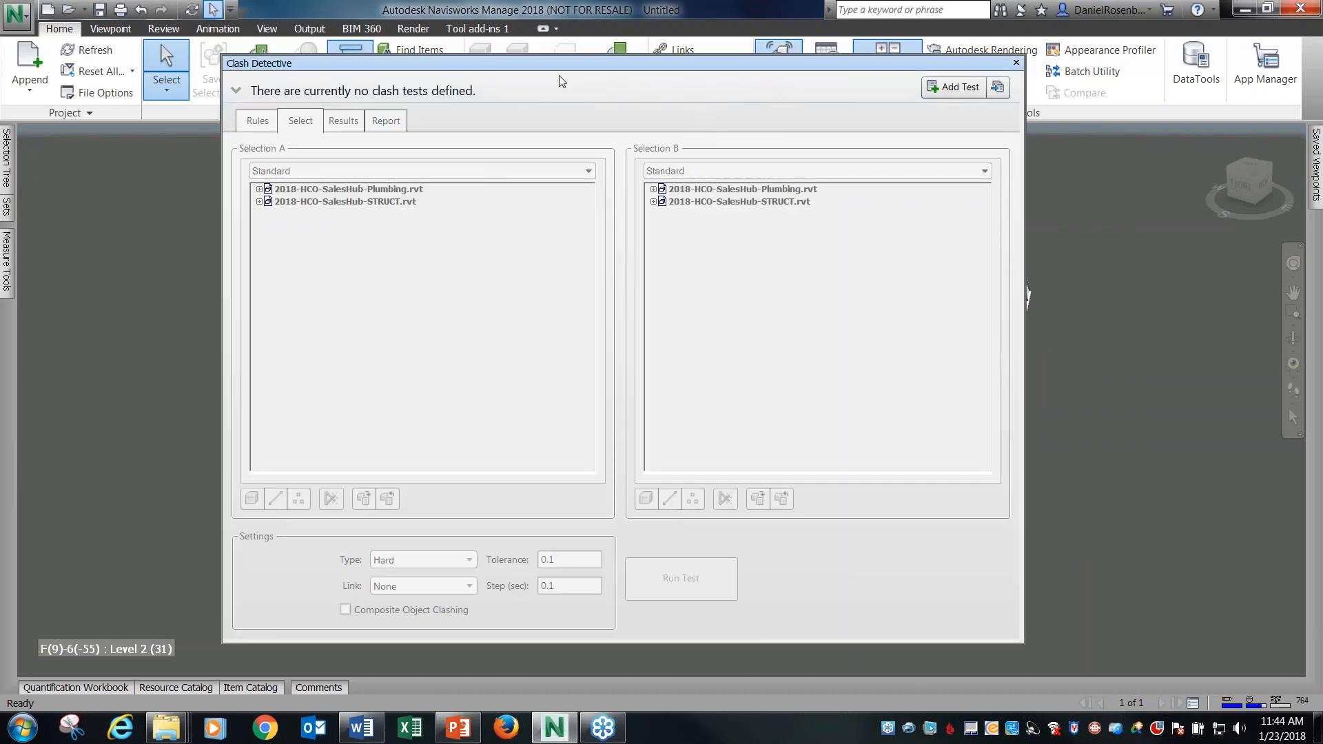
pyautogui.moveTo(583, 67); pyautogui.dragTo(552, 85)
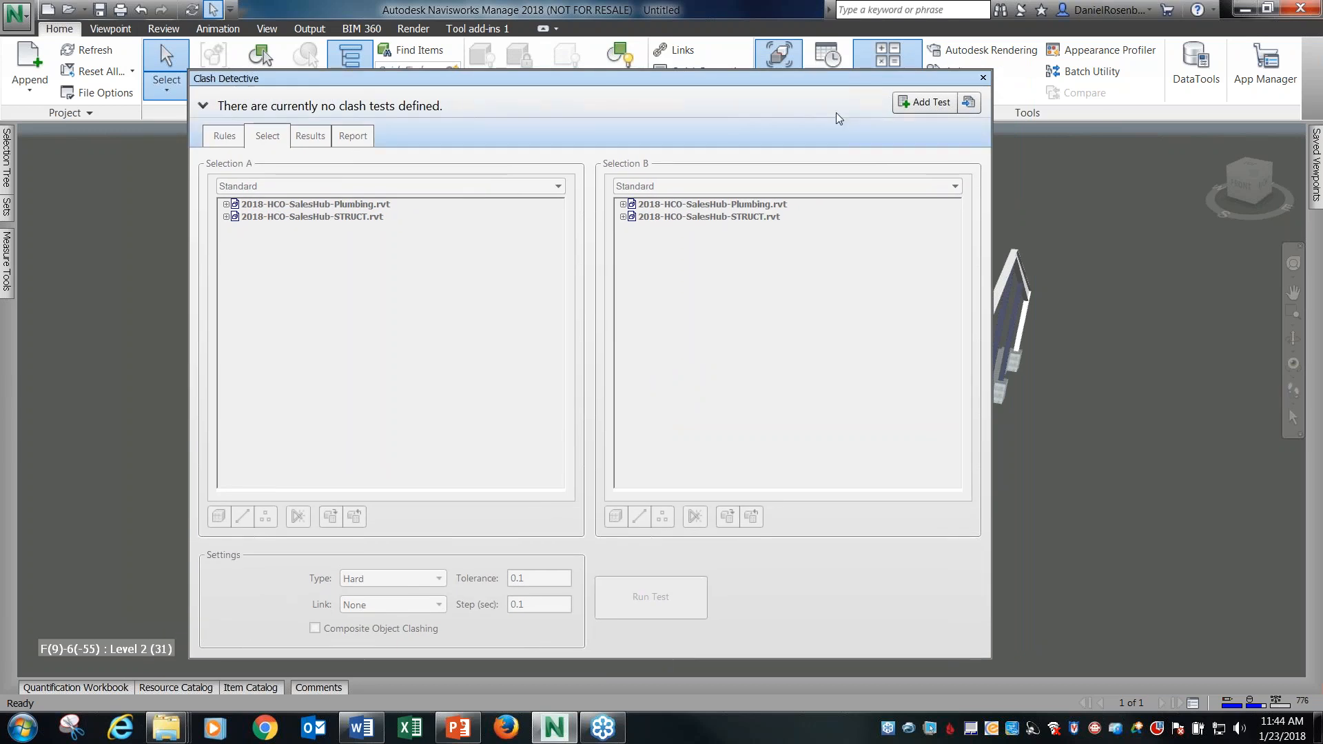
pyautogui.click(925, 103)
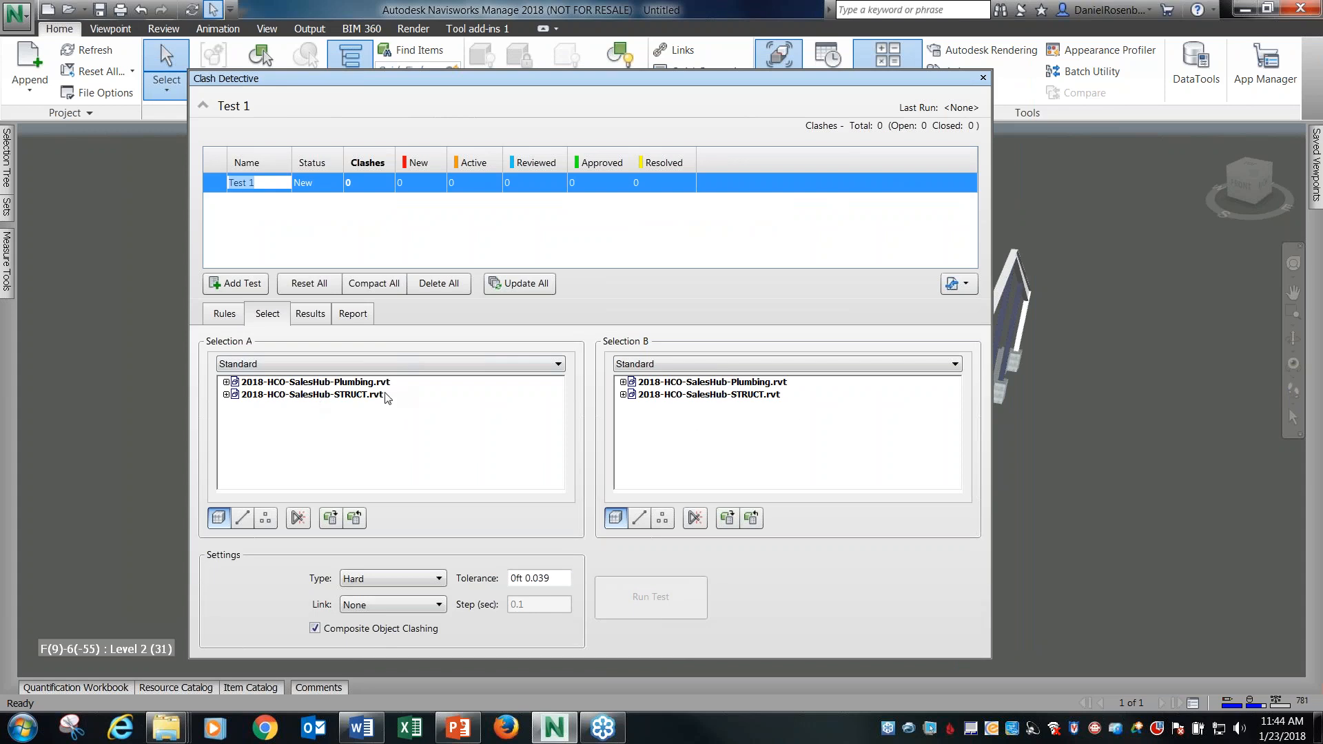
# Set 2018-HCO-SalesHub-Plumbing.rvt as Selection A and 2018-HCO-SalesHub-STRUCT.rvt as Selection B, and run the hard clash test.
pyautogui.moveTo(193, 327); pyautogui.dragTo(278, 352)
pyautogui.moveTo(591, 327); pyautogui.dragTo(670, 353)
pyautogui.press('Escape')
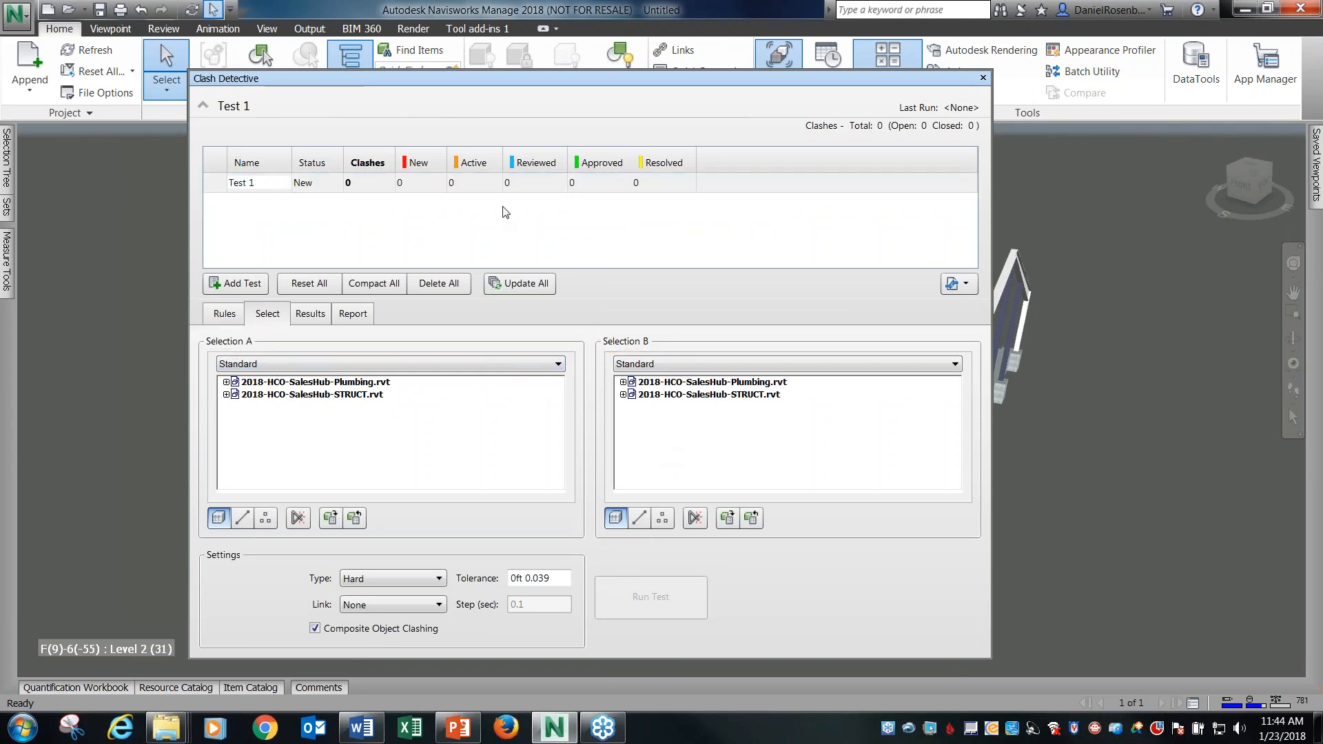
pyautogui.click(300, 383)
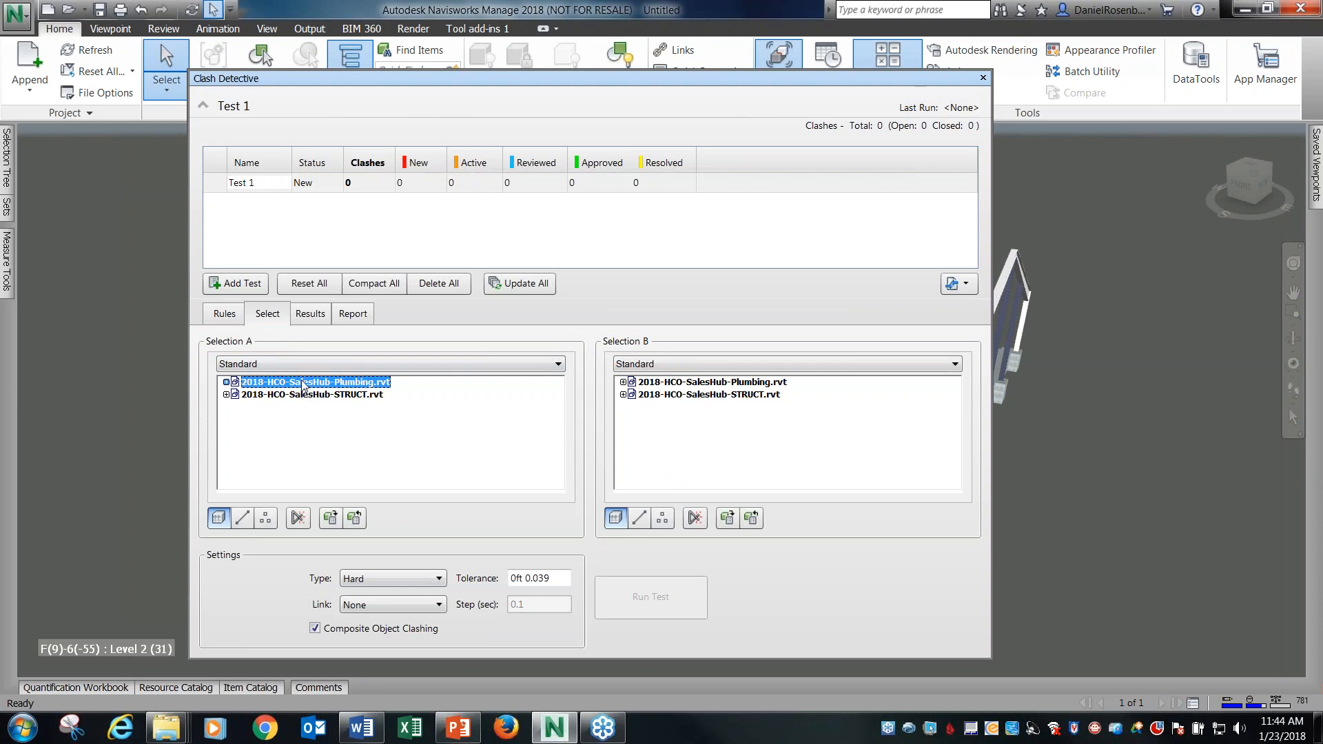
pyautogui.click(749, 396)
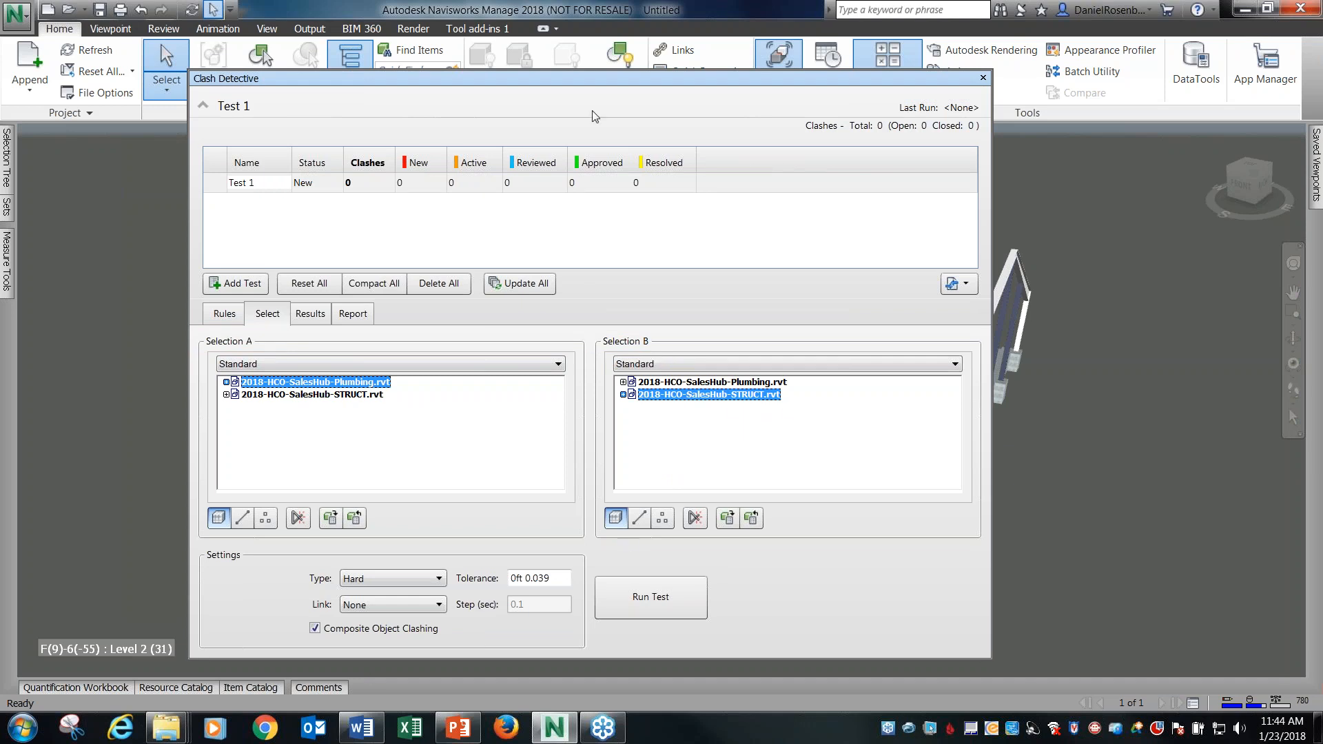
pyautogui.moveTo(606, 90); pyautogui.dragTo(543, 56)
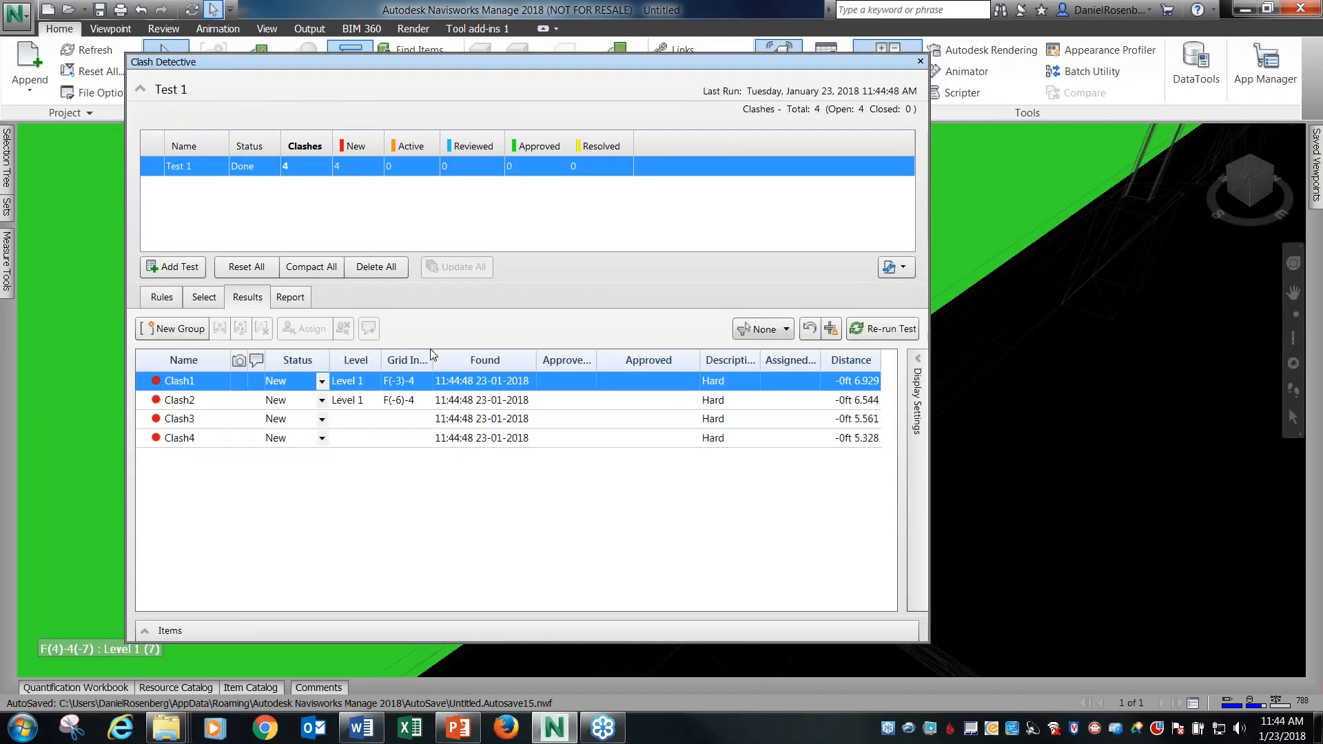
# Examine the individual clash results in the model, keeping the view behind the Clash Detective window uncovered.
pyautogui.moveTo(545, 60); pyautogui.dragTo(490, 17)
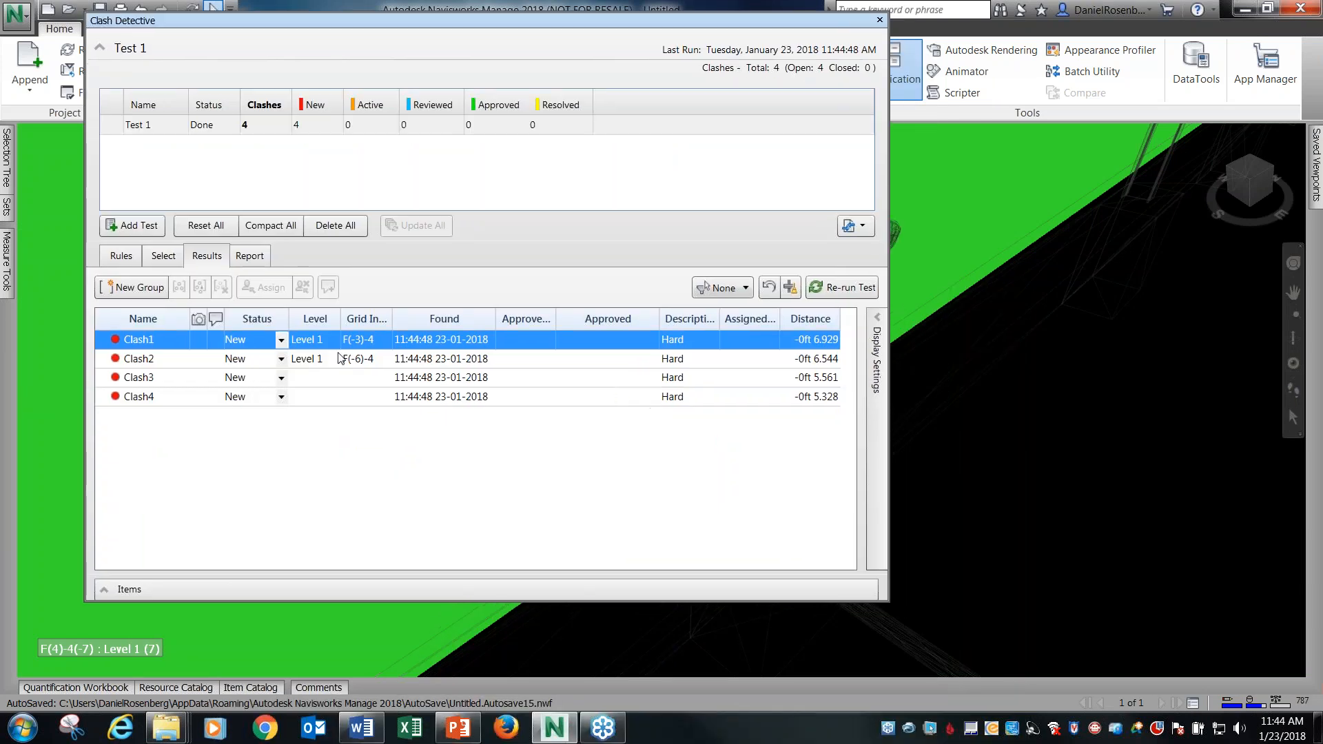
pyautogui.click(177, 359)
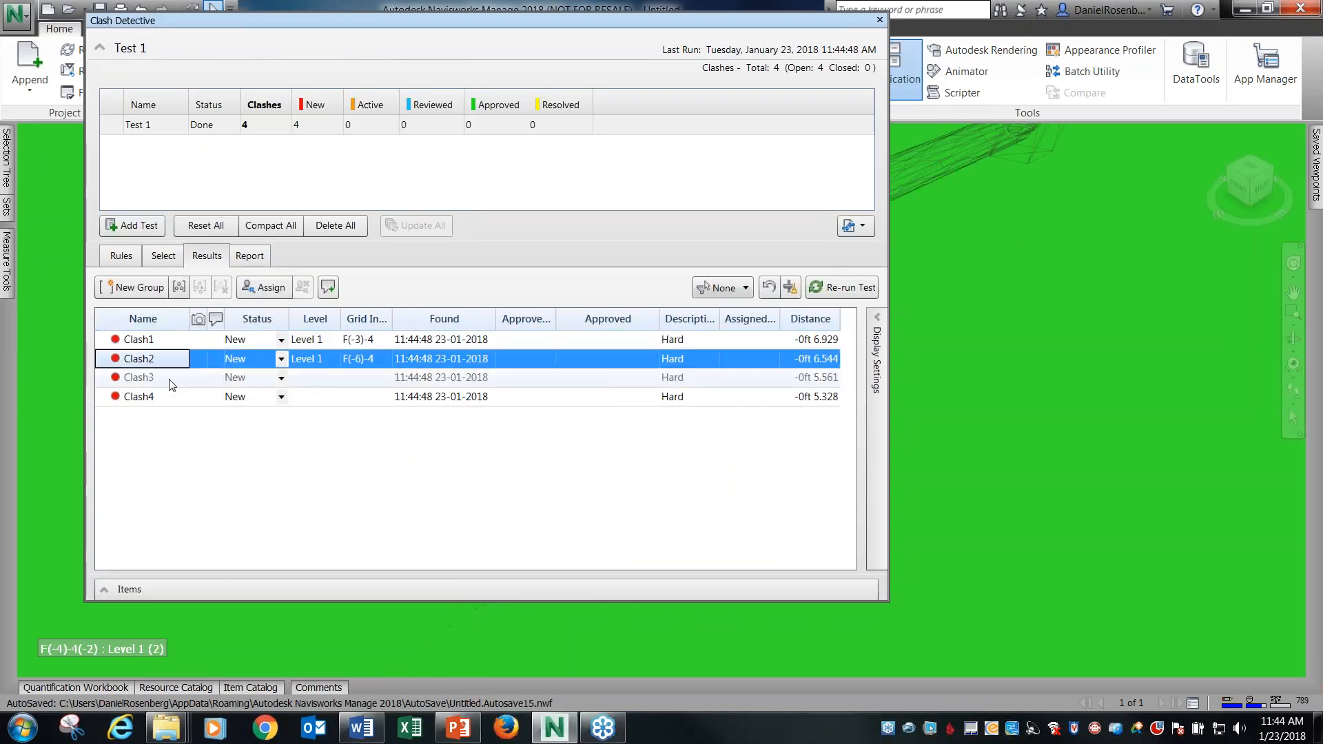
pyautogui.click(420, 47)
pyautogui.click(409, 50)
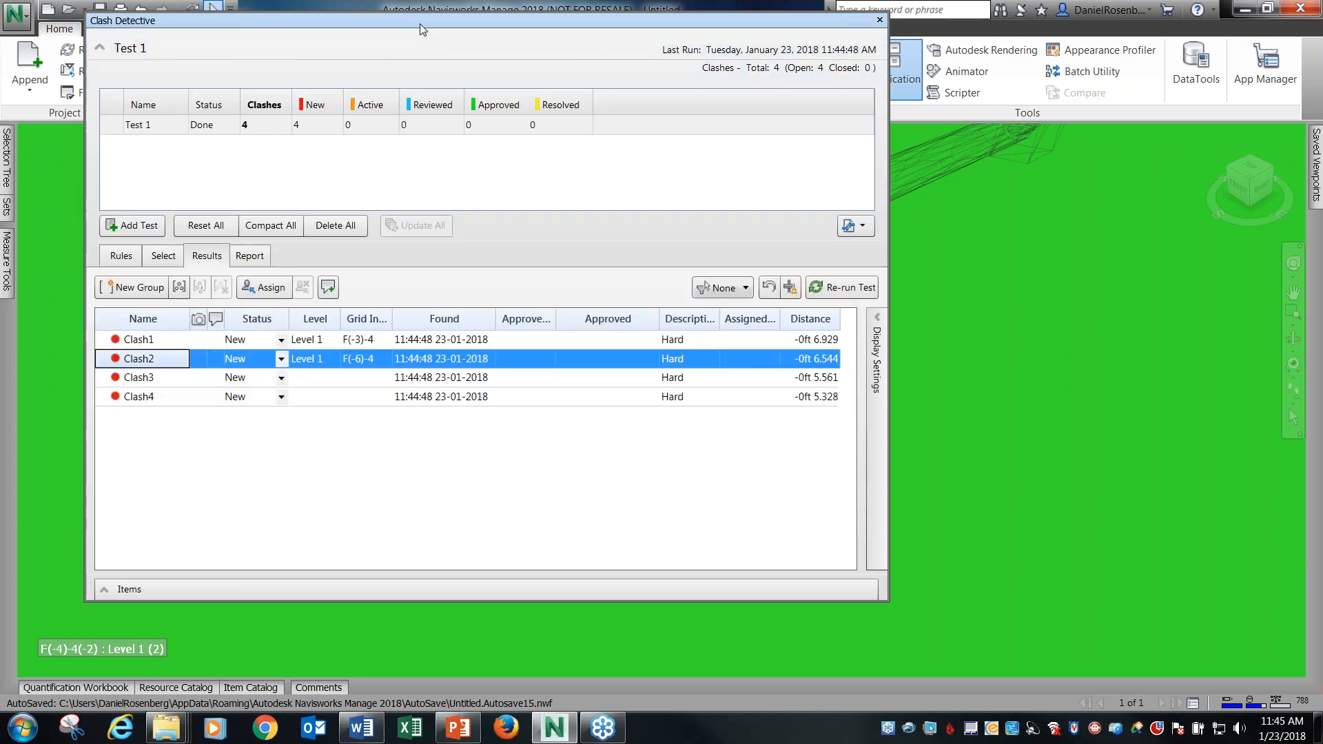
pyautogui.moveTo(420, 23); pyautogui.dragTo(478, 74)
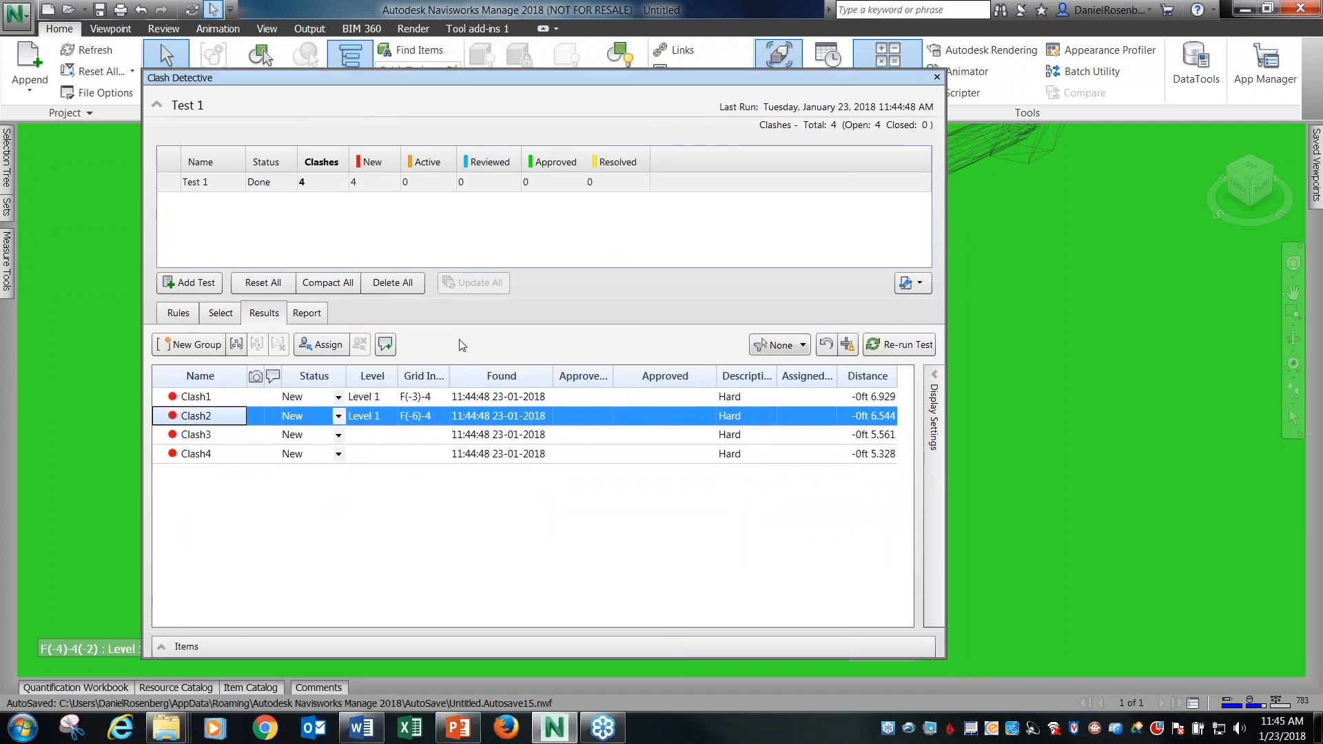
pyautogui.click(221, 435)
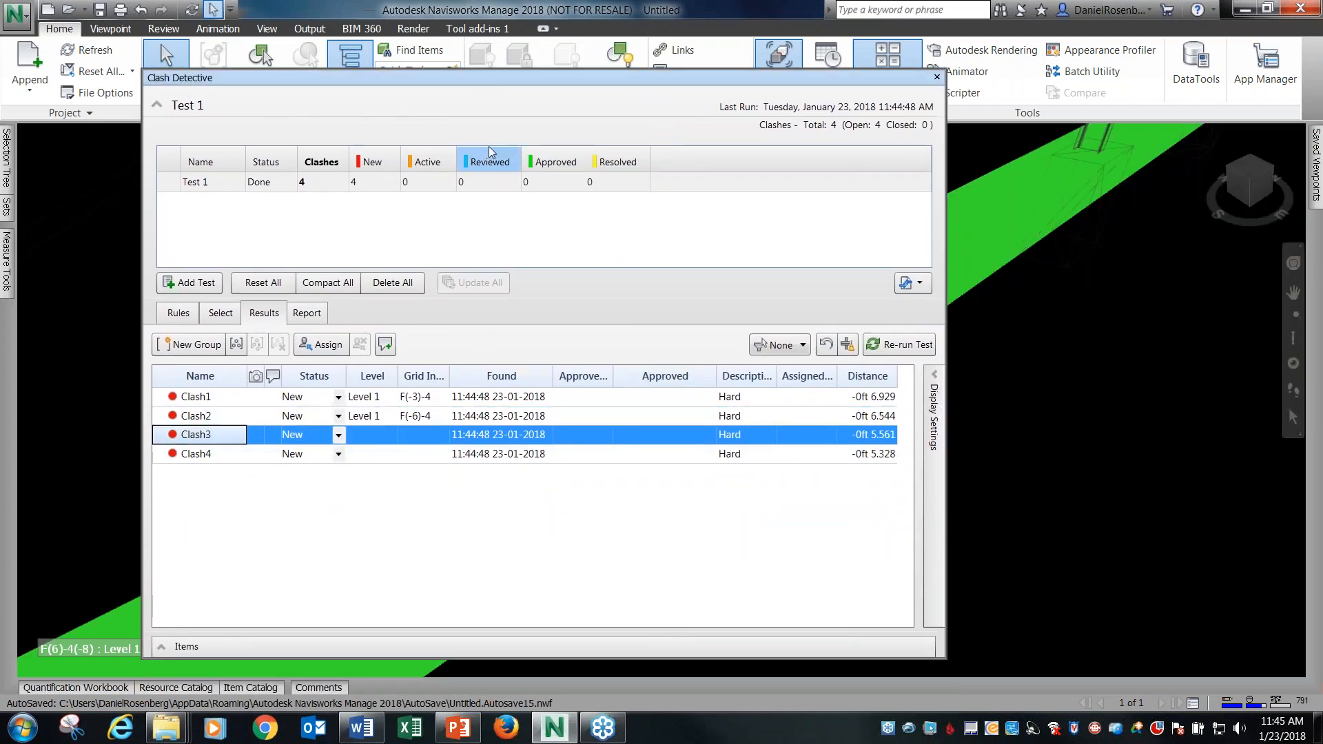
pyautogui.moveTo(517, 78); pyautogui.dragTo(518, 208)
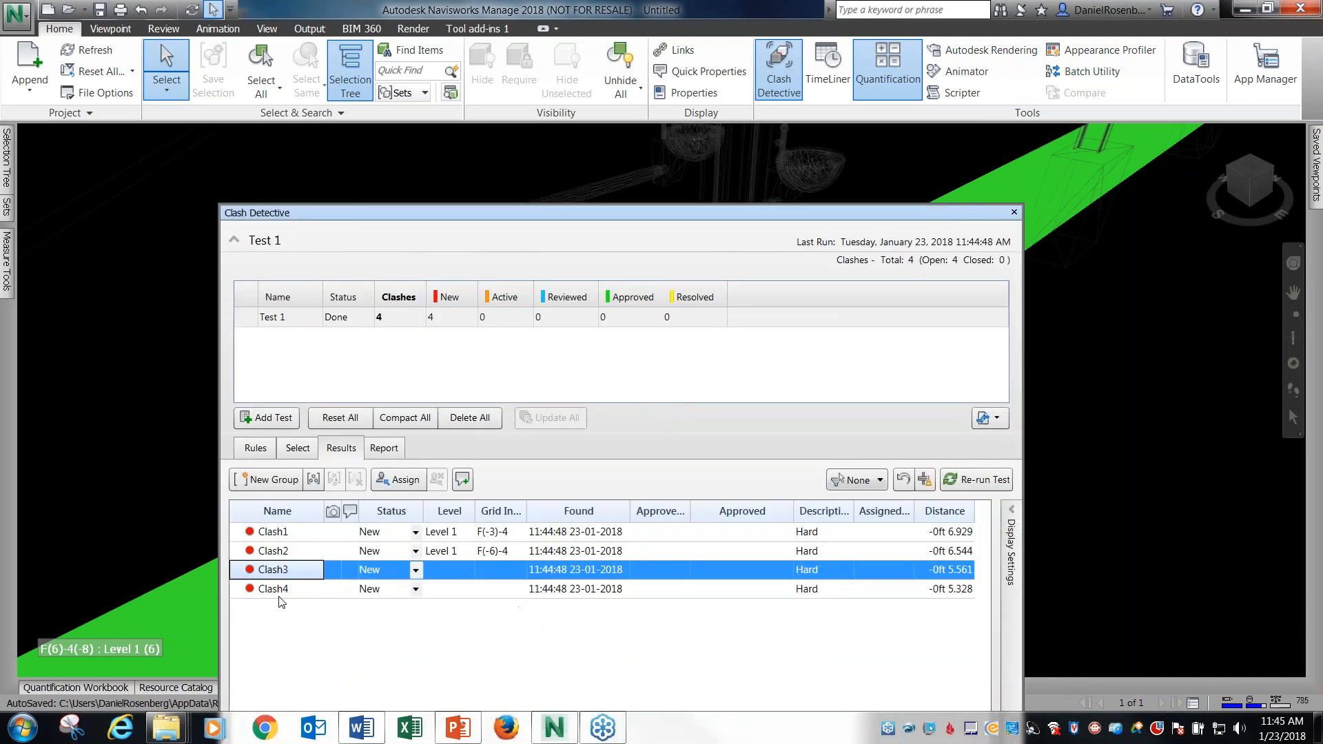
pyautogui.click(279, 589)
pyautogui.click(284, 534)
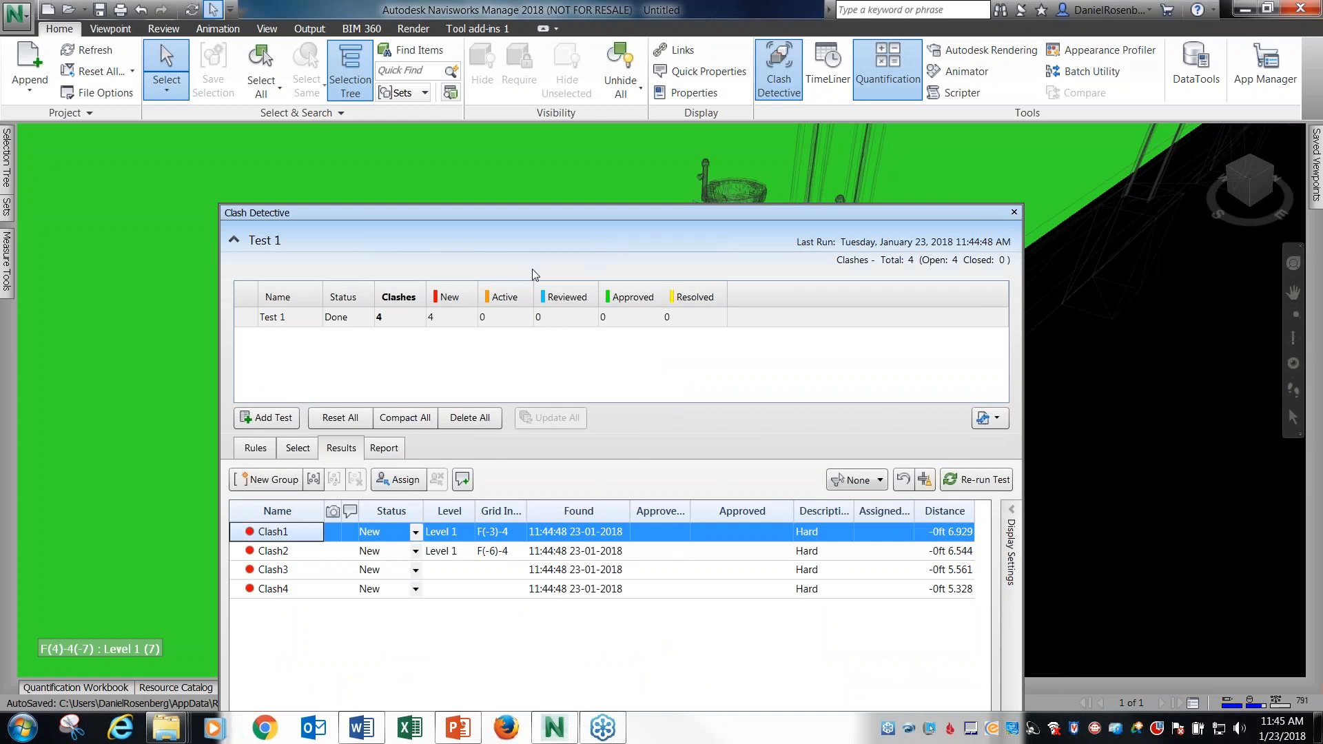
# Check the clash-ignoring rules of Test 1, bringing the whole Clash Detective window and its test list into view.
pyautogui.click(234, 241)
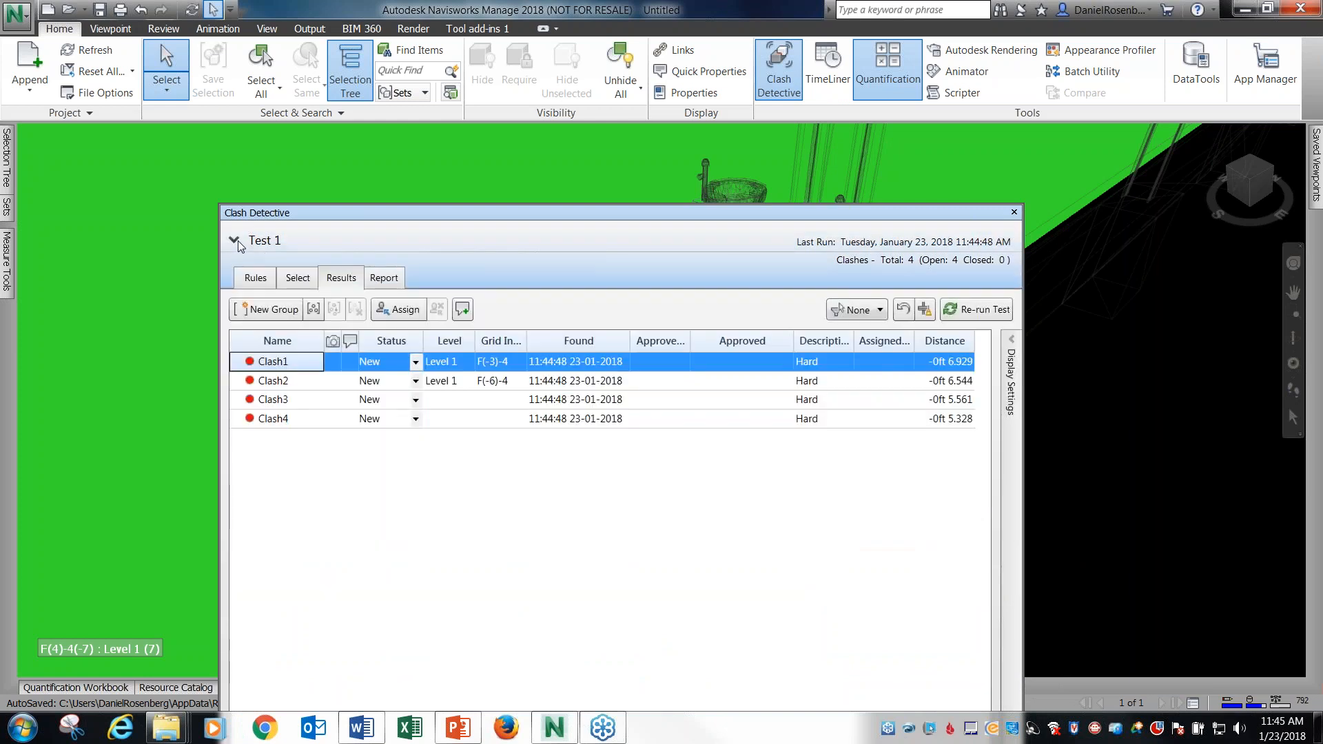
pyautogui.click(256, 277)
pyautogui.click(236, 241)
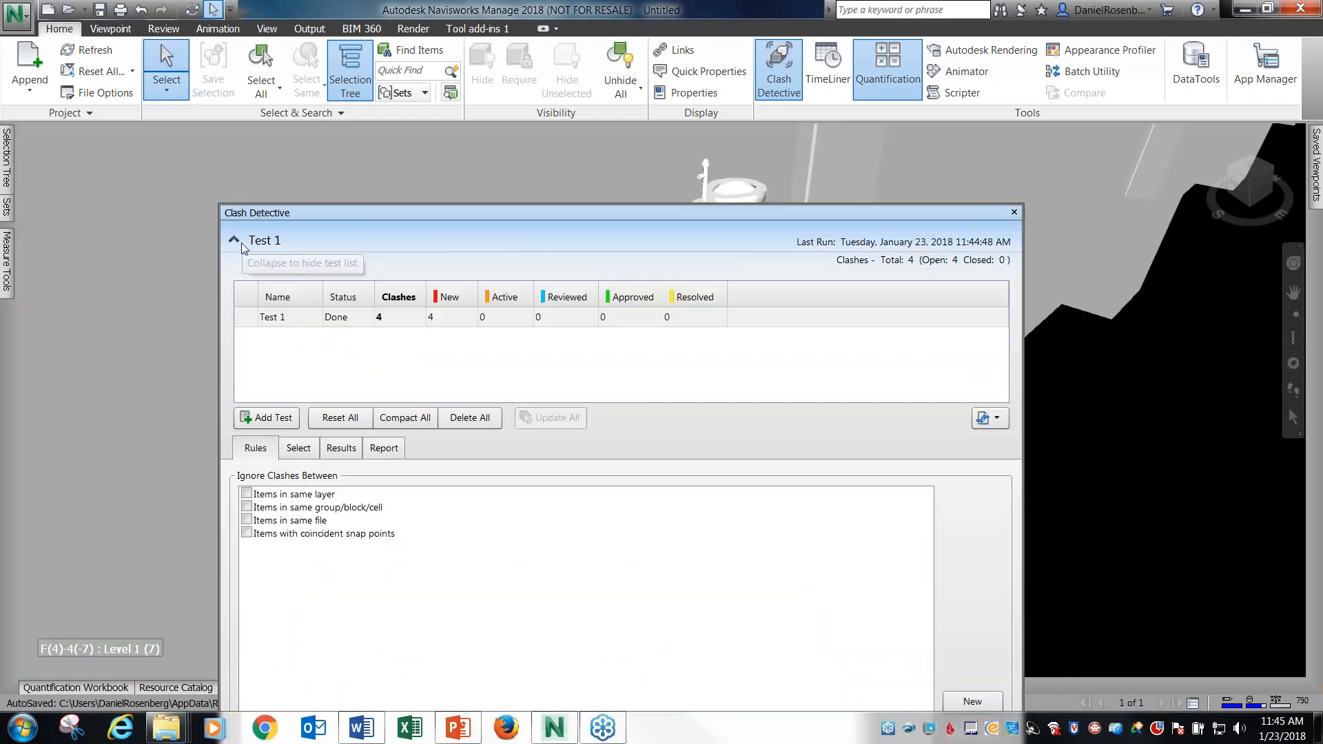
pyautogui.click(263, 318)
pyautogui.moveTo(355, 216); pyautogui.dragTo(350, 105)
pyautogui.click(281, 215)
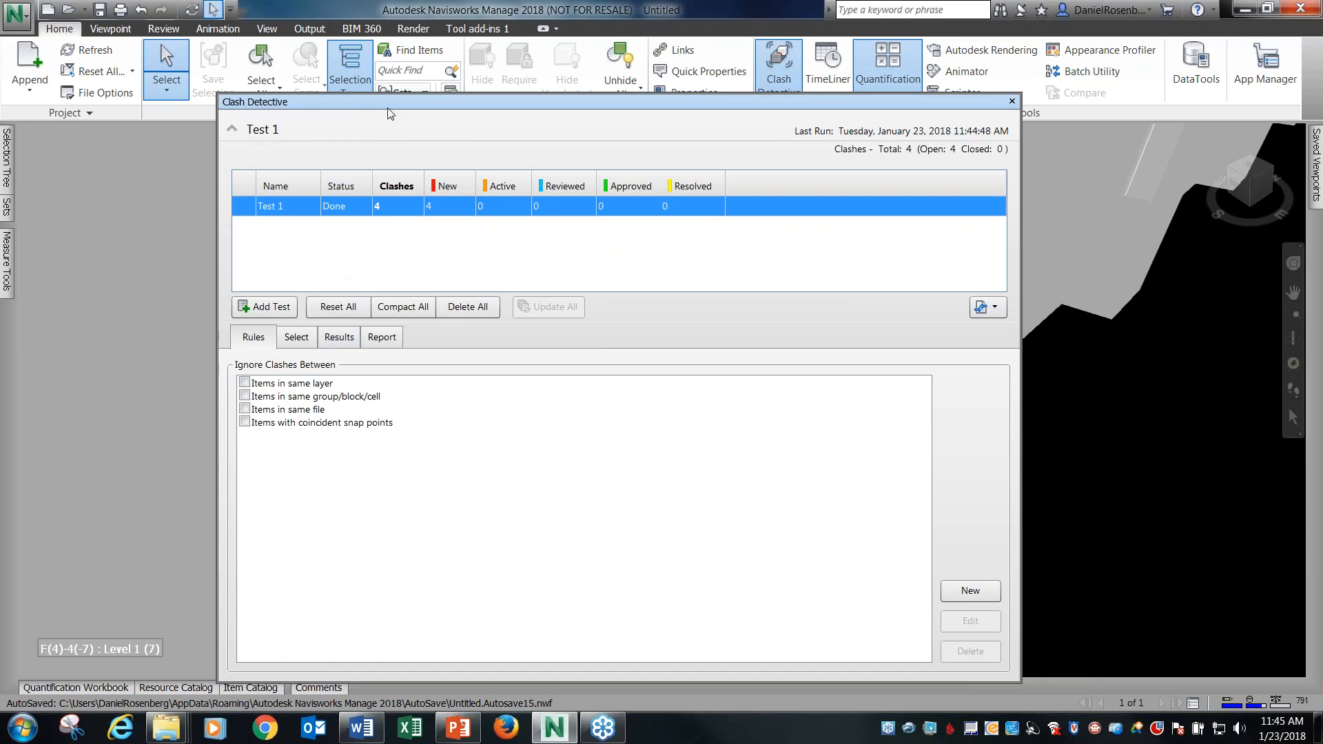
pyautogui.moveTo(394, 108); pyautogui.dragTo(345, 113)
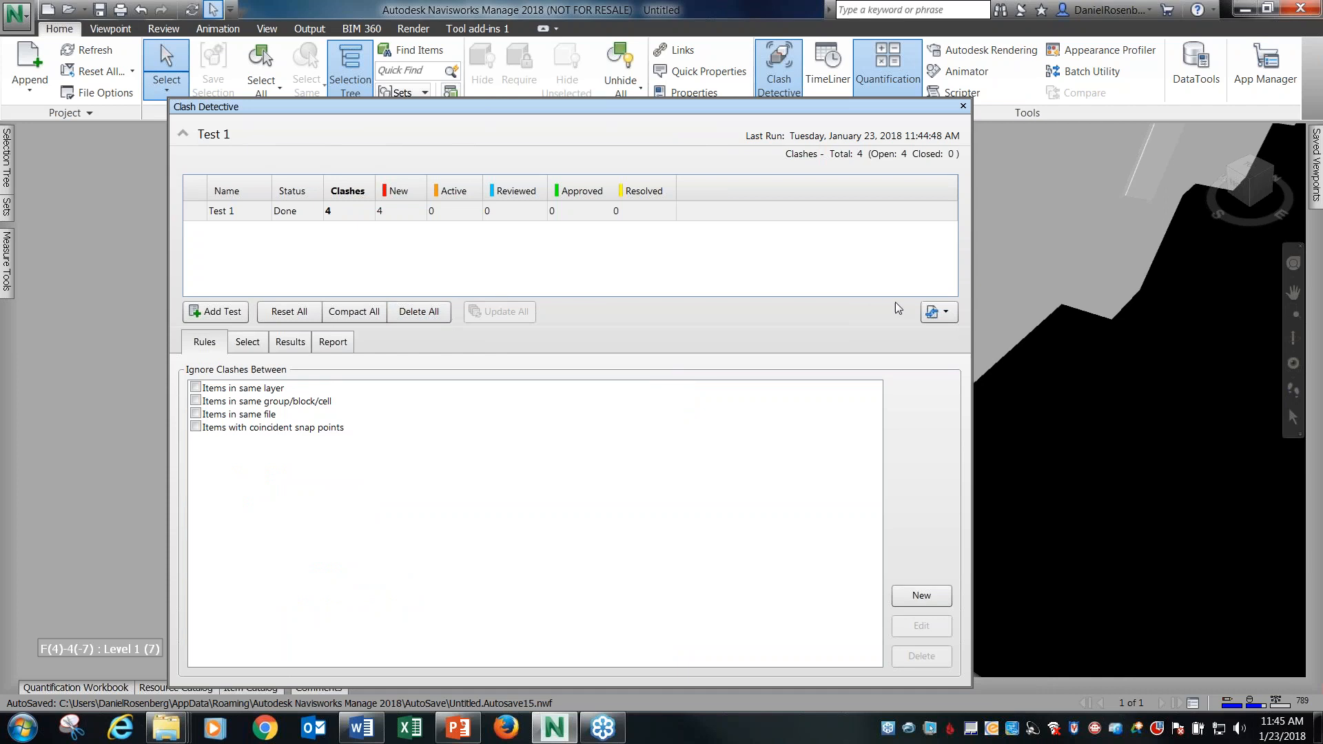
pyautogui.click(190, 214)
# Show the report settings for Test 1 and start writing the current test's report in HTML format.
pyautogui.click(333, 343)
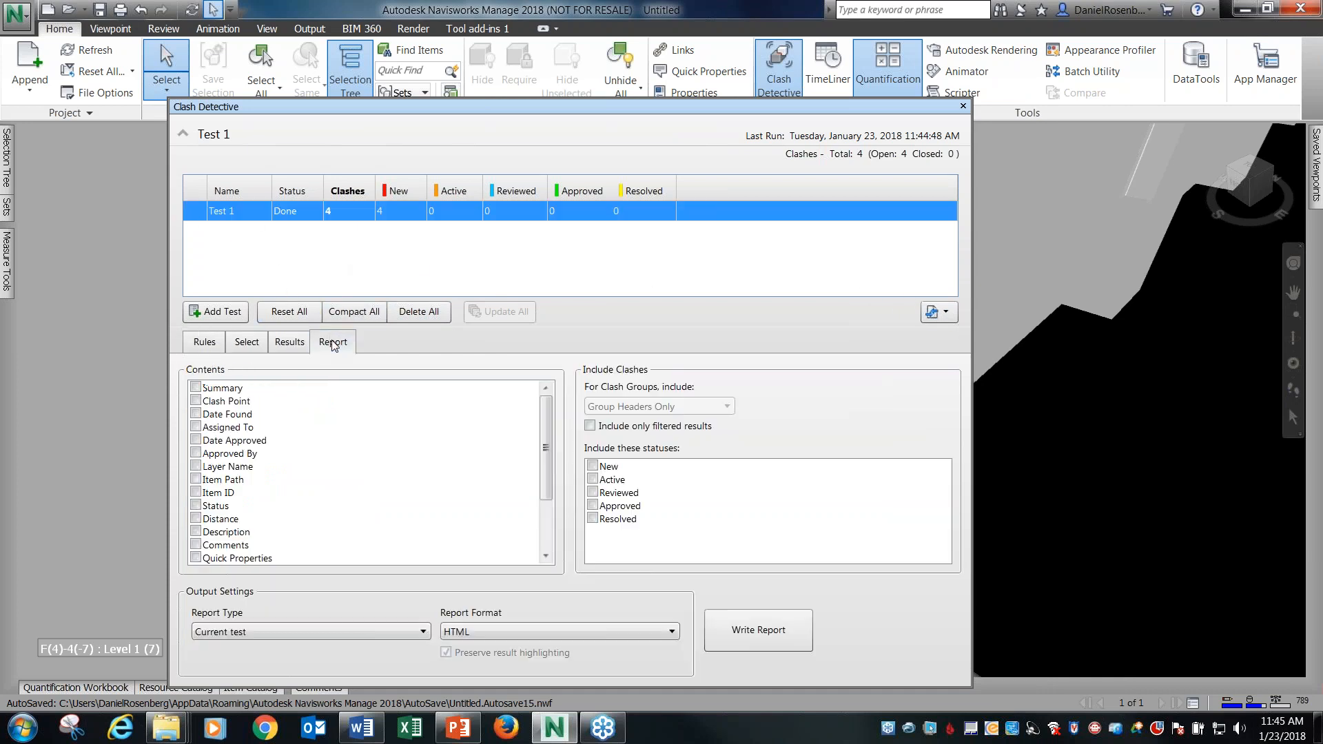
pyautogui.click(489, 122)
pyautogui.moveTo(495, 109); pyautogui.dragTo(514, 61)
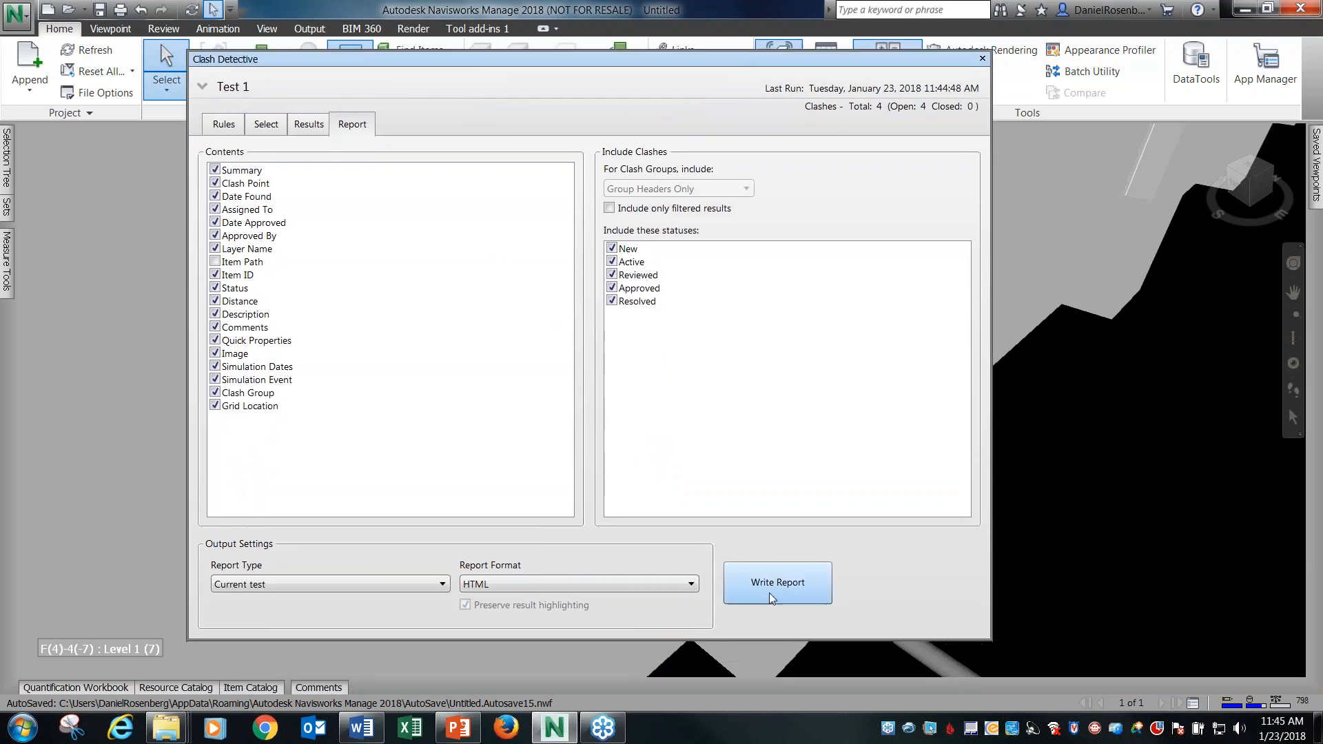
pyautogui.click(777, 583)
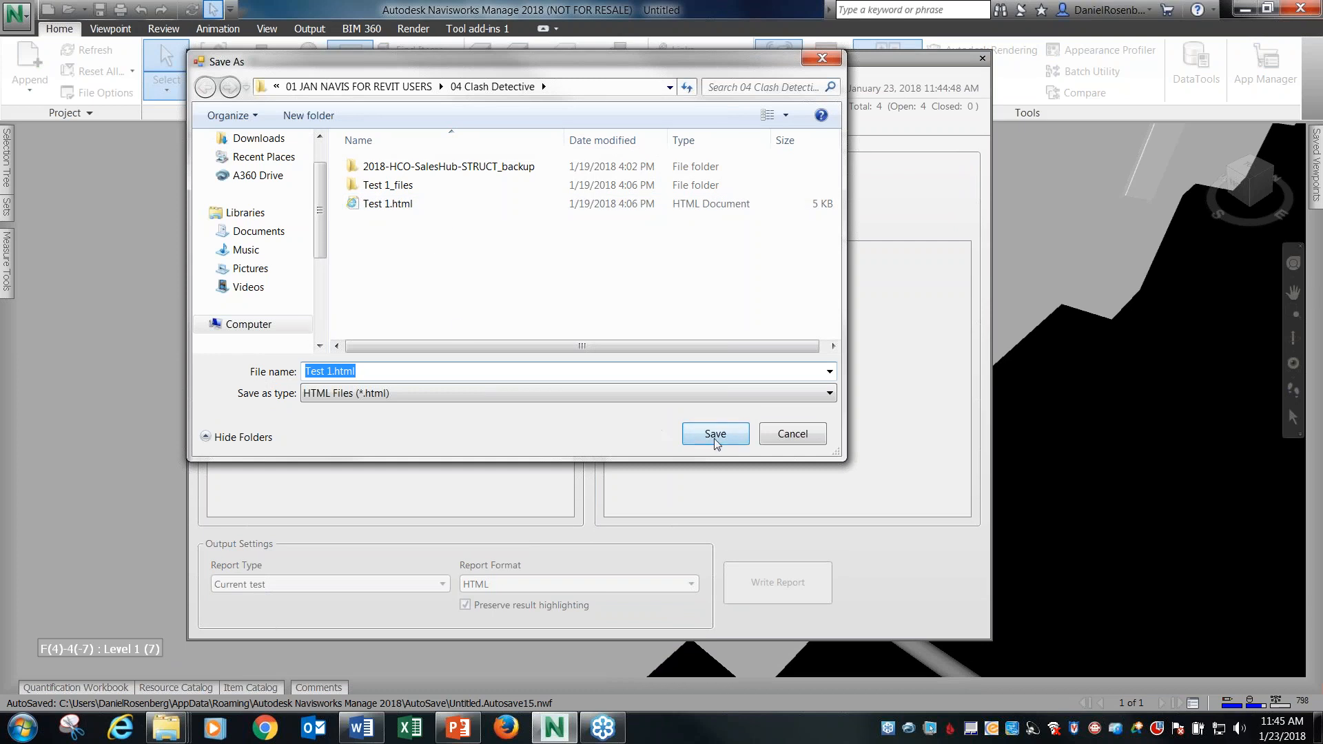
# Create a folder named Demo inside 04 Clash Detective and save the clash report there as Test 1.html.
pyautogui.click(386, 269)
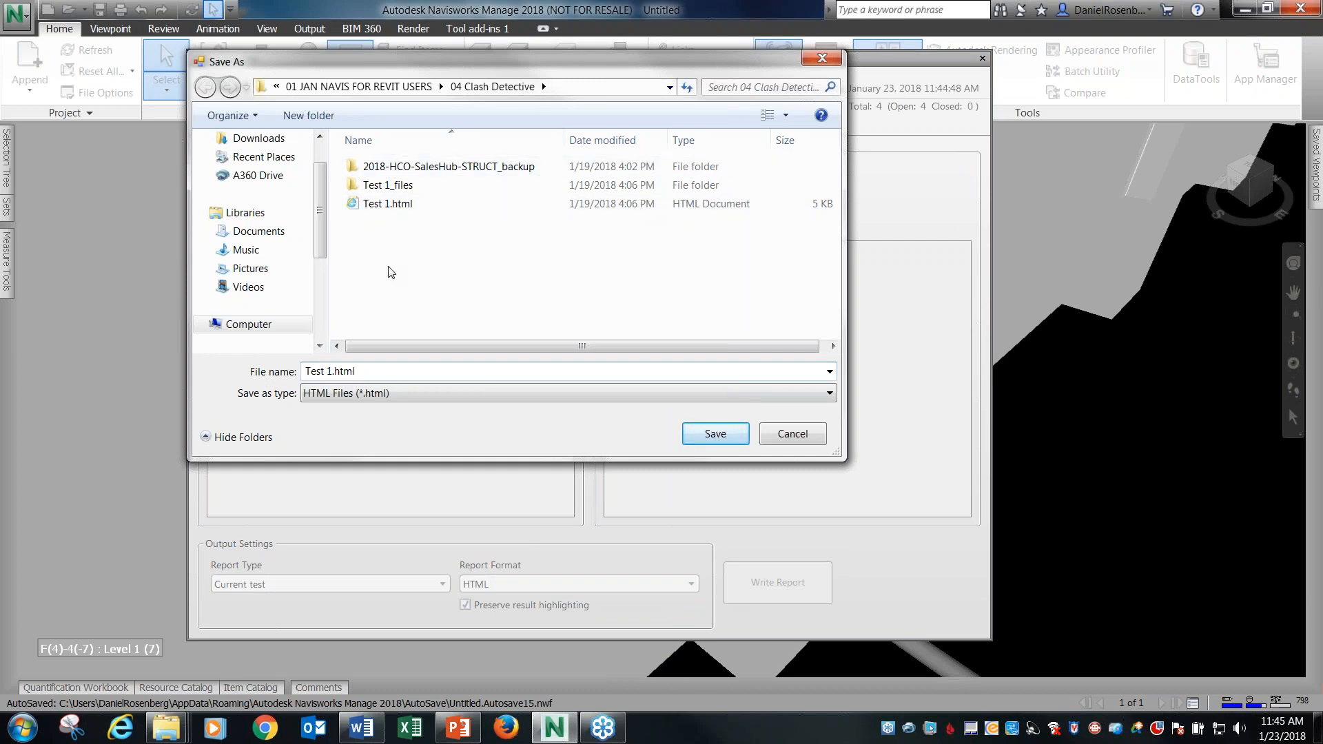
pyautogui.rightClick(389, 268)
pyautogui.moveTo(447, 426)
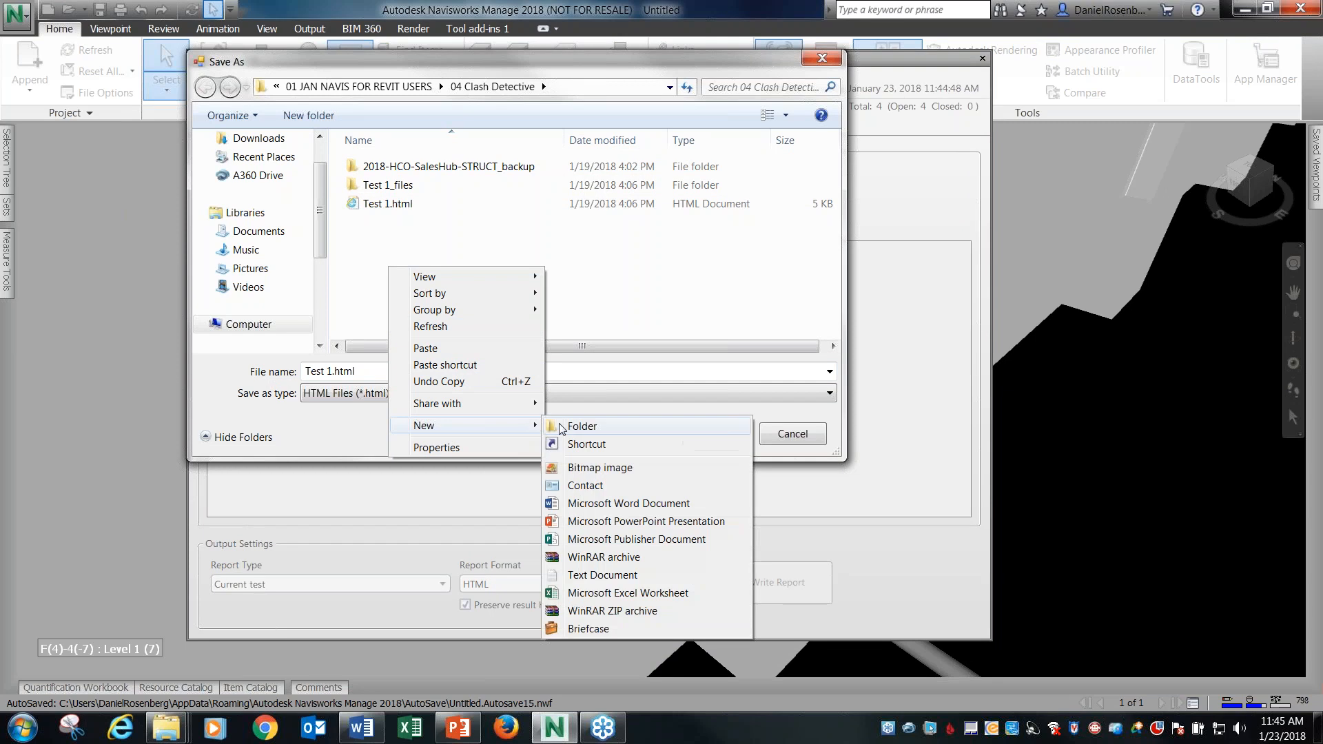
pyautogui.click(559, 425)
pyautogui.write('Demo')
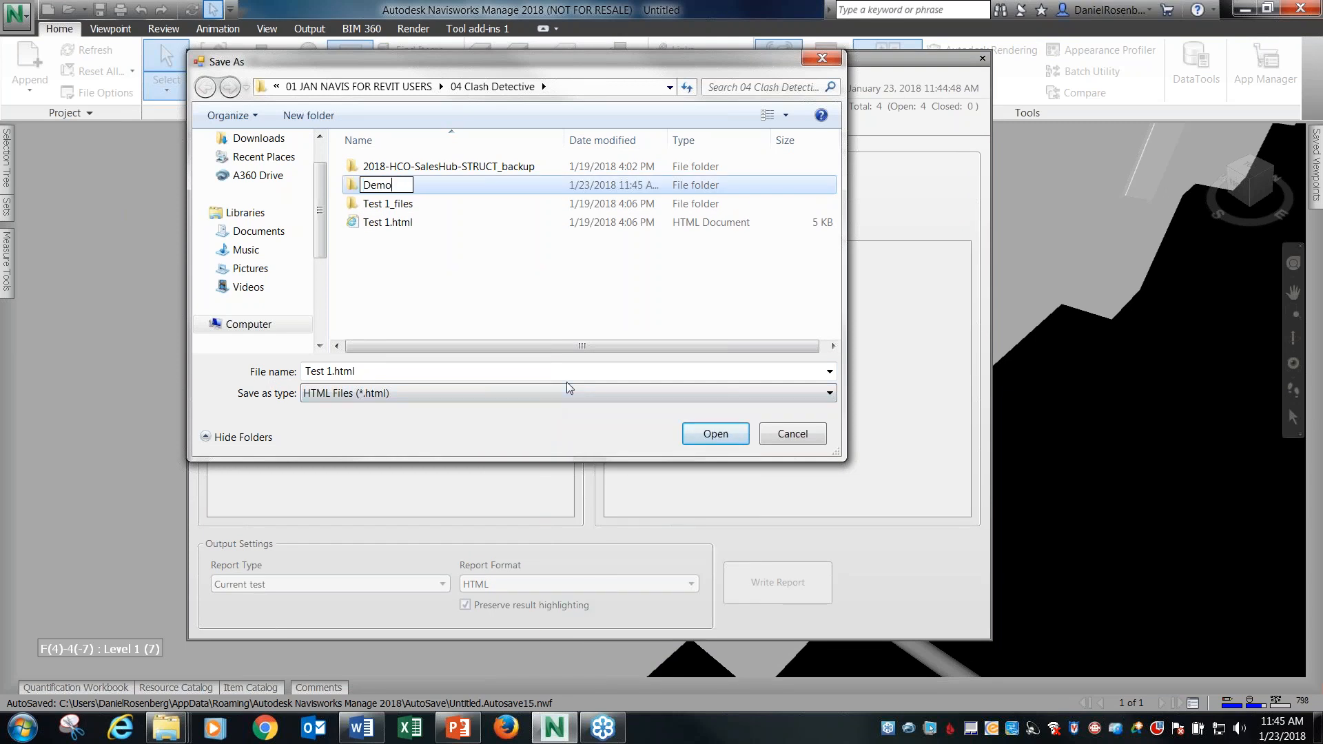
pyautogui.click(476, 300)
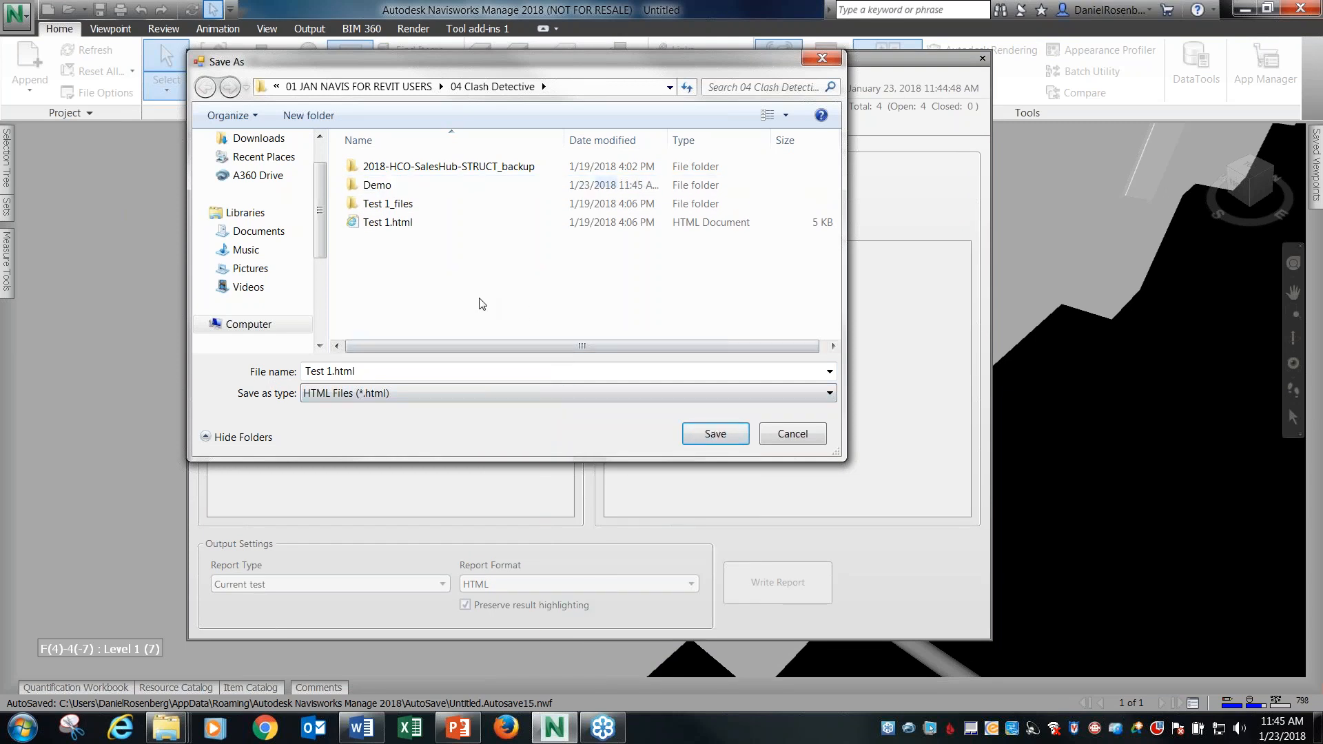
pyautogui.doubleClick(377, 186)
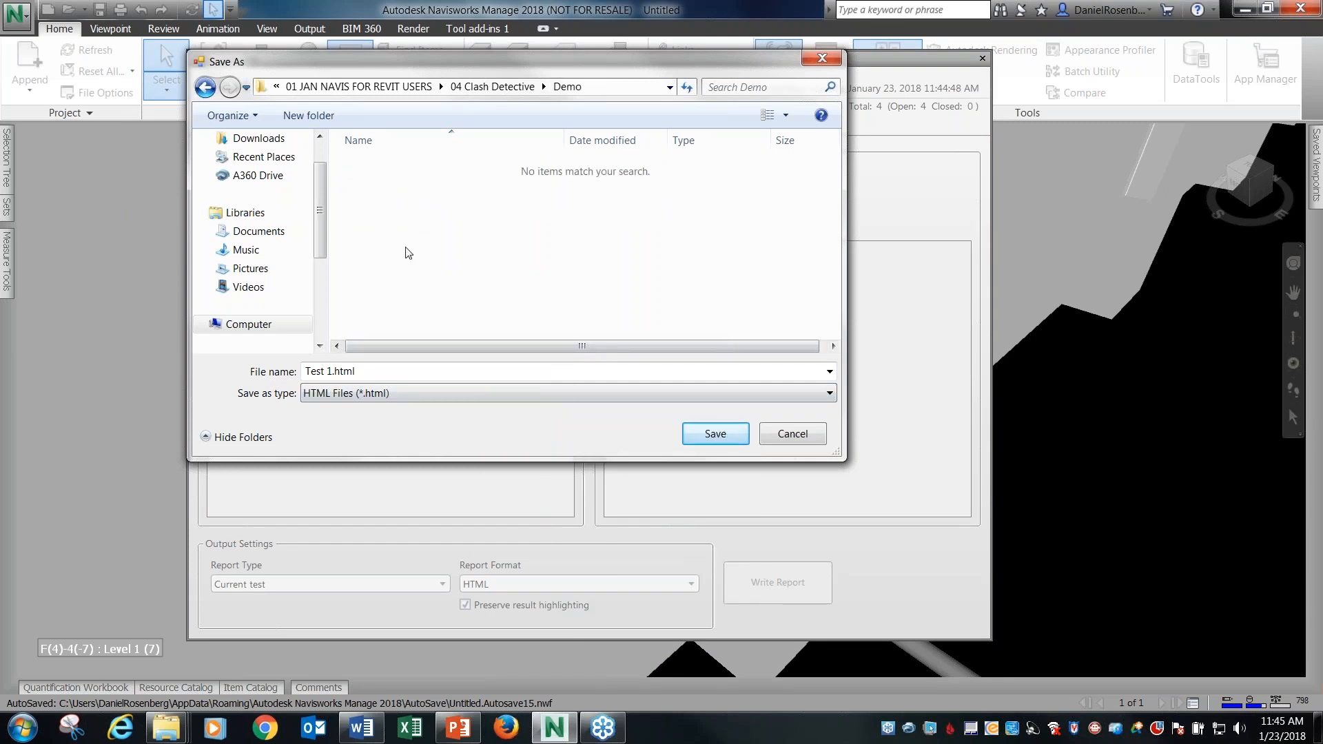
pyautogui.click(715, 433)
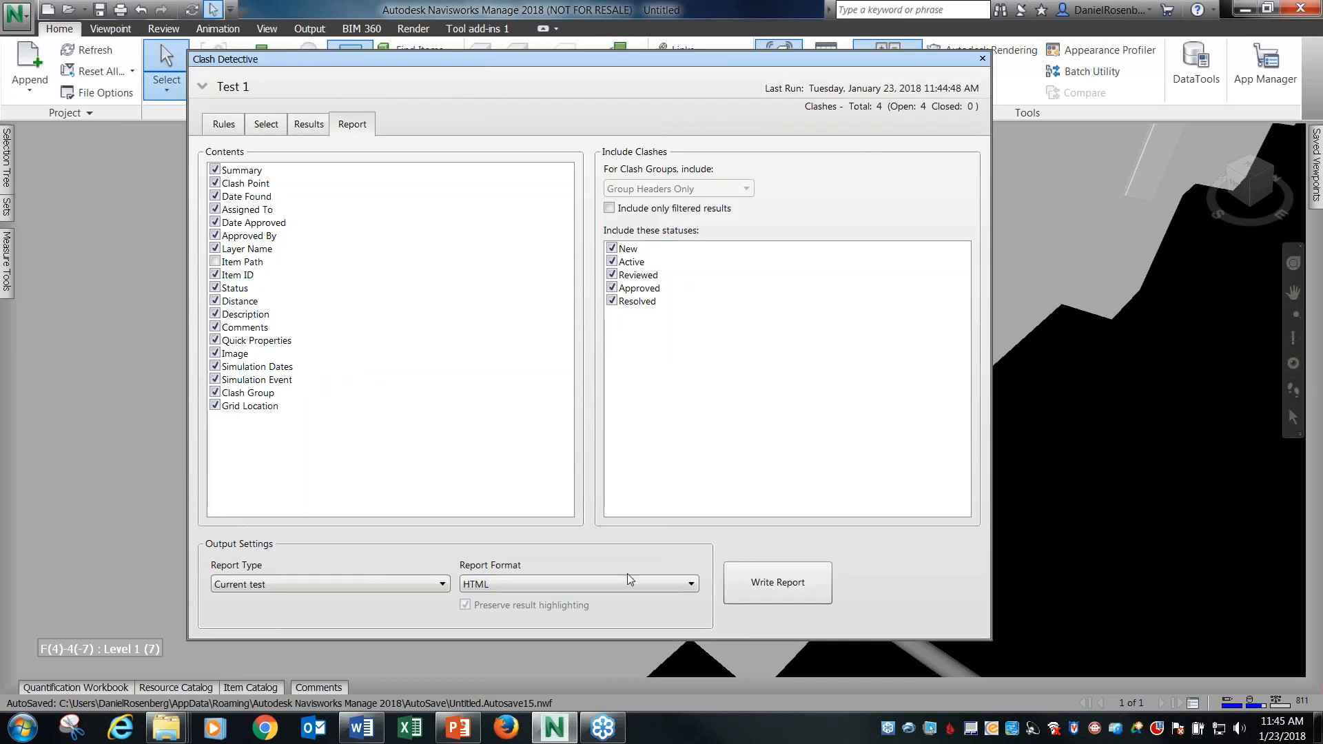
# Switch to File Explorer and open Test 1.html from the Demo folder inside 04 Clash Detective.
pyautogui.click(168, 728)
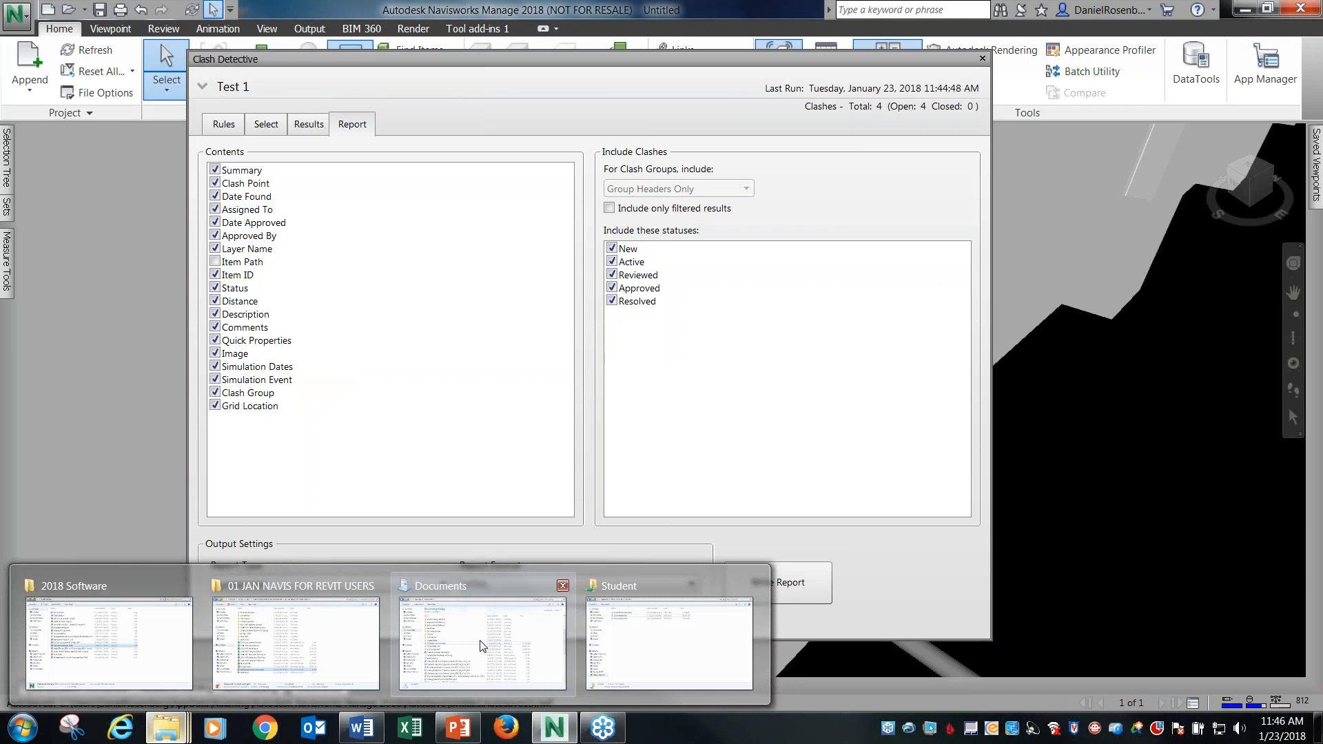
pyautogui.moveTo(428, 641)
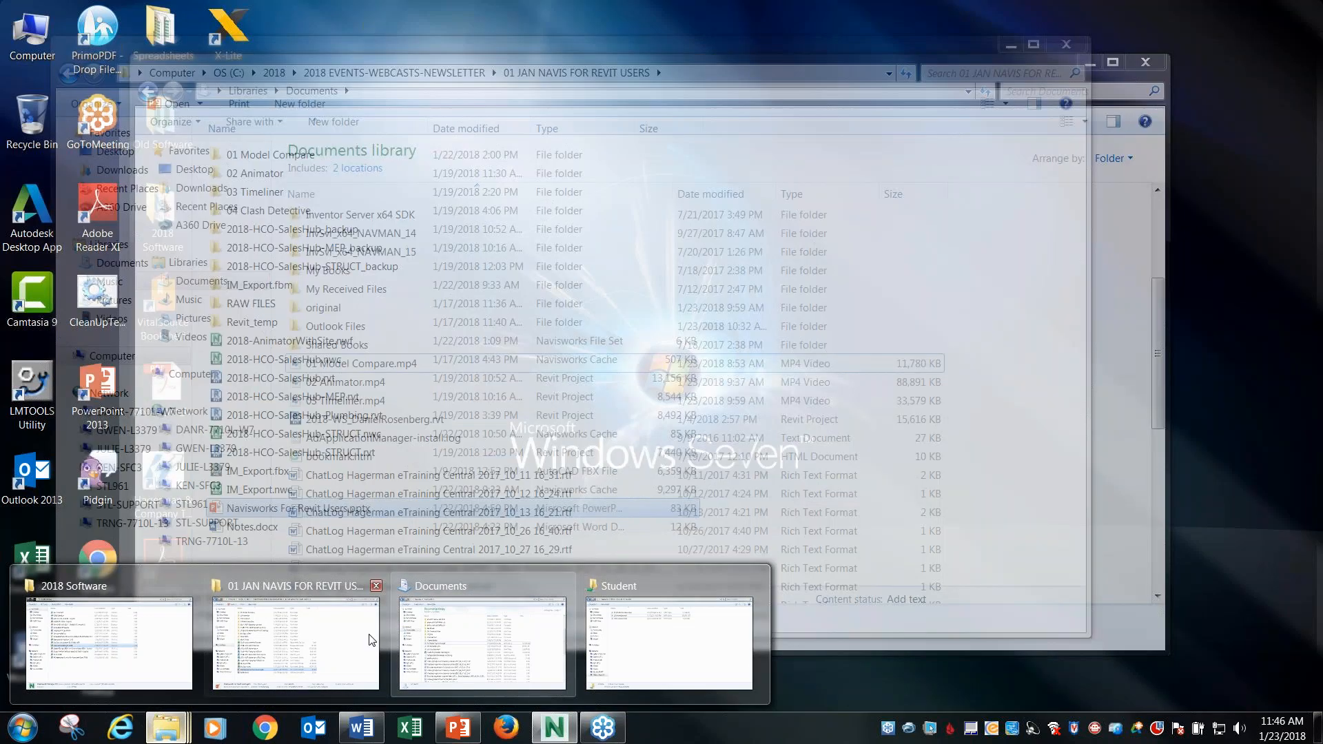
pyautogui.click(297, 642)
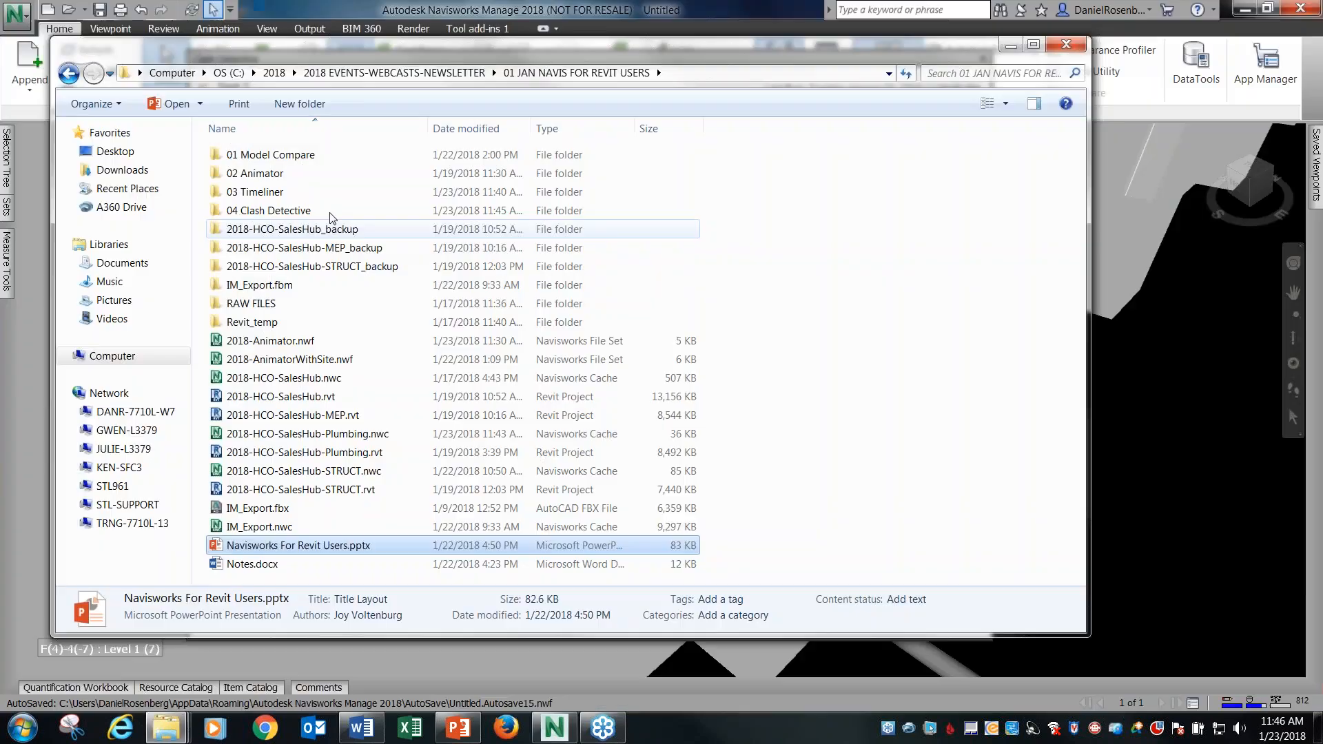
pyautogui.click(279, 216)
pyautogui.doubleClick(279, 216)
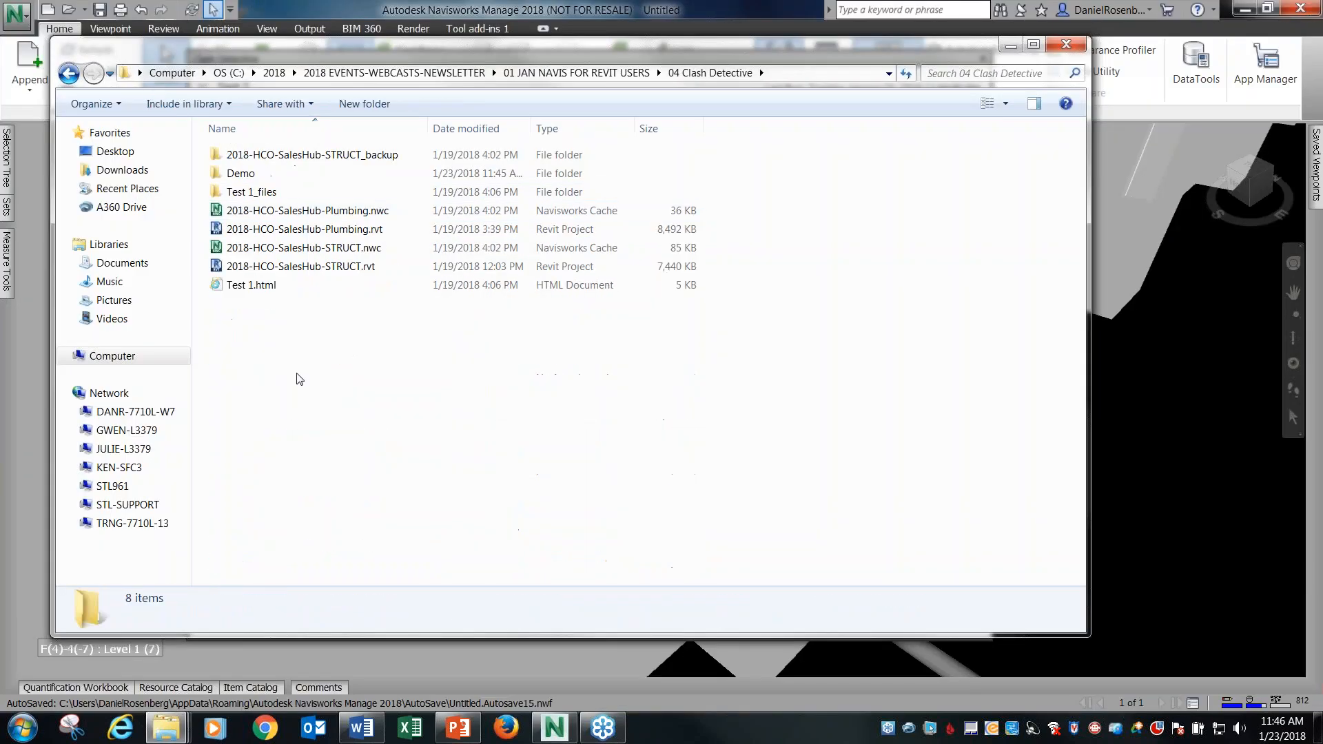
pyautogui.doubleClick(259, 180)
pyautogui.click(275, 175)
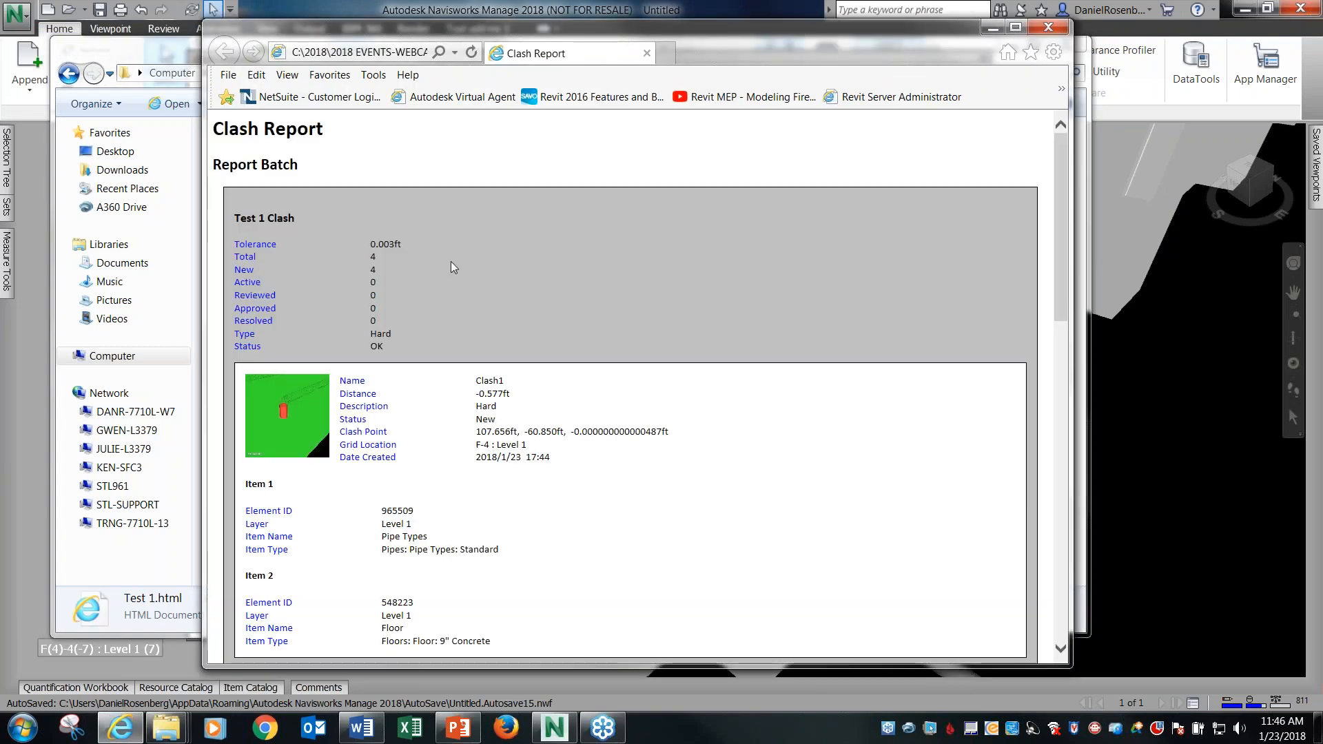
# Read through the clash entries in the HTML report, close it and return to Clash Detective.
pyautogui.scroll(-5, 431, 407)
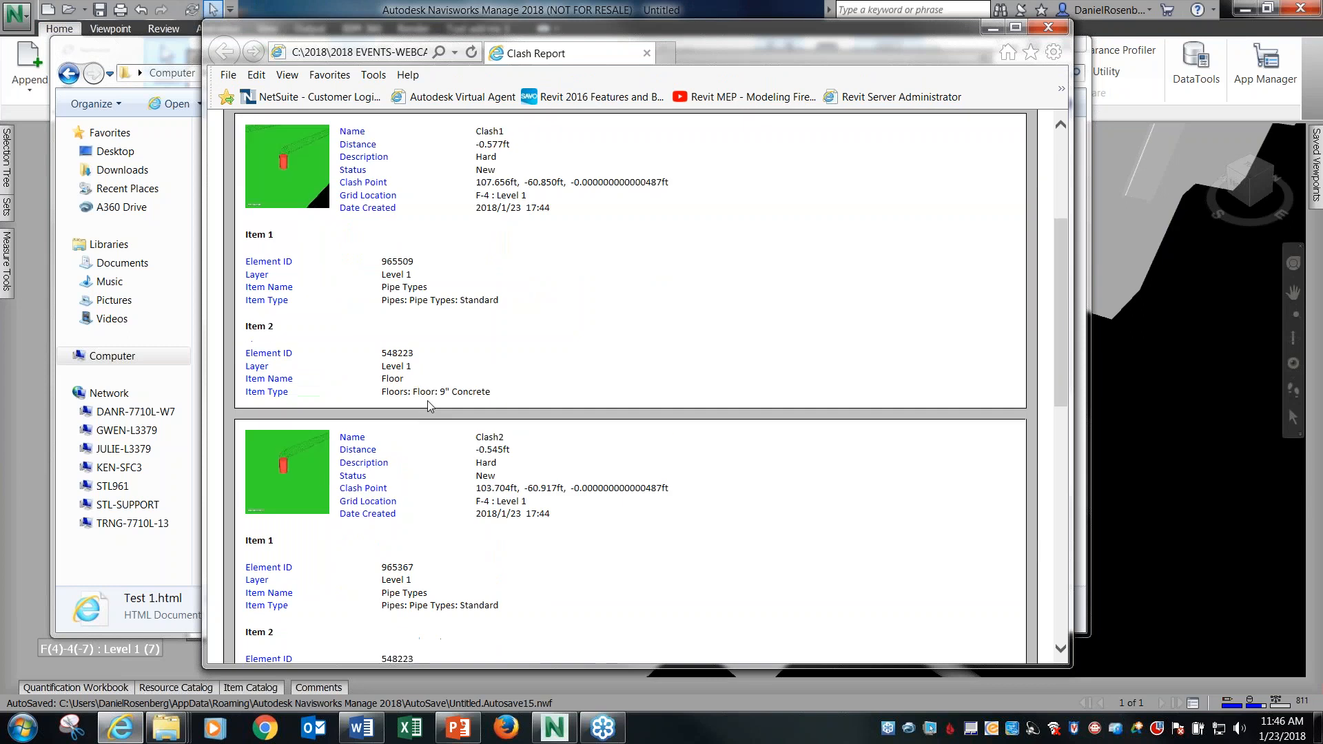
pyautogui.scroll(-9, 432, 405)
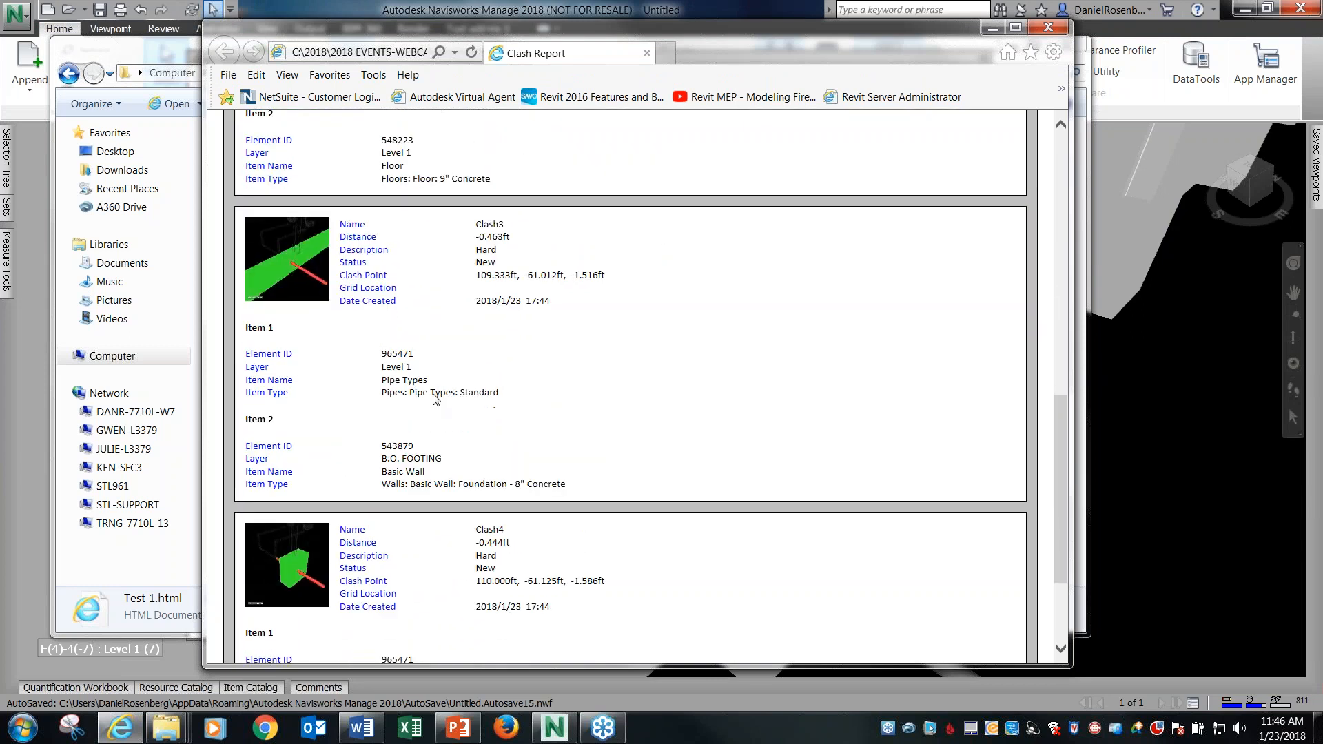
pyautogui.scroll(14, 398, 432)
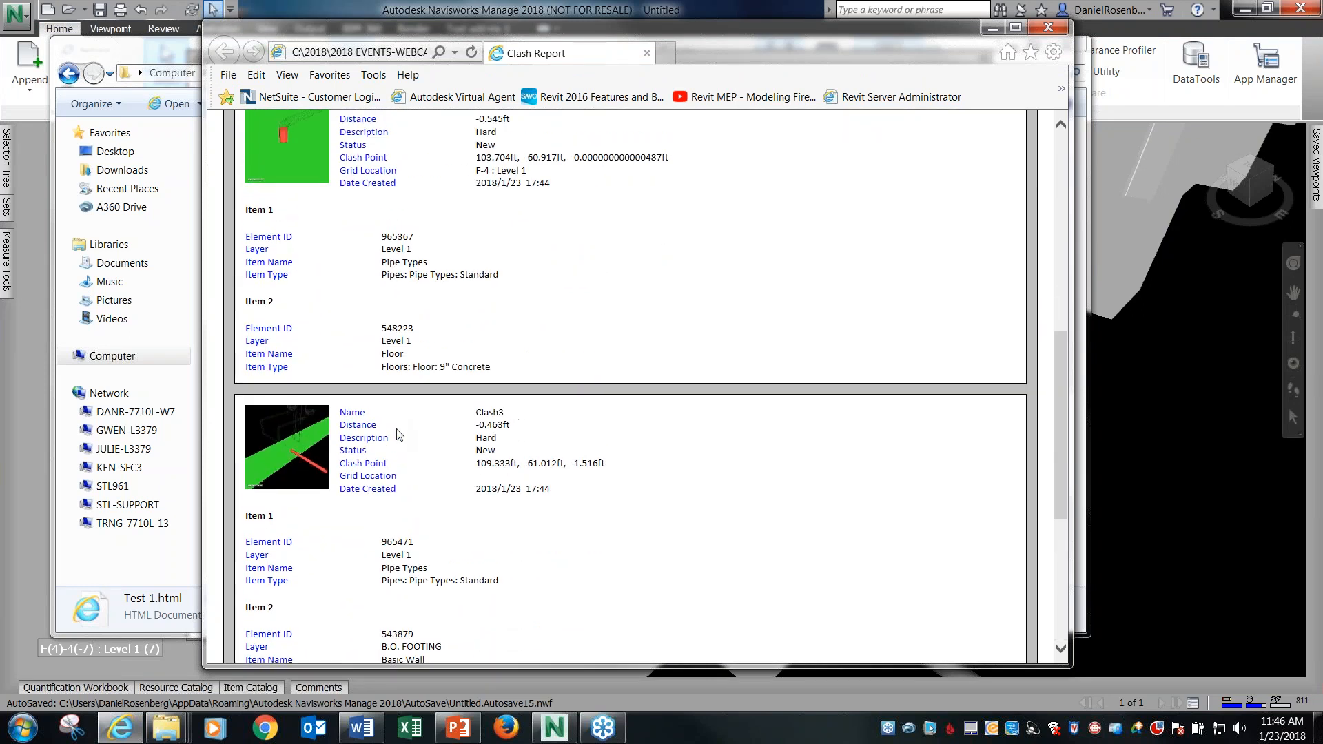
pyautogui.click(1048, 27)
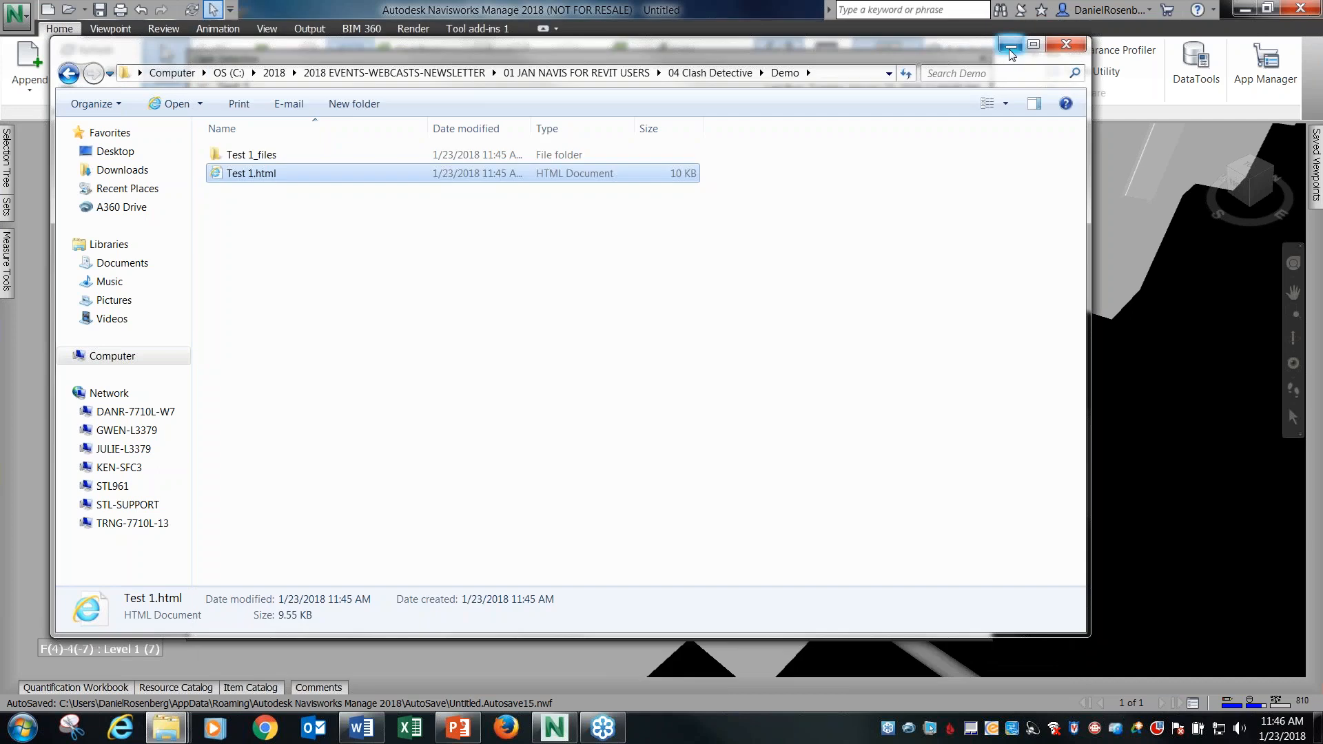
pyautogui.click(1011, 45)
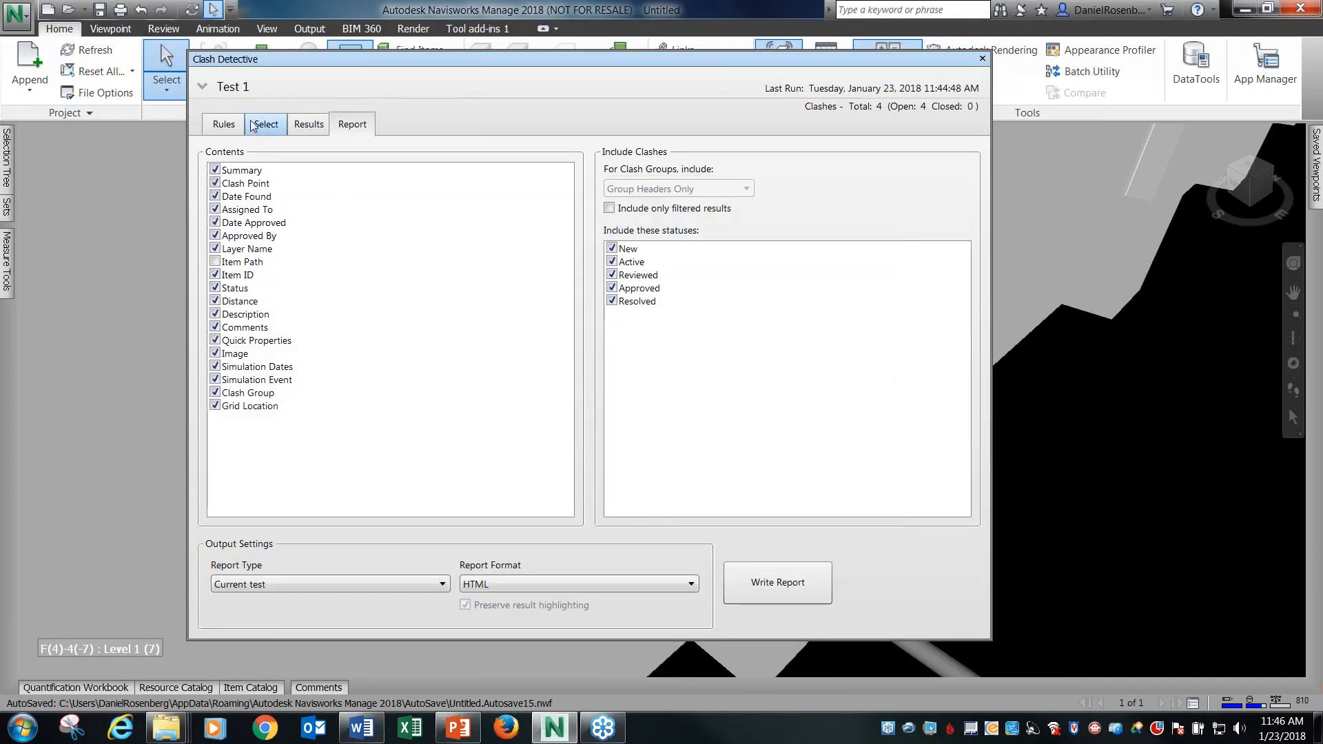
# Expand the list of clash tests and add a second test below Test 1.
pyautogui.click(234, 129)
pyautogui.click(207, 84)
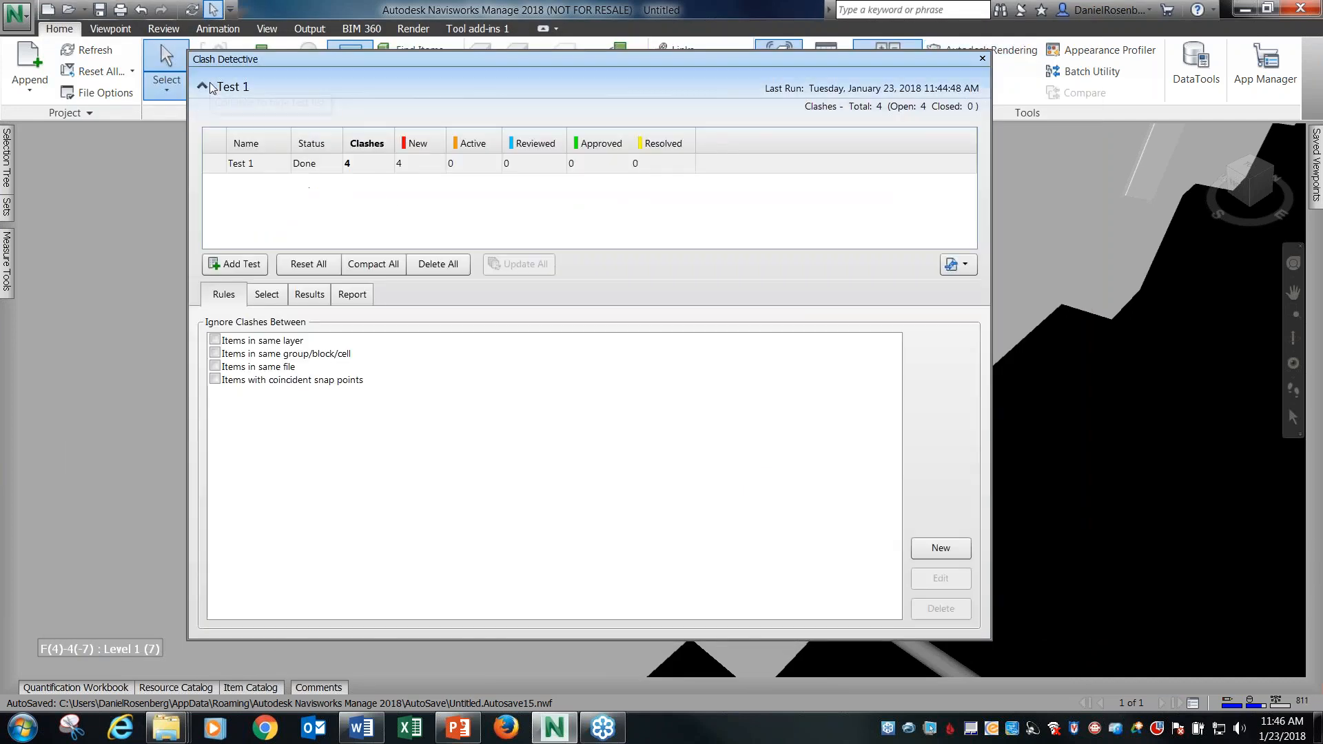
pyautogui.click(219, 165)
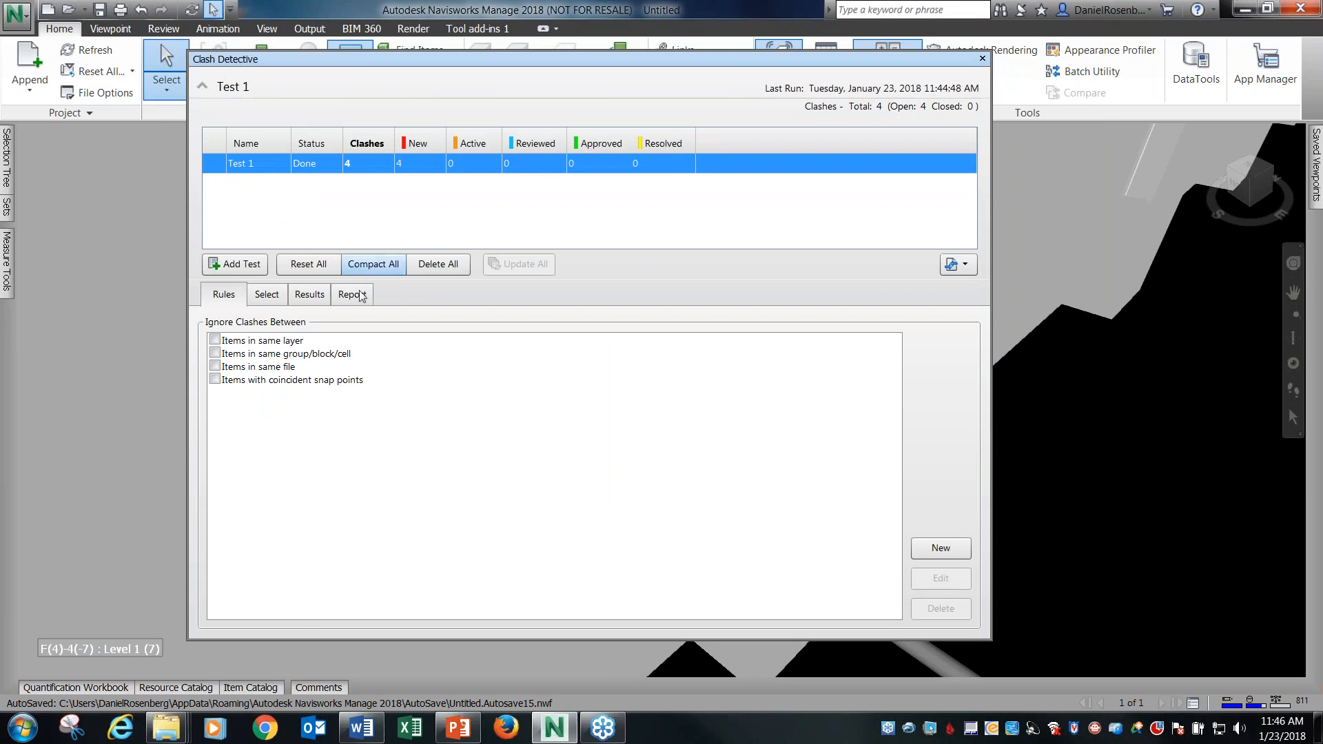
pyautogui.click(246, 266)
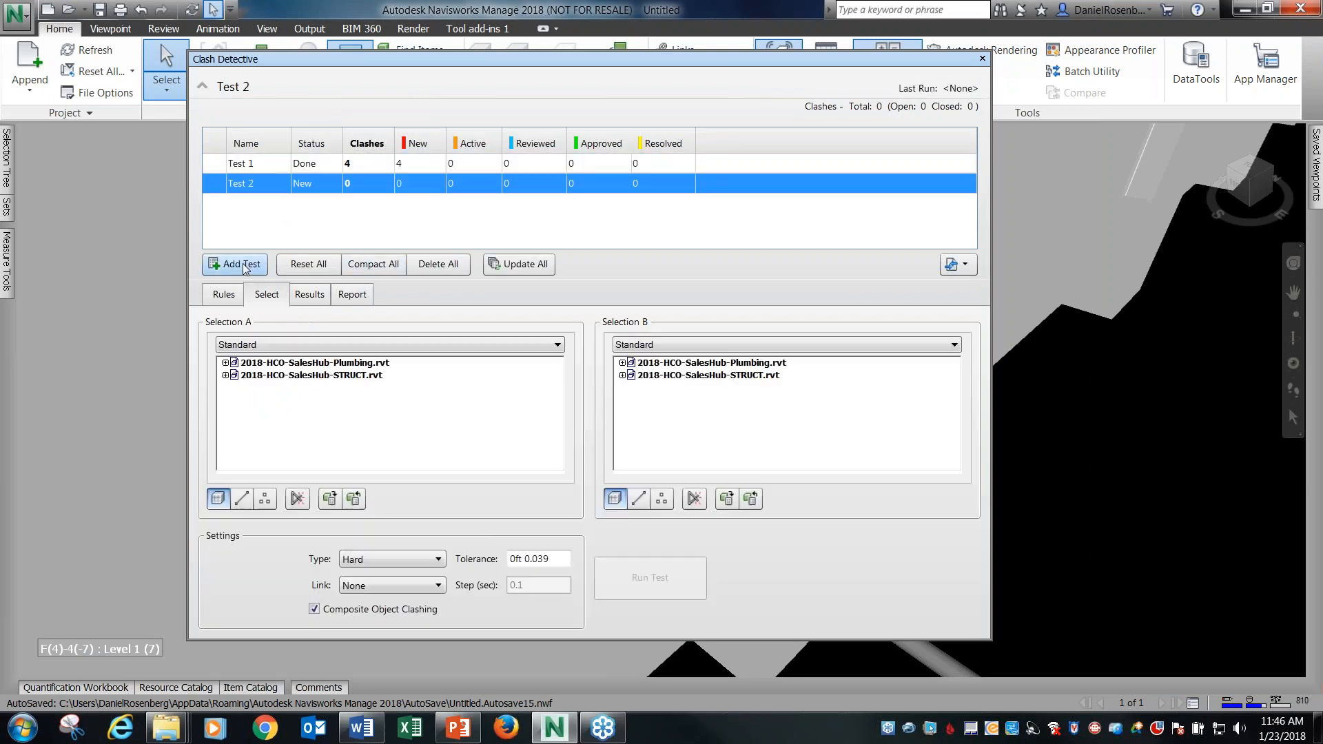
# Run the new hard clash test with 2018-HCO-SalesHub-Plumbing.rvt as Selection A and the B.O. FOOTING Structural Columns of the STRUCT model as Selection B.
pyautogui.click(324, 364)
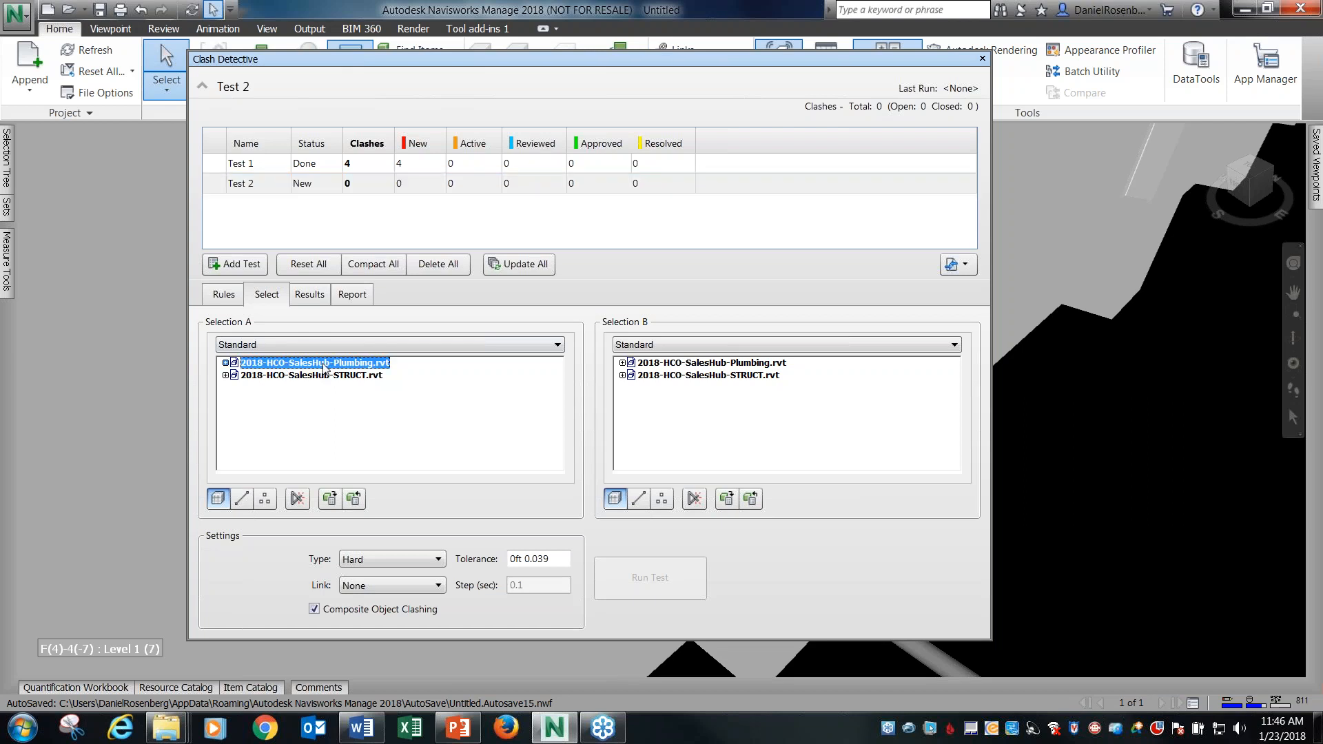
pyautogui.click(623, 375)
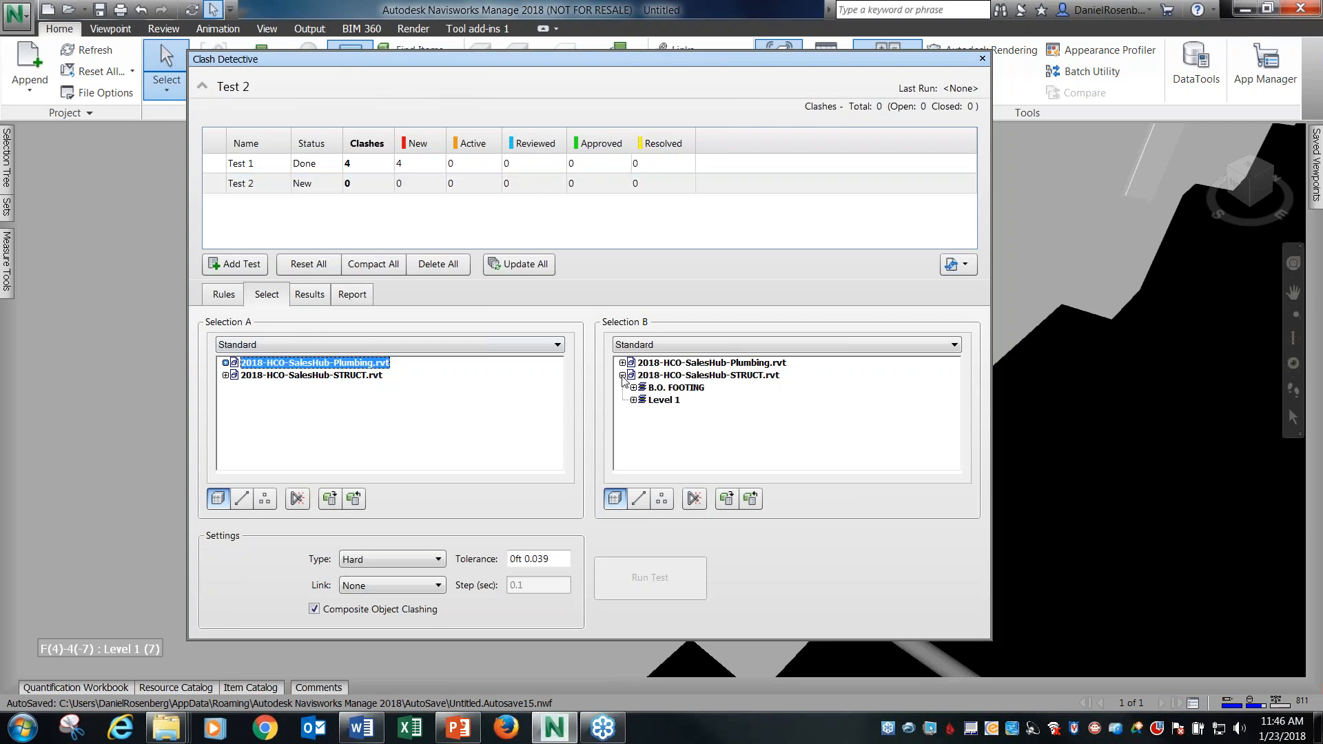
pyautogui.click(633, 388)
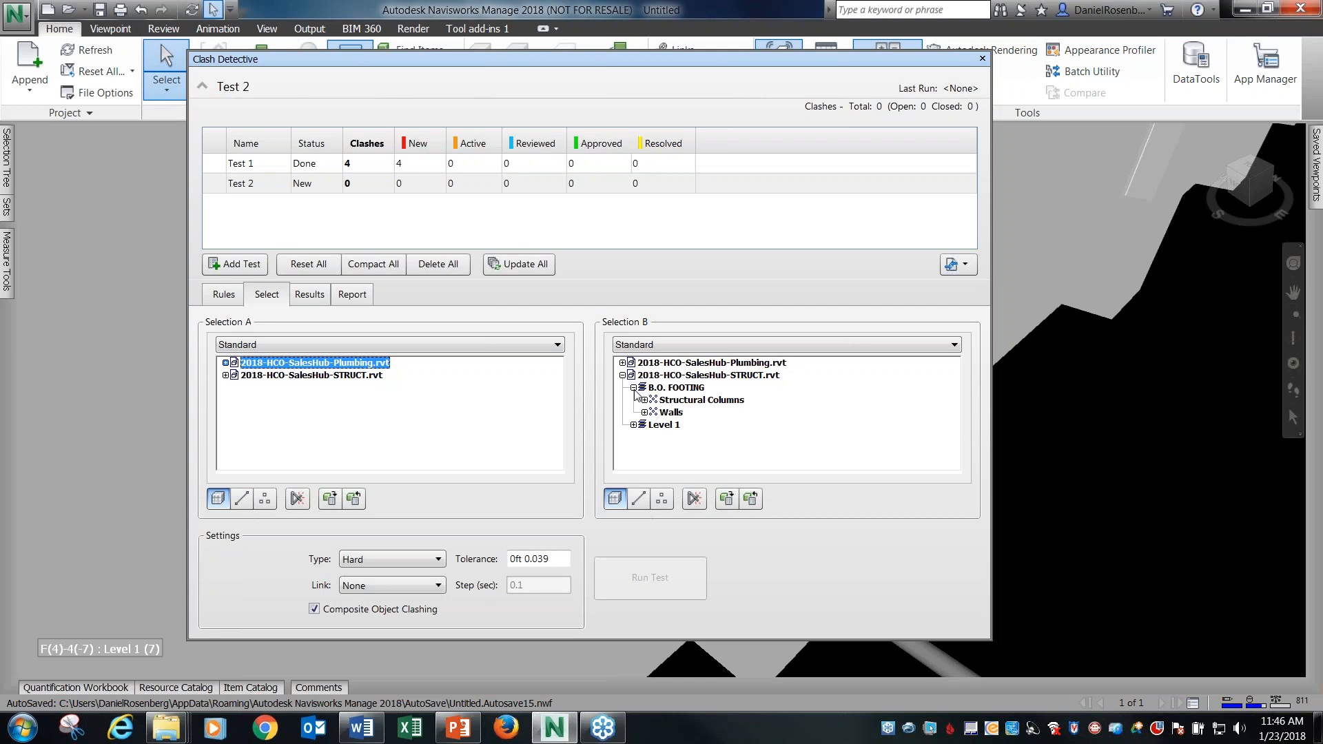
pyautogui.click(634, 425)
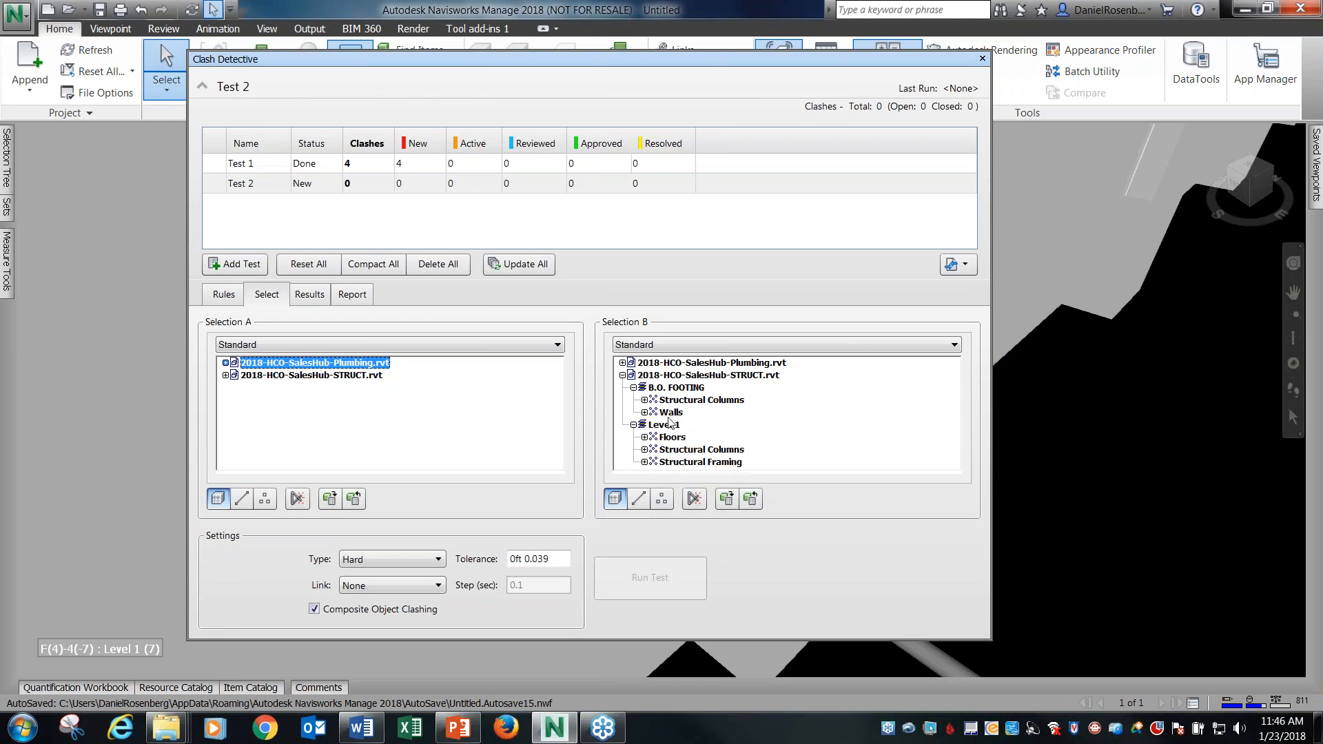
pyautogui.click(686, 402)
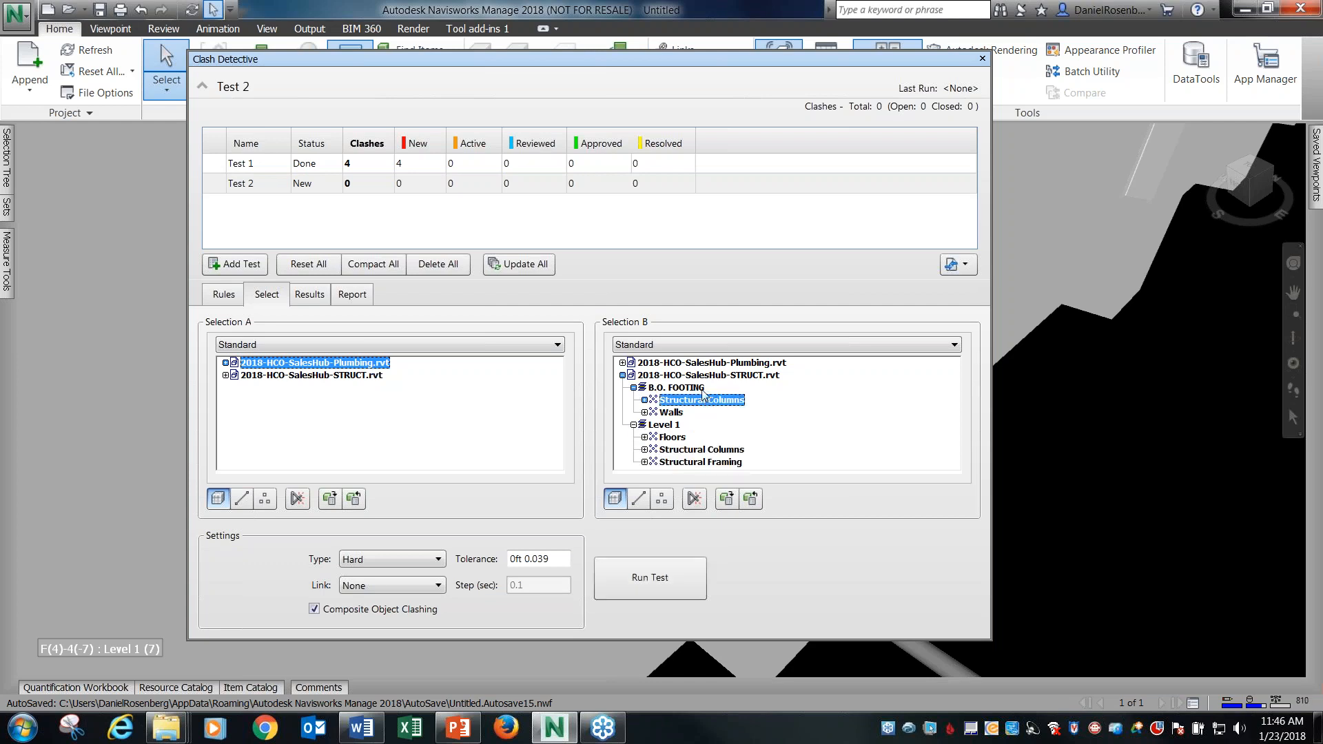
pyautogui.click(644, 400)
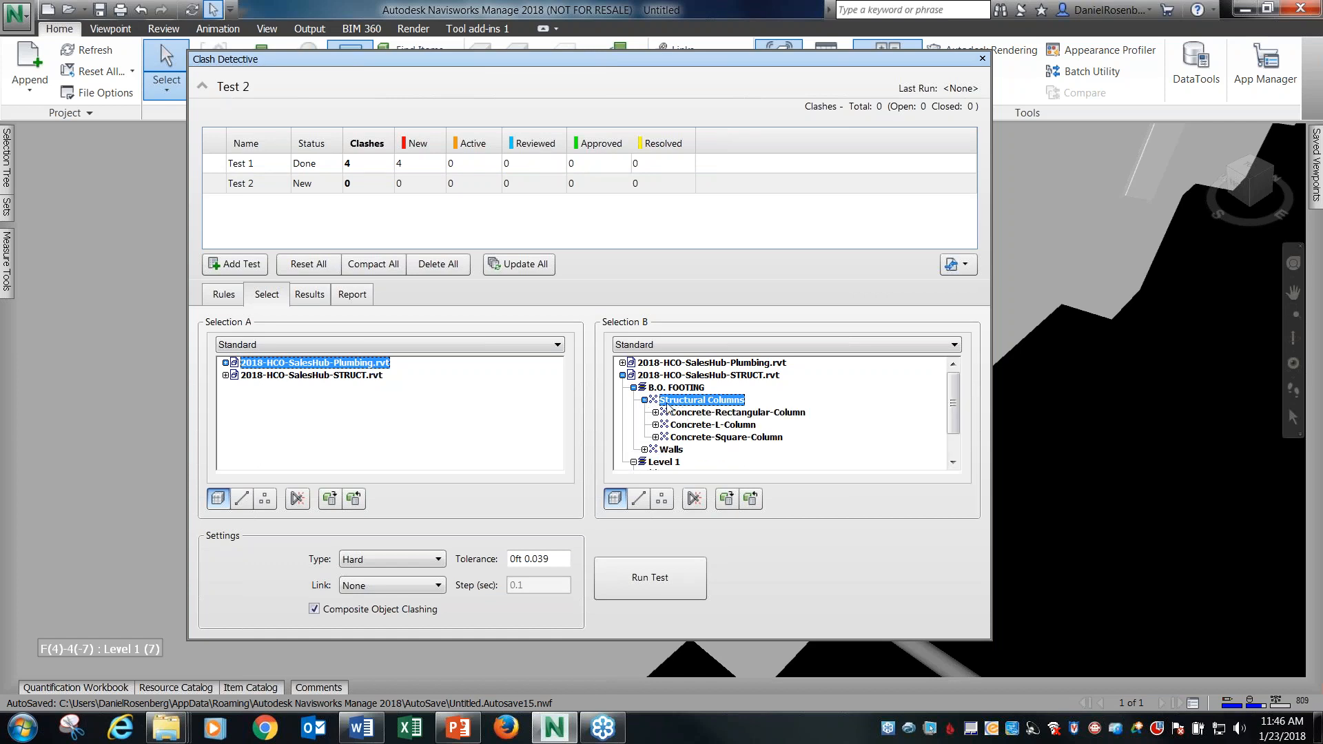
pyautogui.click(644, 401)
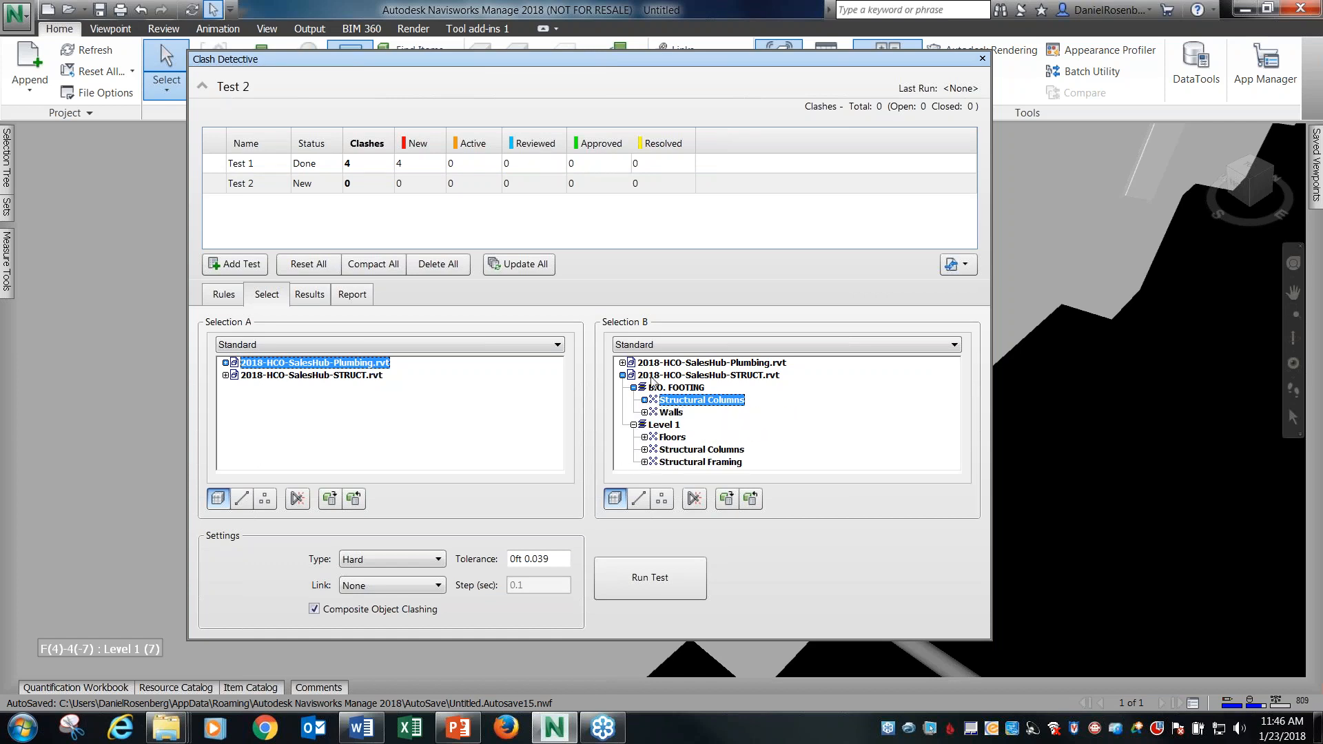
pyautogui.click(689, 578)
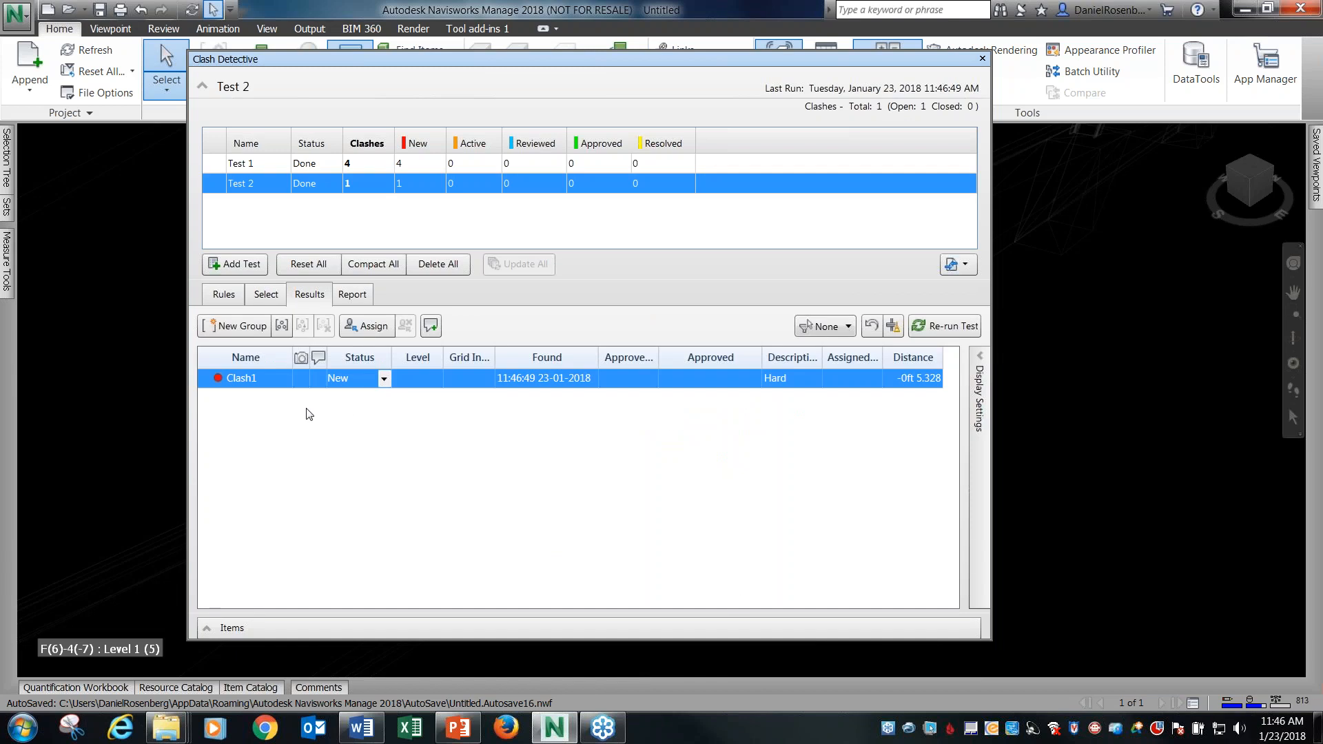
# Reposition the Clash Detective window so that all of the second test's results are in view.
pyautogui.moveTo(600, 60); pyautogui.dragTo(684, 131)
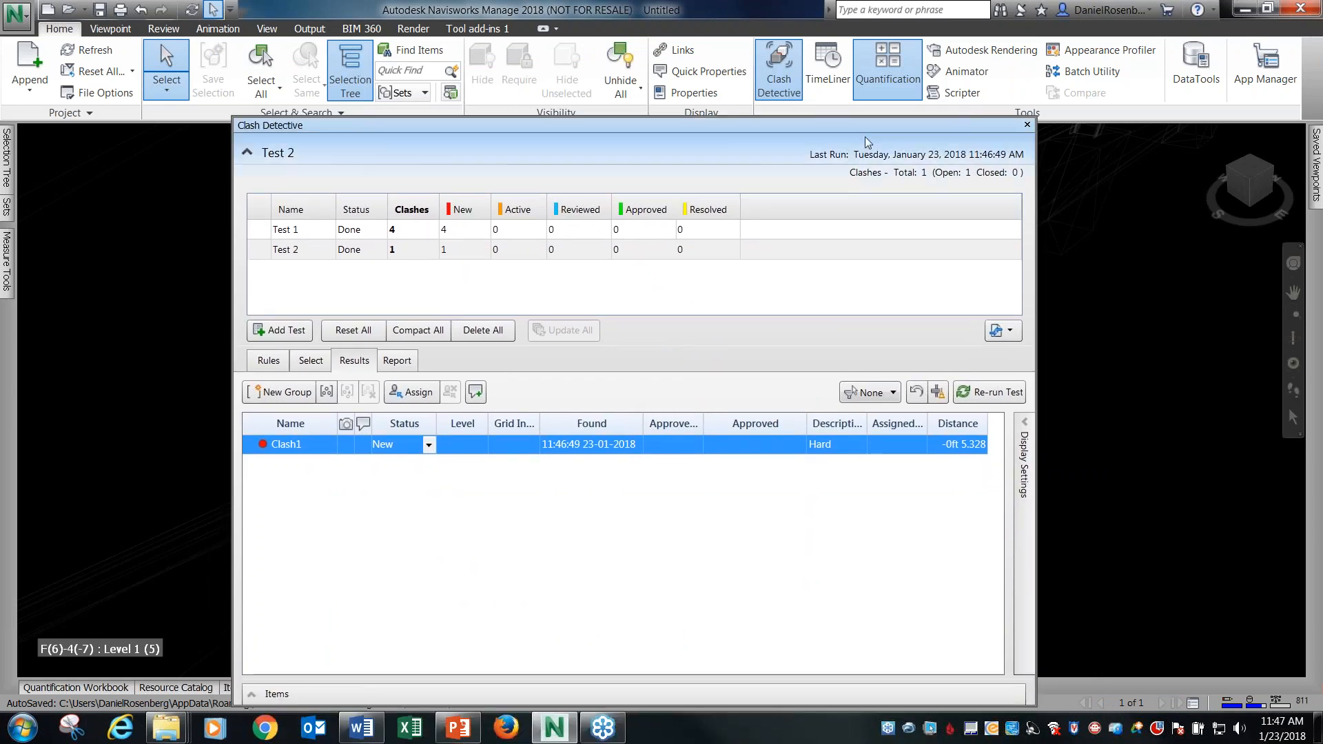
pyautogui.moveTo(874, 124); pyautogui.dragTo(909, 103)
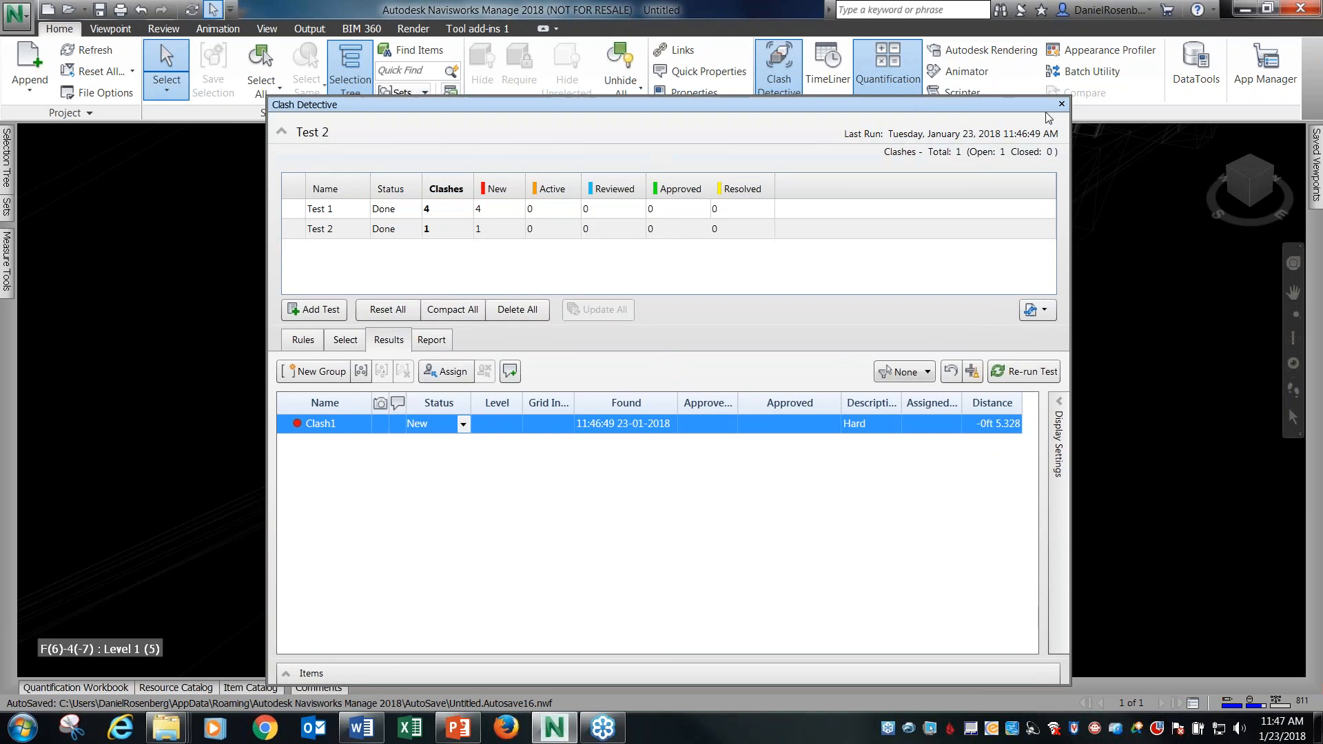
pyautogui.moveTo(1047, 105); pyautogui.dragTo(1041, 51)
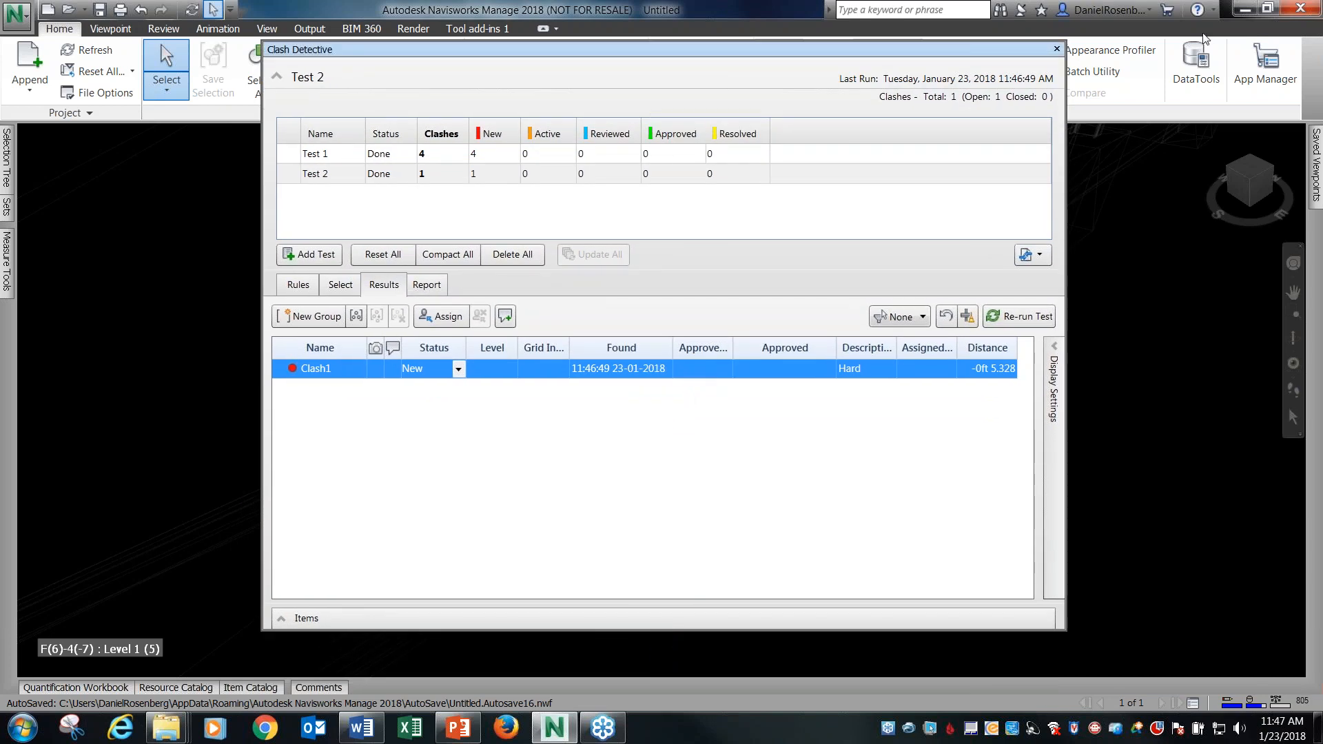
# Leave Navisworks for the desktop and launch Autodesk InfraWorks from the 2018 Software folder.
pyautogui.click(1246, 11)
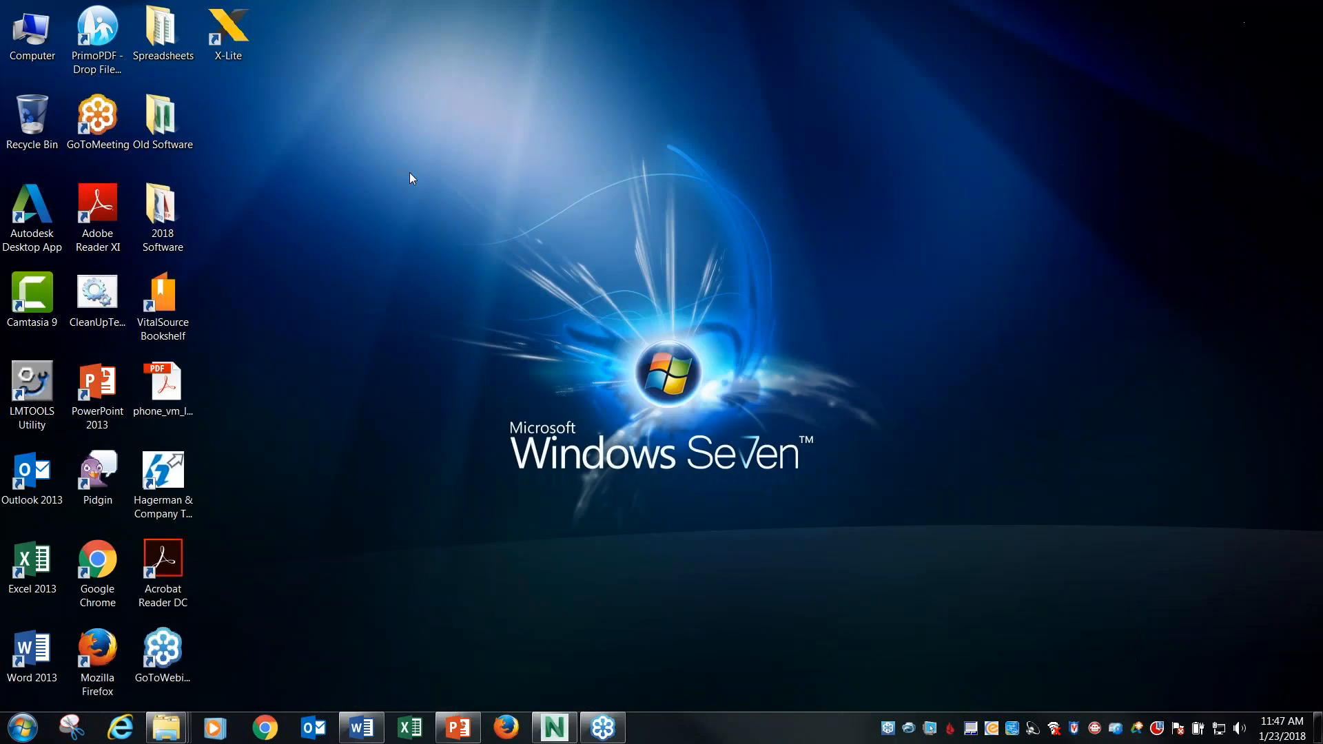
pyautogui.doubleClick(157, 211)
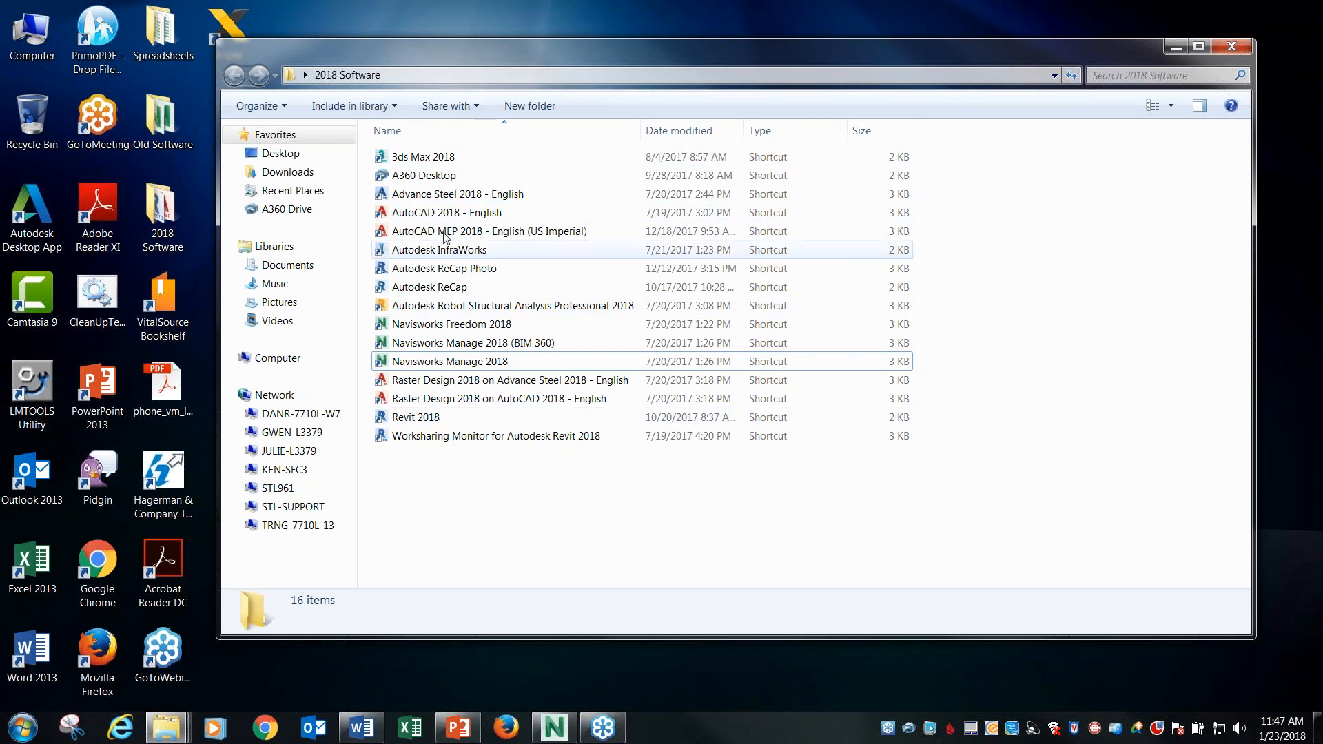
pyautogui.moveTo(463, 51); pyautogui.dragTo(444, 51)
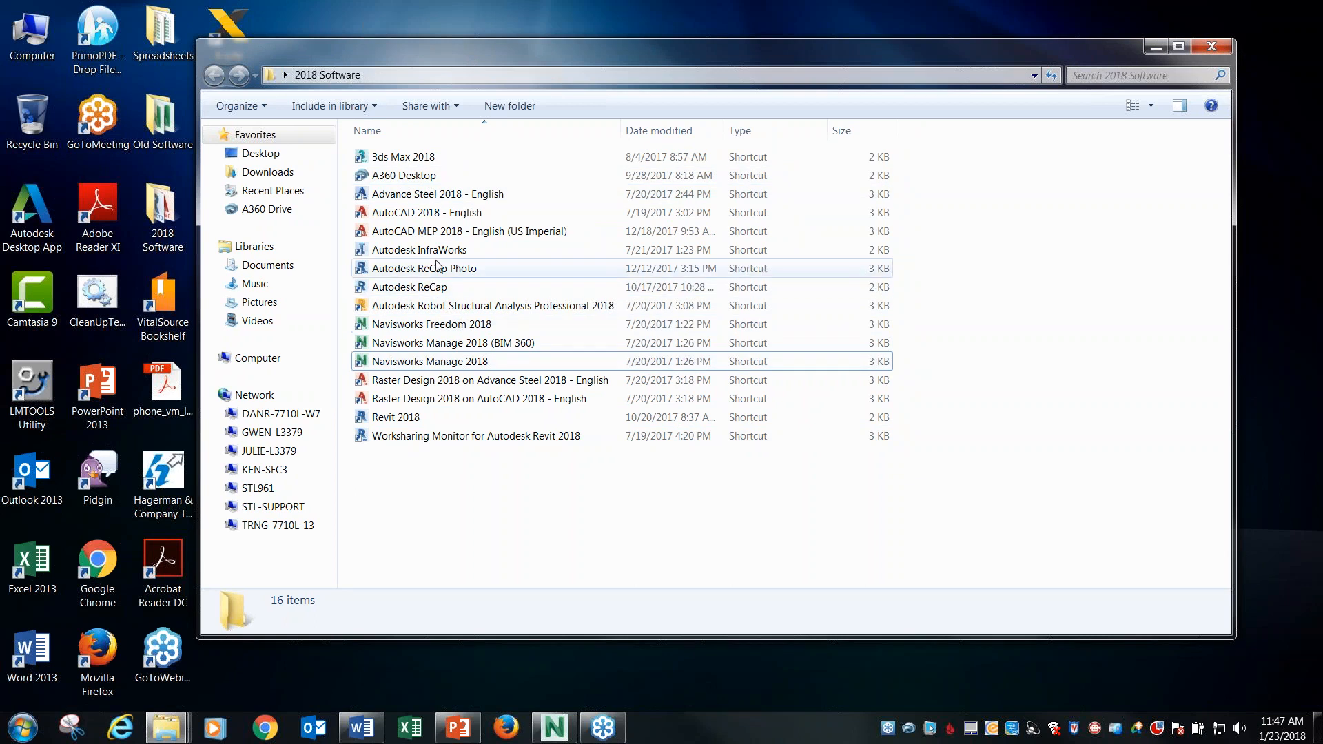
pyautogui.click(406, 252)
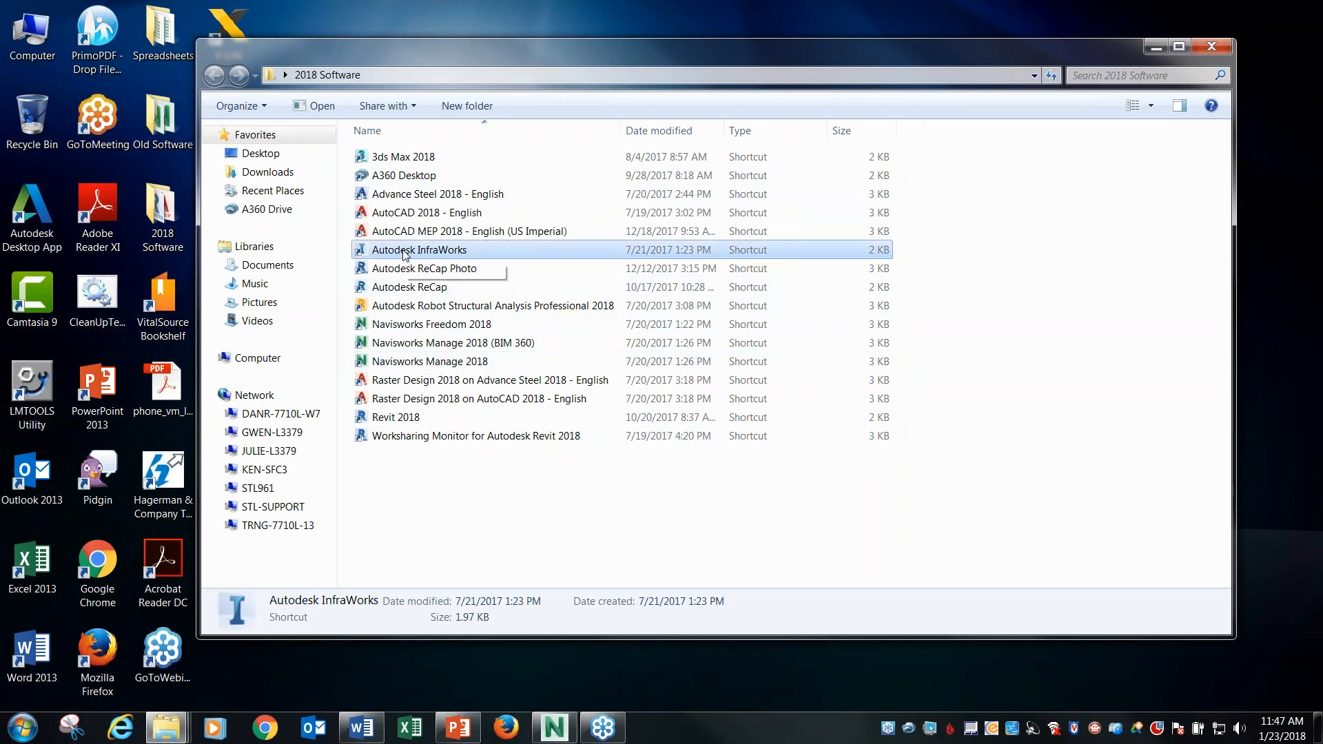
pyautogui.doubleClick(405, 253)
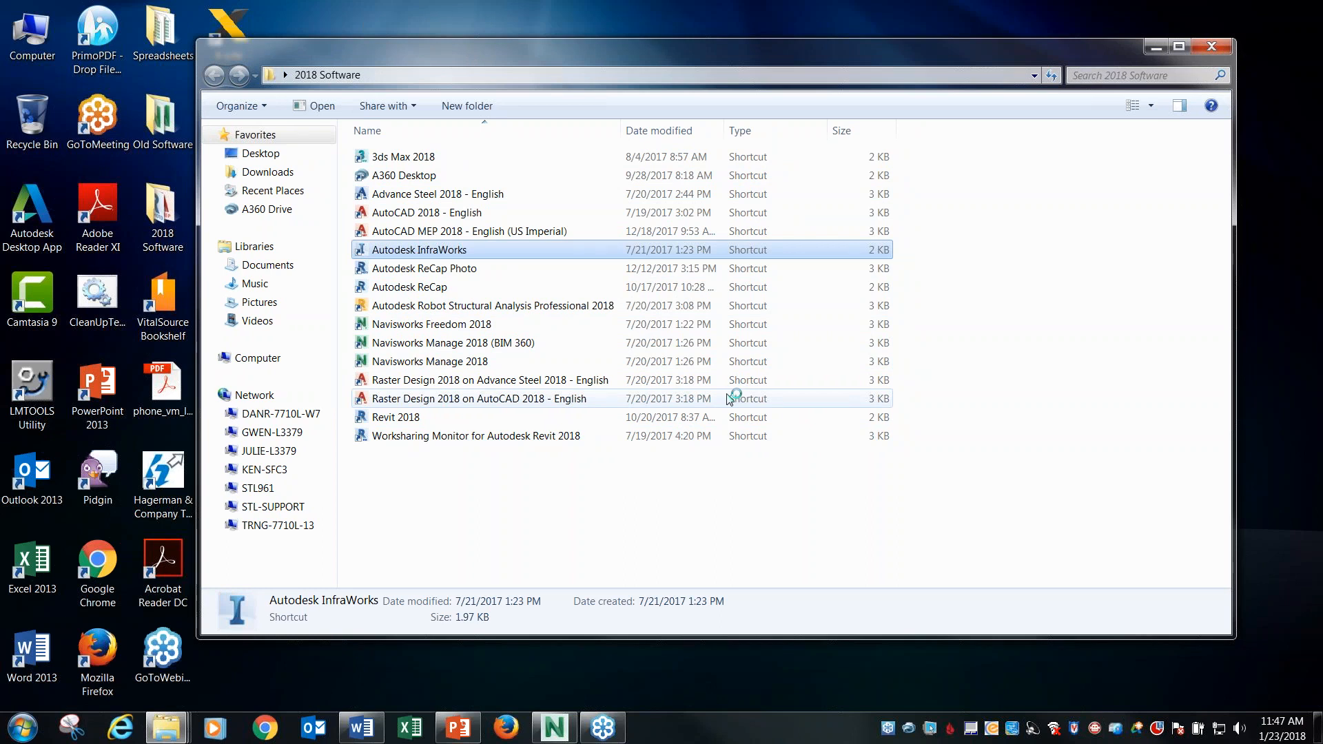
pyautogui.click(534, 528)
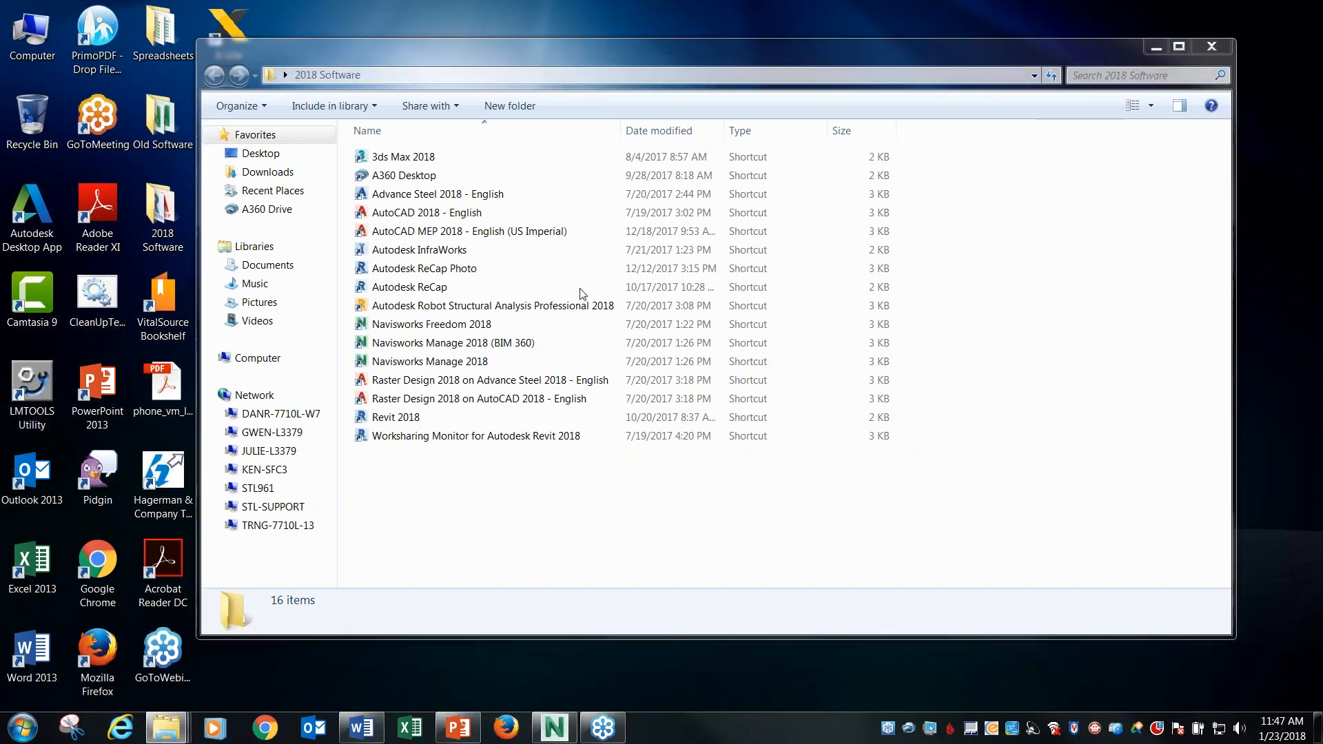
pyautogui.moveTo(599, 53); pyautogui.dragTo(461, 63)
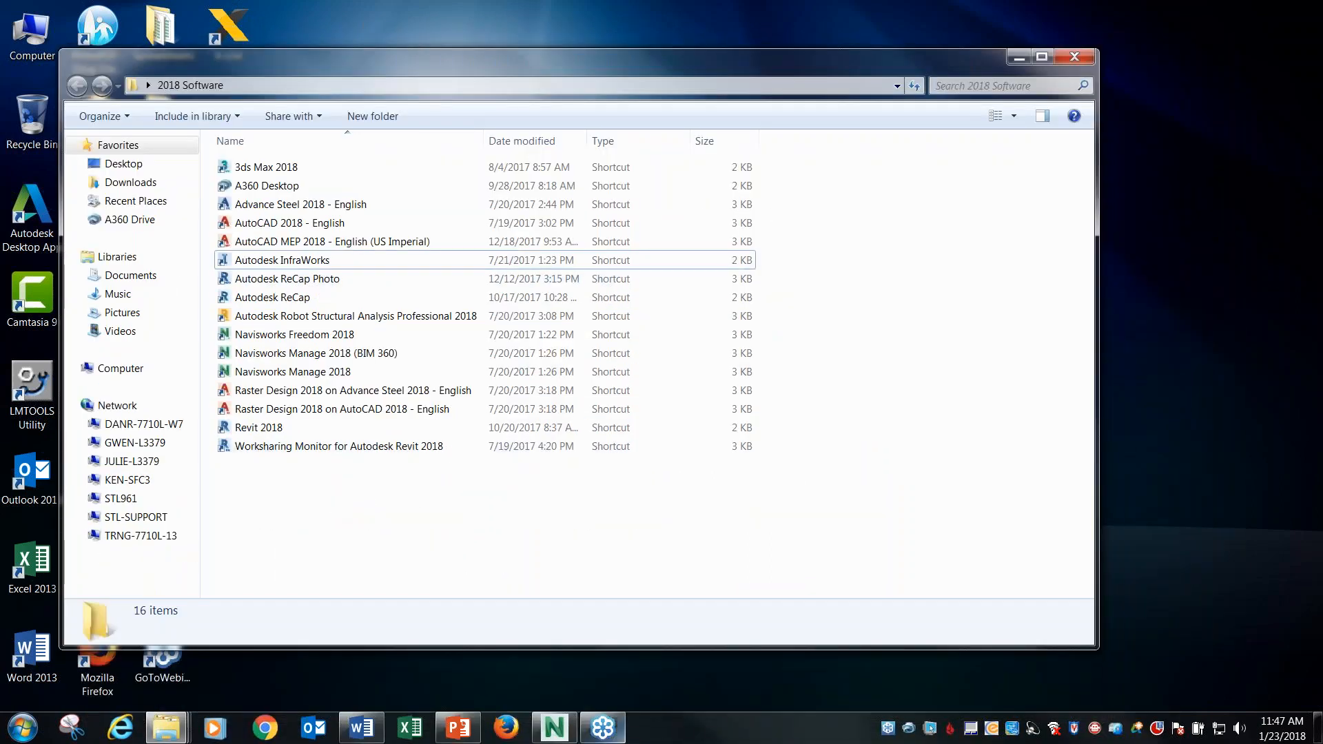
pyautogui.click(305, 266)
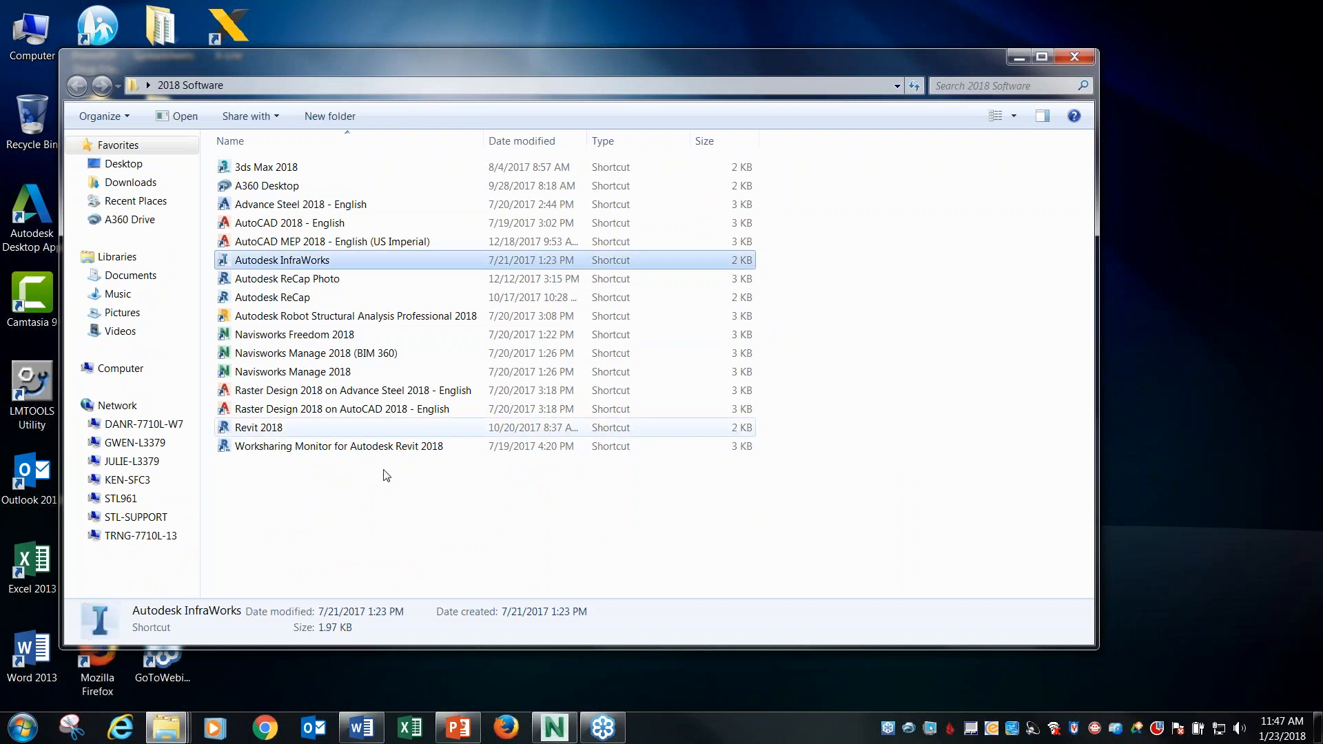
pyautogui.click(397, 552)
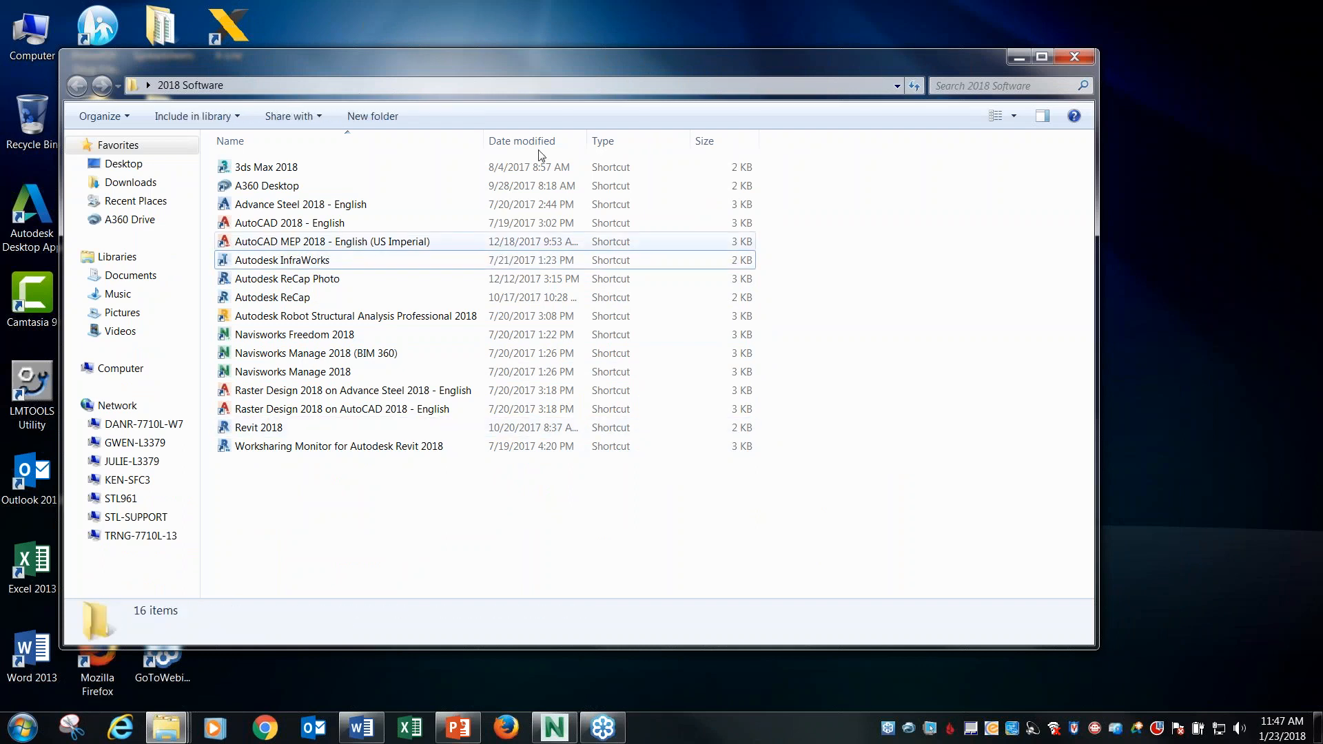
pyautogui.moveTo(565, 58)
pyautogui.mouseDown()
pyautogui.moveTo(644, 213)
pyautogui.moveTo(526, 337)
pyautogui.moveTo(544, 665)
pyautogui.moveTo(515, 97)
pyautogui.moveTo(548, 71)
pyautogui.mouseUp()
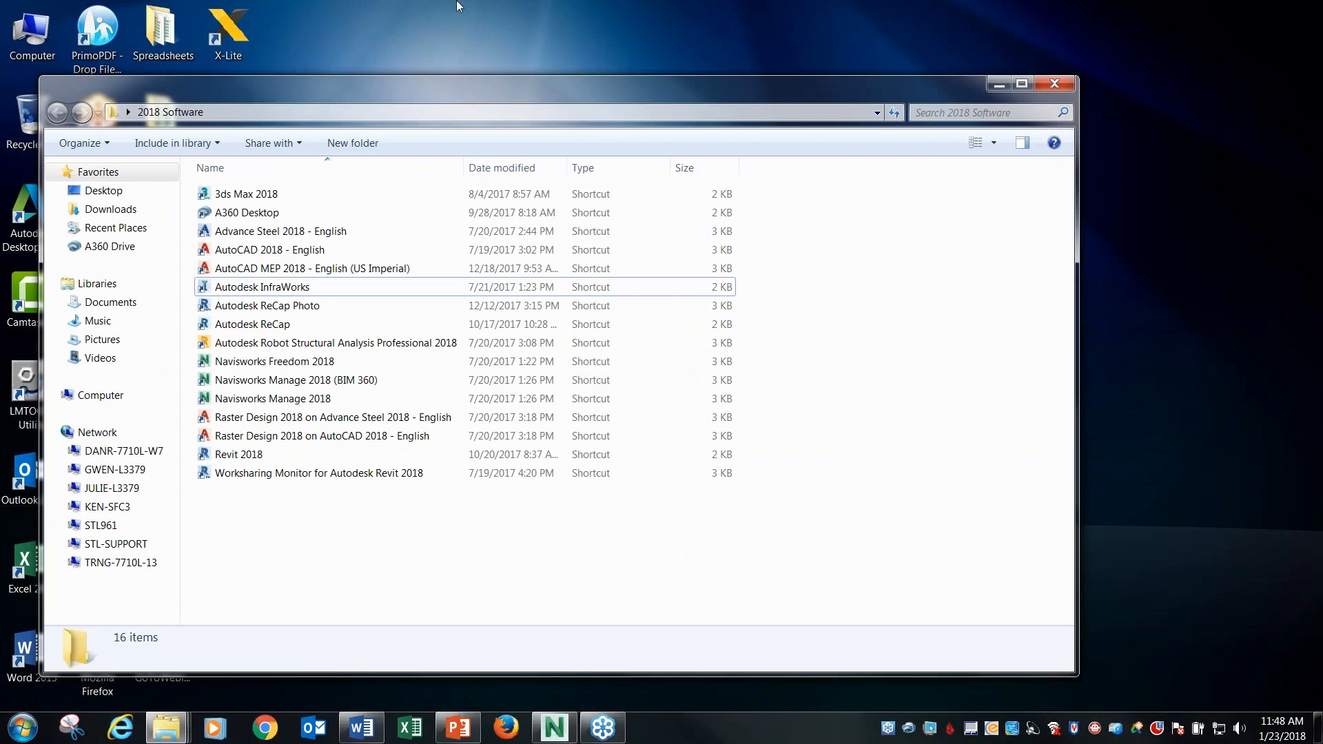
pyautogui.moveTo(605, 91); pyautogui.dragTo(659, 156)
pyautogui.moveTo(651, 106); pyautogui.dragTo(697, 42)
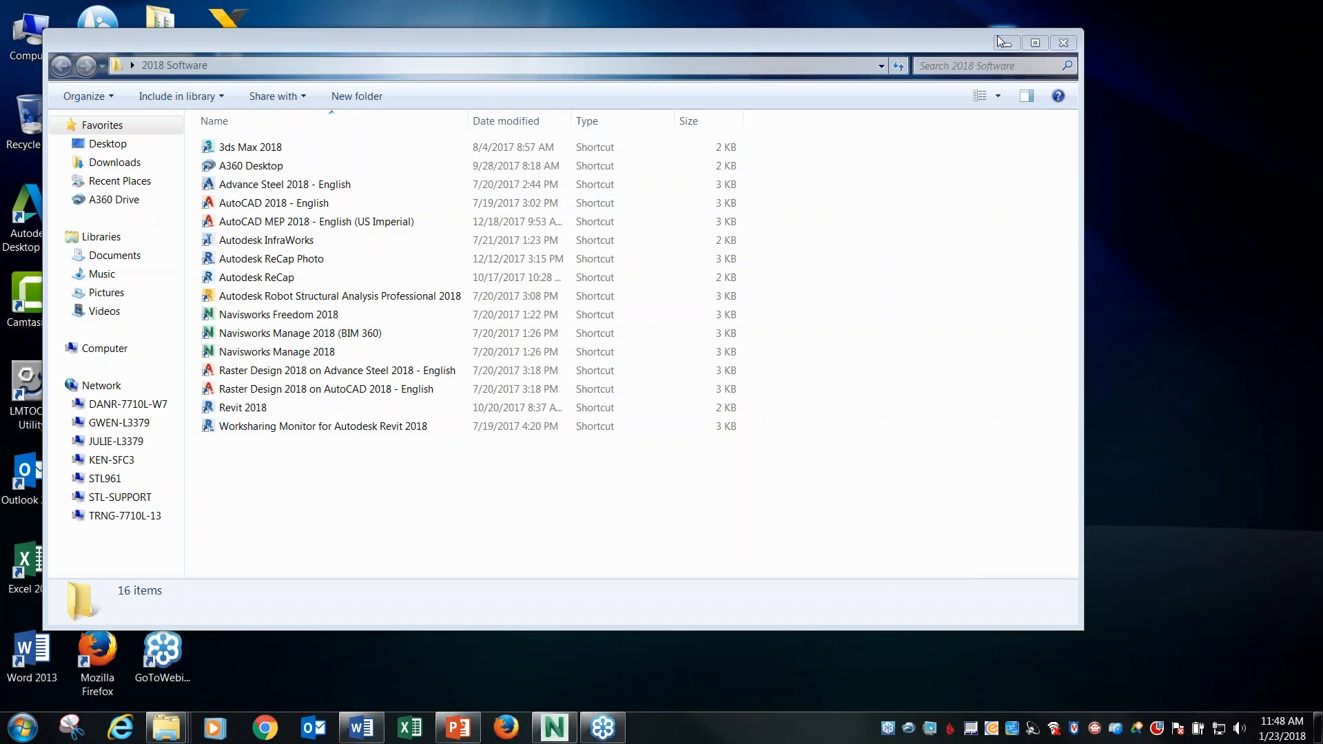
pyautogui.moveTo(950, 36); pyautogui.dragTo(948, 49)
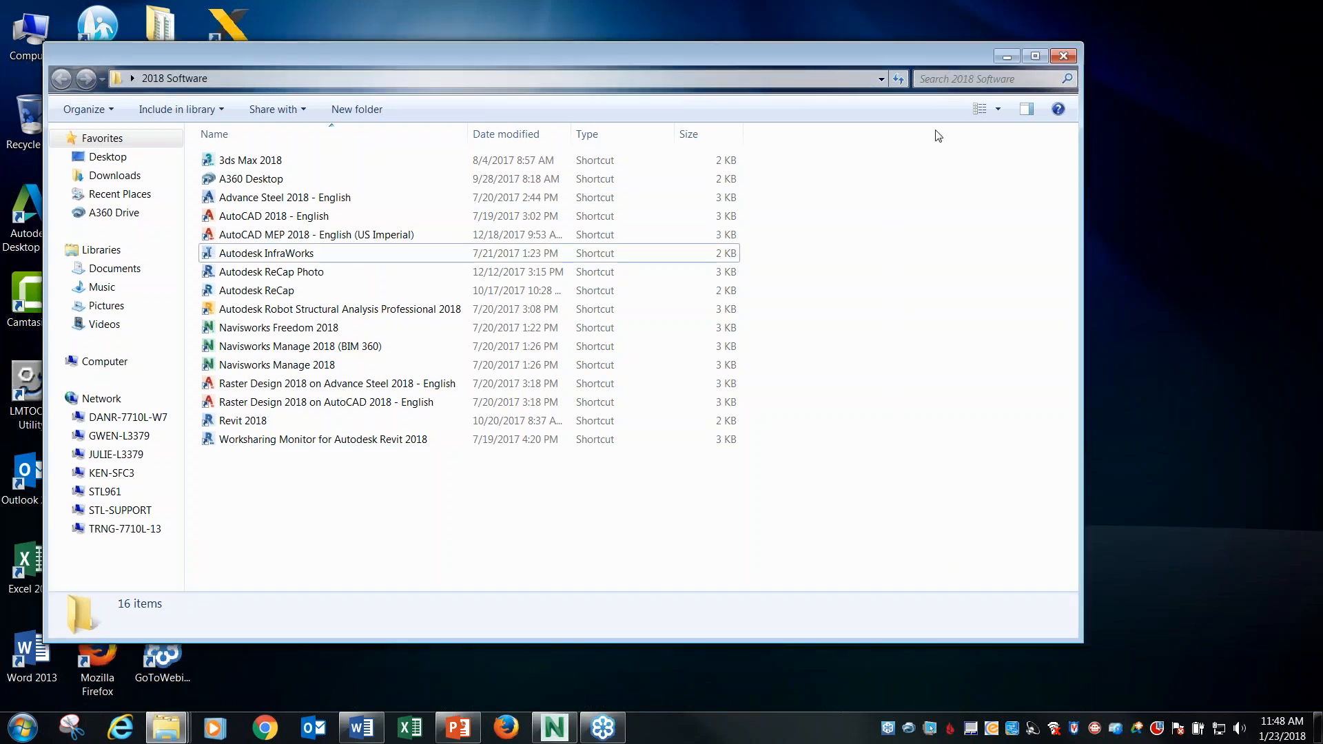
pyautogui.moveTo(415, 65); pyautogui.dragTo(452, 102)
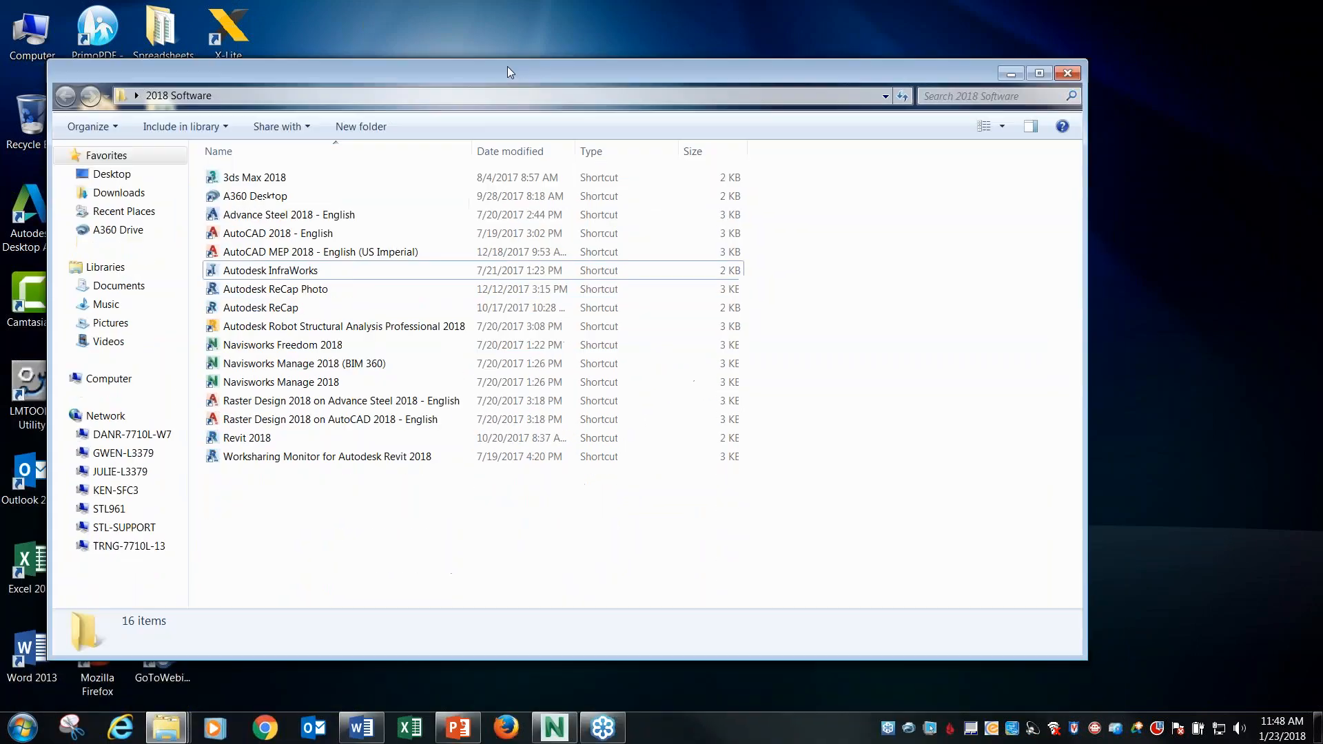
pyautogui.moveTo(507, 66); pyautogui.dragTo(515, 71)
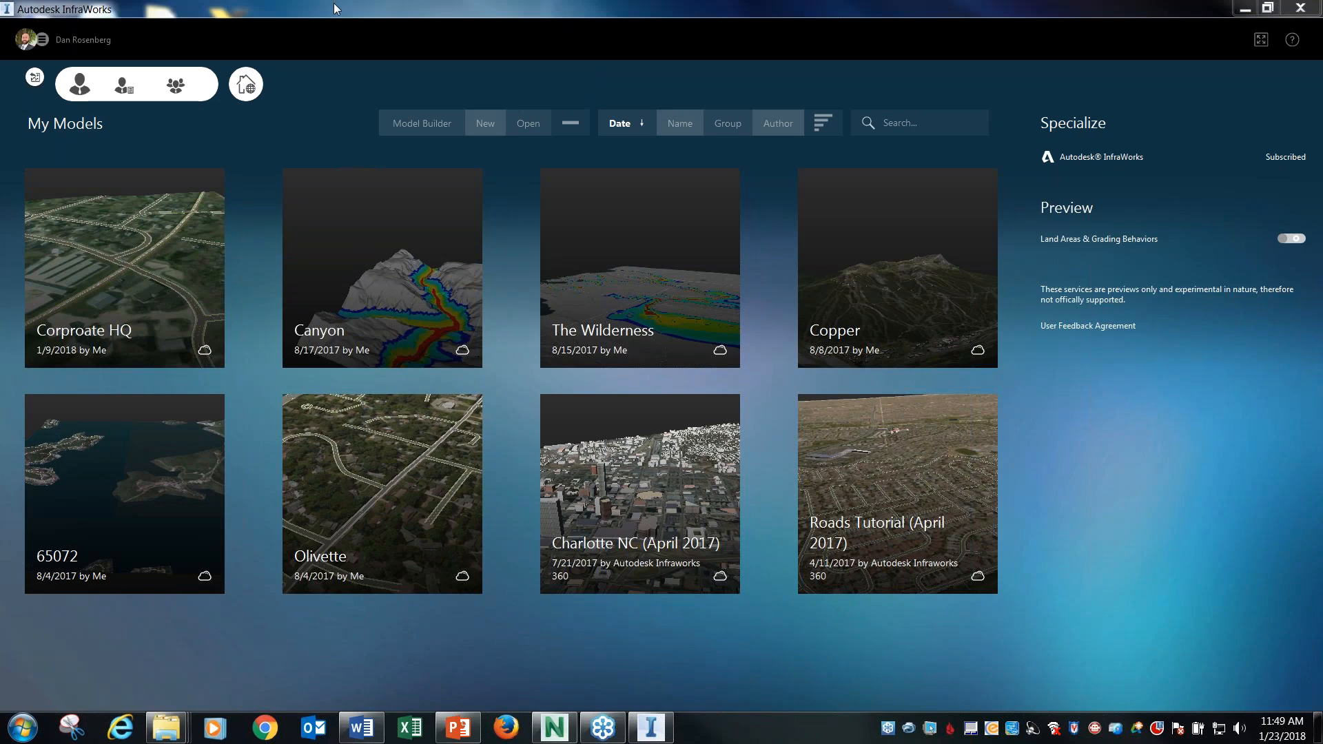
# Open Model Builder and bring the streets around Mount Zion, Illinois, into its map as the area of interest.
pyautogui.click(435, 130)
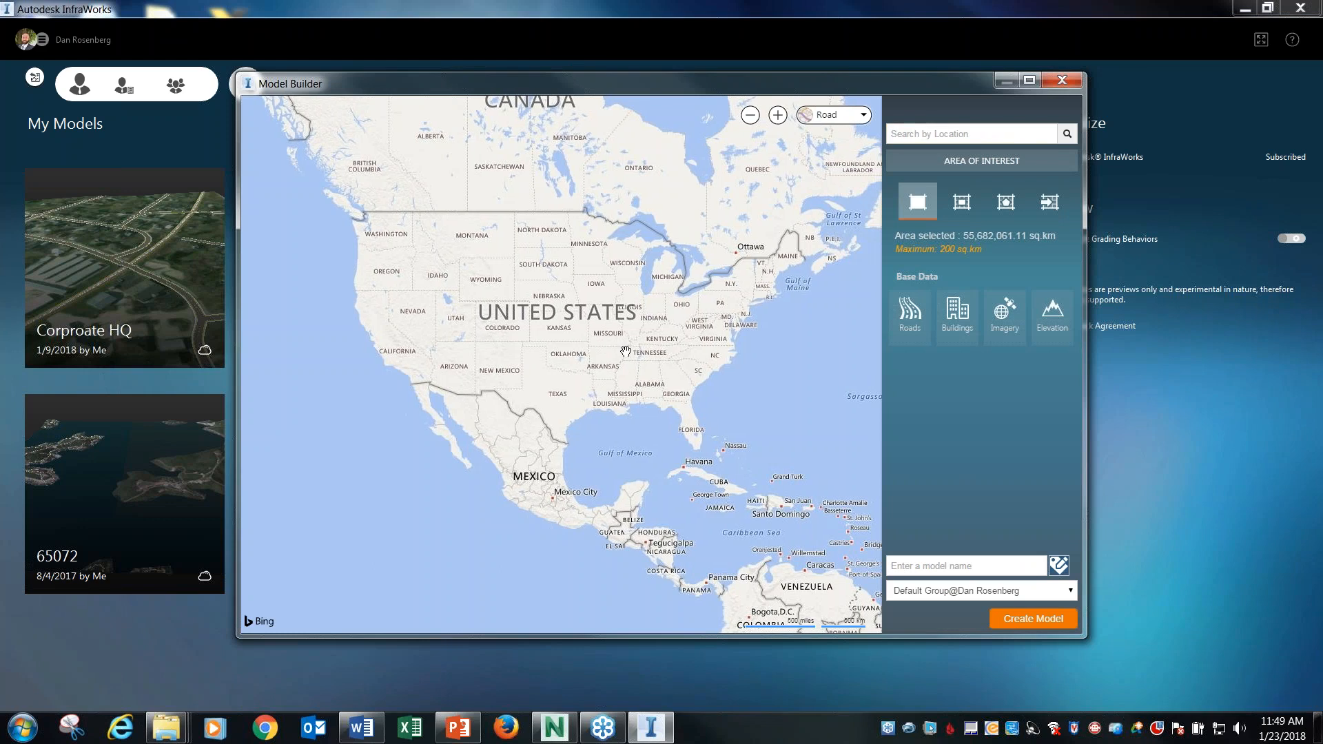
pyautogui.moveTo(626, 352); pyautogui.dragTo(618, 376)
pyautogui.scroll(2, 619, 362)
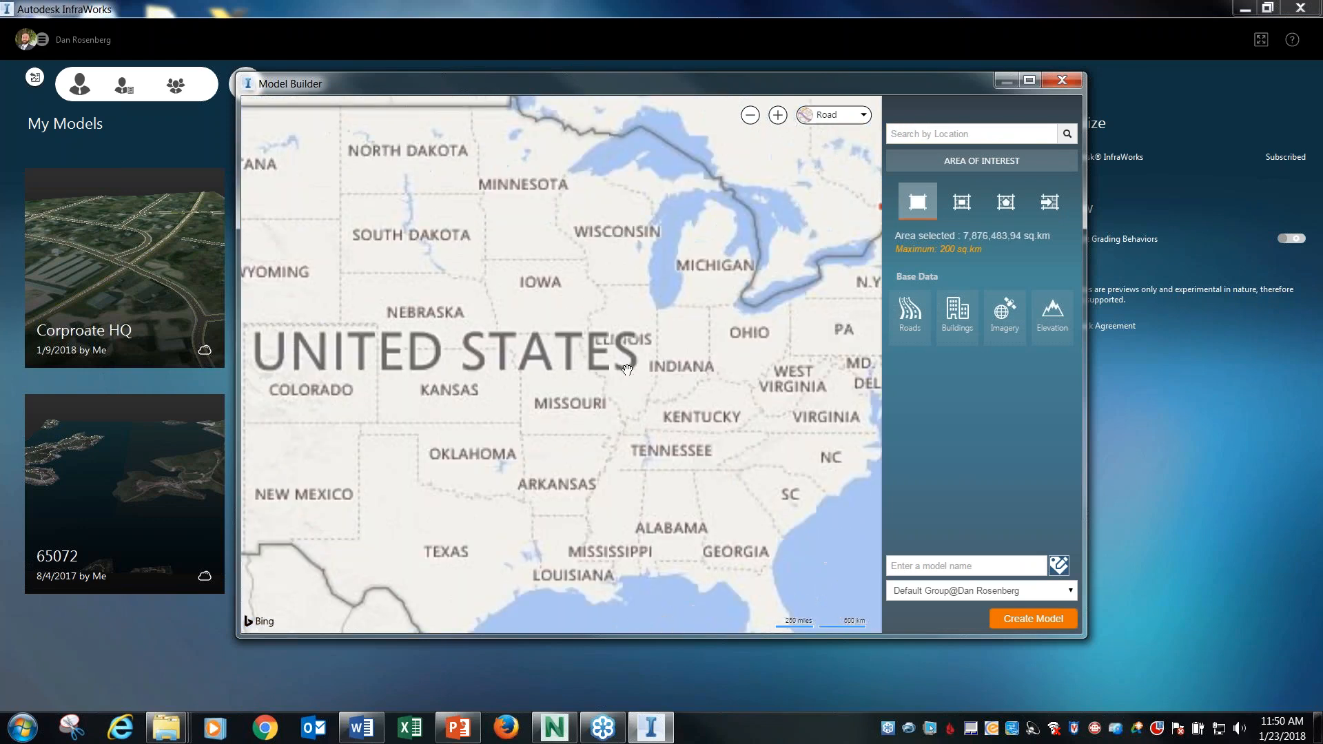
pyautogui.scroll(1, 628, 370)
pyautogui.scroll(2, 627, 370)
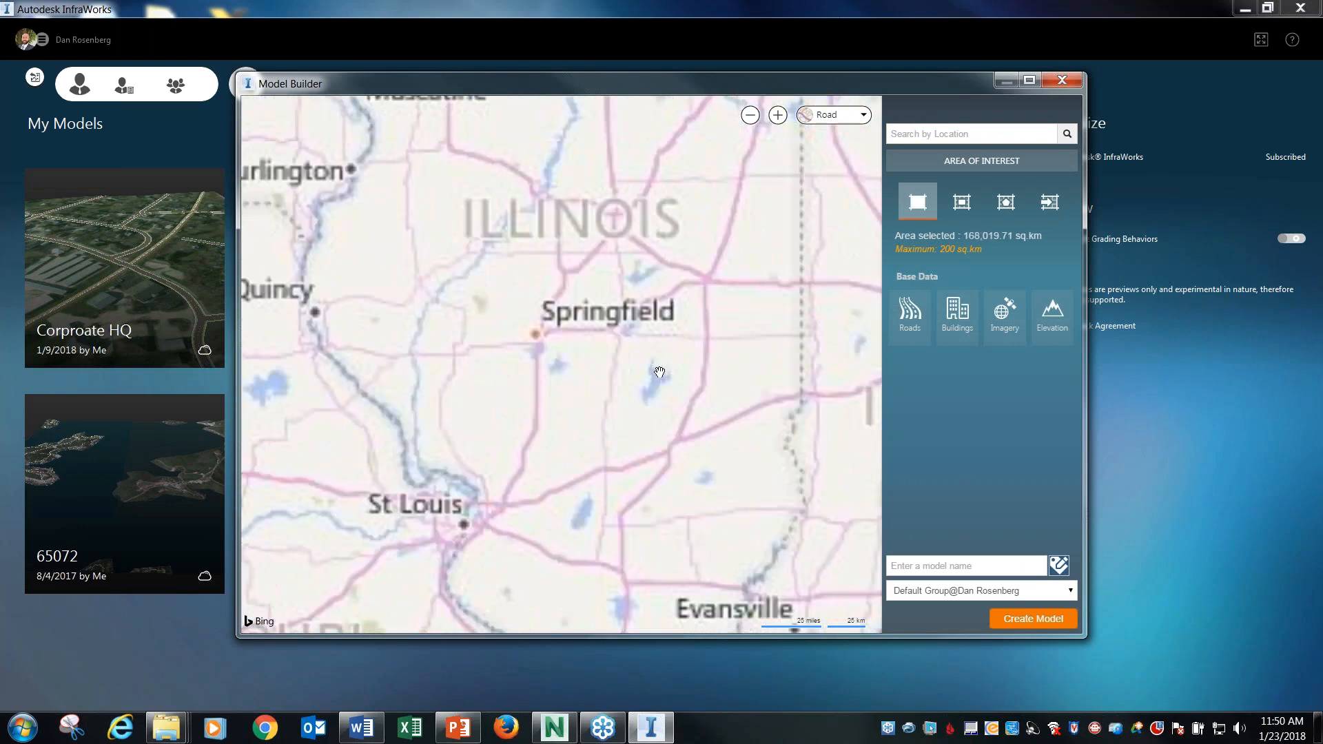
pyautogui.moveTo(553, 479); pyautogui.dragTo(580, 440)
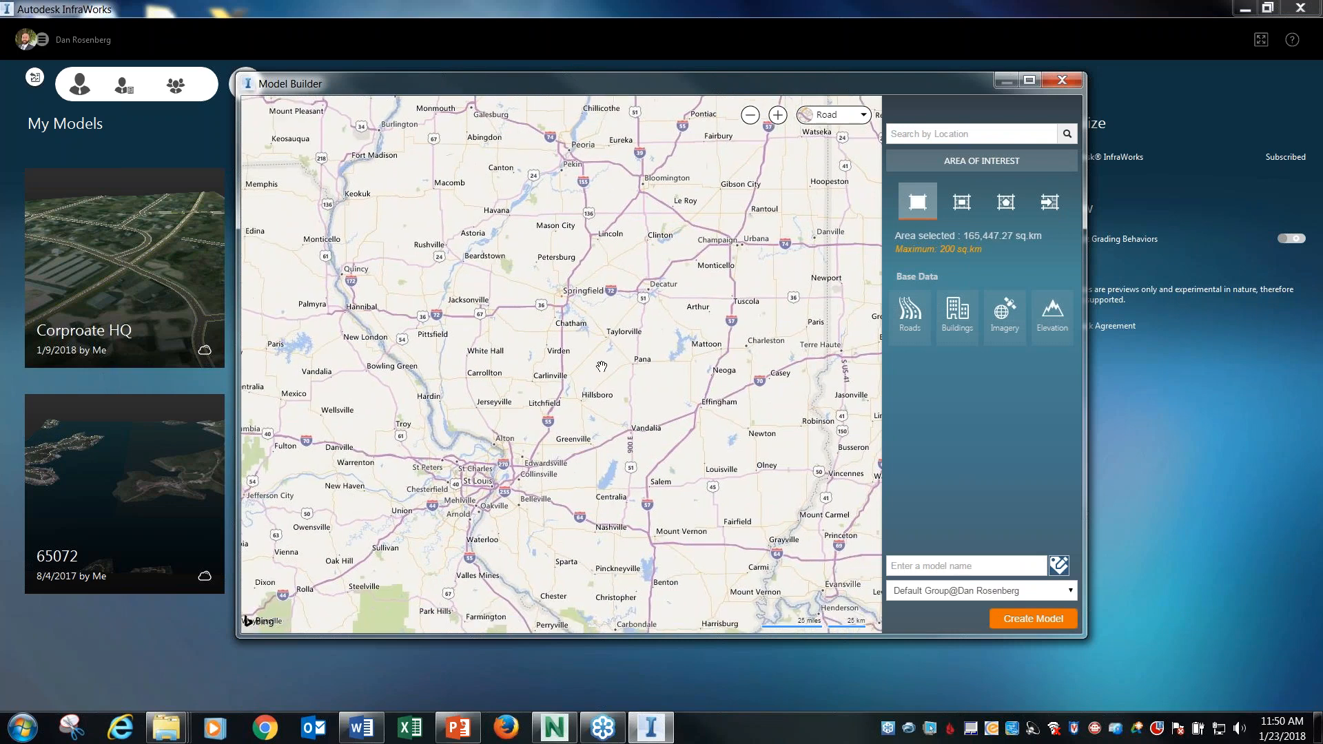
pyautogui.moveTo(601, 367); pyautogui.dragTo(568, 402)
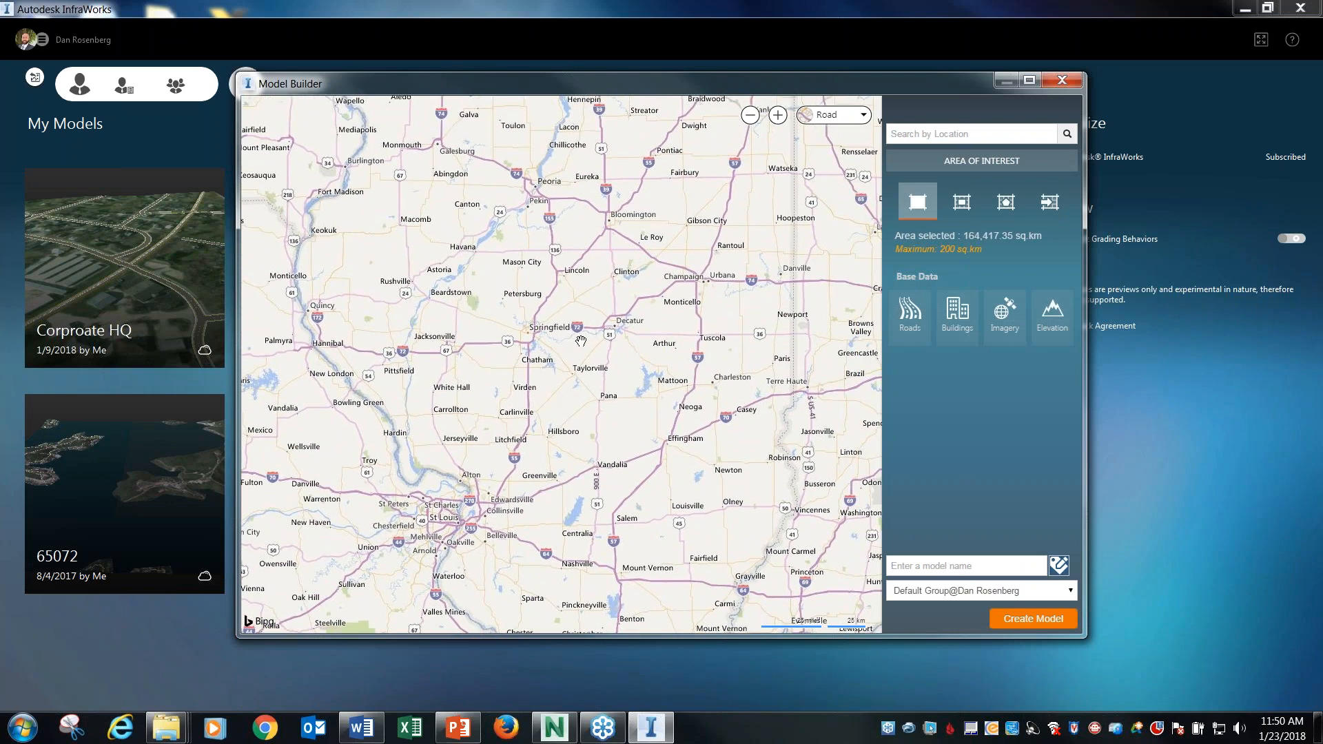
pyautogui.scroll(2, 631, 358)
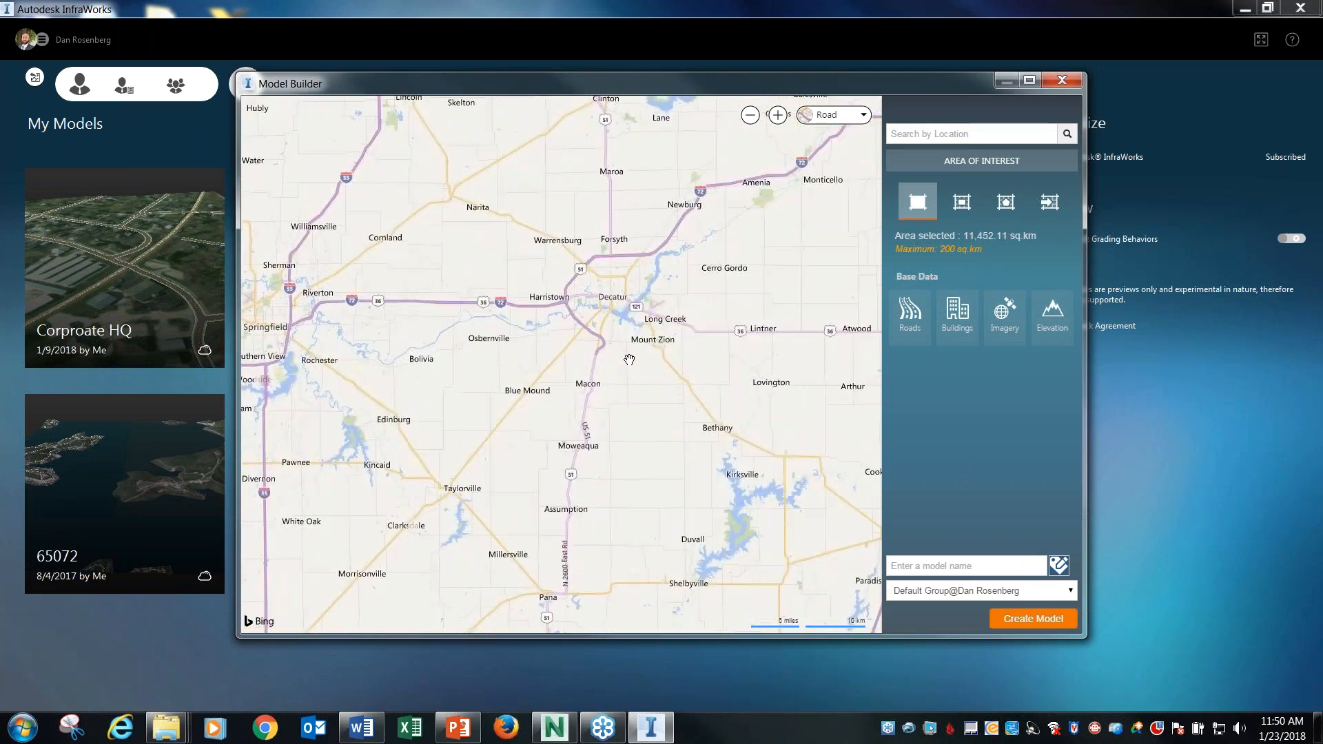
pyautogui.moveTo(604, 326); pyautogui.dragTo(583, 387)
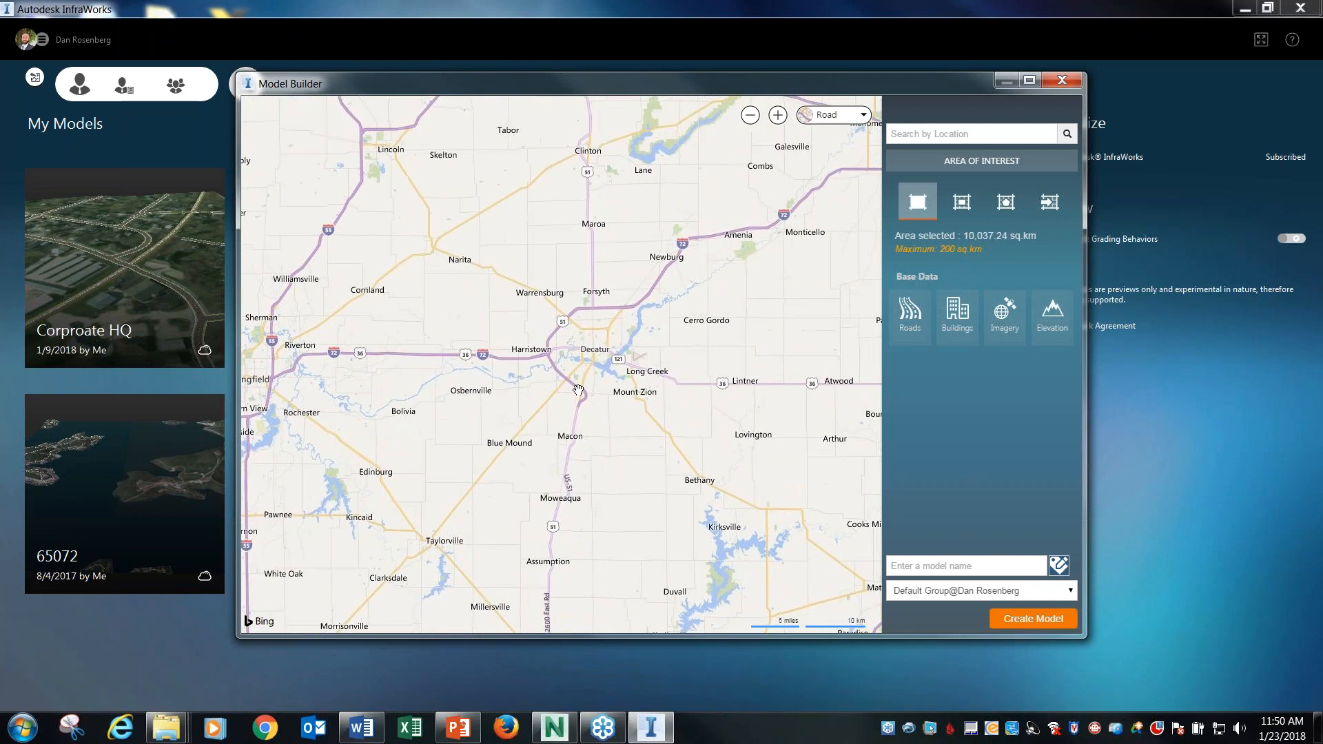
pyautogui.scroll(5, 637, 415)
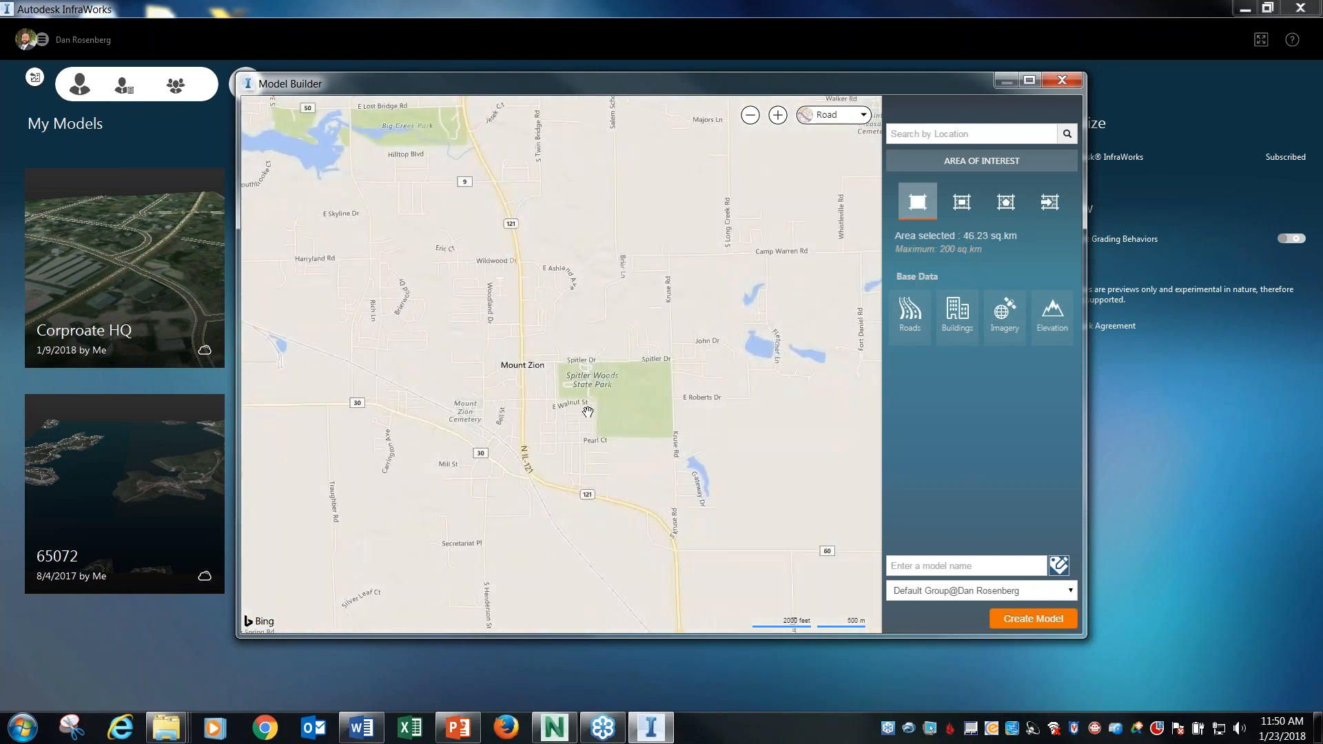
pyautogui.scroll(2, 614, 379)
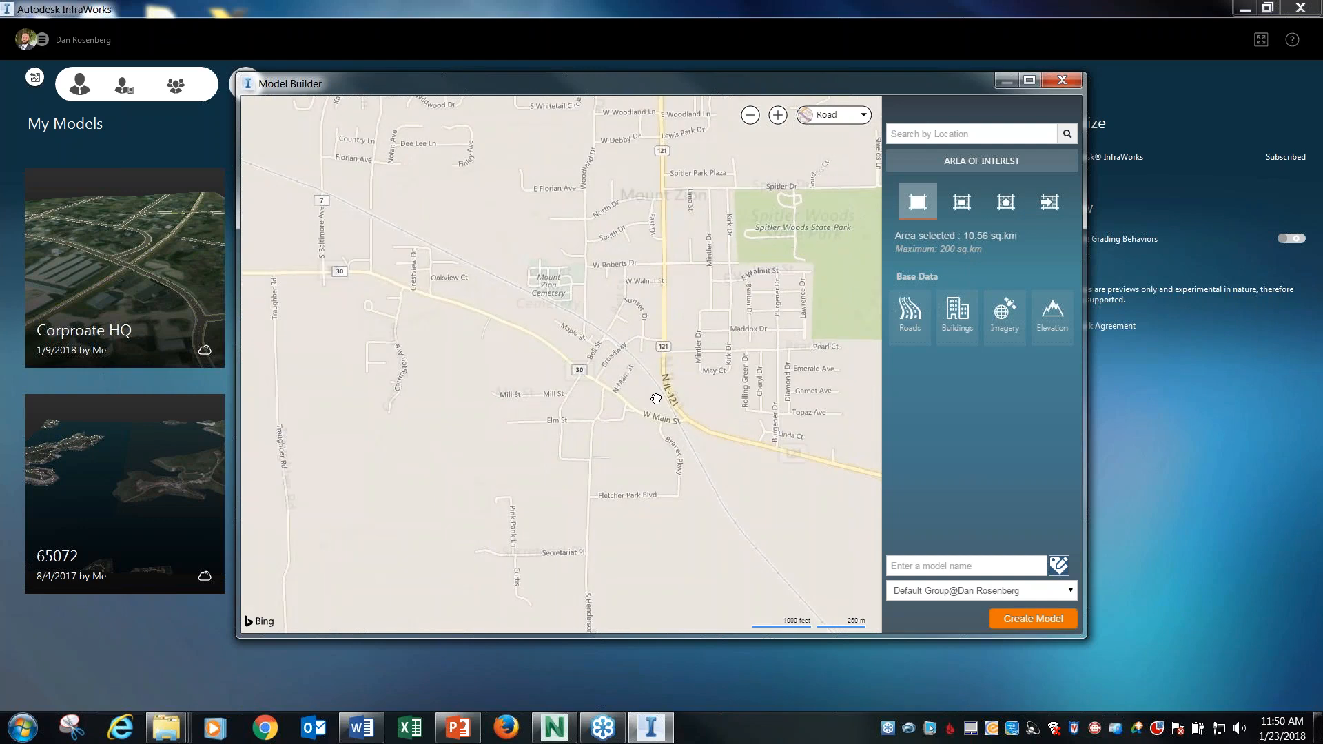
pyautogui.scroll(2, 656, 367)
pyautogui.moveTo(558, 449); pyautogui.dragTo(565, 412)
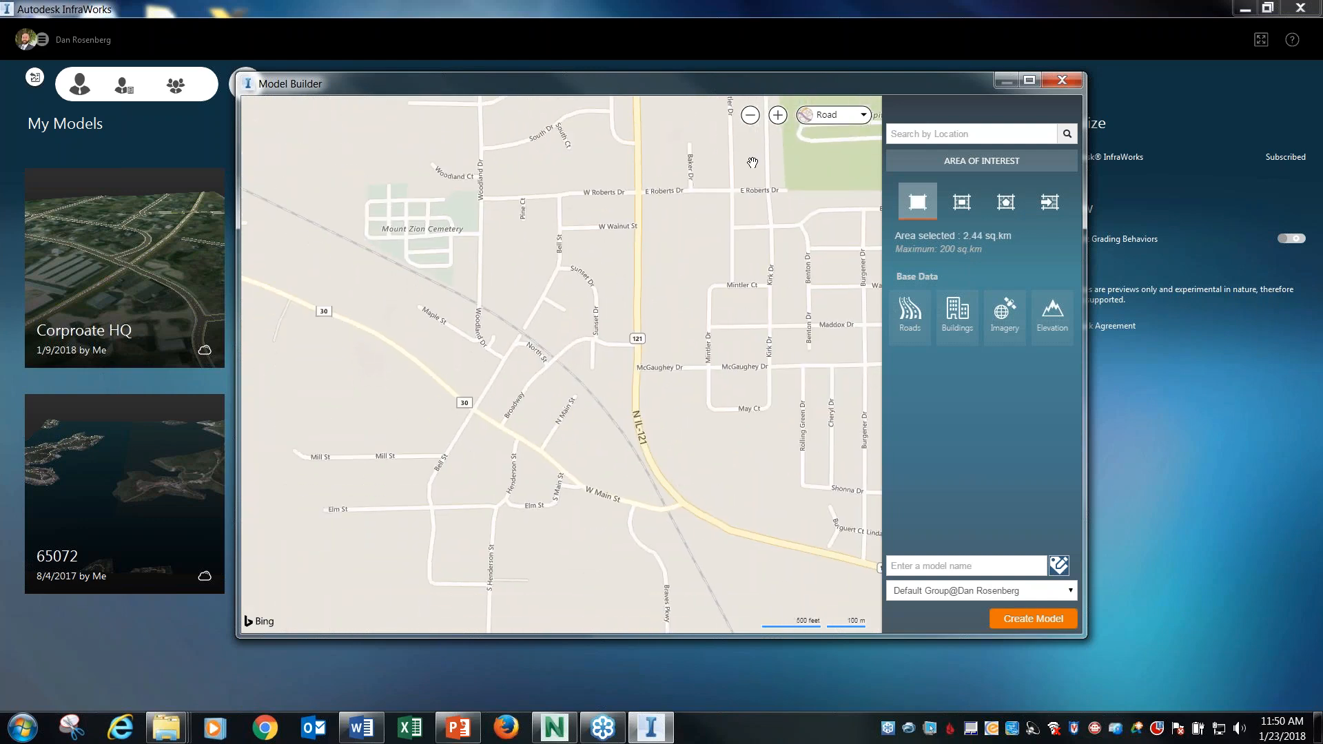
# Look over the Road and Aerial map styles and the model name field, and close Model Builder without creating a model.
pyautogui.click(864, 115)
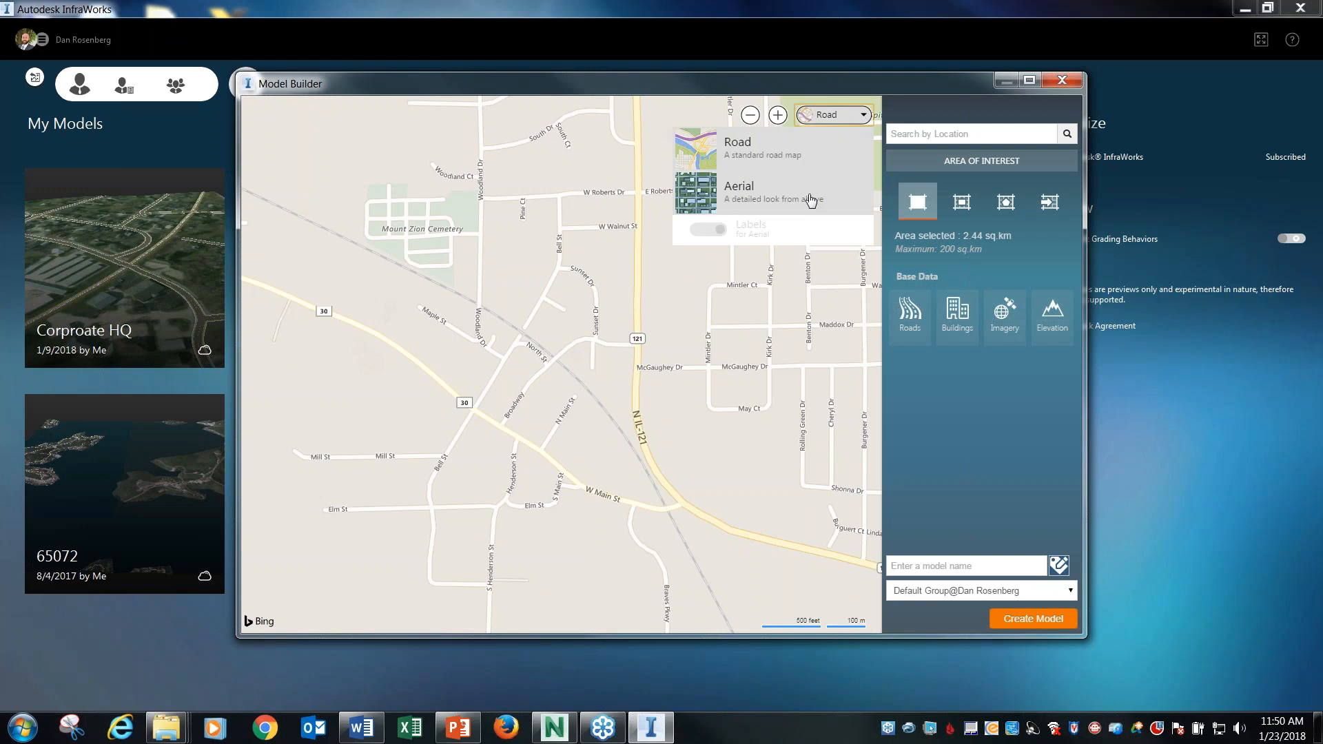
pyautogui.click(481, 151)
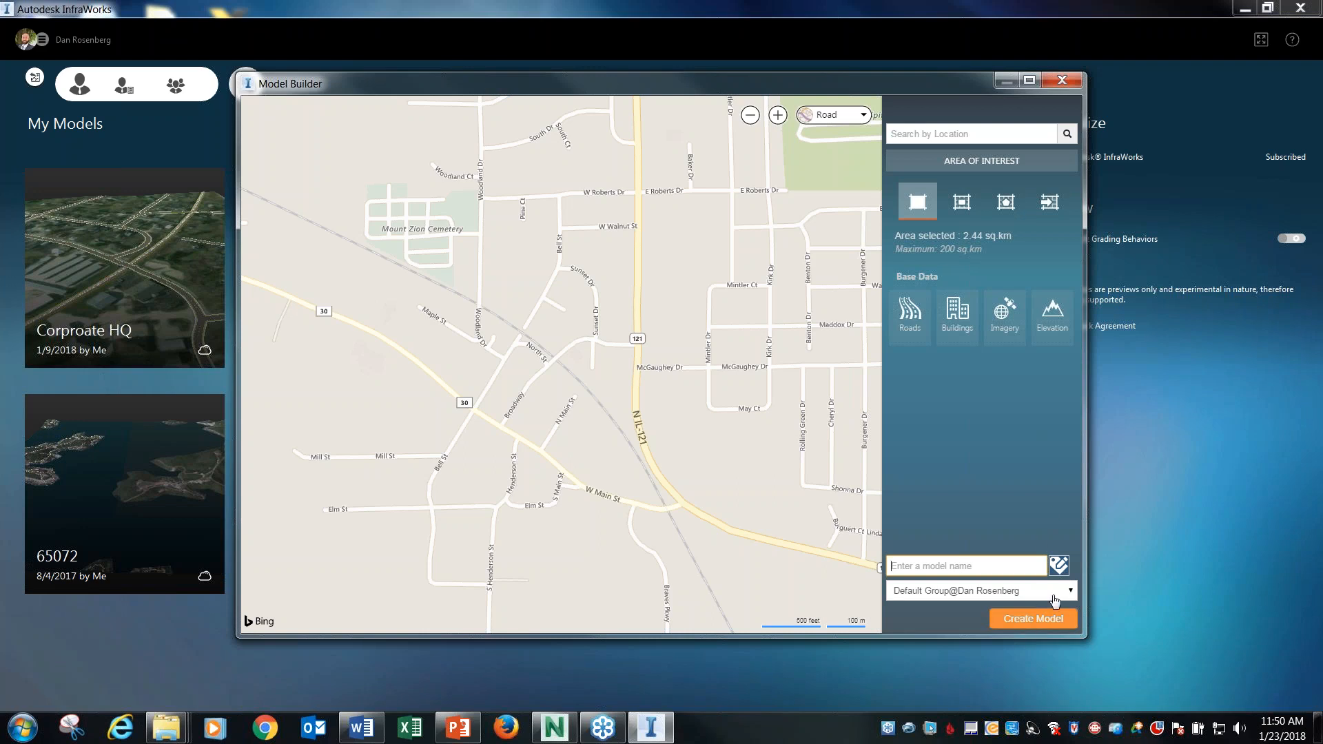
pyautogui.click(1117, 476)
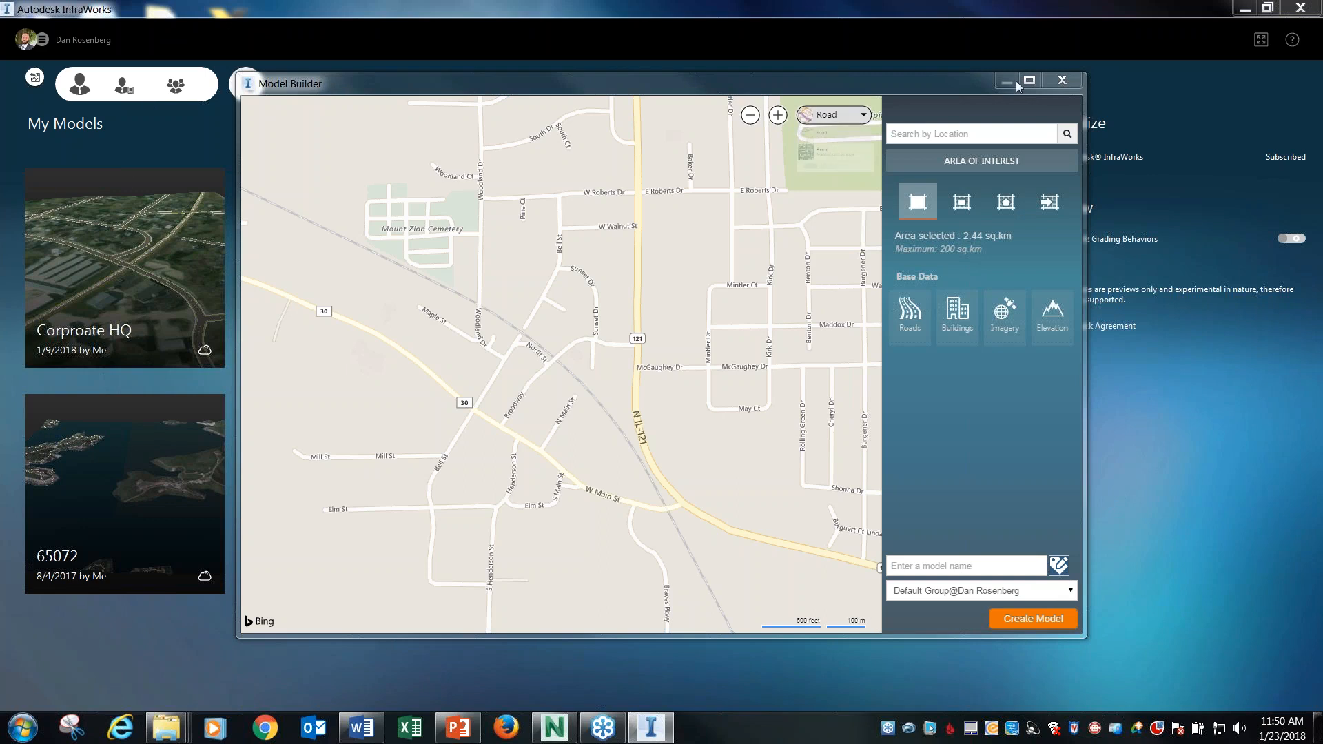
pyautogui.moveTo(615, 93); pyautogui.dragTo(542, 340)
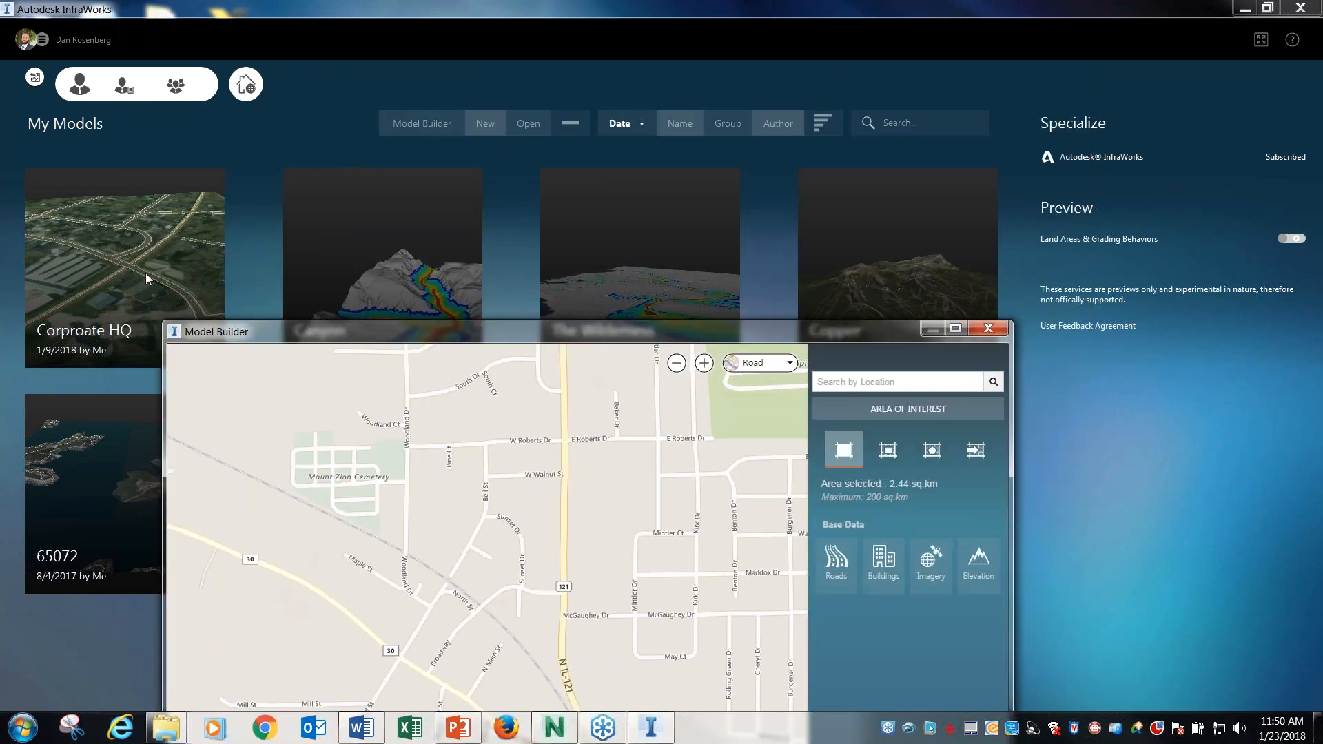
pyautogui.moveTo(381, 329); pyautogui.dragTo(375, 310)
pyautogui.moveTo(361, 263); pyautogui.dragTo(363, 256)
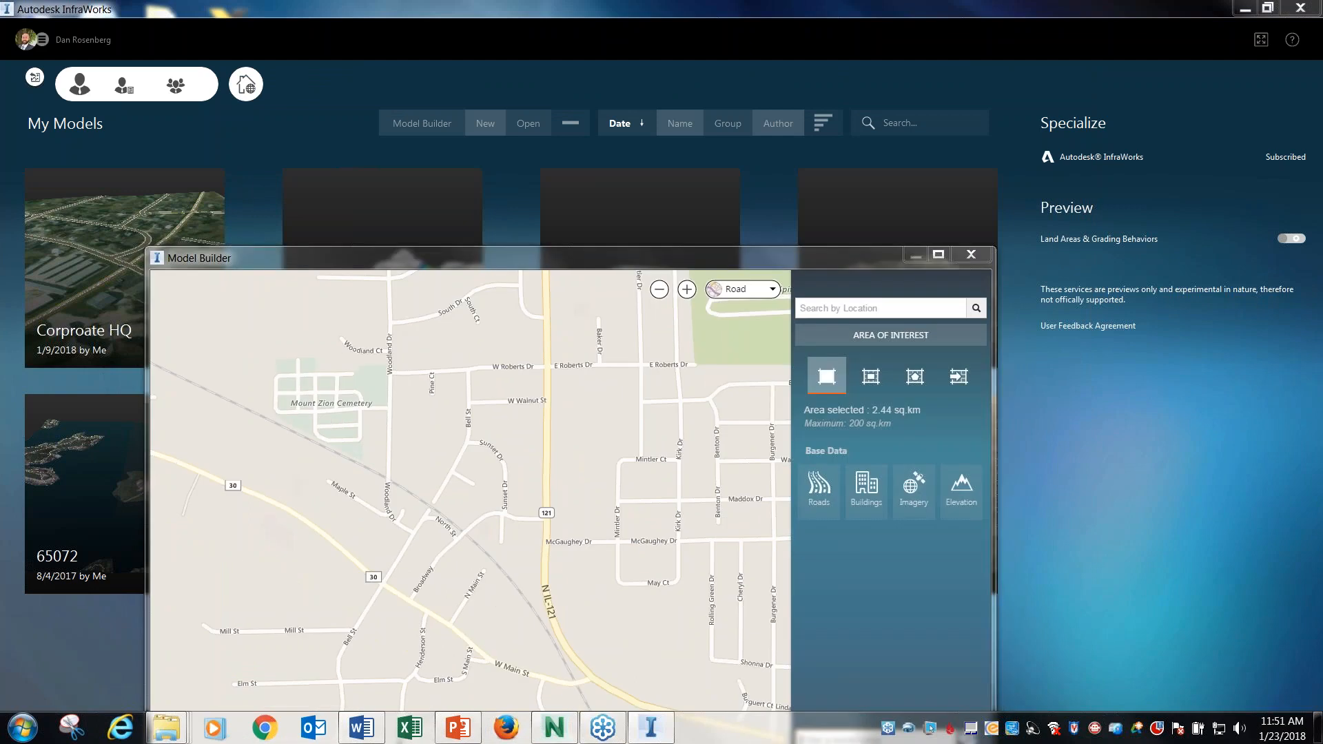
pyautogui.click(970, 256)
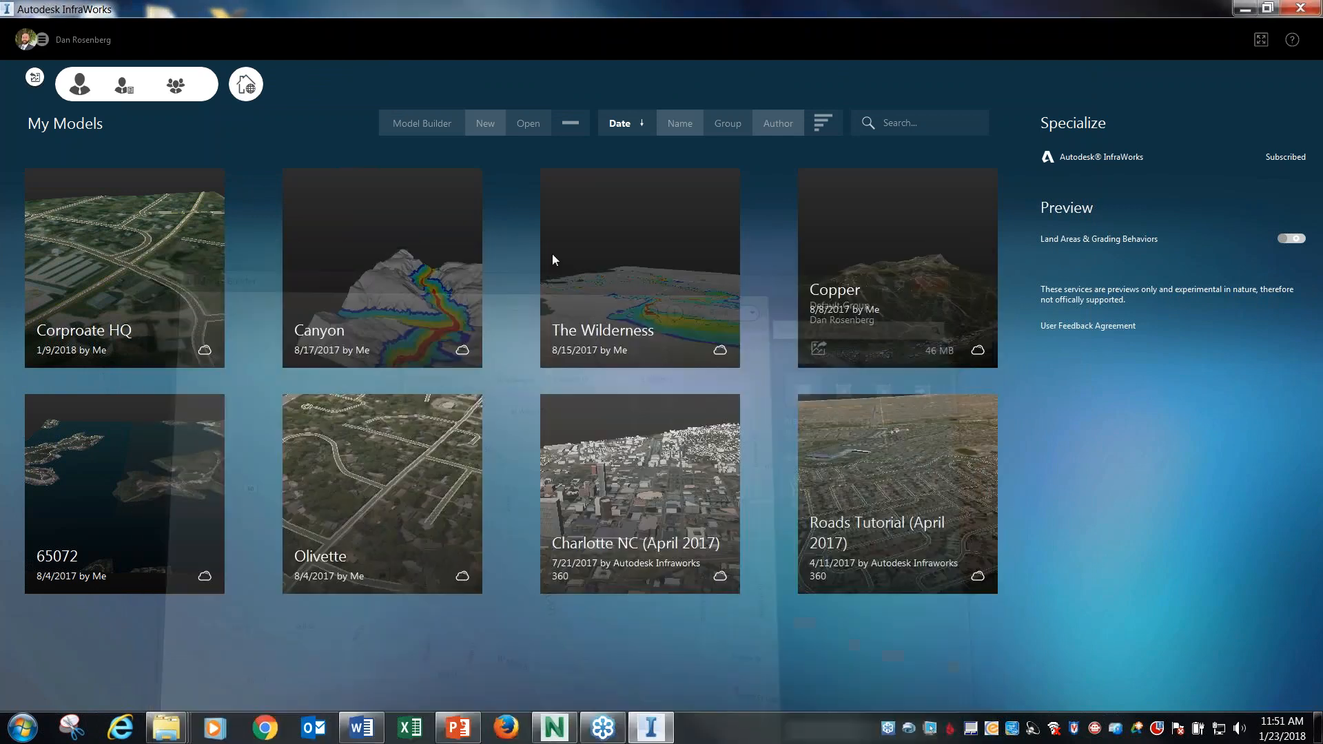
# Open the existing Corproate HQ model from My Models.
pyautogui.click(145, 260)
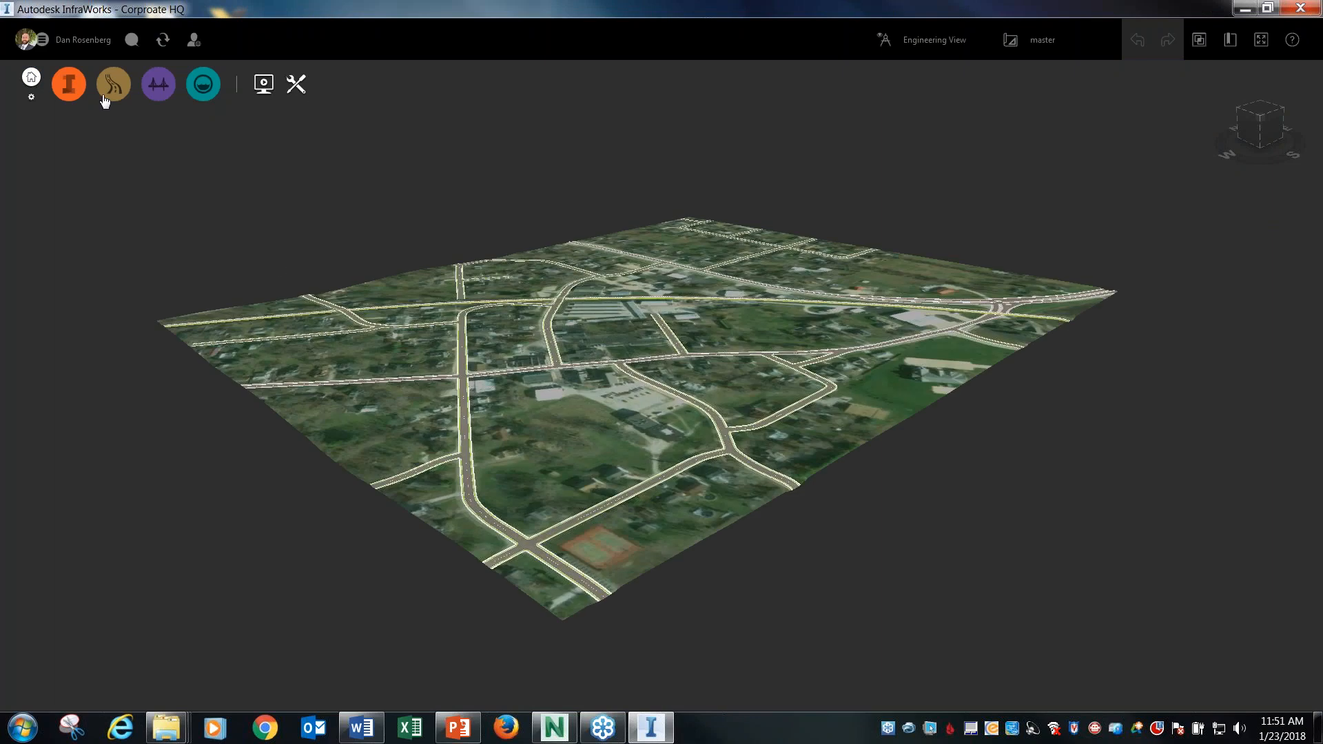
pyautogui.click(31, 97)
pyautogui.click(351, 192)
# Look over the 3D model export settings and the list of recent exports, and close them without exporting.
pyautogui.click(297, 87)
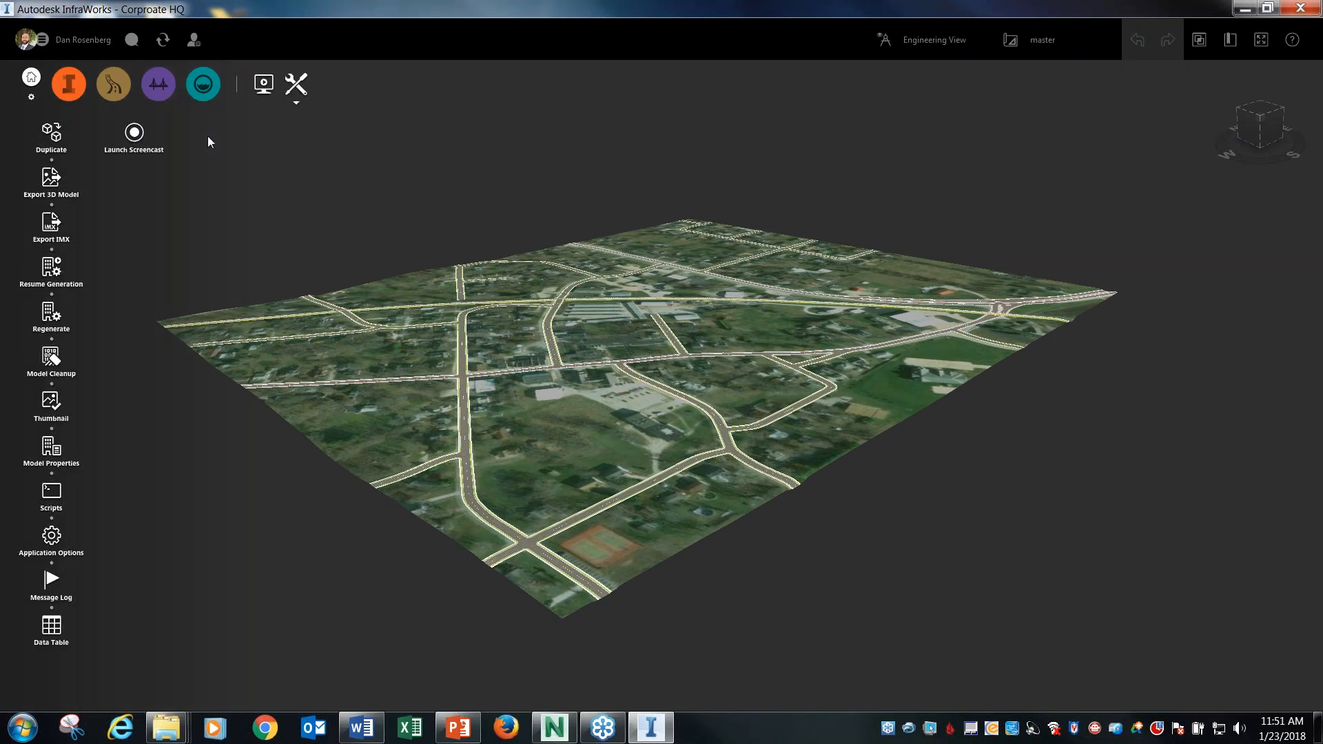
pyautogui.click(53, 181)
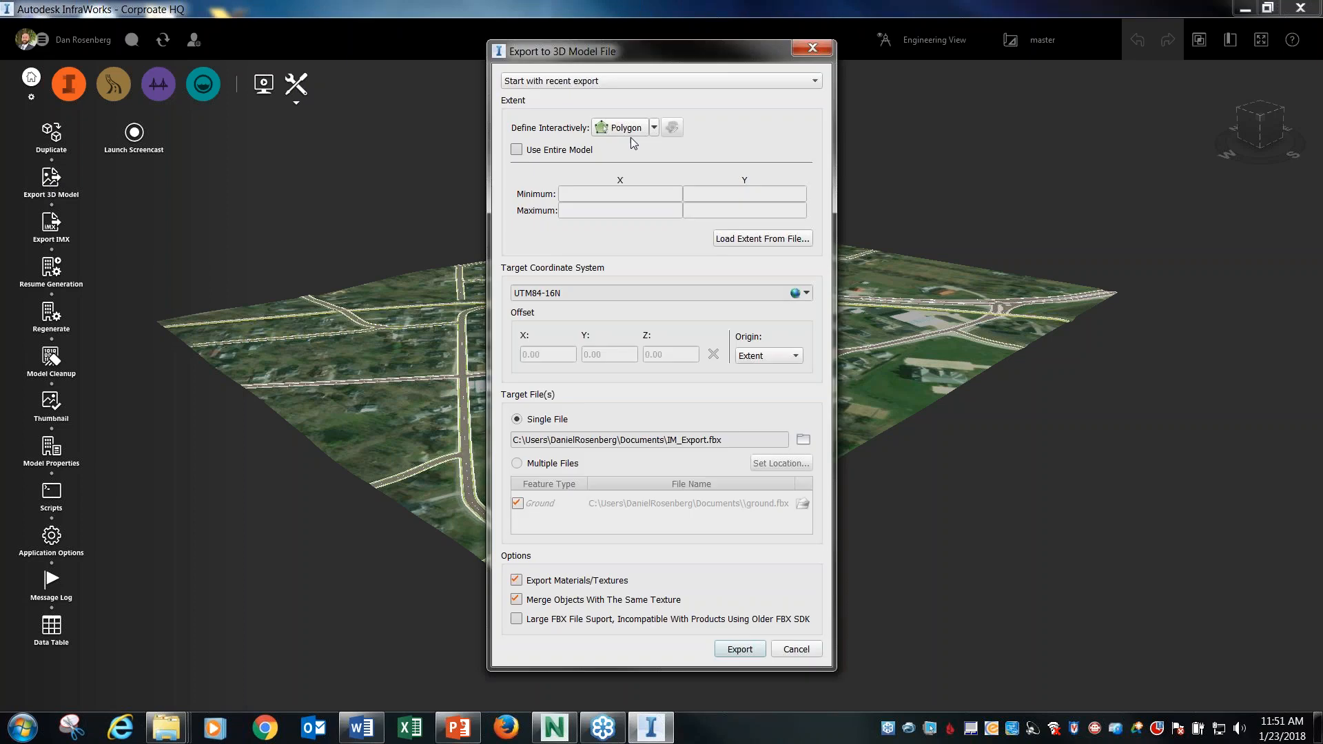
pyautogui.moveTo(586, 51); pyautogui.dragTo(507, 51)
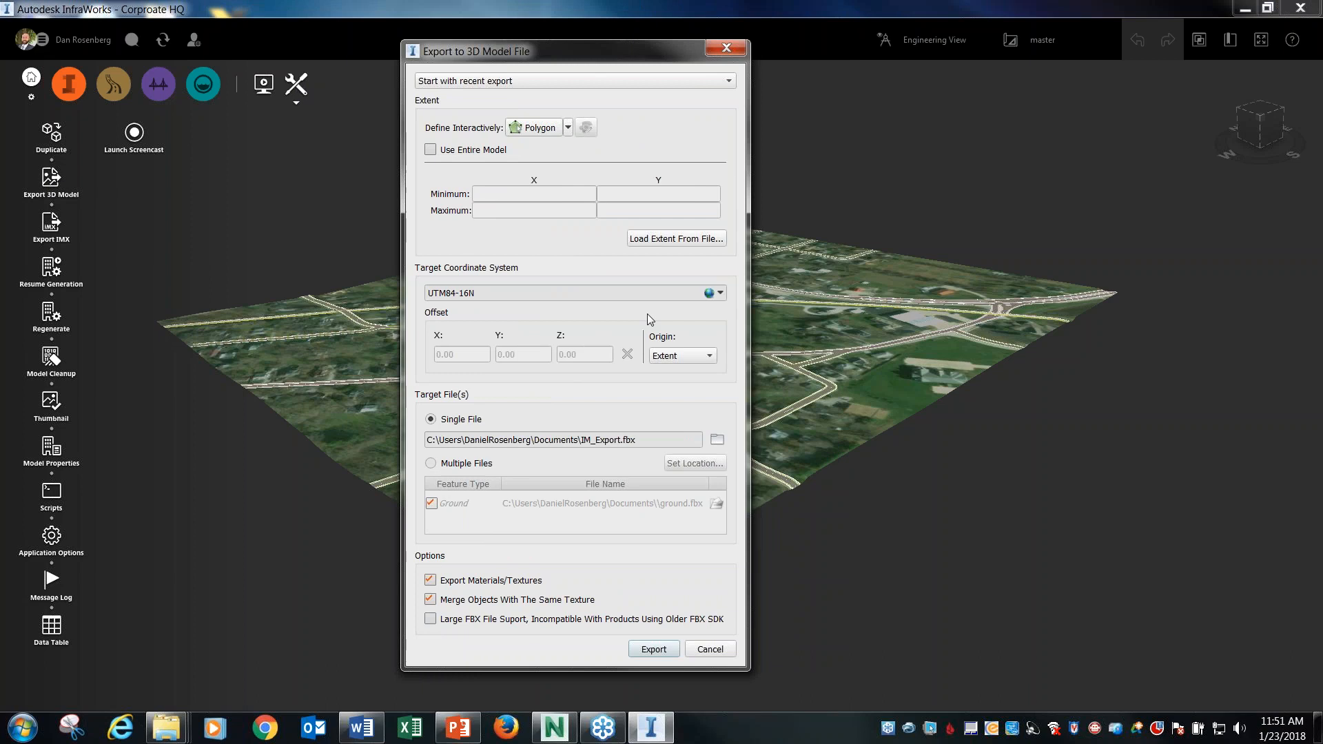
pyautogui.click(721, 84)
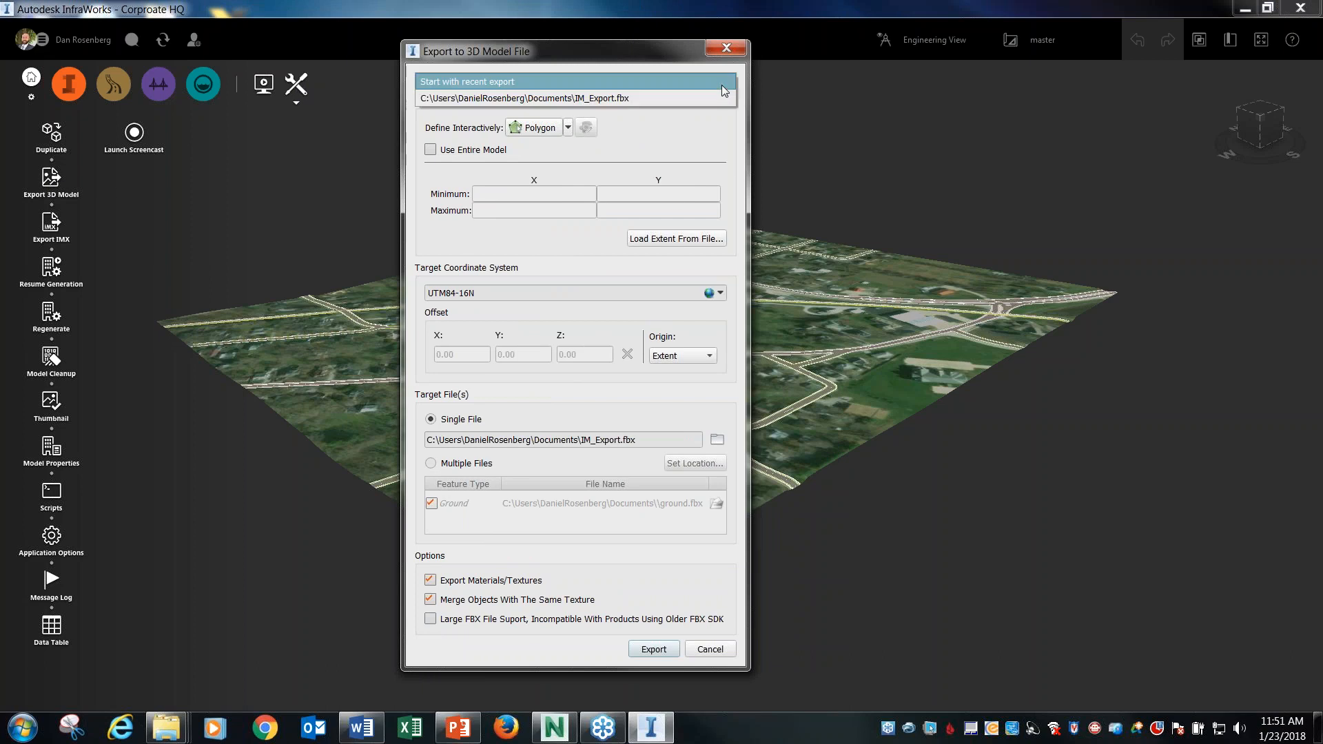
pyautogui.click(627, 65)
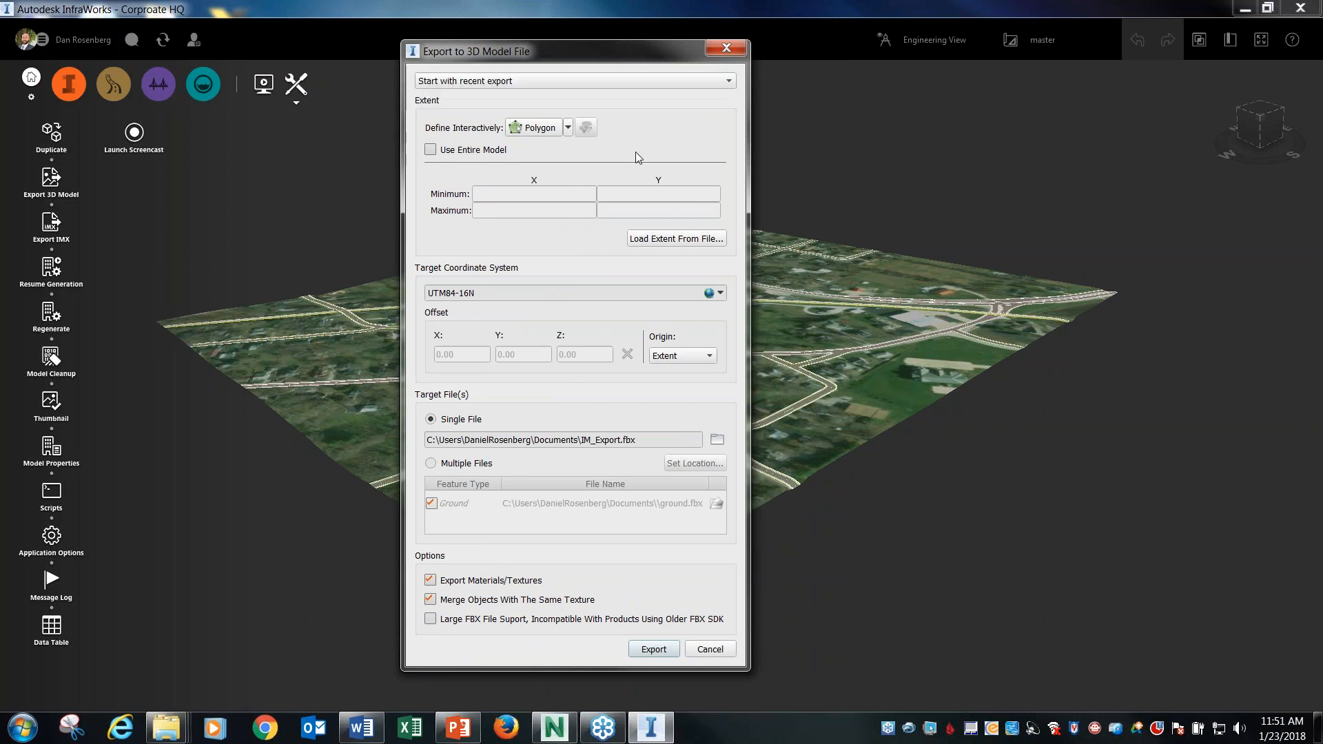
pyautogui.click(708, 651)
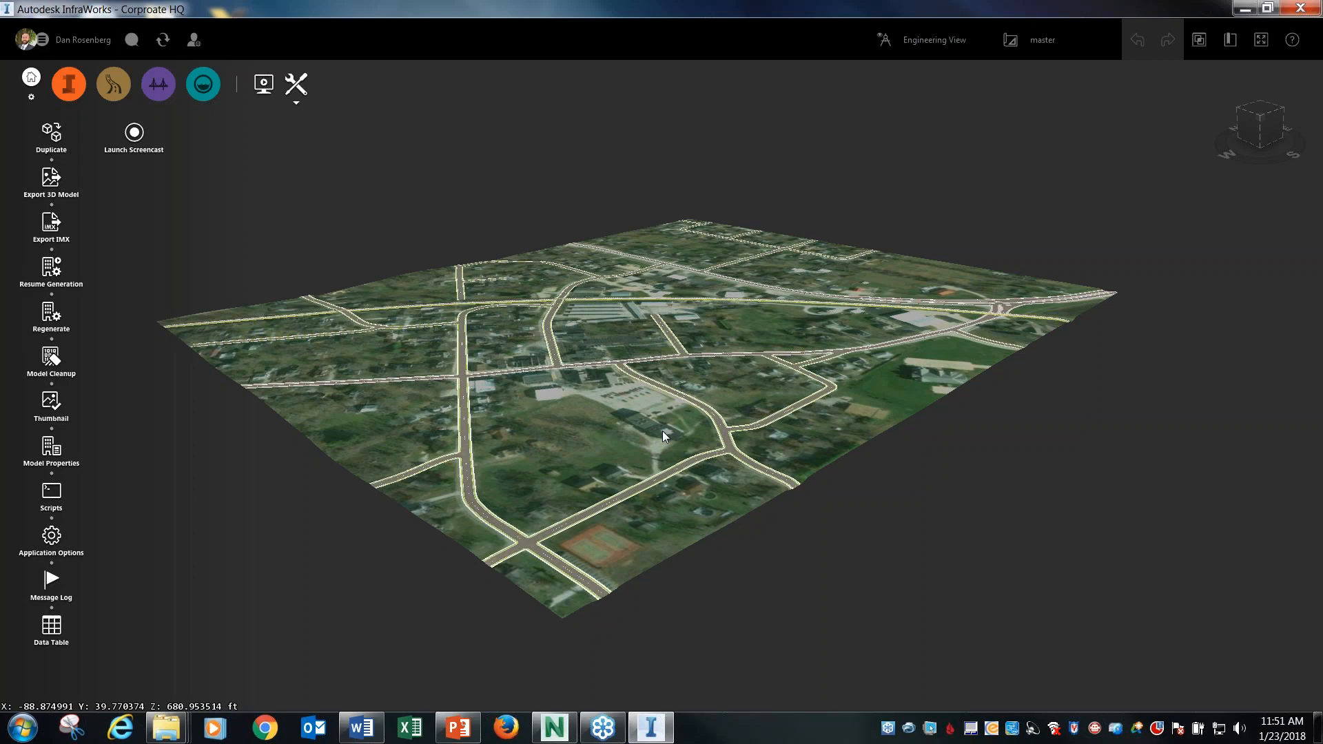
# Take the InfraWorks window out of full-screen size and minimize it to return to the desktop.
pyautogui.doubleClick(1024, 9)
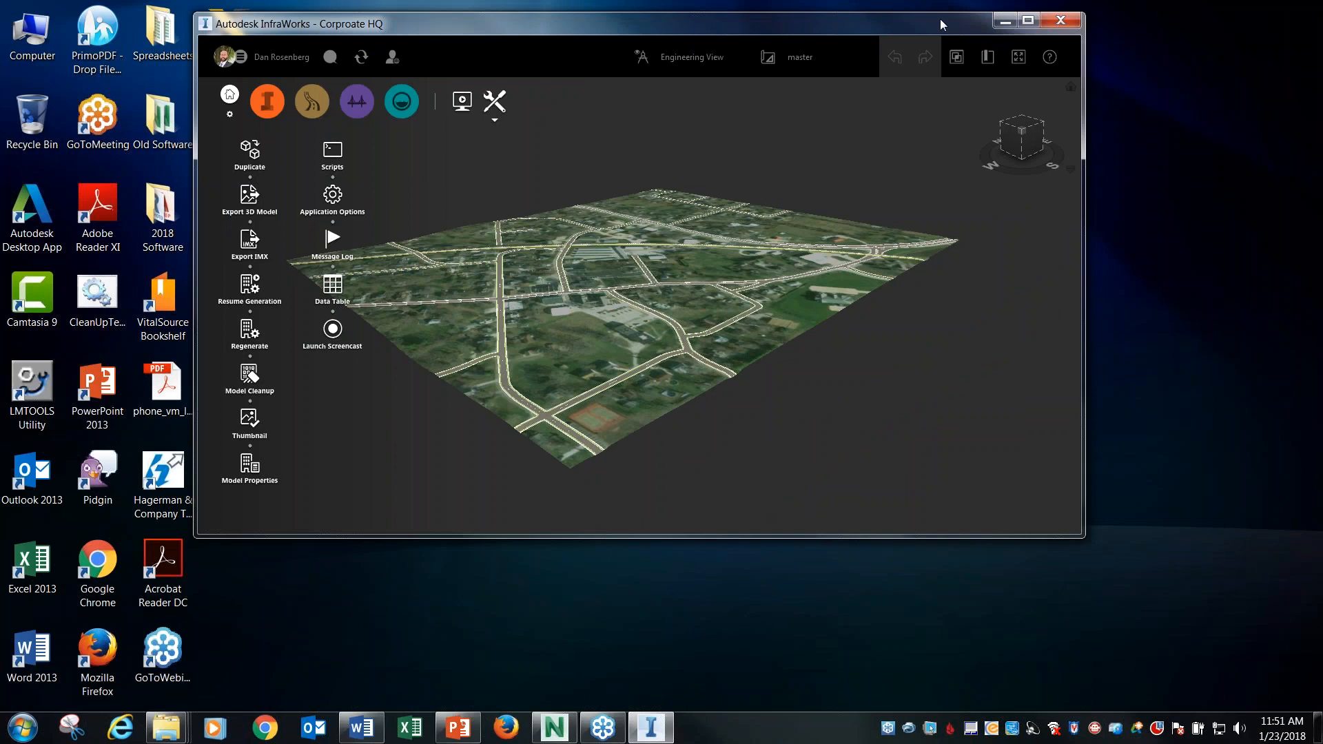
pyautogui.click(996, 25)
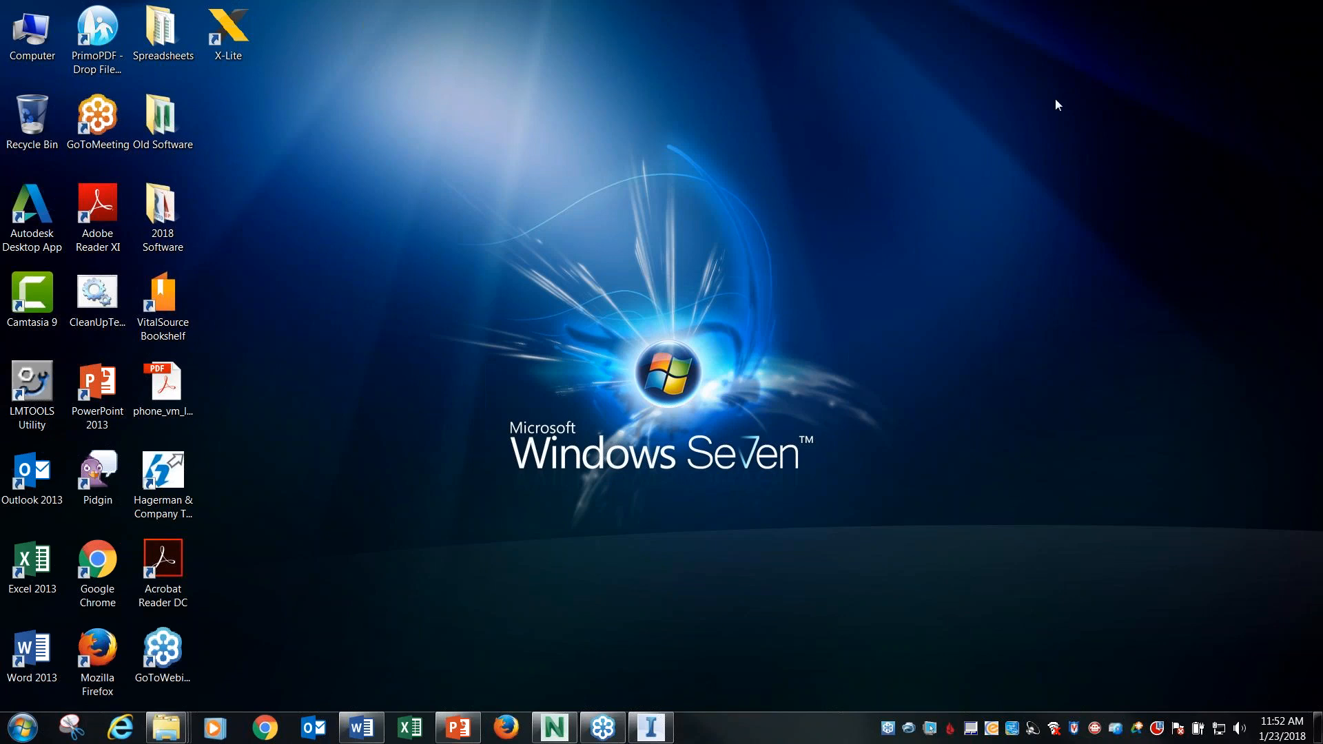
pyautogui.moveTo(465, 729)
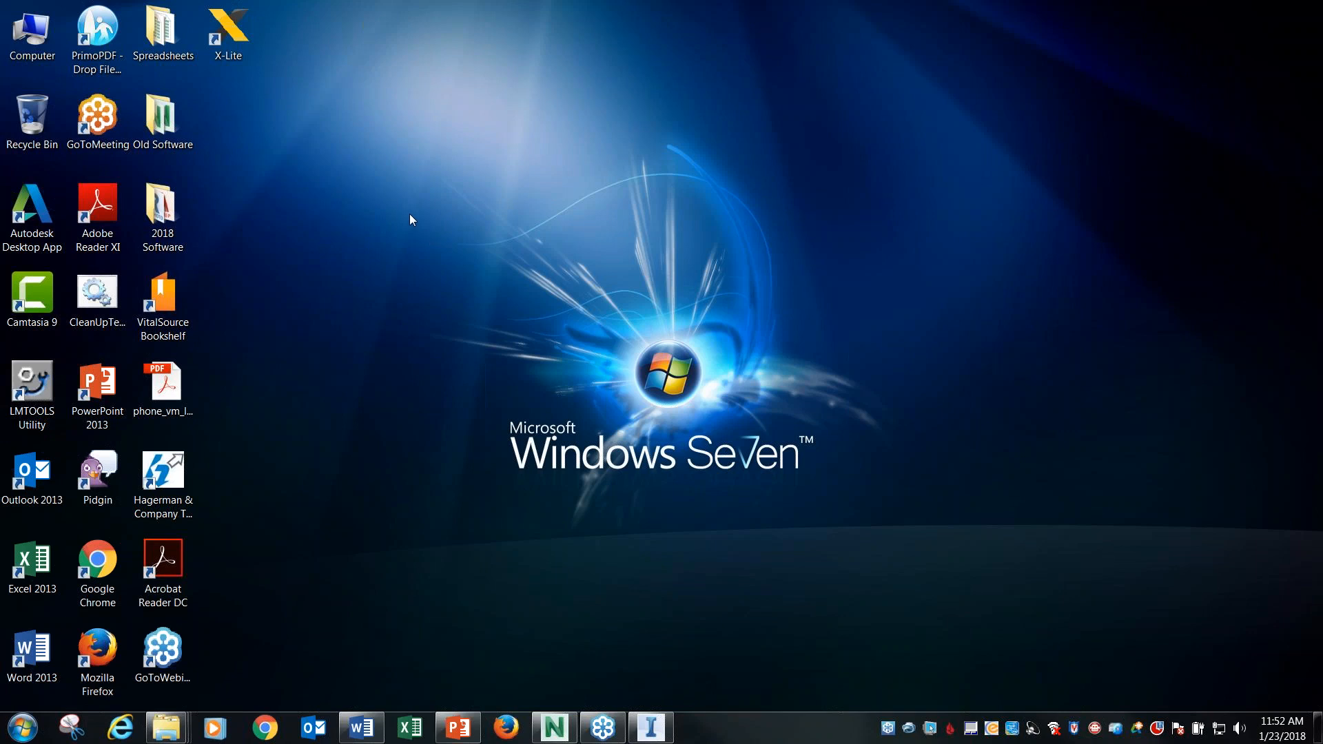
# Restore the InfraWorks window with the Corproate HQ model and close it.
pyautogui.click(176, 212)
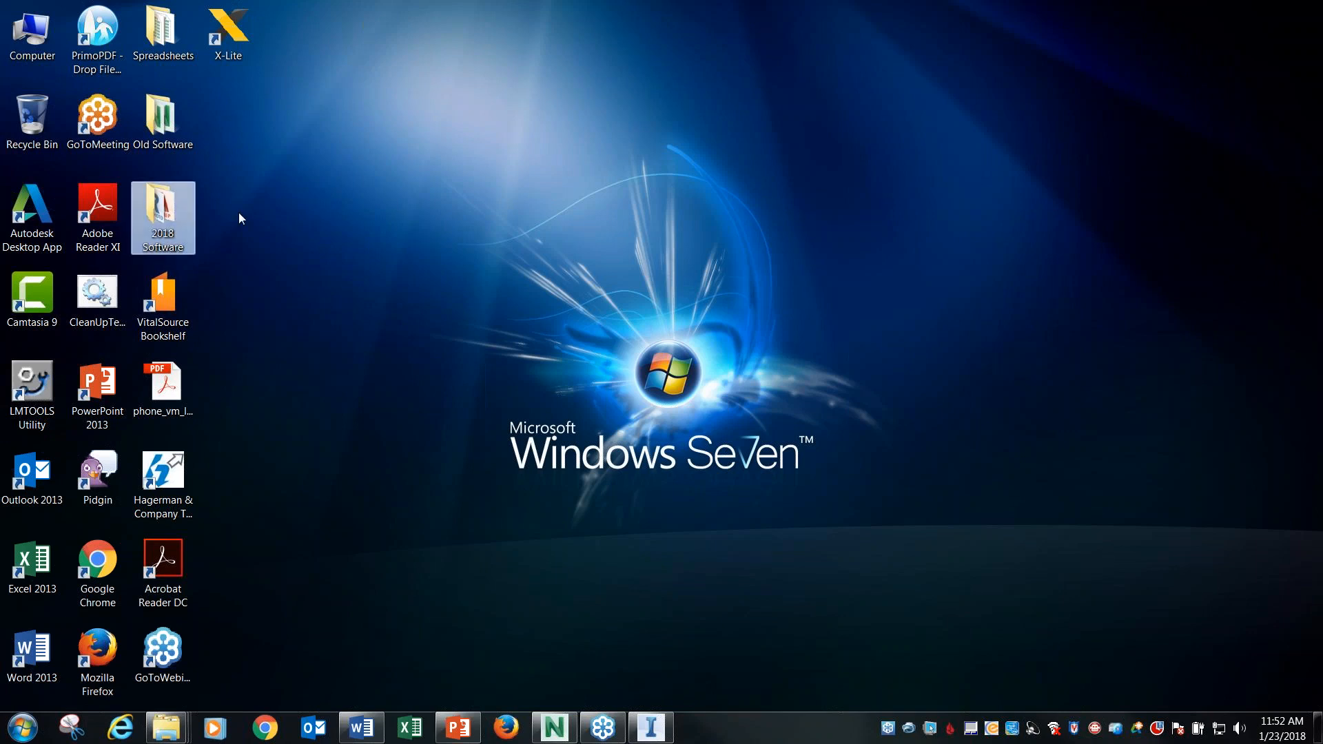
pyautogui.click(345, 131)
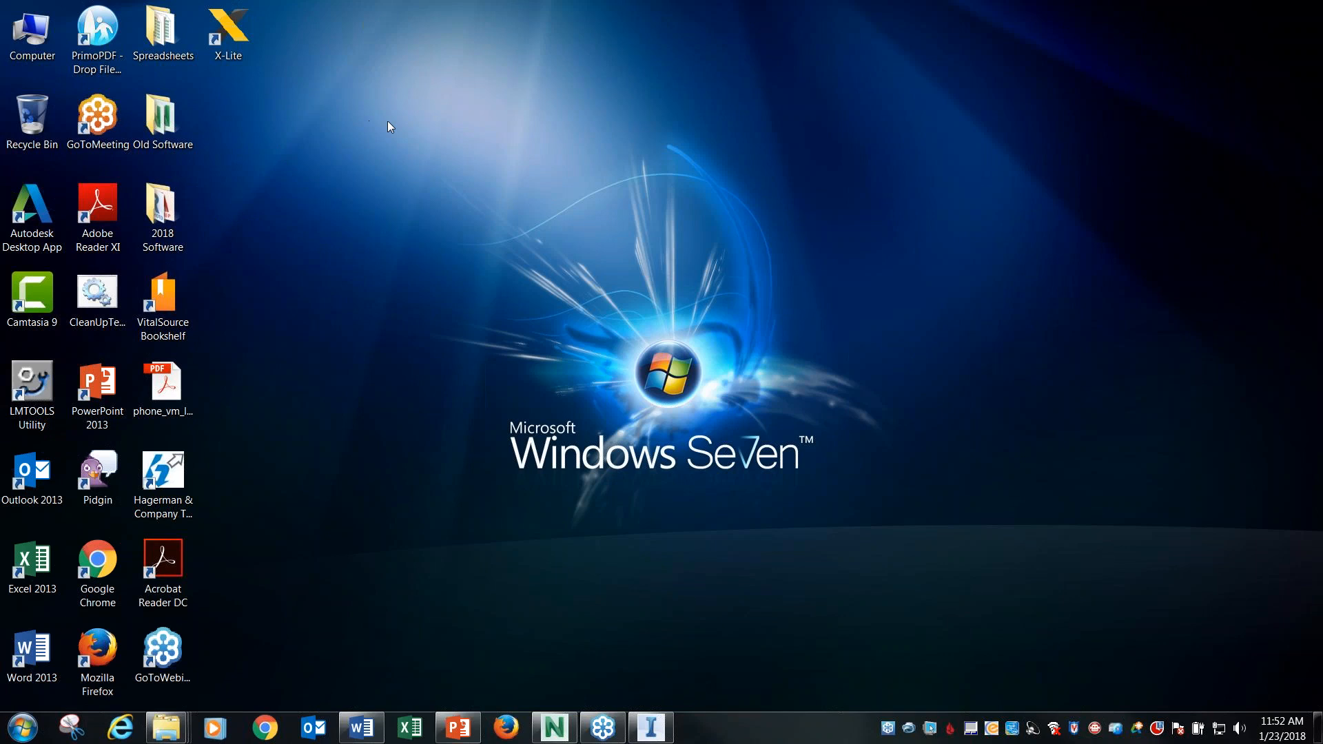
pyautogui.click(650, 727)
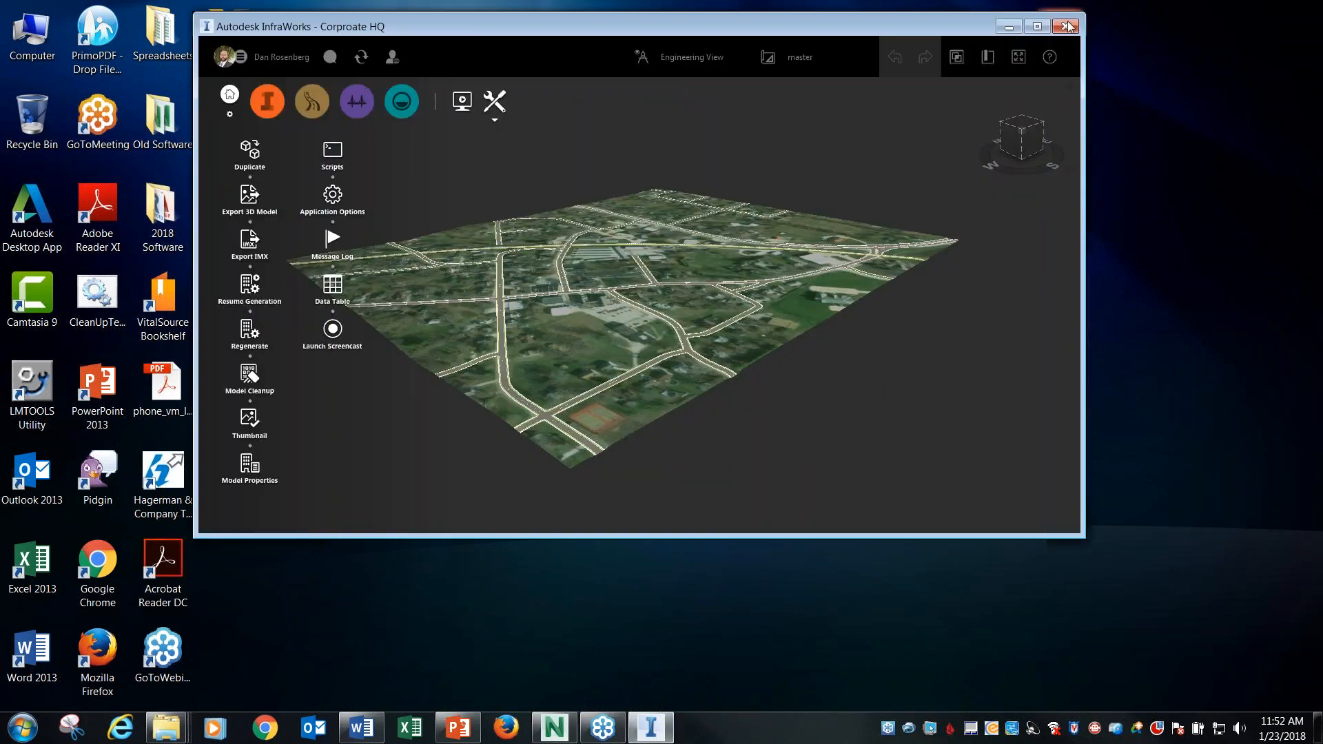
pyautogui.click(1069, 26)
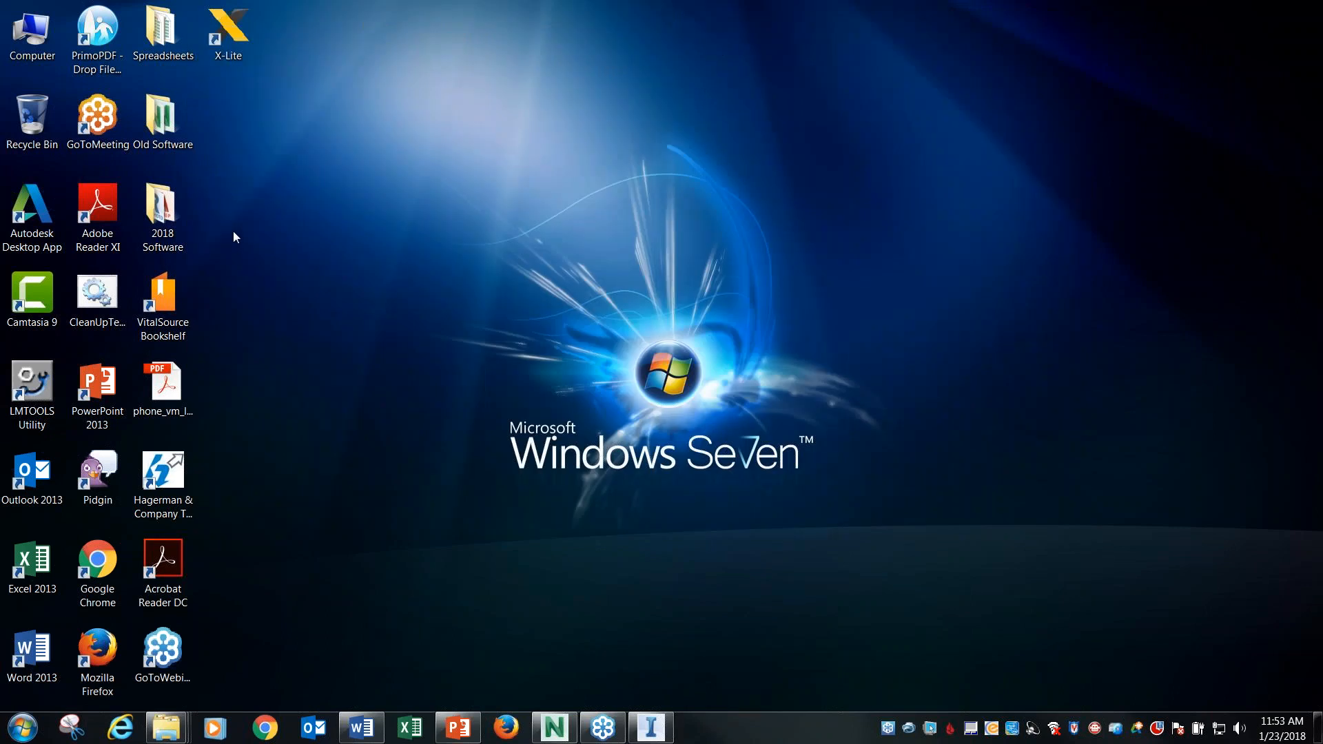
# Open the 2018 Software folder on the desktop and start Revit 2018.
pyautogui.click(166, 210)
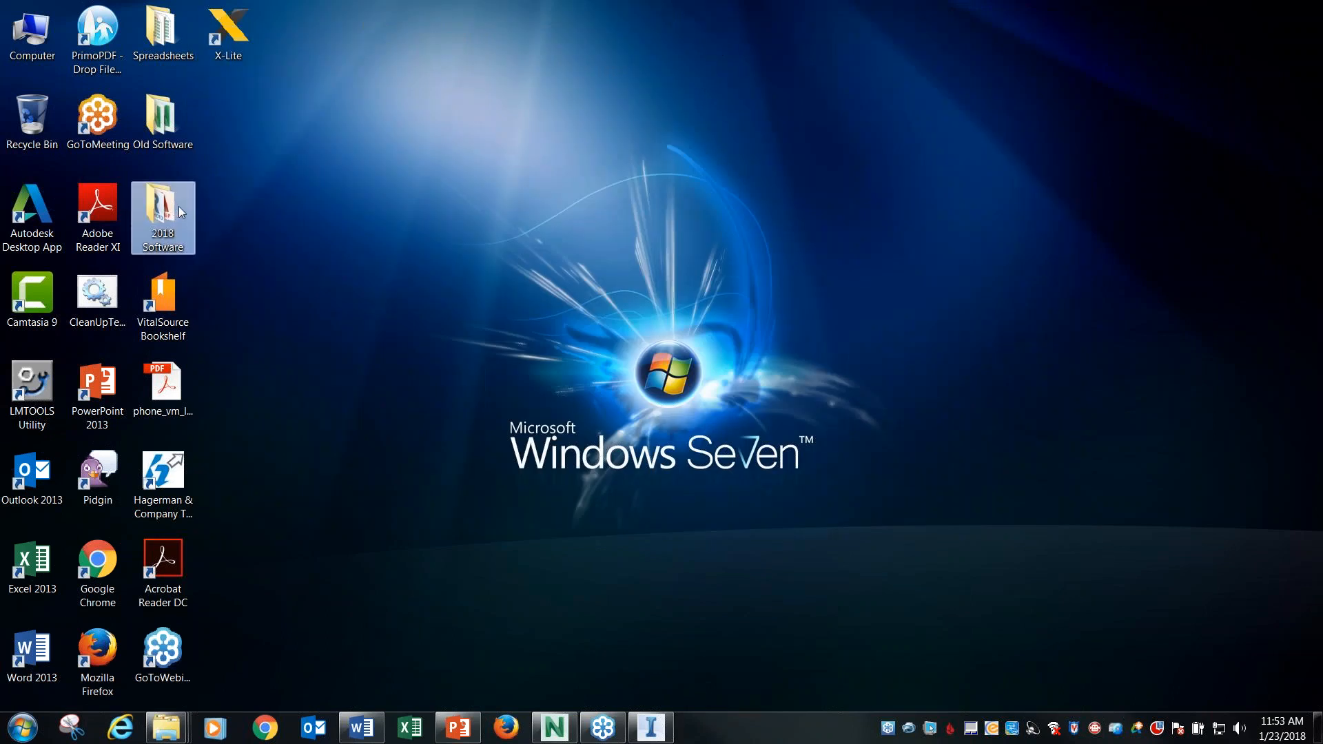
pyautogui.doubleClick(172, 205)
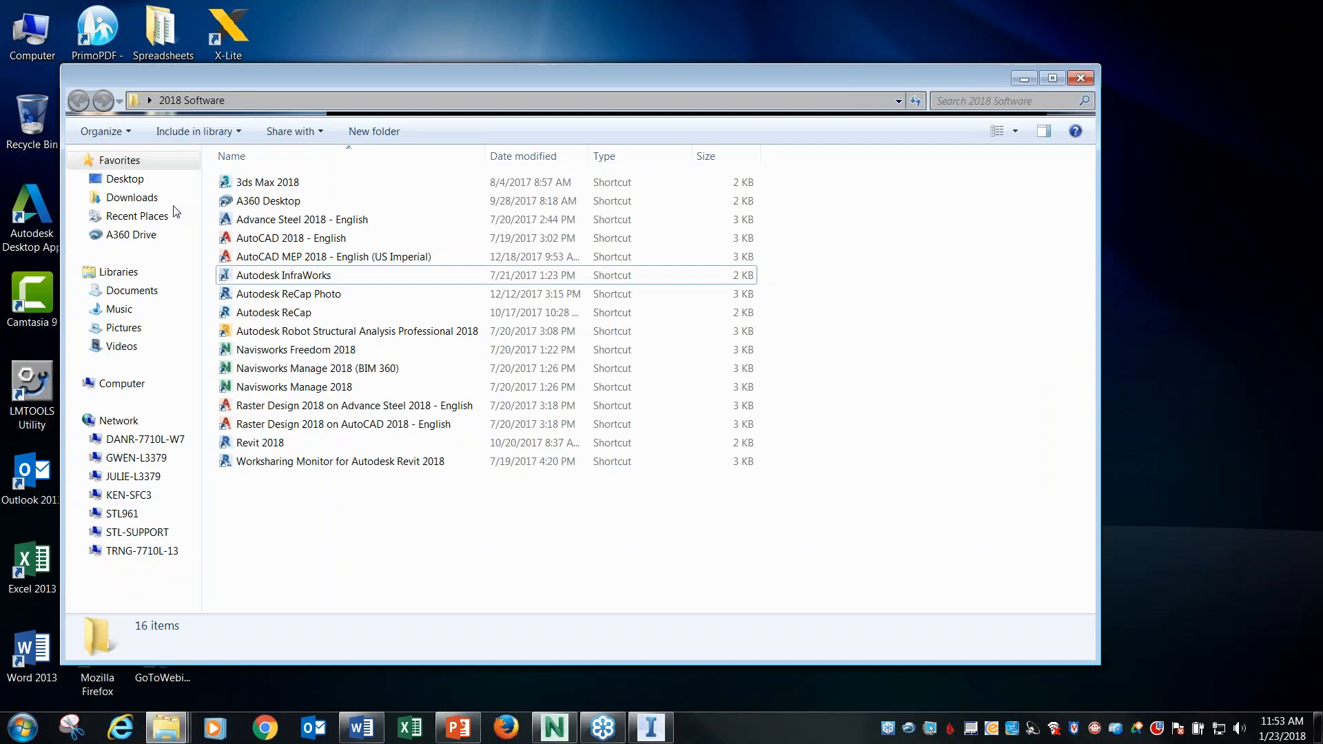
pyautogui.click(291, 445)
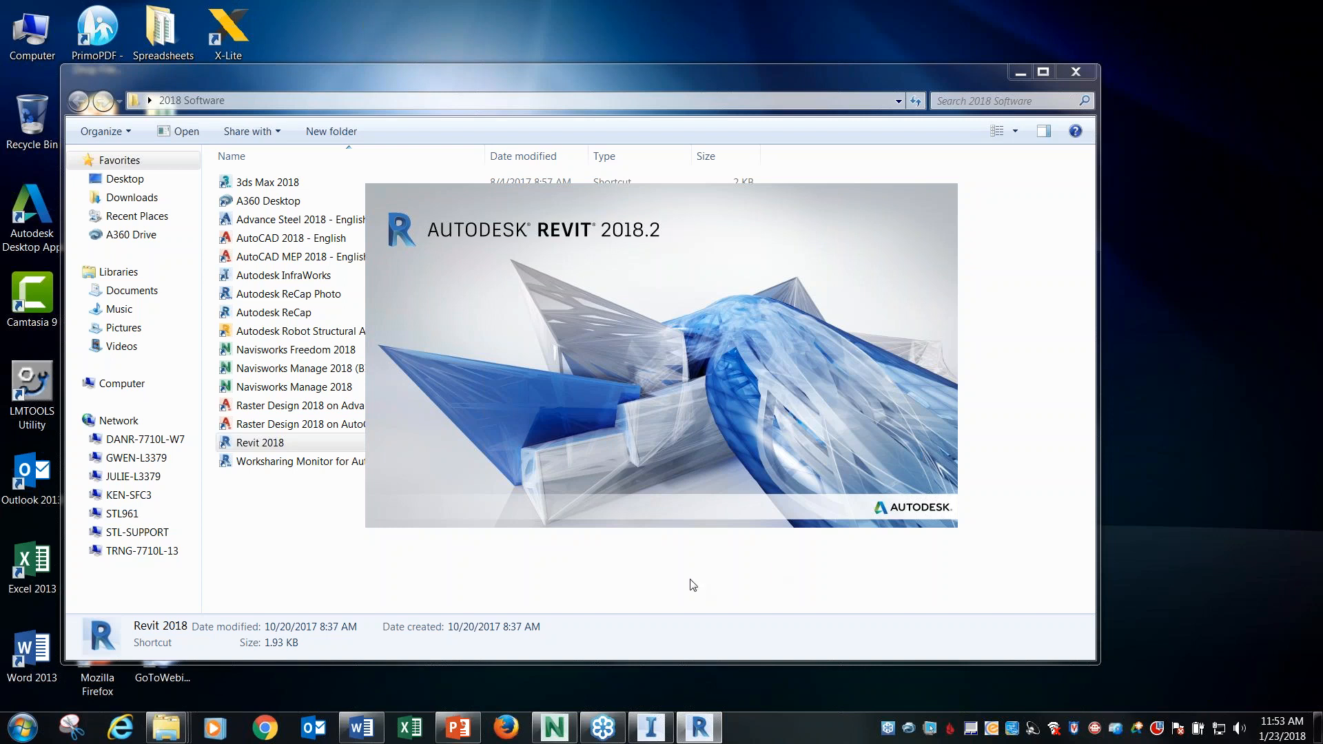
# Switch to Navisworks Manage and move the Clash Detective window out of the way of the model.
pyautogui.click(556, 728)
pyautogui.moveTo(992, 132); pyautogui.dragTo(1107, 134)
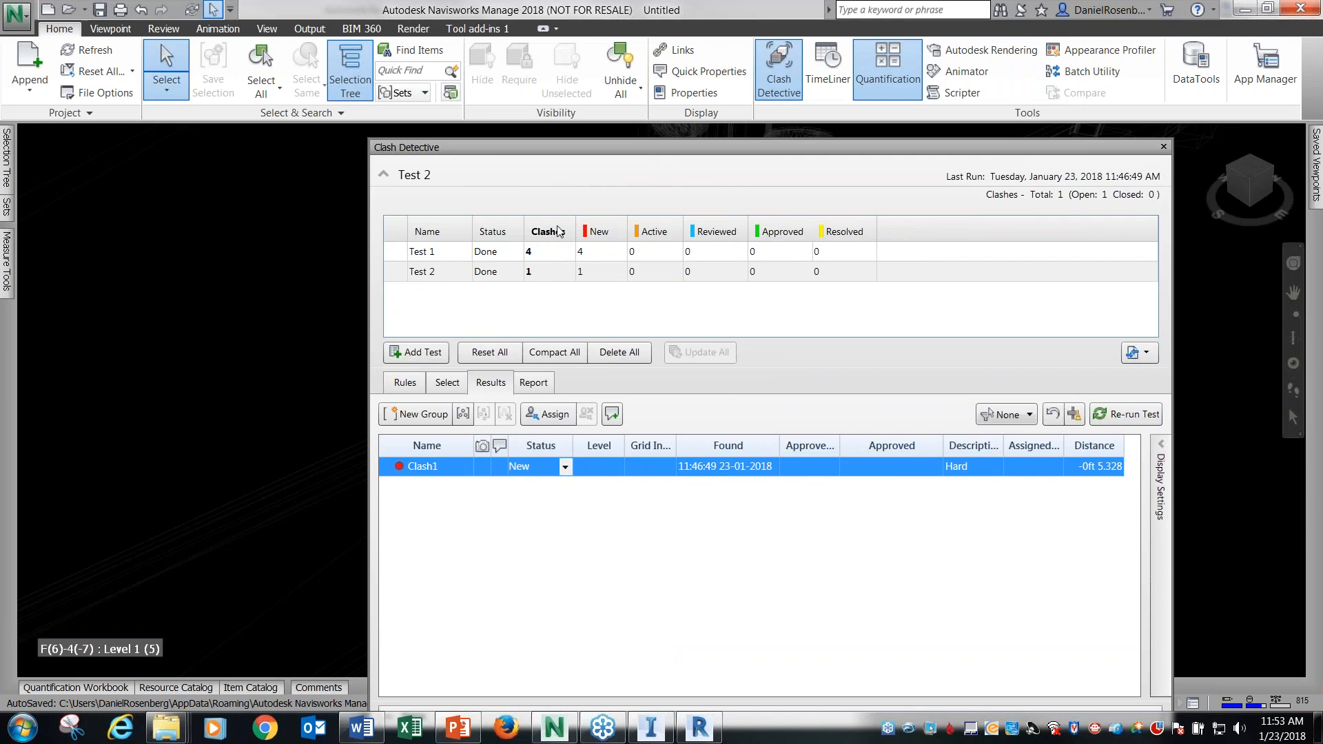
pyautogui.click(274, 195)
pyautogui.moveTo(1036, 145); pyautogui.dragTo(906, 141)
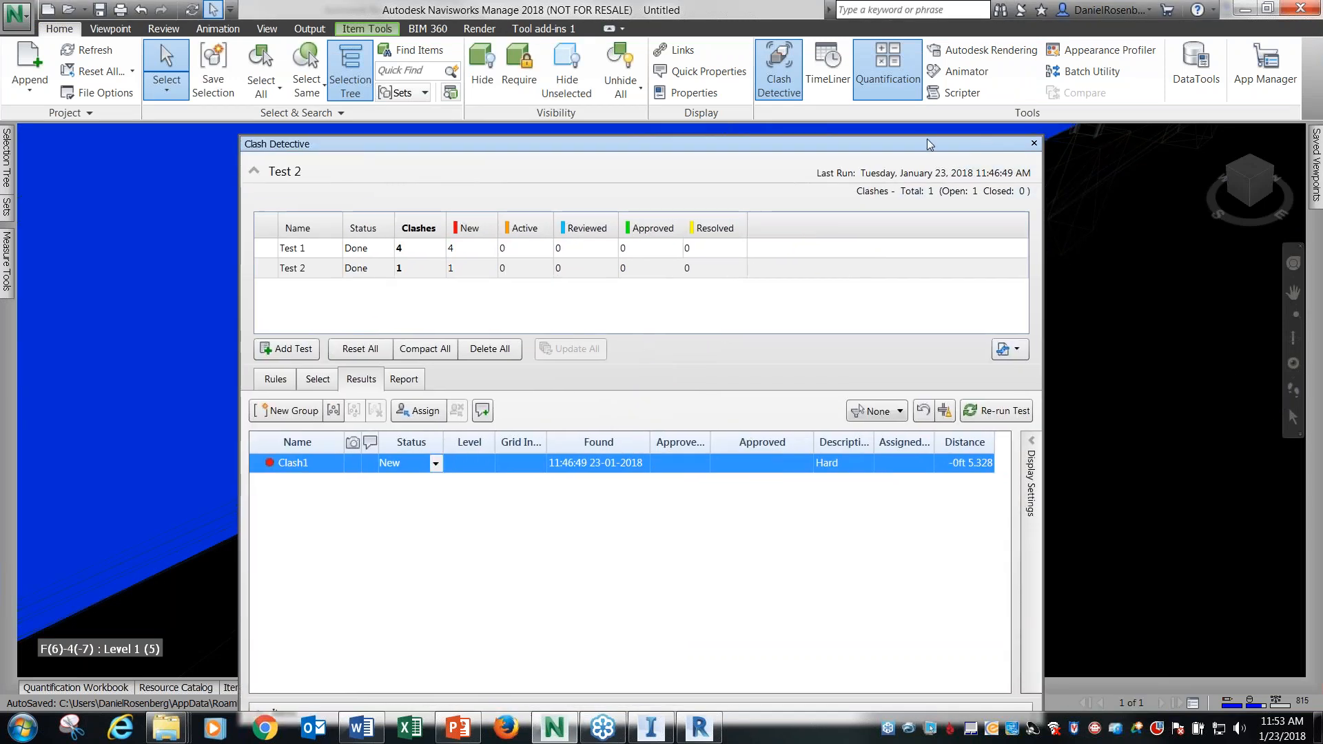
pyautogui.click(118, 157)
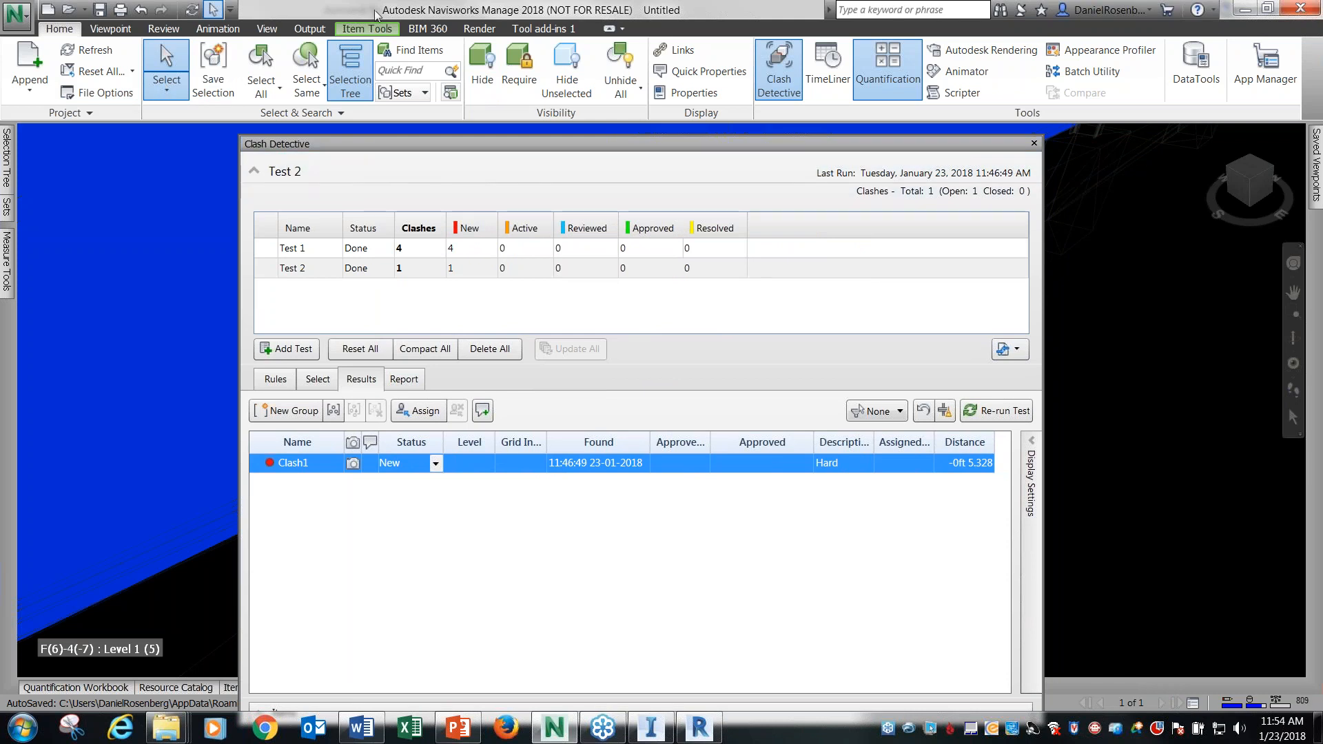
pyautogui.doubleClick(279, 144)
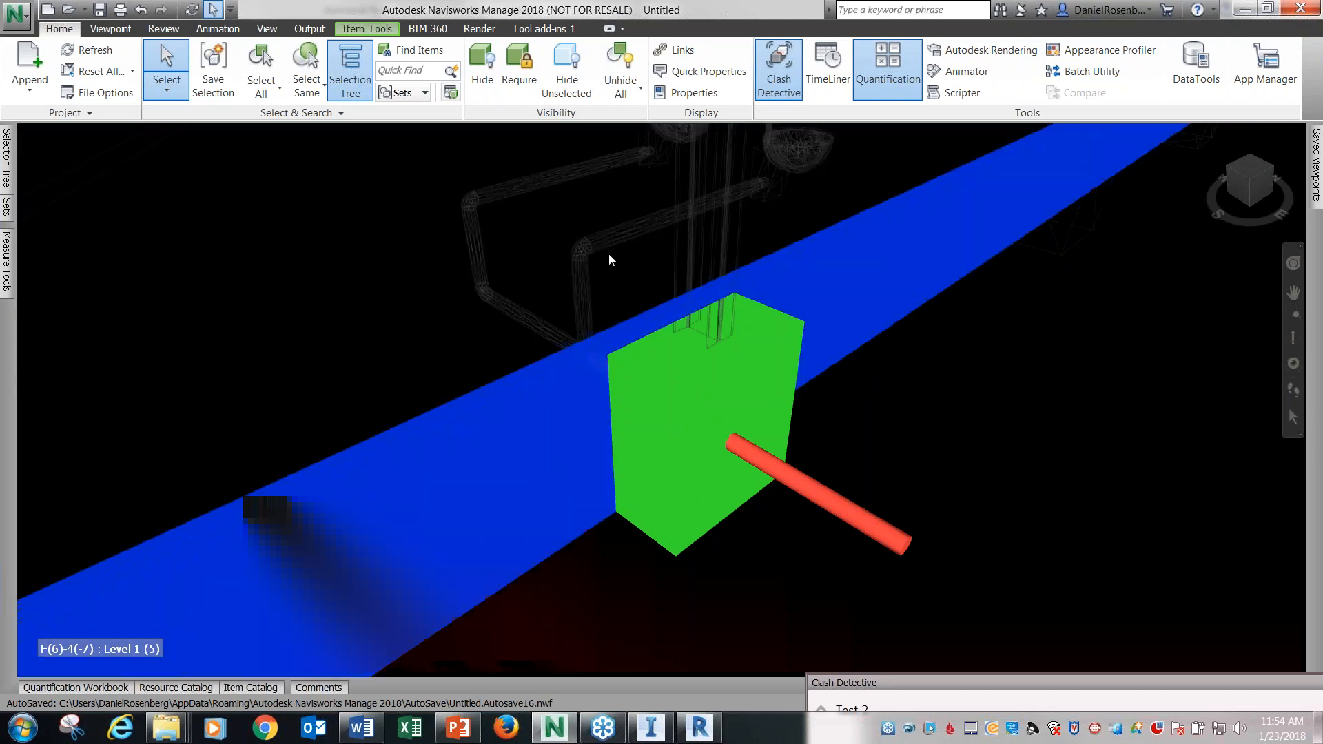
# Start a new Navisworks file without saving the changes to Untitled.nwf.
pyautogui.click(27, 25)
pyautogui.click(37, 53)
pyautogui.moveTo(611, 326); pyautogui.dragTo(421, 229)
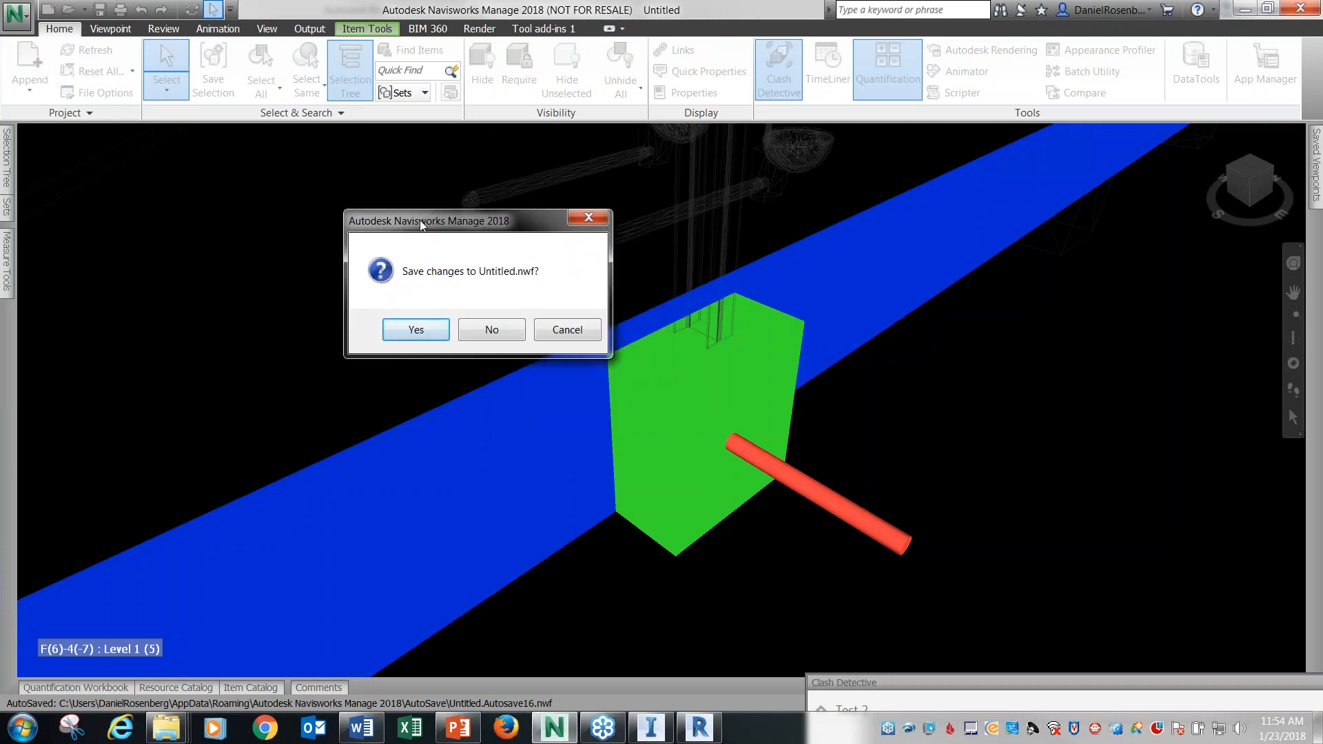
pyautogui.click(491, 331)
# Append the office building model from the 01 JAN NAVIS FOR REVIT USERS folder.
pyautogui.click(29, 90)
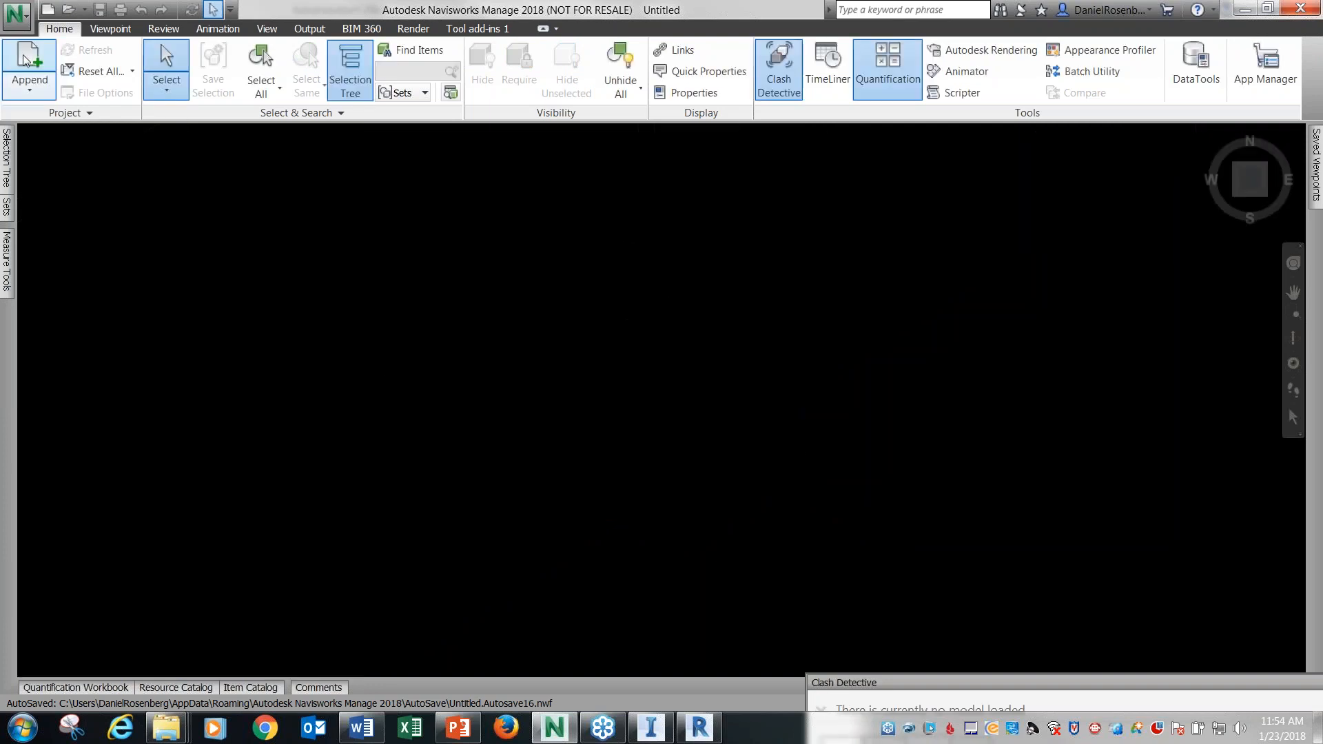
pyautogui.click(191, 133)
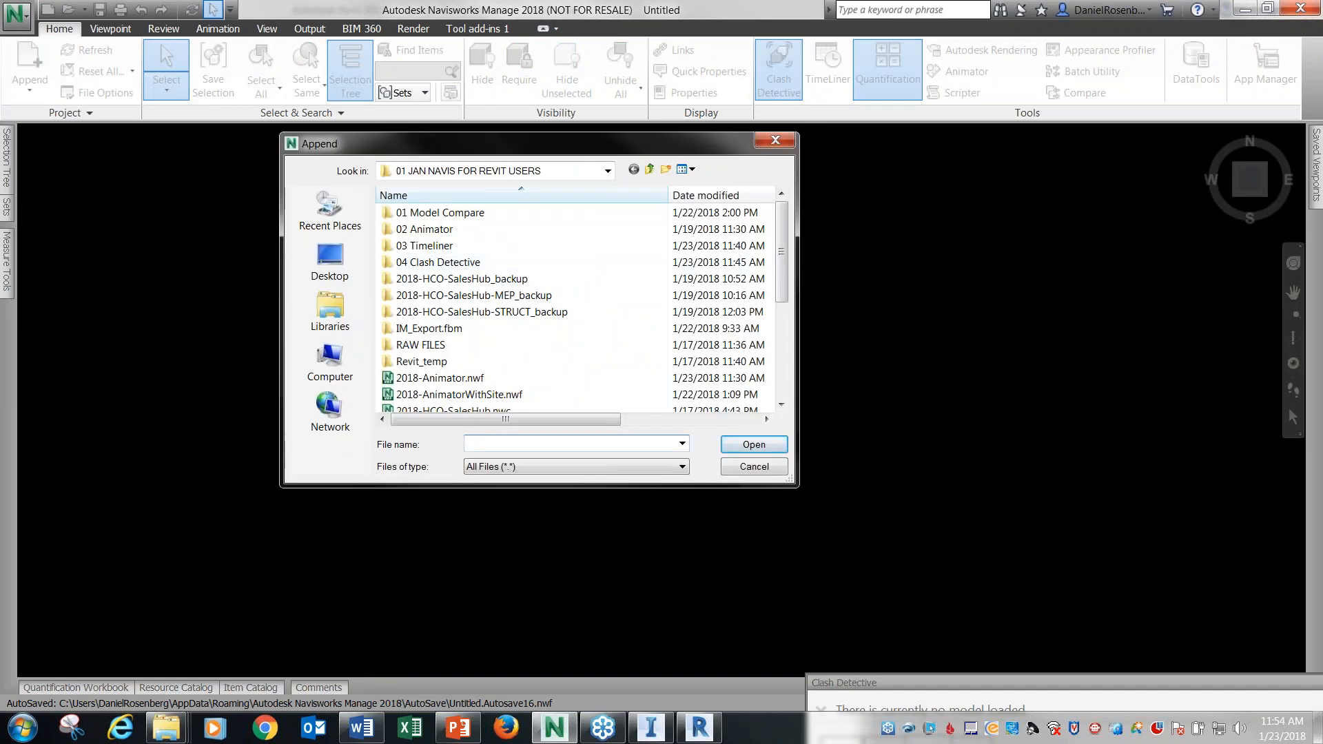
pyautogui.moveTo(565, 137); pyautogui.dragTo(504, 109)
pyautogui.moveTo(721, 210); pyautogui.dragTo(722, 260)
pyautogui.click(441, 284)
pyautogui.moveTo(485, 119); pyautogui.dragTo(416, 82)
pyautogui.click(623, 381)
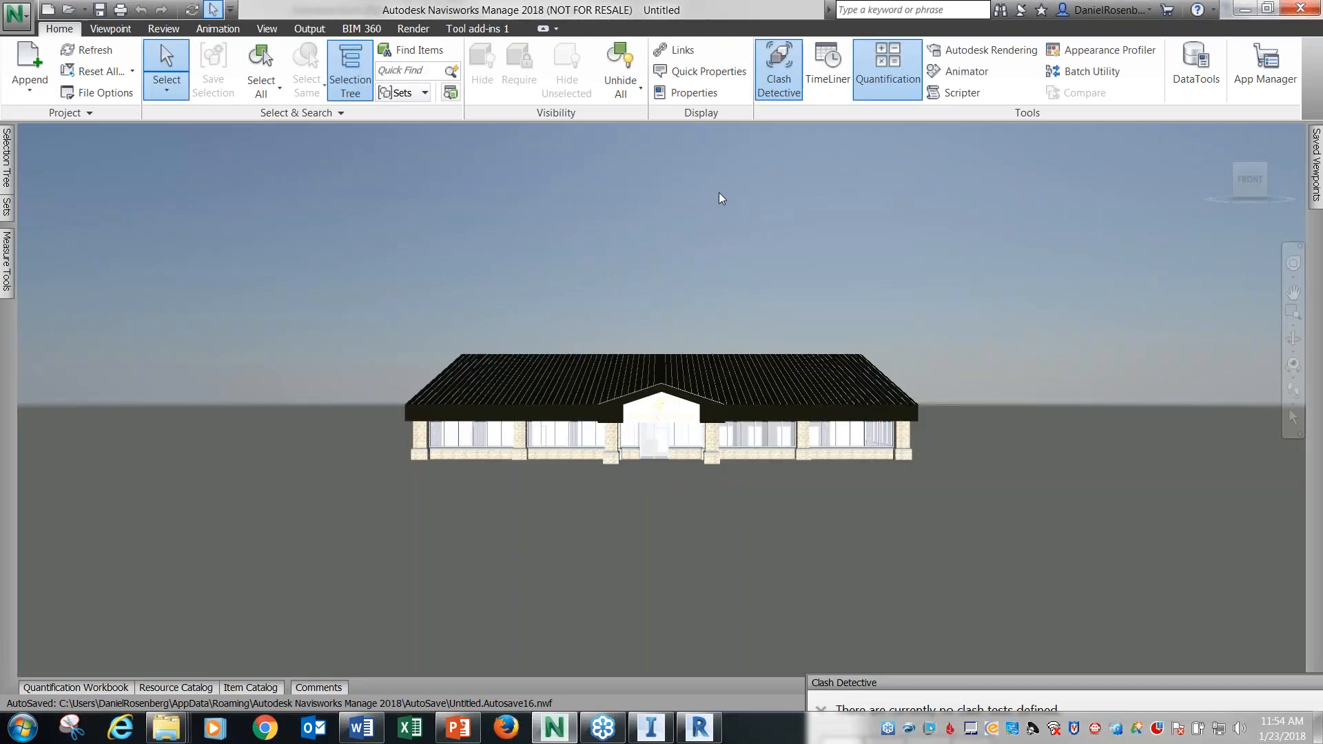
# Measure the height of the stone column just left of the front entrance and convert the measurement to a redline.
pyautogui.scroll(4, 660, 412)
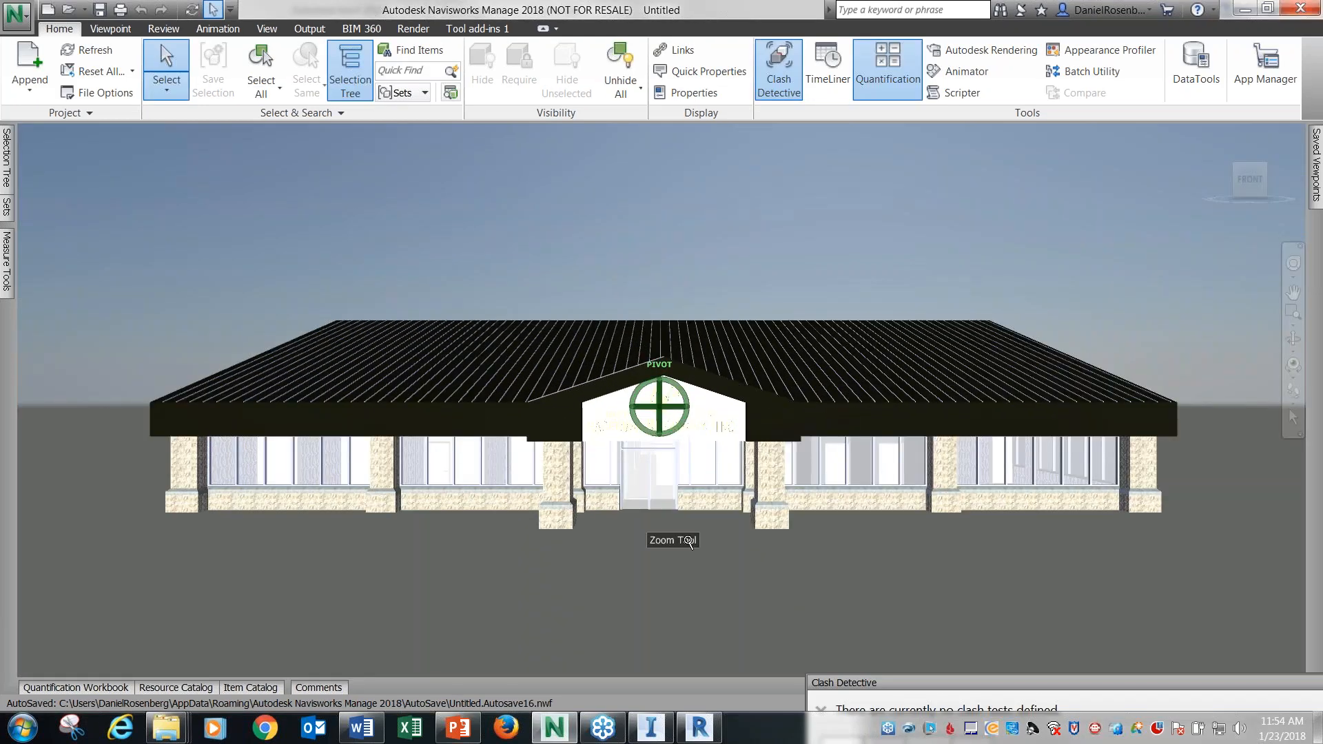
pyautogui.scroll(4, 683, 545)
pyautogui.keyDown('shift'); pyautogui.moveTo(664, 570); pyautogui.dragTo(664, 548, button='middle'); pyautogui.keyUp('shift')
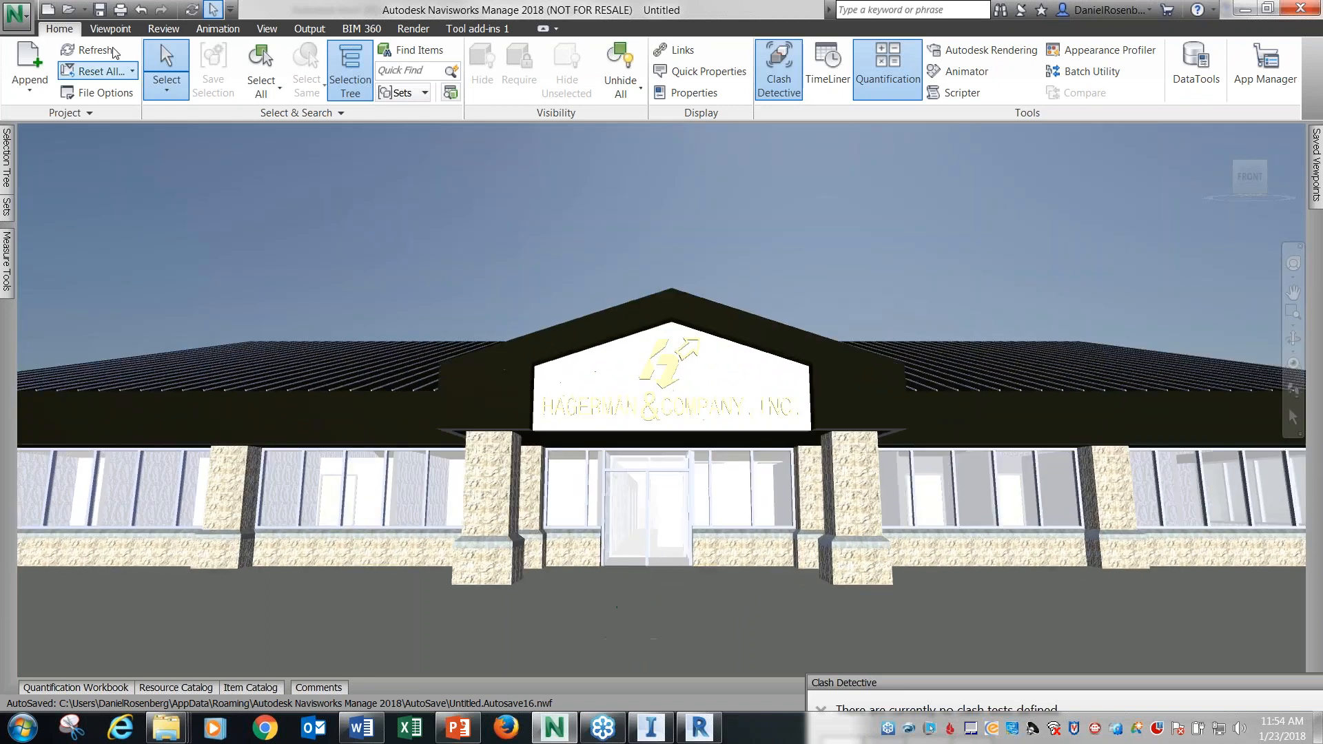
pyautogui.click(267, 29)
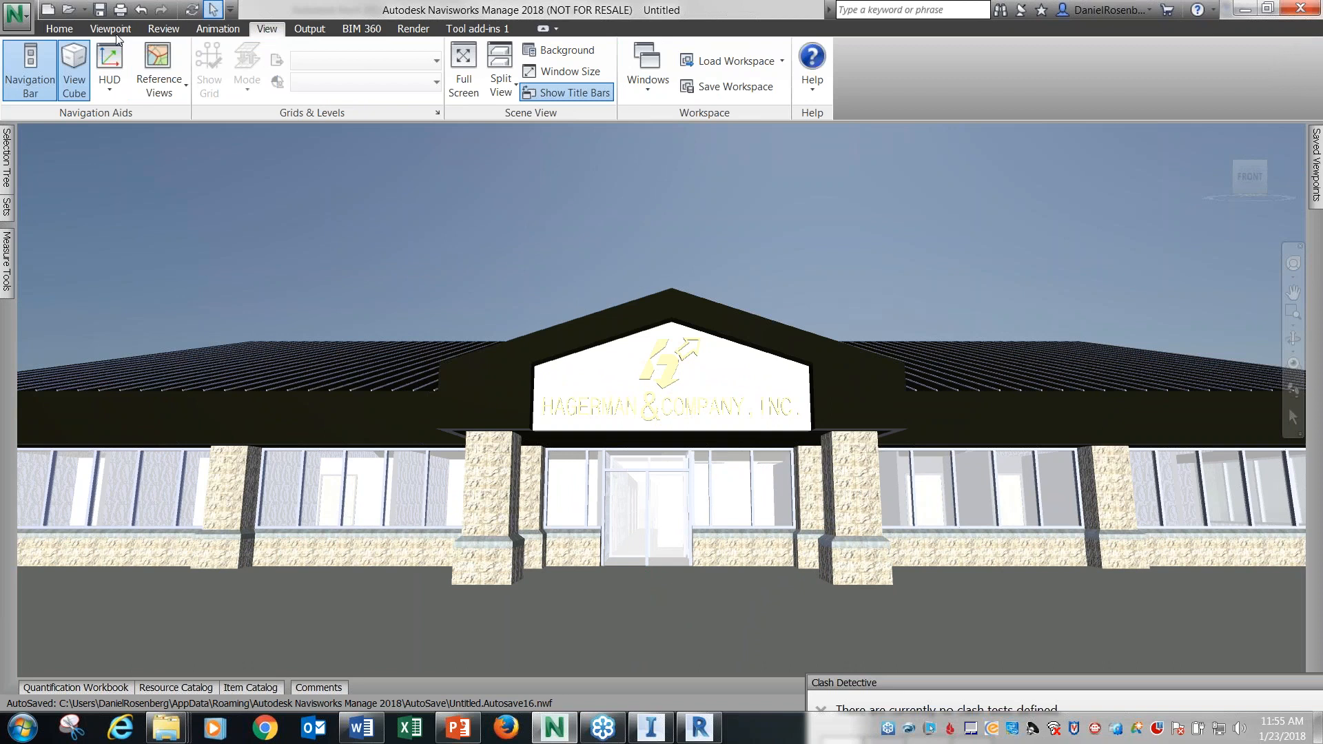
pyautogui.click(59, 28)
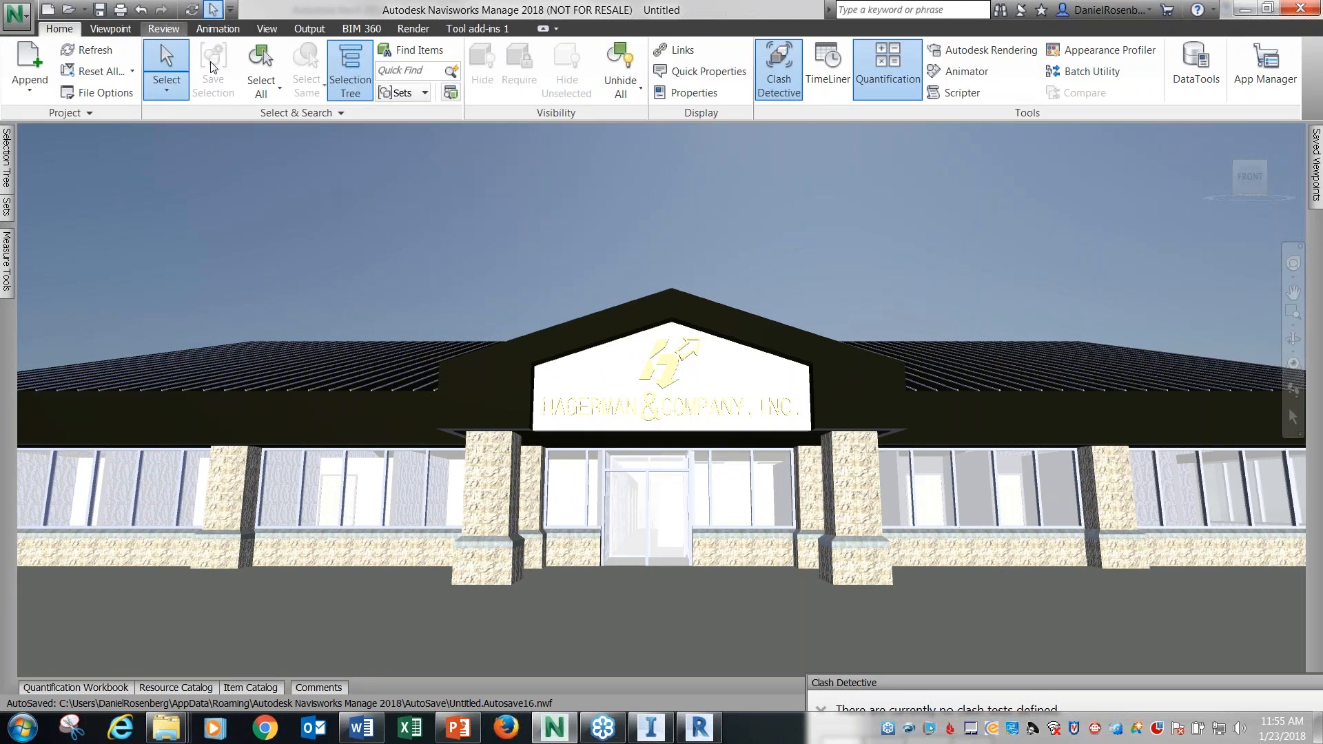
pyautogui.click(163, 28)
pyautogui.click(45, 67)
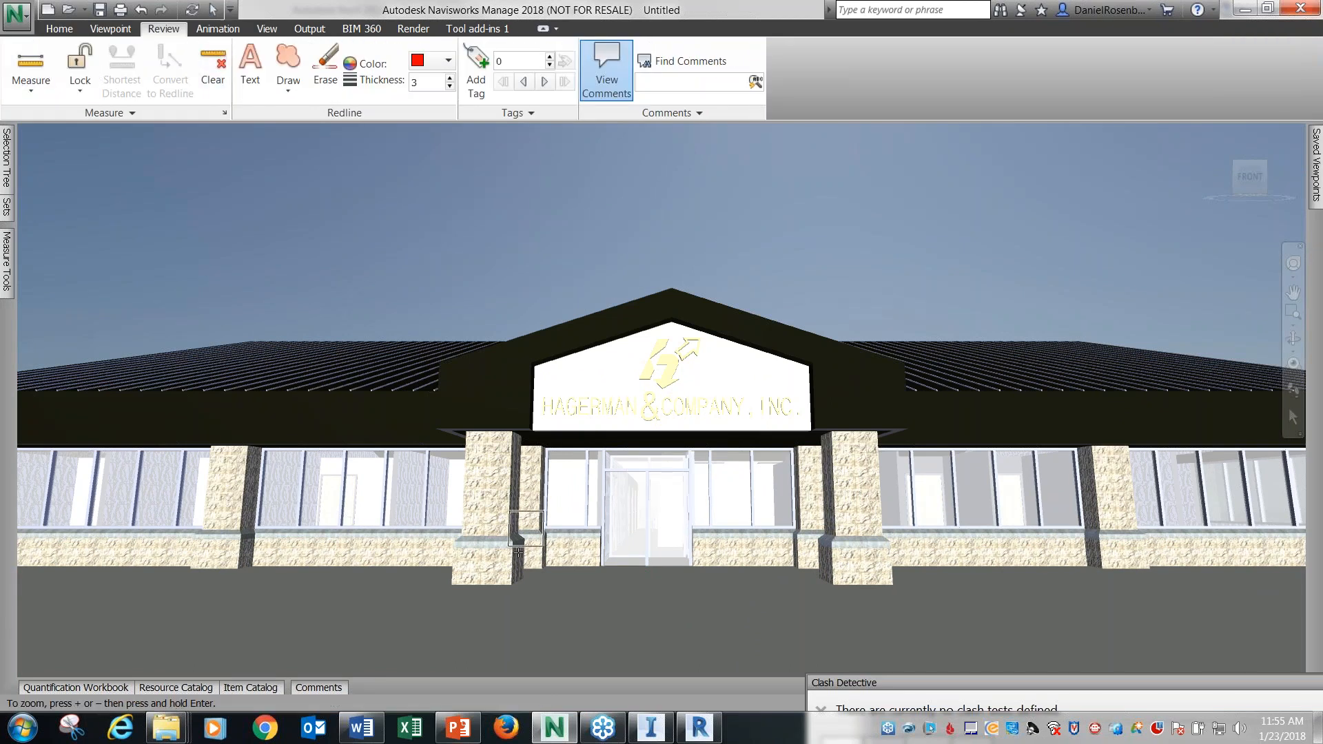
pyautogui.click(493, 583)
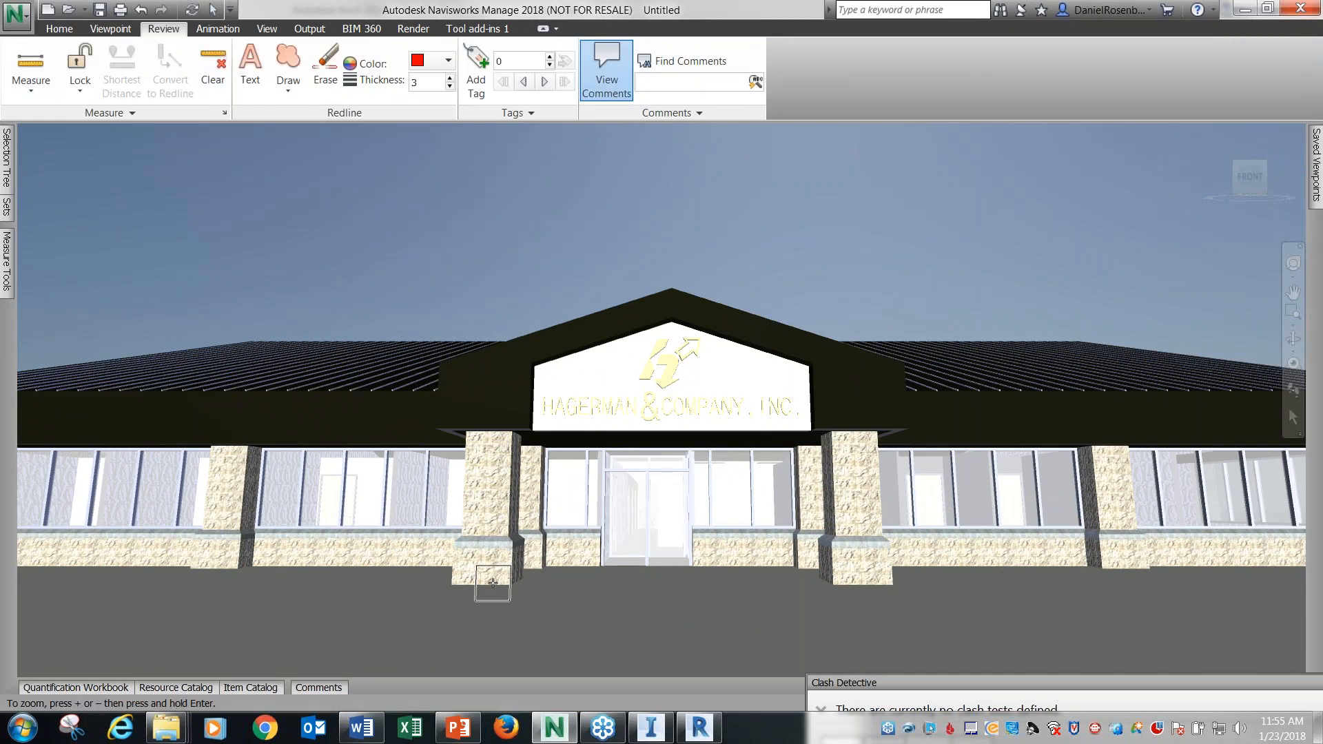
pyautogui.click(503, 428)
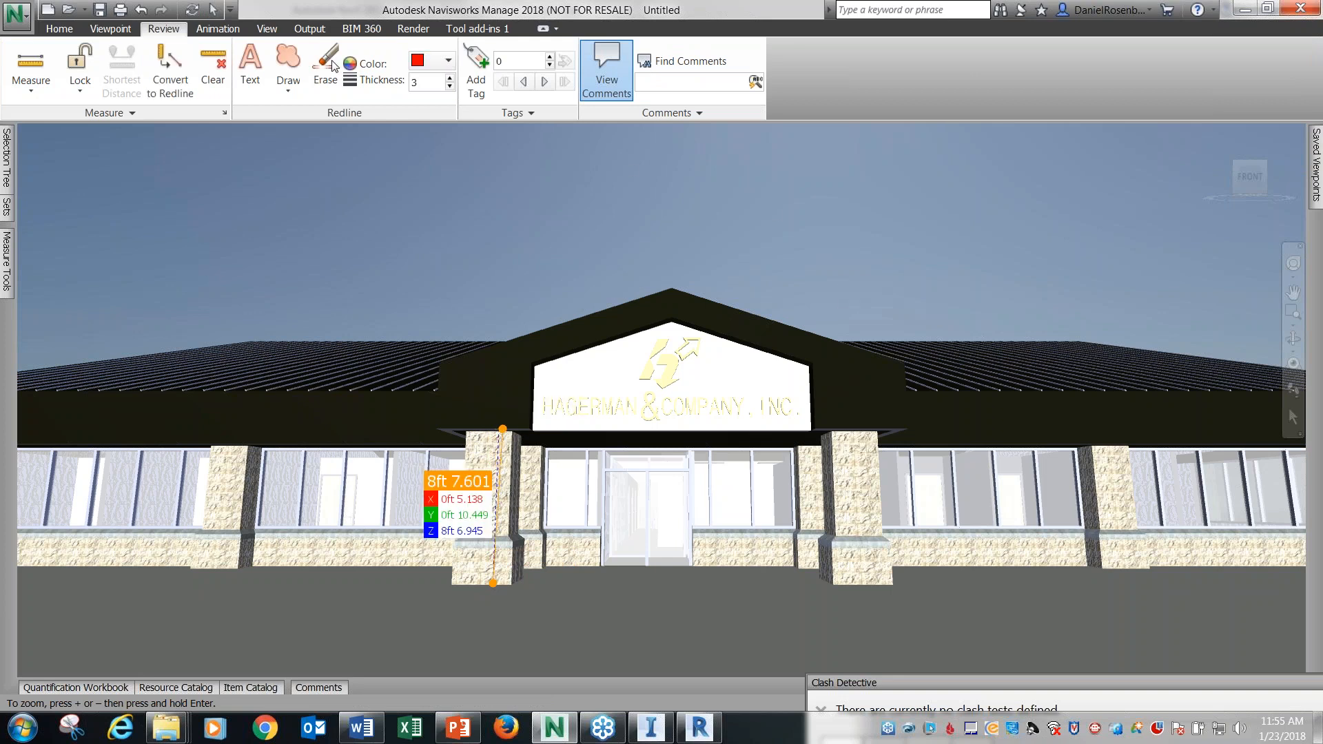
pyautogui.click(171, 81)
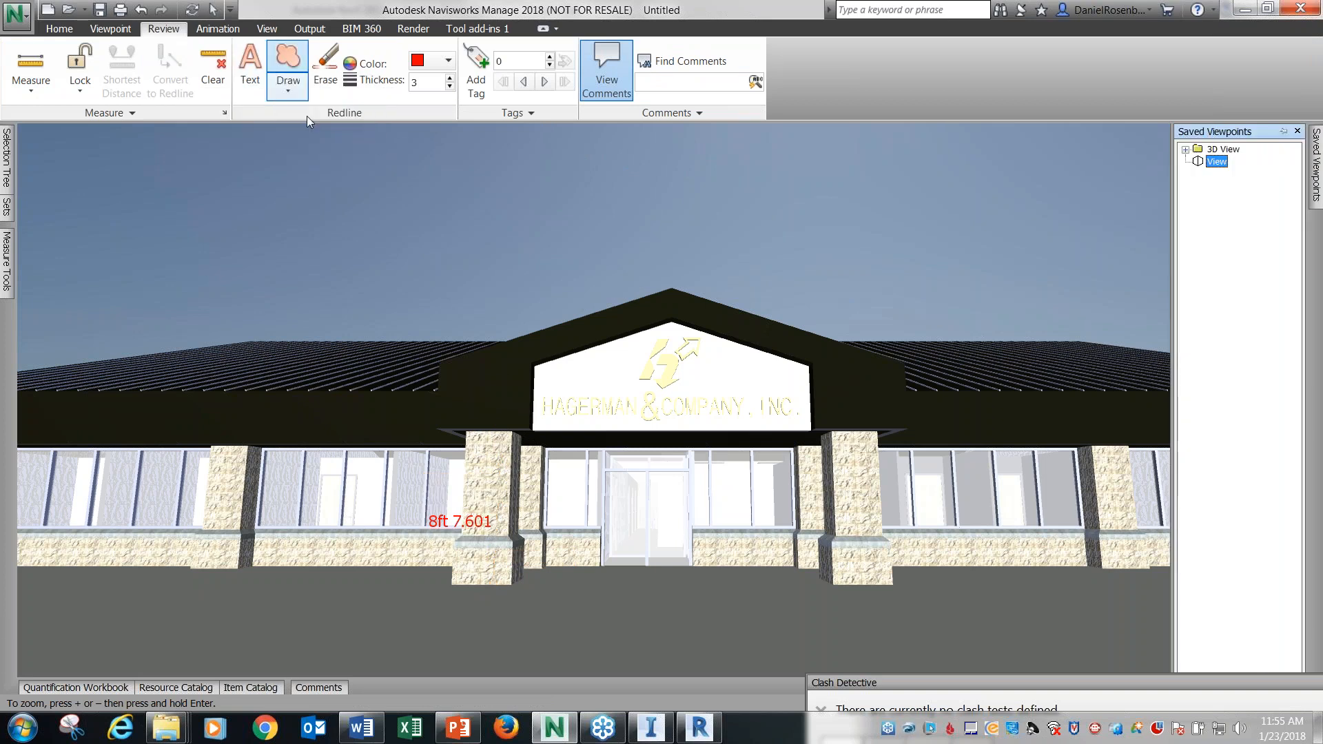
# Add the redline text "This is the wrong color" in the sky above the roof and check the comments list.
pyautogui.click(253, 67)
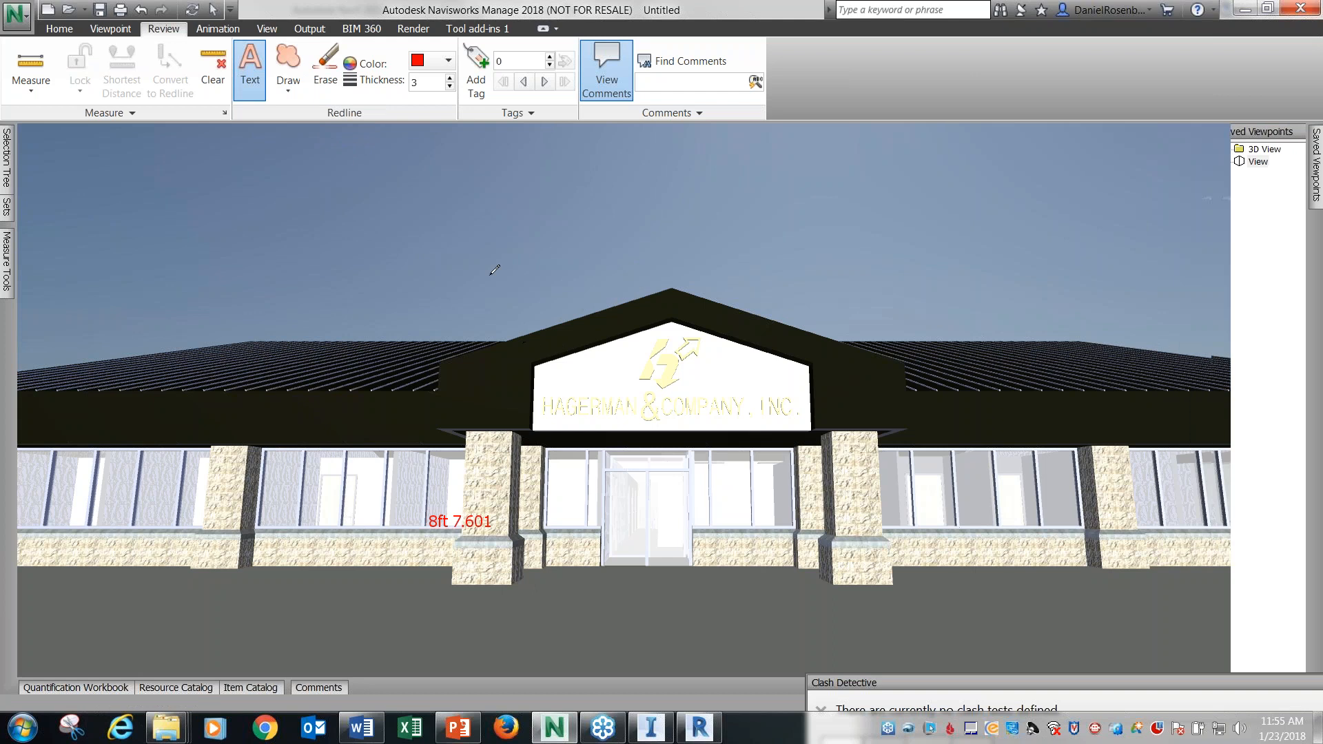
pyautogui.click(392, 256)
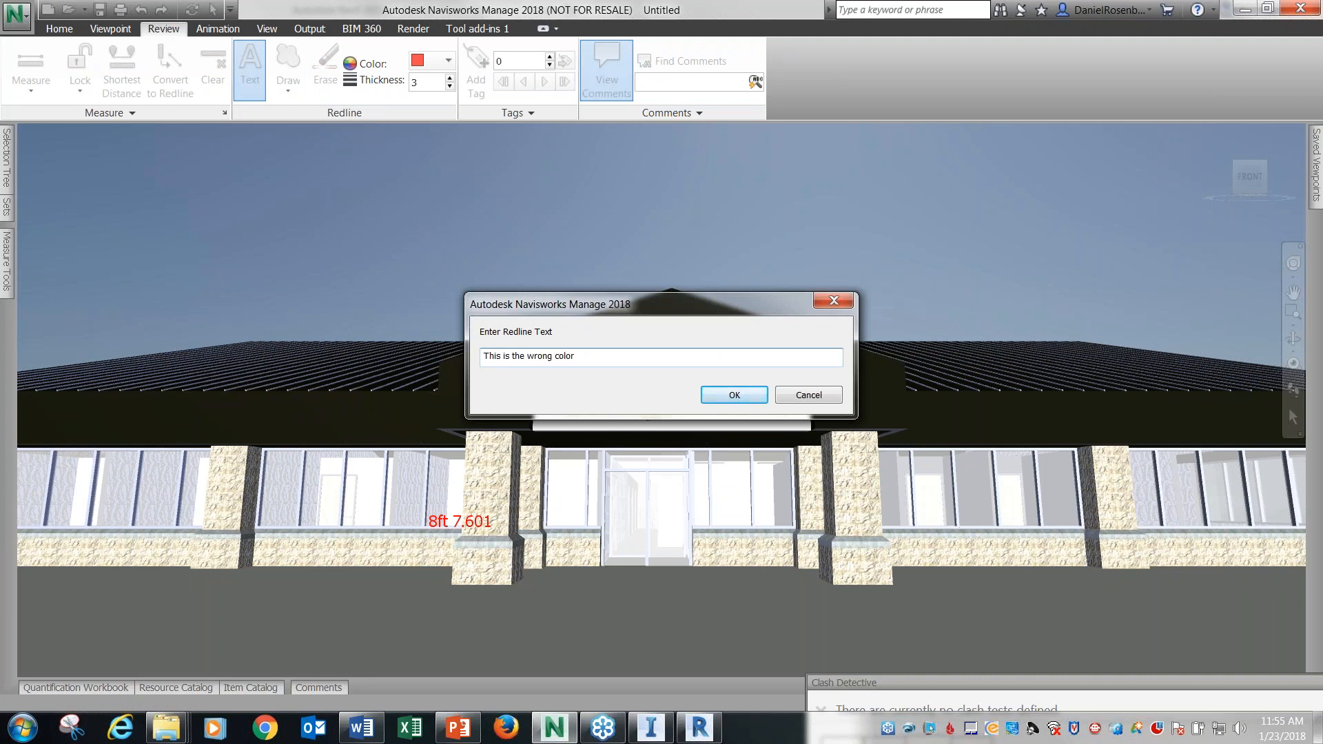
pyautogui.click(736, 397)
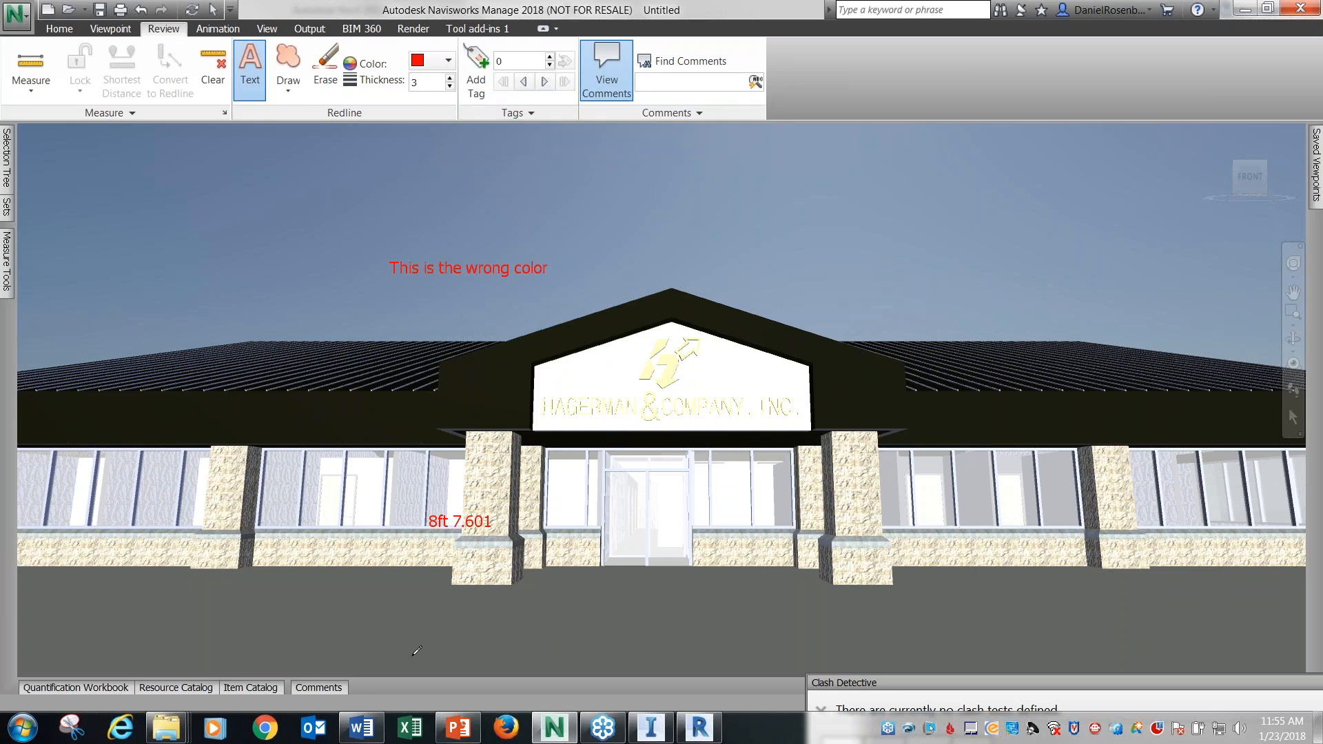
pyautogui.click(328, 689)
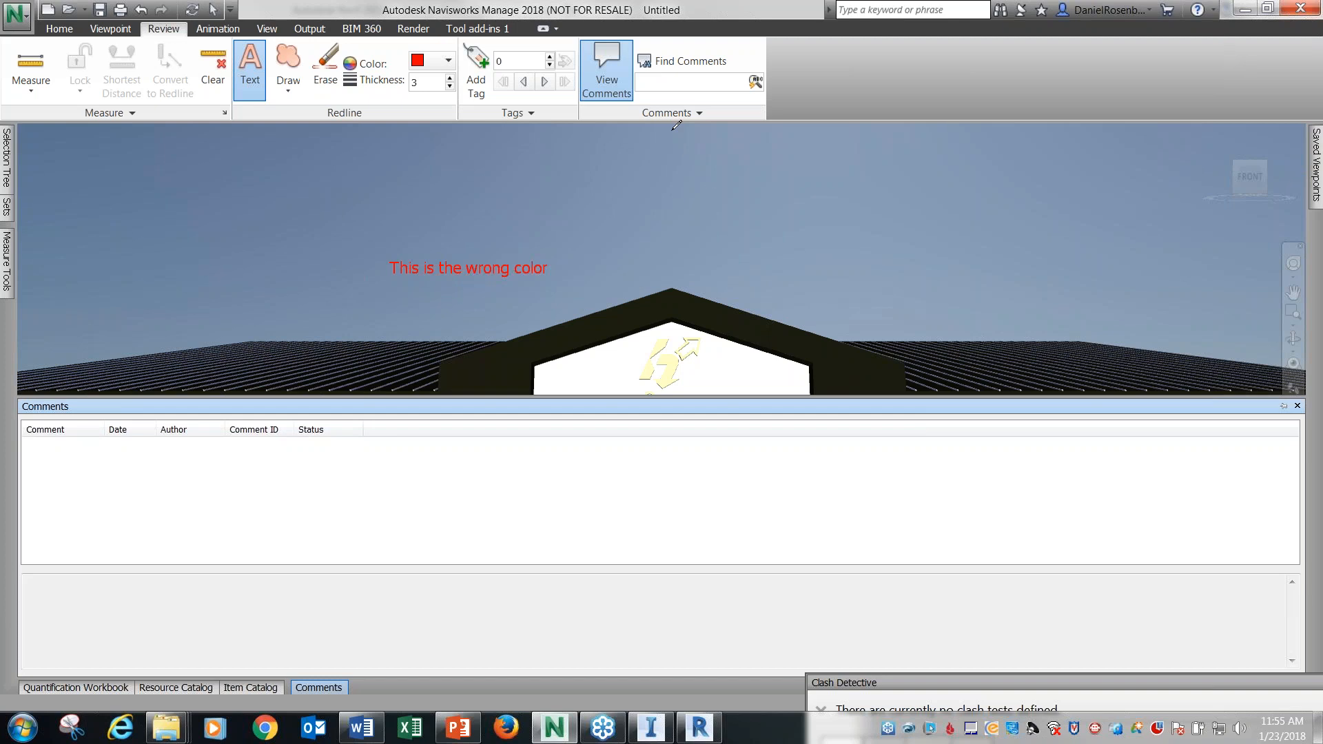
# Tag the right slope of the entrance gable with the comment "This is a different material", keeping the status New.
pyautogui.click(476, 73)
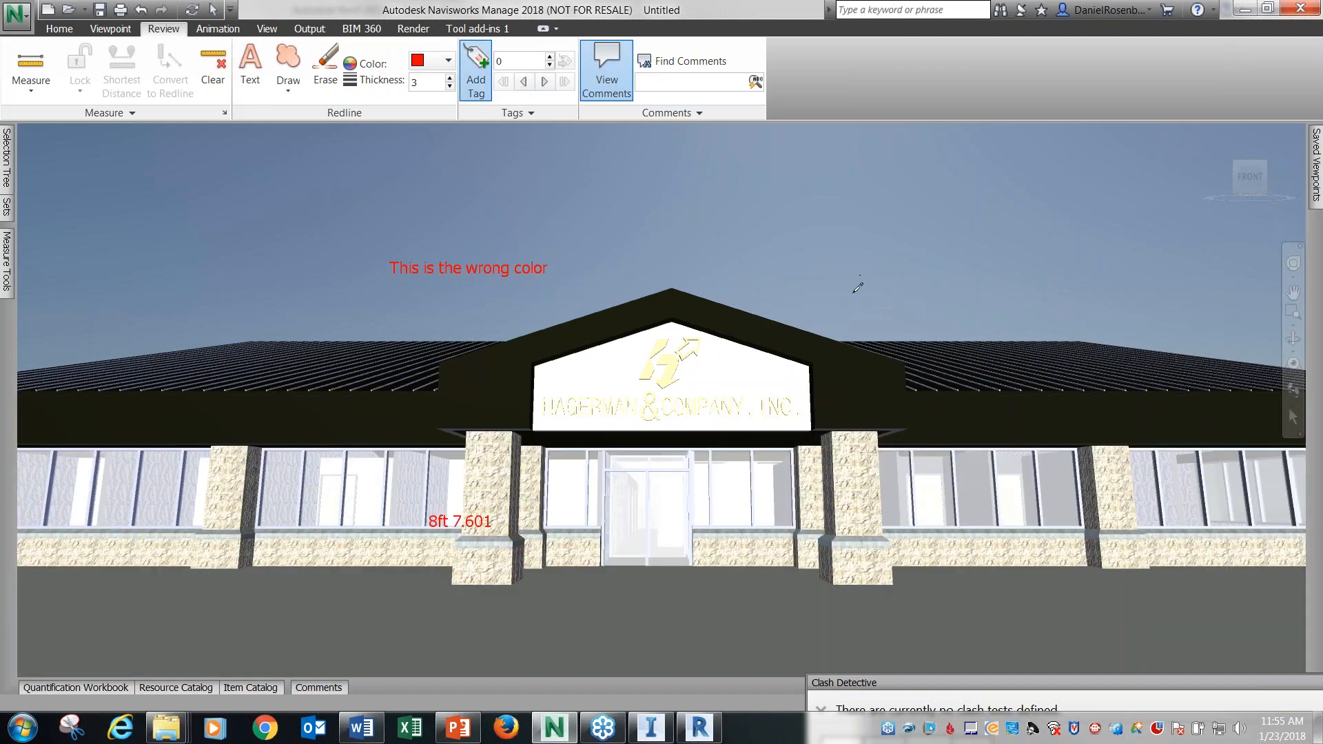
pyautogui.click(799, 332)
pyautogui.click(821, 308)
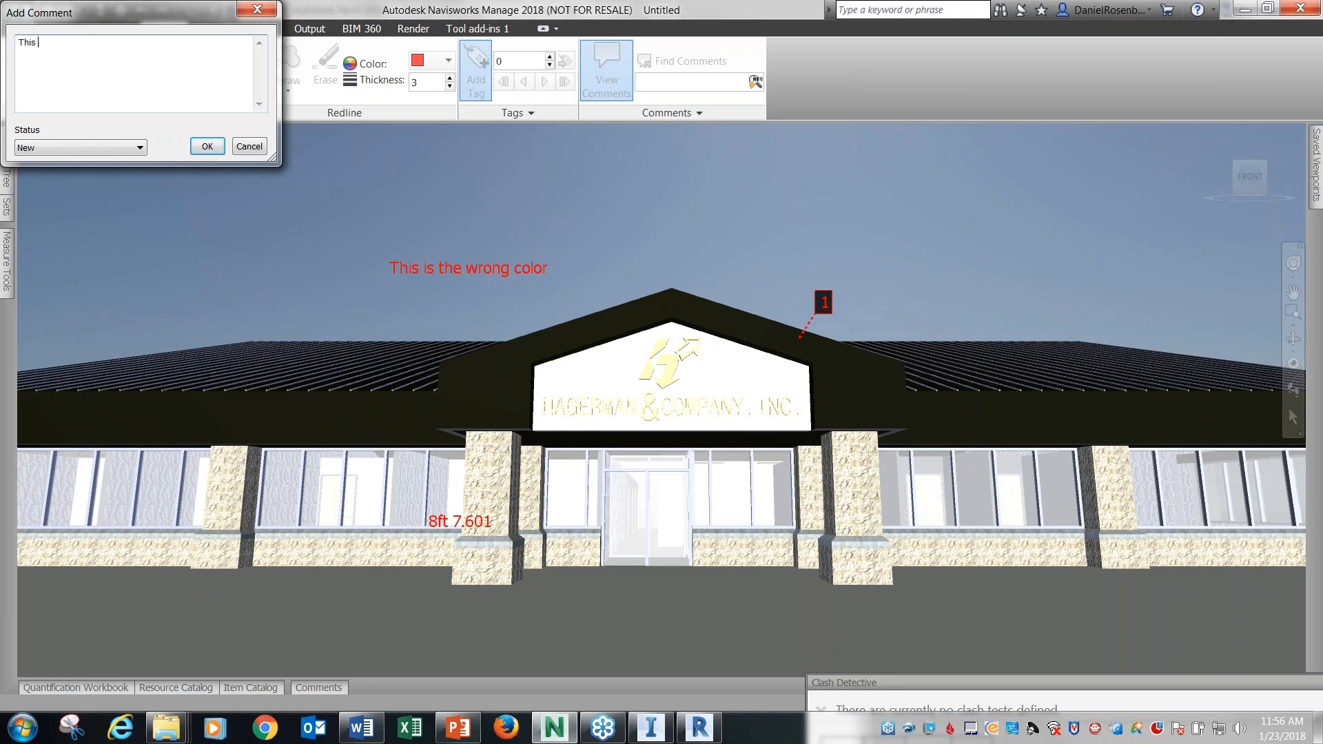
pyautogui.write('fferent material')
pyautogui.click(206, 149)
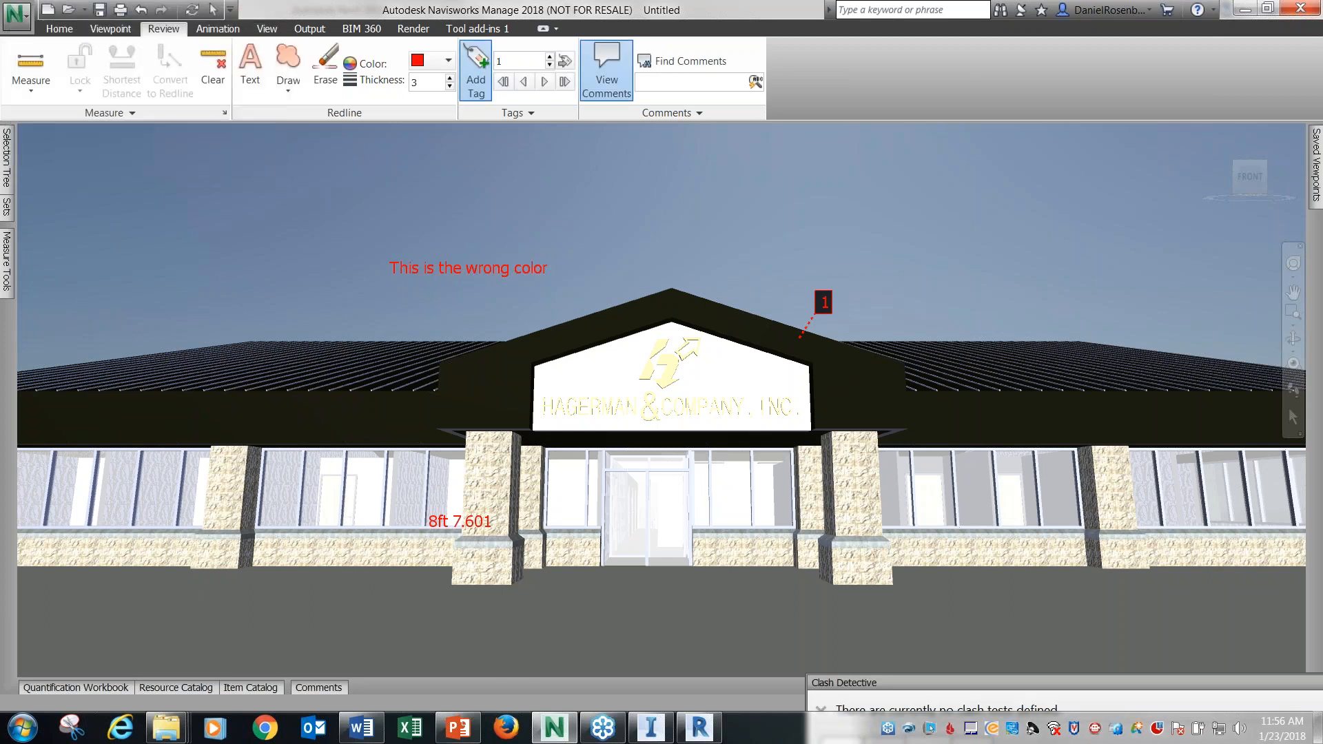
# Examine the tag's comment in the comments list, including its text, author, status and available comment actions.
pyautogui.click(324, 688)
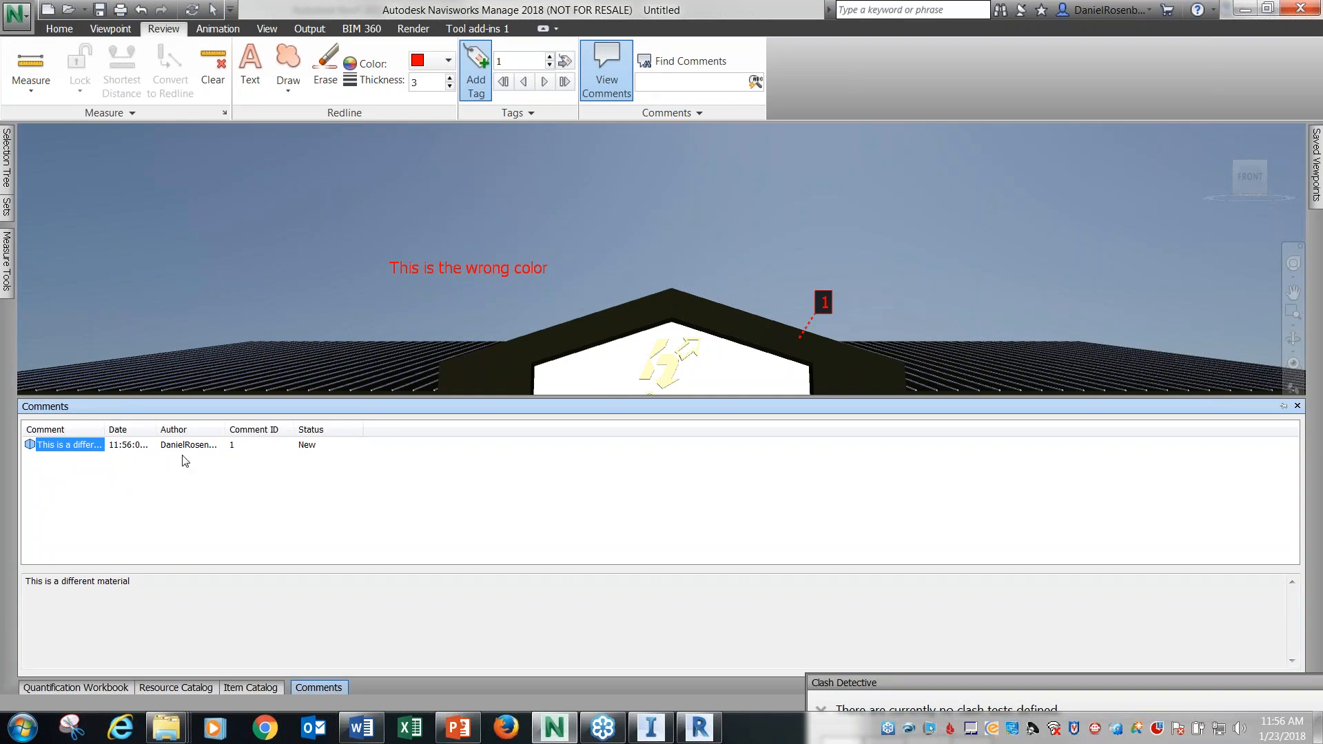
pyautogui.rightClick(75, 449)
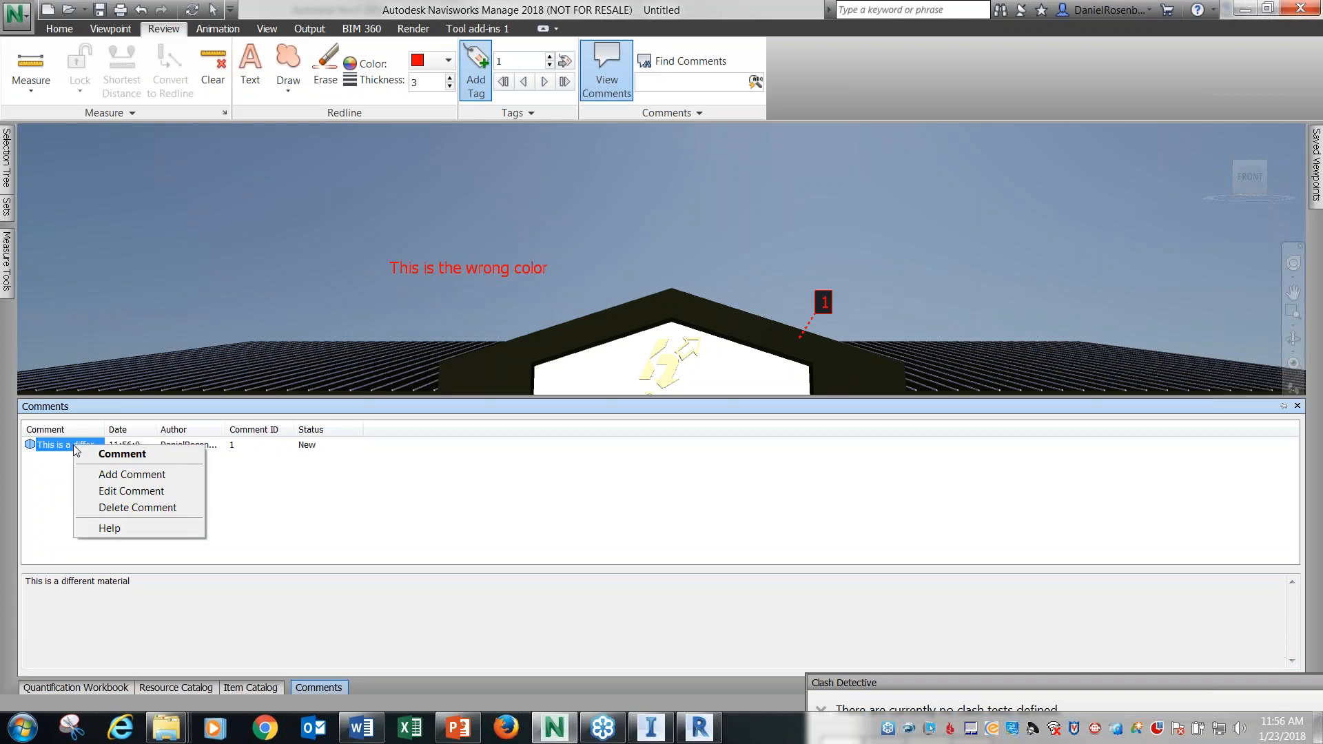
pyautogui.click(65, 468)
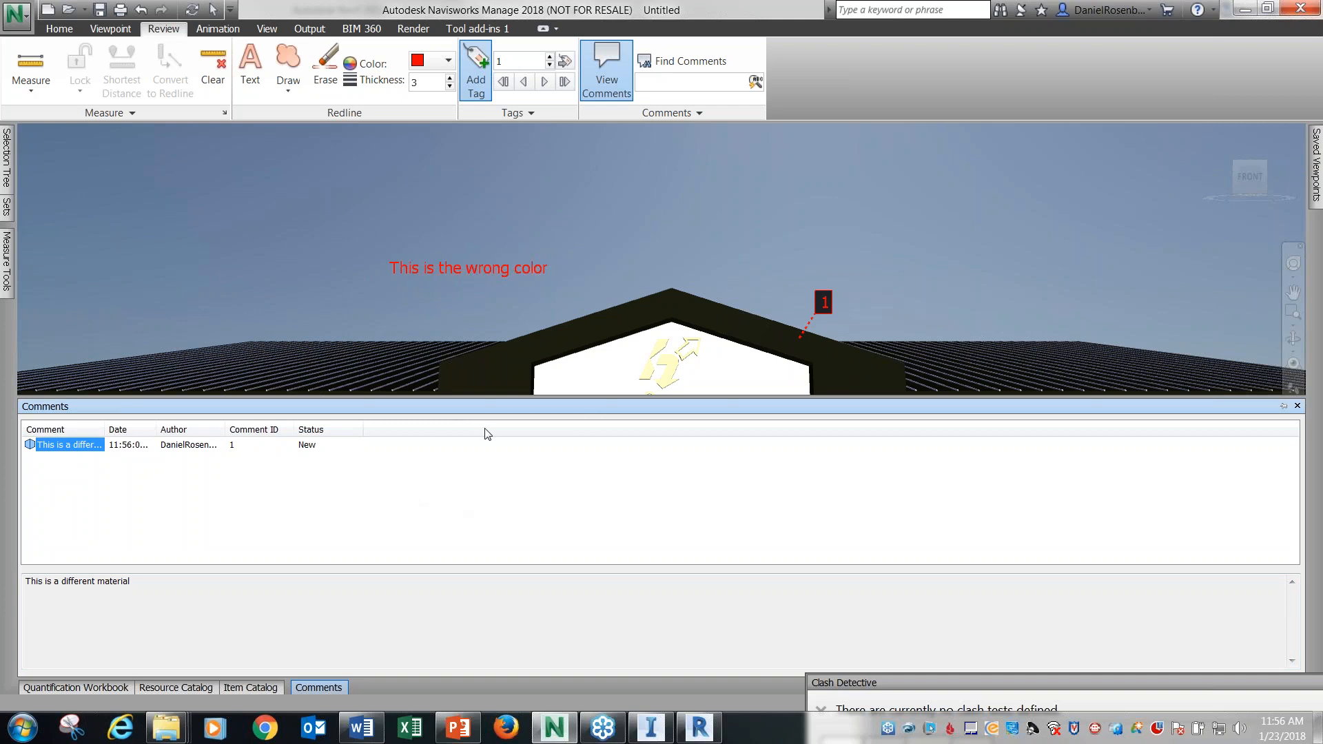
pyautogui.click(478, 408)
pyautogui.click(331, 453)
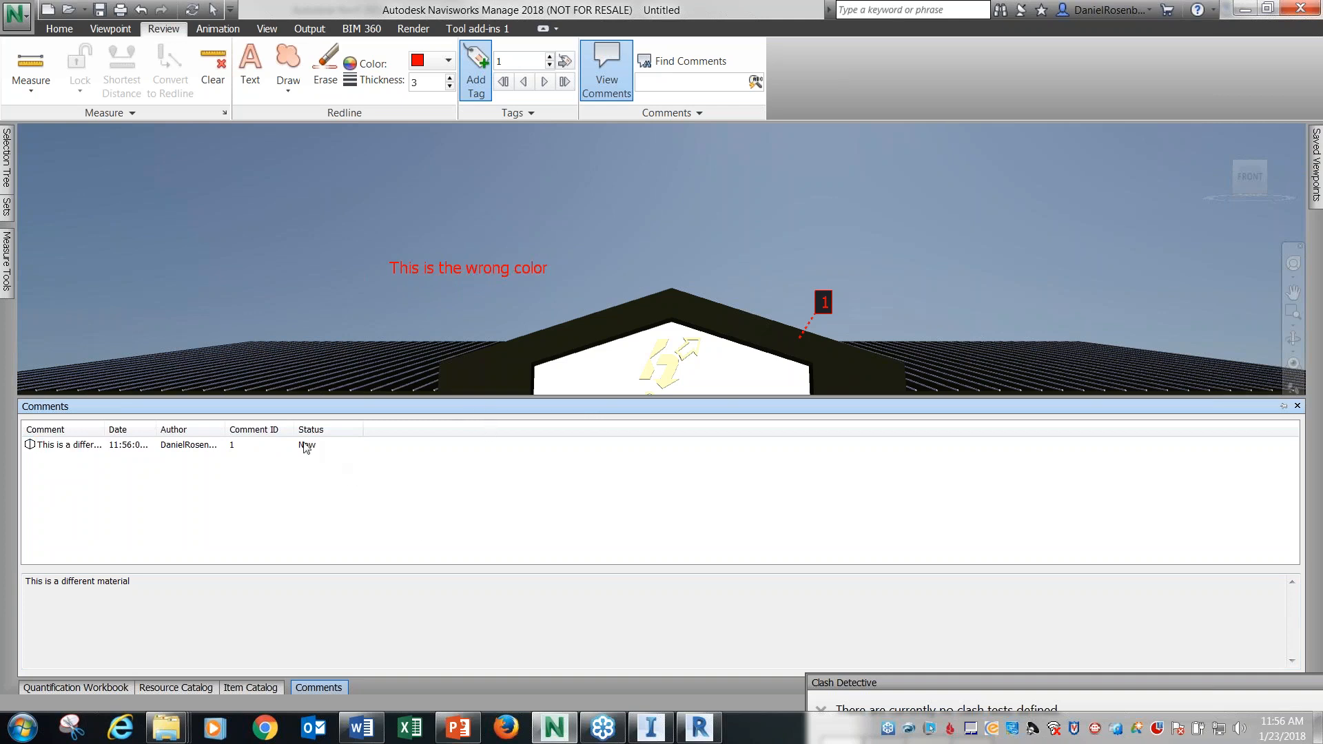
pyautogui.click(89, 445)
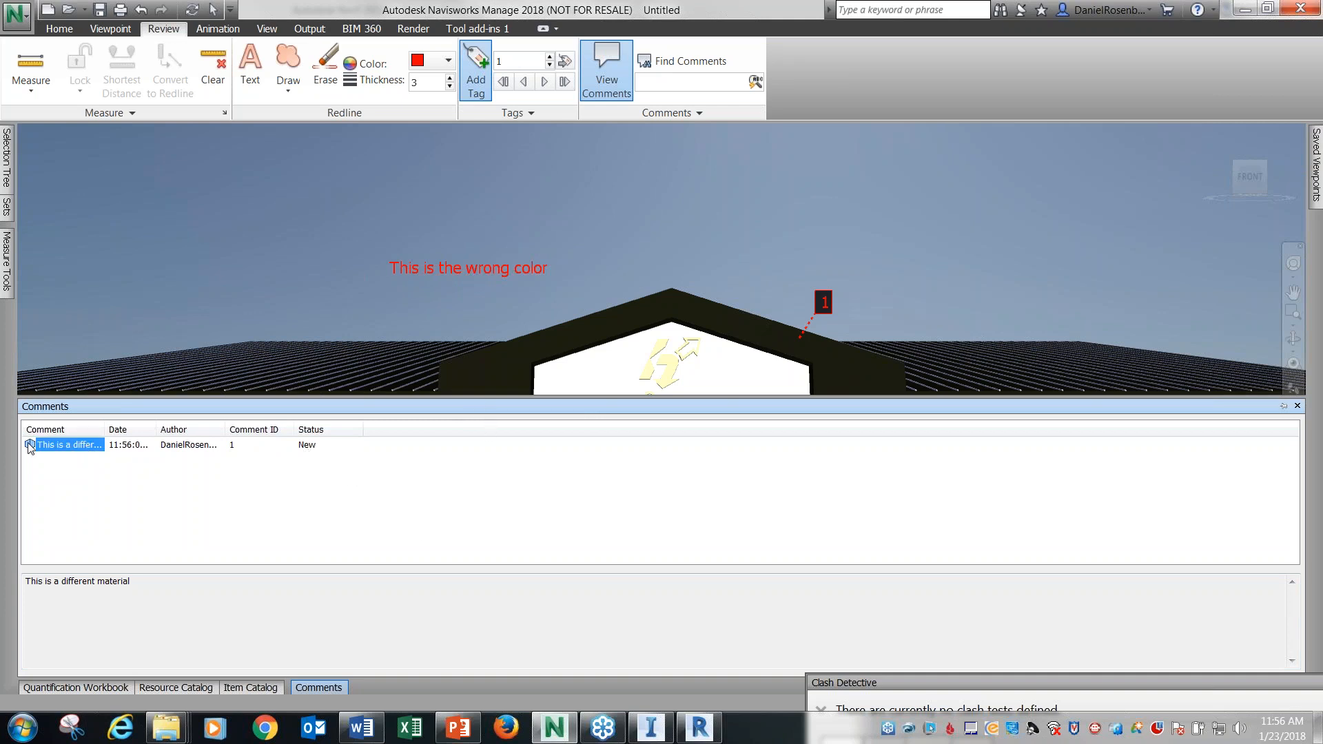
# Set the status of the "This is a different material" comment to Resolved.
pyautogui.rightClick(55, 446)
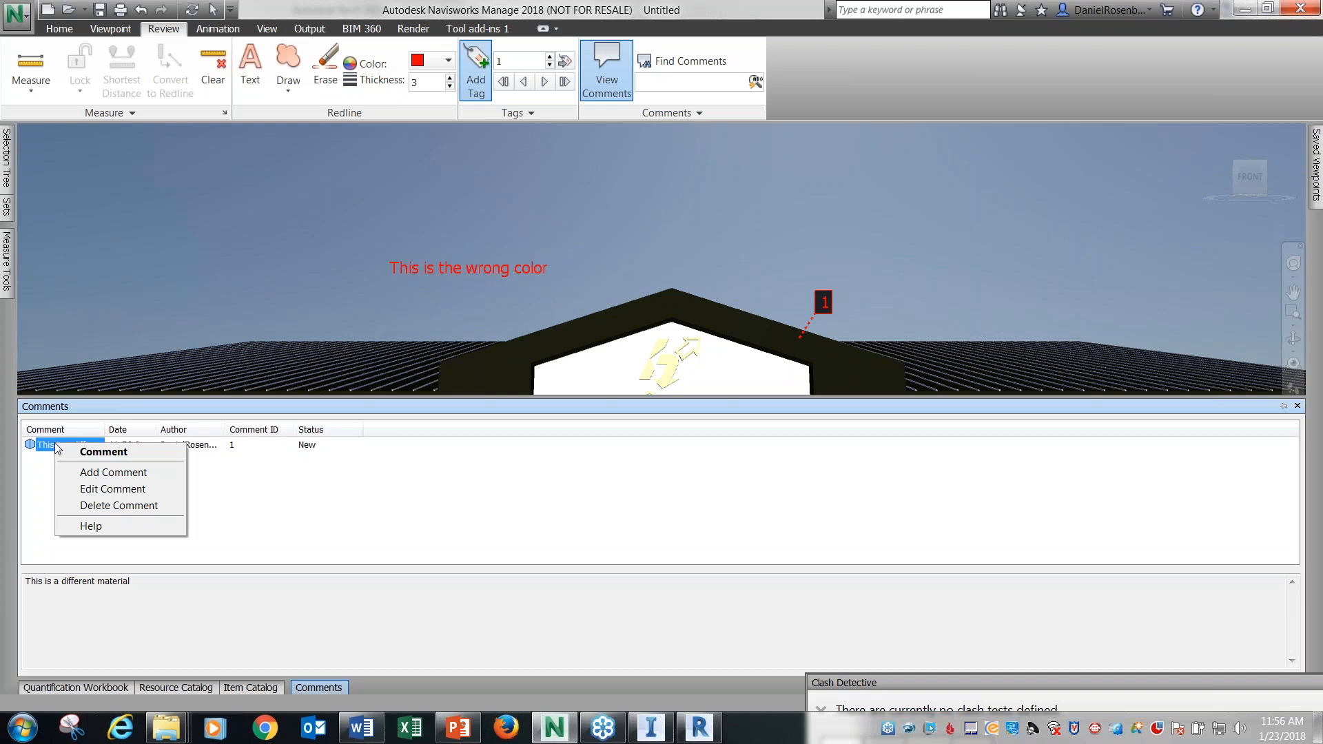
pyautogui.click(124, 490)
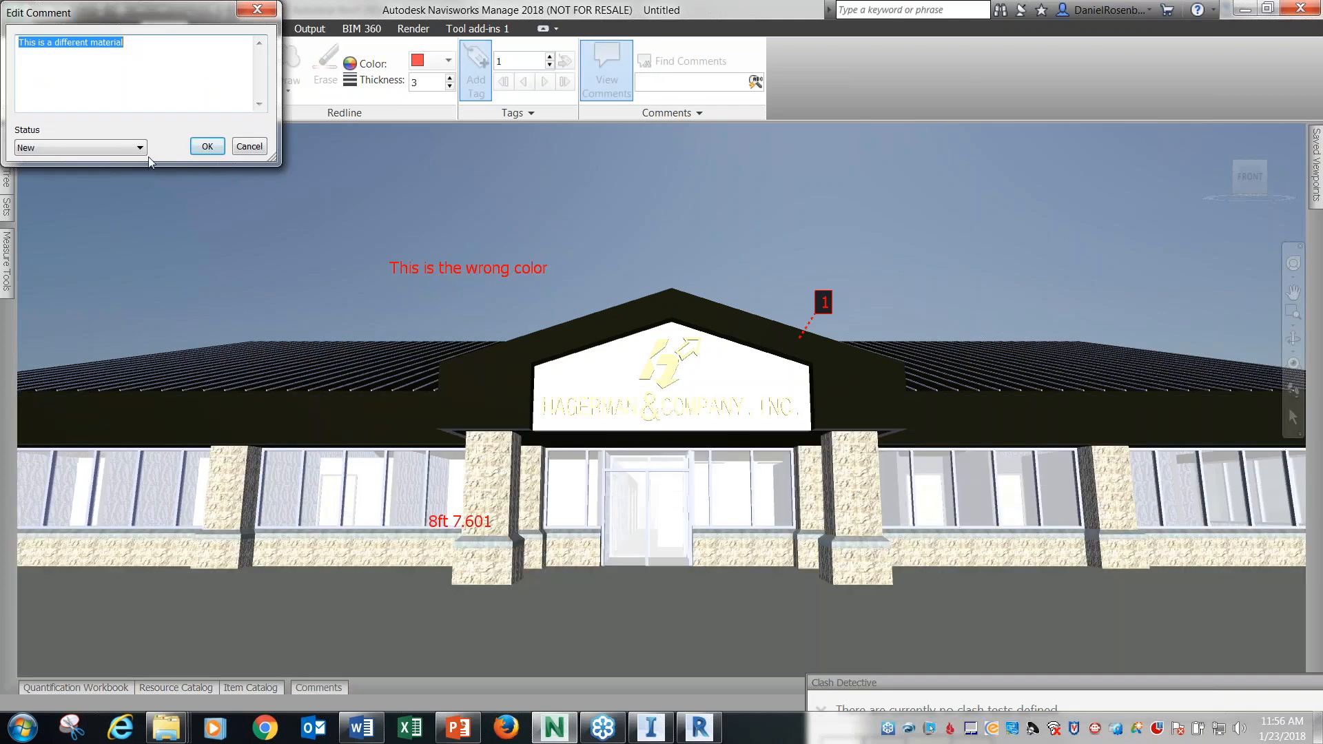
pyautogui.click(140, 148)
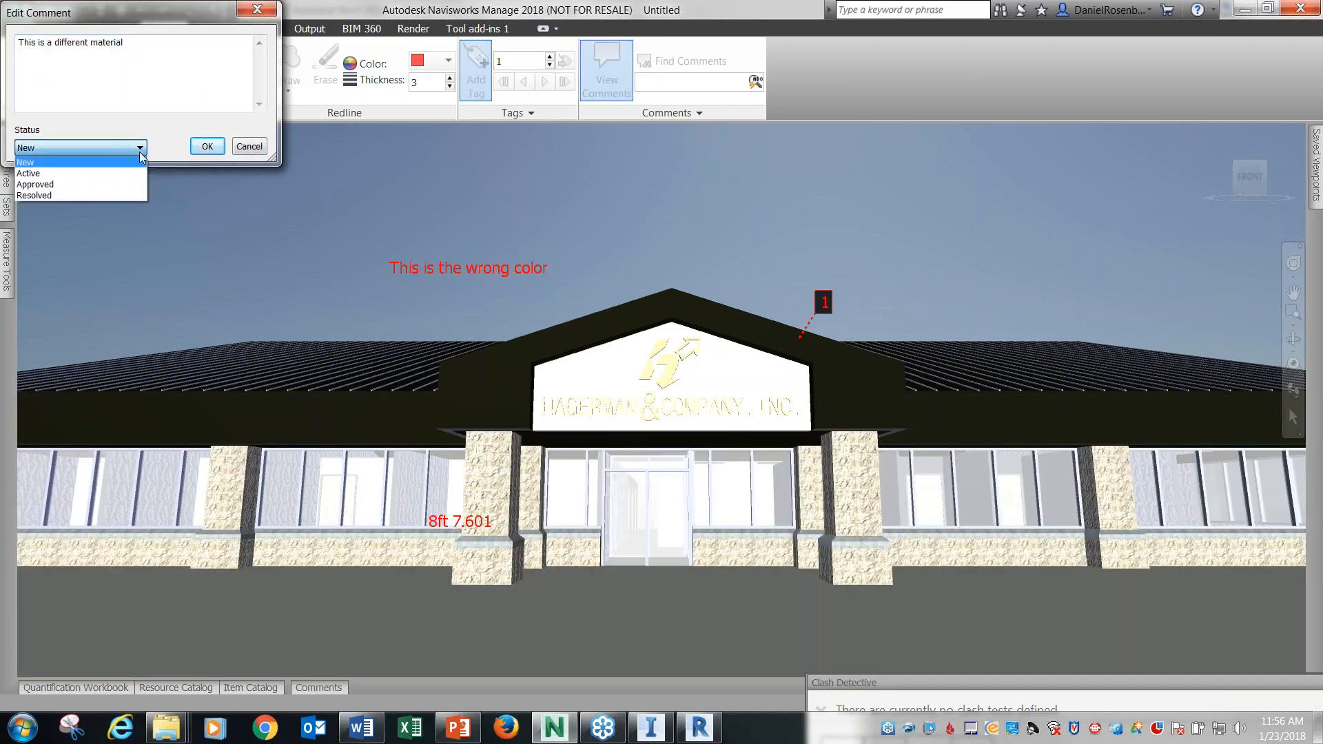
pyautogui.click(114, 185)
pyautogui.click(207, 146)
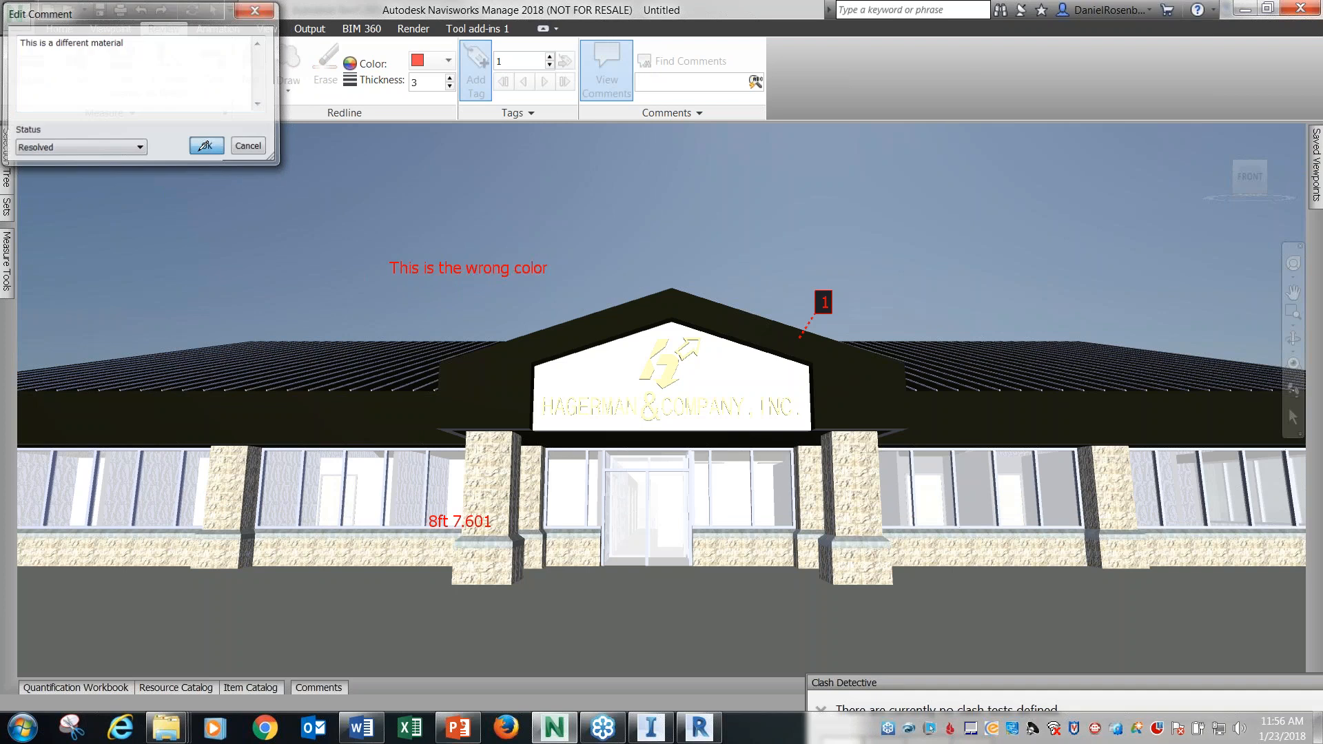
pyautogui.moveTo(312, 686)
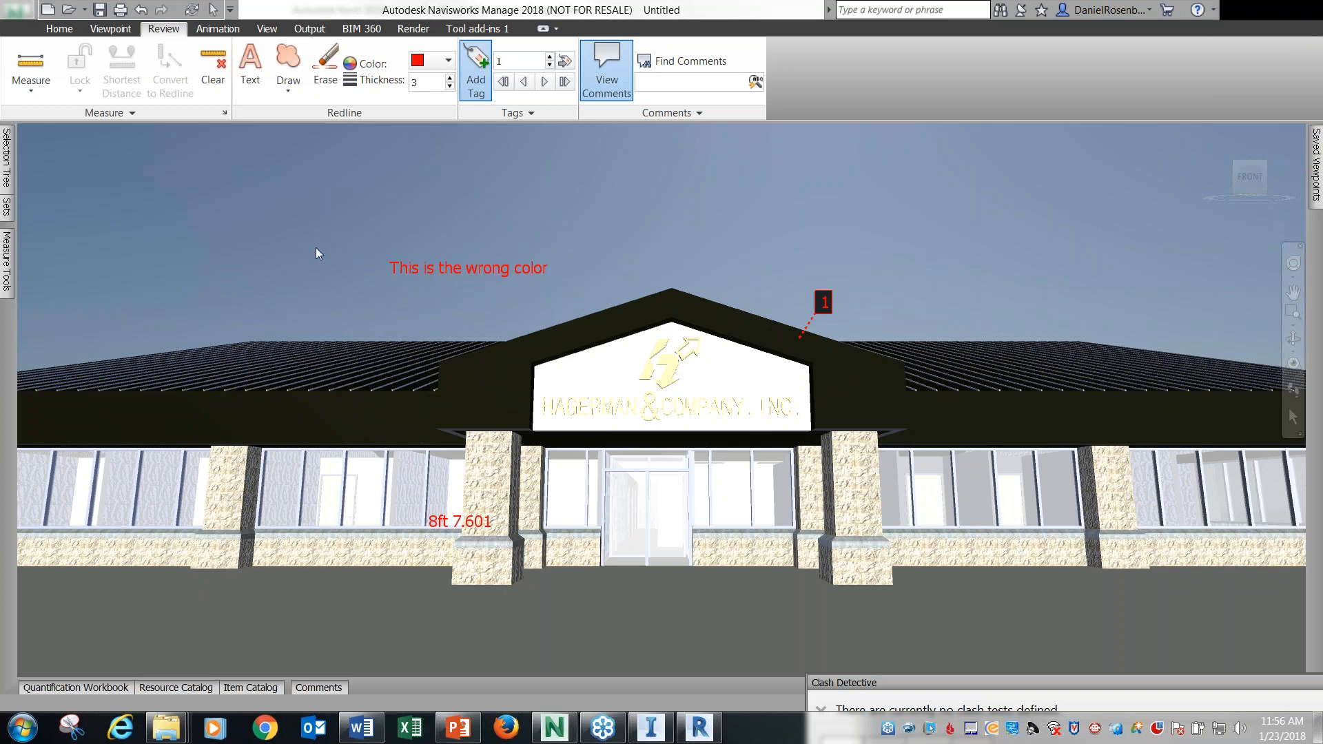
# Bring up the Clash Detective window, switch to InfraWorks and examine the corporate headquarters site model from a lower angle.
pyautogui.doubleClick(883, 676)
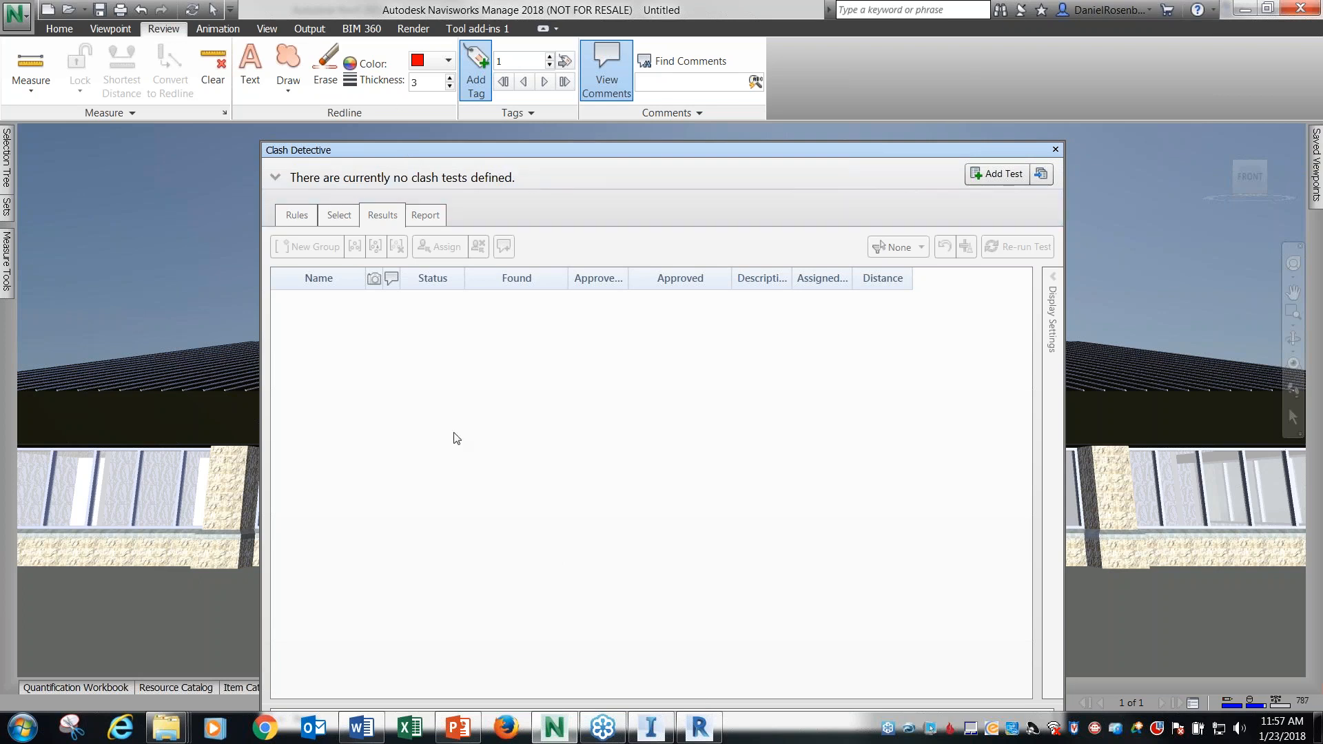
pyautogui.click(650, 727)
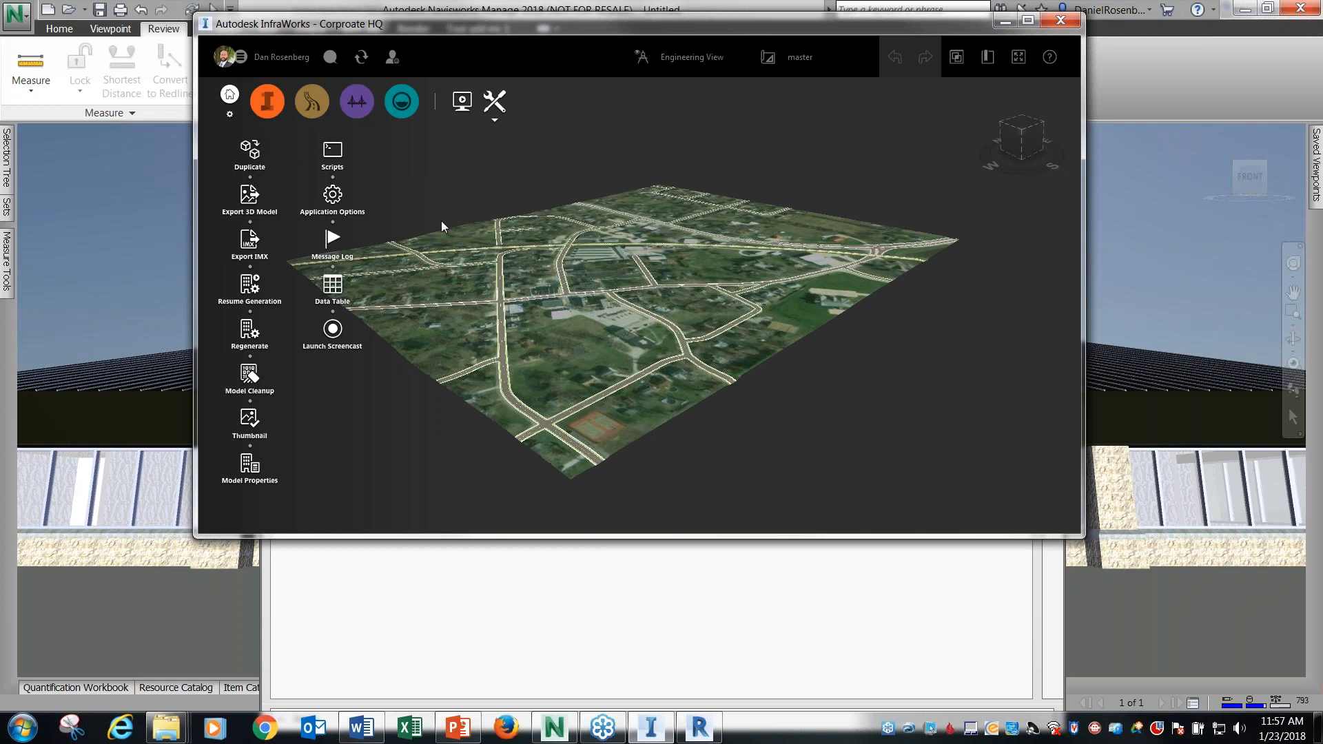
pyautogui.moveTo(606, 28); pyautogui.dragTo(523, 35)
pyautogui.moveTo(627, 363); pyautogui.dragTo(678, 349, button='middle')
pyautogui.moveTo(696, 451); pyautogui.dragTo(768, 350, button='middle')
pyautogui.moveTo(941, 151)
pyautogui.mouseDown()
pyautogui.moveTo(952, 123)
pyautogui.moveTo(965, 129)
pyautogui.moveTo(915, 150)
pyautogui.moveTo(950, 140)
pyautogui.mouseUp()
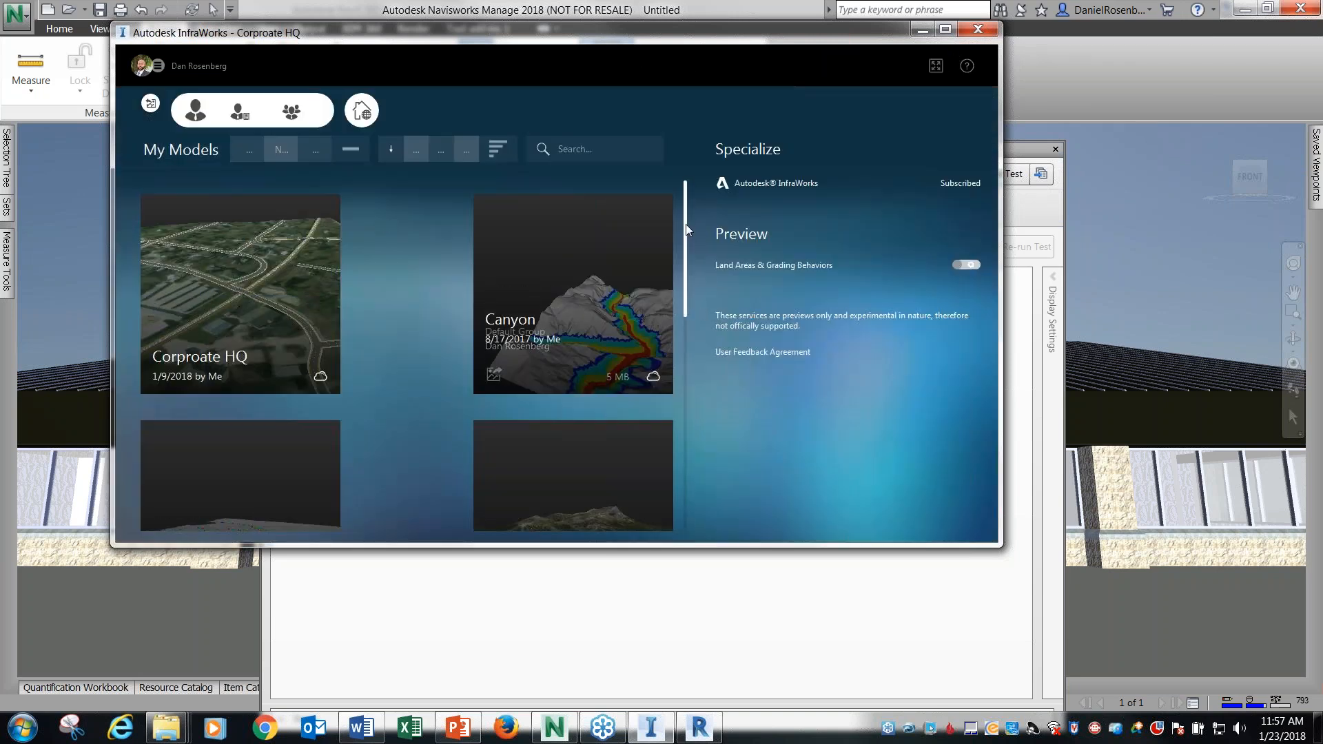
# Open the Copper model from My Models in InfraWorks and switch back to Navisworks.
pyautogui.moveTo(685, 226); pyautogui.dragTo(665, 296)
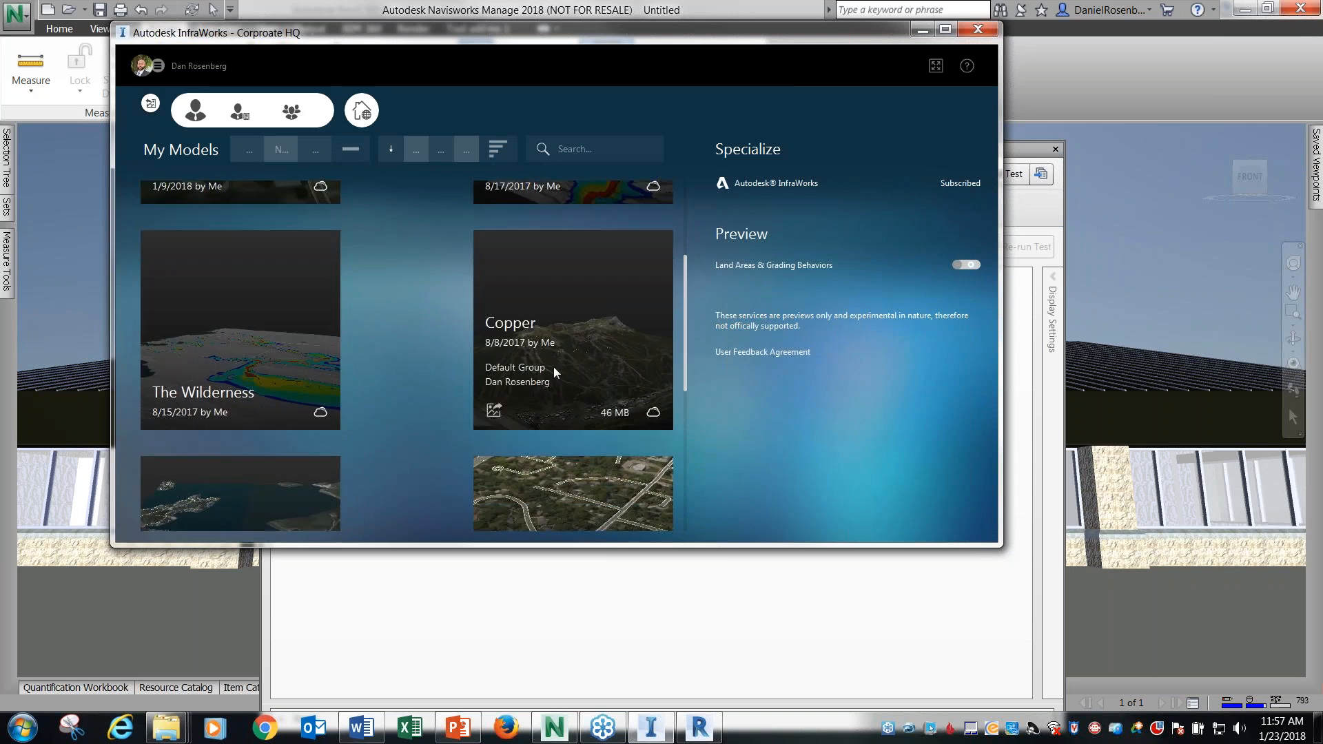
pyautogui.click(560, 332)
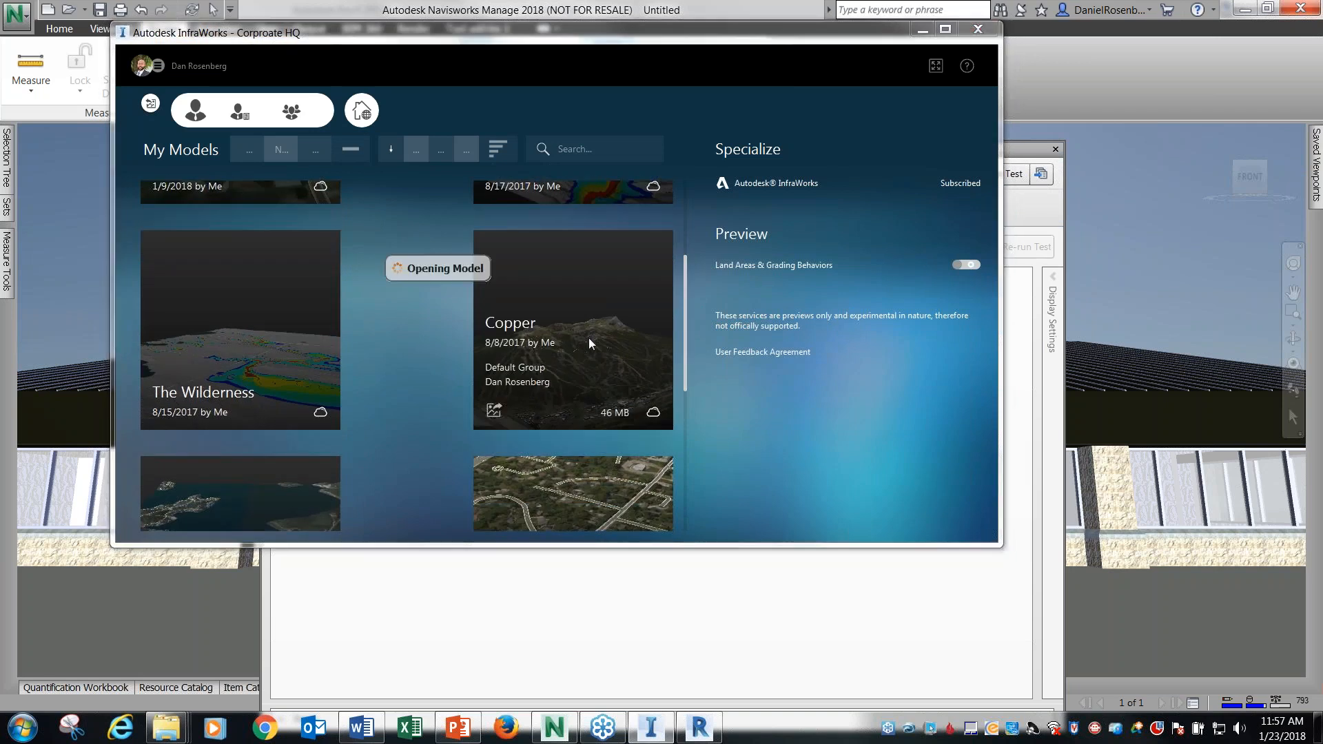
pyautogui.click(540, 17)
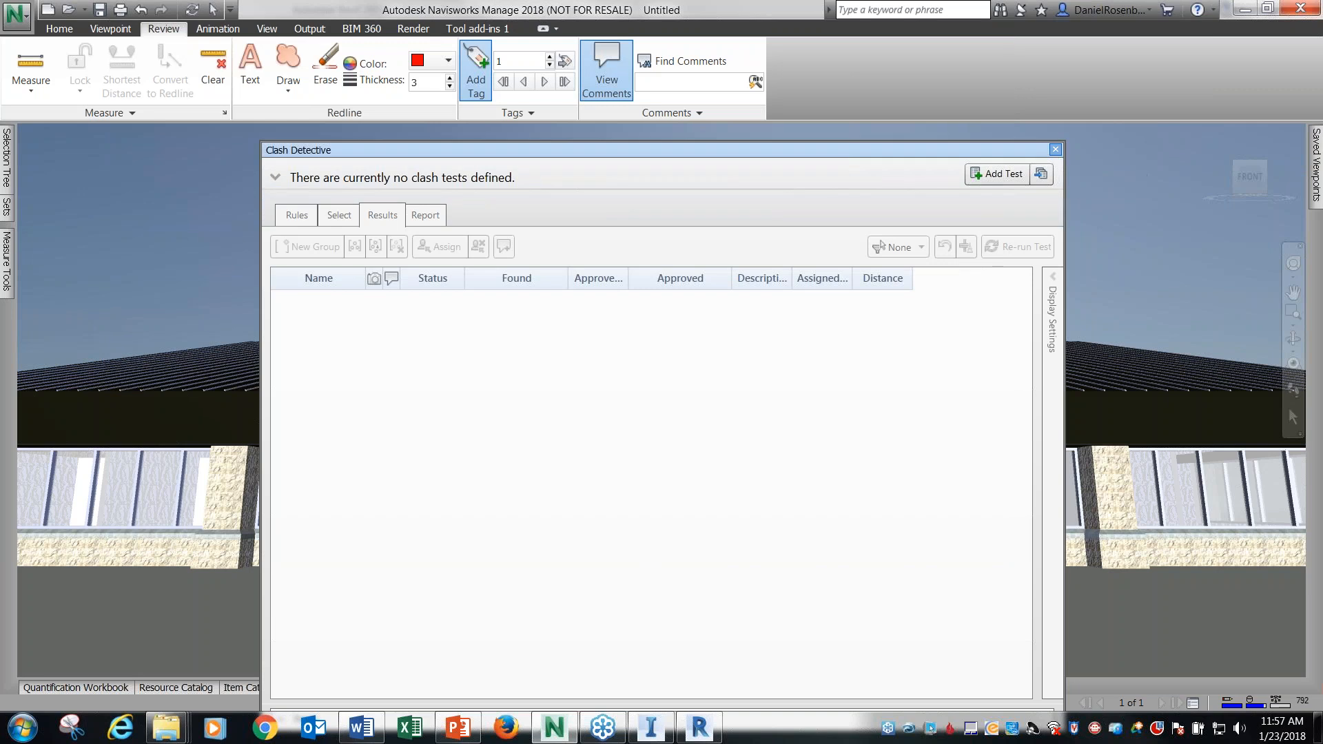
# Close Clash Detective and open 2018-AnimatorWithSite.nwf from the 01 JAN NAVIS FOR REVIT USERS folder.
pyautogui.click(1055, 149)
pyautogui.click(17, 15)
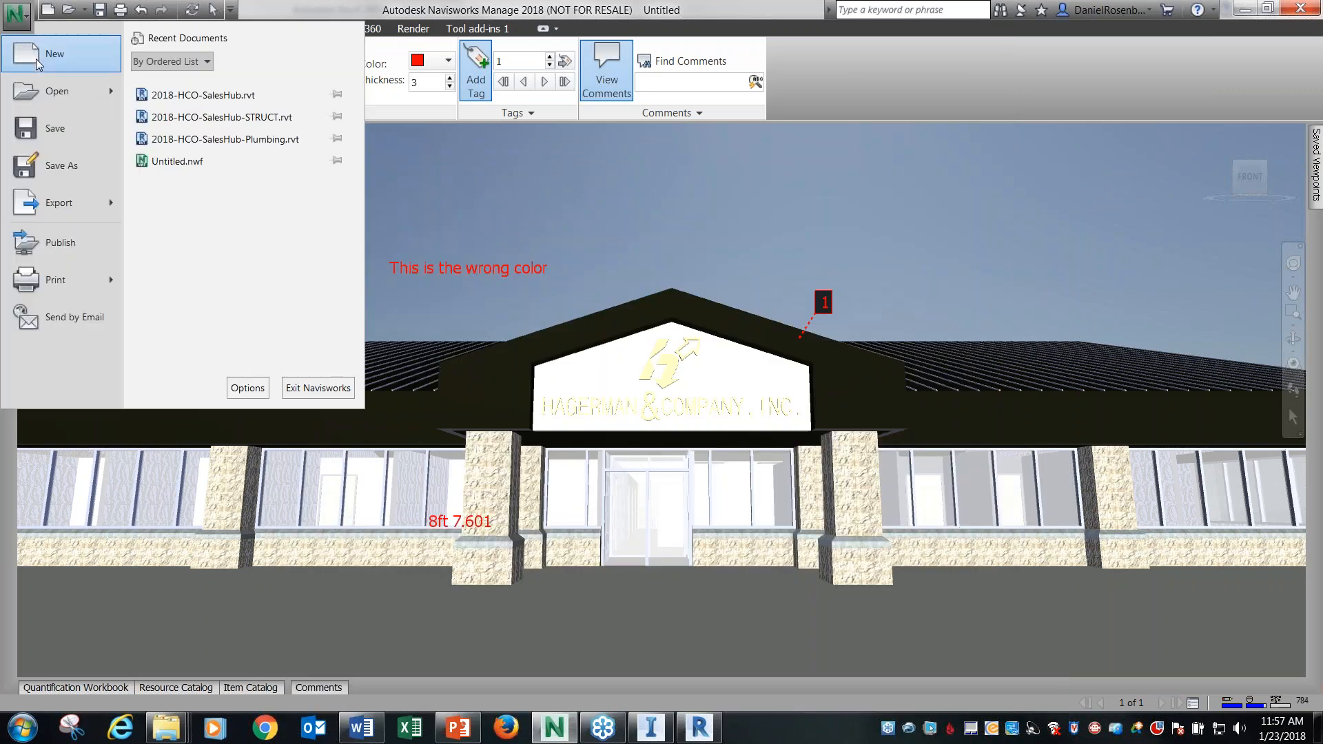
pyautogui.click(55, 90)
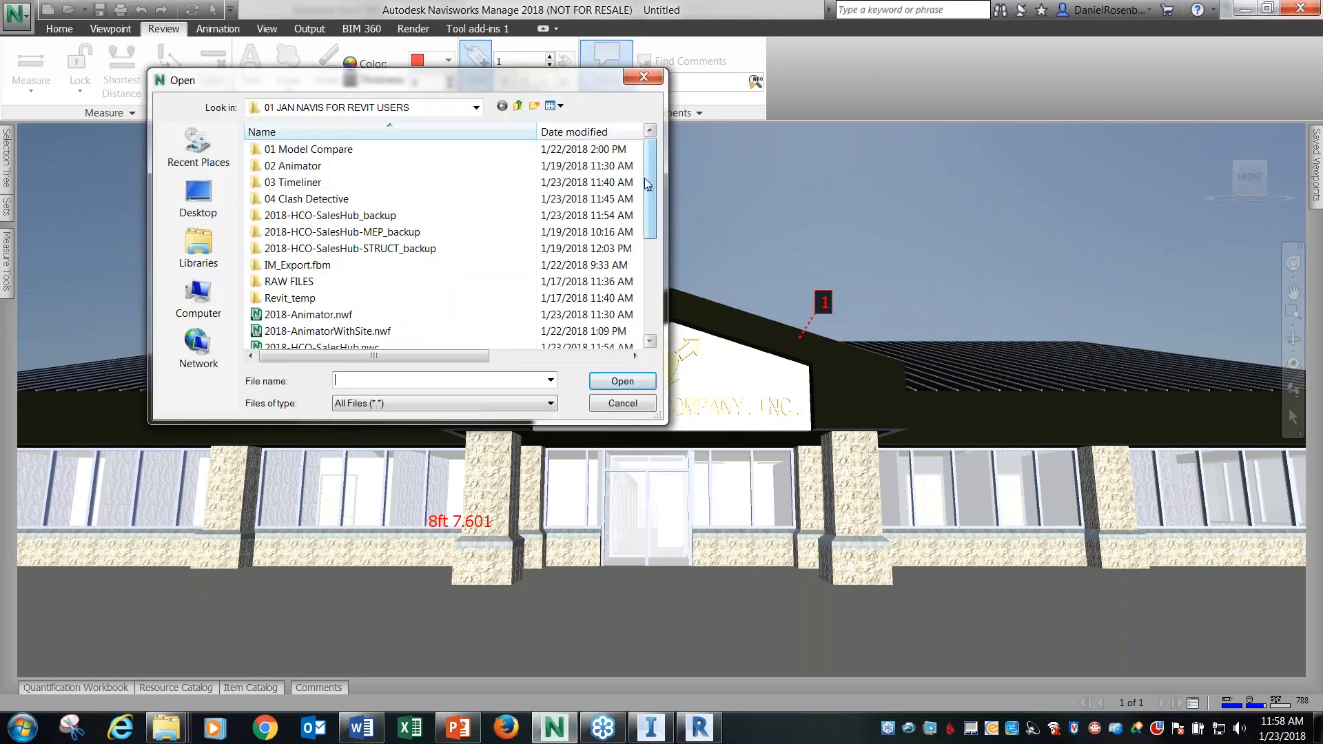
pyautogui.scroll(-1, 400, 220)
pyautogui.click(396, 281)
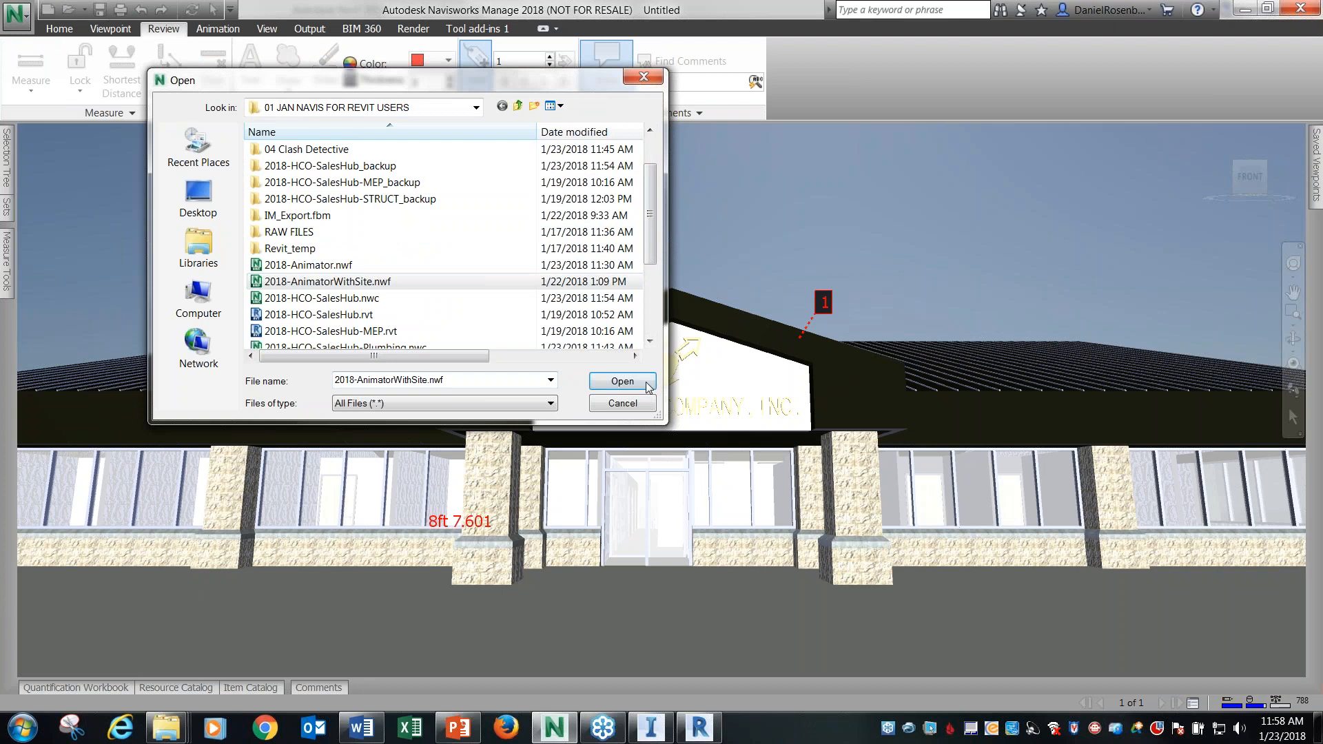
pyautogui.click(645, 383)
pyautogui.click(680, 427)
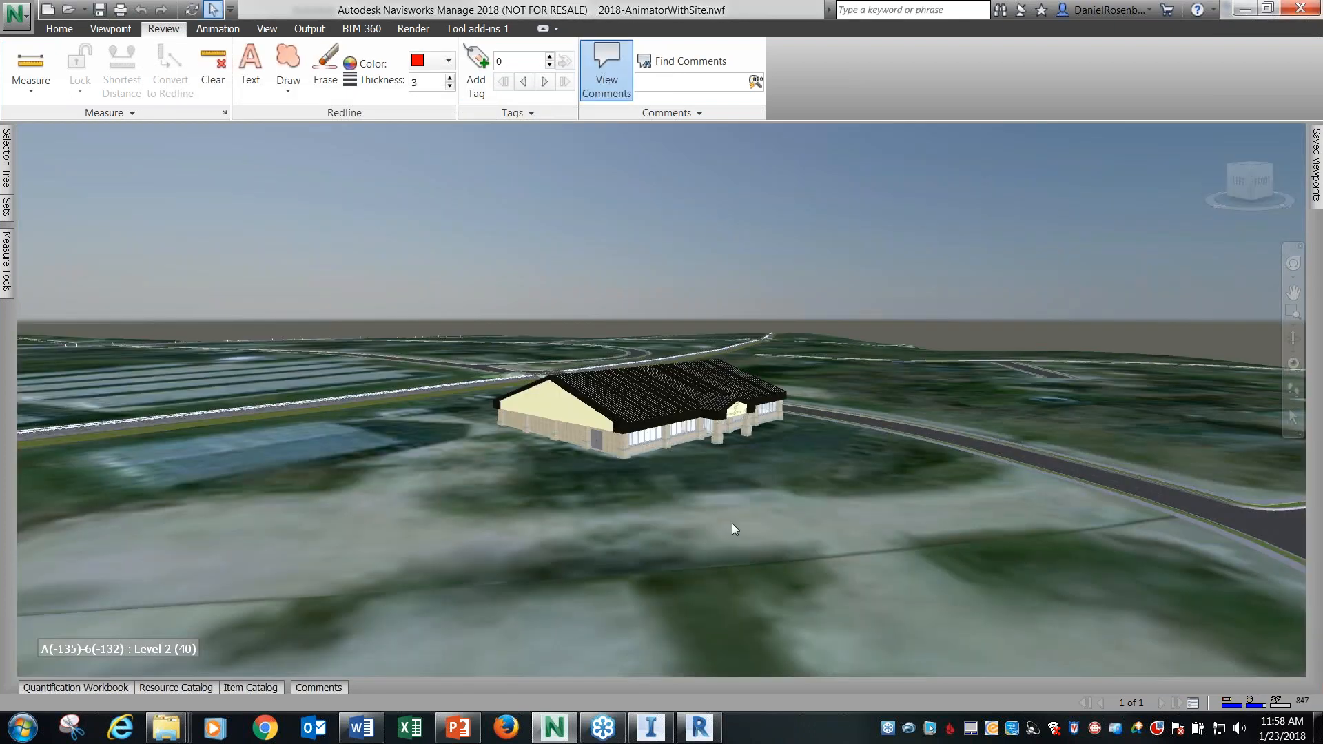
# Move the site terrain around the building slightly down along the vertical axis.
pyautogui.keyDown('shift'); pyautogui.moveTo(732, 523); pyautogui.dragTo(764, 510, button='middle'); pyautogui.keyUp('shift')
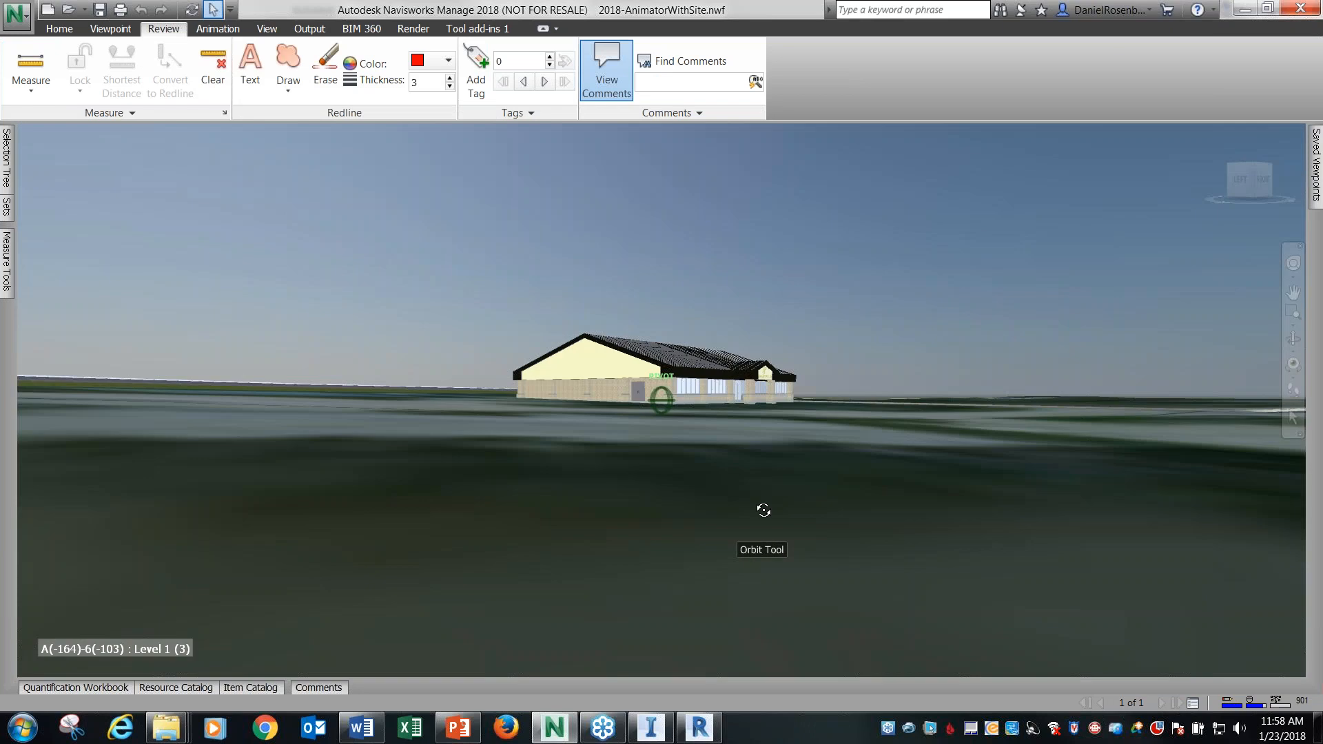
pyautogui.scroll(4, 602, 396)
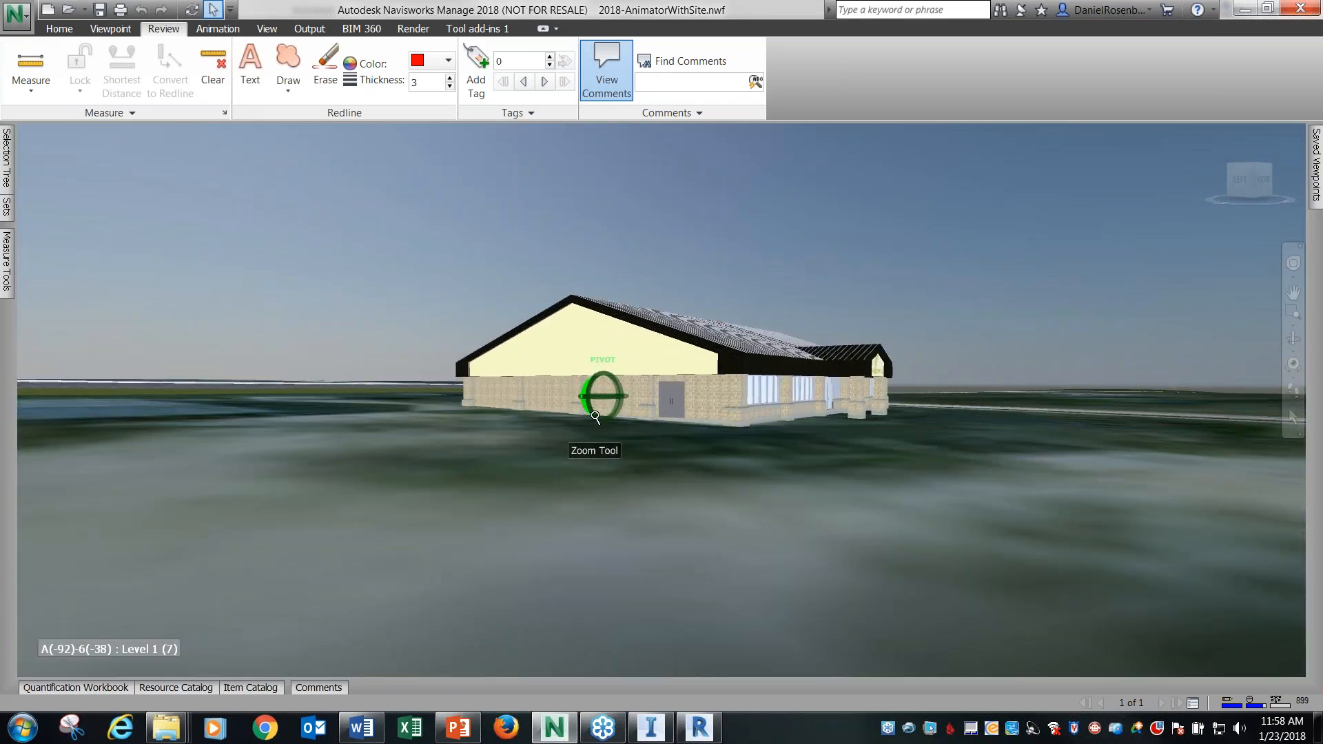
pyautogui.scroll(2, 775, 474)
pyautogui.scroll(2, 470, 446)
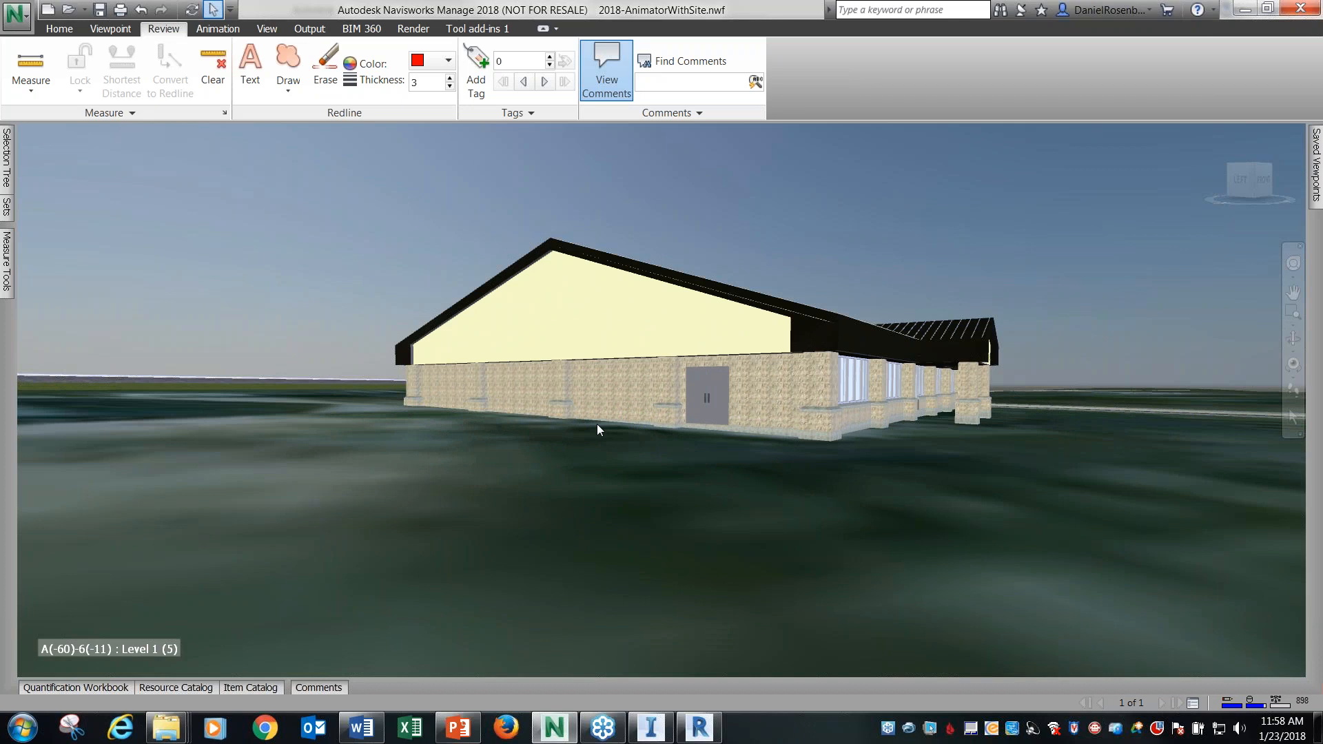
pyautogui.click(523, 481)
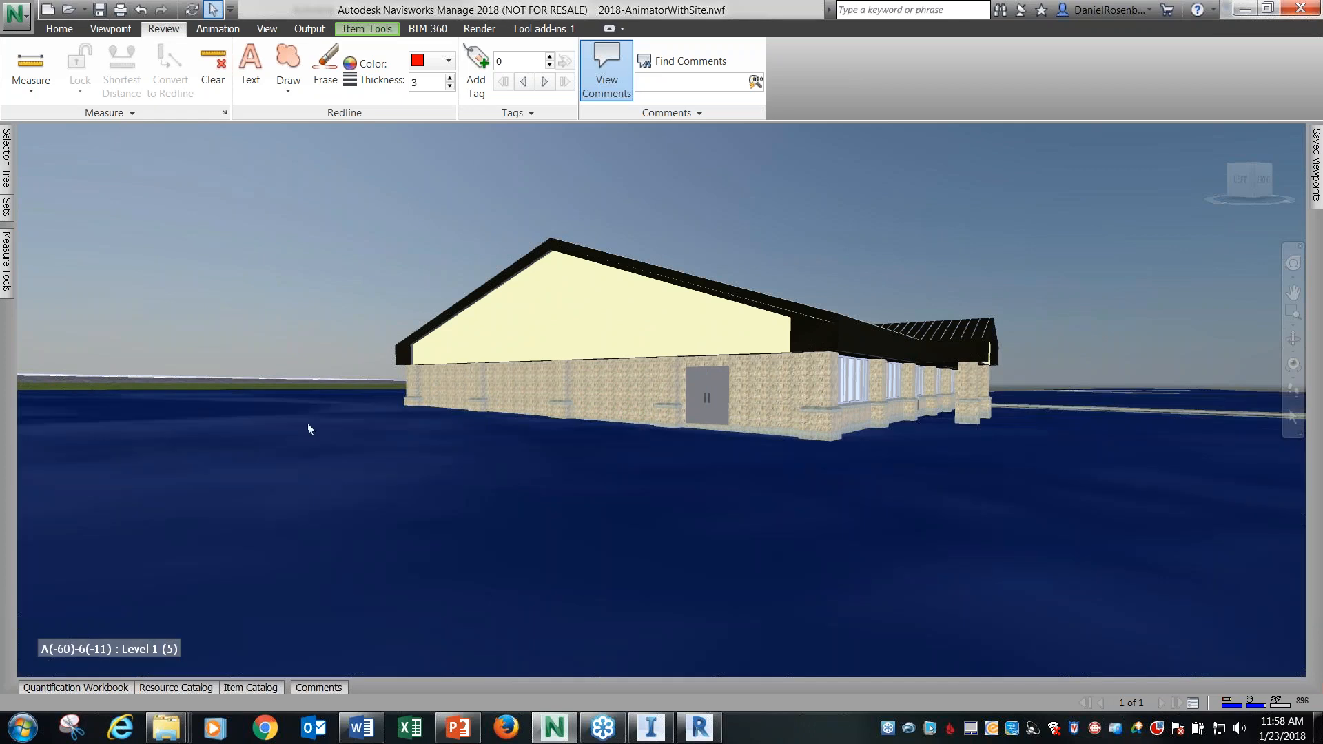
pyautogui.click(367, 28)
pyautogui.click(299, 65)
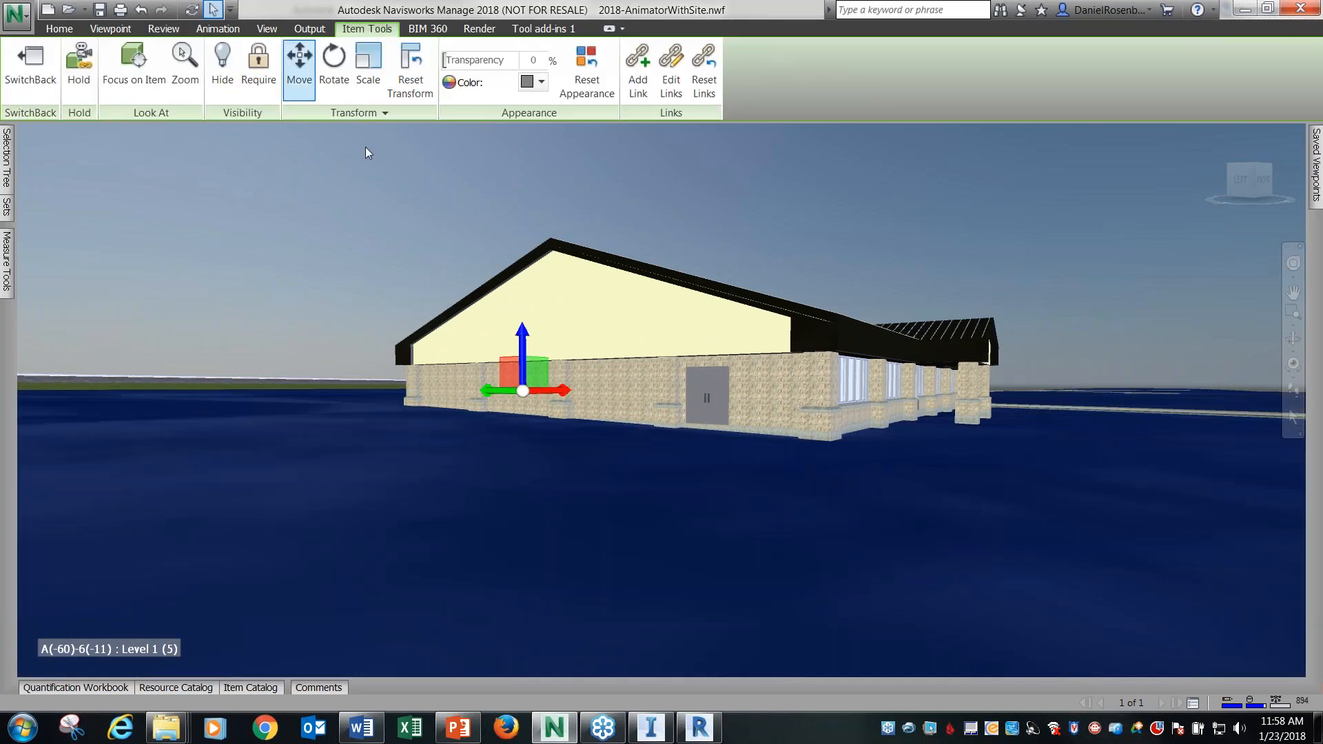
pyautogui.moveTo(521, 339); pyautogui.dragTo(523, 347)
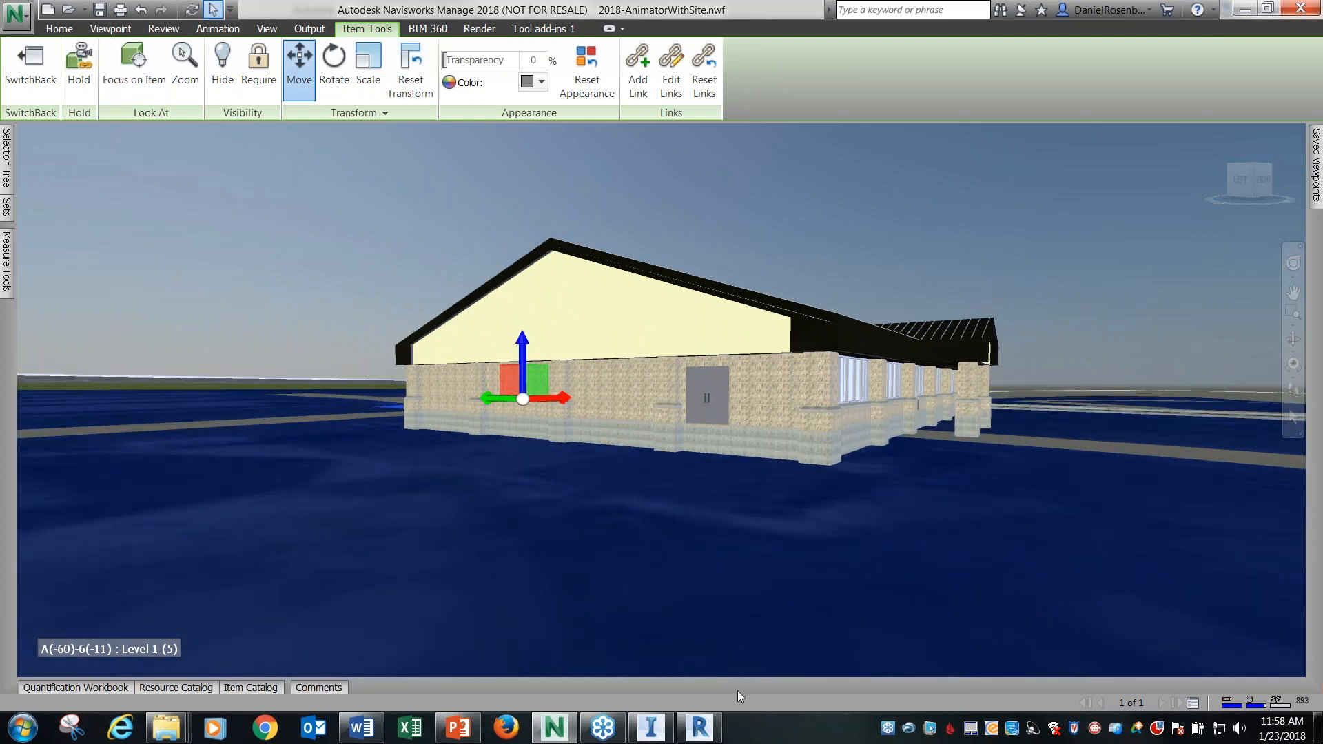
# Switch to Revit and start a new project from the Architectural Template.
pyautogui.moveTo(700, 729)
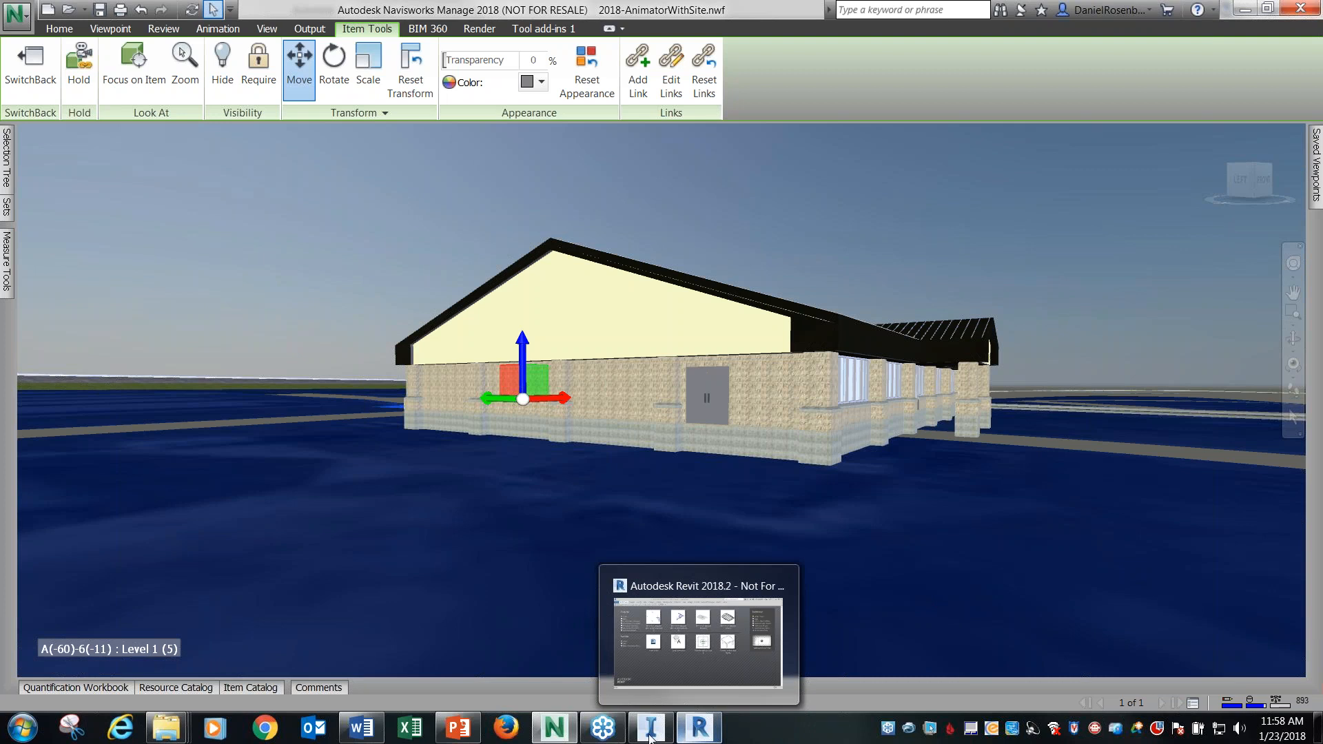
pyautogui.click(712, 733)
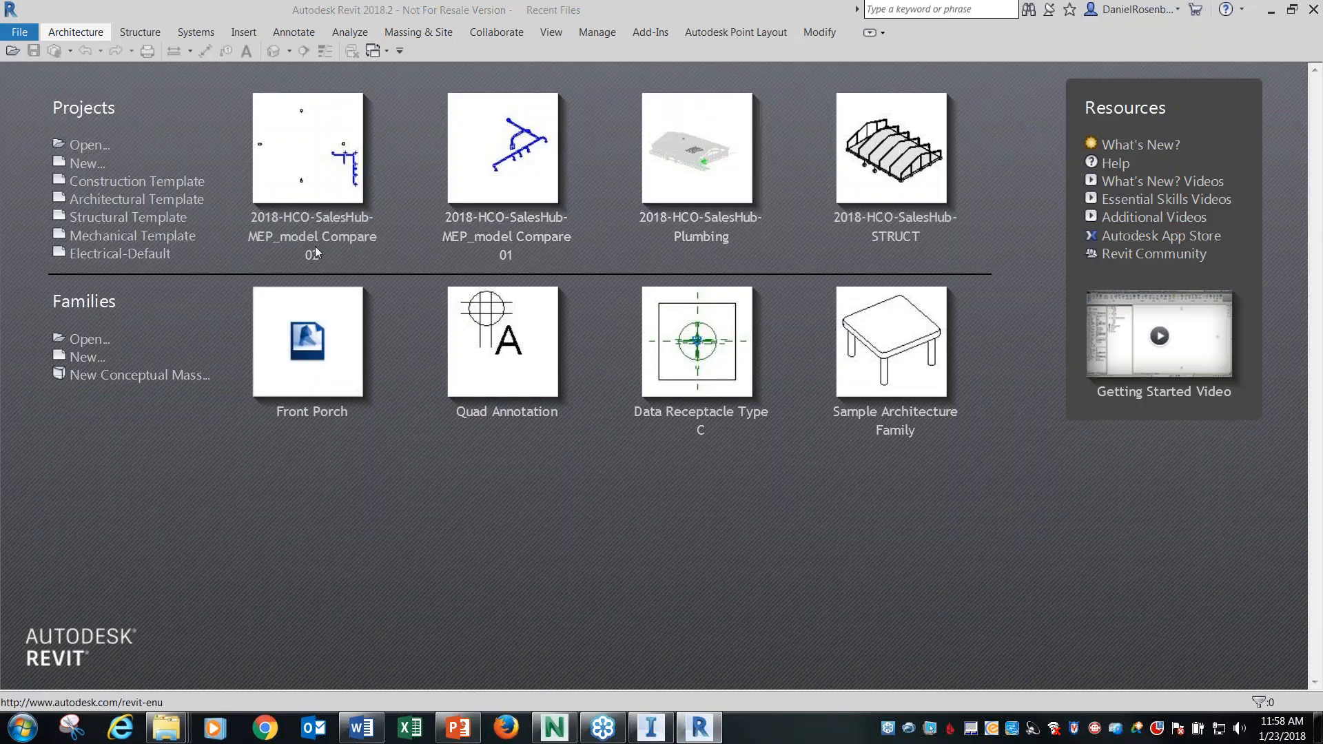
pyautogui.click(537, 229)
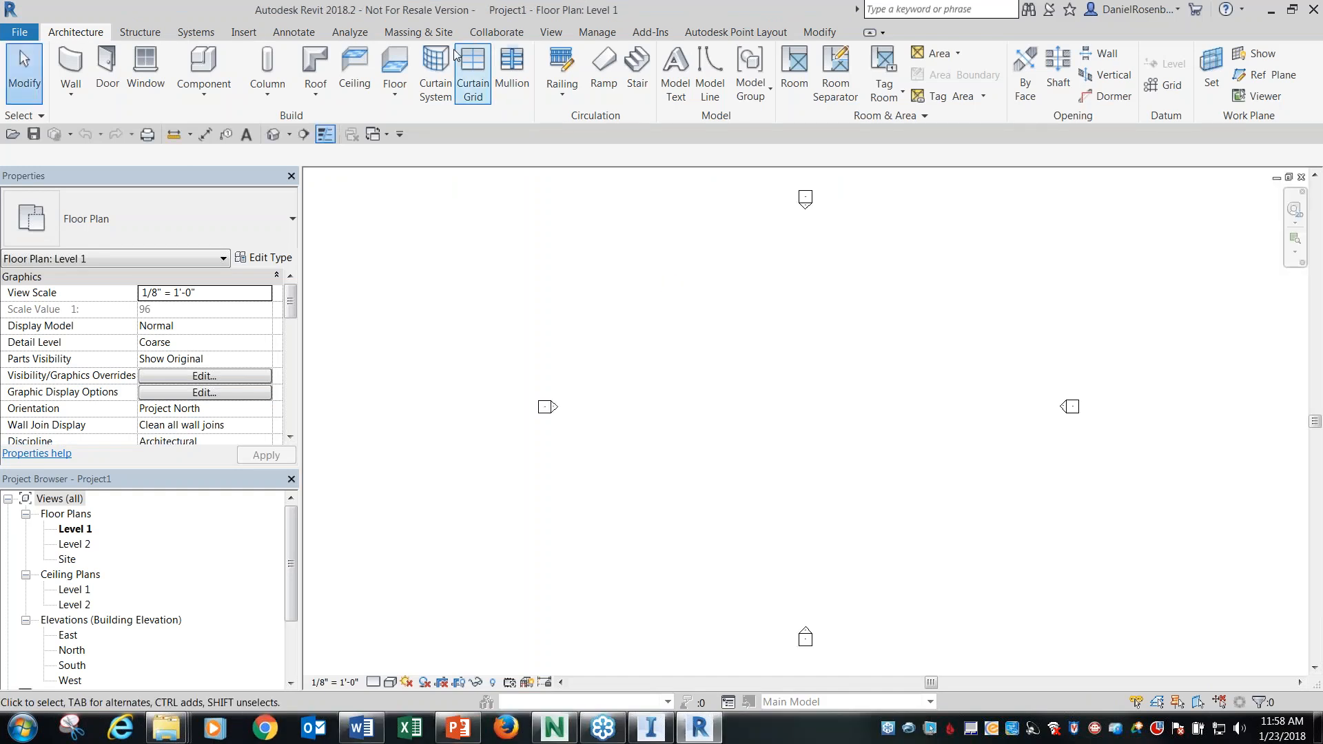
# Look through the collaboration, management and add-in commands, including the Navisworks 2018 external tools, for the tool that links a coordination model.
pyautogui.click(508, 35)
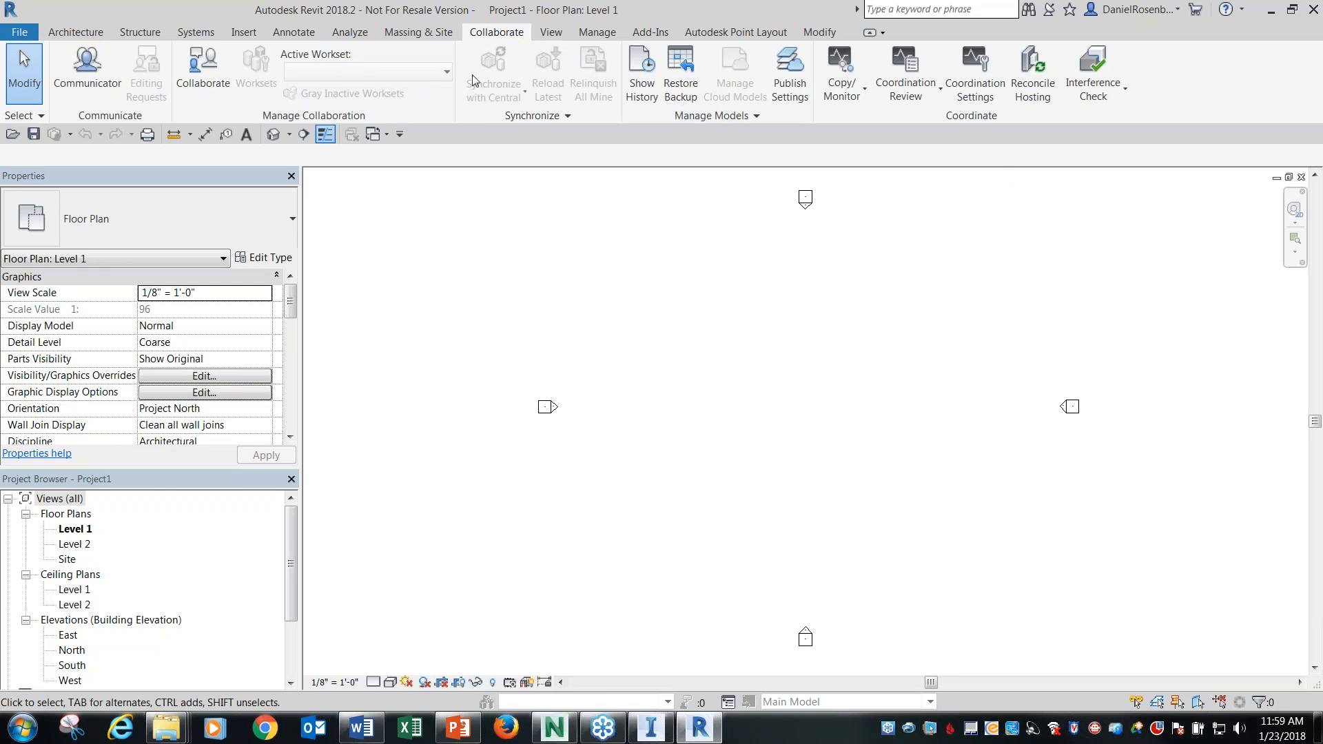
pyautogui.click(598, 33)
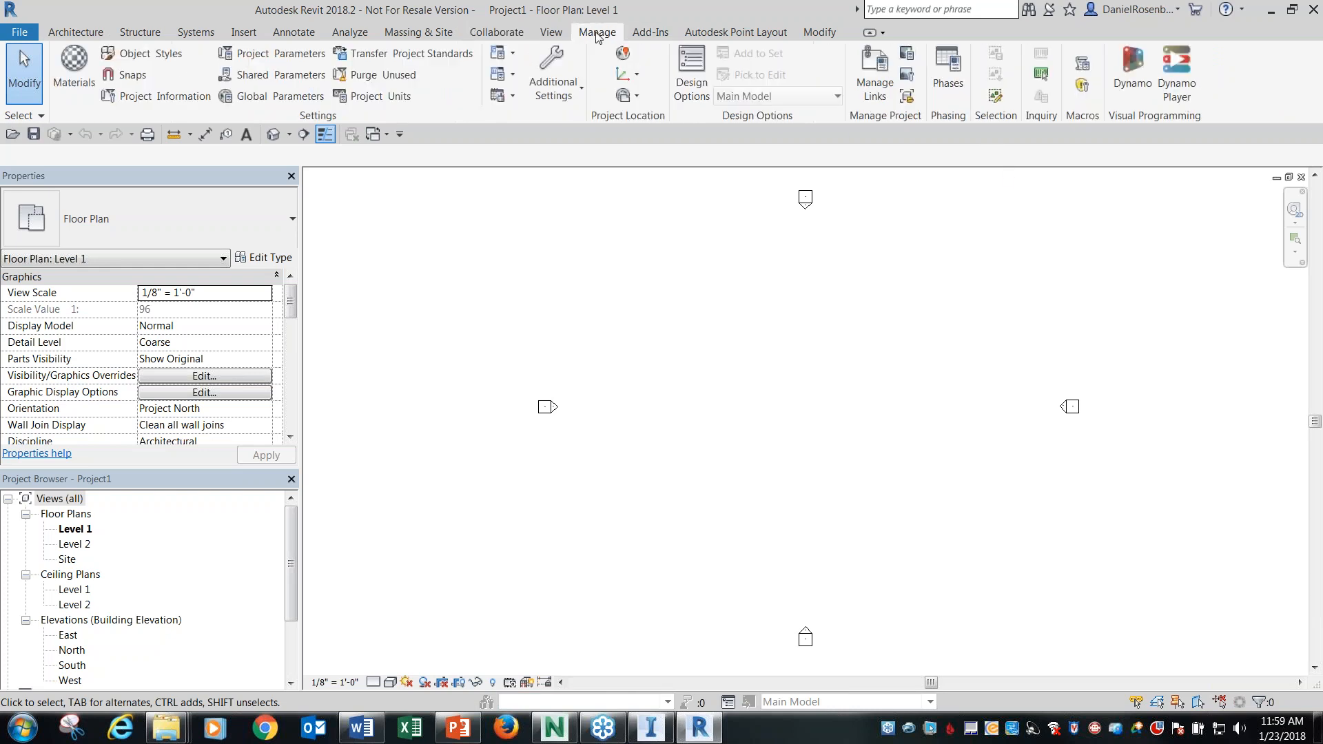
pyautogui.click(652, 32)
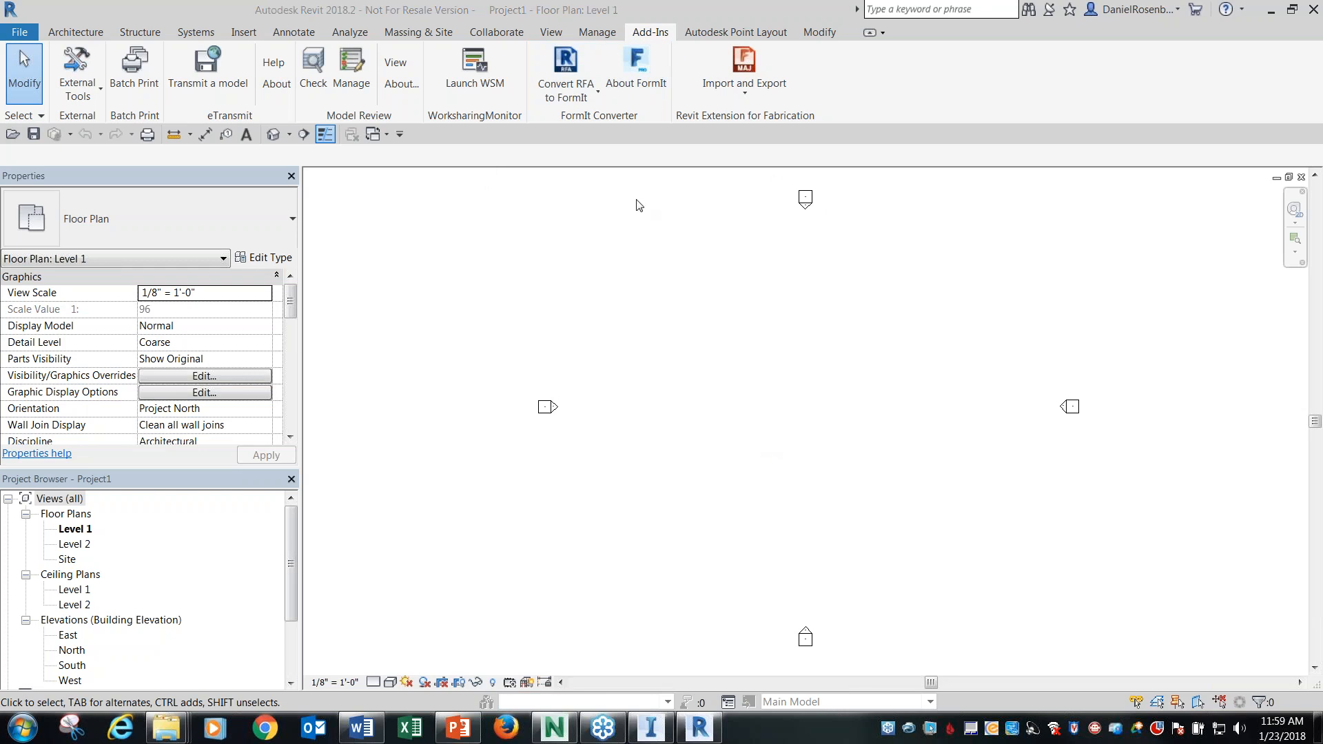
pyautogui.click(97, 100)
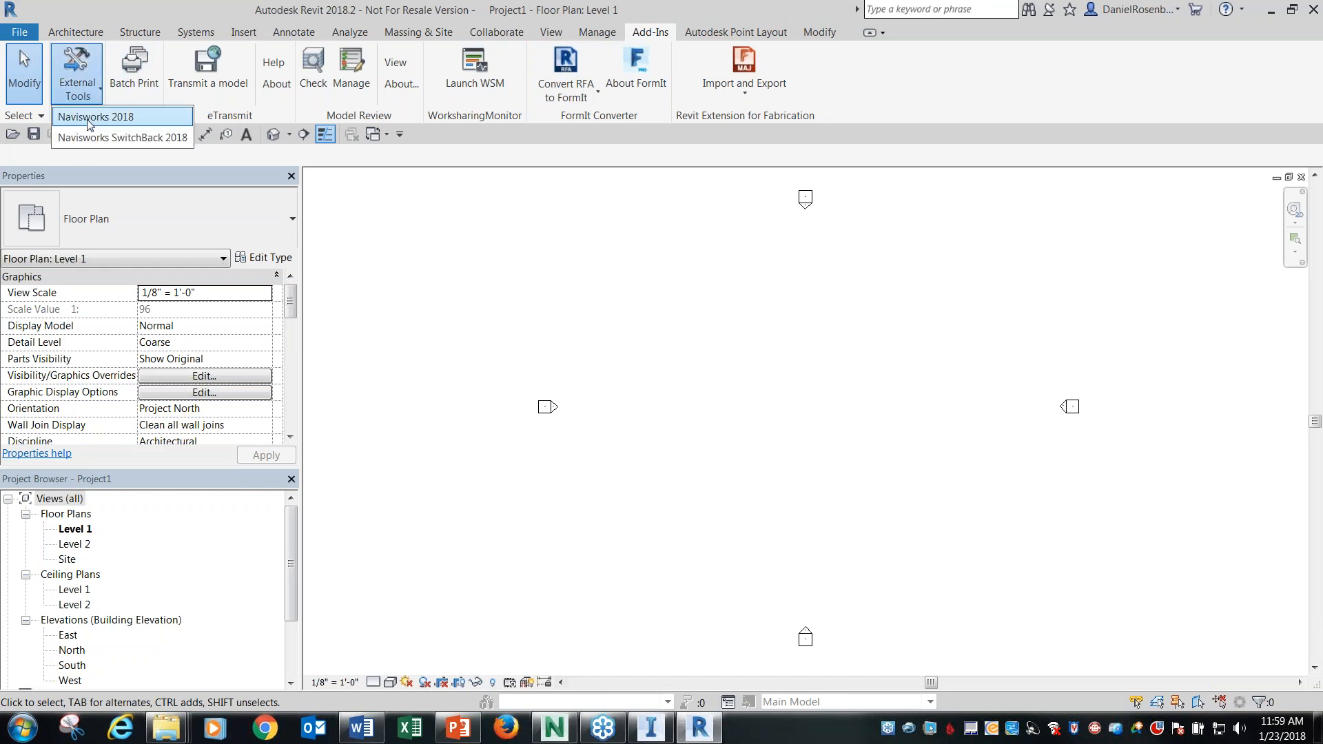
pyautogui.click(574, 229)
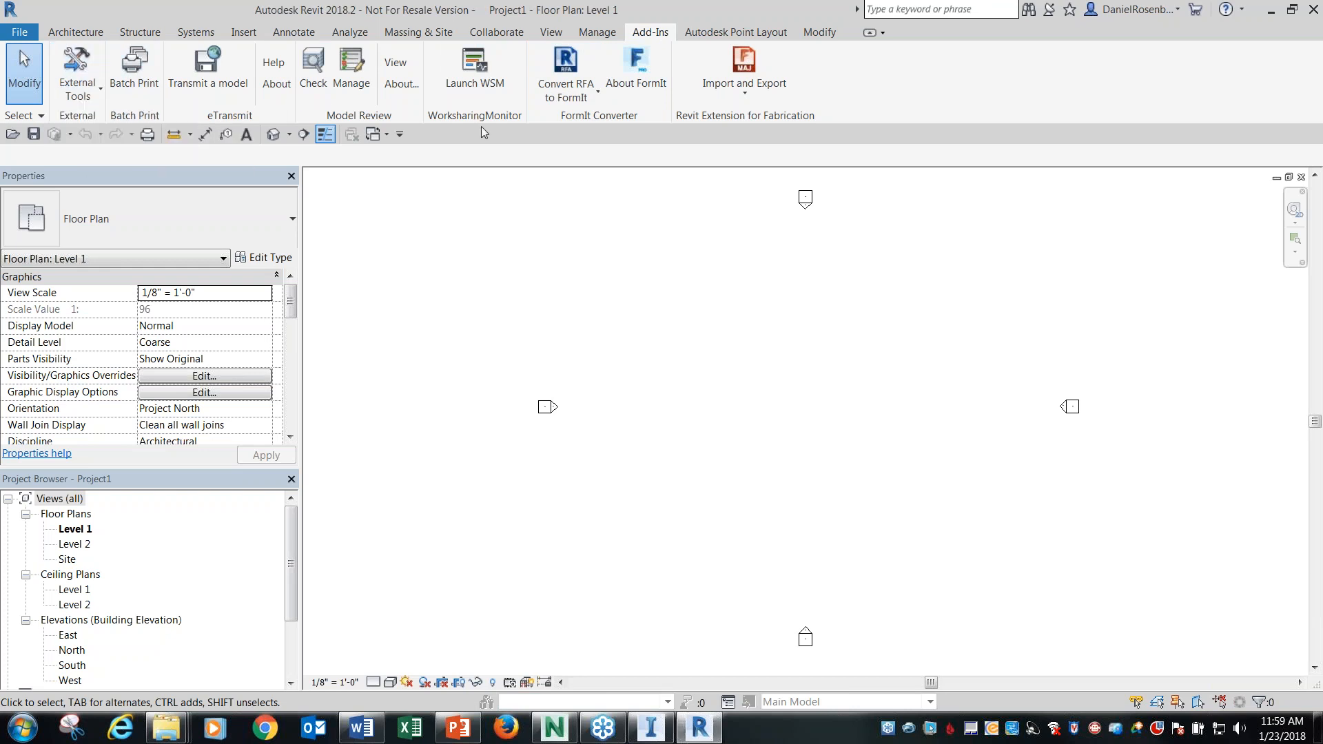
pyautogui.click(504, 34)
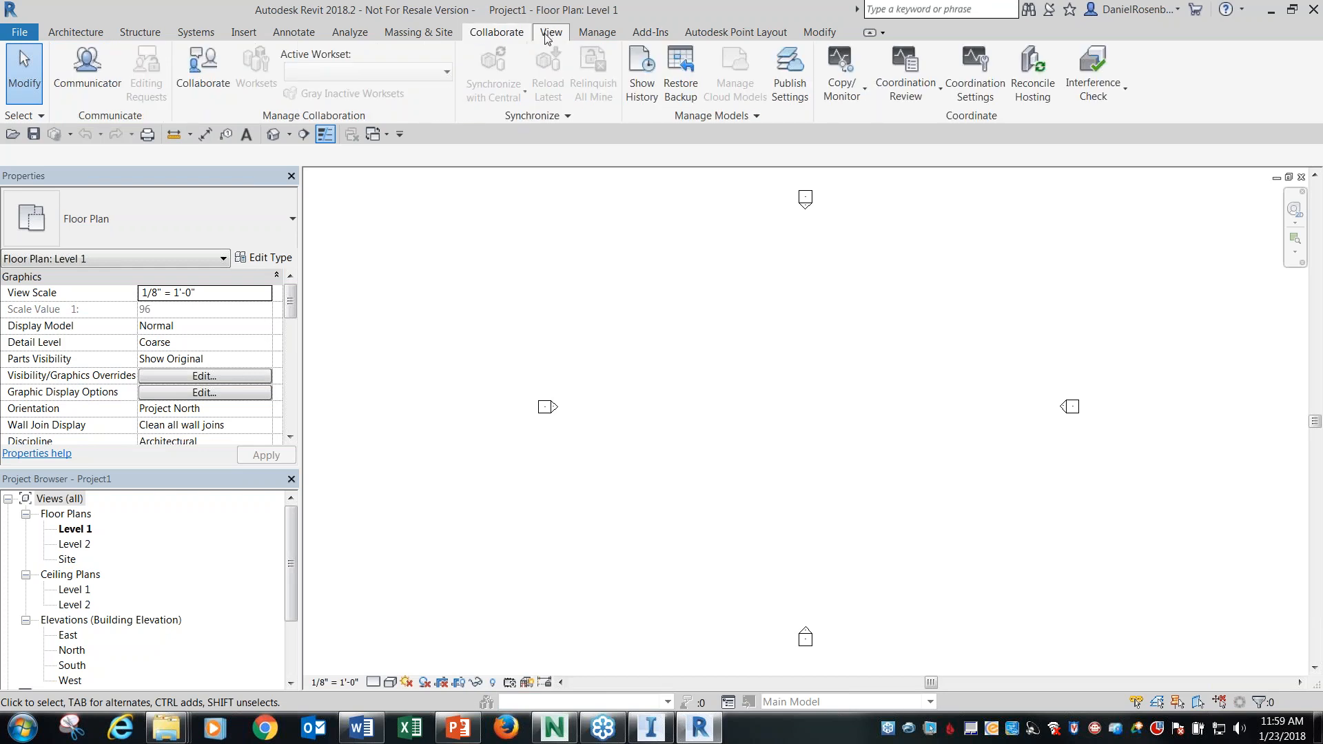
pyautogui.moveTo(666, 27); pyautogui.dragTo(349, 53)
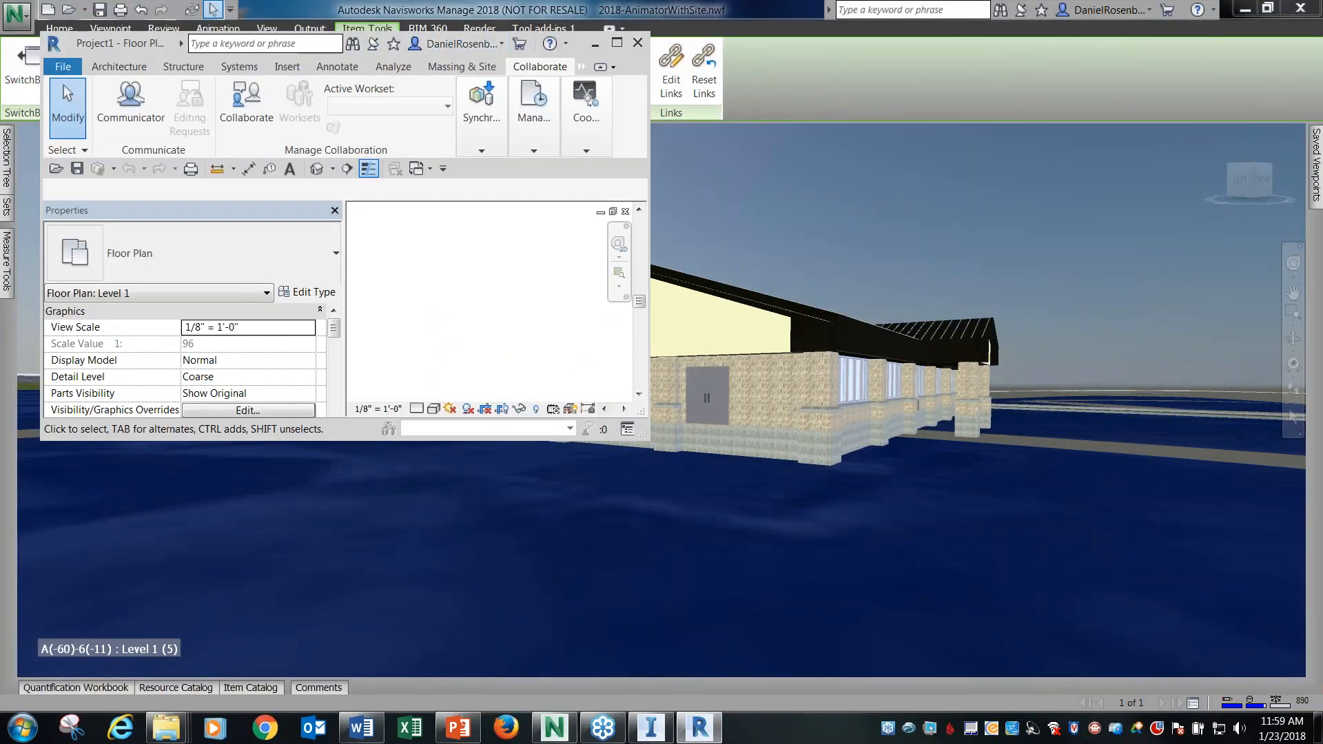
pyautogui.moveTo(168, 42); pyautogui.dragTo(345, 0)
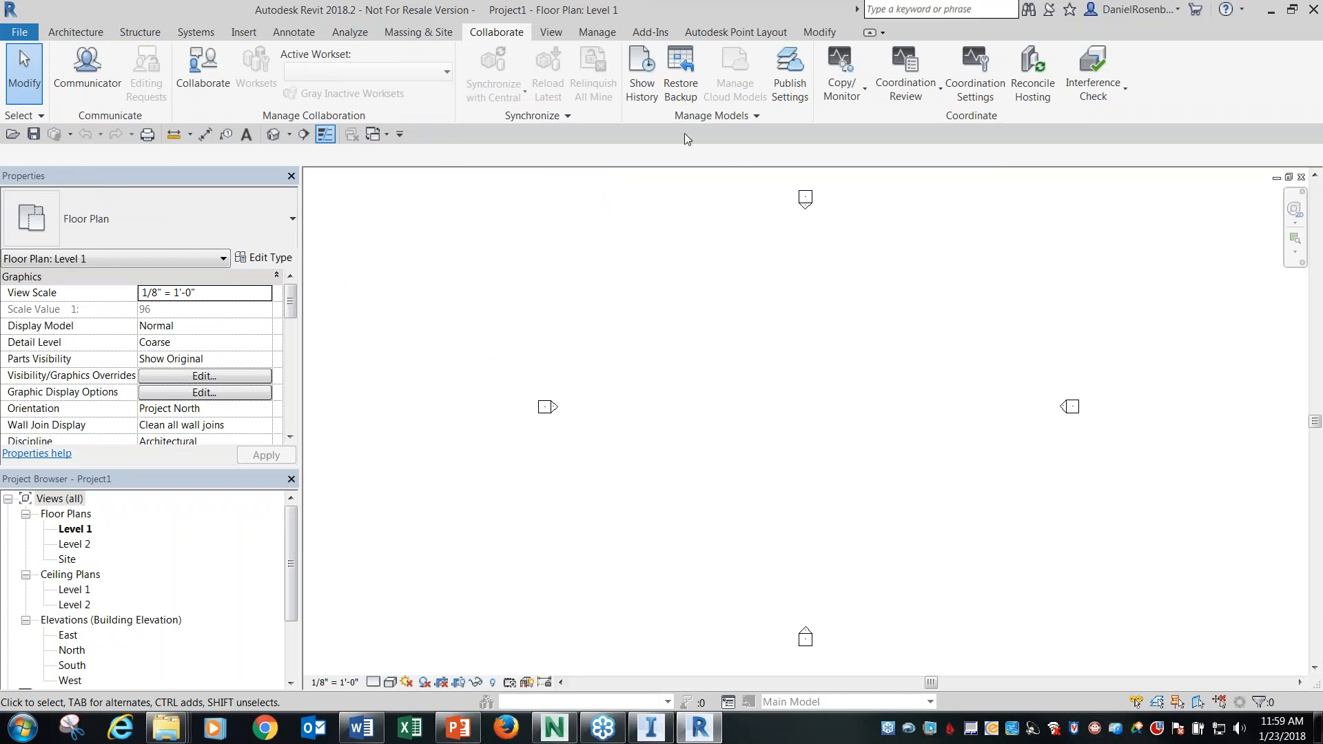
pyautogui.click(718, 117)
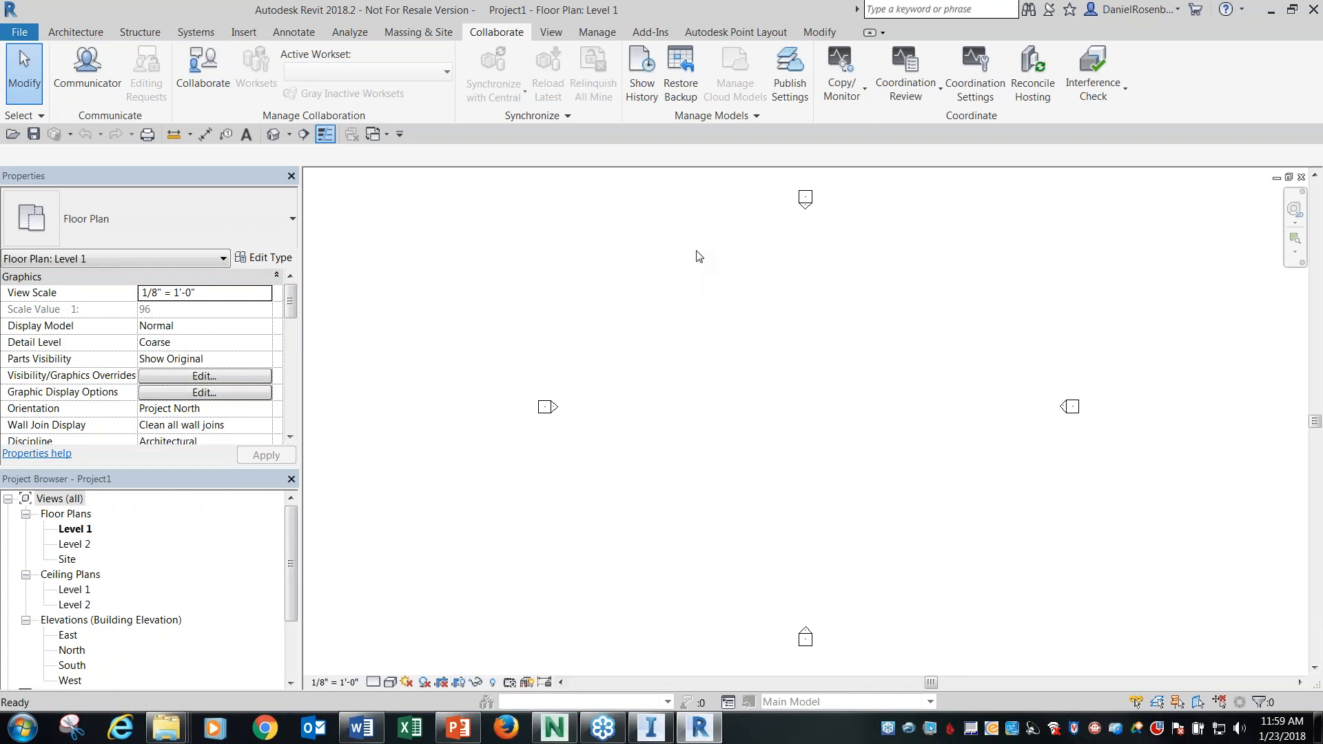
# Search the keyboard shortcuts for "coord" to locate the Coordination Model command, and find it among the link tools.
pyautogui.press('k')
pyautogui.press('s')
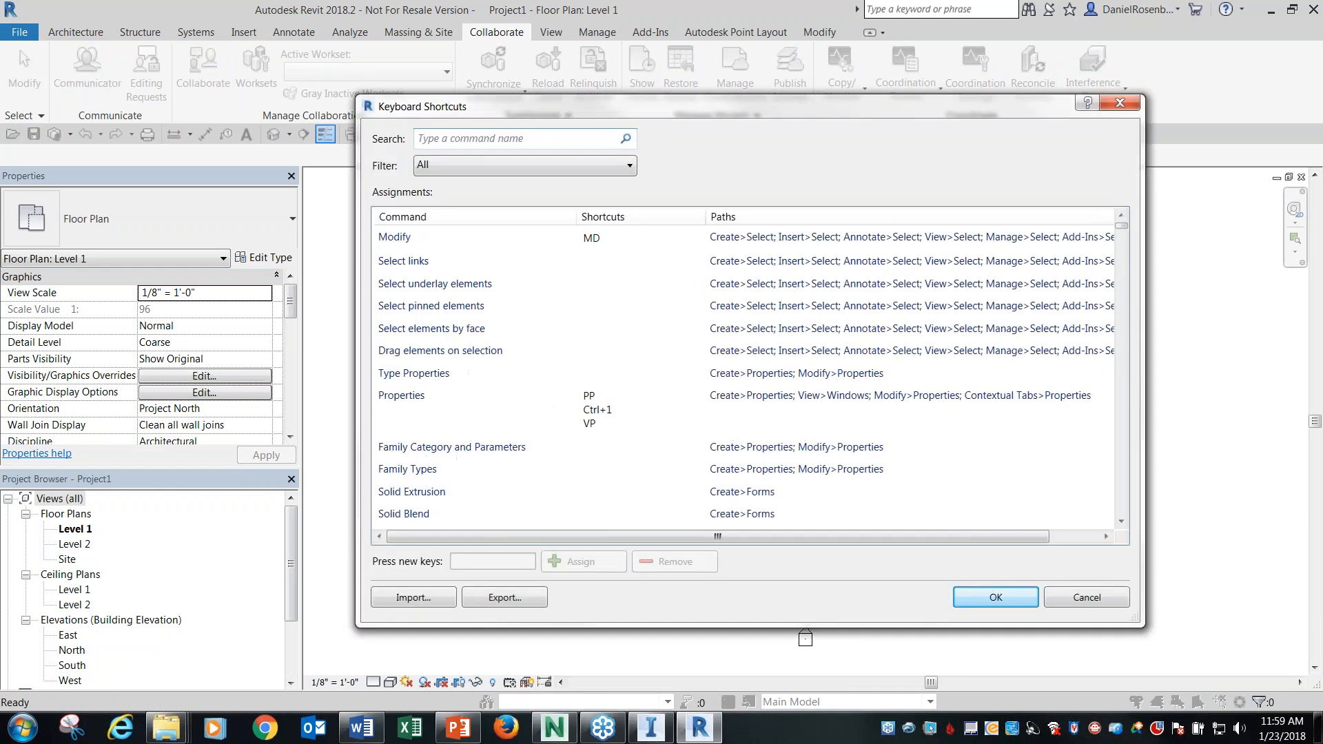
pyautogui.moveTo(528, 104); pyautogui.dragTo(328, 78)
pyautogui.write('c')
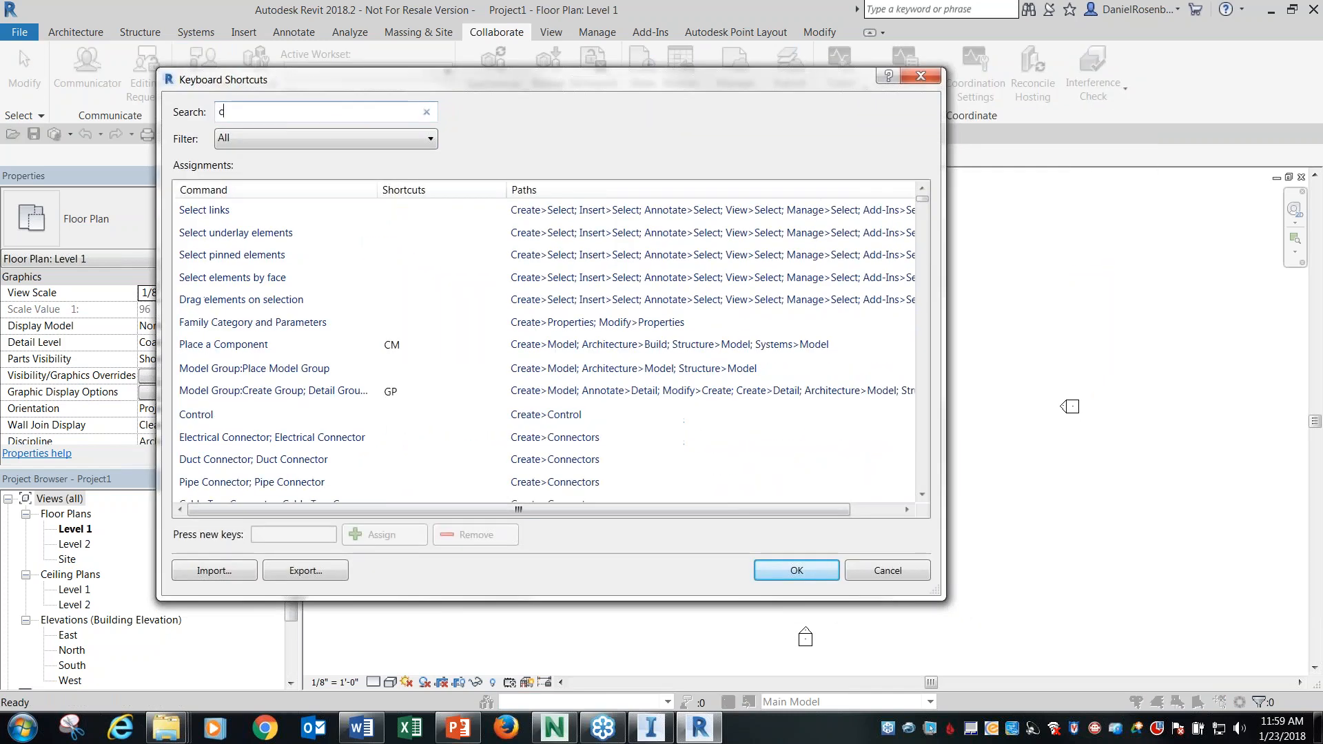
pyautogui.write('oordui')
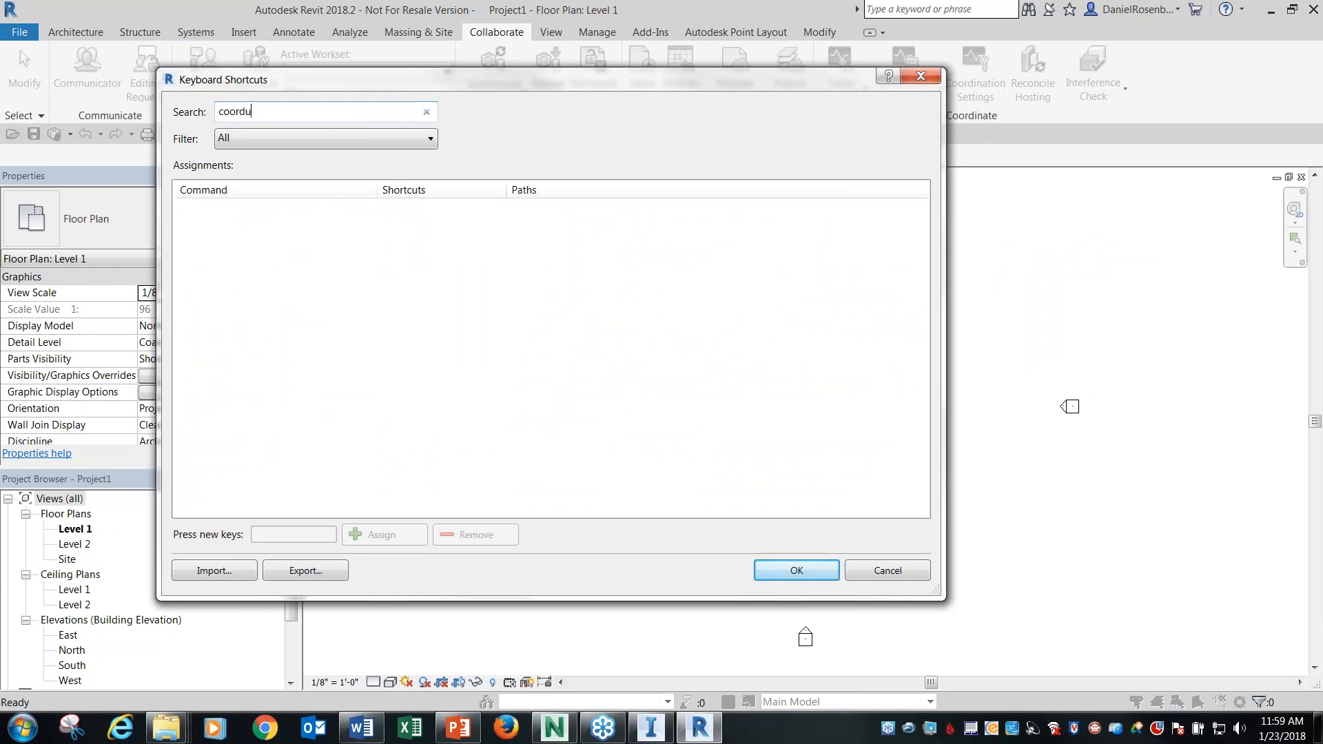
pyautogui.press('BackSpace')
pyautogui.click(275, 212)
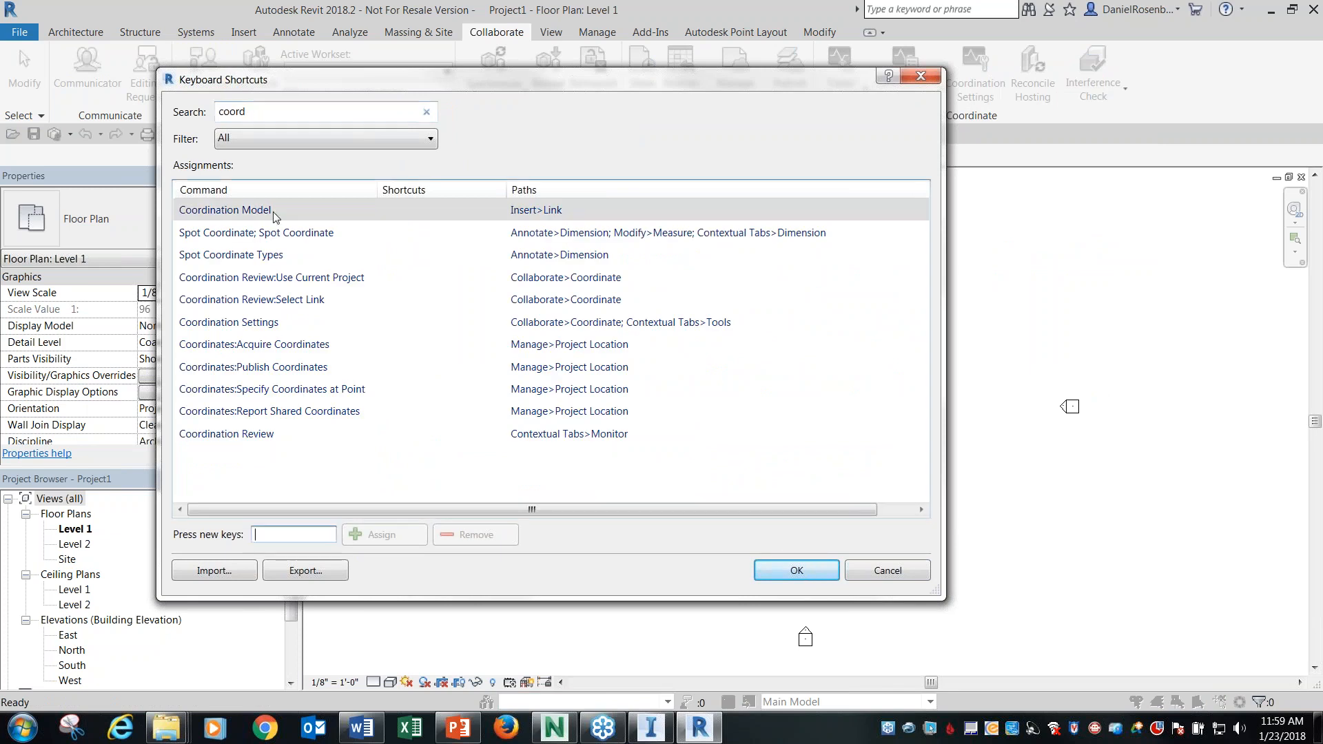
pyautogui.click(920, 76)
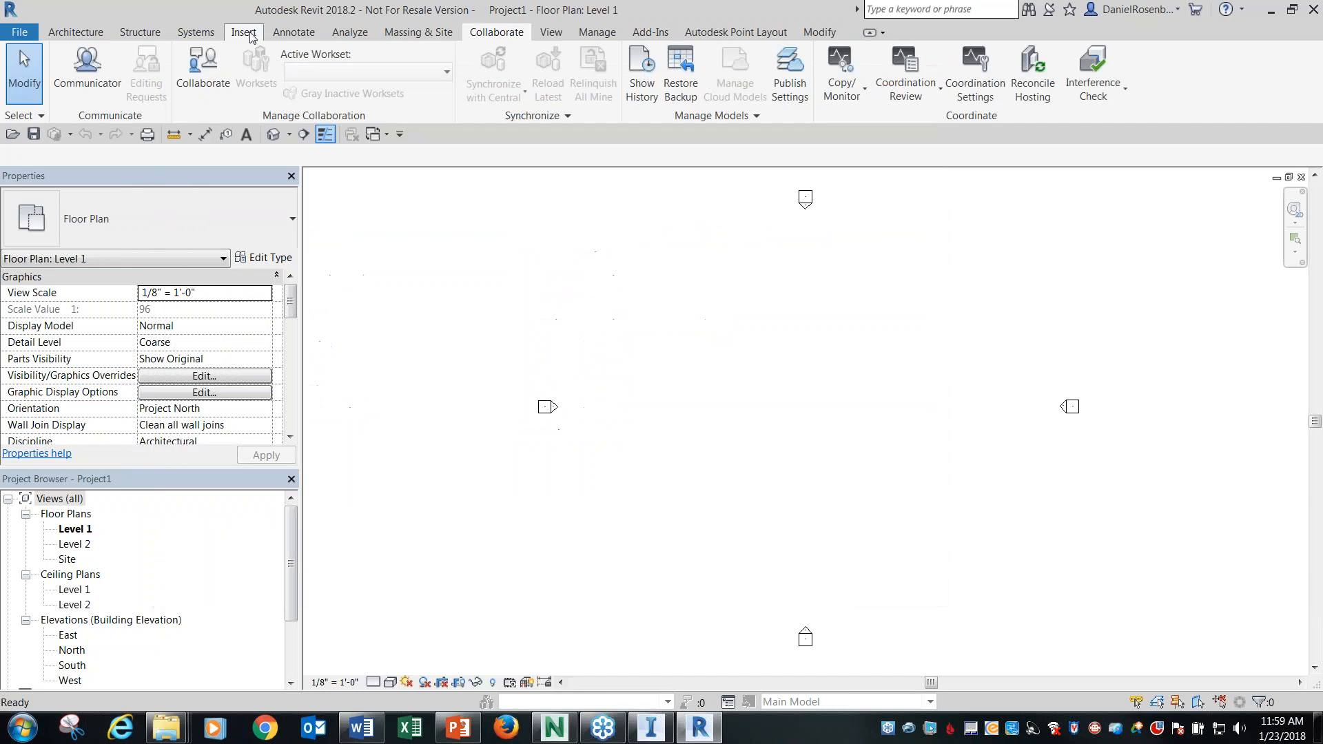
pyautogui.click(257, 38)
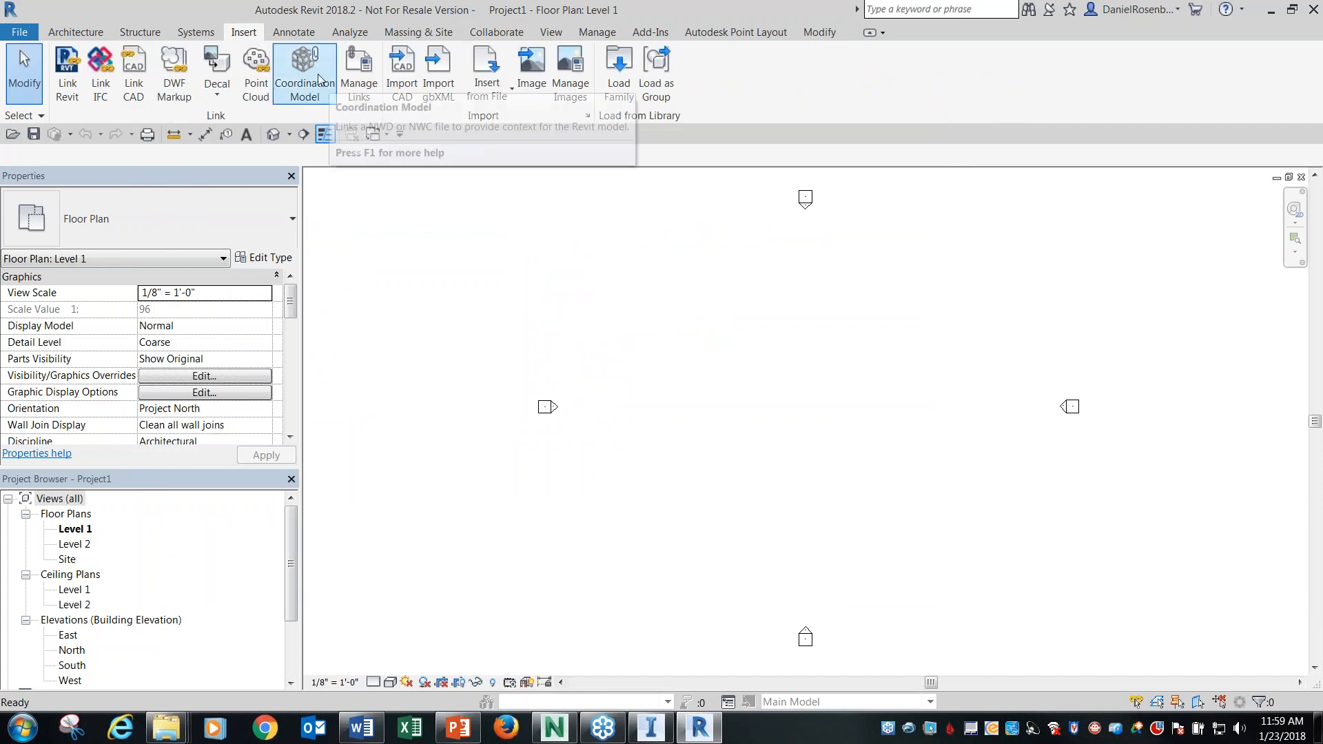